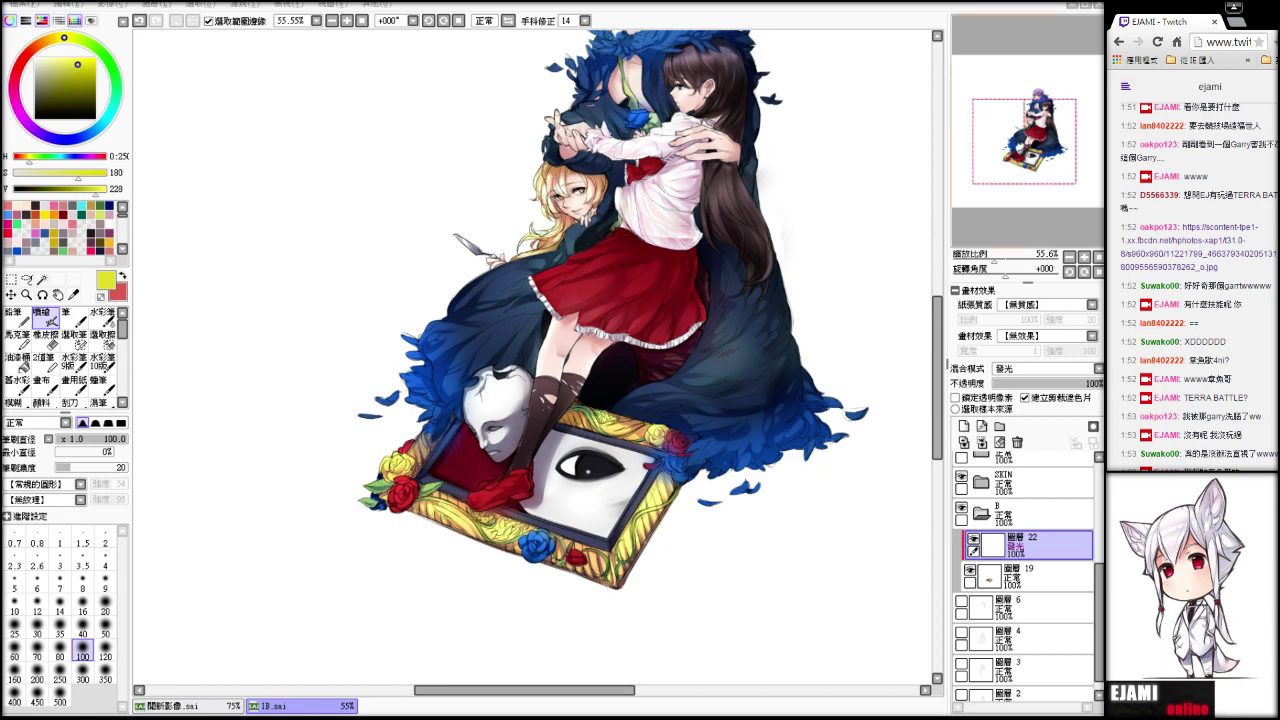
- Examine the whole illustration, then the figures' faces and upper bodies up close, and collapse folder B
{"action": "left_click_drag", "start_coordinate": [590, 380], "coordinate": [584, 402]}
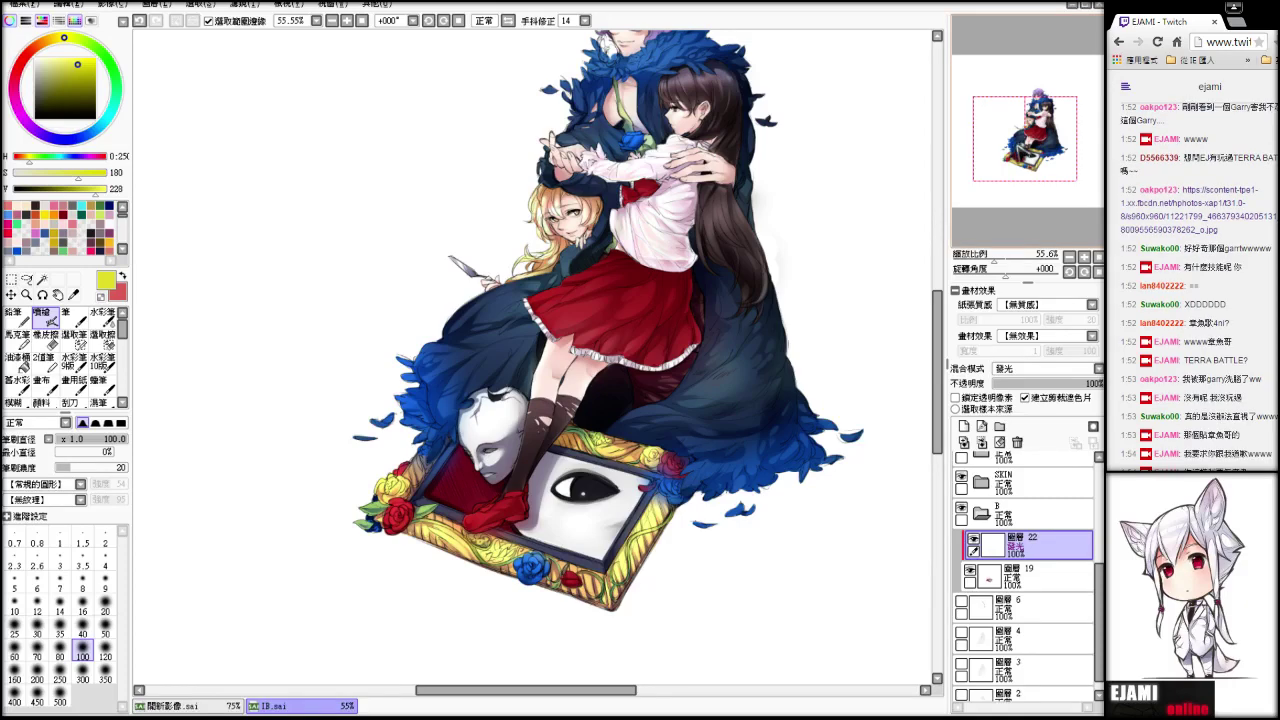
{"action": "left_click_drag", "start_coordinate": [1025, 139], "coordinate": [1031, 130]}
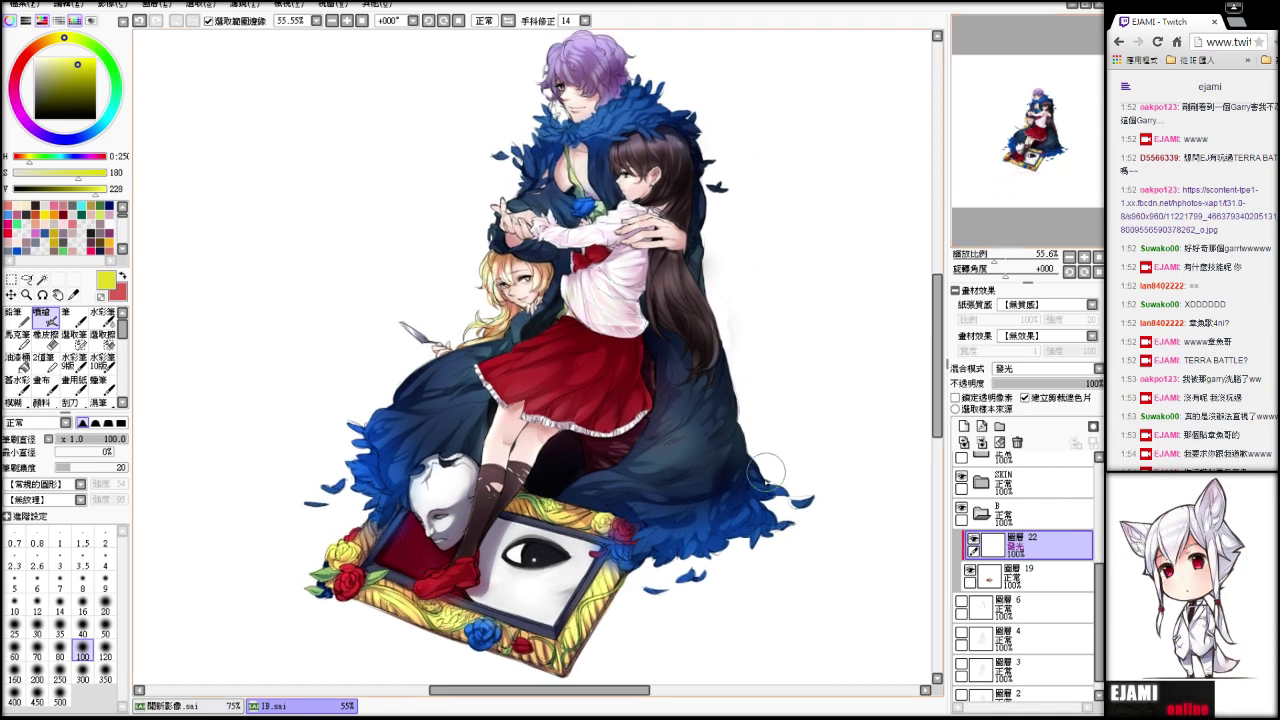
{"action": "left_click_drag", "start_coordinate": [773, 486], "coordinate": [773, 488]}
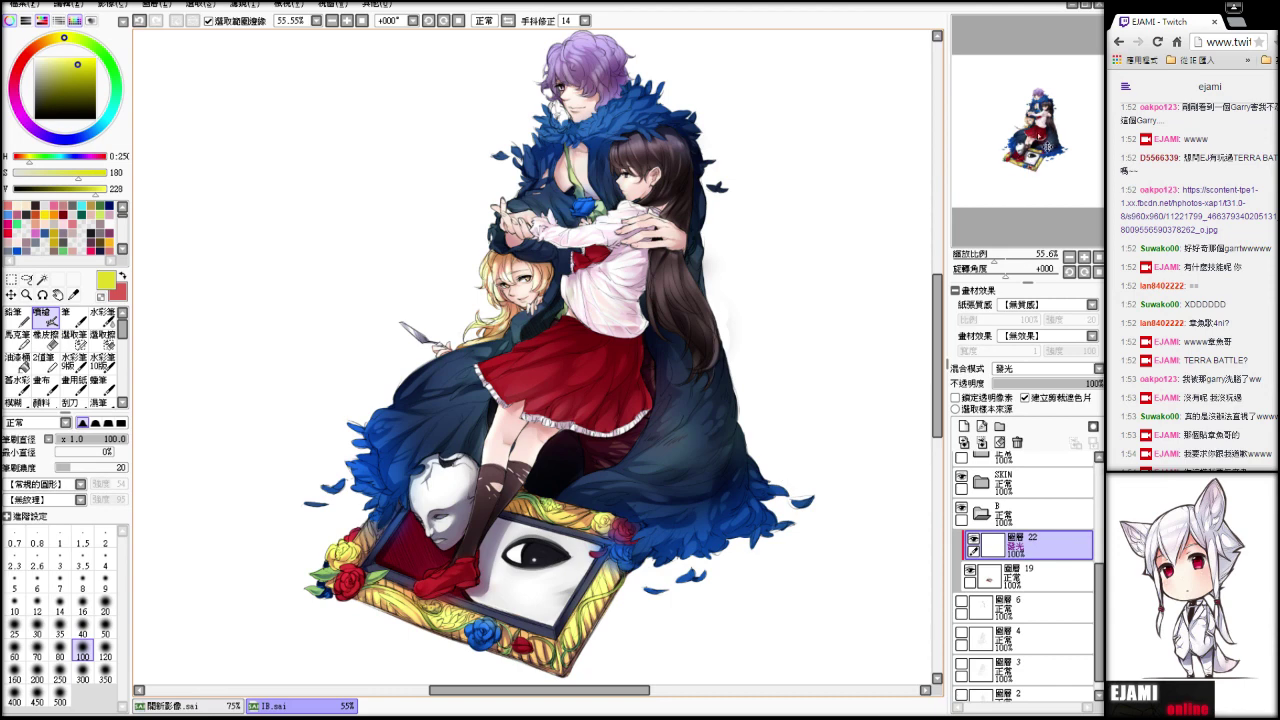
{"action": "left_click_drag", "start_coordinate": [1074, 127], "coordinate": [1071, 113]}
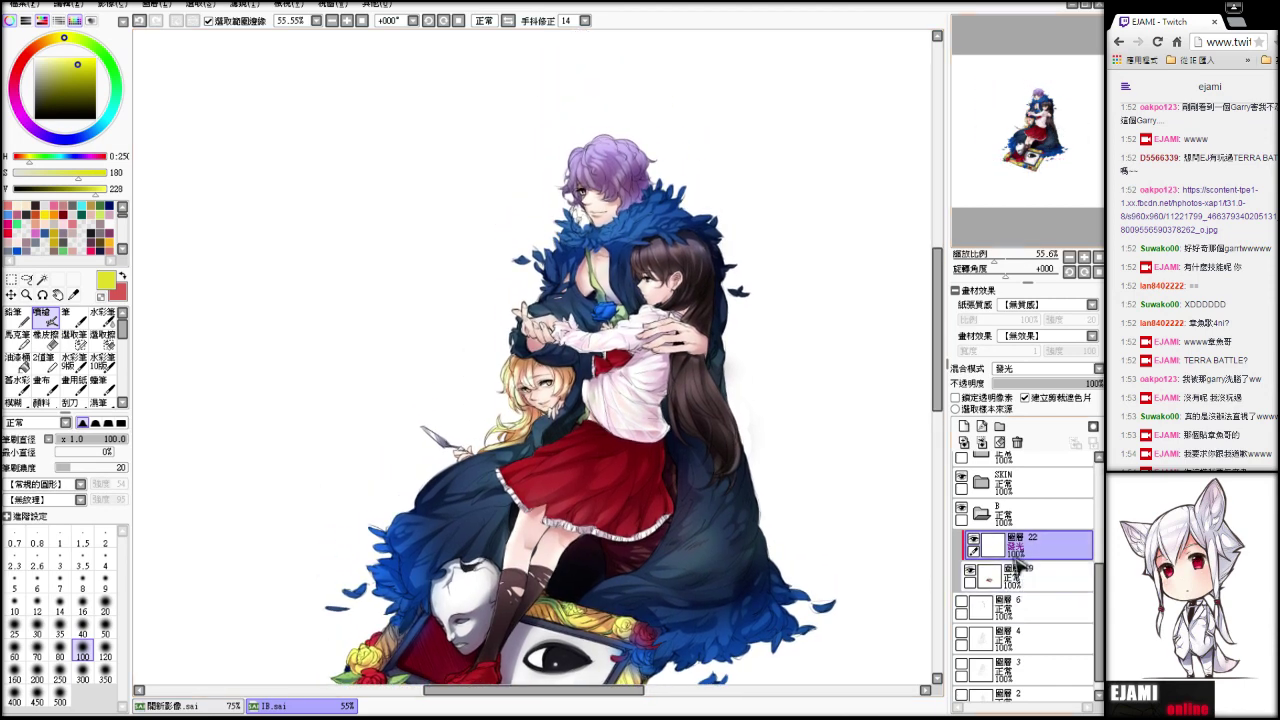
{"action": "left_click", "coordinate": [984, 514]}
{"action": "left_click_drag", "start_coordinate": [1099, 580], "coordinate": [1101, 472]}
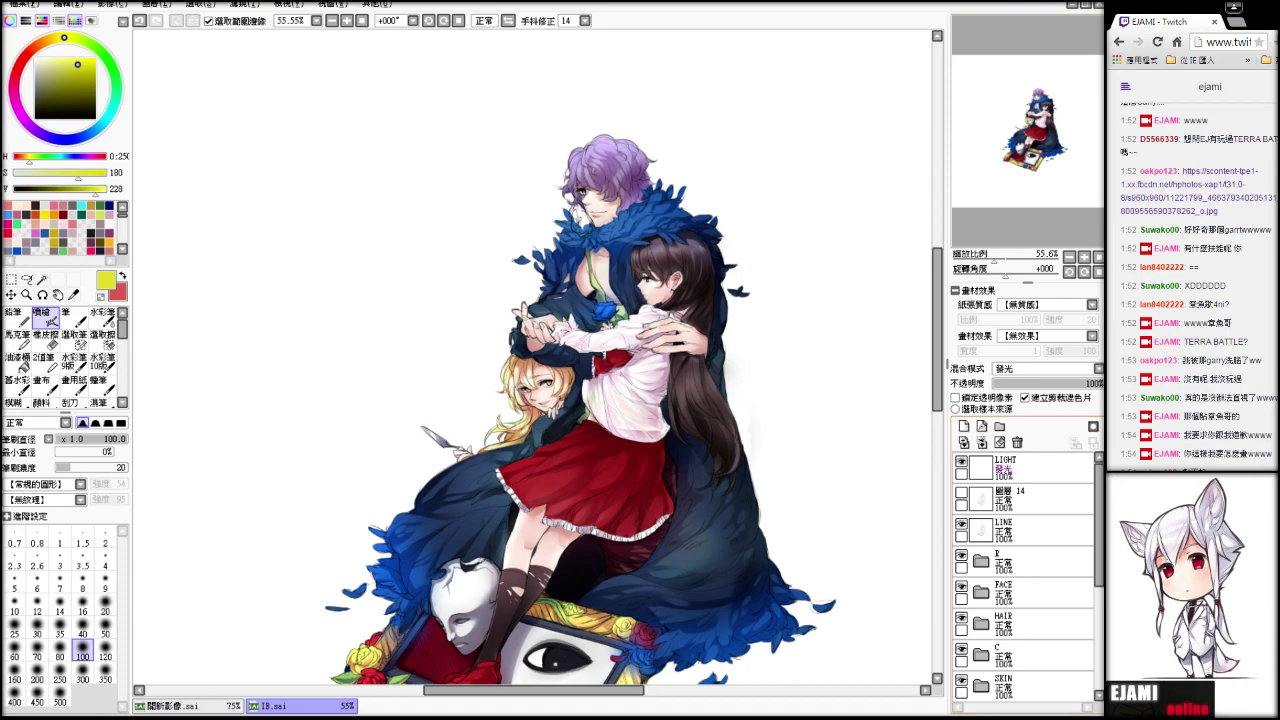
{"action": "scroll", "coordinate": [677, 265], "scroll_direction": "up", "scroll_amount": 5}
{"action": "left_click", "coordinate": [1040, 104]}
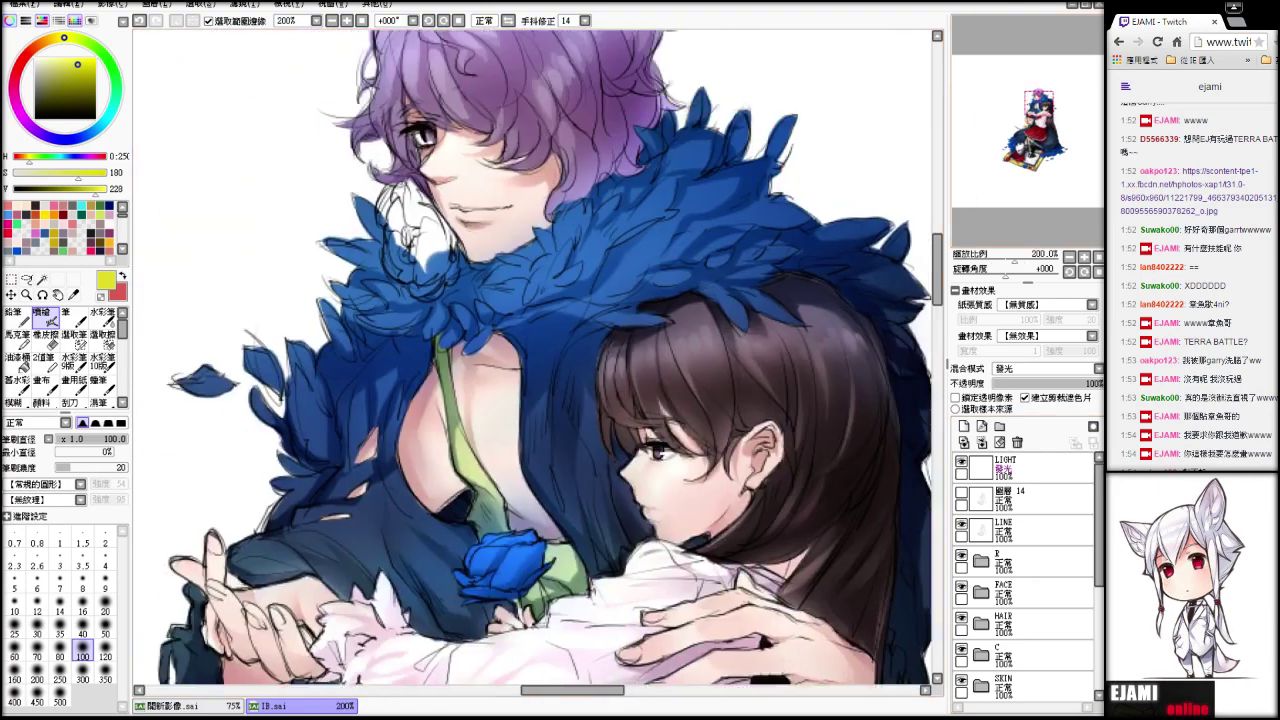
{"action": "scroll", "coordinate": [580, 362], "scroll_direction": "down", "scroll_amount": 2}
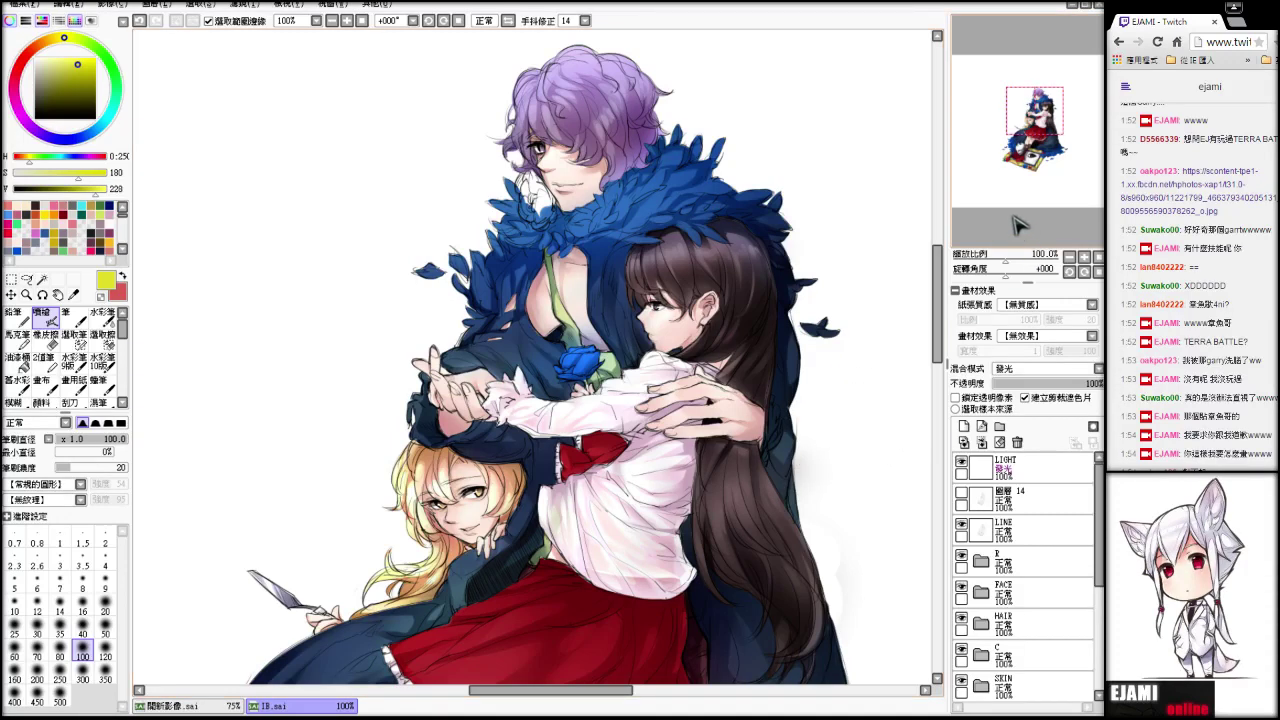
{"action": "left_click_drag", "start_coordinate": [971, 120], "coordinate": [998, 176]}
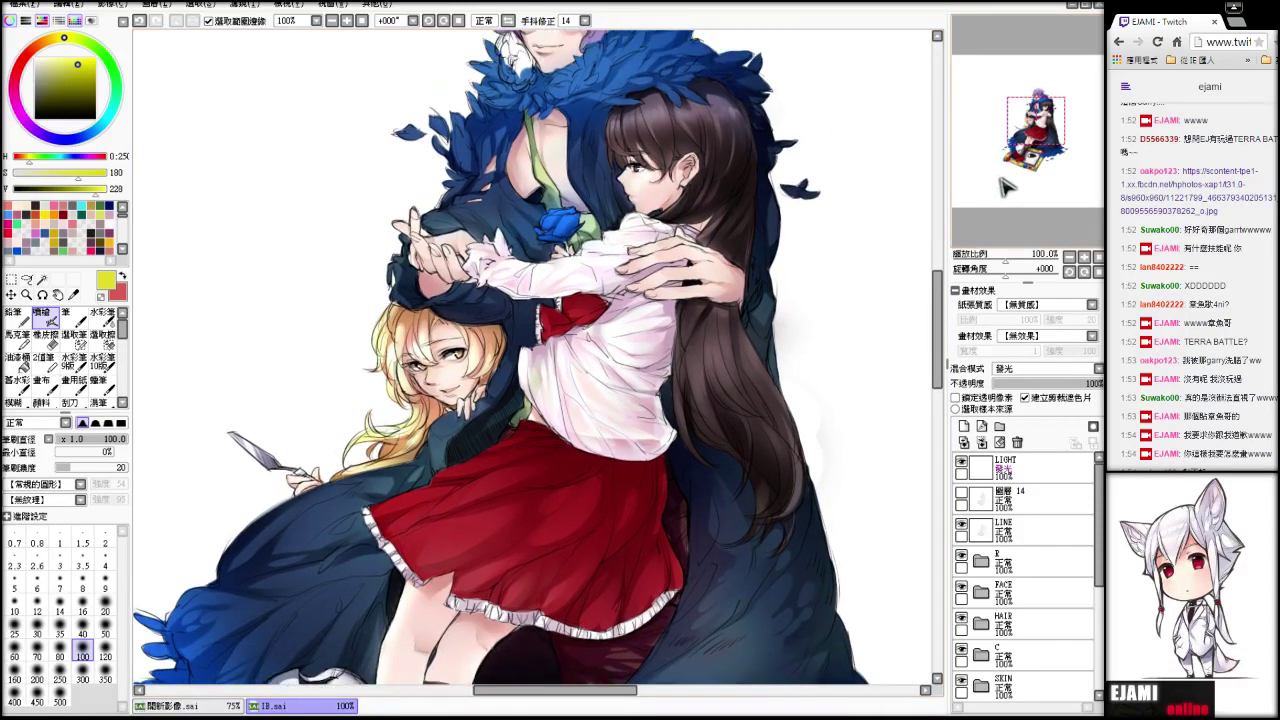
{"action": "mouse_move", "coordinate": [1005, 258]}
{"action": "left_mouse_down"}
{"action": "mouse_move", "coordinate": [989, 264]}
{"action": "mouse_move", "coordinate": [1004, 264]}
{"action": "left_mouse_up"}
- Create a new clipped layer in Luminosity (發光) mode directly above layer 9 in subfolder I of folder C
{"action": "left_click_drag", "start_coordinate": [1099, 552], "coordinate": [1100, 604]}
{"action": "left_click", "coordinate": [995, 610]}
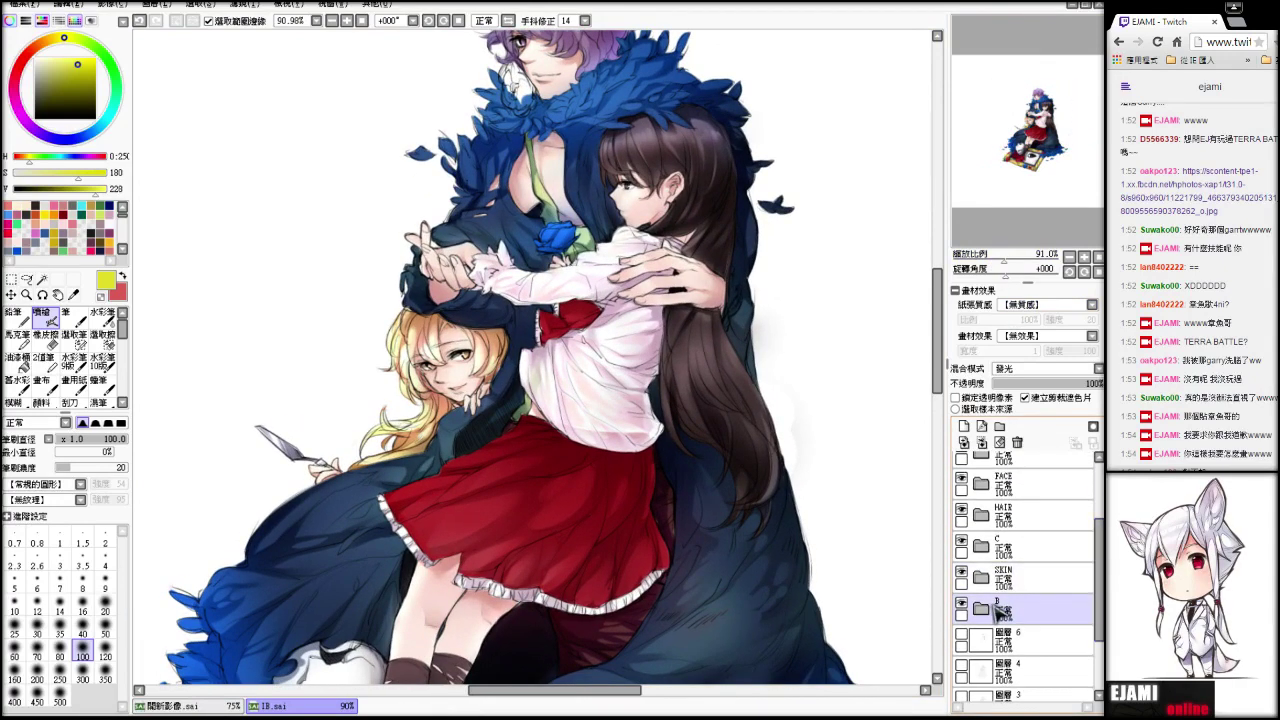
{"action": "left_click", "coordinate": [990, 606]}
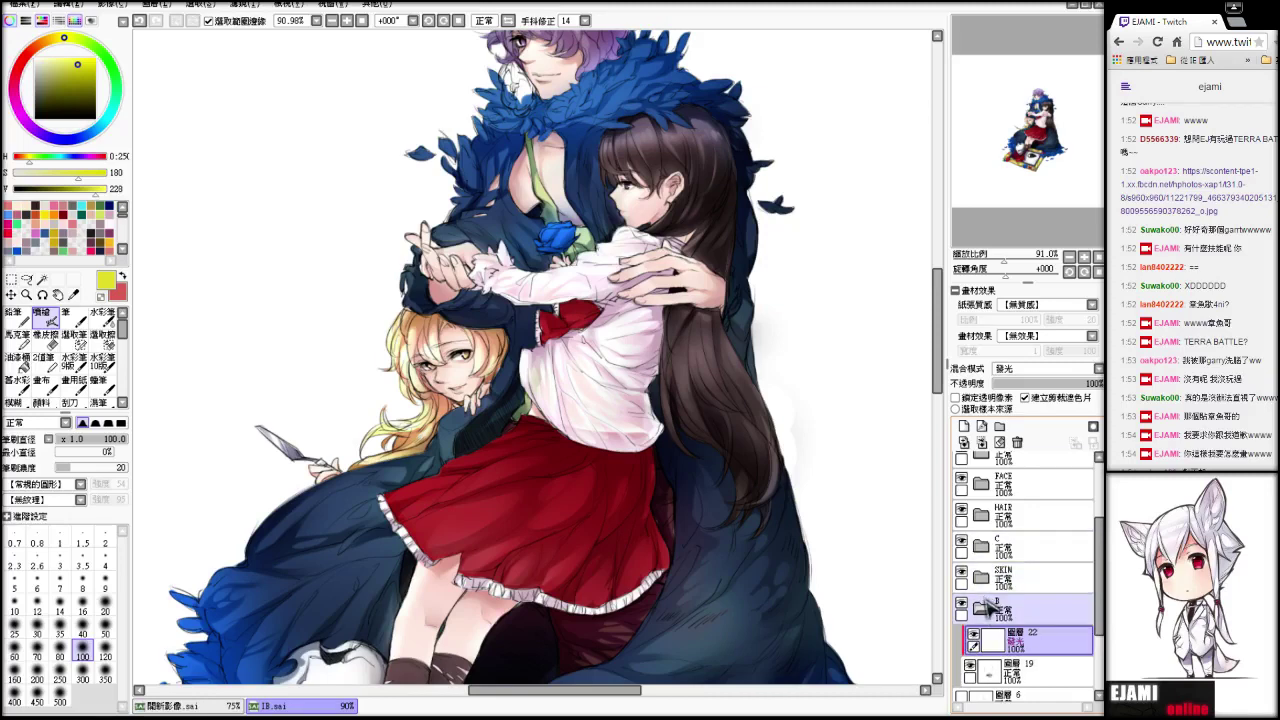
{"action": "left_click", "coordinate": [981, 546]}
{"action": "left_click", "coordinate": [1022, 641]}
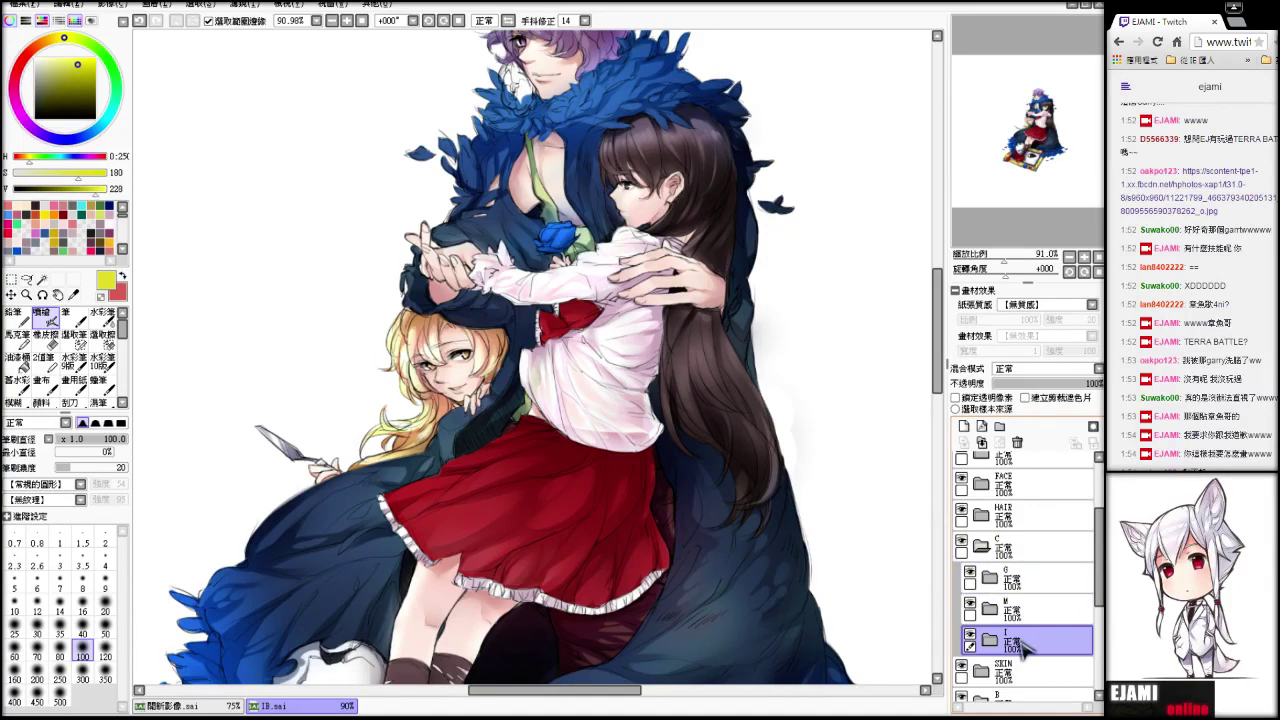
{"action": "left_click", "coordinate": [991, 641]}
{"action": "left_click_drag", "start_coordinate": [1099, 578], "coordinate": [1098, 625]}
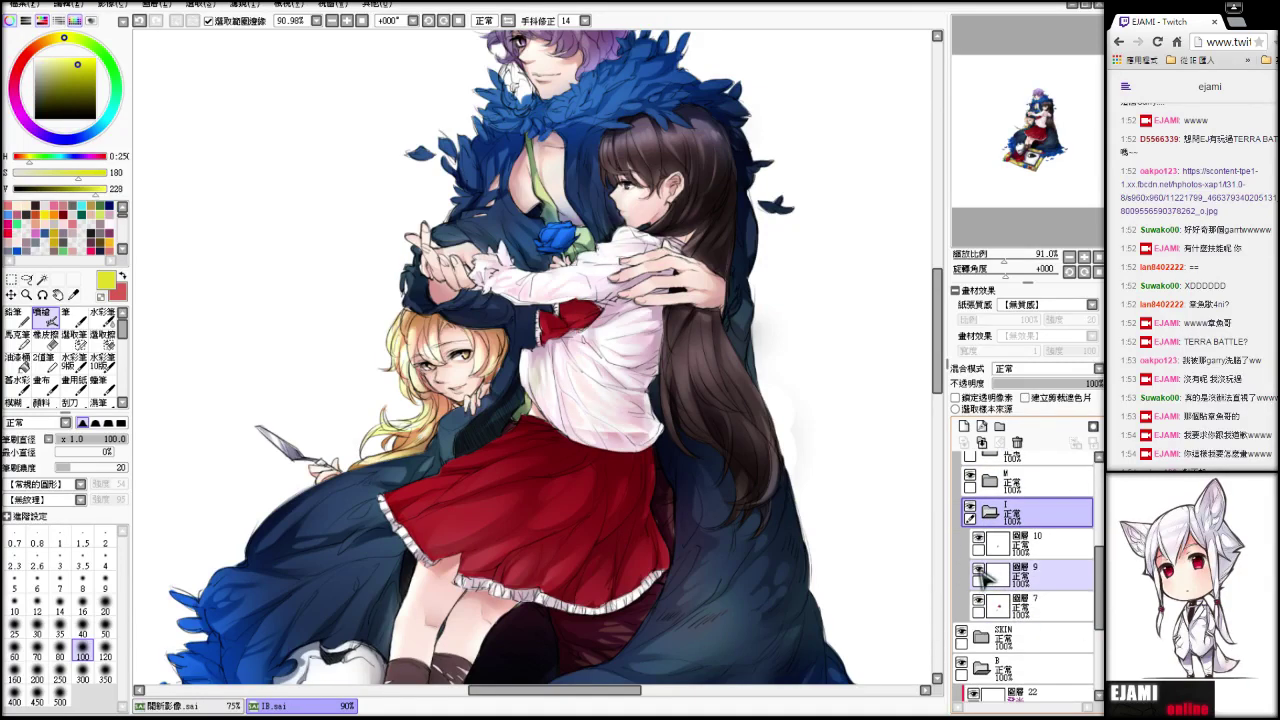
{"action": "left_click", "coordinate": [1040, 577]}
{"action": "left_click", "coordinate": [966, 426]}
{"action": "left_click", "coordinate": [1025, 397]}
{"action": "left_click", "coordinate": [1072, 370]}
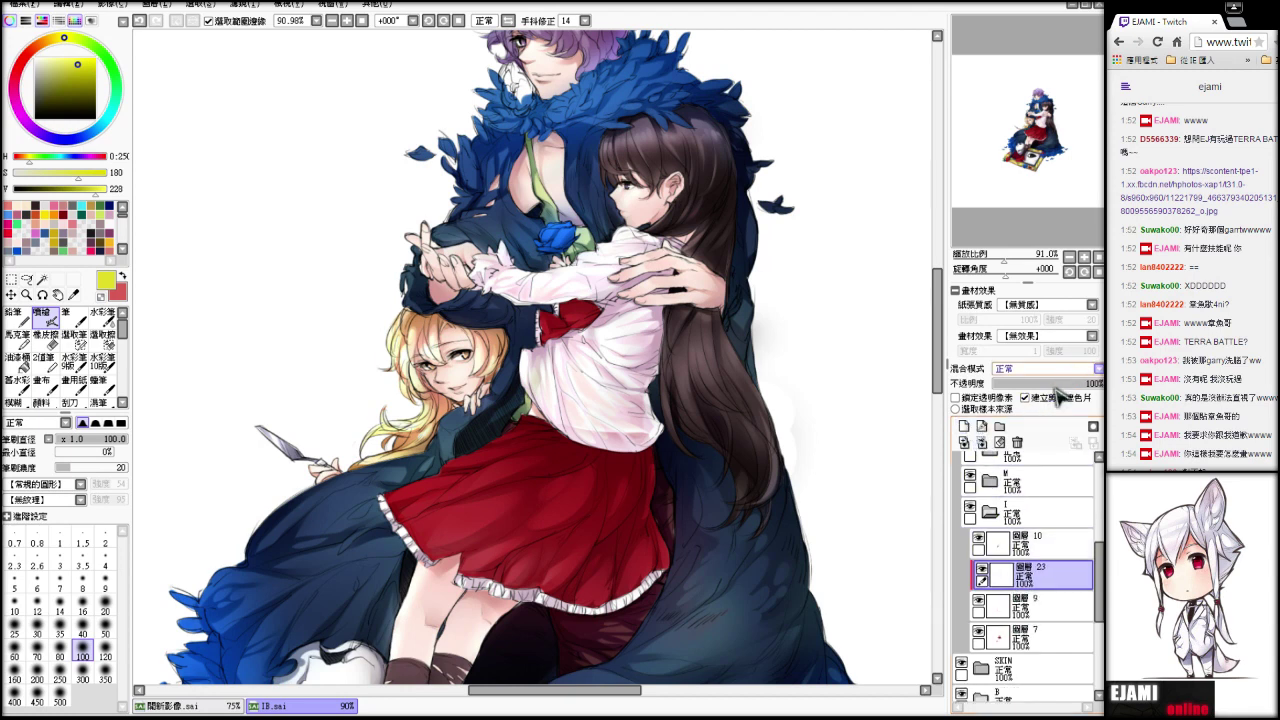
{"action": "left_click", "coordinate": [1042, 436]}
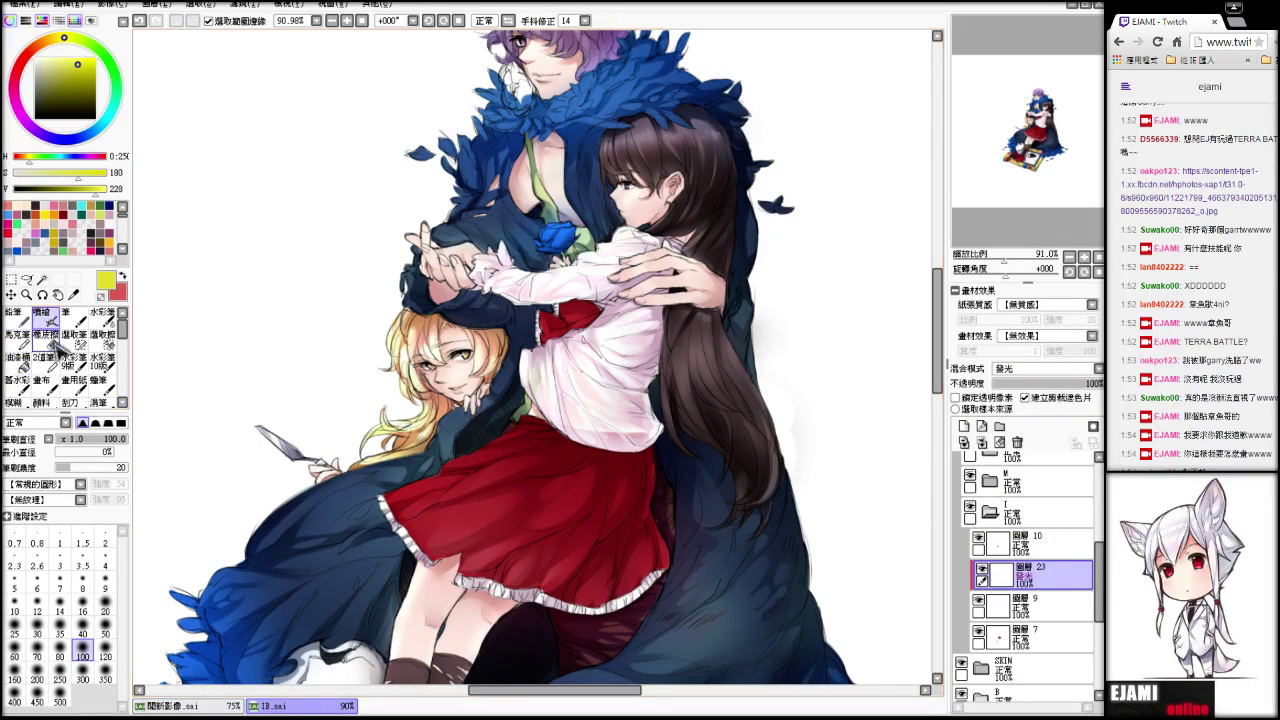
- Try airbrushing soft white highlights at brush size 100 onto the brown-haired girl's blouse, and undo the strokes
{"action": "left_click", "coordinate": [317, 291], "text": "alt"}
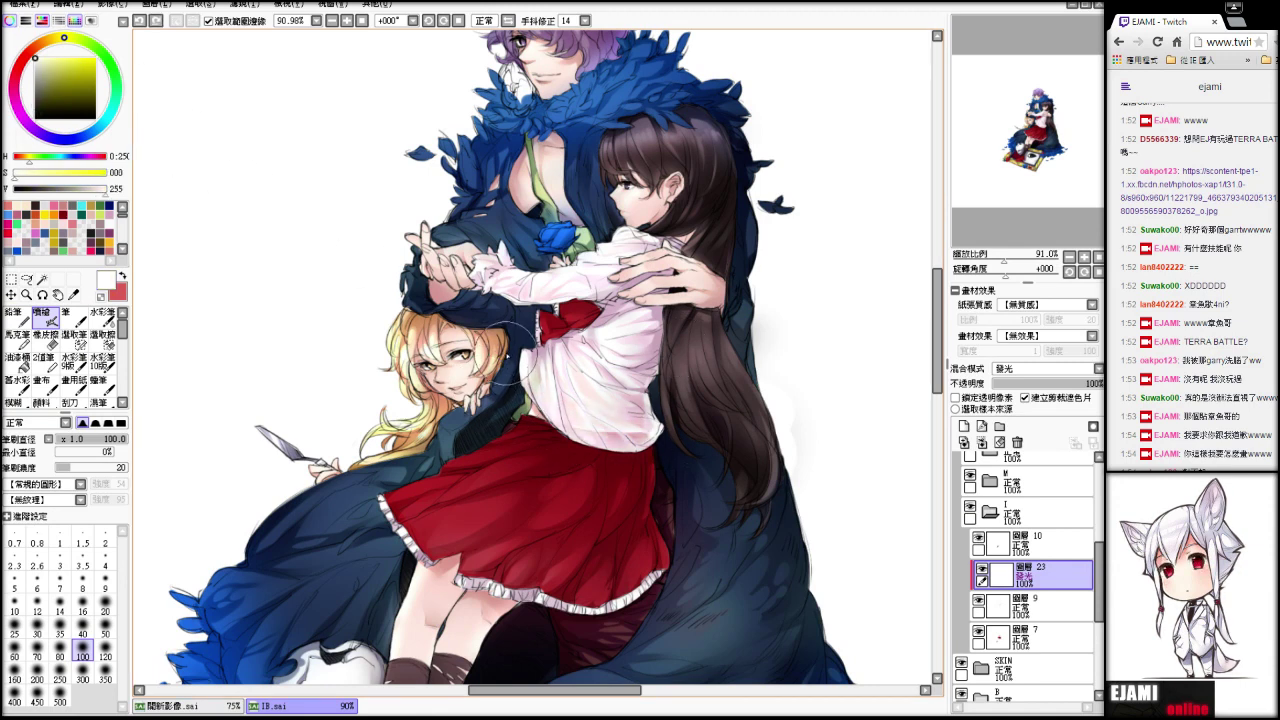
{"action": "mouse_move", "coordinate": [530, 342]}
{"action": "left_mouse_down"}
{"action": "mouse_move", "coordinate": [631, 447]}
{"action": "mouse_move", "coordinate": [655, 437]}
{"action": "left_mouse_up"}
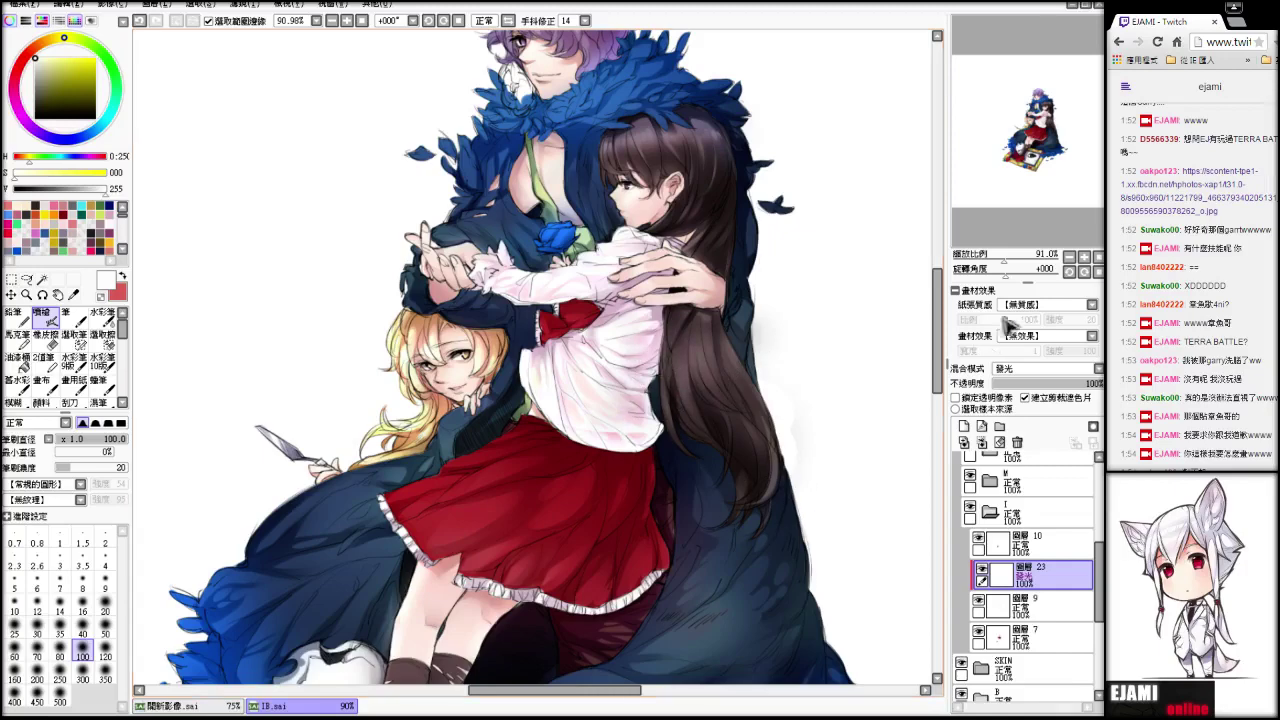
{"action": "left_click_drag", "start_coordinate": [1006, 272], "coordinate": [1001, 213]}
{"action": "left_click", "coordinate": [1098, 258]}
{"action": "key", "text": "ctrl+z"}
{"action": "key", "text": "ctrl+z"}
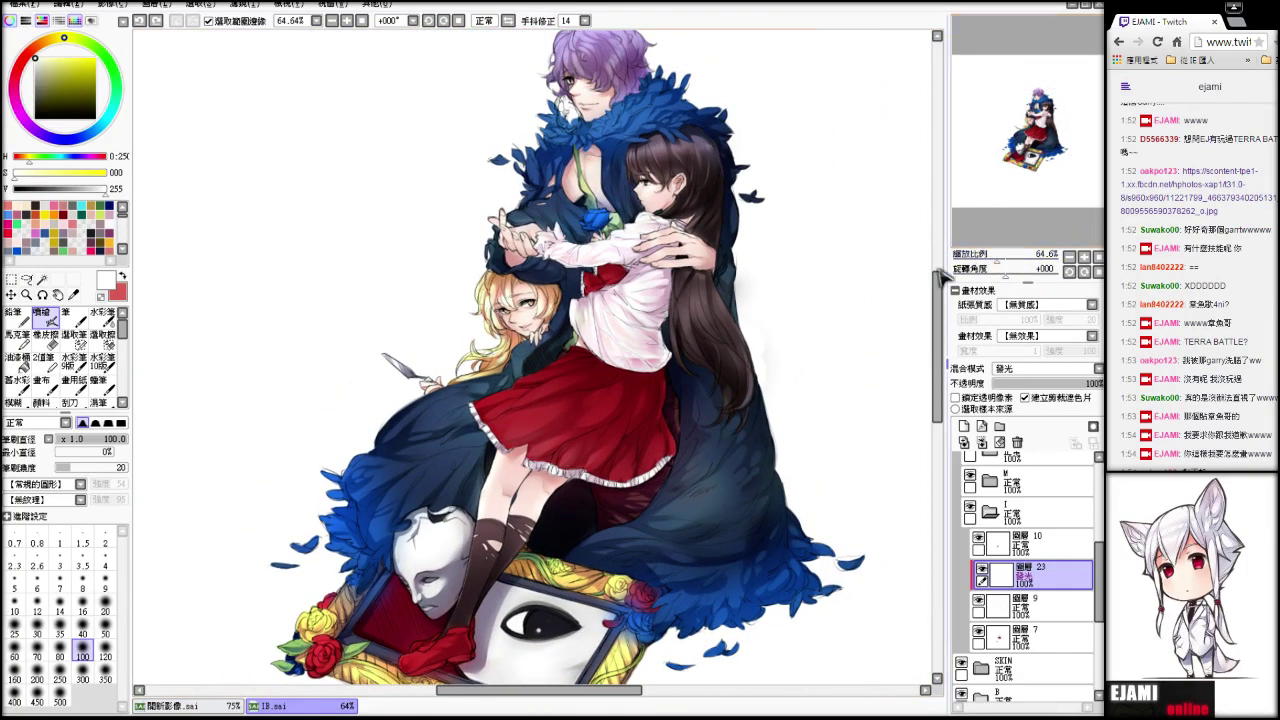
- Retry white airbrush strokes around the blouse and waist, undo the last one, then delete the trial layer and collapse subfolder I
{"action": "left_click_drag", "start_coordinate": [620, 318], "coordinate": [650, 287]}
{"action": "mouse_move", "coordinate": [613, 347]}
{"action": "left_mouse_down"}
{"action": "mouse_move", "coordinate": [675, 334]}
{"action": "mouse_move", "coordinate": [672, 351]}
{"action": "left_mouse_up"}
{"action": "key", "text": "ctrl+z"}
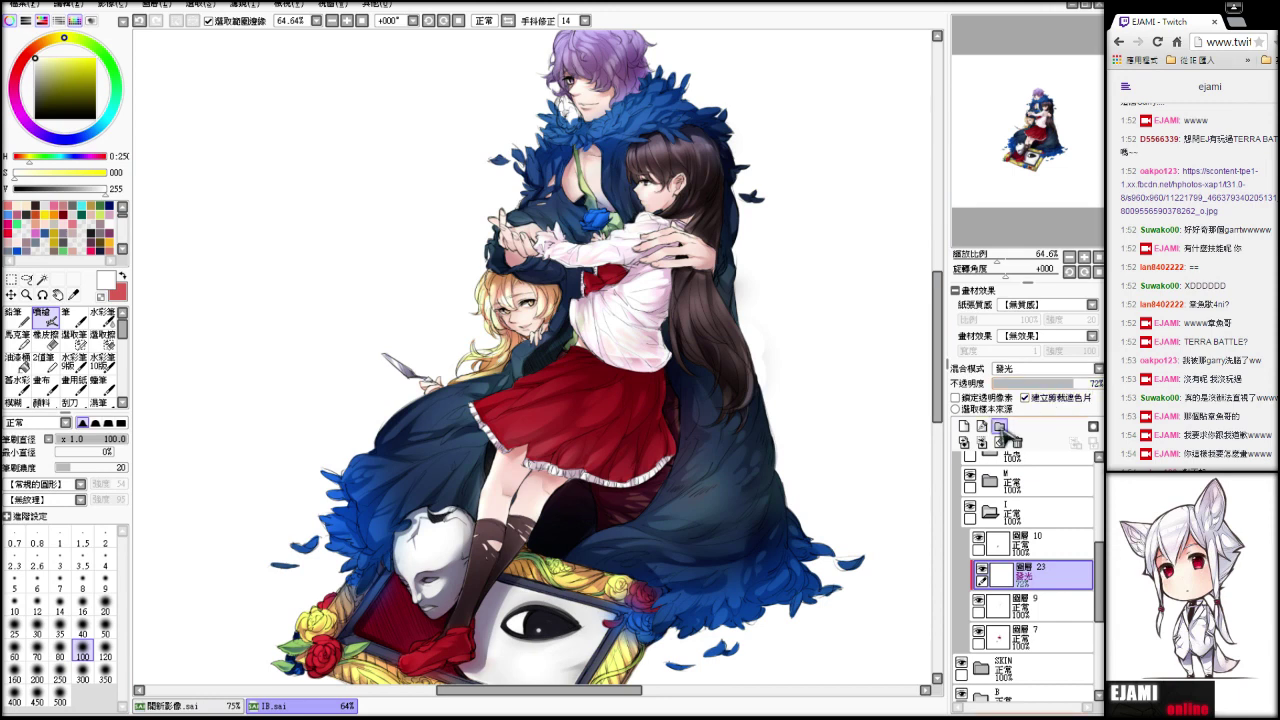
{"action": "left_click", "coordinate": [1017, 442]}
{"action": "left_click", "coordinate": [990, 512]}
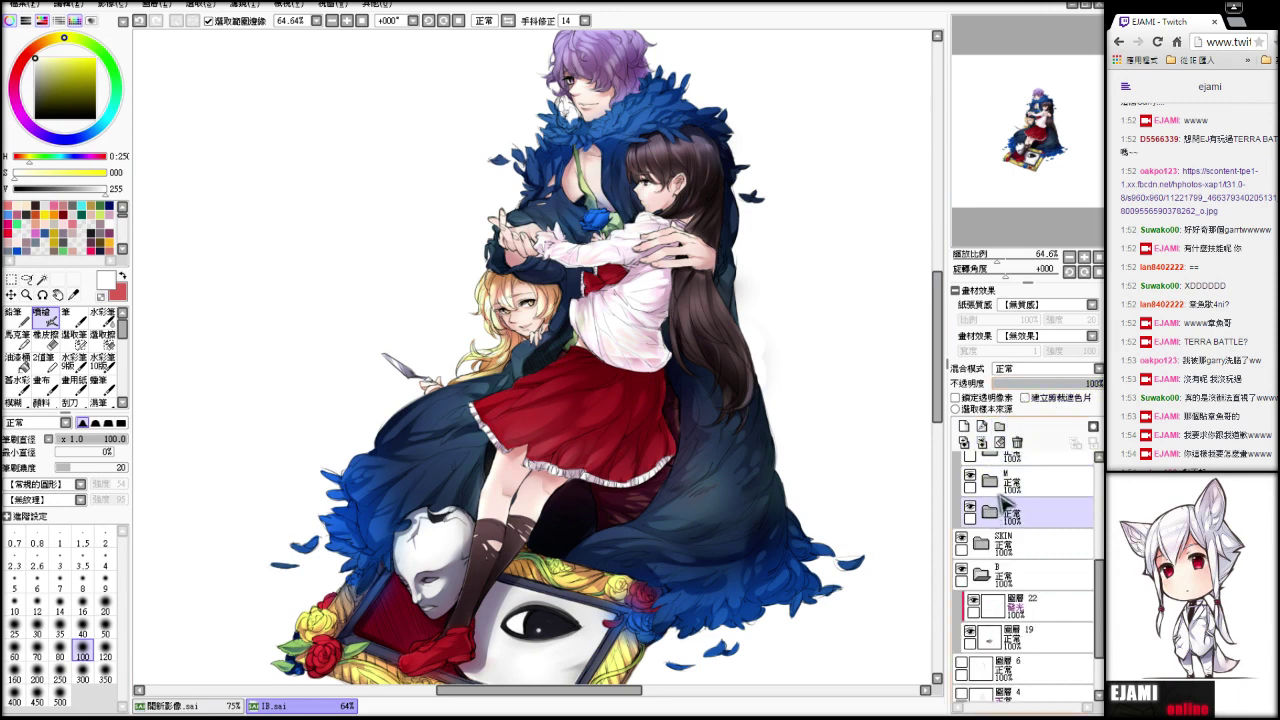
- Compare the picture frame with layer 22 in folder B hidden and shown, and select that layer
{"action": "left_click", "coordinate": [1020, 606]}
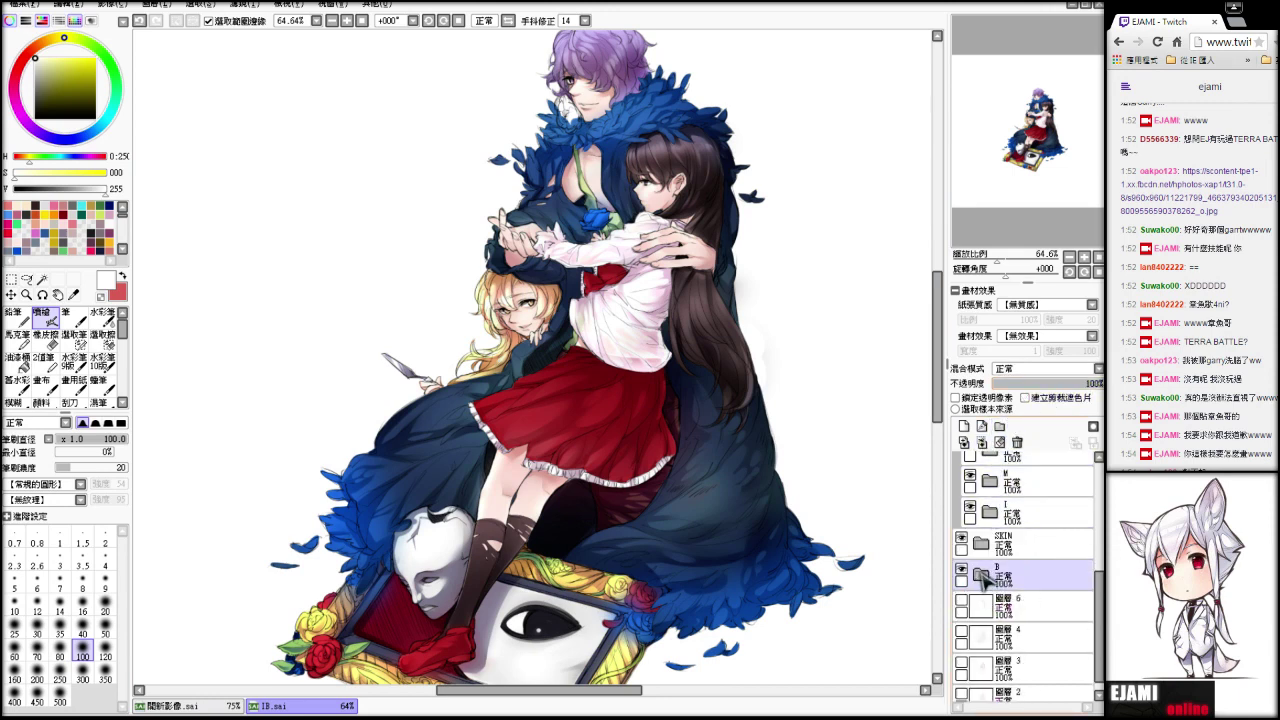
{"action": "left_click", "coordinate": [974, 601]}
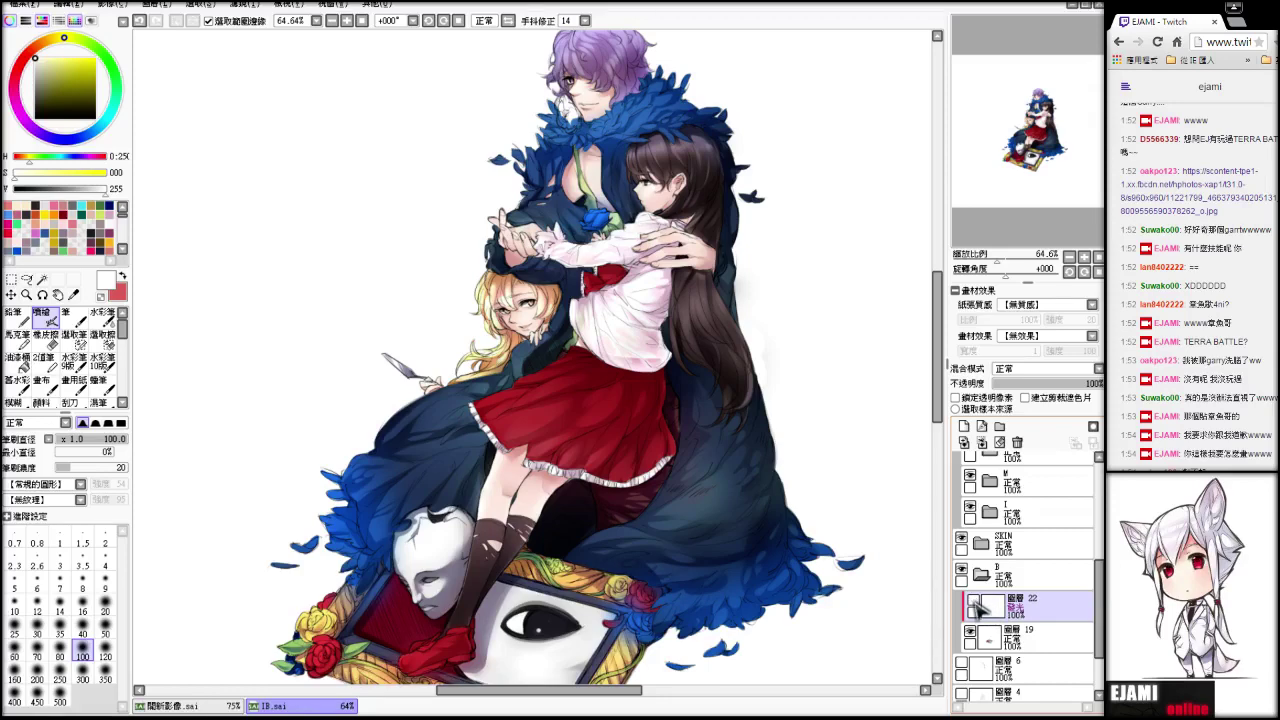
{"action": "left_click", "coordinate": [974, 602]}
{"action": "left_click", "coordinate": [1007, 606]}
{"action": "left_click_drag", "start_coordinate": [1032, 128], "coordinate": [1035, 137]}
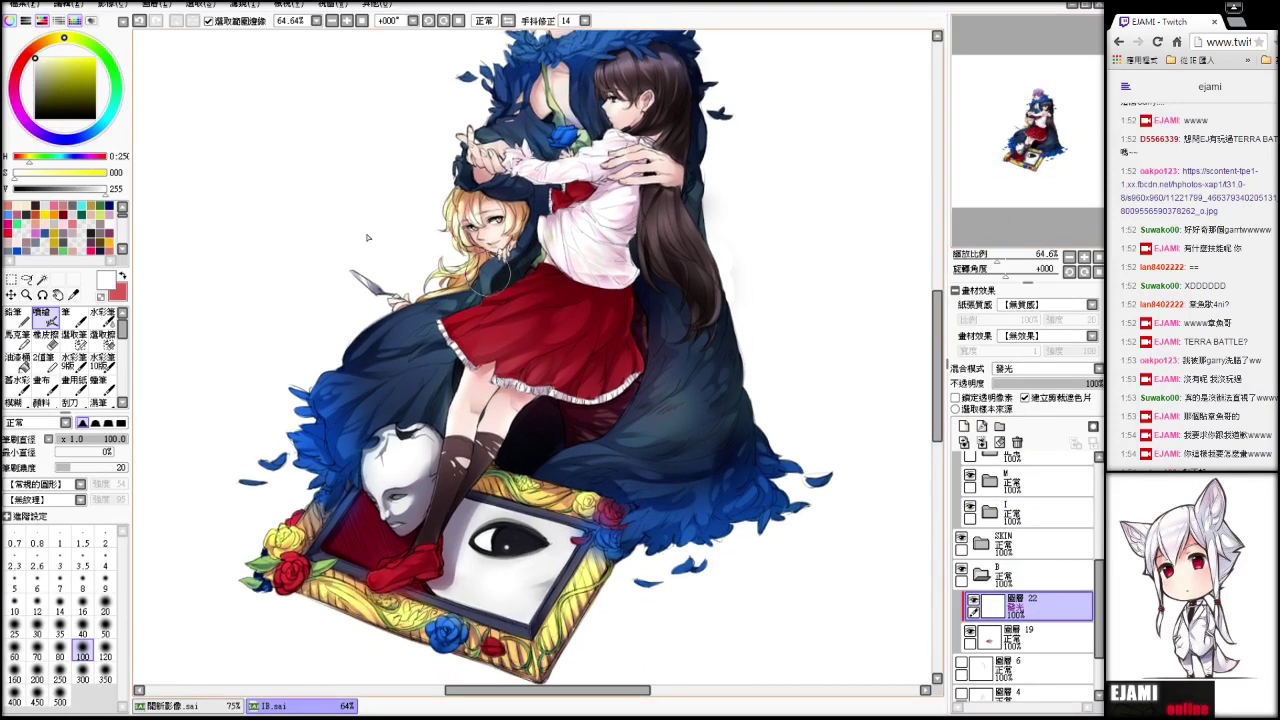
- Run a colour adjustment filter on layer 22, merge it down into layer 19, and check folder B hidden and shown before collapsing it
{"action": "left_click", "coordinate": [241, 6]}
{"action": "left_click", "coordinate": [255, 26]}
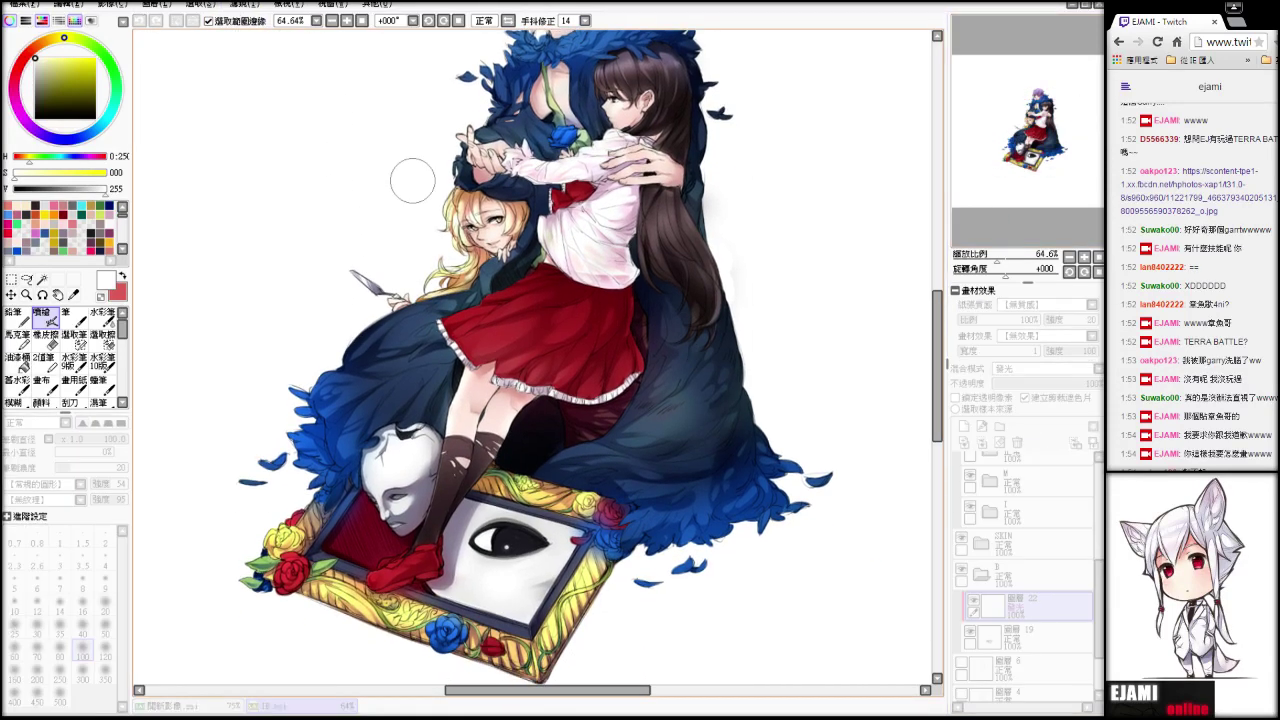
{"action": "key", "text": "Return"}
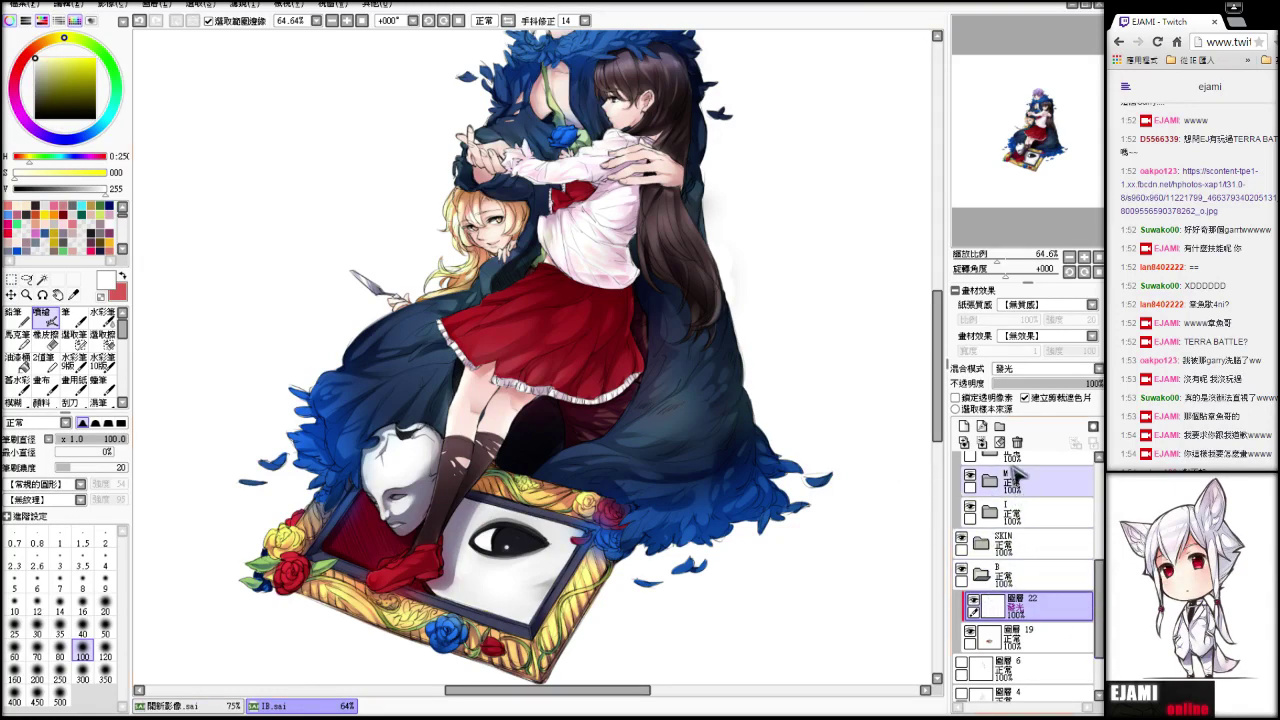
{"action": "left_click", "coordinate": [982, 441]}
{"action": "left_click", "coordinate": [961, 568]}
{"action": "left_click", "coordinate": [961, 568]}
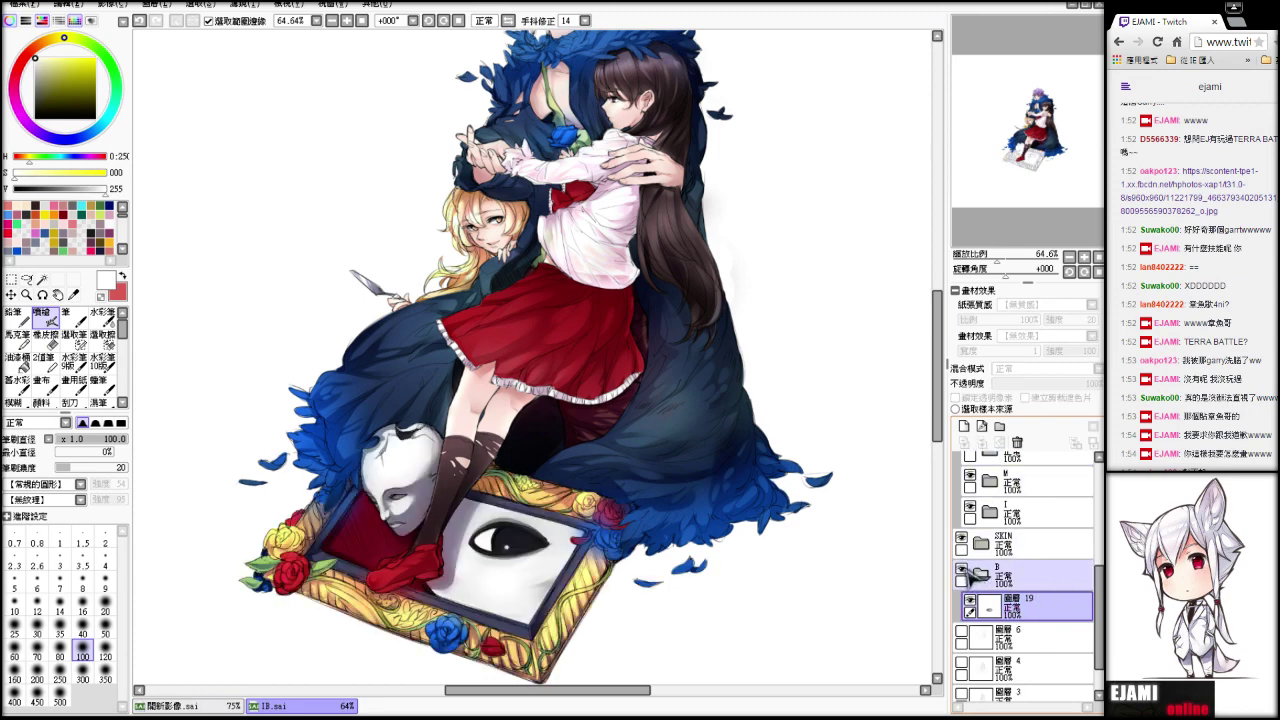
{"action": "left_click", "coordinate": [982, 574]}
- Add a new clipped layer in Luminosity (發光) mode directly above layer G in the HAIR folder
{"action": "scroll", "coordinate": [1030, 580], "scroll_direction": "up", "scroll_amount": 3}
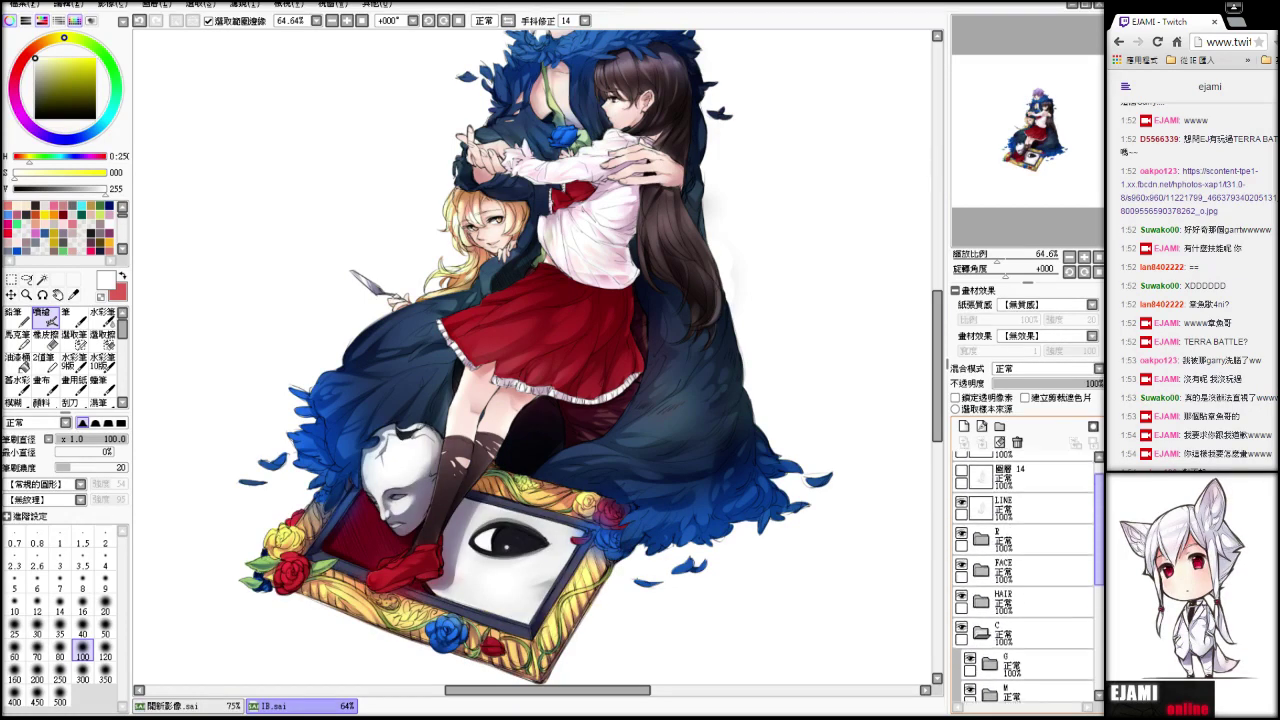
{"action": "left_click", "coordinate": [1018, 590]}
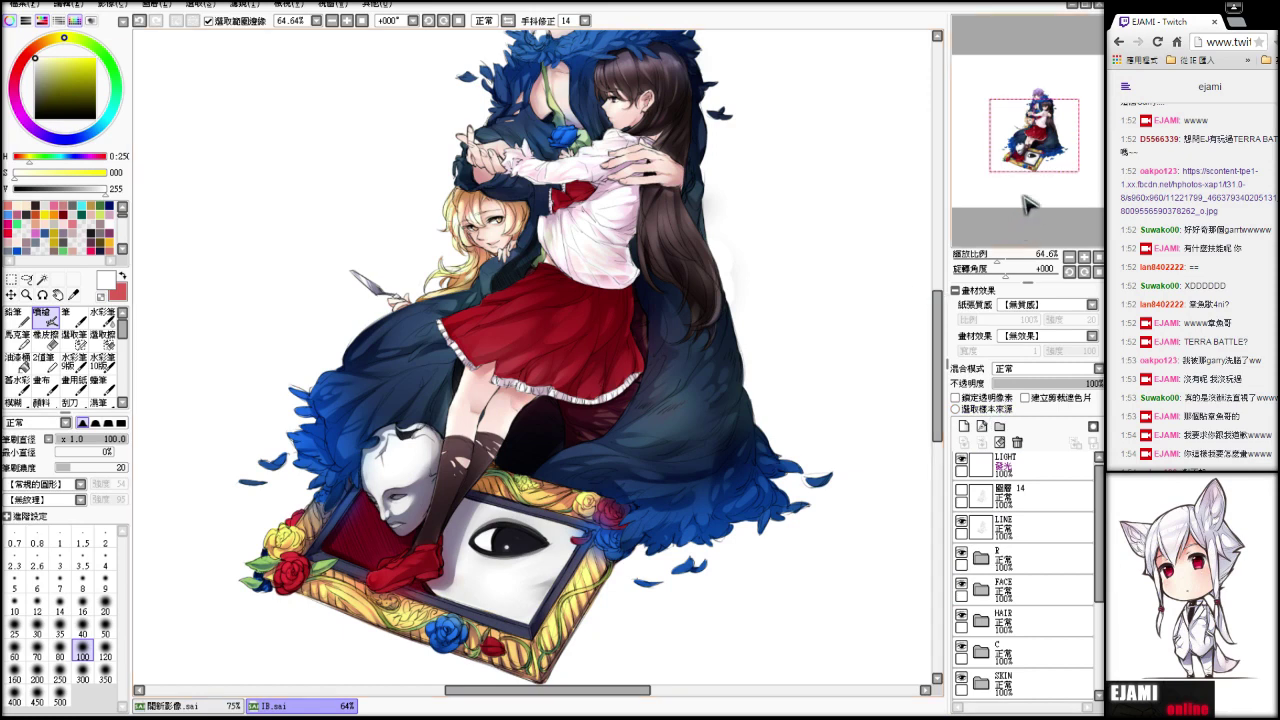
{"action": "left_click_drag", "start_coordinate": [1022, 189], "coordinate": [1028, 183]}
{"action": "left_click_drag", "start_coordinate": [1099, 530], "coordinate": [1100, 510]}
{"action": "left_click", "coordinate": [981, 623]}
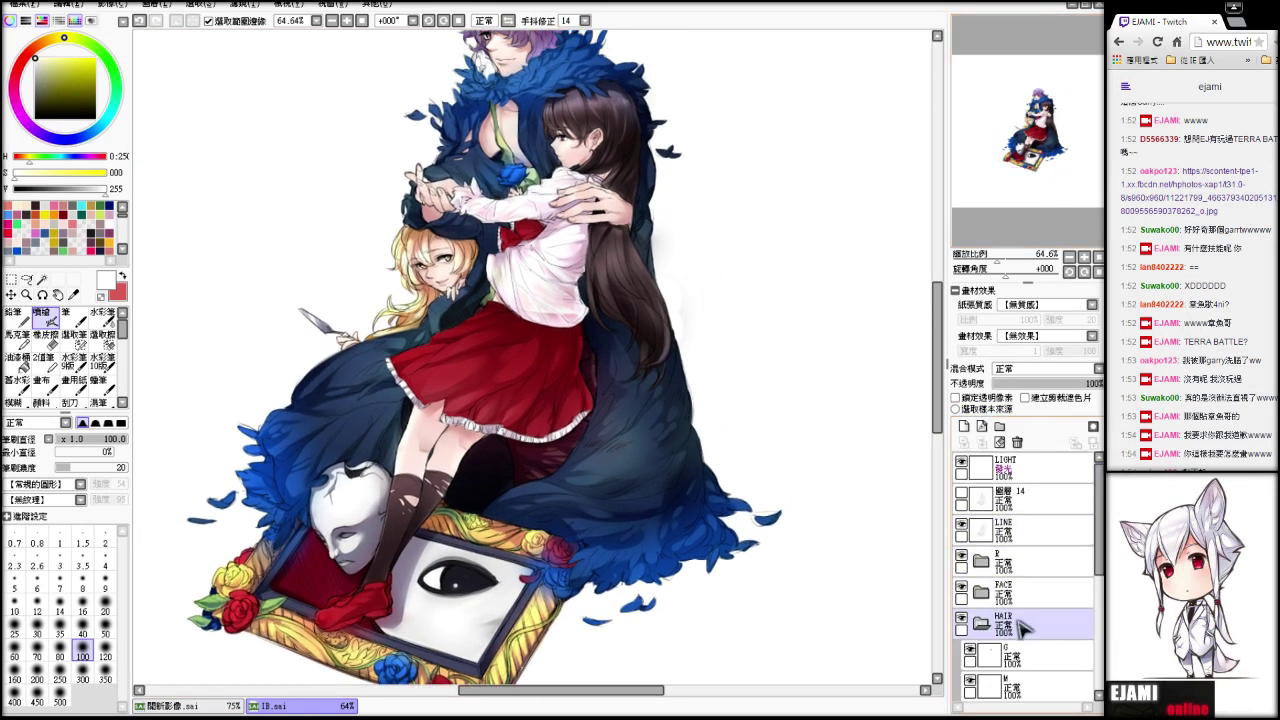
{"action": "left_click", "coordinate": [1012, 655]}
{"action": "left_click", "coordinate": [964, 427]}
{"action": "left_click", "coordinate": [1060, 398]}
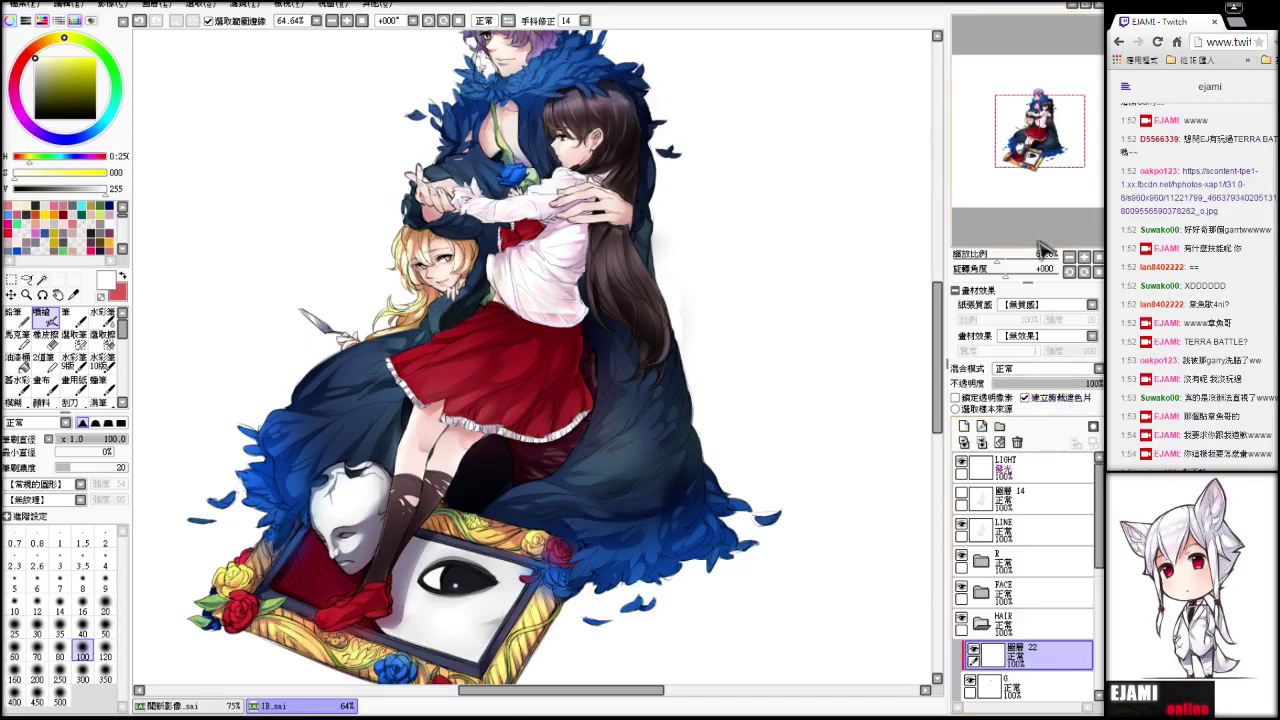
{"action": "left_click_drag", "start_coordinate": [1040, 258], "coordinate": [994, 258]}
{"action": "left_click_drag", "start_coordinate": [1011, 189], "coordinate": [1002, 173]}
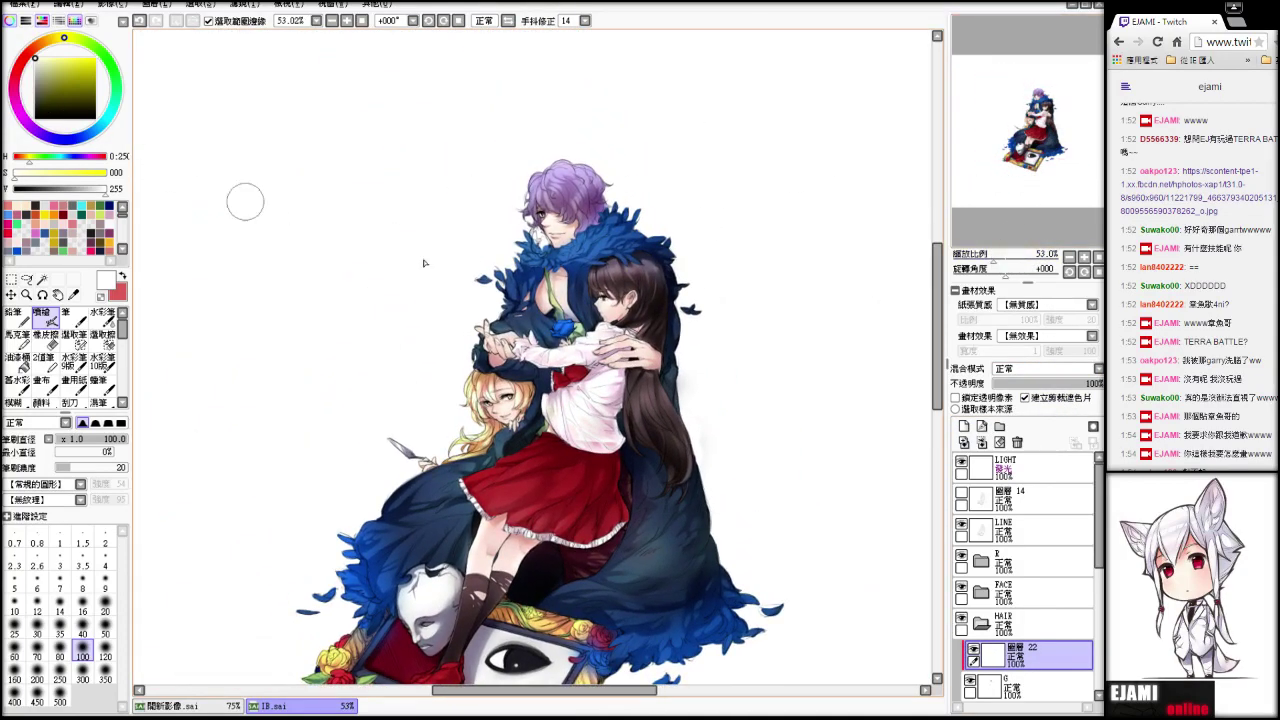
{"action": "left_click", "coordinate": [1047, 370]}
{"action": "left_click", "coordinate": [1030, 428]}
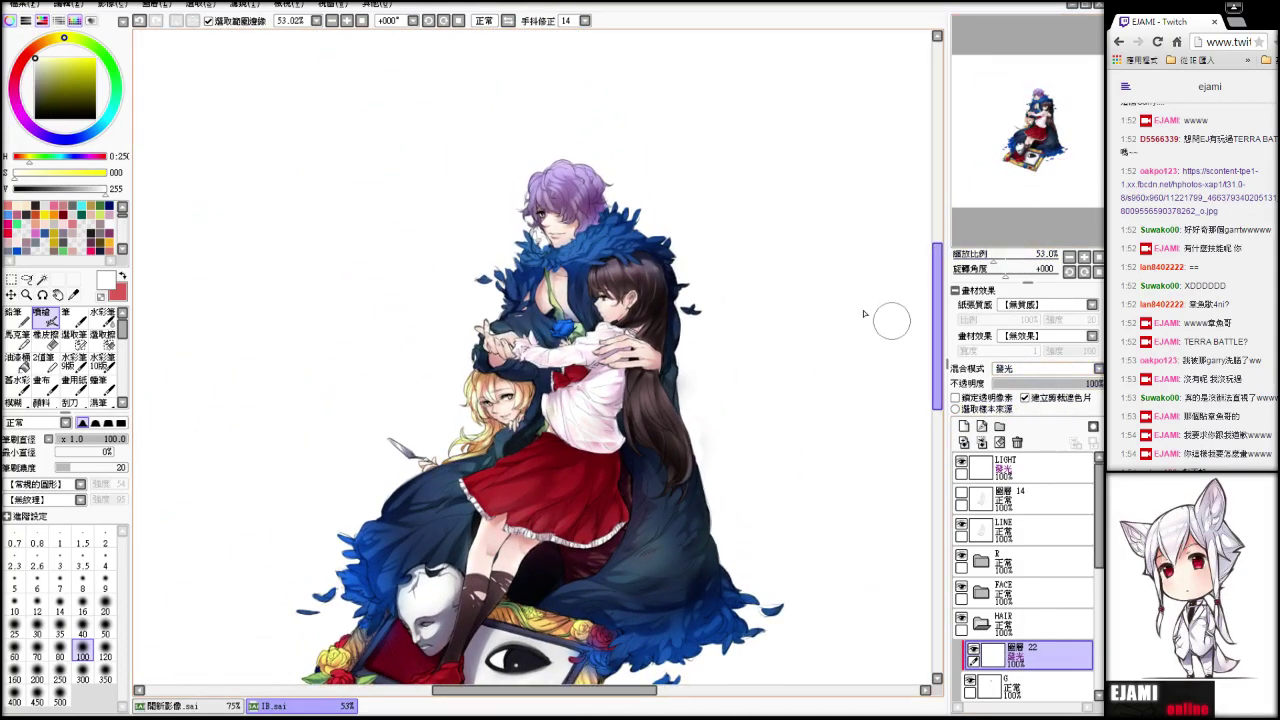
- Airbrush soft white highlights onto the man's purple hair, undoing unwanted strokes and enlarging the brush to 250
{"action": "left_click_drag", "start_coordinate": [538, 179], "coordinate": [612, 179]}
{"action": "key", "text": "ctrl+z"}
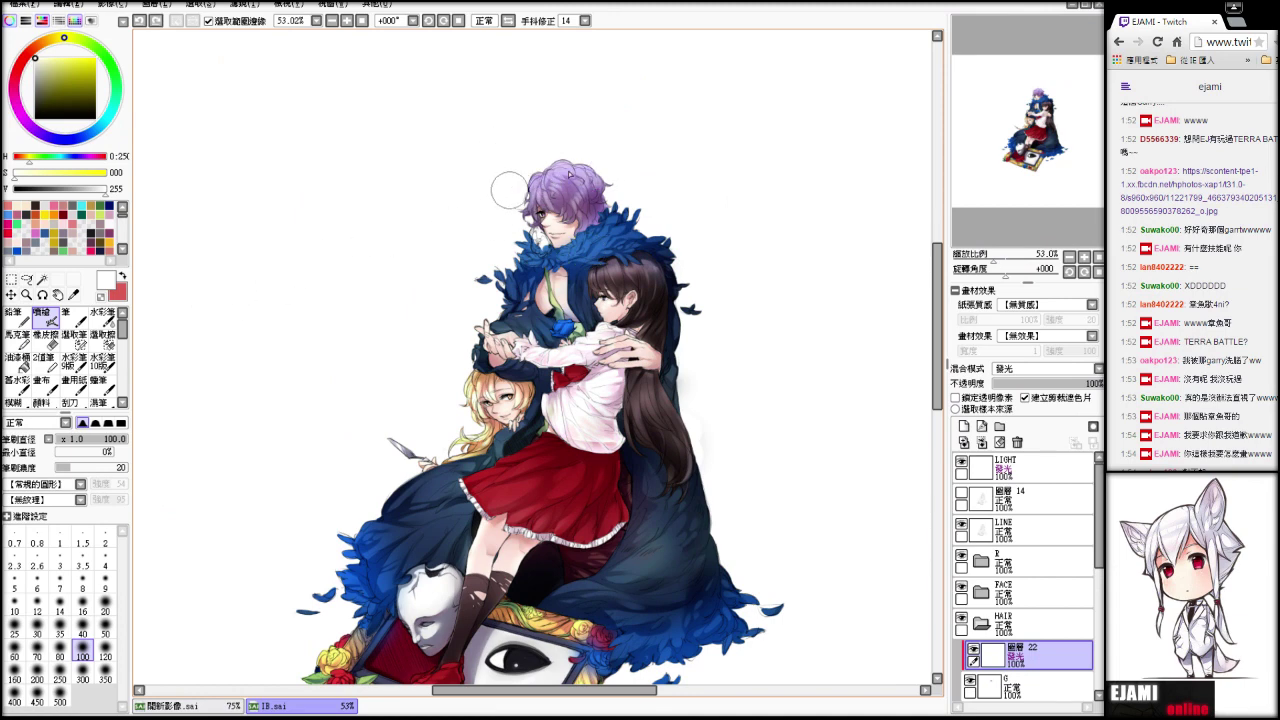
{"action": "left_click_drag", "start_coordinate": [520, 187], "coordinate": [592, 179]}
{"action": "key", "text": "ctrl+z"}
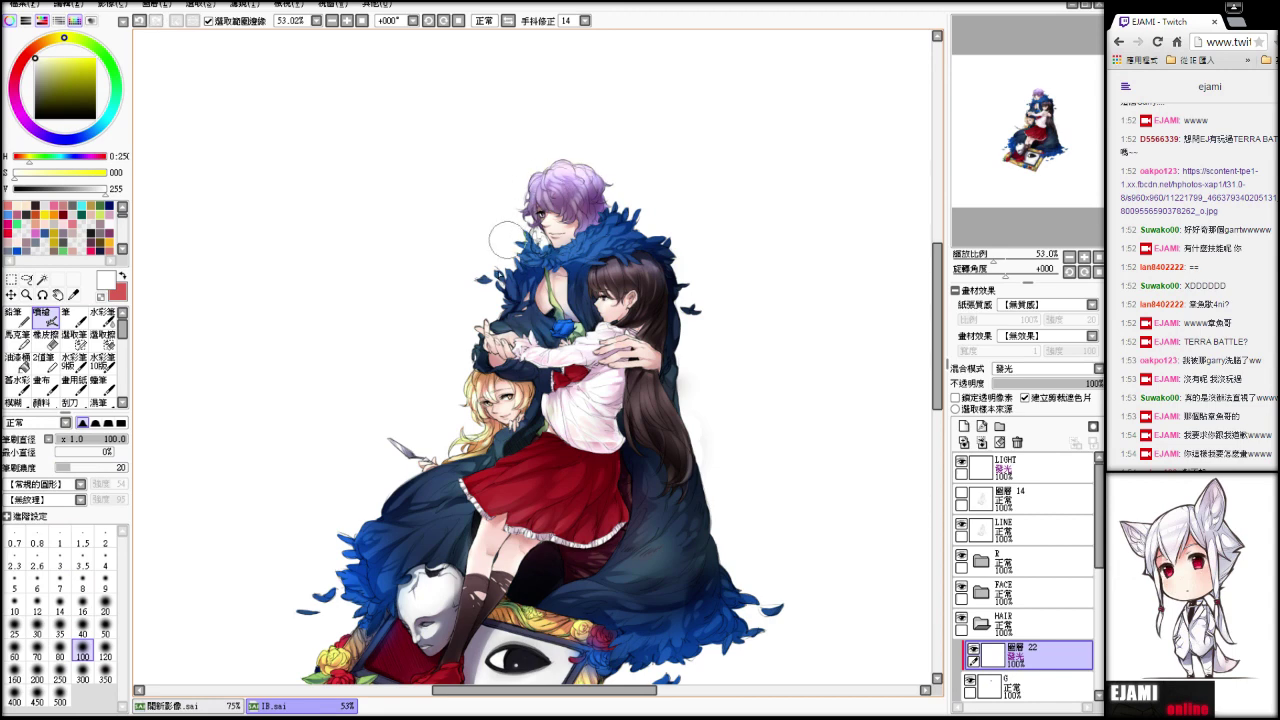
{"action": "left_click", "coordinate": [60, 678]}
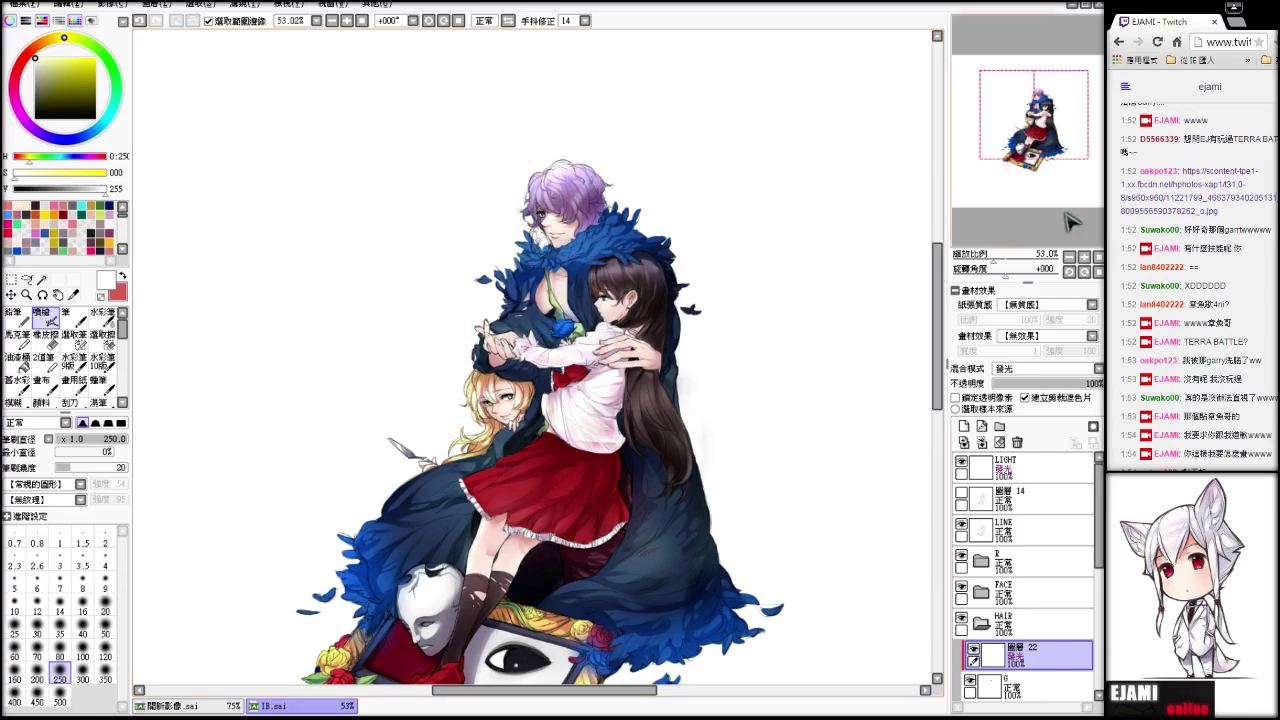
{"action": "left_click_drag", "start_coordinate": [1018, 257], "coordinate": [1002, 258]}
{"action": "left_click_drag", "start_coordinate": [996, 197], "coordinate": [995, 189]}
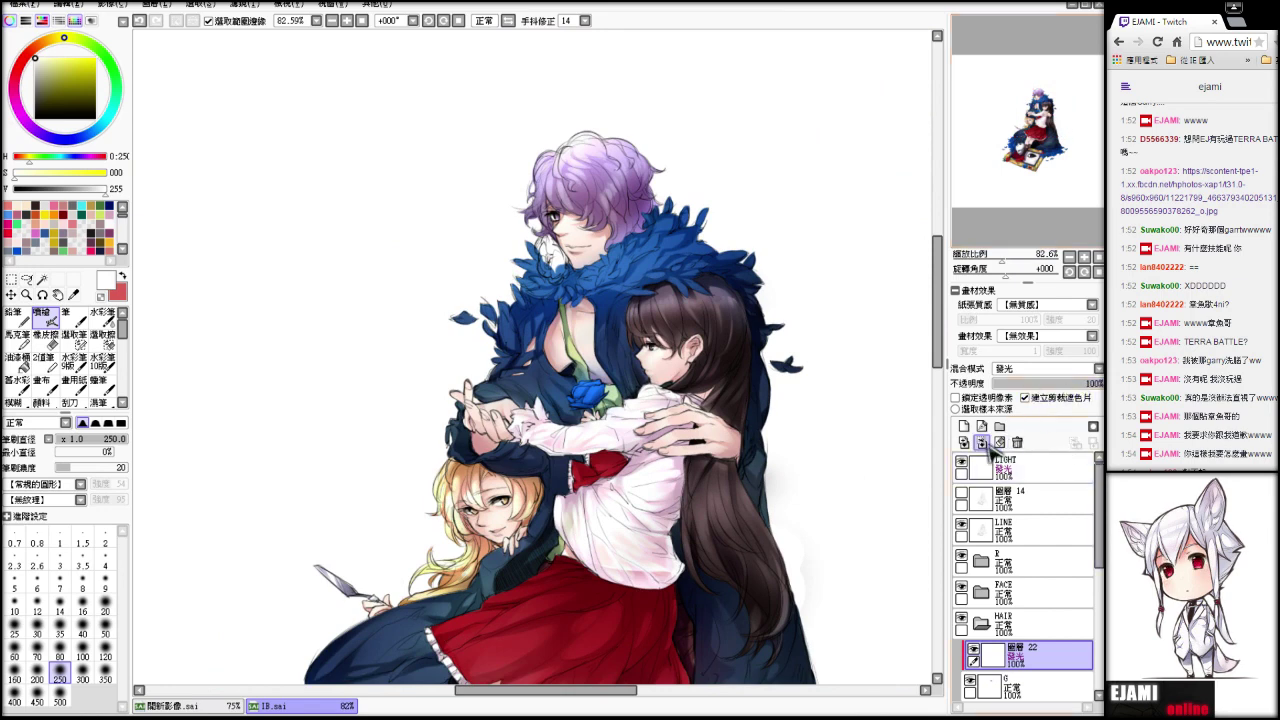
- Merge the man's hair highlight layer 22 down into layer G in the HAIR folder
{"action": "left_click", "coordinate": [982, 442]}
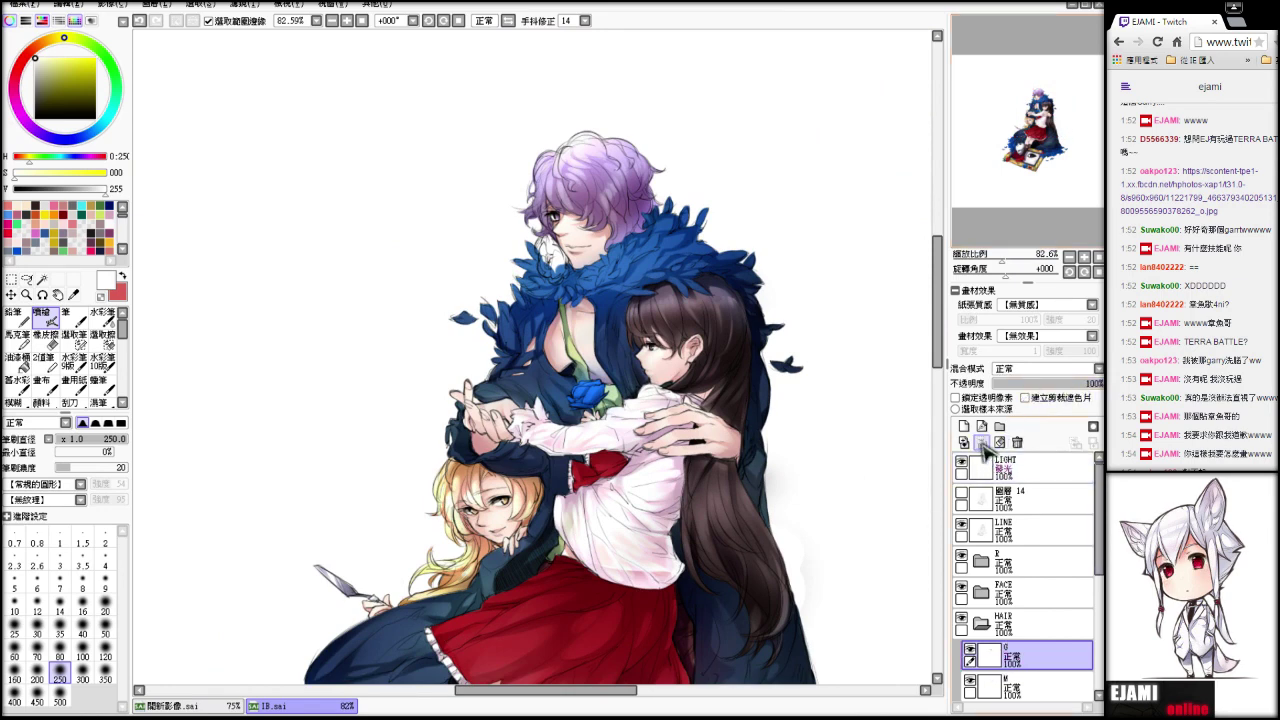
{"action": "left_click", "coordinate": [982, 624]}
{"action": "left_click", "coordinate": [982, 624]}
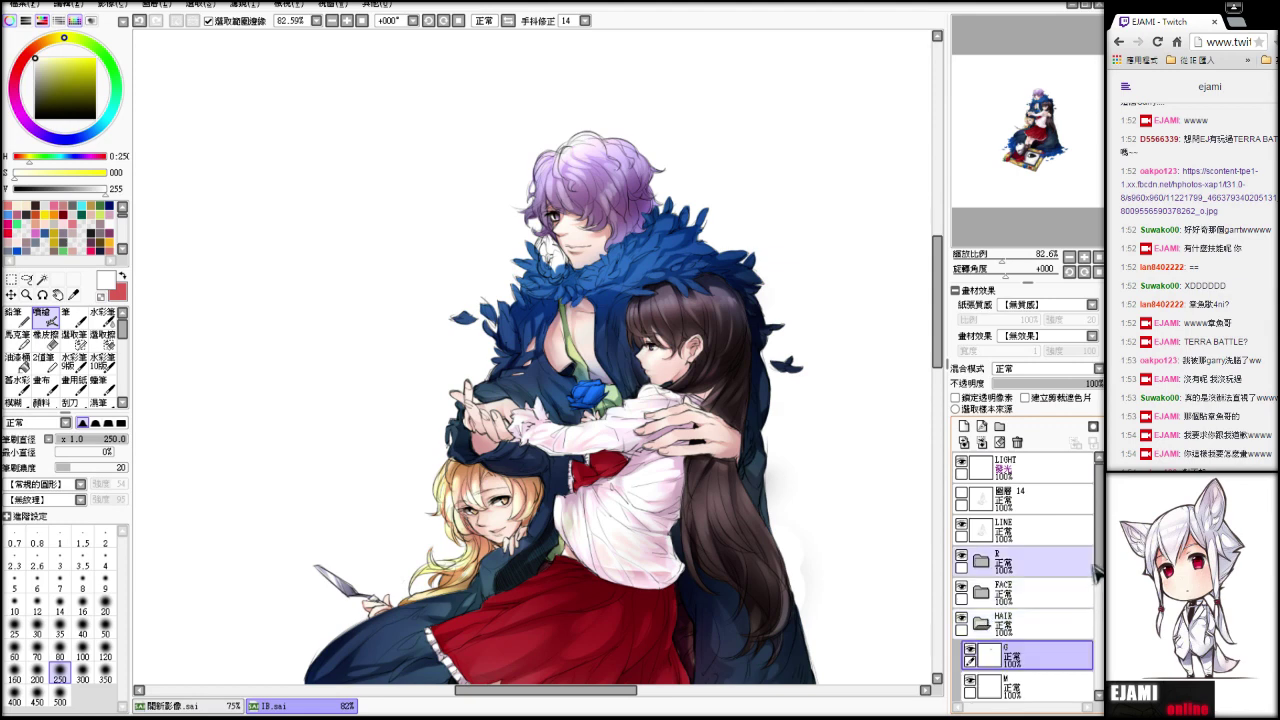
- Add a new clipped layer in Luminosity (發光) mode directly above layer I in the HAIR folder
{"action": "left_click_drag", "start_coordinate": [1098, 564], "coordinate": [1098, 609]}
{"action": "left_click", "coordinate": [1035, 610]}
{"action": "left_click", "coordinate": [964, 426]}
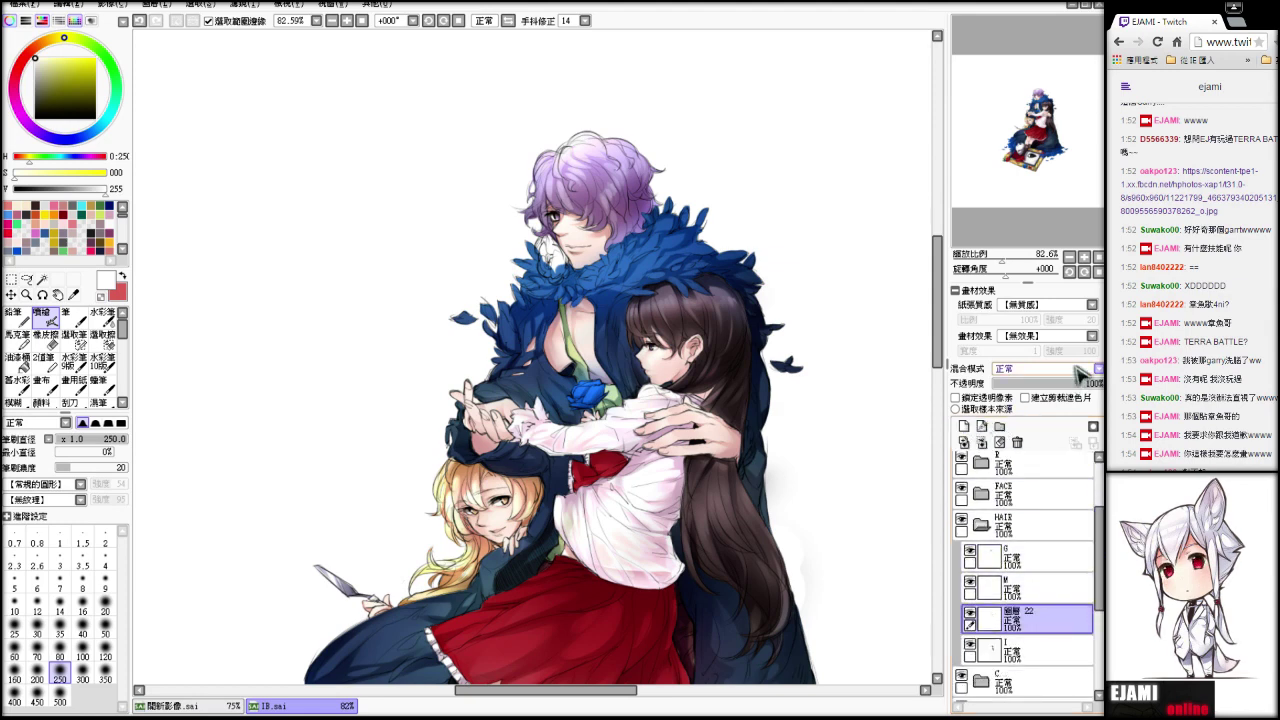
{"action": "left_click", "coordinate": [1031, 424]}
{"action": "left_click", "coordinate": [1058, 398]}
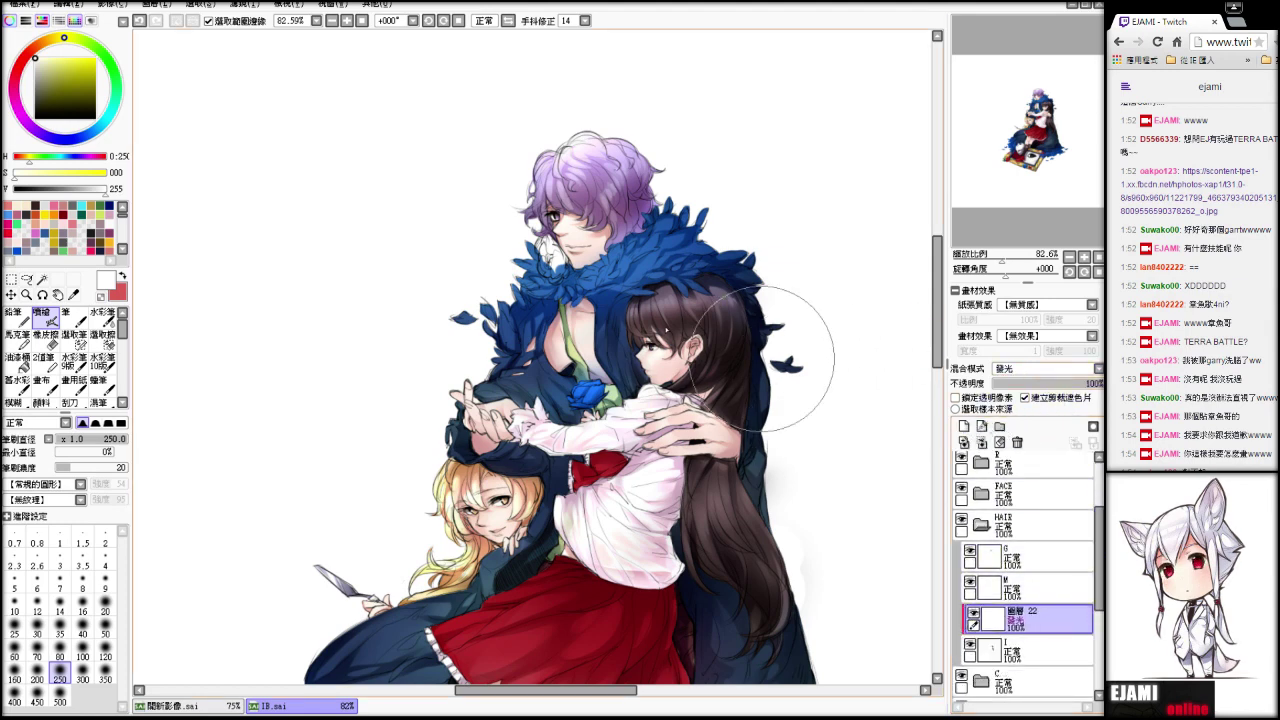
- Try airbrushing highlights on the dark-haired girl's hair, reducing the brush size to 100, and delete the trial layer
{"action": "left_click_drag", "start_coordinate": [662, 308], "coordinate": [613, 315]}
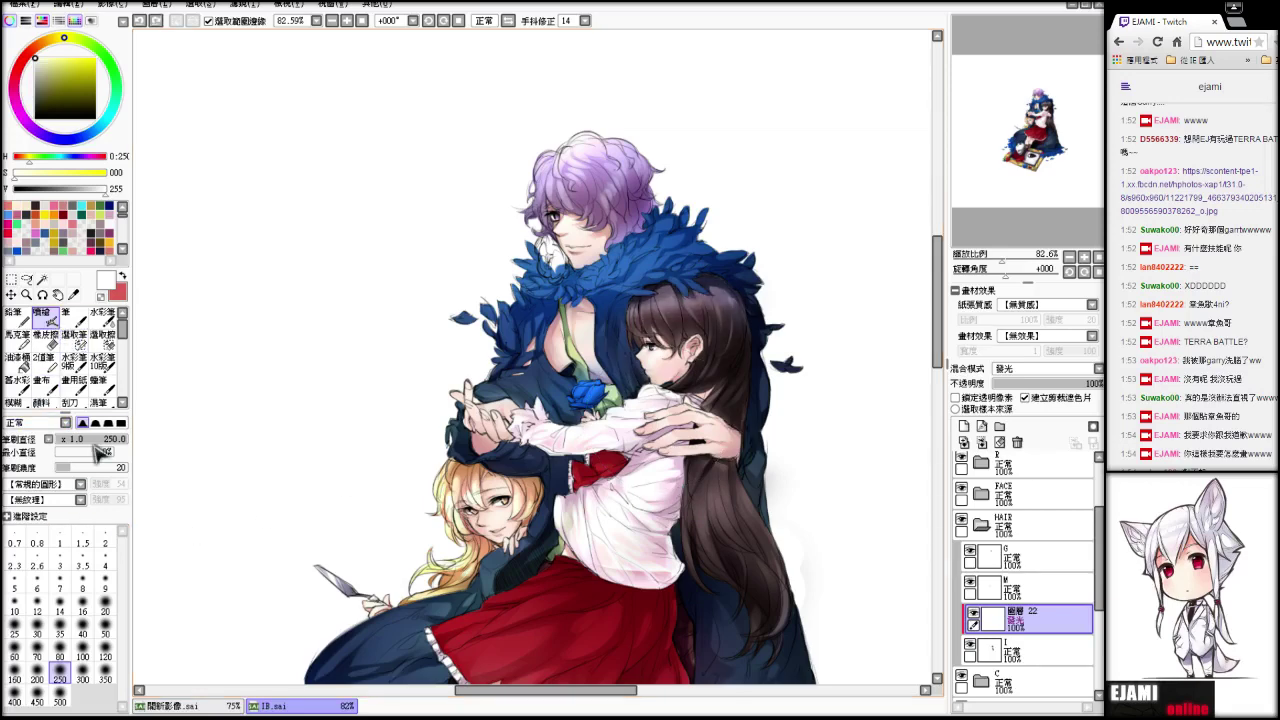
{"action": "left_click_drag", "start_coordinate": [96, 445], "coordinate": [110, 447]}
{"action": "left_click", "coordinate": [83, 656]}
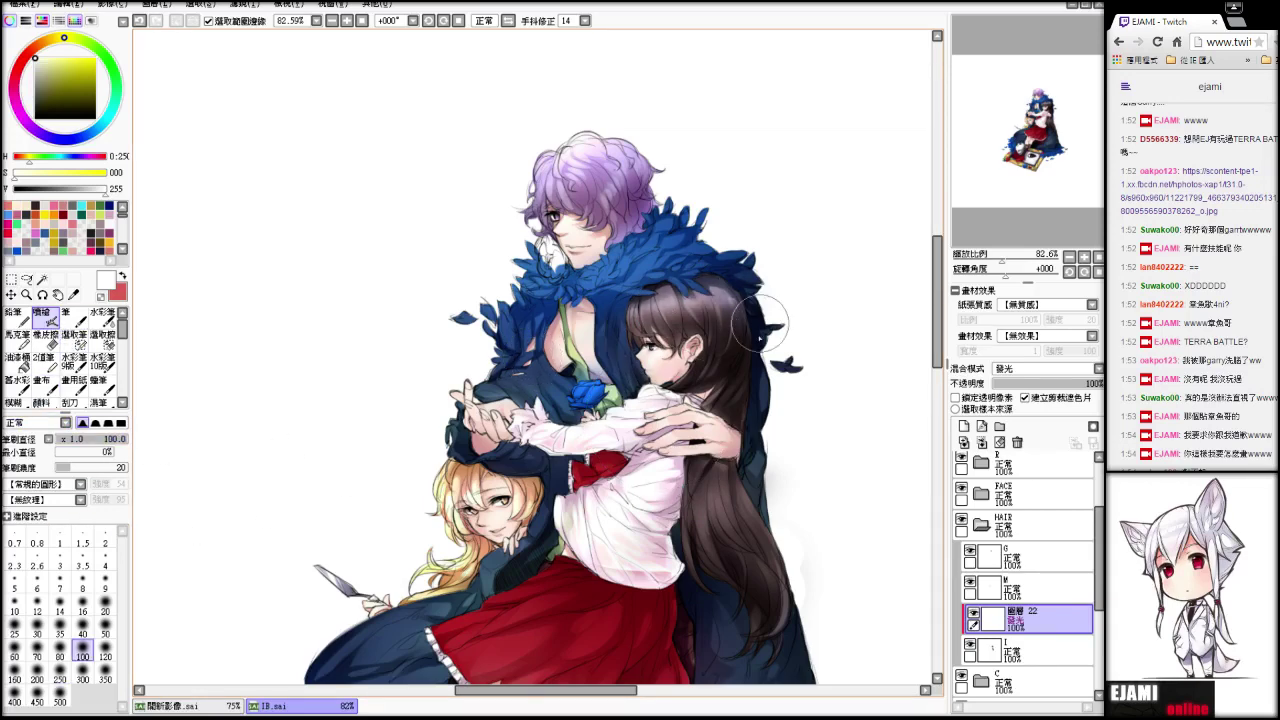
{"action": "mouse_move", "coordinate": [1000, 258]}
{"action": "left_mouse_down"}
{"action": "mouse_move", "coordinate": [982, 263]}
{"action": "mouse_move", "coordinate": [1010, 268]}
{"action": "left_mouse_up"}
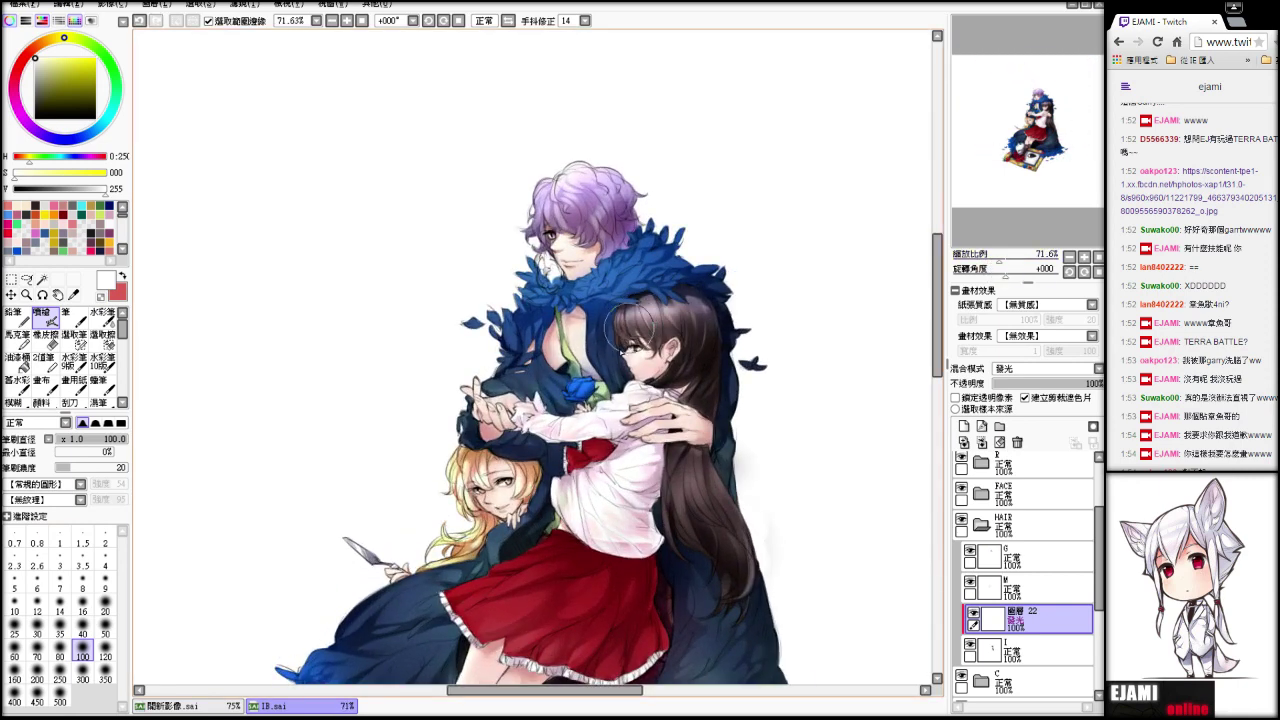
{"action": "left_click", "coordinate": [1017, 442]}
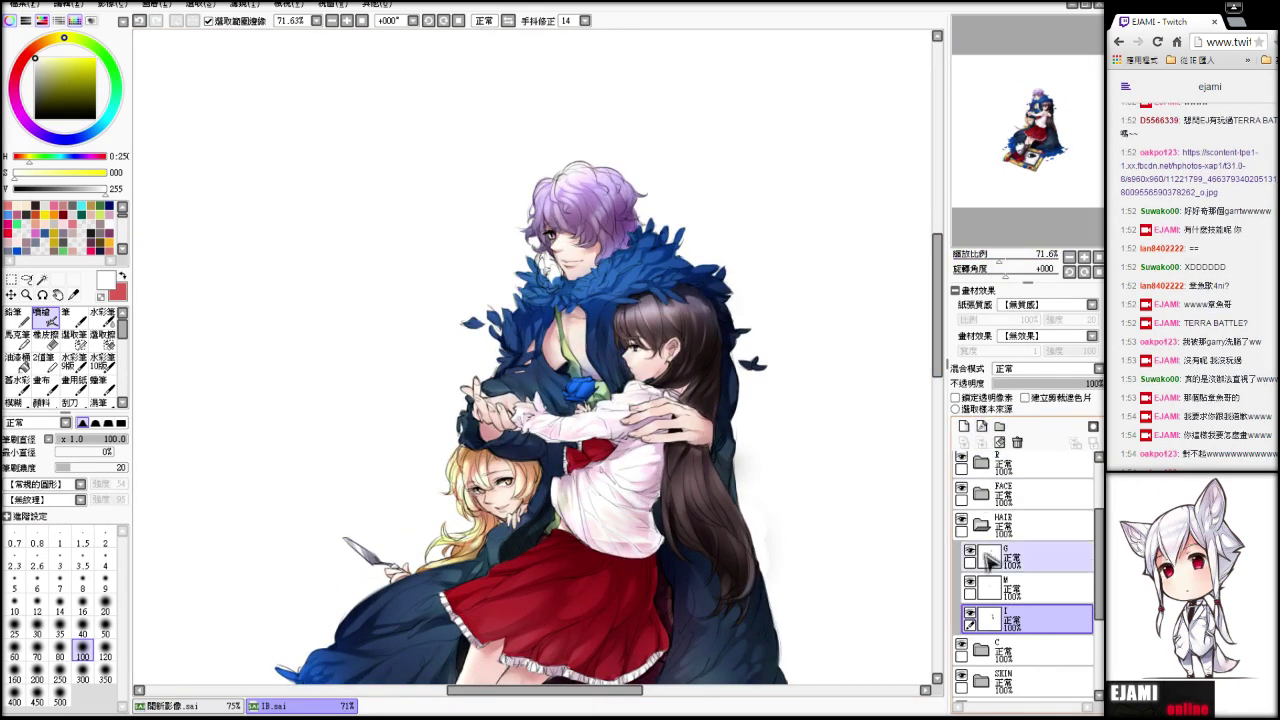
- Add a new clipped layer in Luminosity (發光) mode directly above layer M in the HAIR folder
{"action": "left_click", "coordinate": [1015, 595]}
{"action": "left_click", "coordinate": [964, 442]}
{"action": "left_click", "coordinate": [1058, 397]}
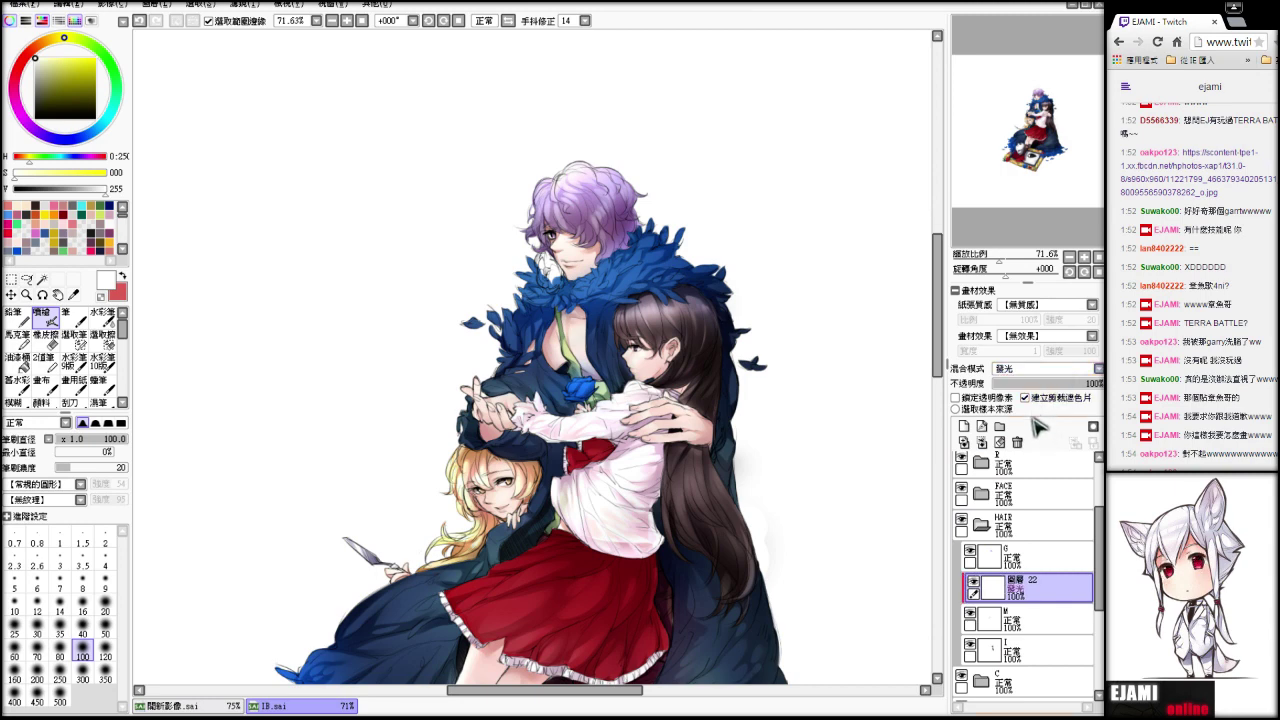
- Airbrush soft white highlights onto the blonde girl's hair, undoing unwanted strokes, and merge the layer down into layer M
{"action": "mouse_move", "coordinate": [440, 478]}
{"action": "left_mouse_down"}
{"action": "mouse_move", "coordinate": [501, 504]}
{"action": "mouse_move", "coordinate": [452, 470]}
{"action": "mouse_move", "coordinate": [548, 500]}
{"action": "left_mouse_up"}
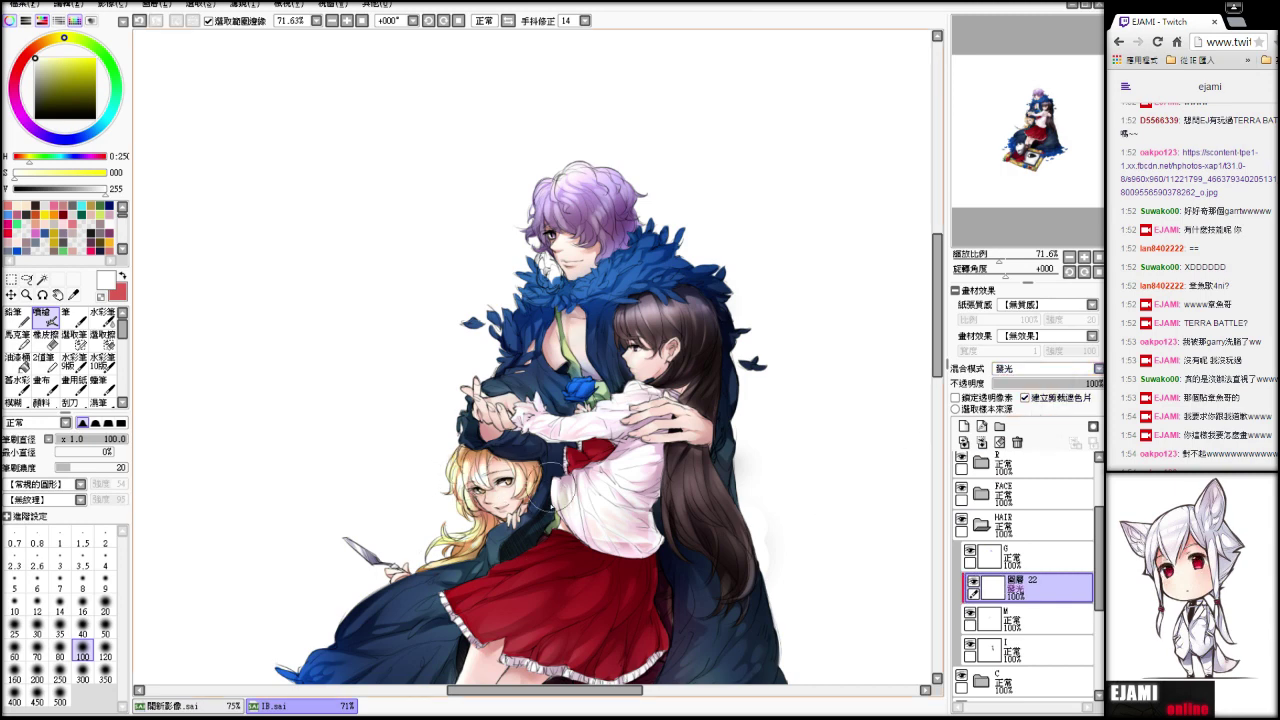
{"action": "key", "text": "ctrl+z"}
{"action": "left_click_drag", "start_coordinate": [468, 474], "coordinate": [548, 506]}
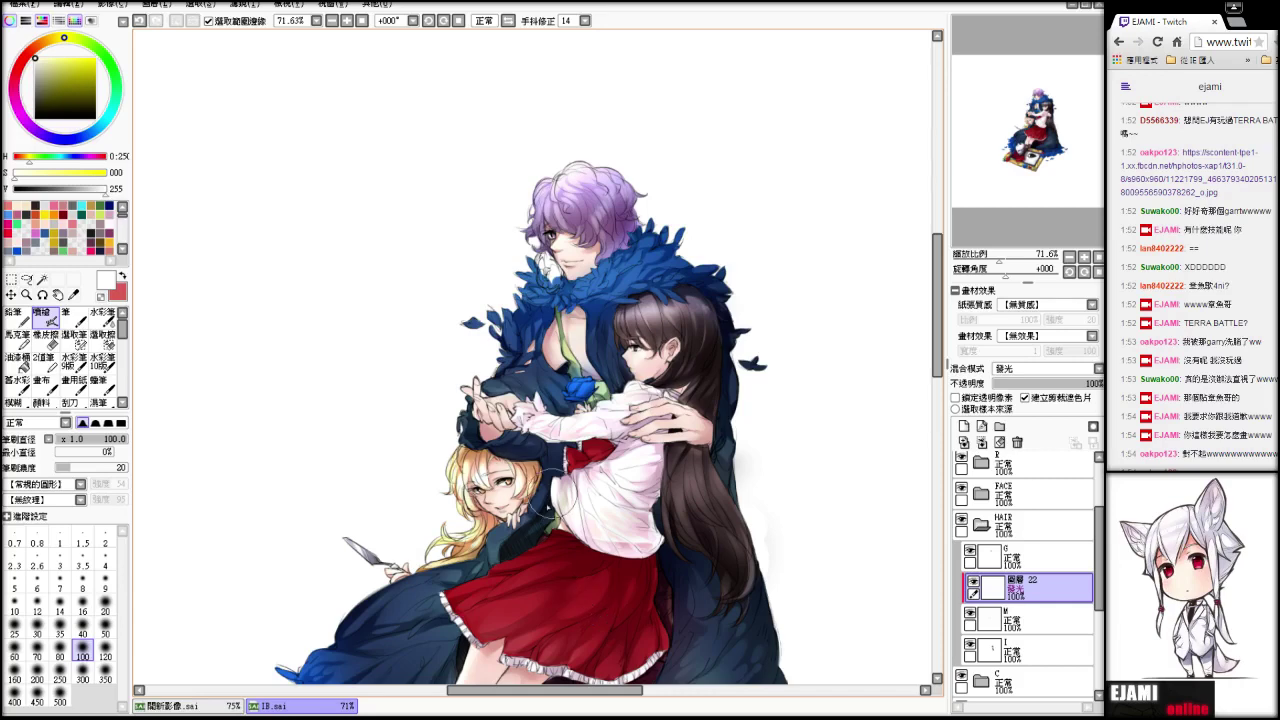
{"action": "key", "text": "ctrl+z"}
{"action": "left_click_drag", "start_coordinate": [456, 495], "coordinate": [494, 462]}
{"action": "key", "text": "ctrl+z"}
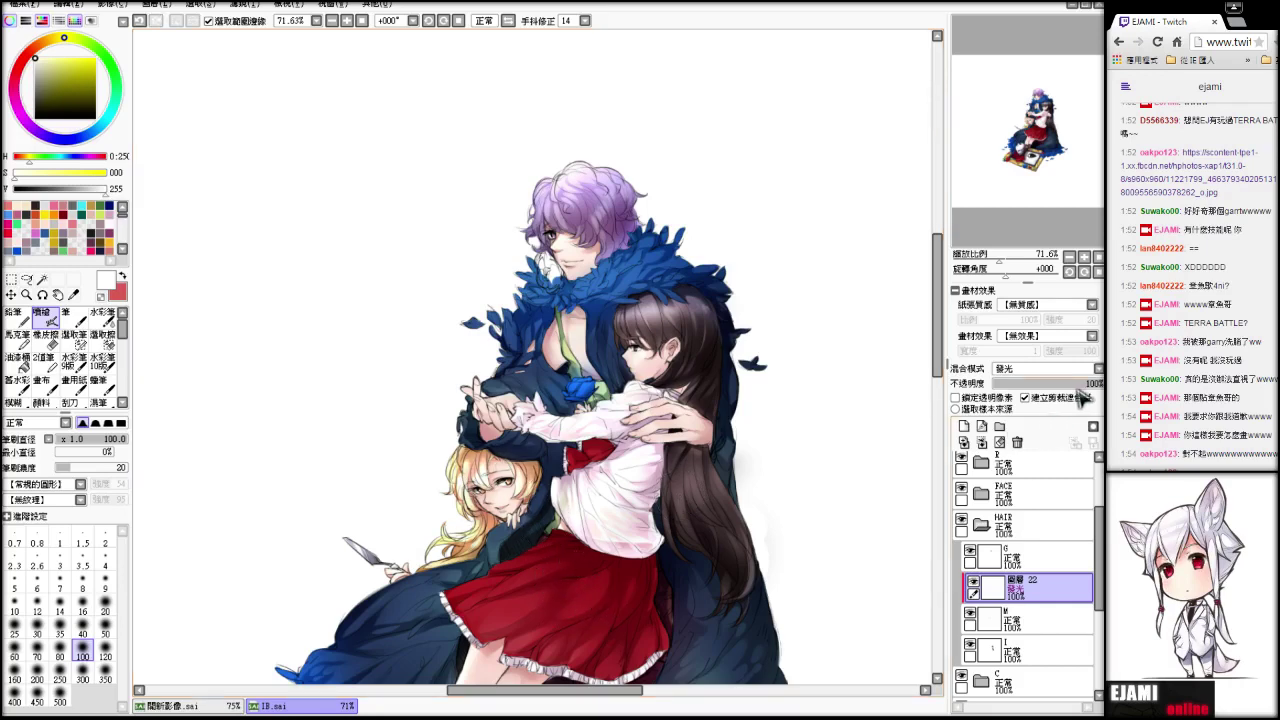
{"action": "left_click", "coordinate": [982, 443]}
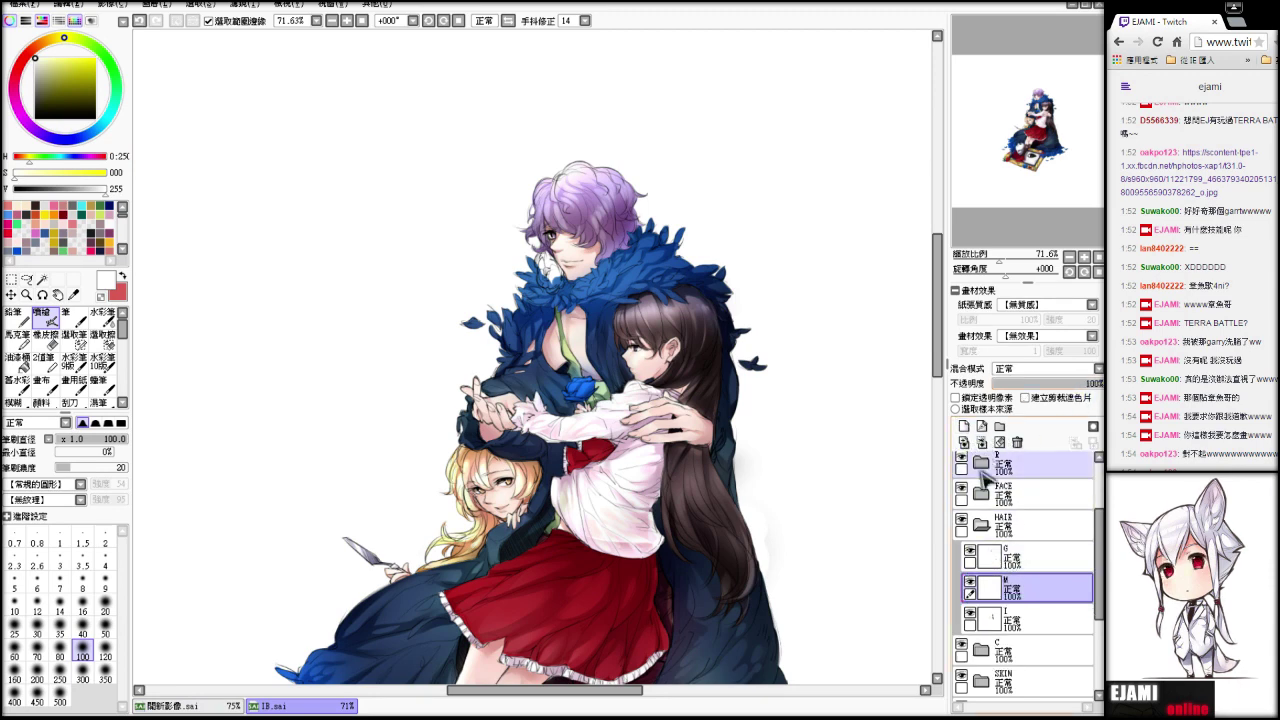
- Add another clipped Luminosity (發光) layer between layers M and I for the dark-haired girl's hair
{"action": "left_click", "coordinate": [1011, 612]}
{"action": "left_click", "coordinate": [965, 427]}
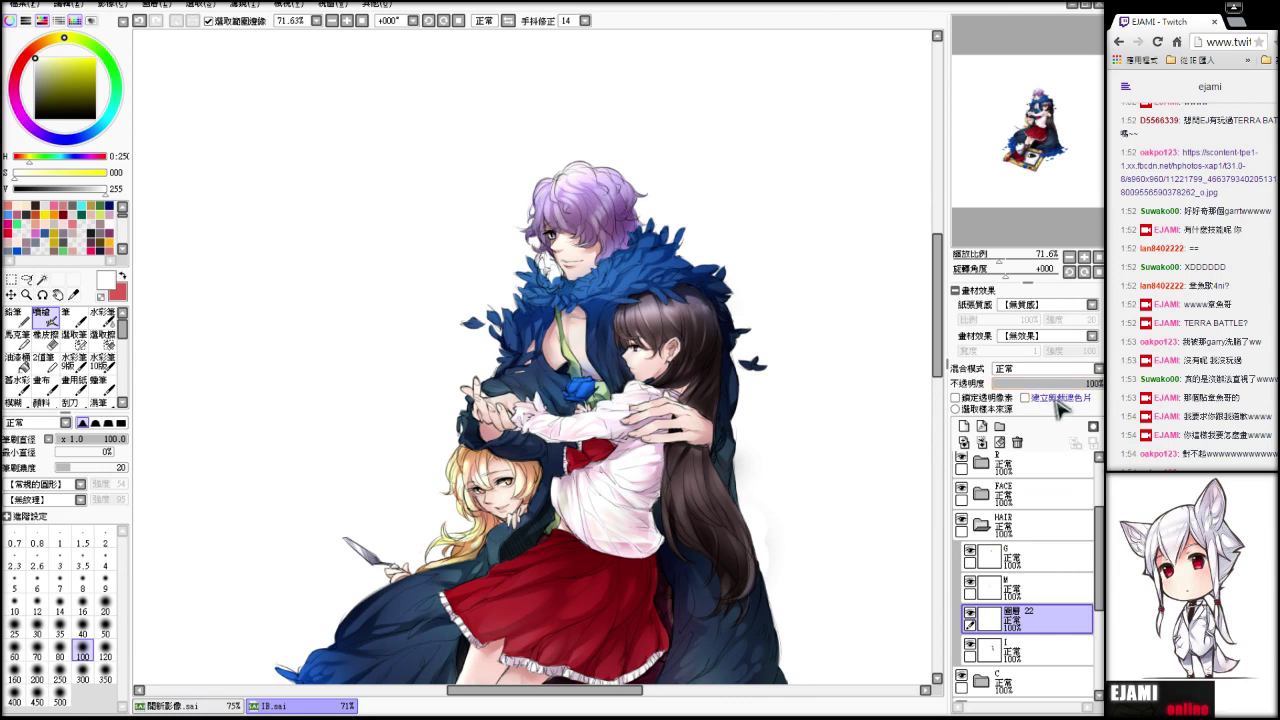
{"action": "left_click", "coordinate": [1056, 398]}
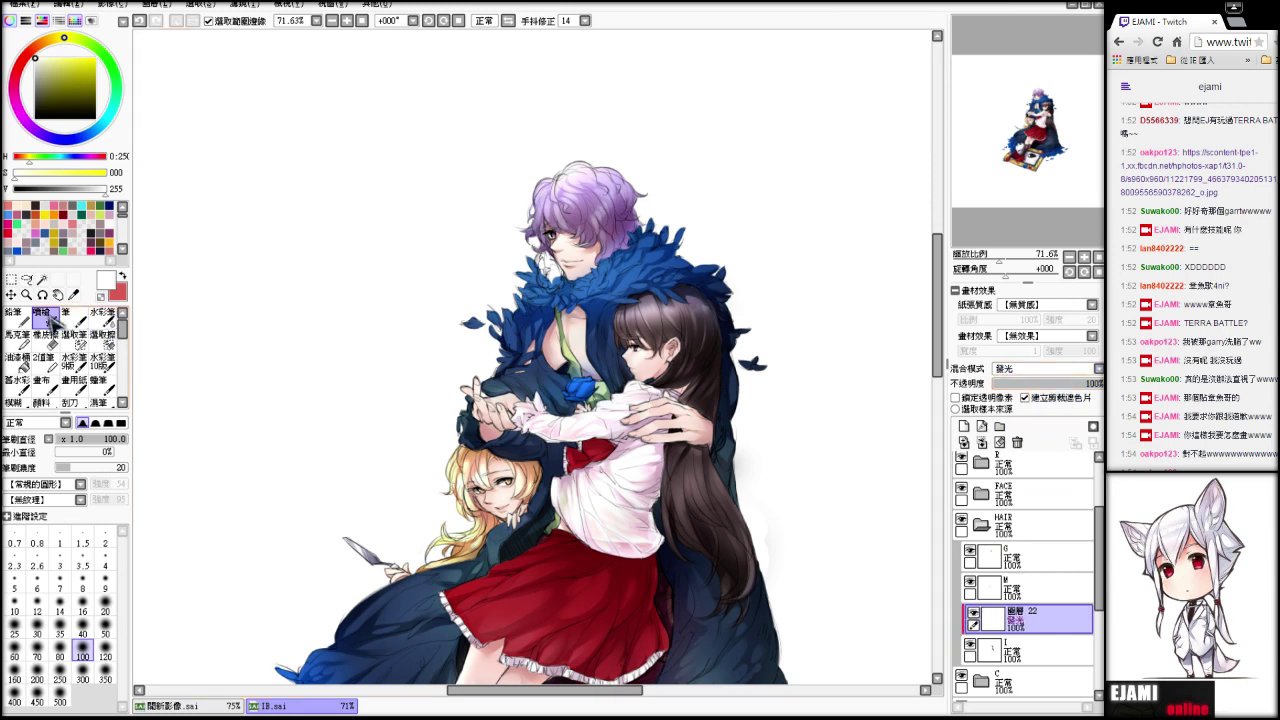
- Airbrush white highlights onto the dark-haired girl's crown and long hair, undoing unwanted strokes, and merge the layer down into layer I
{"action": "mouse_move", "coordinate": [685, 328]}
{"action": "left_mouse_down"}
{"action": "mouse_move", "coordinate": [644, 306]}
{"action": "mouse_move", "coordinate": [633, 345]}
{"action": "left_mouse_up"}
{"action": "key", "text": "ctrl+z"}
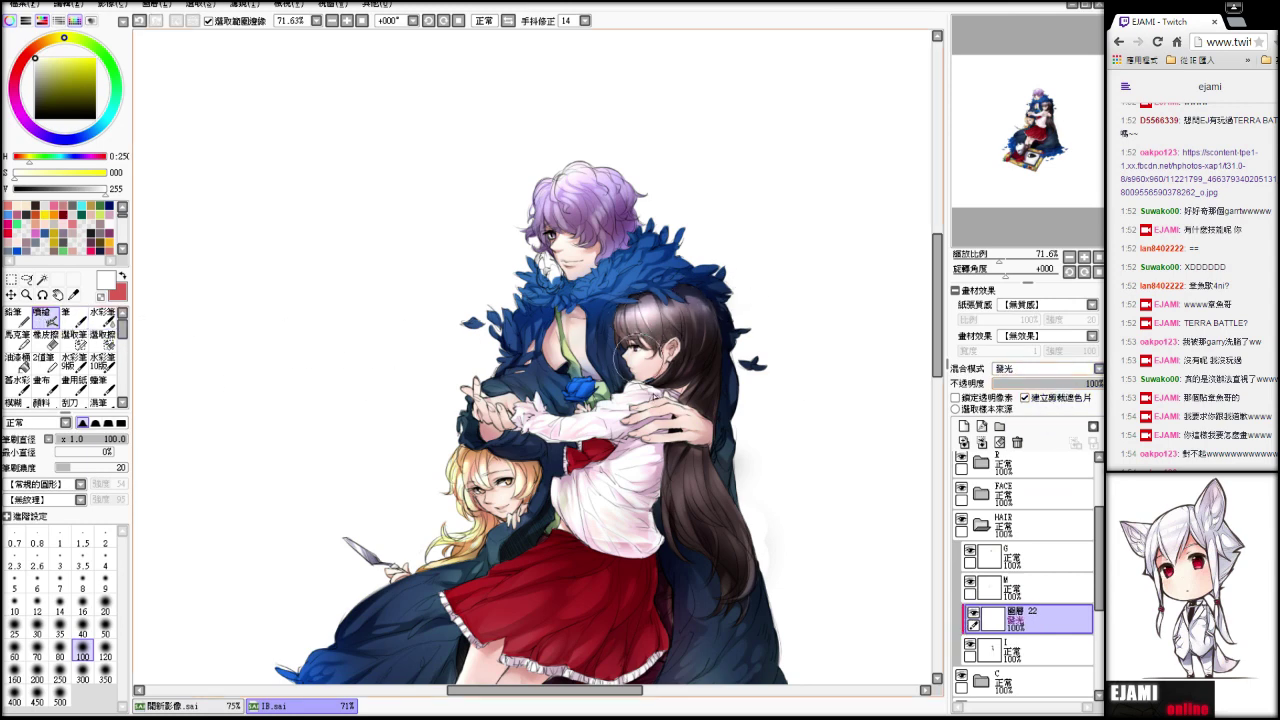
{"action": "mouse_move", "coordinate": [1000, 258]}
{"action": "left_mouse_down"}
{"action": "mouse_move", "coordinate": [993, 275]}
{"action": "mouse_move", "coordinate": [1005, 260]}
{"action": "mouse_move", "coordinate": [988, 242]}
{"action": "left_mouse_up"}
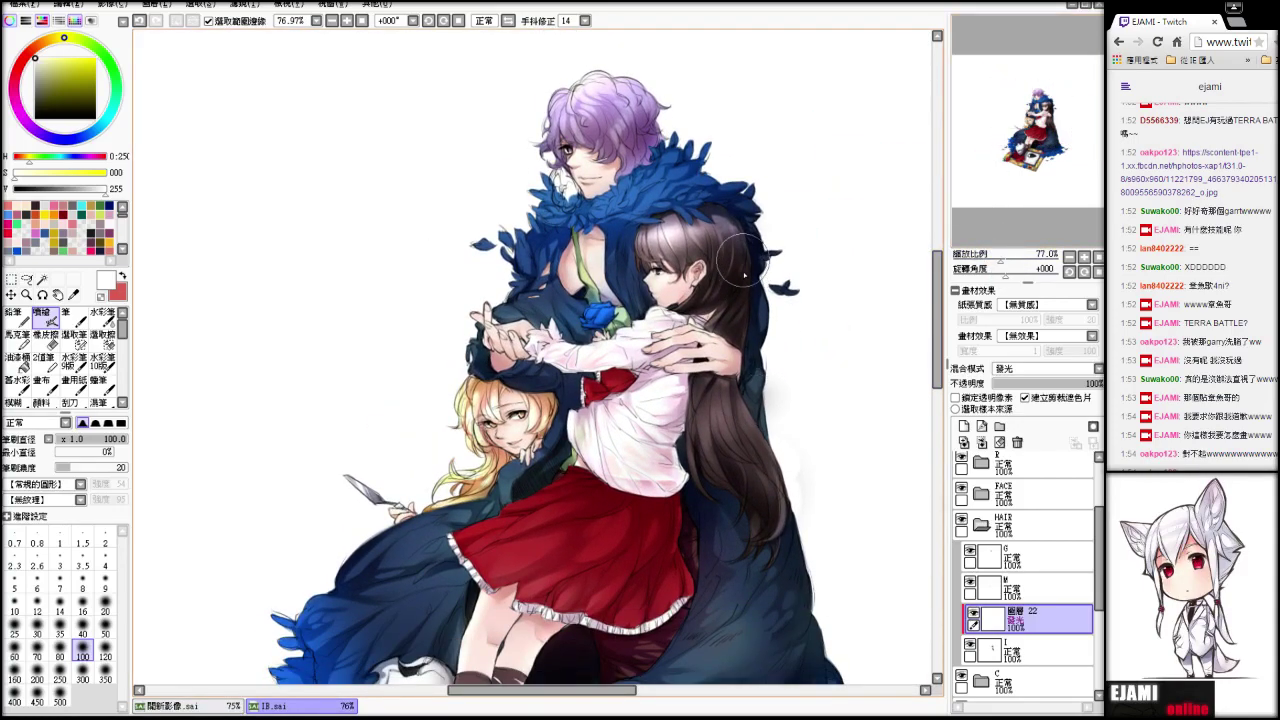
{"action": "key", "text": "ctrl+z"}
{"action": "mouse_move", "coordinate": [743, 262]}
{"action": "left_mouse_down"}
{"action": "mouse_move", "coordinate": [744, 316]}
{"action": "mouse_move", "coordinate": [741, 243]}
{"action": "mouse_move", "coordinate": [744, 315]}
{"action": "left_mouse_up"}
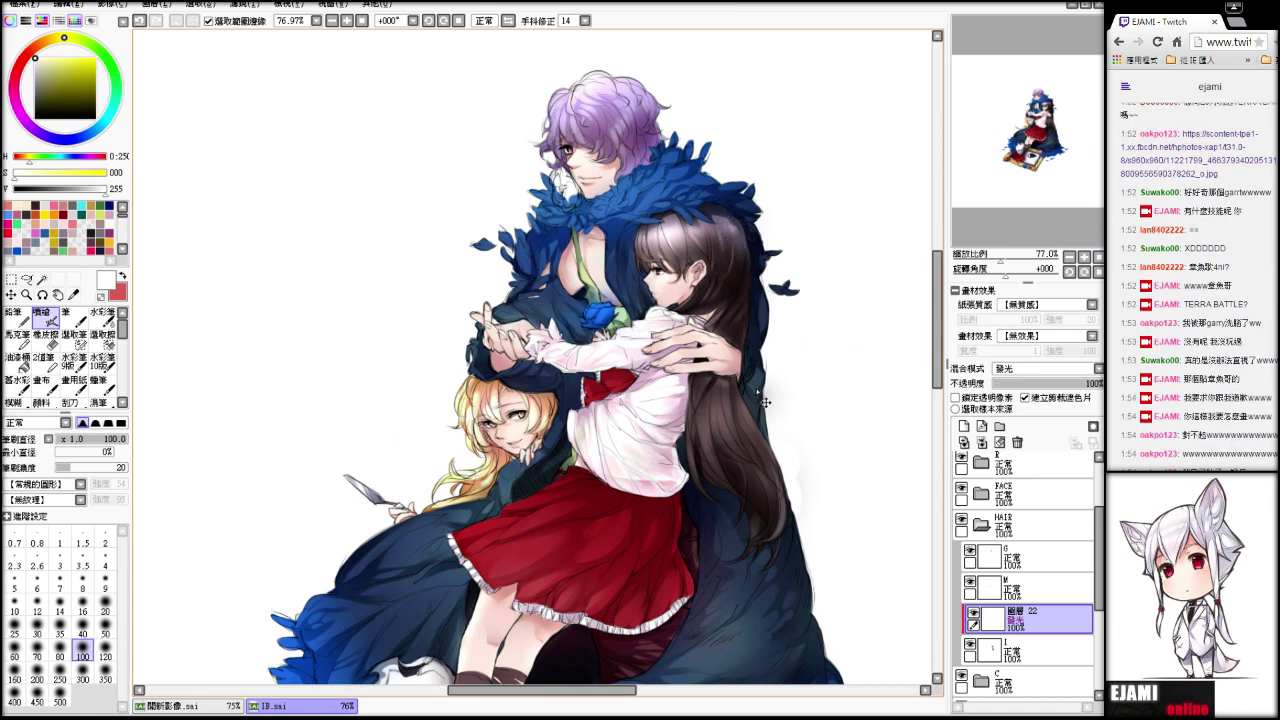
{"action": "left_click_drag", "start_coordinate": [741, 237], "coordinate": [750, 279]}
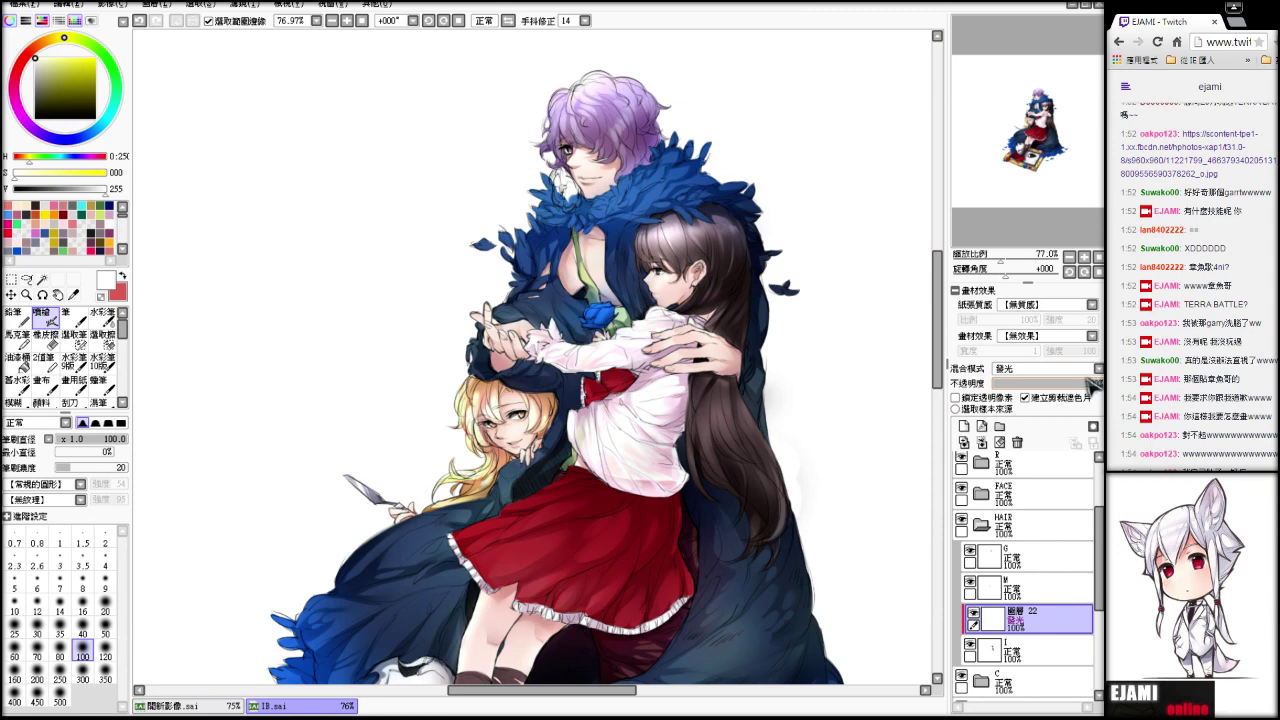
{"action": "left_click", "coordinate": [995, 442]}
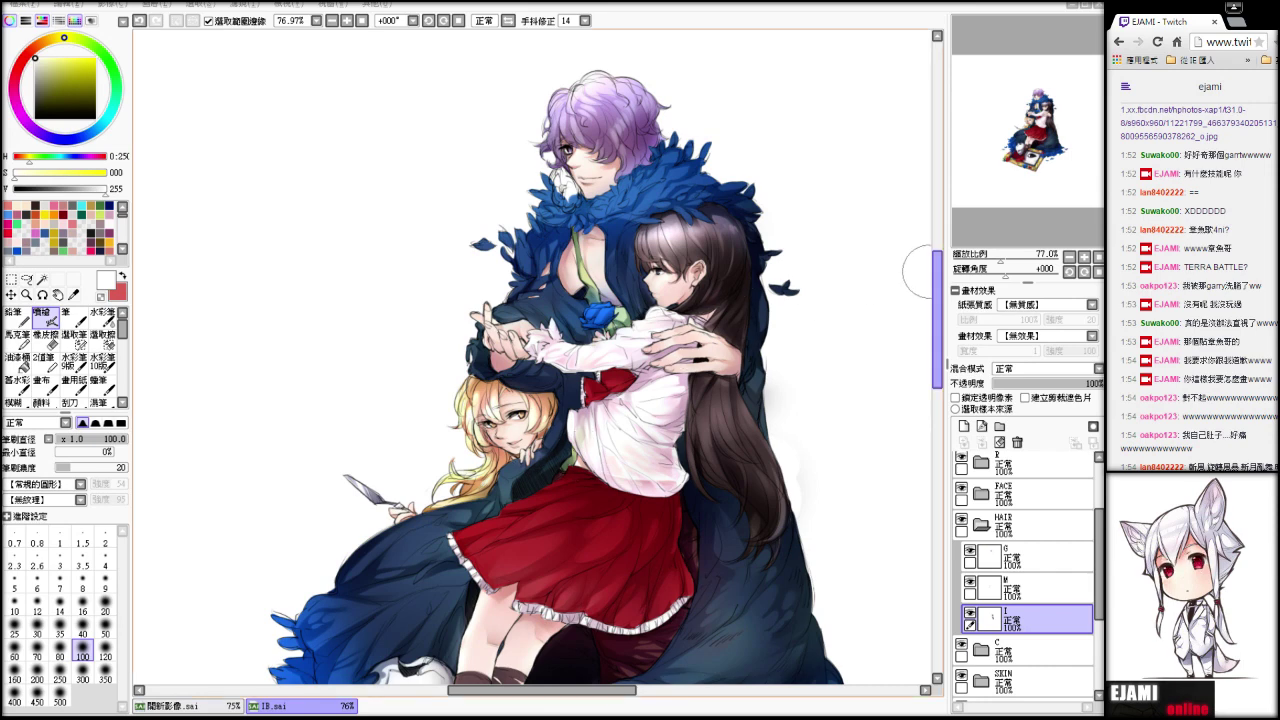
- Sample the dark red of the girl's bow as the brush colour and collapse the HAIR folder
{"action": "left_click_drag", "start_coordinate": [1005, 262], "coordinate": [1010, 264]}
{"action": "left_click", "coordinate": [641, 455], "text": "alt"}
{"action": "left_click", "coordinate": [1000, 532]}
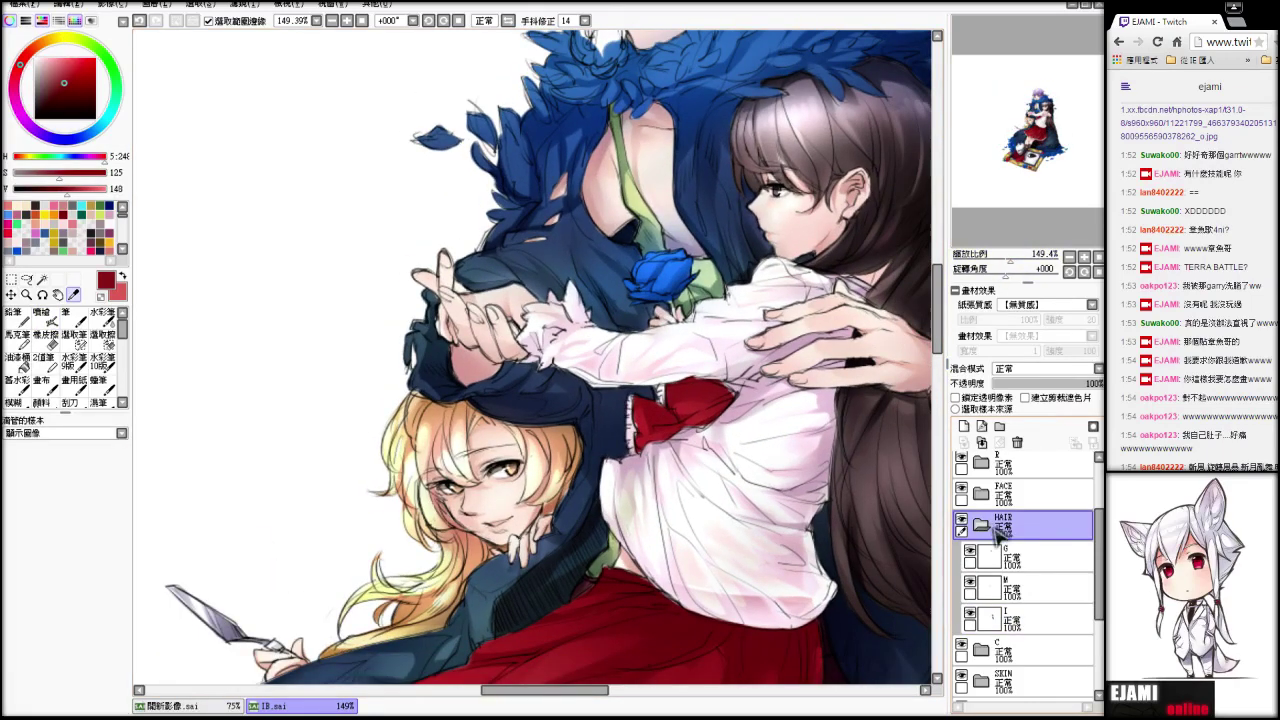
{"action": "left_click", "coordinate": [982, 526]}
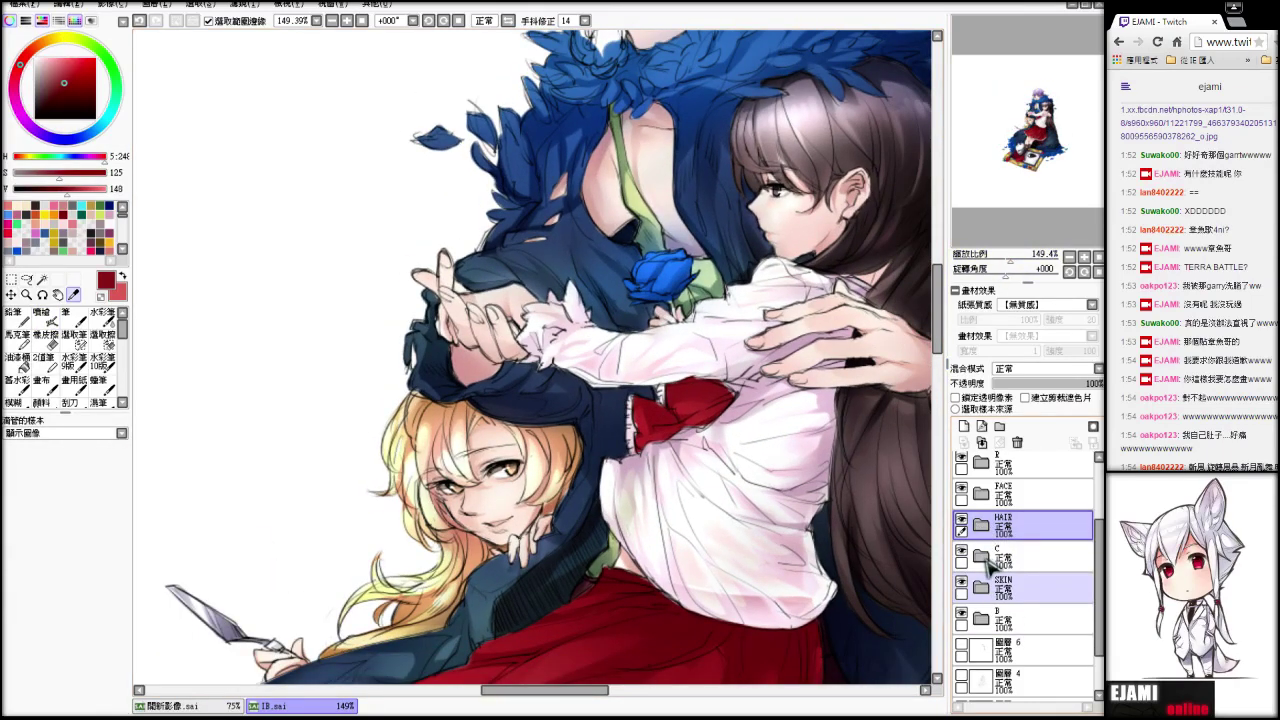
- Add a new clipped layer directly above layer 12 in subfolder G of folder C
{"action": "left_click", "coordinate": [984, 556]}
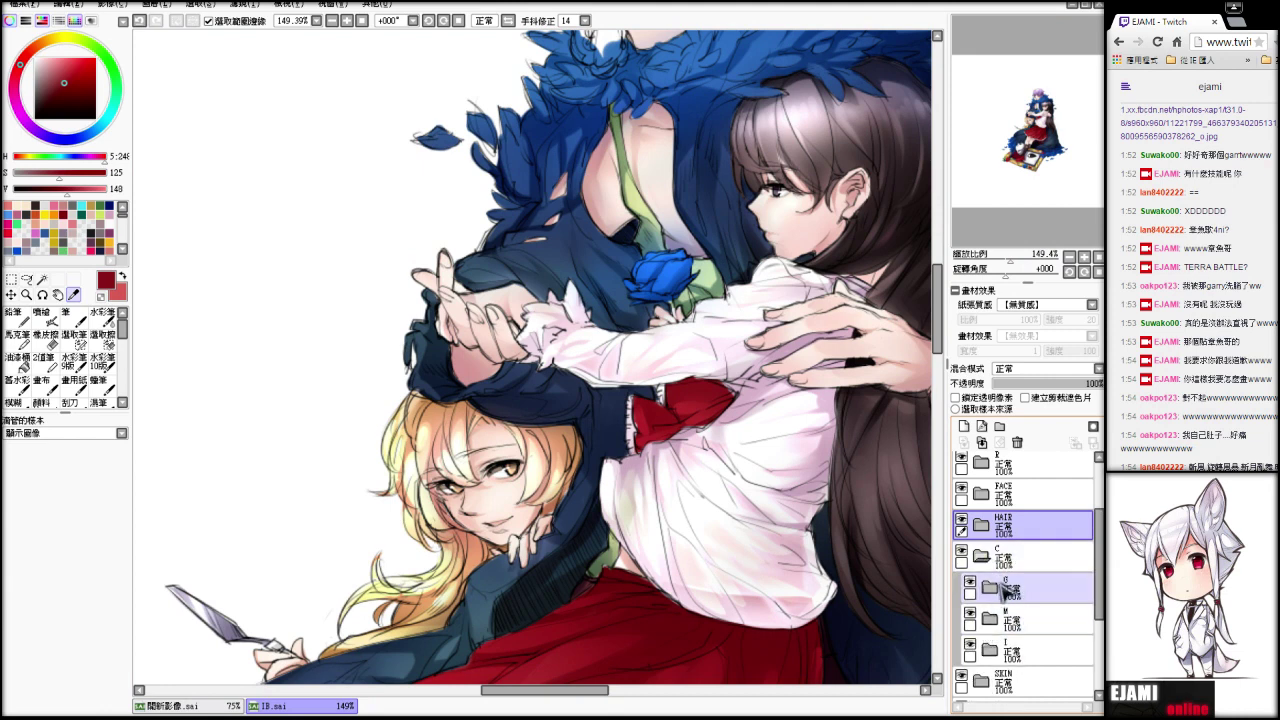
{"action": "left_click", "coordinate": [1003, 589]}
{"action": "left_click", "coordinate": [1017, 622]}
{"action": "left_click", "coordinate": [964, 427]}
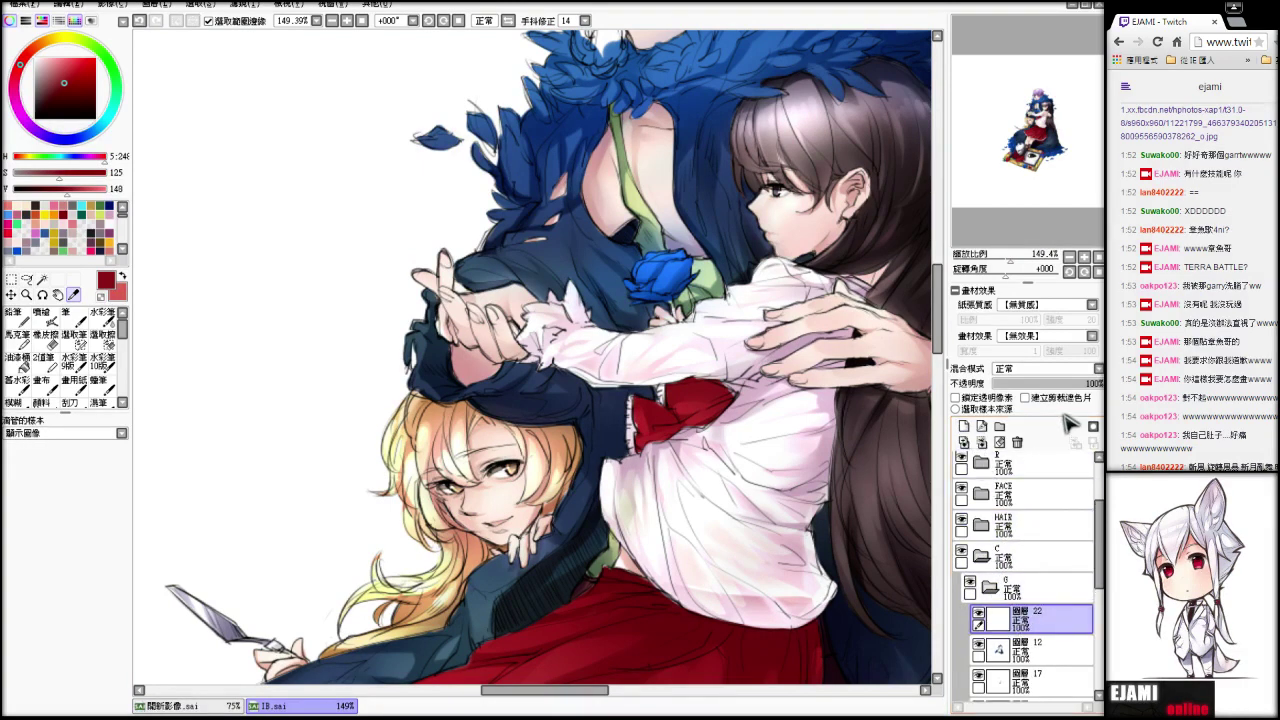
{"action": "left_click", "coordinate": [1025, 398]}
- Airbrush the sampled dark red around the blue sleeve beside the bow, using brush sizes 40 and 92
{"action": "left_click", "coordinate": [42, 314]}
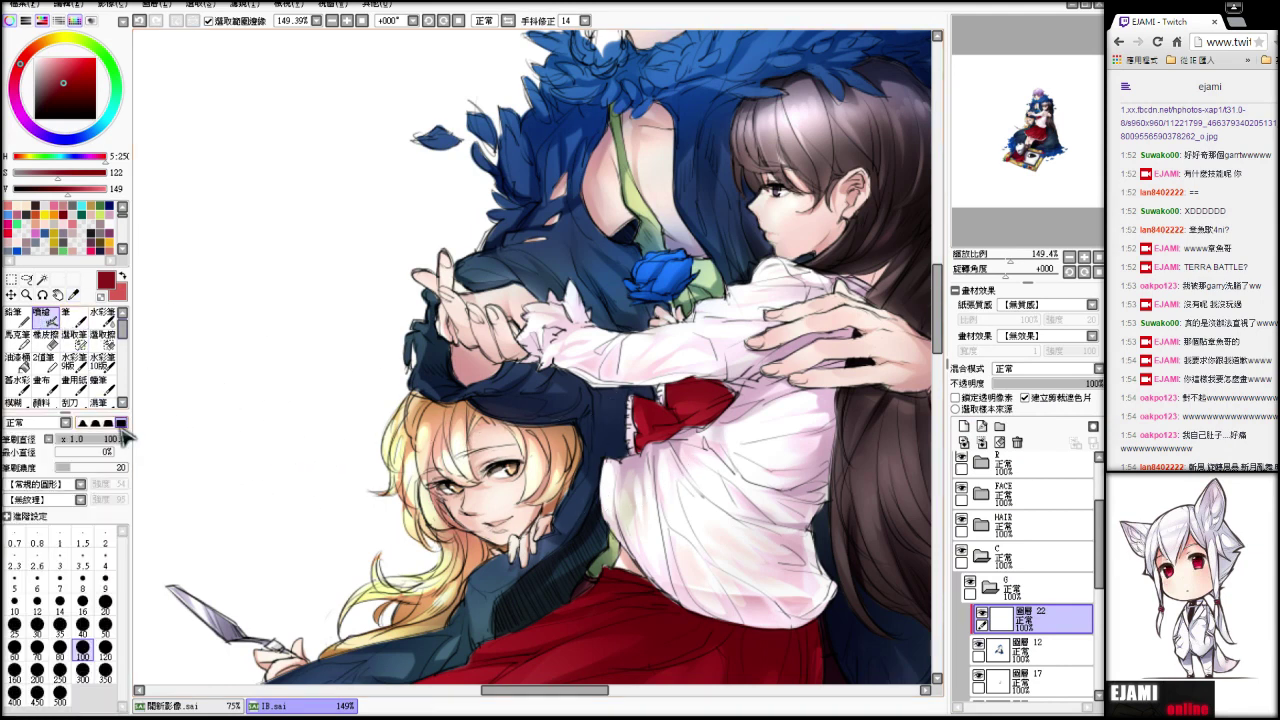
{"action": "left_click_drag", "start_coordinate": [124, 439], "coordinate": [85, 440]}
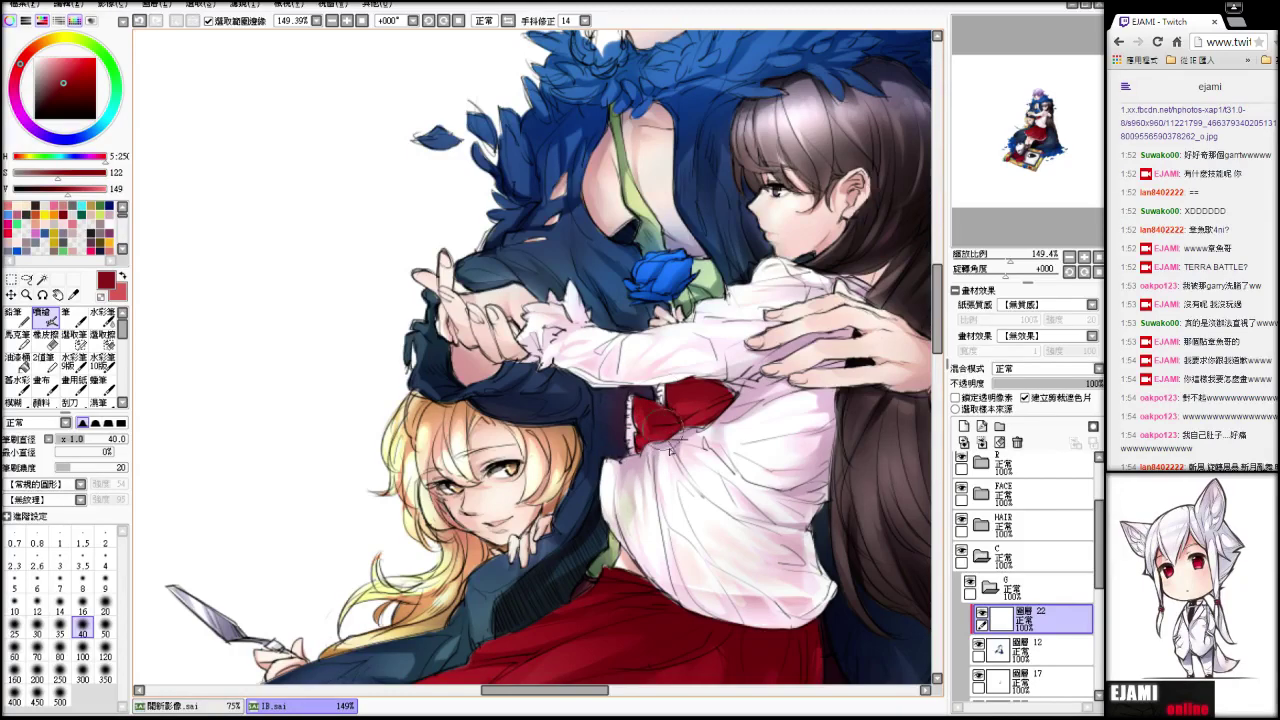
{"action": "mouse_move", "coordinate": [1026, 262]}
{"action": "left_mouse_down"}
{"action": "mouse_move", "coordinate": [990, 263]}
{"action": "mouse_move", "coordinate": [1010, 265]}
{"action": "left_mouse_up"}
{"action": "left_click", "coordinate": [120, 440]}
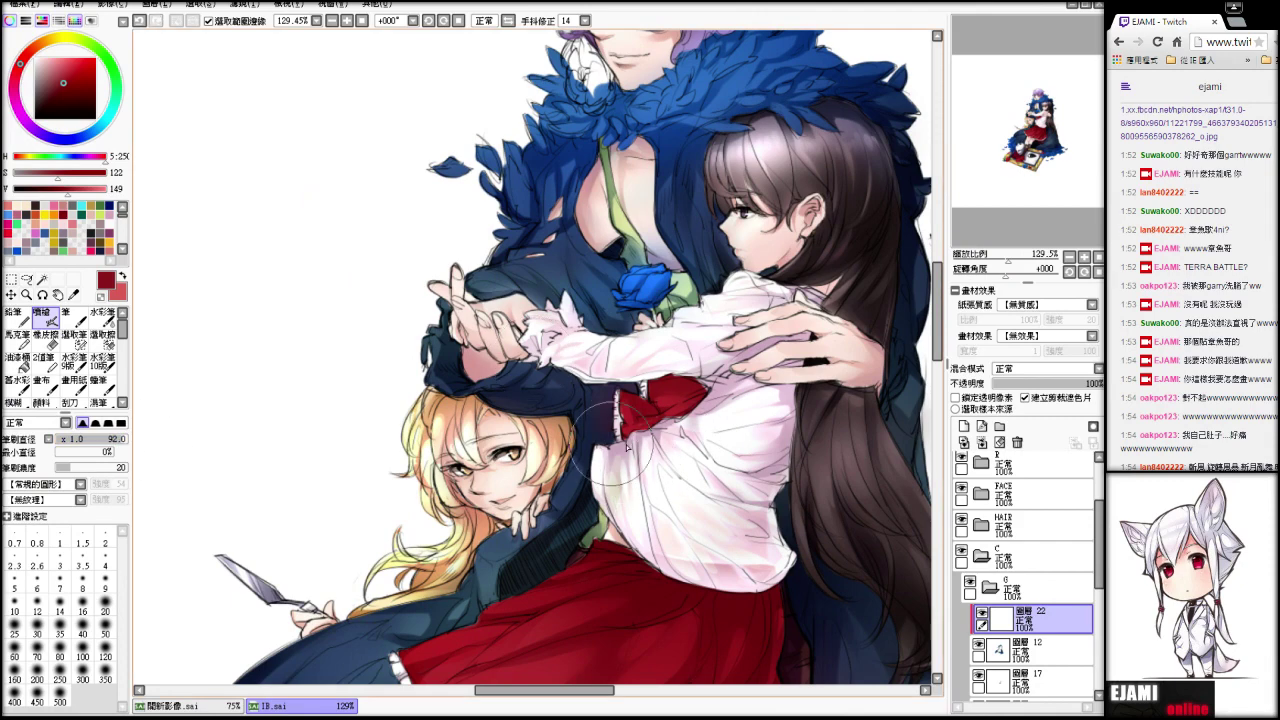
{"action": "left_click_drag", "start_coordinate": [1010, 263], "coordinate": [1008, 266]}
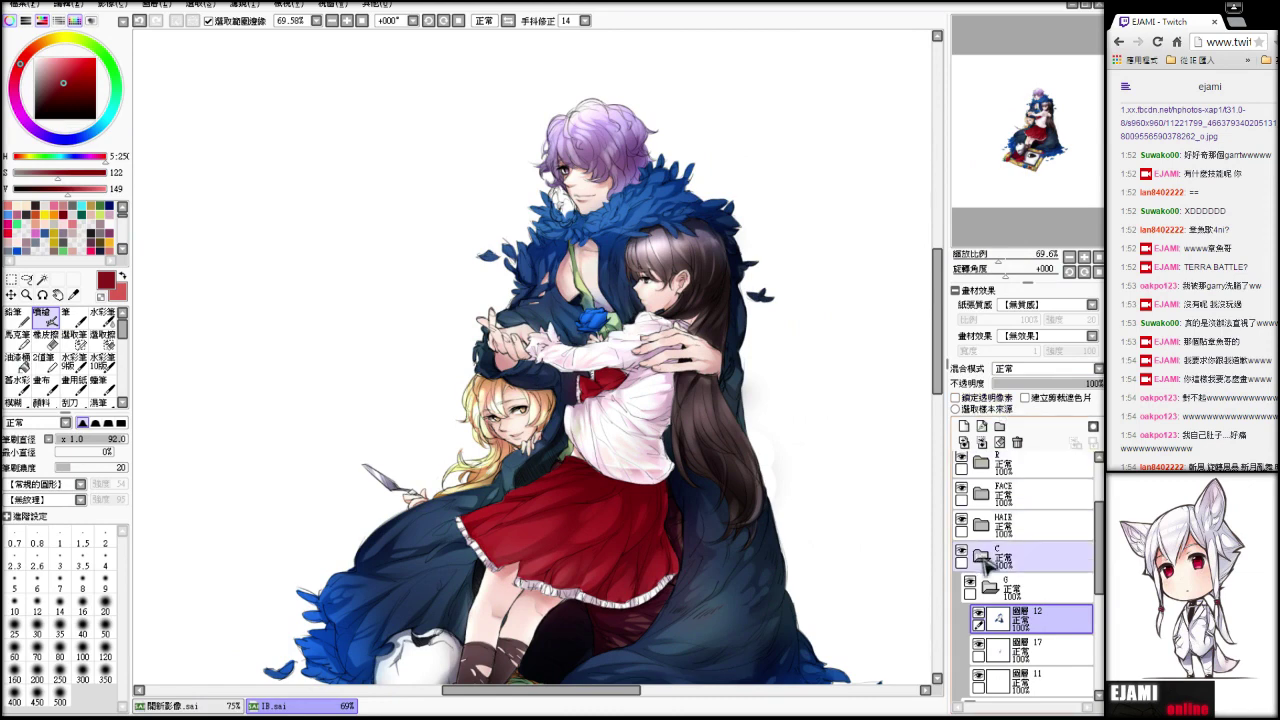
- Collapse folders G and C and look over the whole illustration down to the picture frame
{"action": "left_click", "coordinate": [993, 587]}
{"action": "left_click", "coordinate": [981, 556]}
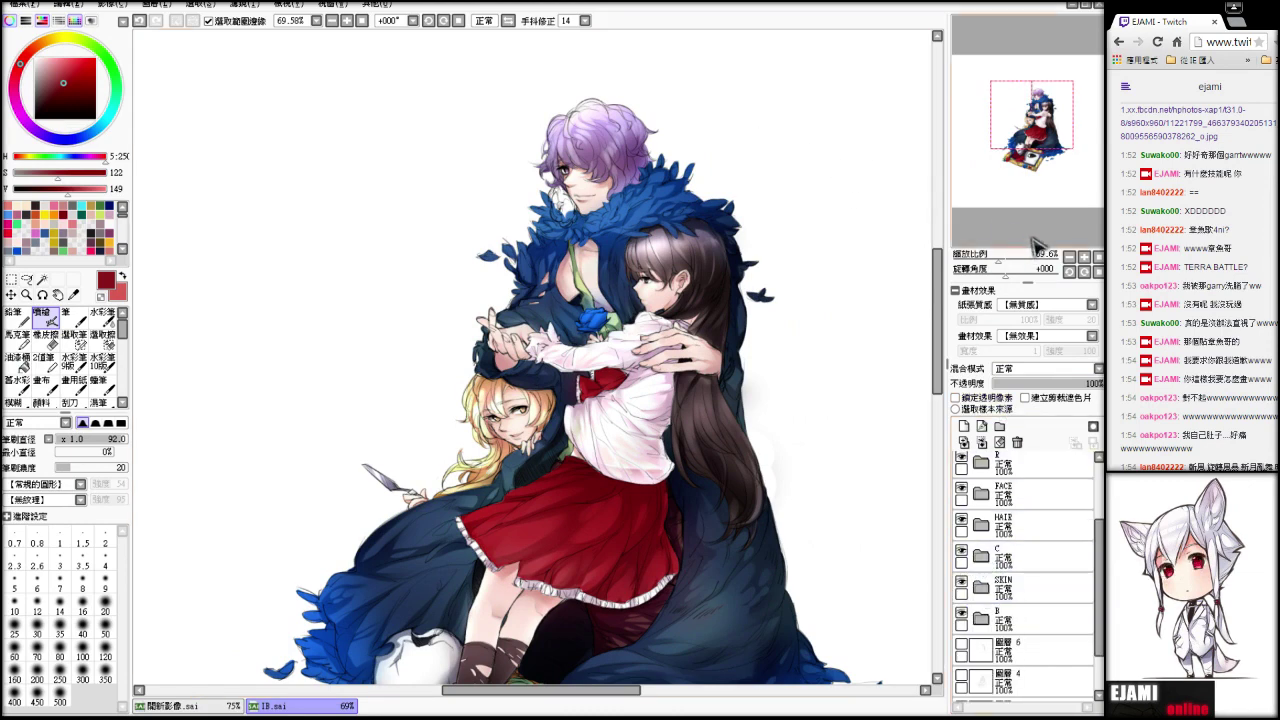
{"action": "scroll", "coordinate": [1040, 230], "scroll_direction": "down", "scroll_amount": 3}
{"action": "left_click", "coordinate": [1003, 588]}
{"action": "left_click", "coordinate": [1010, 526]}
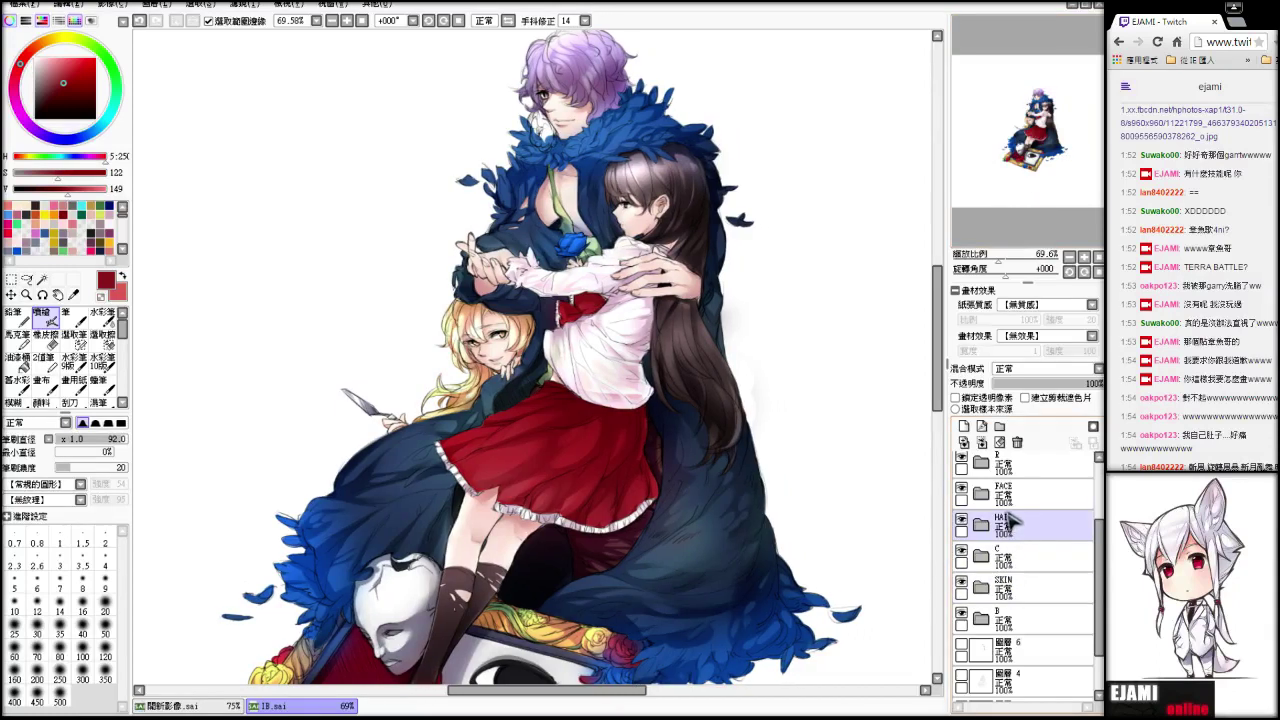
{"action": "left_click", "coordinate": [1008, 505]}
- Add a new clipped layer in Shade (陰影) mode directly above layer 12 in subfolder G of folder C
{"action": "left_click_drag", "start_coordinate": [1098, 550], "coordinate": [1098, 530]}
{"action": "left_click", "coordinate": [989, 591]}
{"action": "left_click", "coordinate": [1015, 613]}
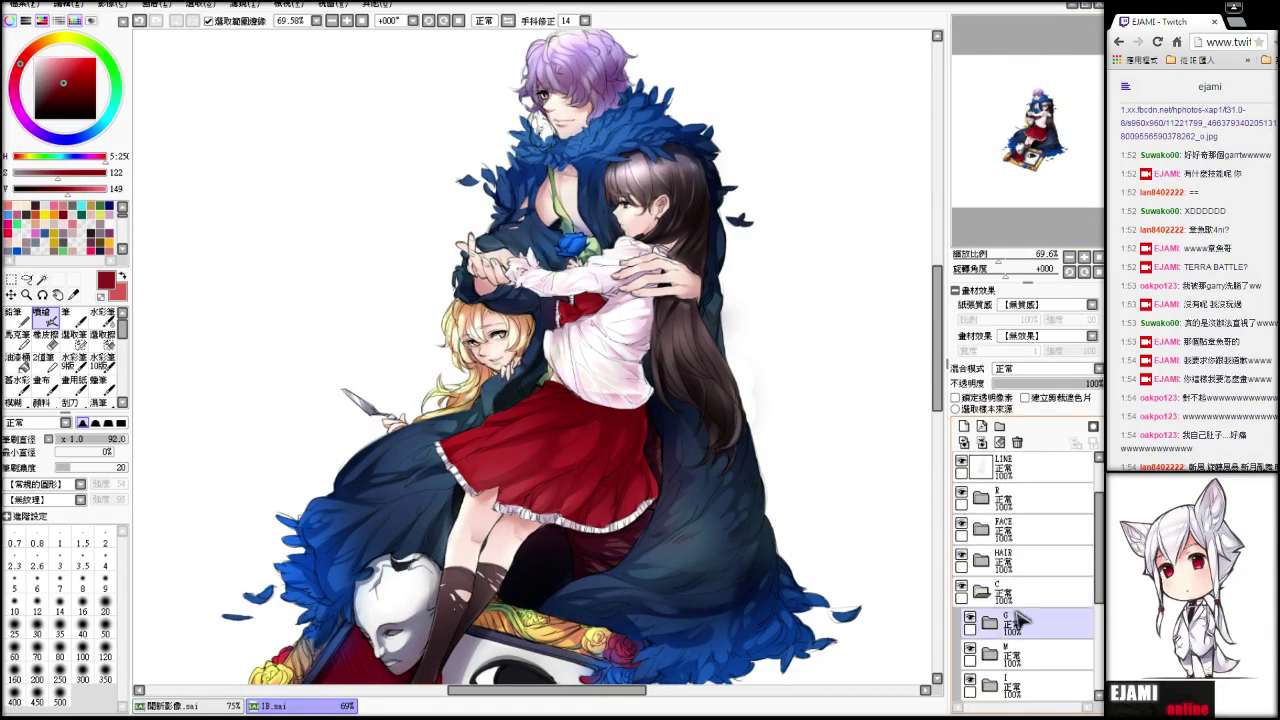
{"action": "left_click", "coordinate": [990, 622]}
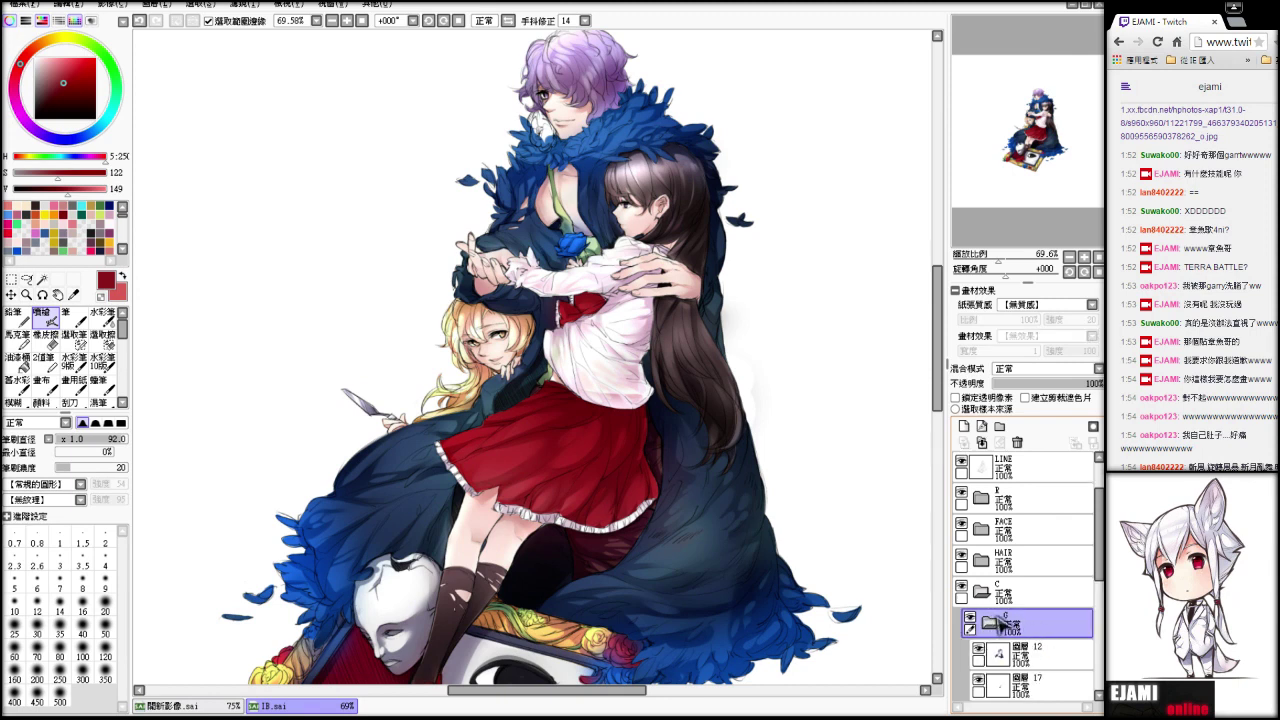
{"action": "left_click", "coordinate": [1045, 667]}
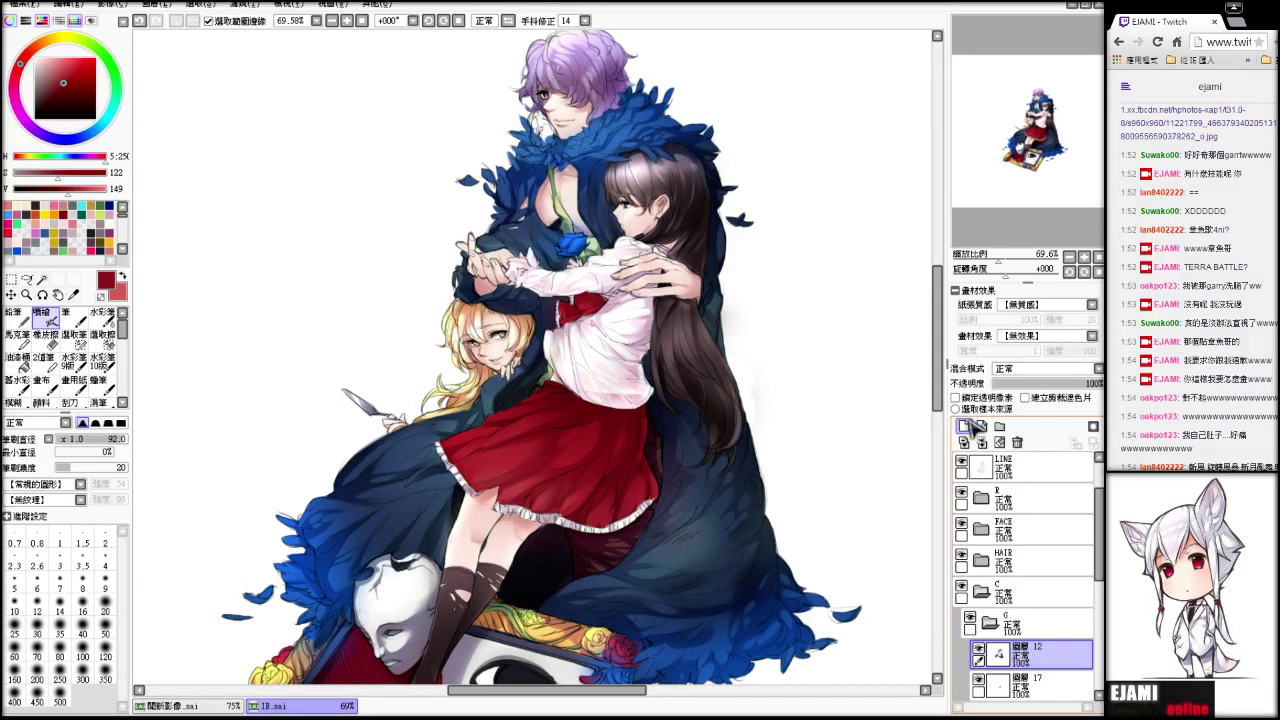
{"action": "left_click", "coordinate": [966, 426]}
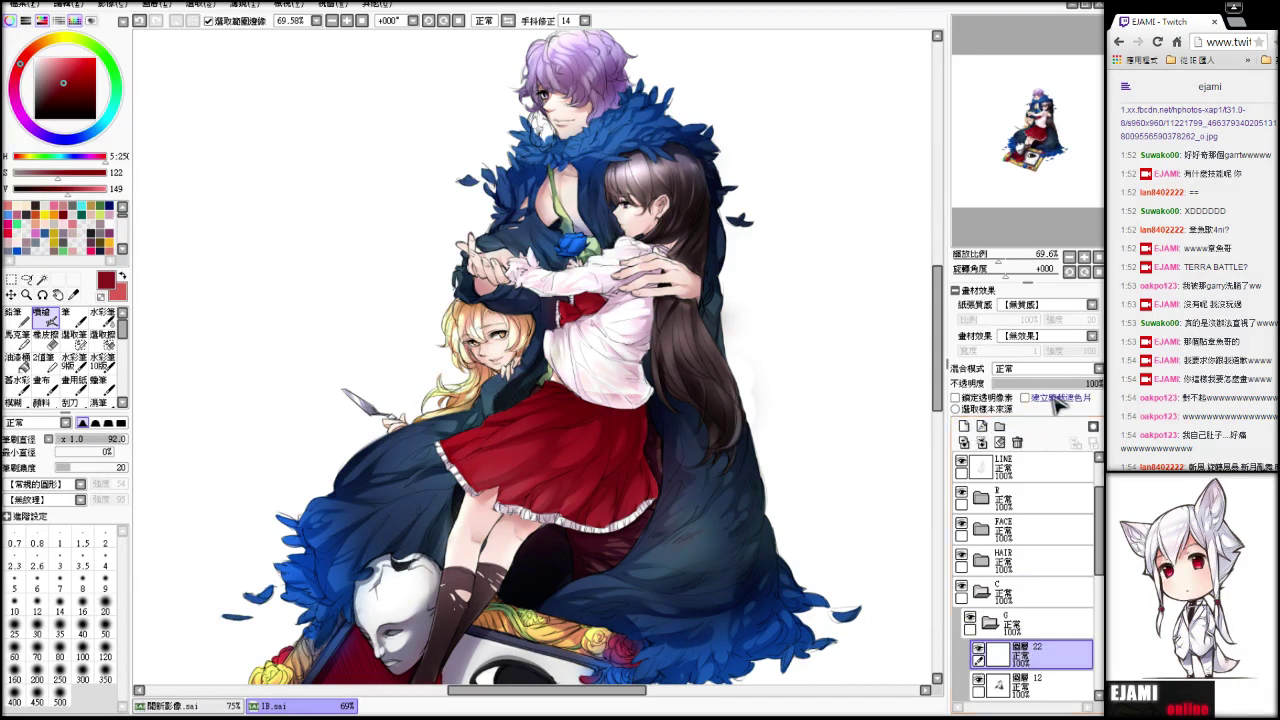
{"action": "left_click", "coordinate": [1038, 428]}
{"action": "left_click", "coordinate": [1060, 398]}
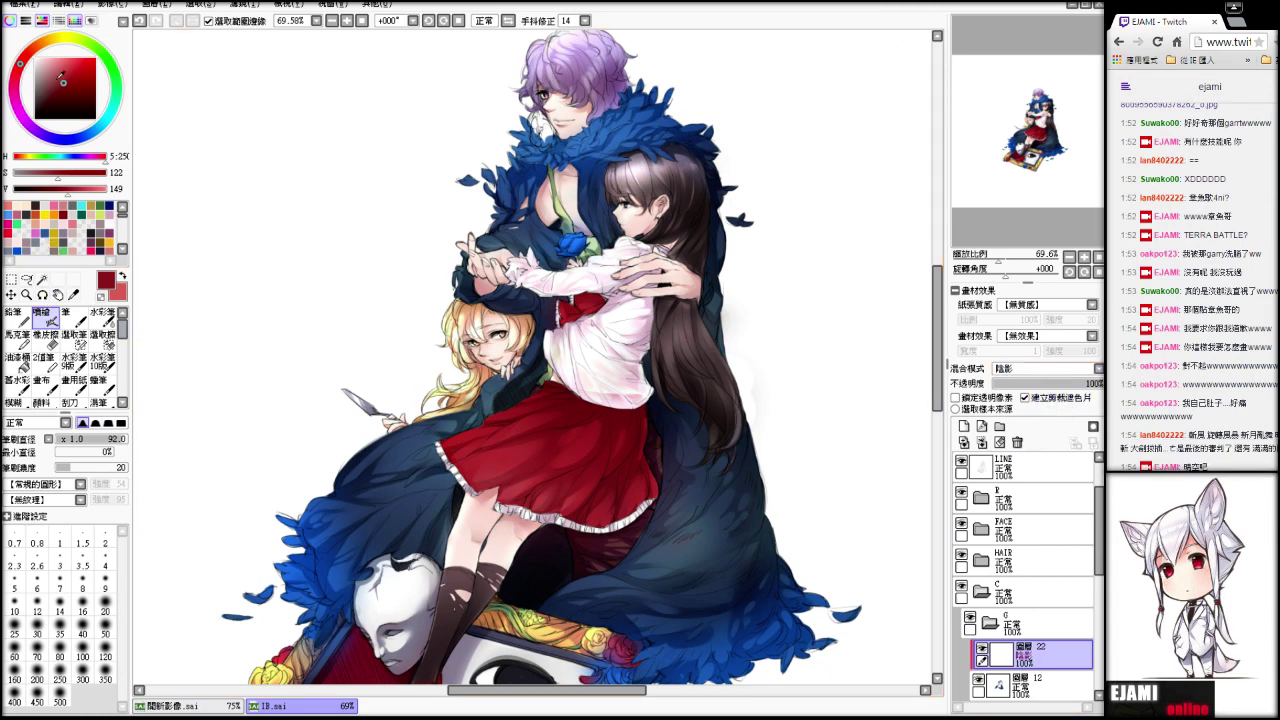
- Switch the clipped layer above layer 12 to Luminosity (發光) mode, pick white, and try a stroke along the cloak's outer edge
{"action": "left_click_drag", "start_coordinate": [58, 79], "coordinate": [17, 33]}
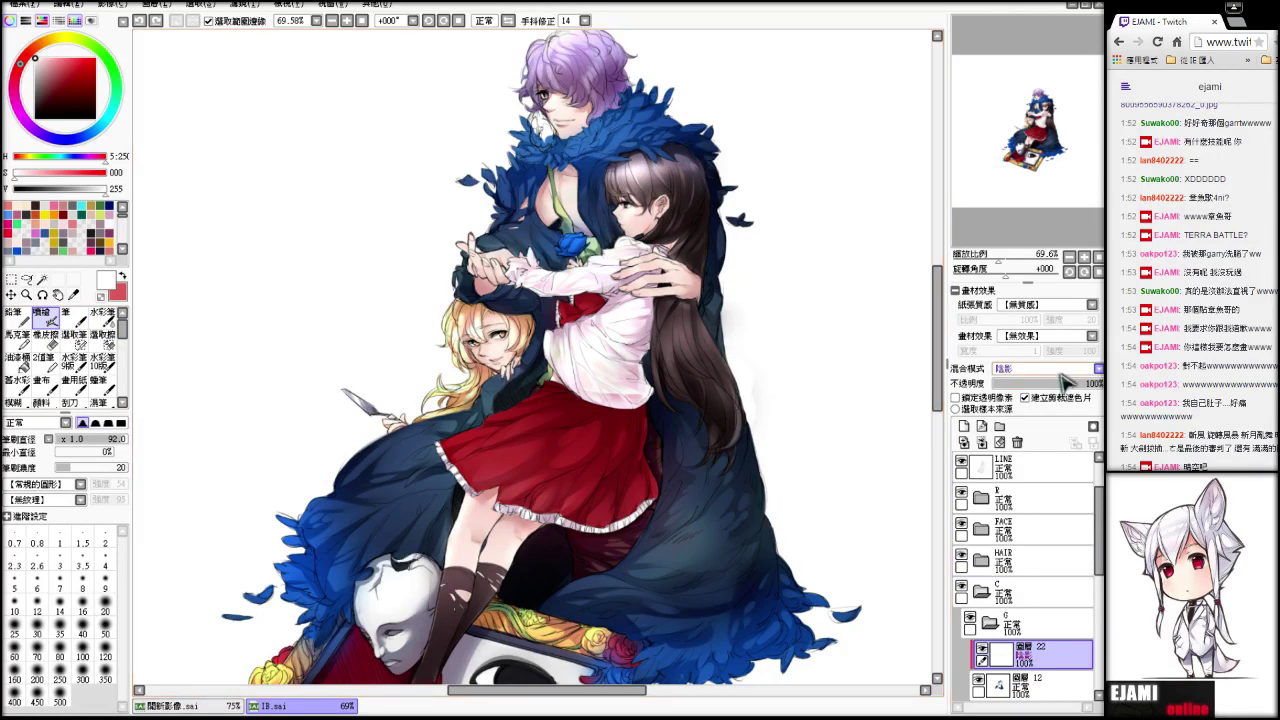
{"action": "left_click", "coordinate": [1028, 431]}
{"action": "mouse_move", "coordinate": [734, 222]}
{"action": "left_mouse_down"}
{"action": "mouse_move", "coordinate": [753, 448]}
{"action": "mouse_move", "coordinate": [728, 340]}
{"action": "mouse_move", "coordinate": [797, 567]}
{"action": "left_mouse_up"}
{"action": "key", "text": "ctrl+z"}
- Toggle the visibility of layer 12, folders P, FACE, HAIR and C, and the LIGHT layer to check what each contains
{"action": "left_click", "coordinate": [979, 680]}
{"action": "left_click", "coordinate": [979, 680]}
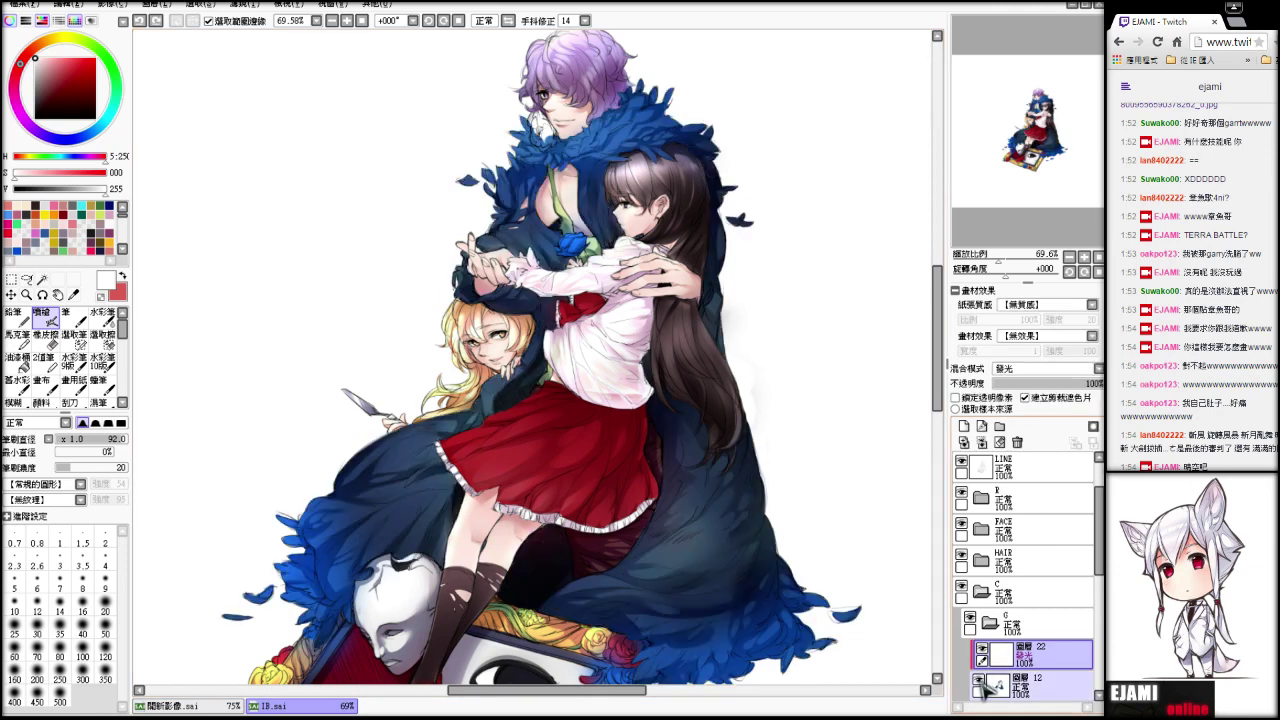
{"action": "left_click", "coordinate": [1042, 125]}
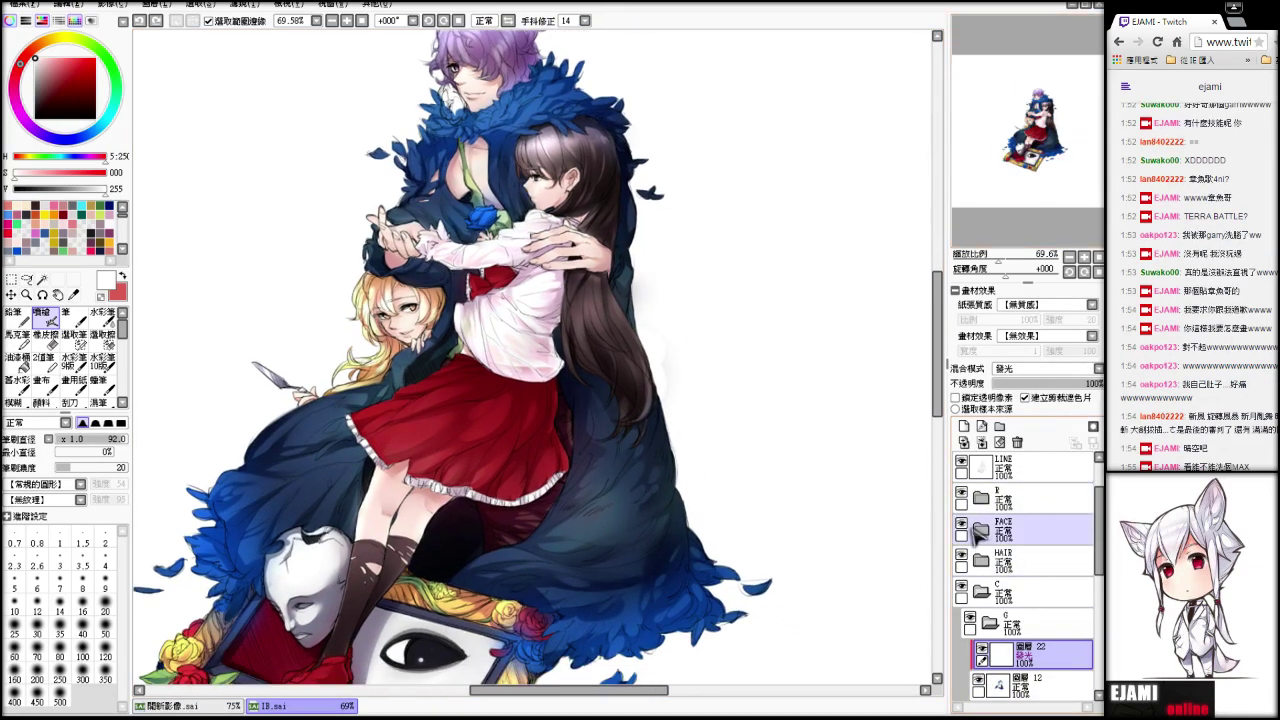
{"action": "left_click", "coordinate": [962, 492]}
{"action": "left_click", "coordinate": [962, 492]}
{"action": "left_click", "coordinate": [962, 492]}
{"action": "left_click", "coordinate": [962, 492]}
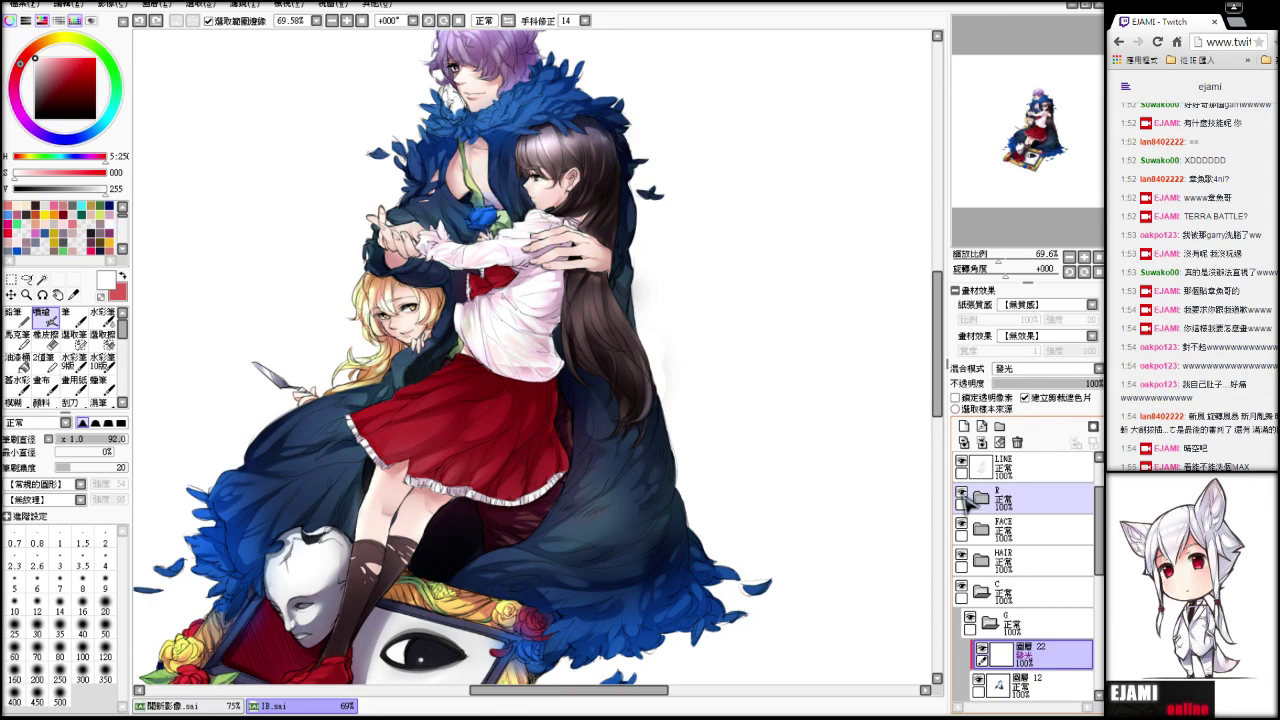
{"action": "left_click", "coordinate": [962, 526]}
{"action": "left_click", "coordinate": [962, 526]}
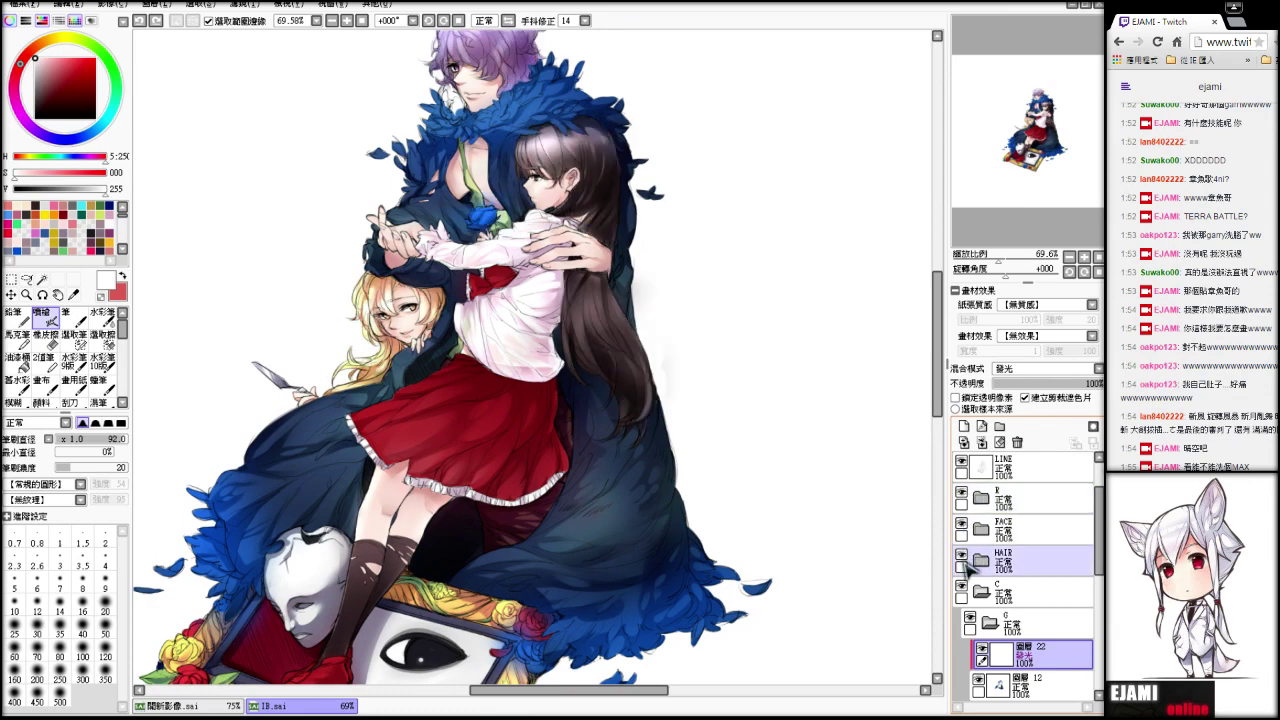
{"action": "left_click", "coordinate": [962, 588]}
{"action": "left_click", "coordinate": [962, 588]}
{"action": "left_click", "coordinate": [962, 588]}
{"action": "left_click", "coordinate": [962, 588]}
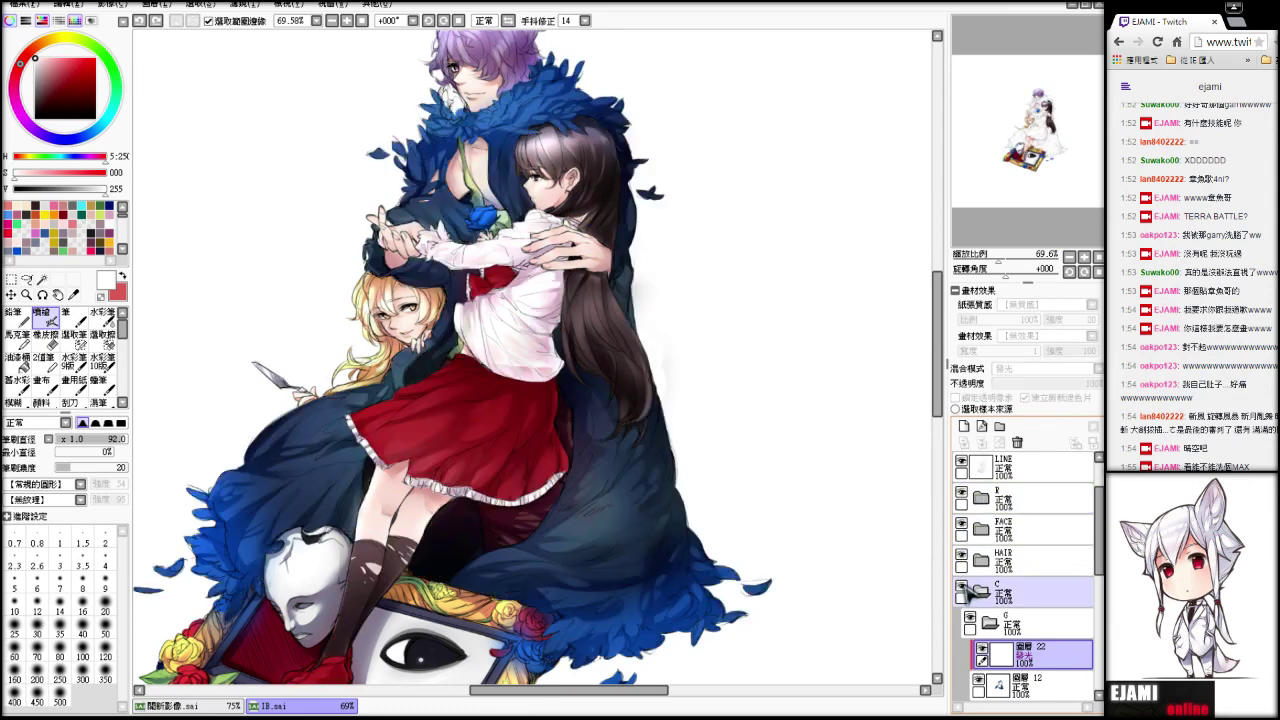
{"action": "scroll", "coordinate": [975, 480], "scroll_direction": "up", "scroll_amount": 2}
{"action": "left_click", "coordinate": [975, 468]}
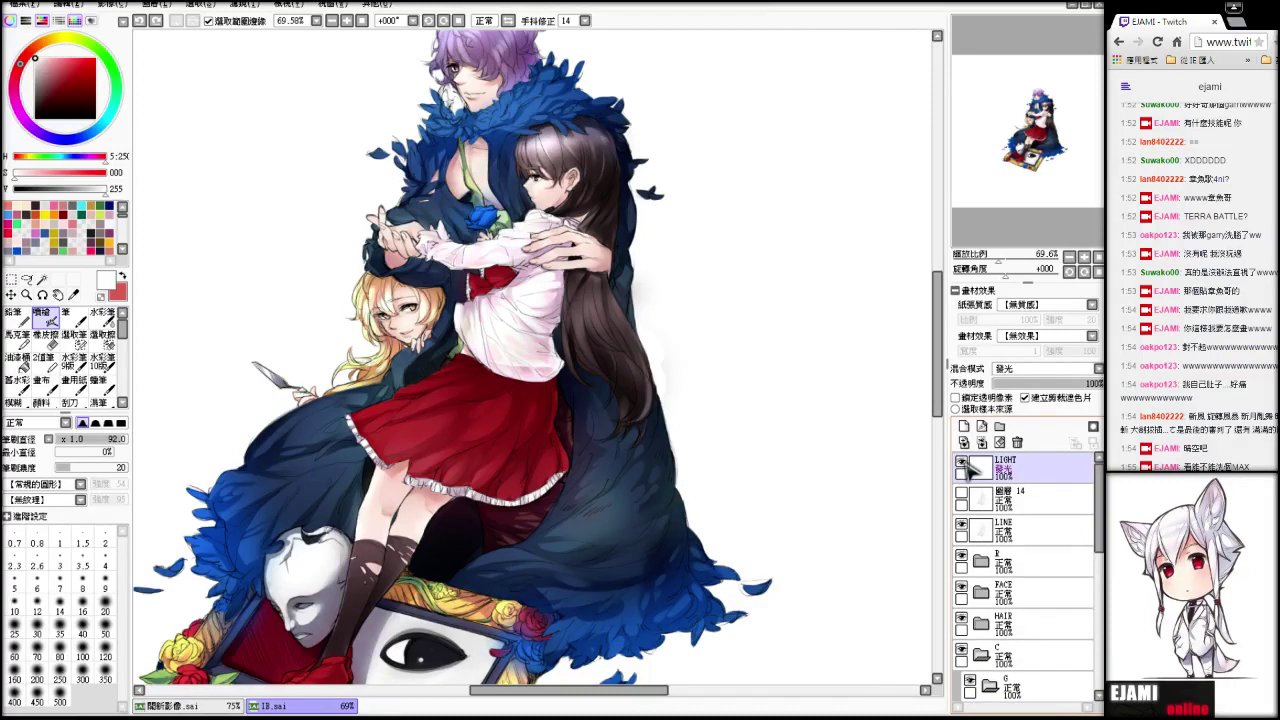
- Toggle the visibility of folders SKIN, B and C to check their contents, and collapse folder C
{"action": "scroll", "coordinate": [975, 540], "scroll_direction": "down", "scroll_amount": 5}
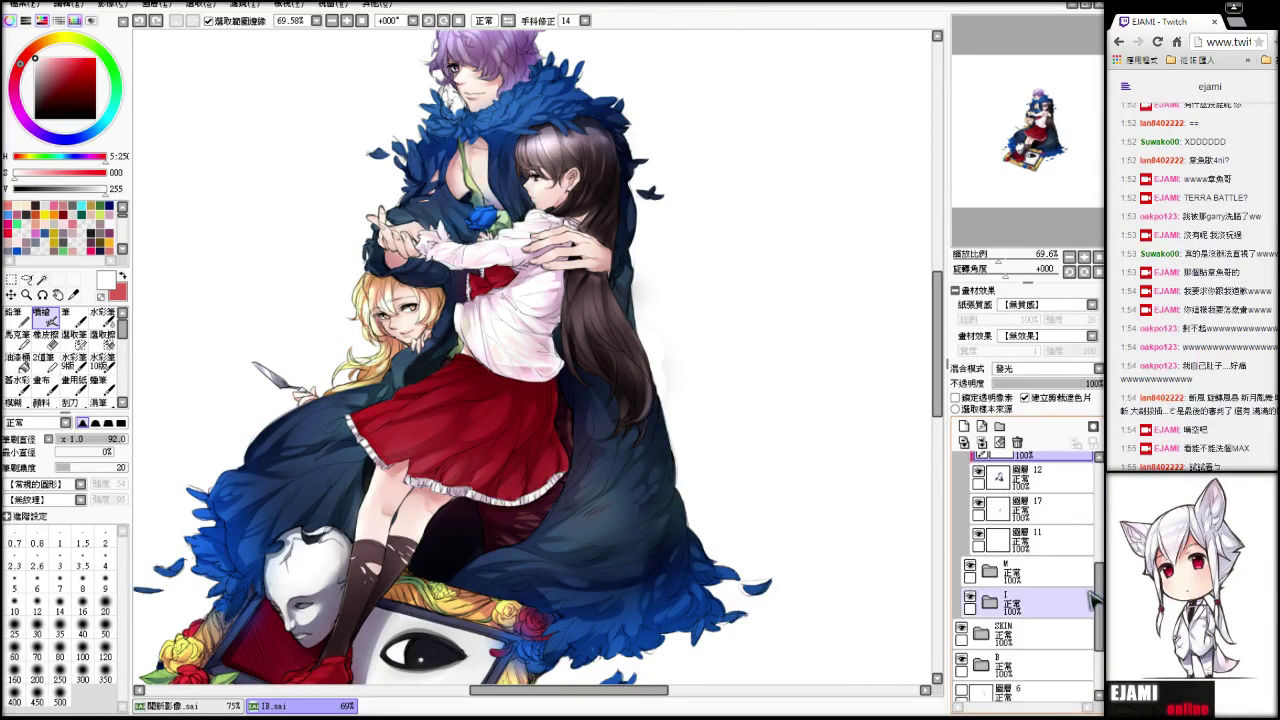
{"action": "left_click", "coordinate": [980, 636]}
{"action": "left_click", "coordinate": [962, 628]}
{"action": "left_click", "coordinate": [962, 628]}
{"action": "left_click", "coordinate": [962, 660]}
{"action": "left_click", "coordinate": [962, 660]}
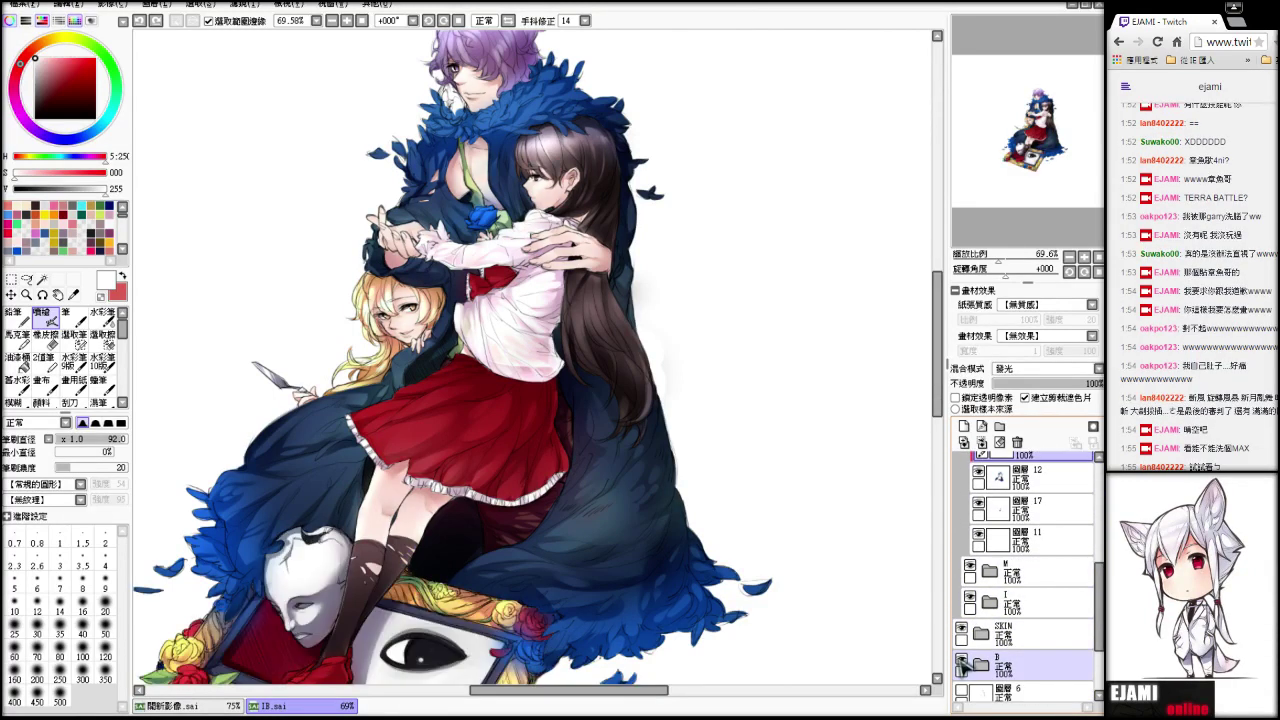
{"action": "left_click", "coordinate": [997, 612]}
{"action": "scroll", "coordinate": [985, 570], "scroll_direction": "up", "scroll_amount": 4}
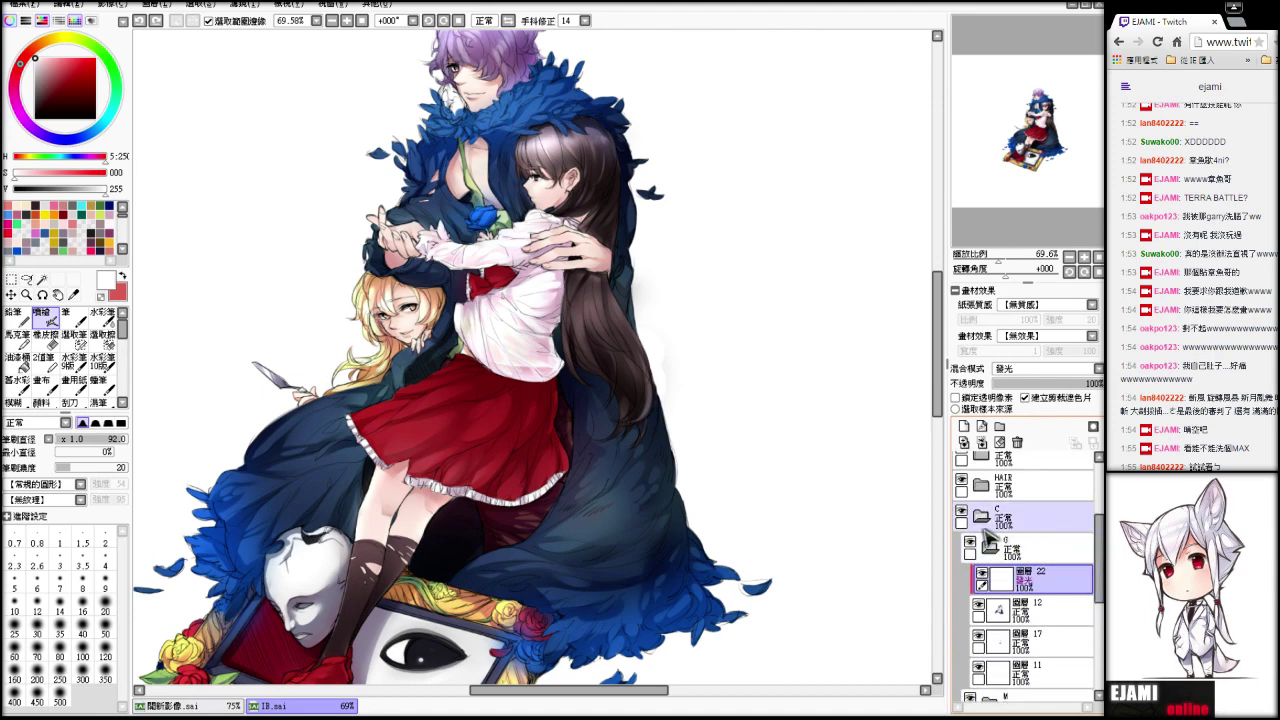
{"action": "left_click", "coordinate": [962, 513]}
{"action": "left_click", "coordinate": [962, 513]}
{"action": "left_click", "coordinate": [980, 516]}
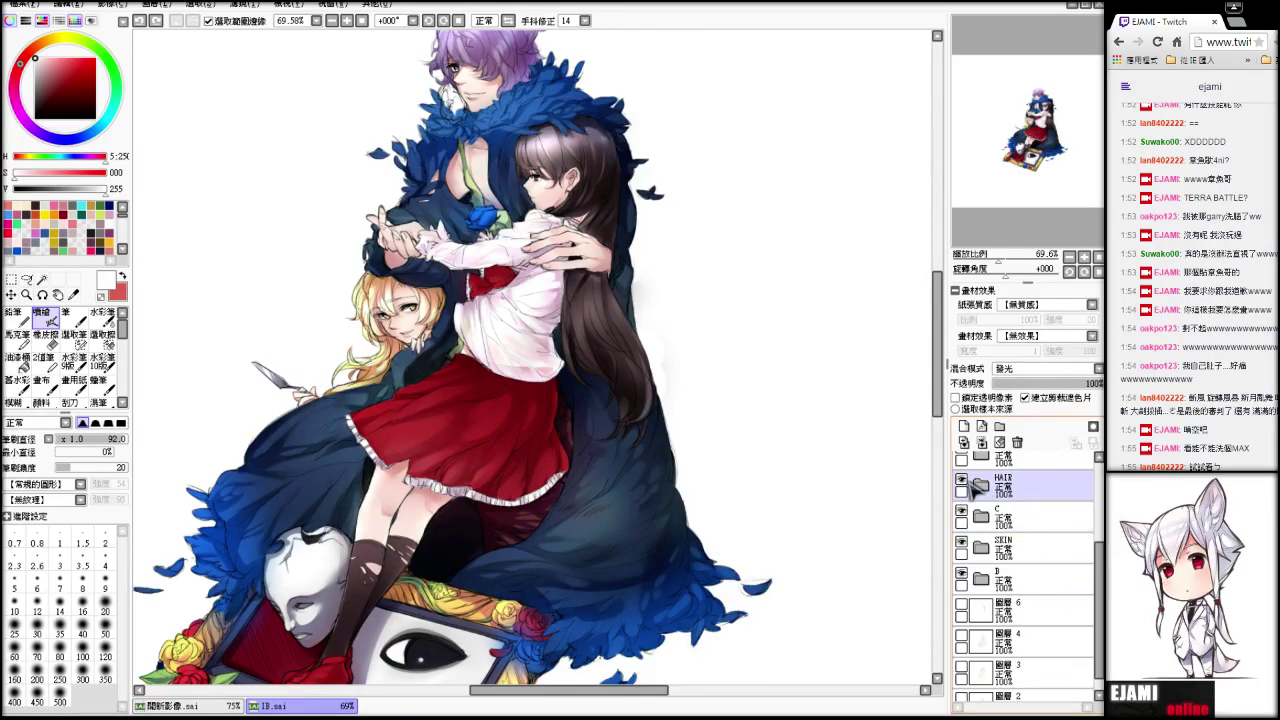
- Toggle folder HAIR and its layer I on and off to inspect the area around the long brown hair
{"action": "left_click", "coordinate": [962, 483]}
{"action": "left_click", "coordinate": [962, 483]}
{"action": "left_click", "coordinate": [962, 483]}
{"action": "left_click", "coordinate": [962, 483]}
{"action": "left_click", "coordinate": [1000, 486]}
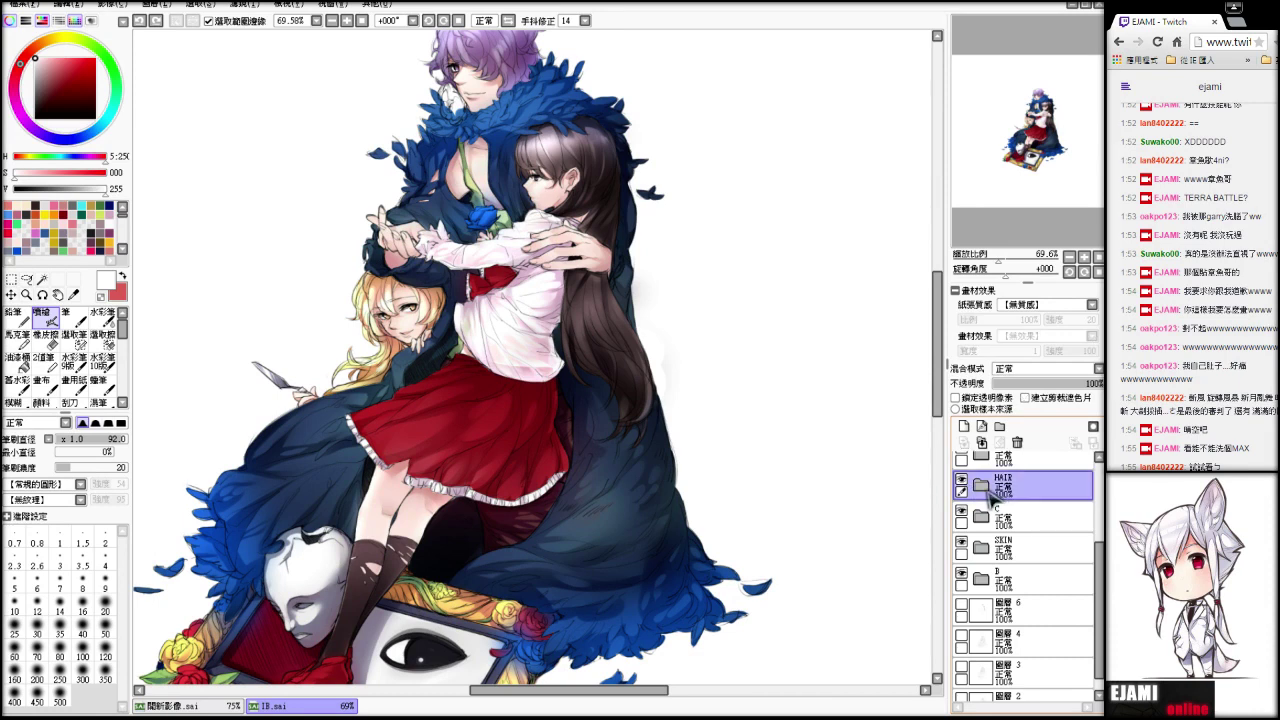
{"action": "left_click", "coordinate": [980, 485]}
{"action": "left_click", "coordinate": [988, 578]}
{"action": "left_click", "coordinate": [970, 575]}
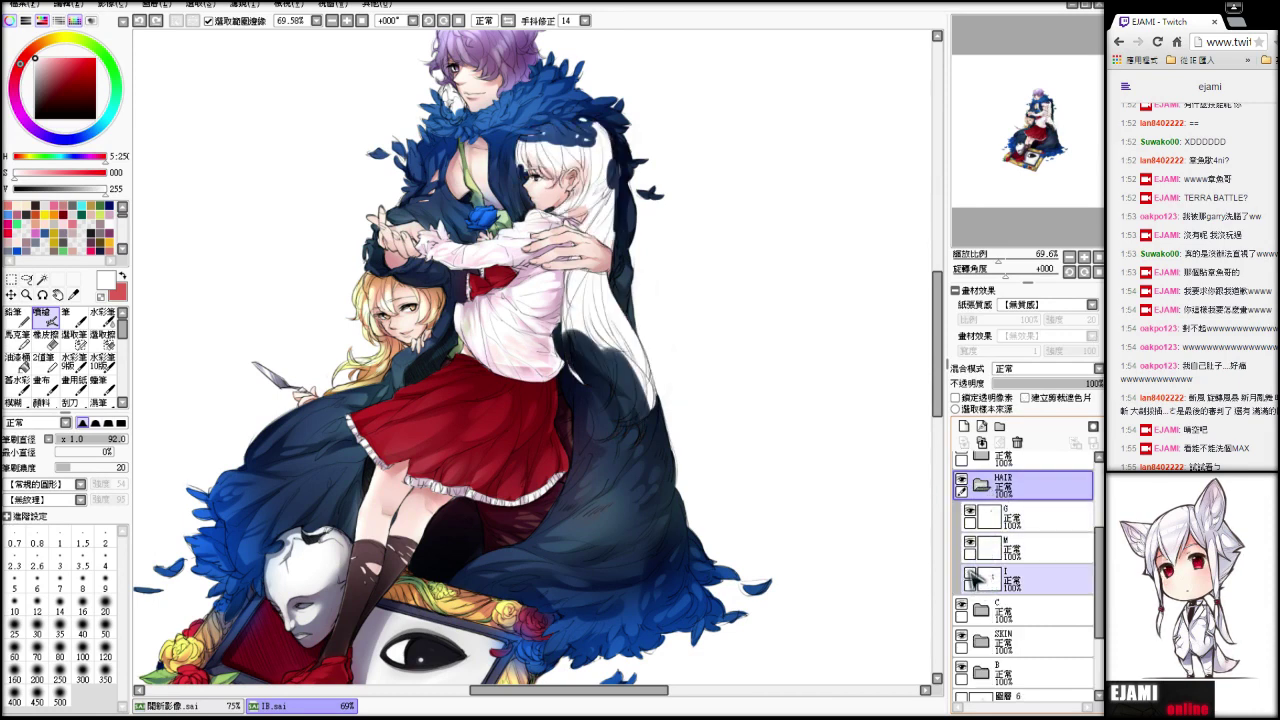
{"action": "left_click", "coordinate": [970, 575]}
{"action": "left_click", "coordinate": [970, 575]}
{"action": "left_click", "coordinate": [970, 575]}
- Erase the stray smudges beside the long brown hair on layer I of folder HAIR, using eraser size 50
{"action": "left_click", "coordinate": [1005, 580]}
{"action": "key", "text": "e"}
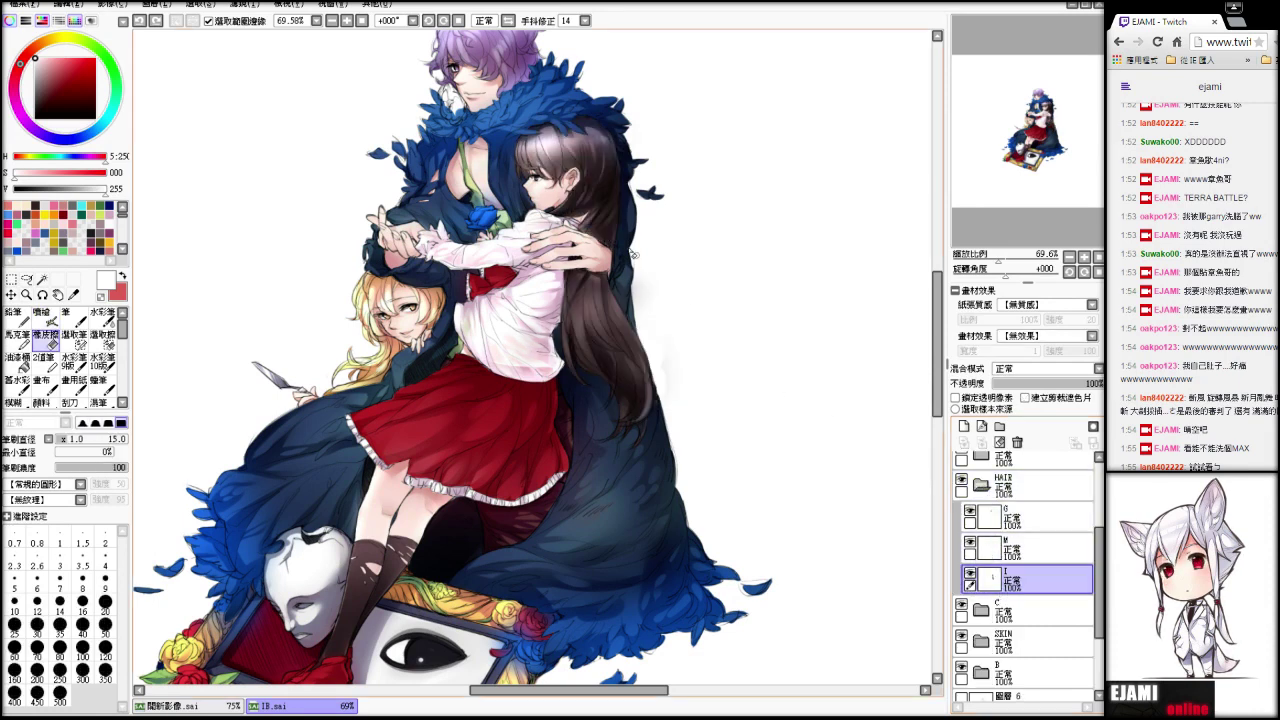
{"action": "left_click_drag", "start_coordinate": [100, 440], "coordinate": [128, 443]}
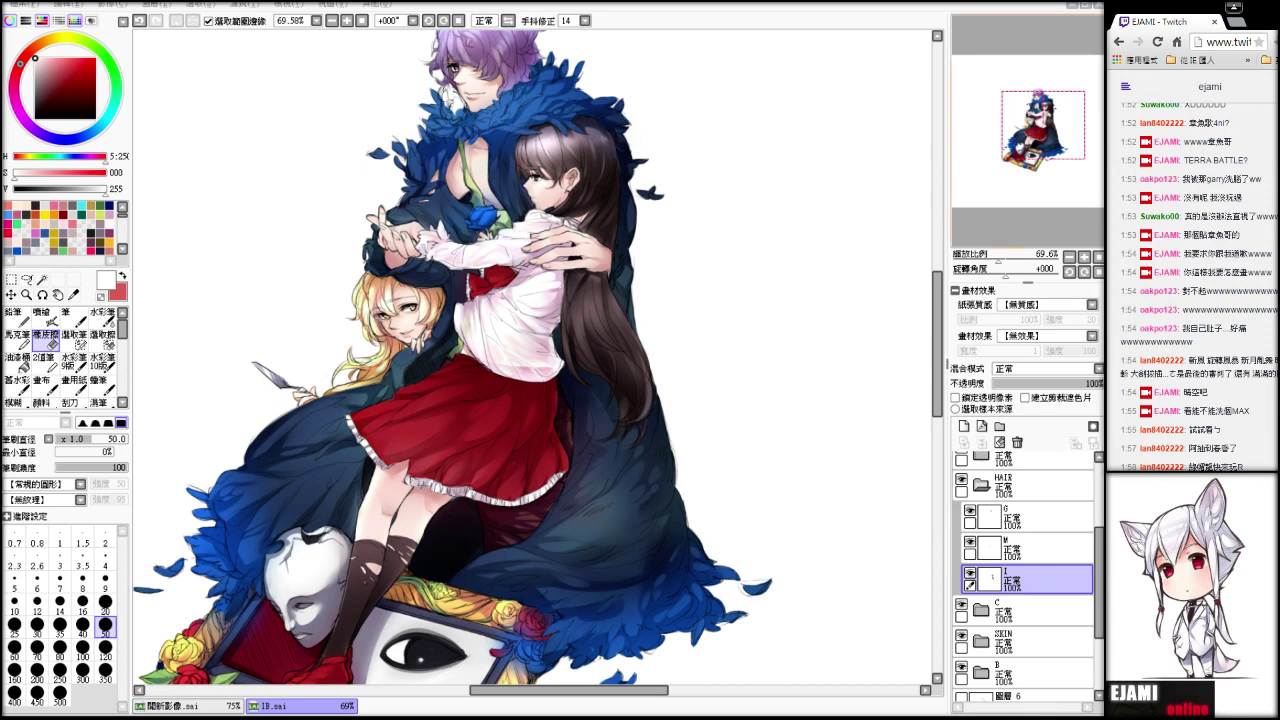
{"action": "left_click_drag", "start_coordinate": [1016, 148], "coordinate": [1038, 127]}
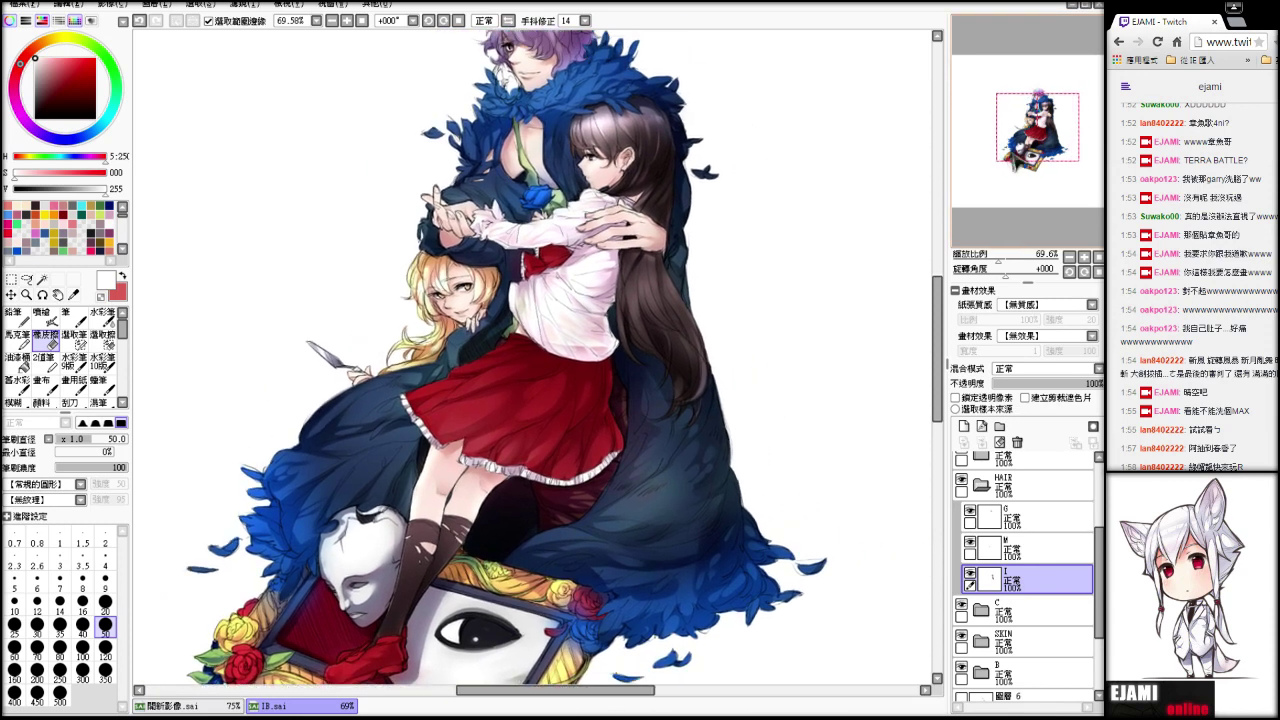
- Collapse HAIR, reopen subfolder G in folder C, and airbrush white along the cloak's outer edge on layer 22 at size 92
{"action": "left_click", "coordinate": [982, 632]}
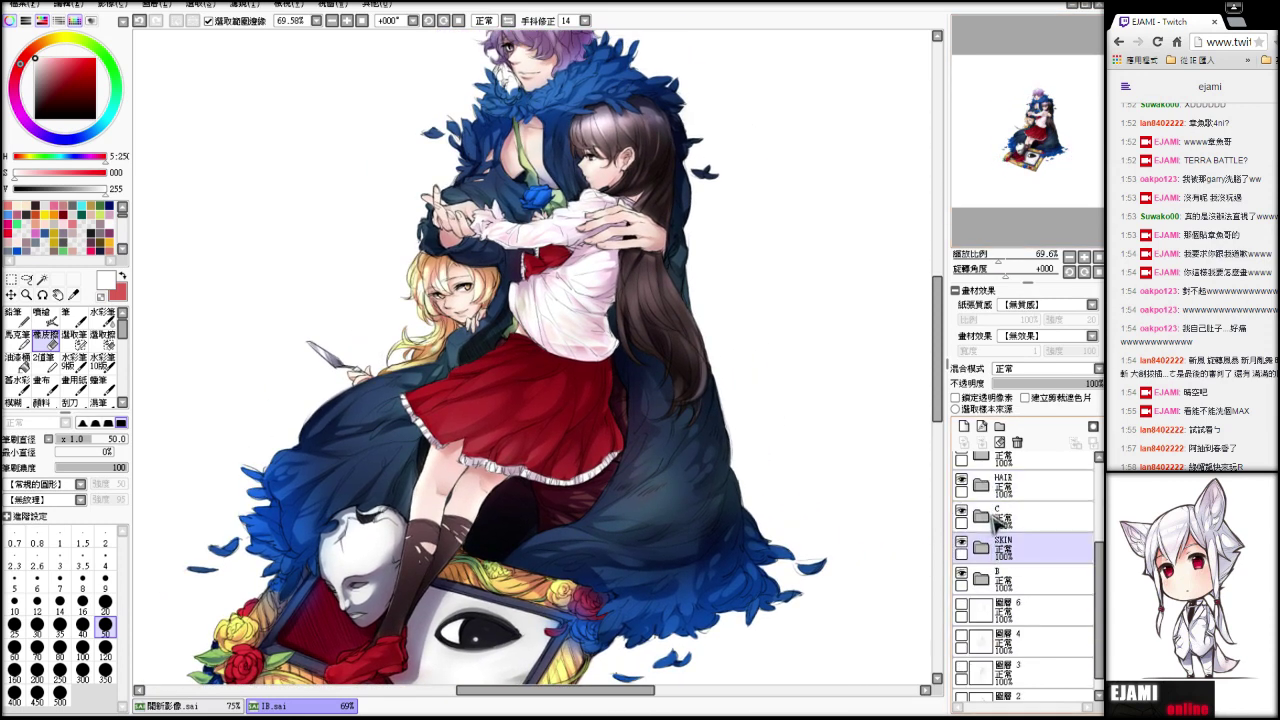
{"action": "left_click", "coordinate": [988, 516]}
{"action": "left_click", "coordinate": [990, 548]}
{"action": "left_click", "coordinate": [1005, 578]}
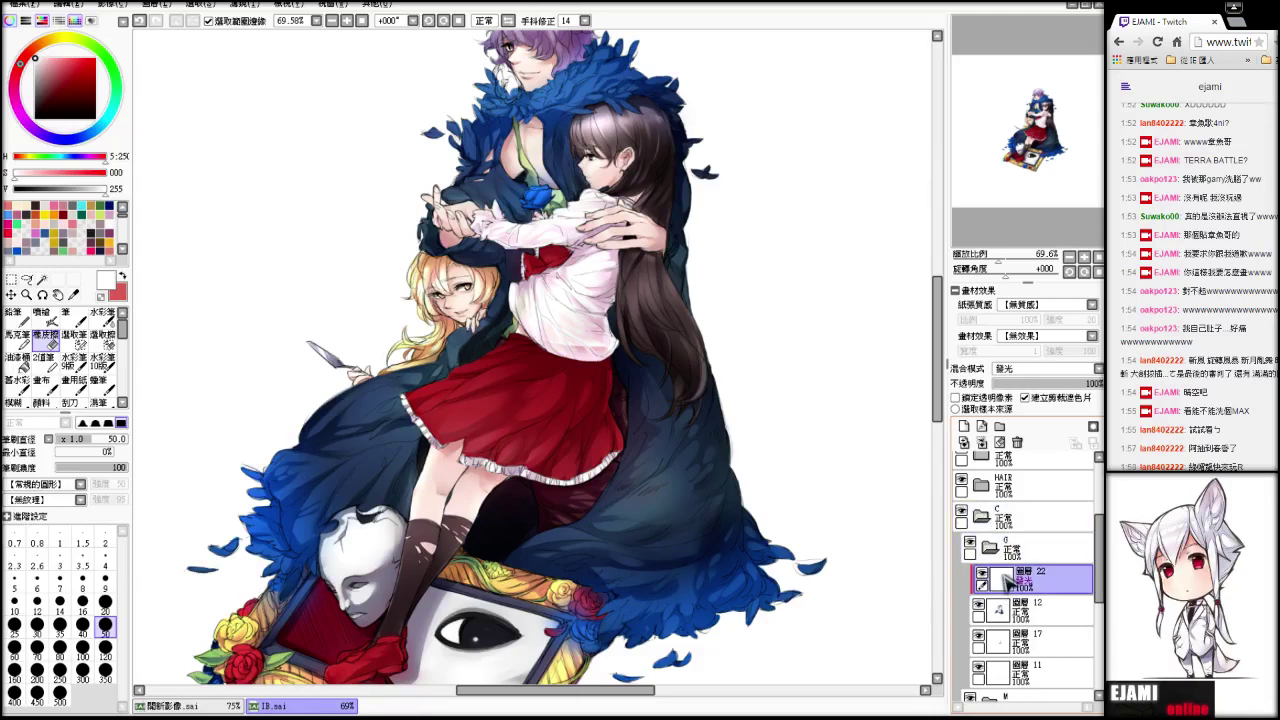
{"action": "left_click", "coordinate": [47, 318]}
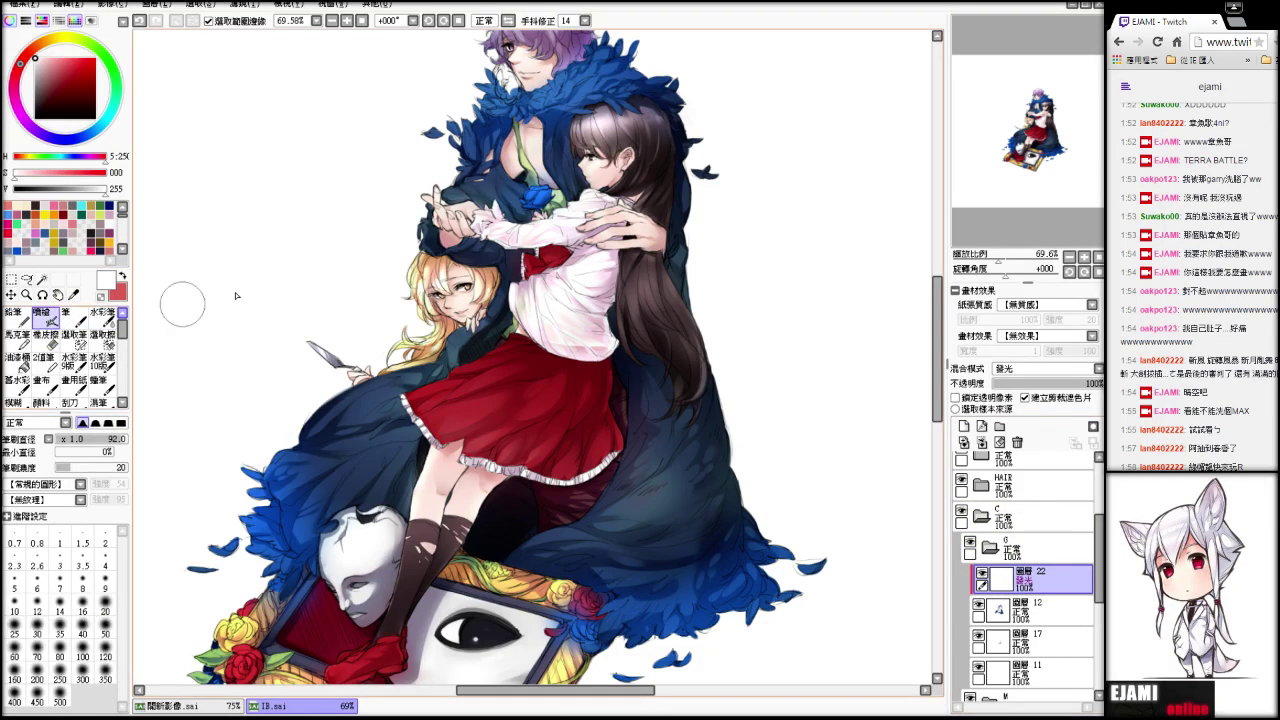
{"action": "mouse_move", "coordinate": [705, 375]}
{"action": "left_mouse_down"}
{"action": "mouse_move", "coordinate": [735, 512]}
{"action": "mouse_move", "coordinate": [736, 485]}
{"action": "left_mouse_up"}
{"action": "mouse_move", "coordinate": [1000, 260]}
{"action": "left_mouse_down"}
{"action": "mouse_move", "coordinate": [990, 264]}
{"action": "mouse_move", "coordinate": [1008, 270]}
{"action": "left_mouse_up"}
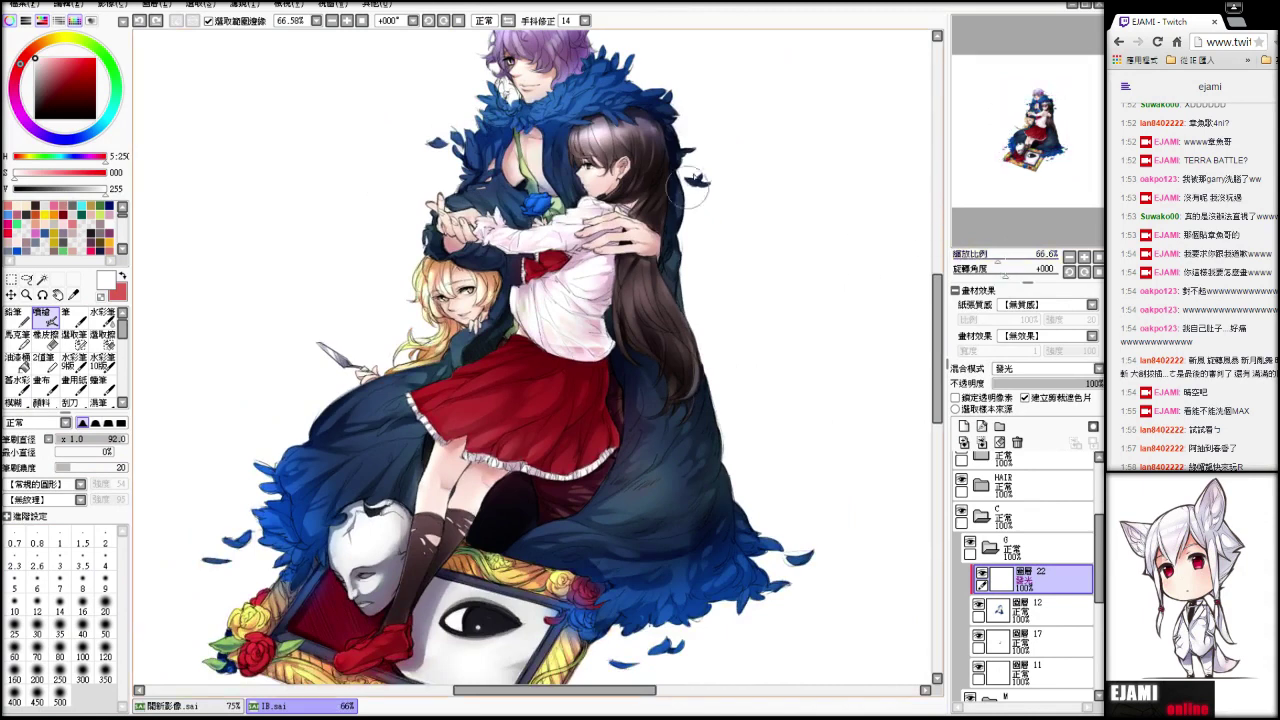
{"action": "left_click_drag", "start_coordinate": [1037, 127], "coordinate": [1034, 117]}
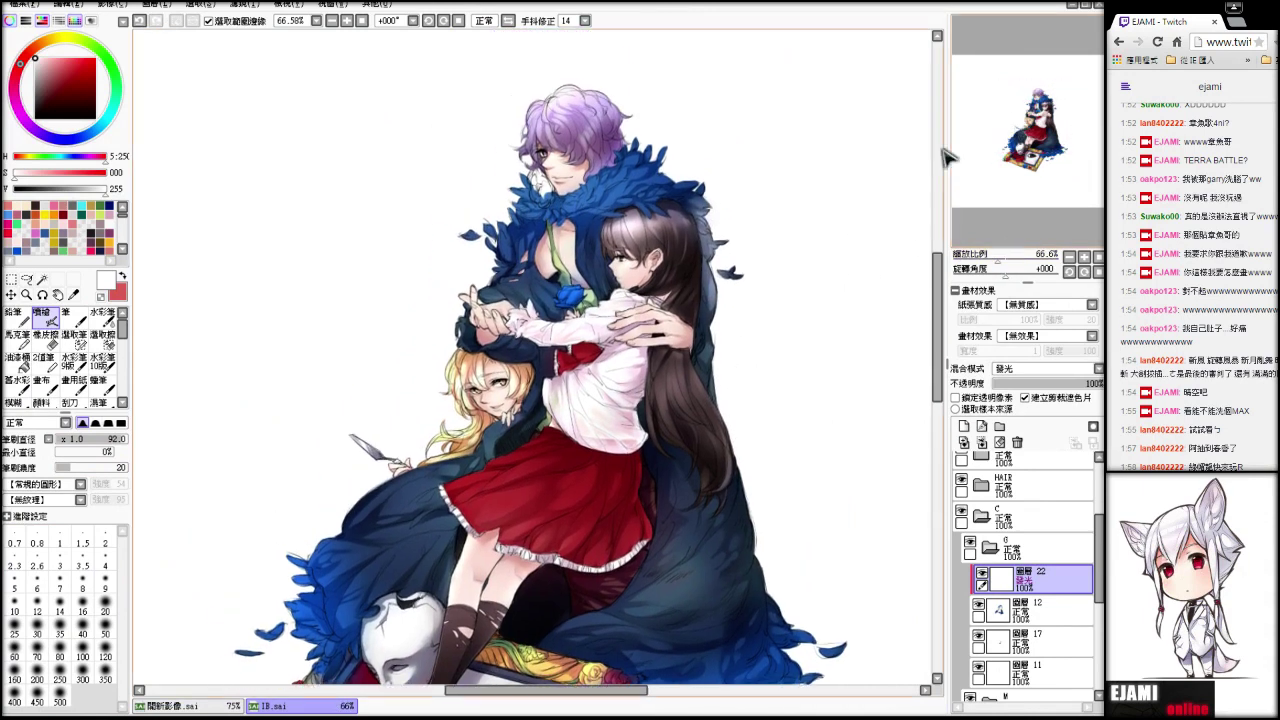
- Airbrush the cloak's outer edge with blue sampled from the feathered collar, and merge layer 22 down into layer 12
{"action": "key", "text": "alt"}
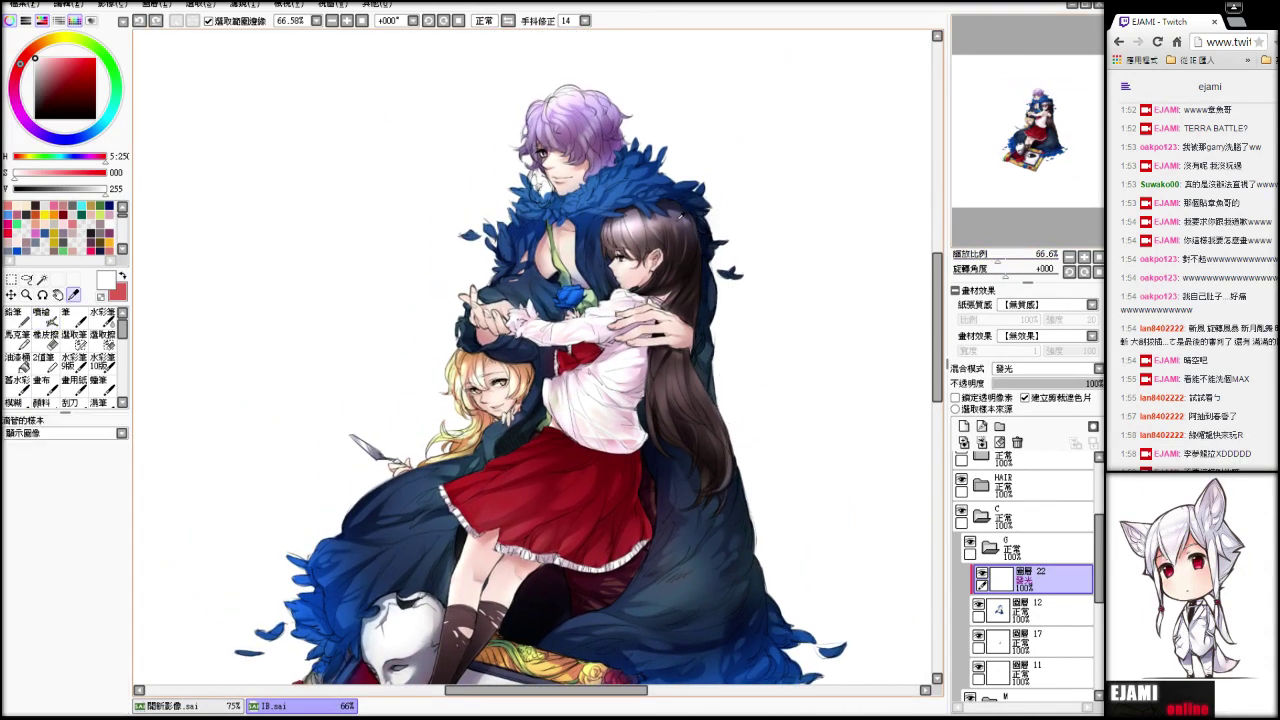
{"action": "left_click", "coordinate": [639, 168]}
{"action": "left_click", "coordinate": [47, 318]}
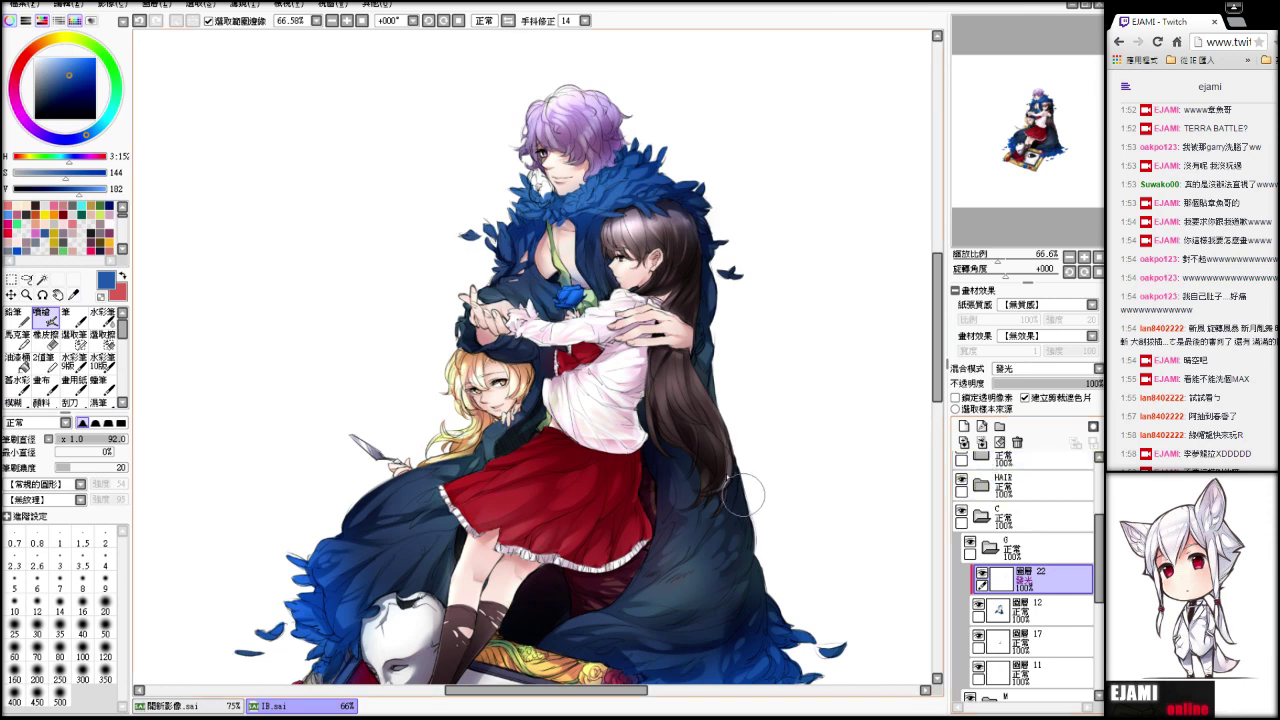
{"action": "left_click_drag", "start_coordinate": [1030, 122], "coordinate": [968, 190]}
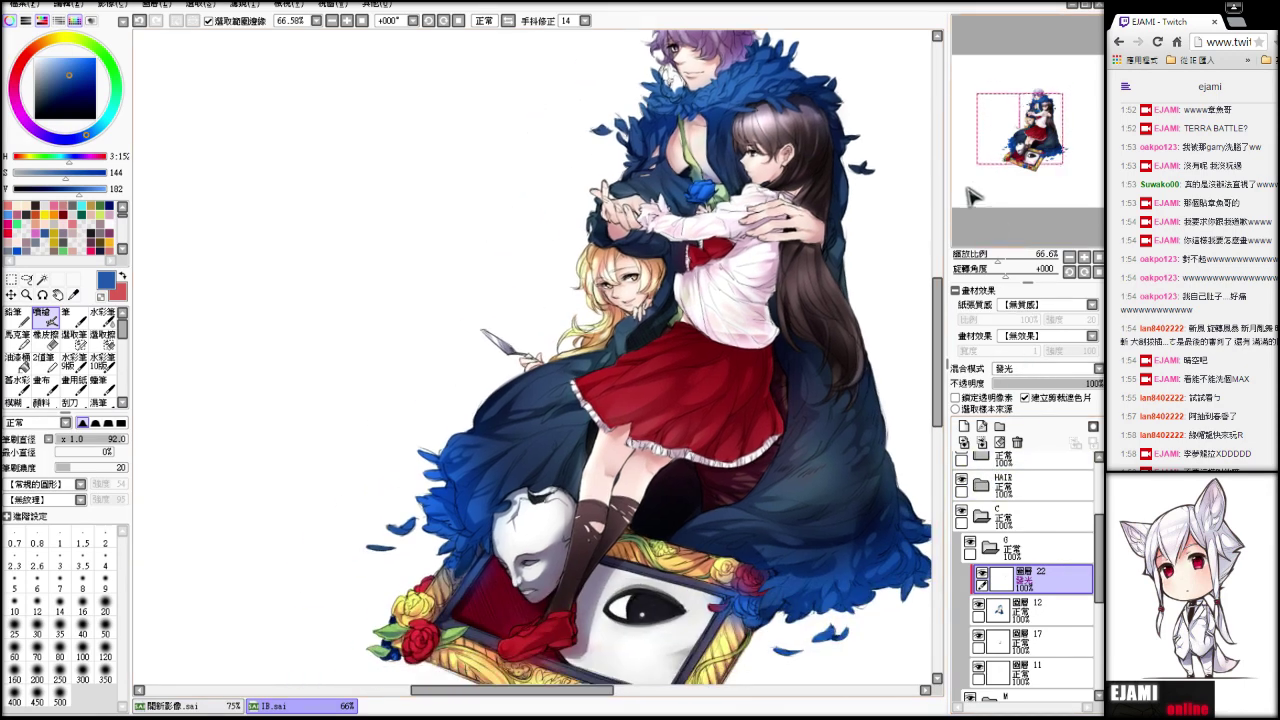
{"action": "left_click_drag", "start_coordinate": [1057, 153], "coordinate": [1062, 149]}
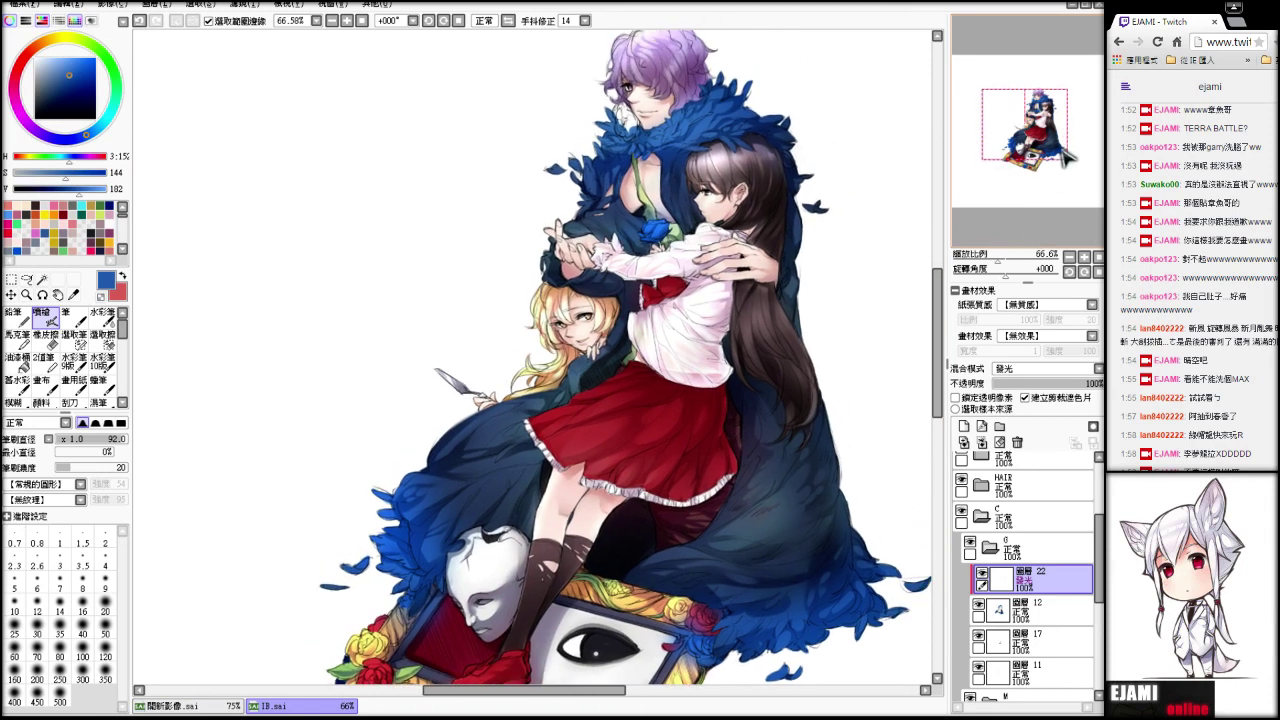
{"action": "left_click", "coordinate": [983, 446]}
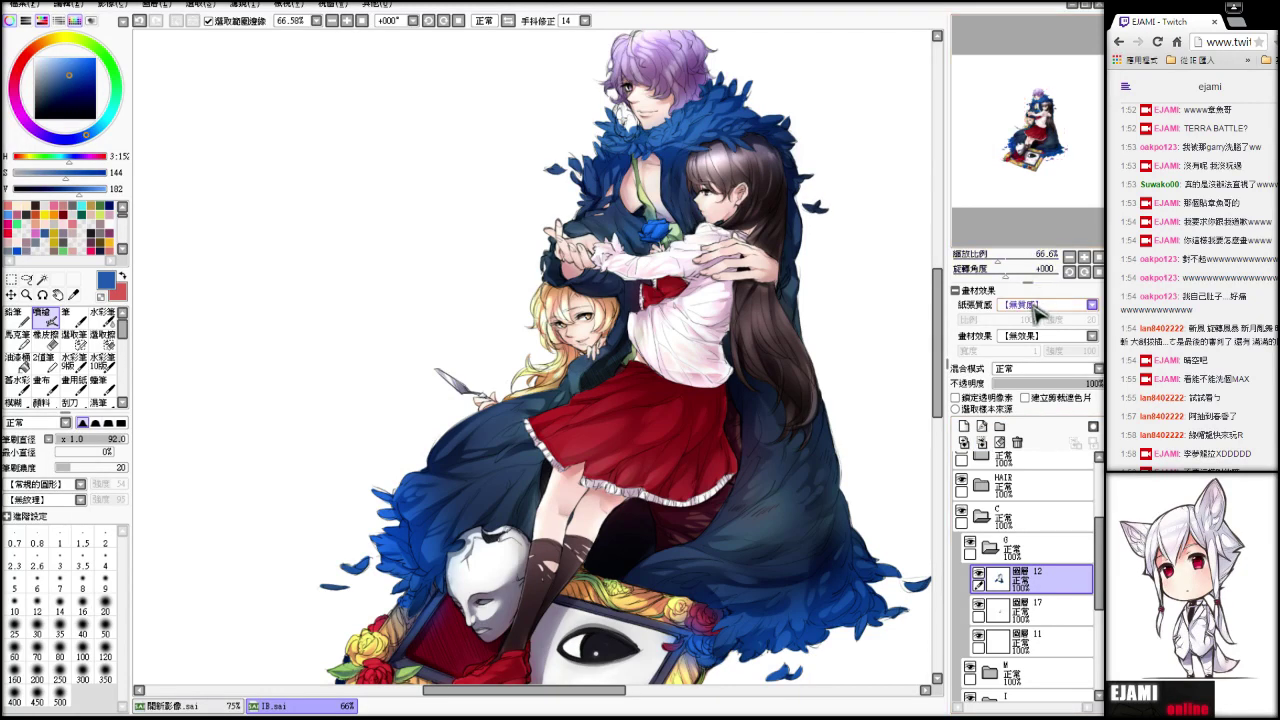
{"action": "left_click", "coordinate": [985, 515]}
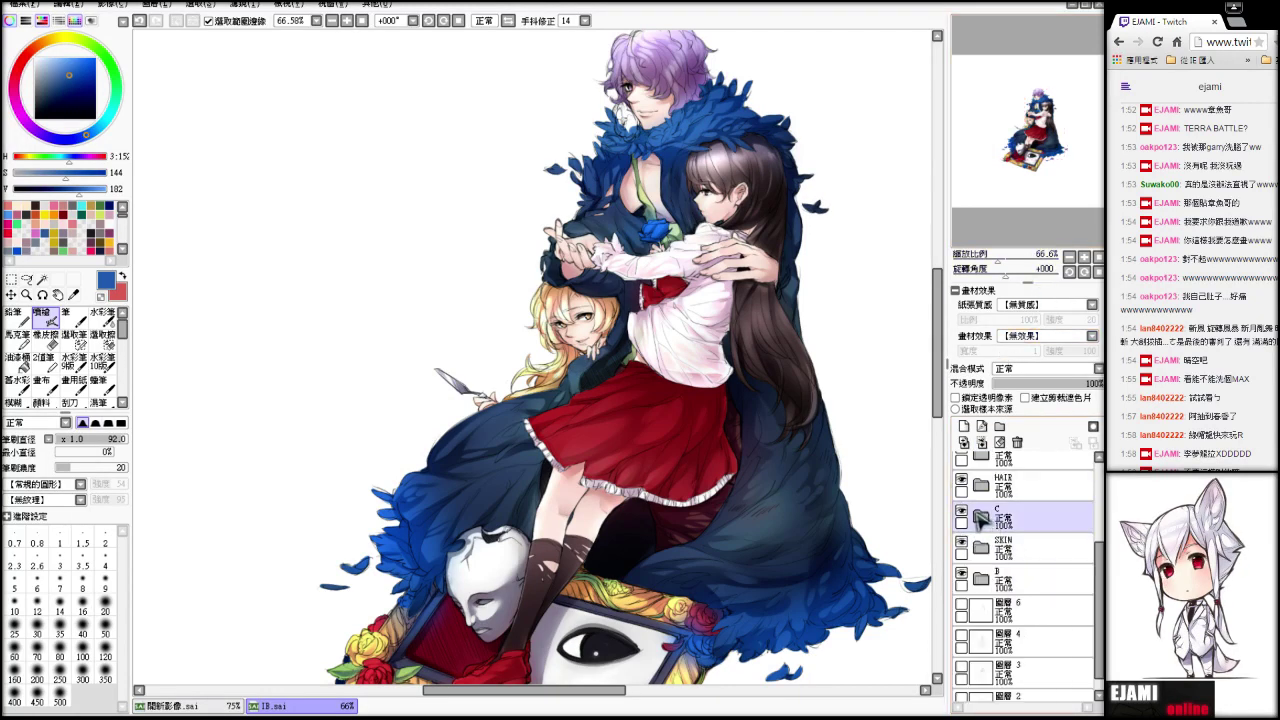
- Add a new clipped layer in Luminosity (發光) mode above layer 19 in folder B, and pick white as the colour
{"action": "scroll", "coordinate": [640, 400], "scroll_direction": "down", "scroll_amount": 5}
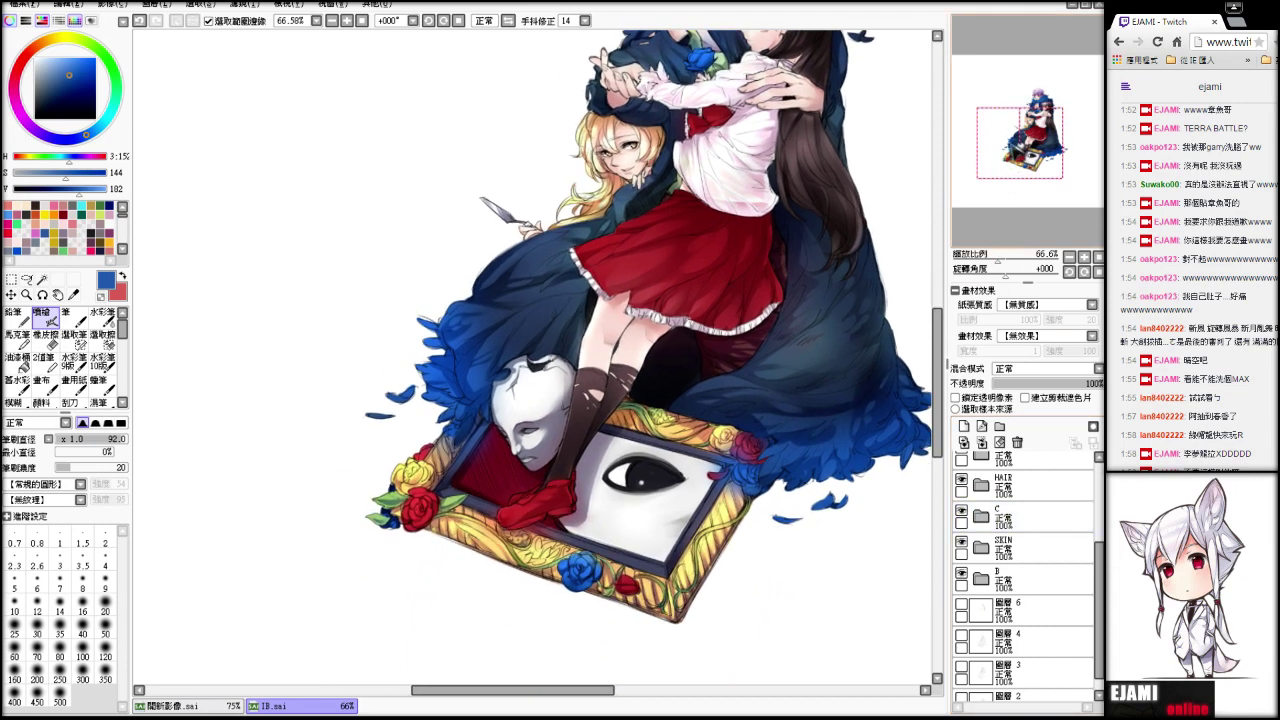
{"action": "left_click", "coordinate": [1050, 613]}
{"action": "left_click", "coordinate": [982, 579]}
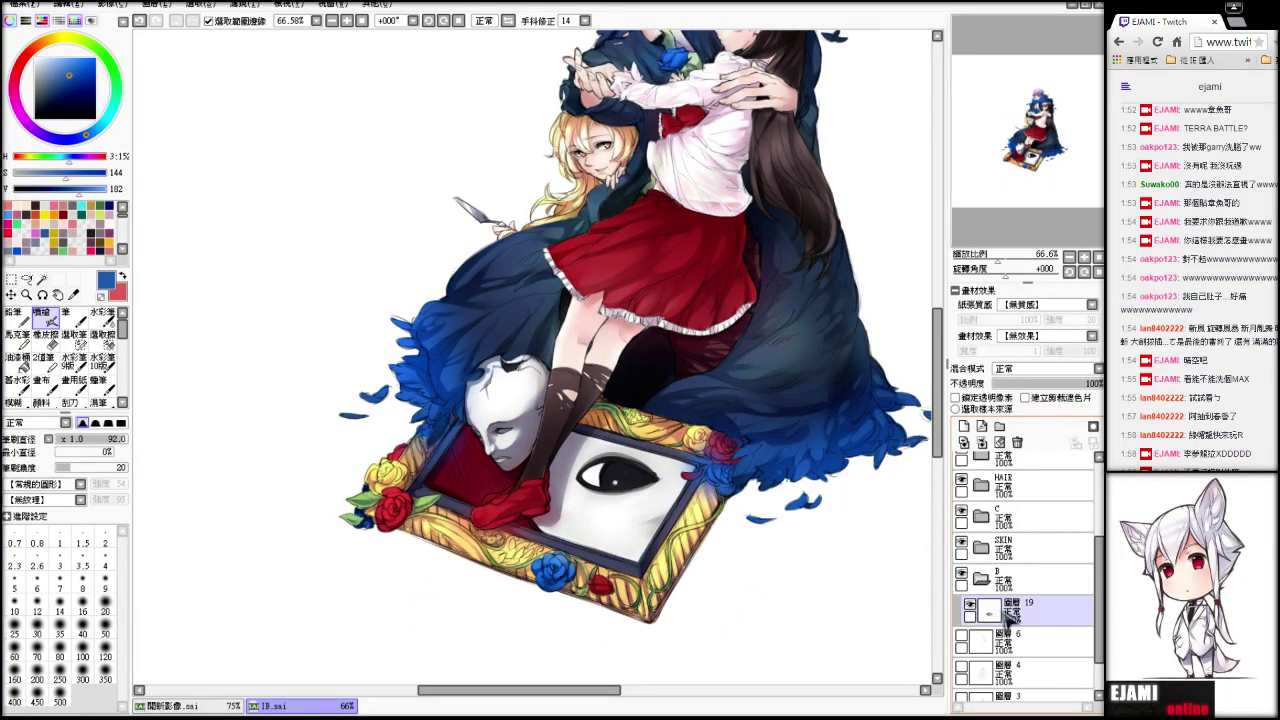
{"action": "left_click", "coordinate": [1006, 610]}
{"action": "left_click", "coordinate": [964, 427]}
{"action": "left_click", "coordinate": [1025, 397]}
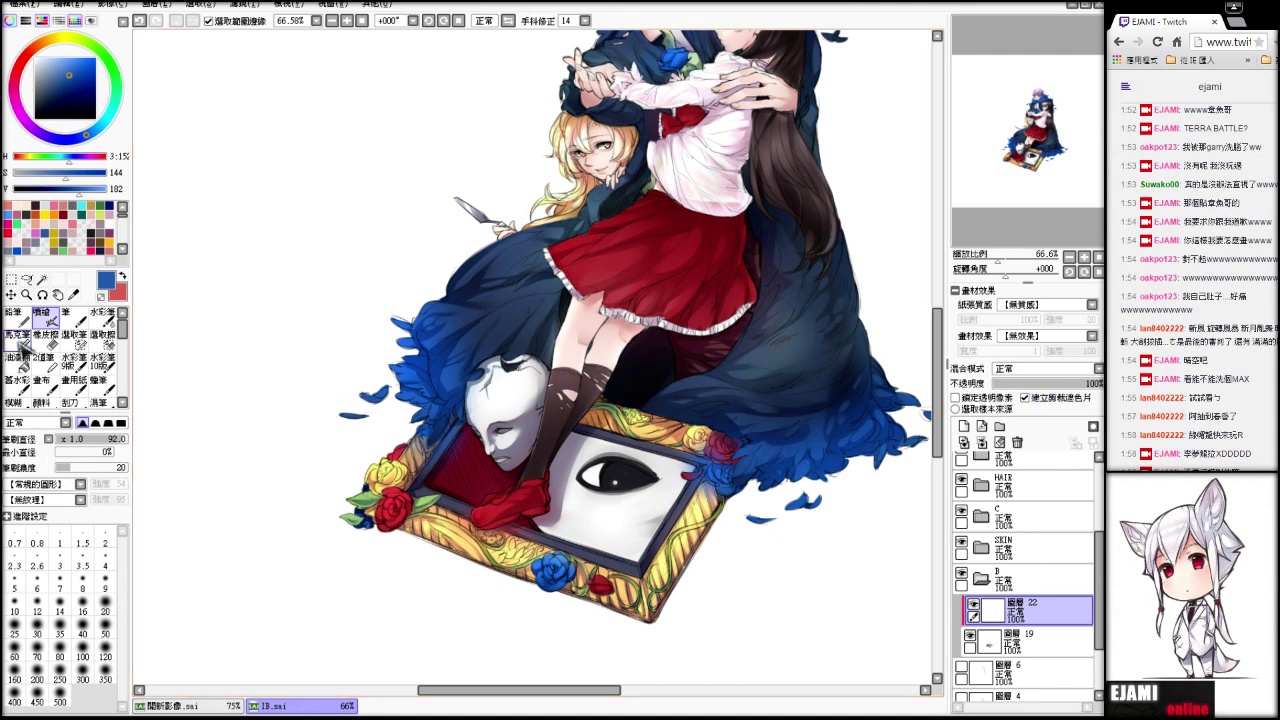
{"action": "left_click", "coordinate": [35, 57]}
{"action": "left_click", "coordinate": [1061, 367]}
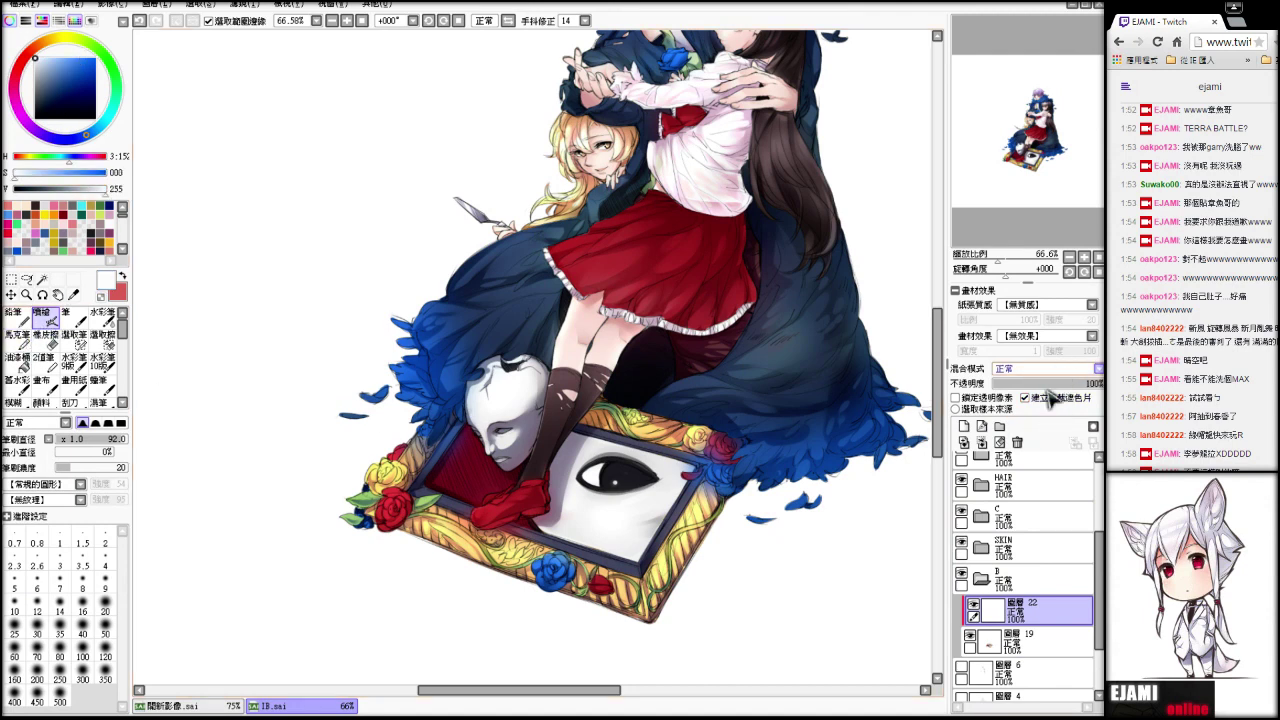
{"action": "left_click", "coordinate": [1024, 426]}
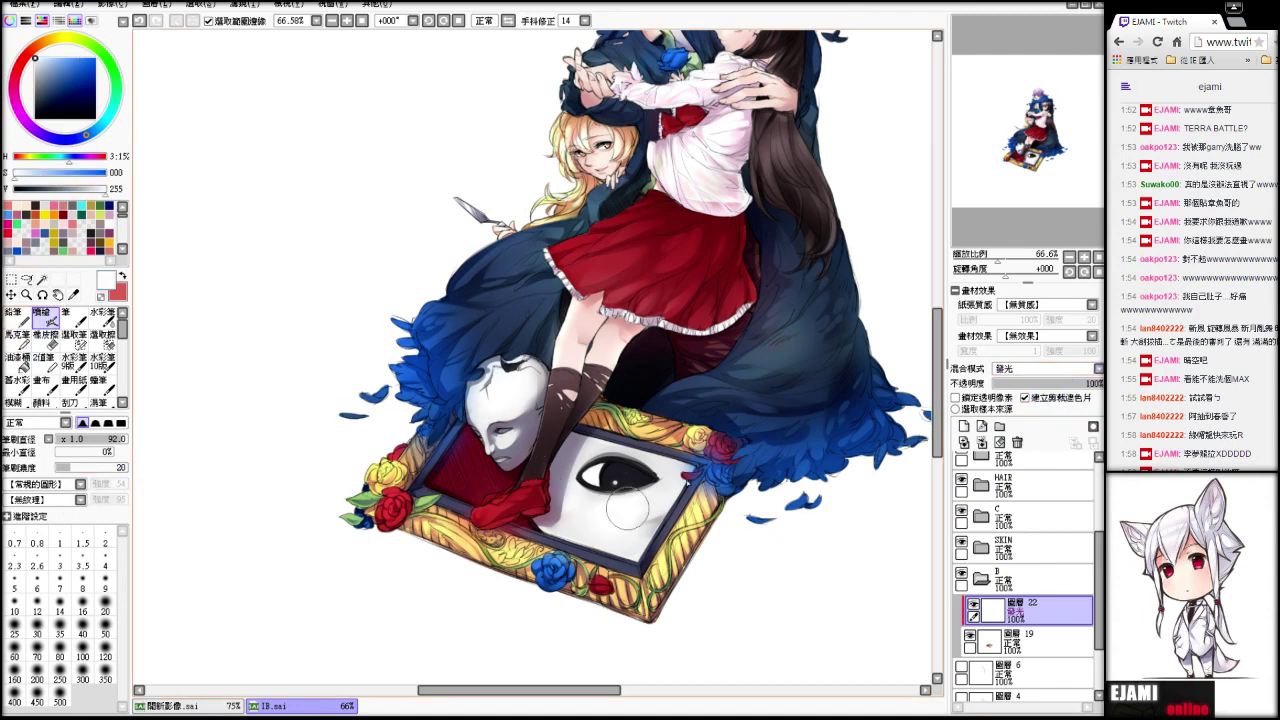
- Airbrush soft white glow over the eye painting and the lower part of its picture frame, redoing the first stroke
{"action": "mouse_move", "coordinate": [688, 475]}
{"action": "left_mouse_down"}
{"action": "mouse_move", "coordinate": [615, 503]}
{"action": "mouse_move", "coordinate": [660, 478]}
{"action": "mouse_move", "coordinate": [654, 508]}
{"action": "left_mouse_up"}
{"action": "key", "text": "ctrl+z"}
{"action": "key", "text": "ctrl+z"}
{"action": "left_click_drag", "start_coordinate": [615, 462], "coordinate": [646, 498]}
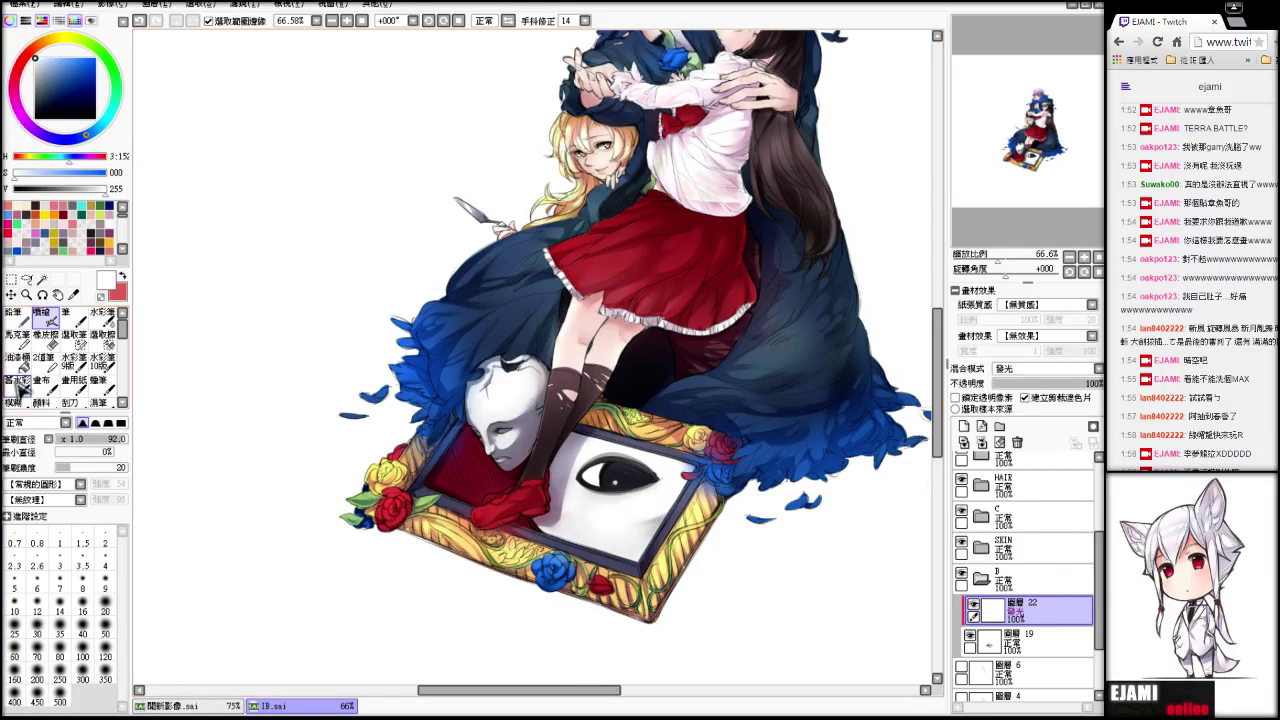
{"action": "left_click_drag", "start_coordinate": [568, 538], "coordinate": [671, 573]}
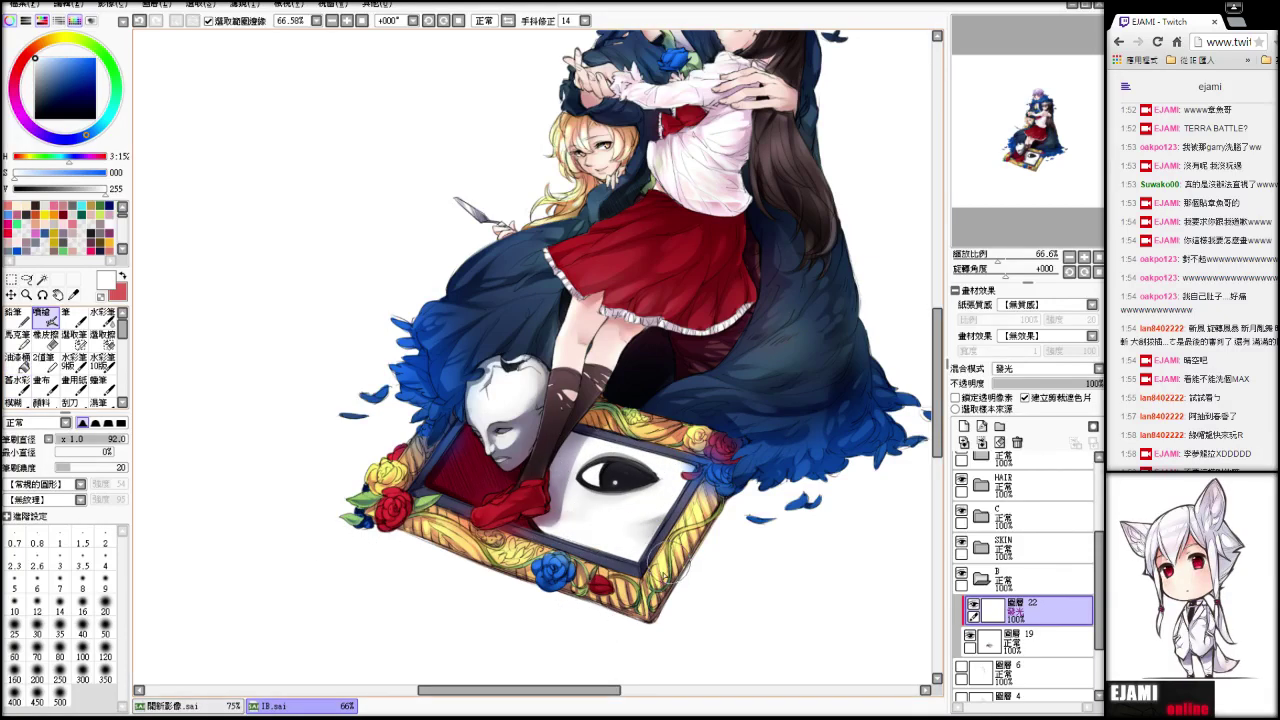
{"action": "left_click_drag", "start_coordinate": [1000, 263], "coordinate": [990, 198]}
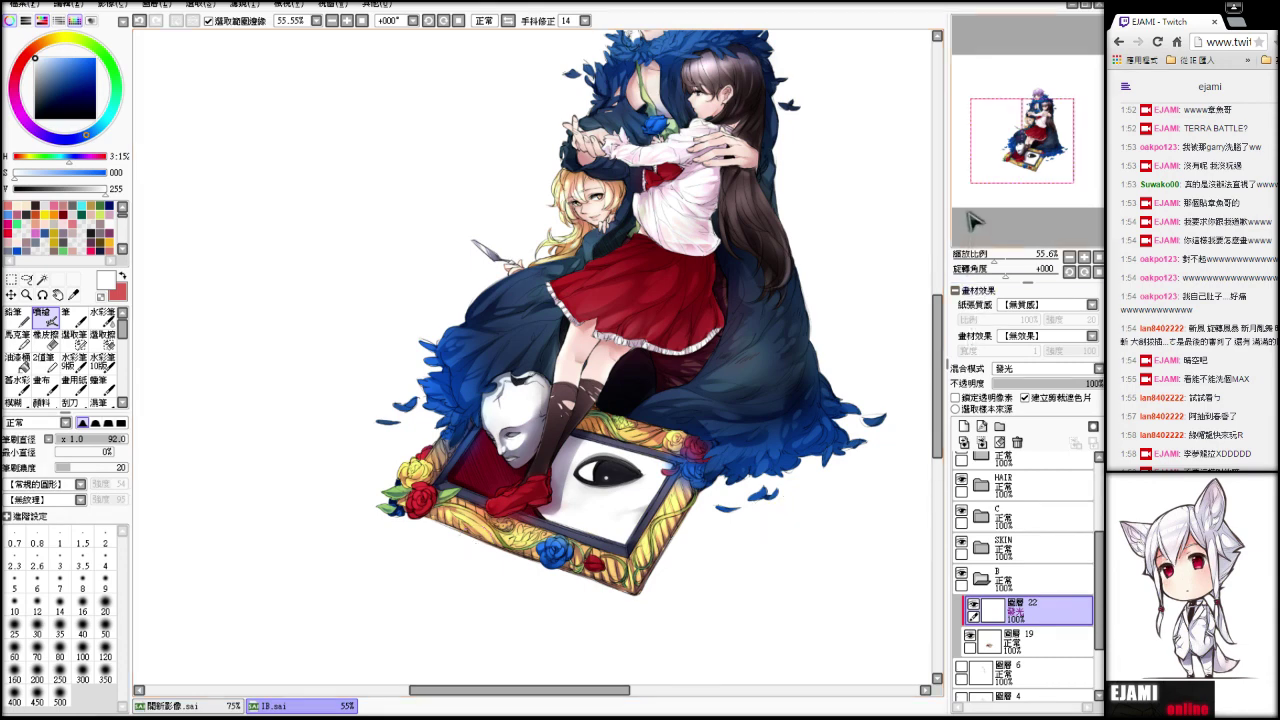
- Merge layer 22 down into layer 19, and add a new clipped layer above it in Multiply (色彩增值) mode
{"action": "left_click_drag", "start_coordinate": [975, 183], "coordinate": [980, 185]}
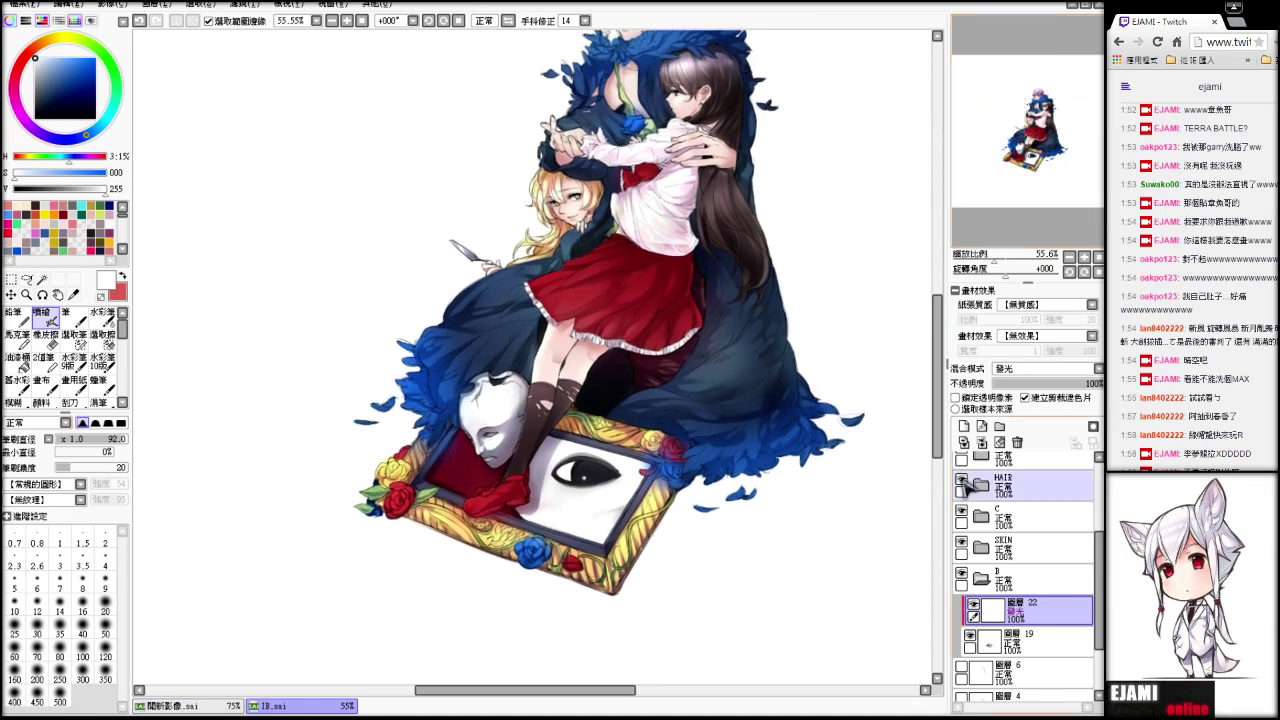
{"action": "left_click", "coordinate": [980, 442]}
{"action": "left_click", "coordinate": [965, 427]}
{"action": "left_click", "coordinate": [1038, 398]}
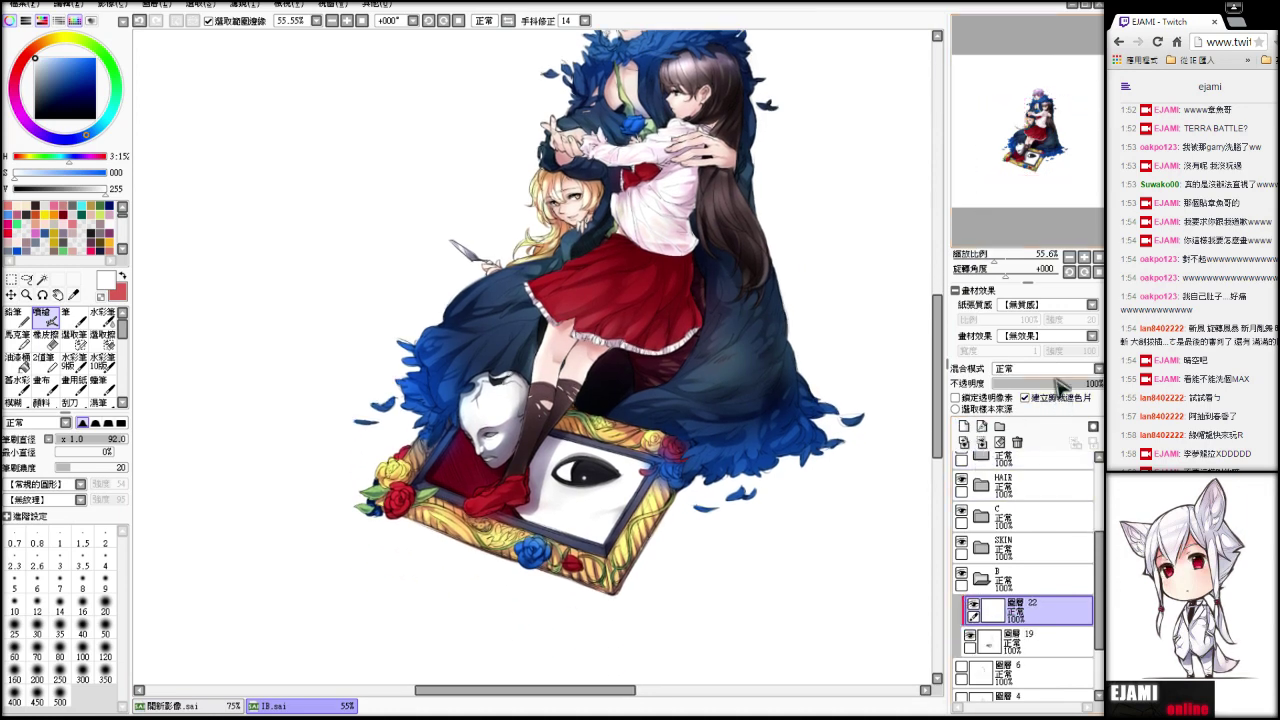
{"action": "left_click", "coordinate": [1052, 393]}
- Sample a near-black purple from the artwork and airbrush it at size 300 along the picture frame's lower edge
{"action": "key", "text": "alt"}
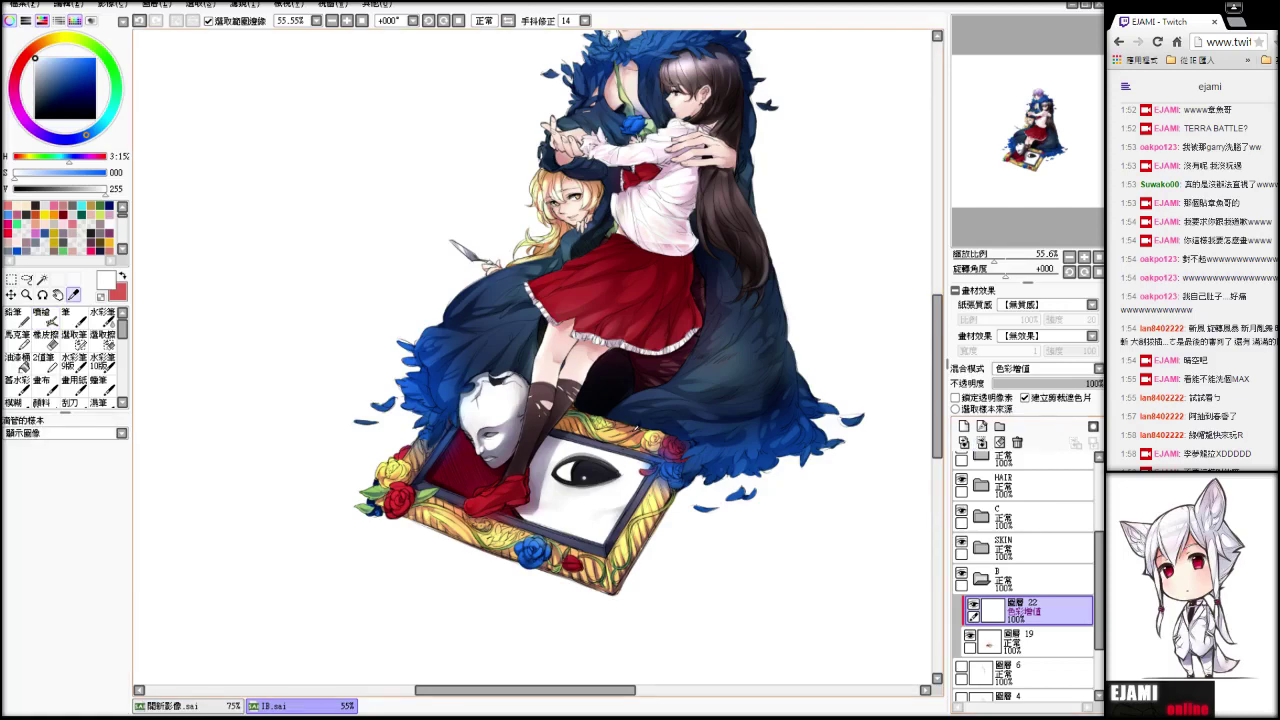
{"action": "left_click", "coordinate": [44, 317]}
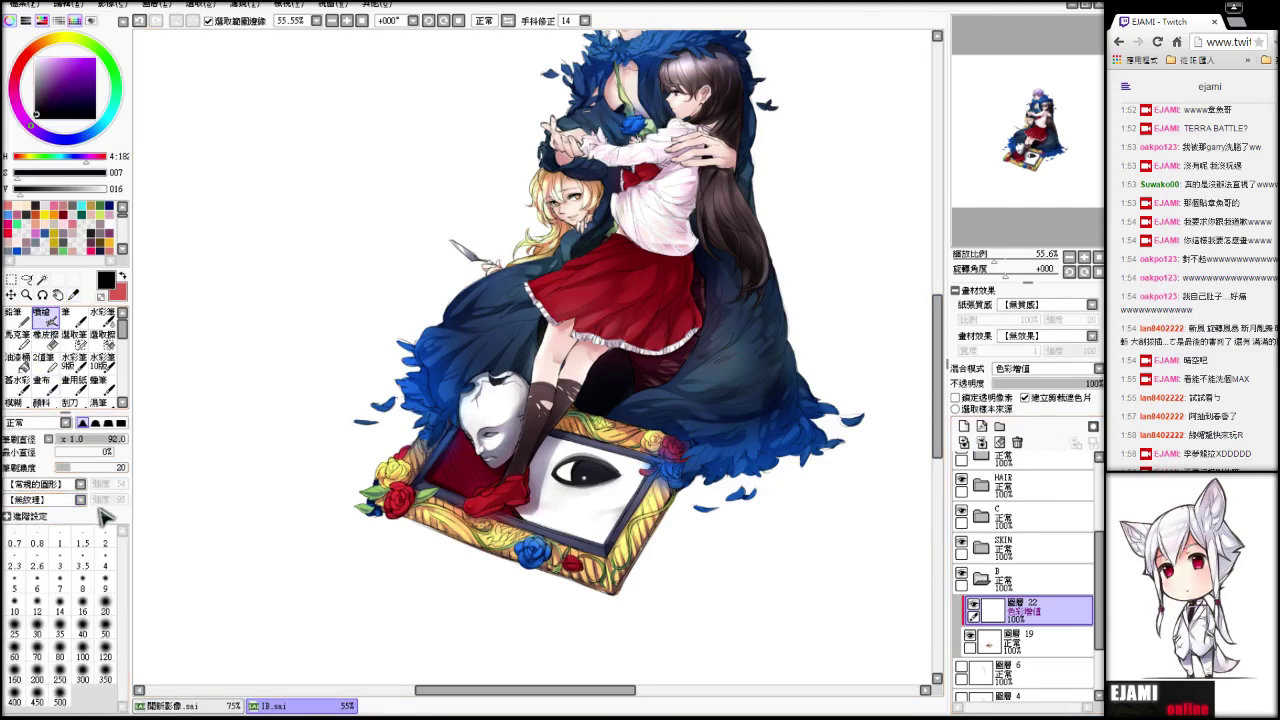
{"action": "left_click", "coordinate": [83, 678]}
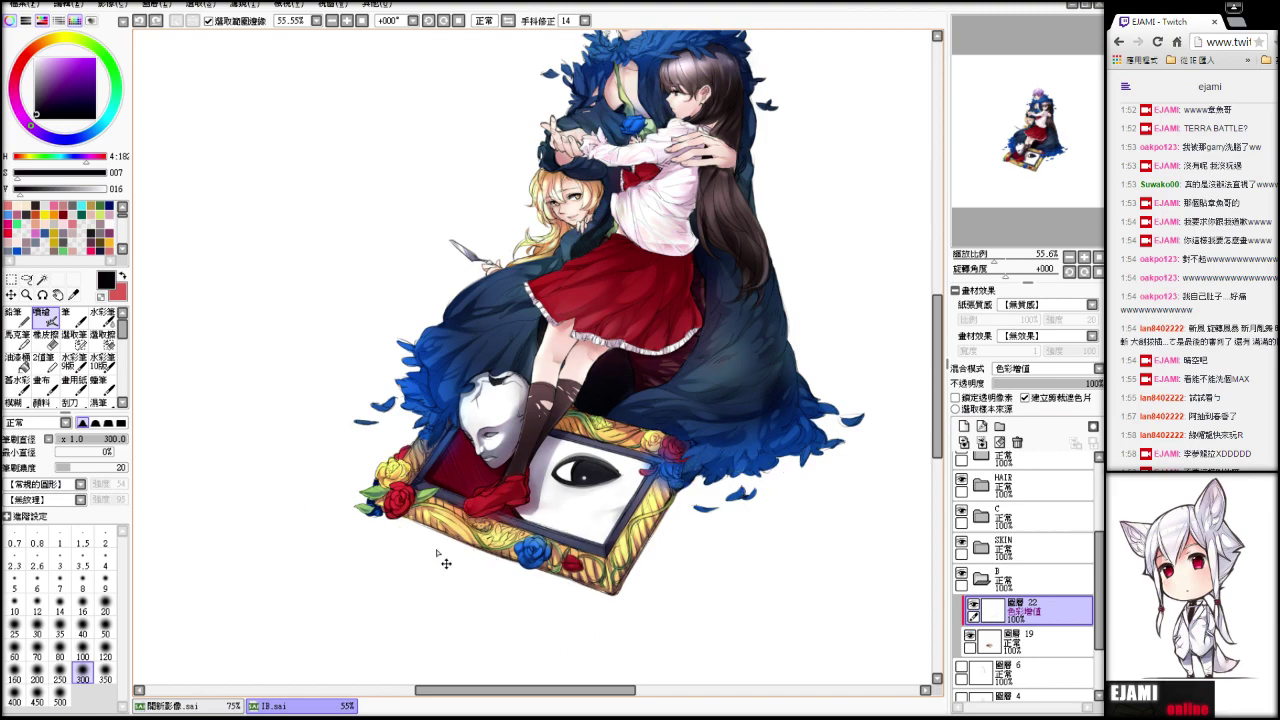
{"action": "left_click_drag", "start_coordinate": [700, 495], "coordinate": [457, 530]}
{"action": "mouse_move", "coordinate": [1025, 260]}
{"action": "left_mouse_down"}
{"action": "mouse_move", "coordinate": [985, 263]}
{"action": "mouse_move", "coordinate": [996, 263]}
{"action": "left_mouse_up"}
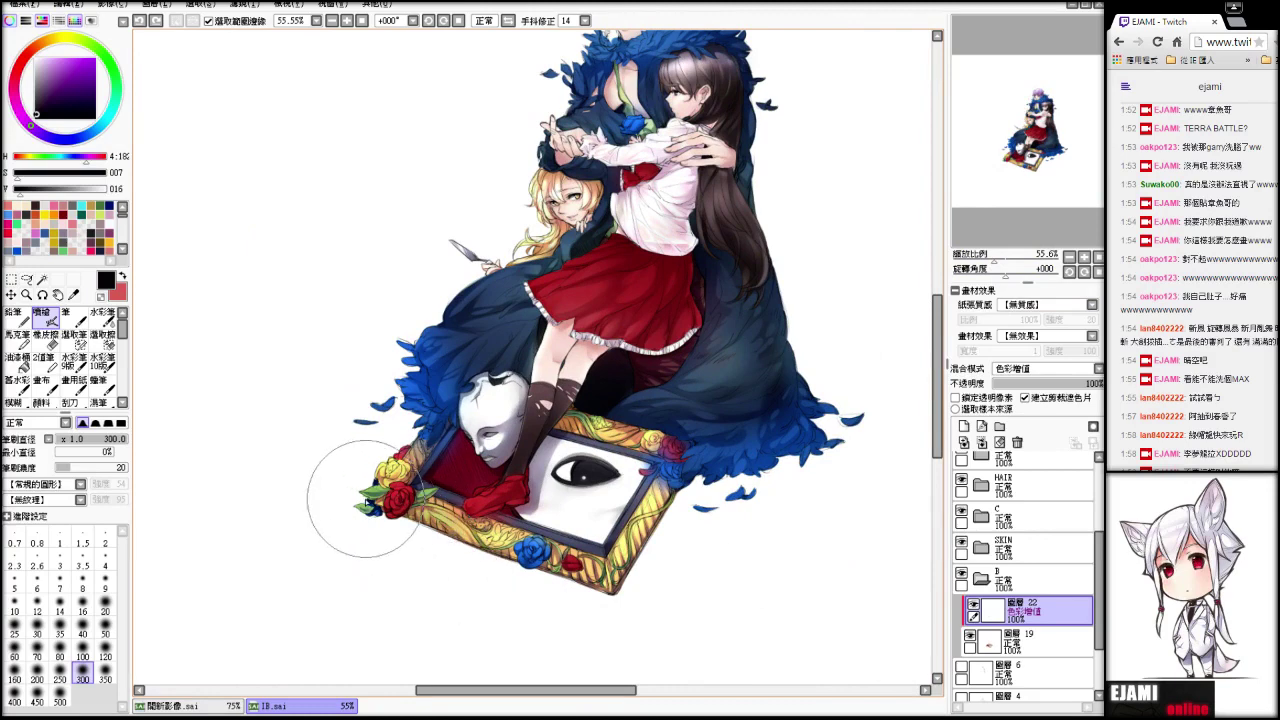
- Resample the dark tone from the stocking area, set the layer to Normal (正常), and airbrush the frame's lower edge, redoing the first stroke
{"action": "left_click", "coordinate": [576, 382], "text": "alt"}
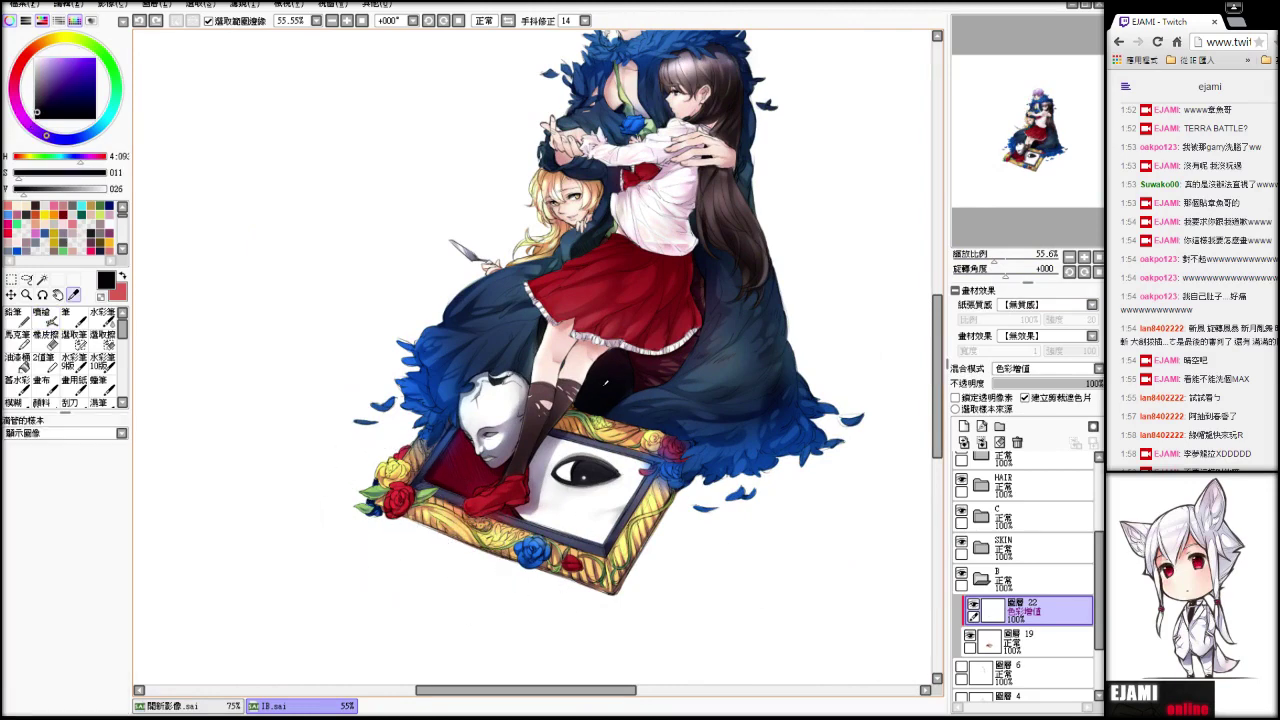
{"action": "left_click", "coordinate": [1066, 384]}
{"action": "left_click_drag", "start_coordinate": [409, 563], "coordinate": [628, 588]}
{"action": "key", "text": "ctrl+z"}
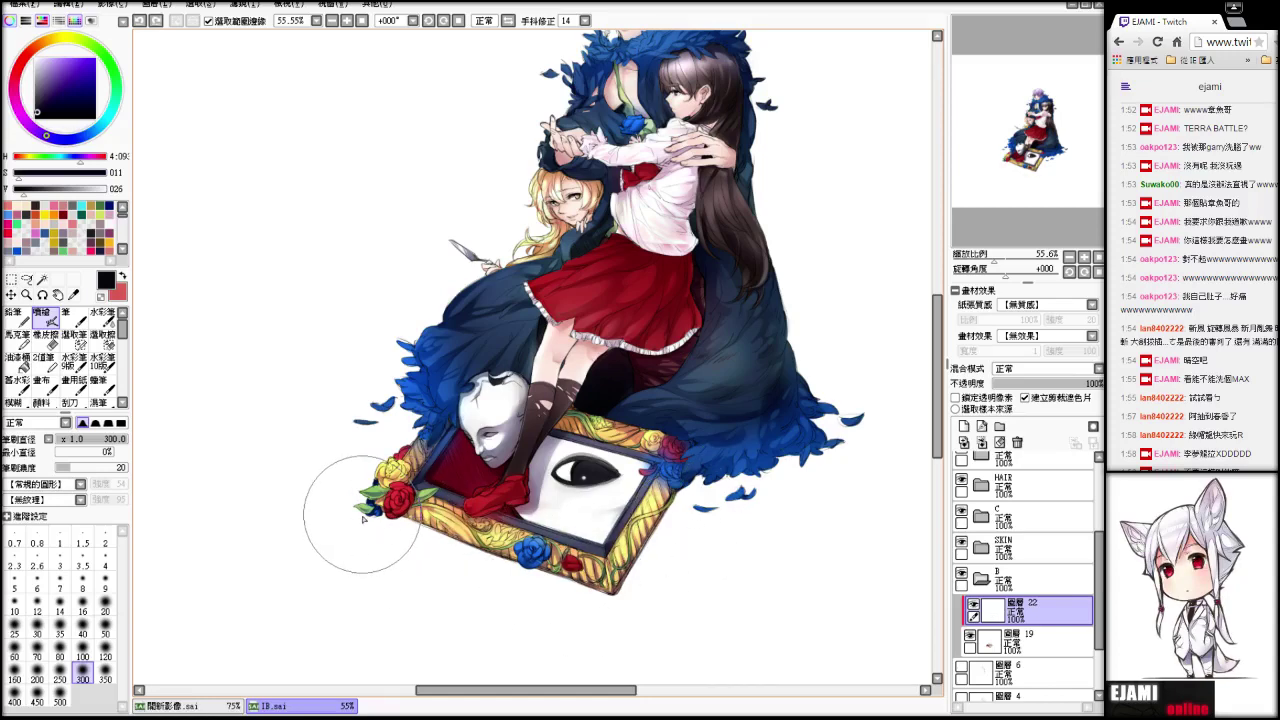
{"action": "left_click_drag", "start_coordinate": [540, 618], "coordinate": [729, 470]}
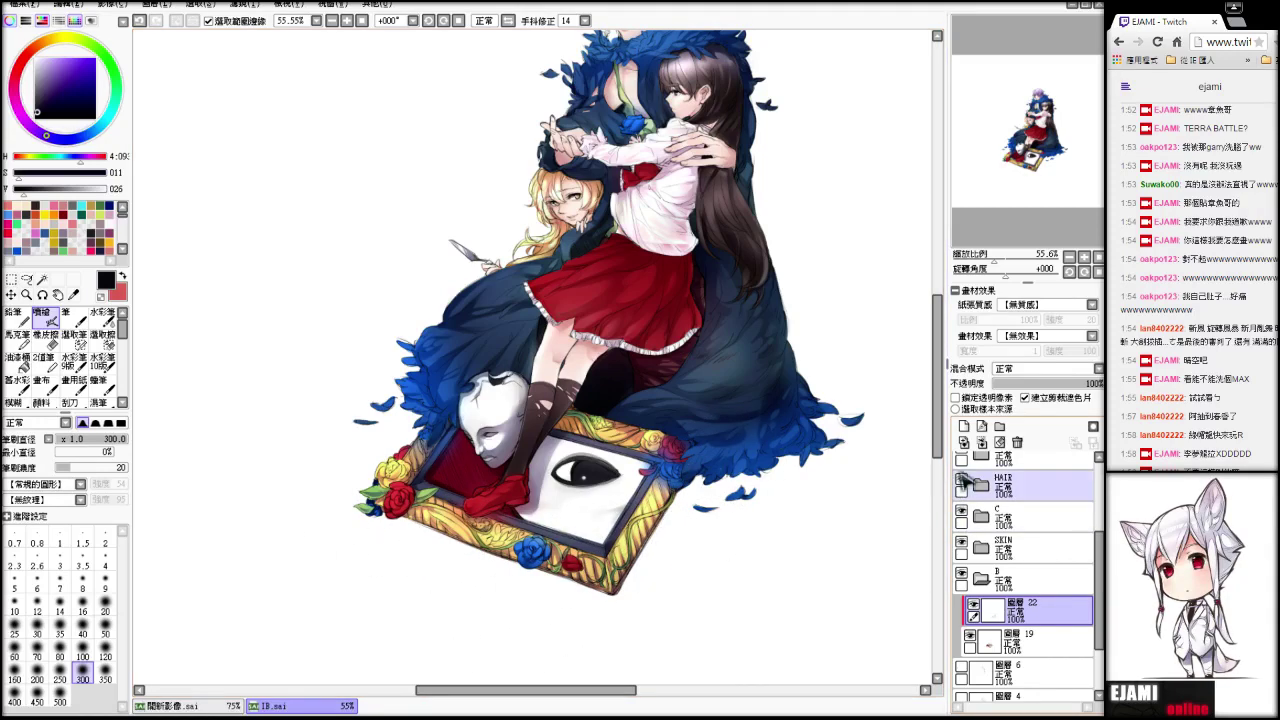
- Merge the shading layer down into layer 19, and add a new clipped layer in Luminosity (發光) mode for the Brush tool
{"action": "left_click", "coordinate": [983, 443]}
{"action": "left_click", "coordinate": [964, 427]}
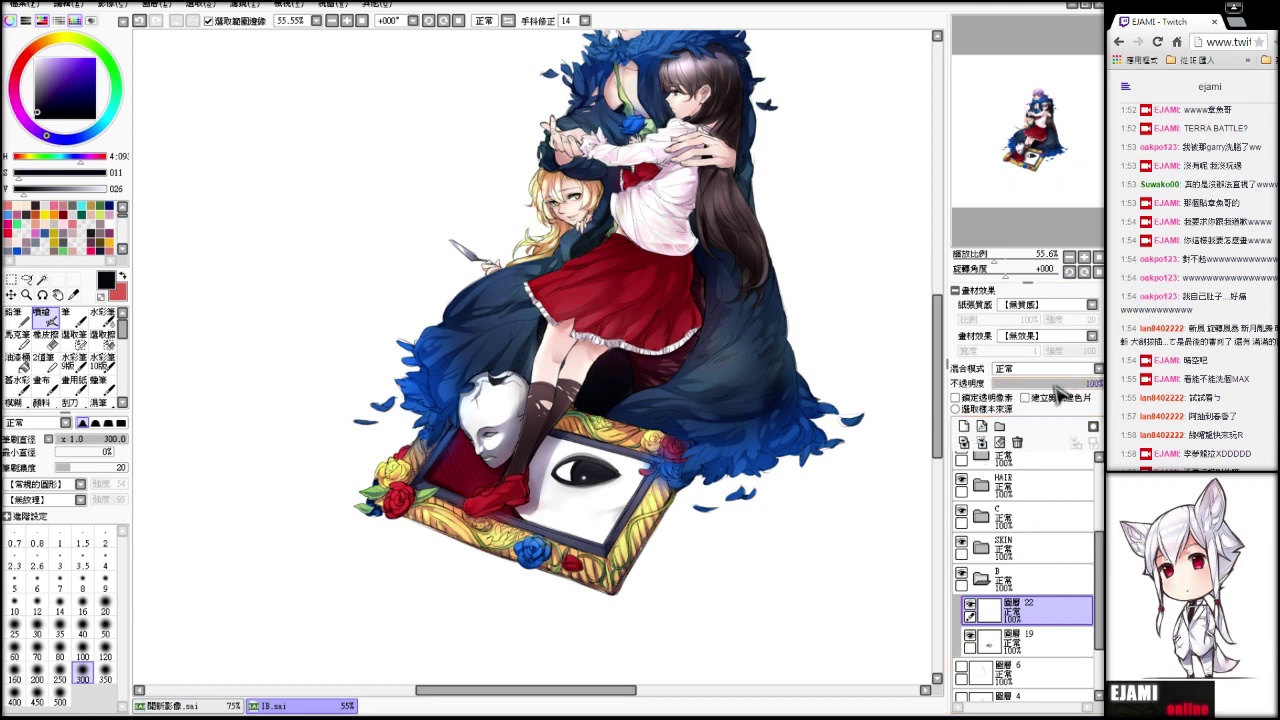
{"action": "left_click", "coordinate": [1025, 418]}
{"action": "key", "text": "c"}
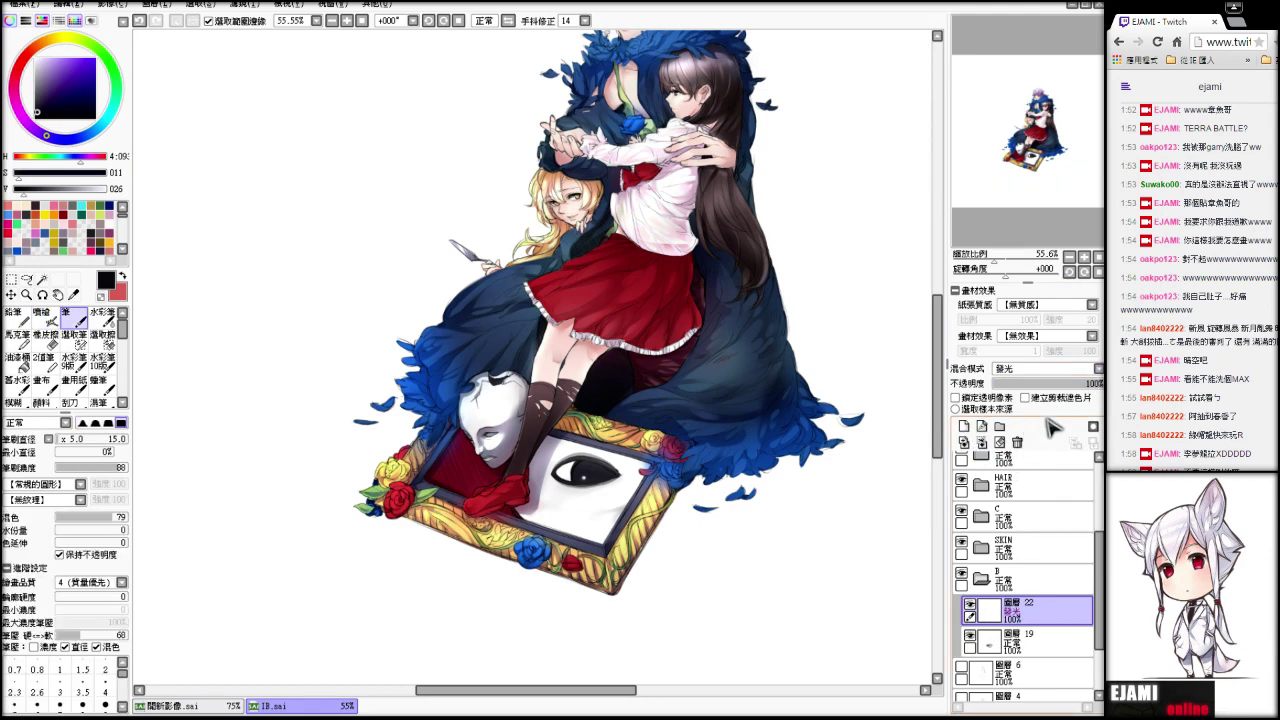
{"action": "left_click", "coordinate": [1049, 398]}
- Brush along the frame's right edge at size 15 in the sampled dark tone, and toggle layer 19's visibility to compare
{"action": "left_click_drag", "start_coordinate": [1008, 188], "coordinate": [1016, 200]}
{"action": "left_click_drag", "start_coordinate": [1004, 271], "coordinate": [1011, 258]}
{"action": "left_click", "coordinate": [1099, 272]}
{"action": "left_click", "coordinate": [1099, 257]}
{"action": "left_click_drag", "start_coordinate": [1019, 211], "coordinate": [1025, 233]}
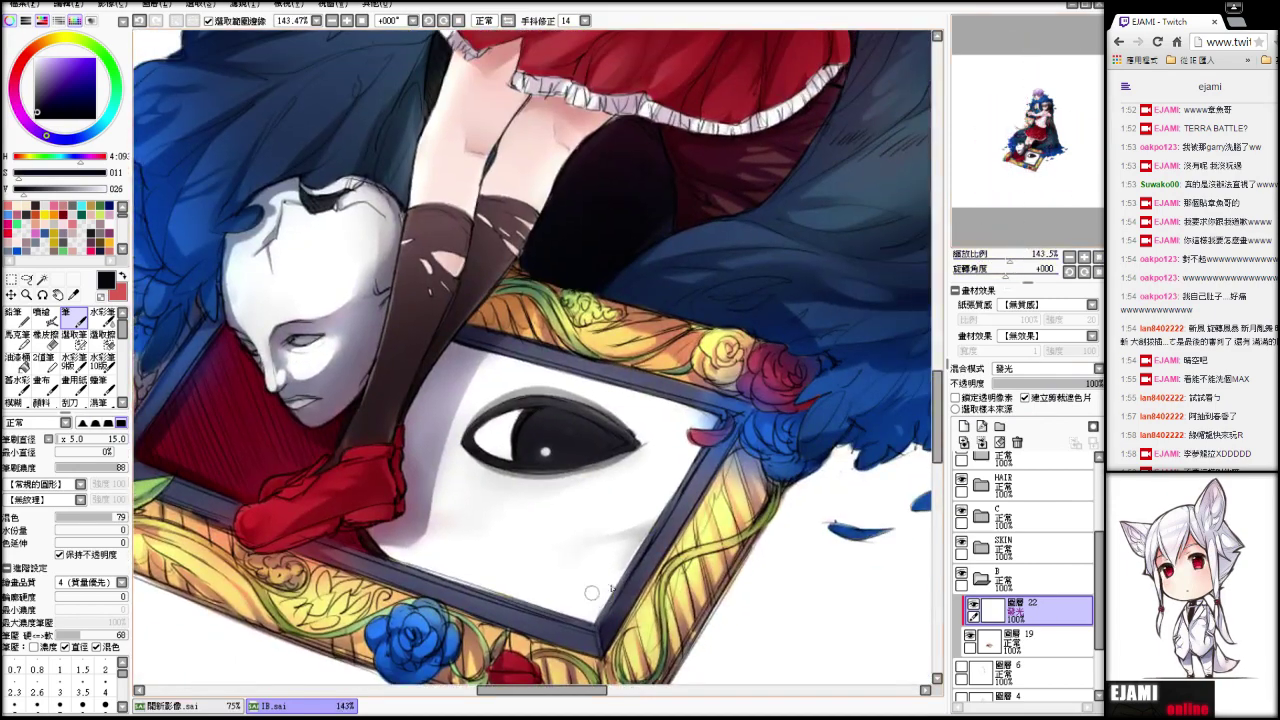
{"action": "left_click_drag", "start_coordinate": [668, 615], "coordinate": [723, 506]}
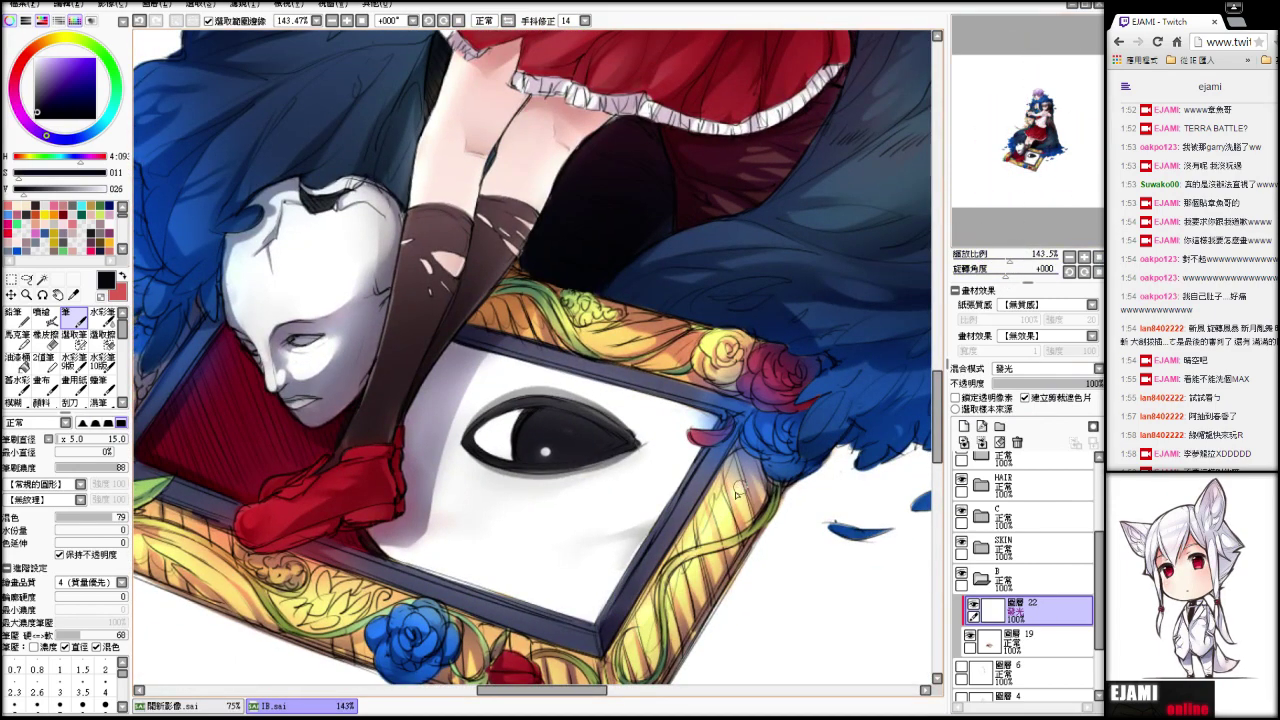
{"action": "scroll", "coordinate": [710, 484], "scroll_direction": "down", "scroll_amount": 5}
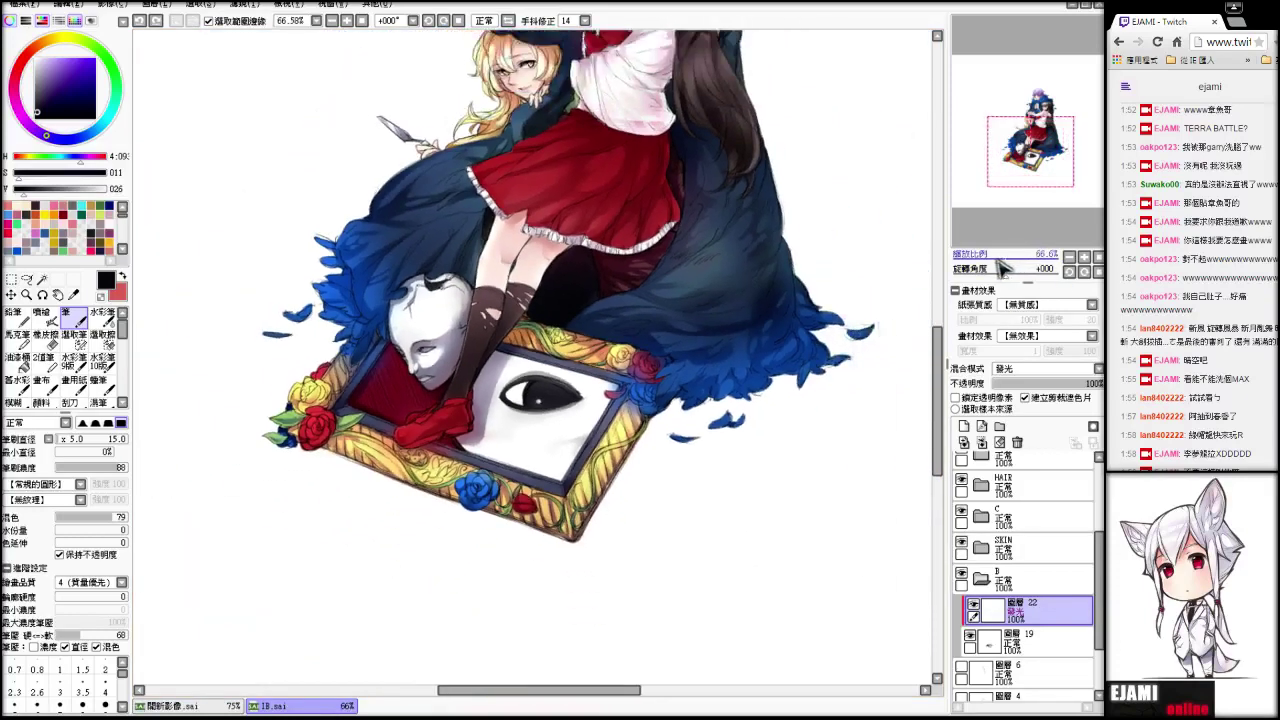
{"action": "scroll", "coordinate": [595, 497], "scroll_direction": "up", "scroll_amount": 4}
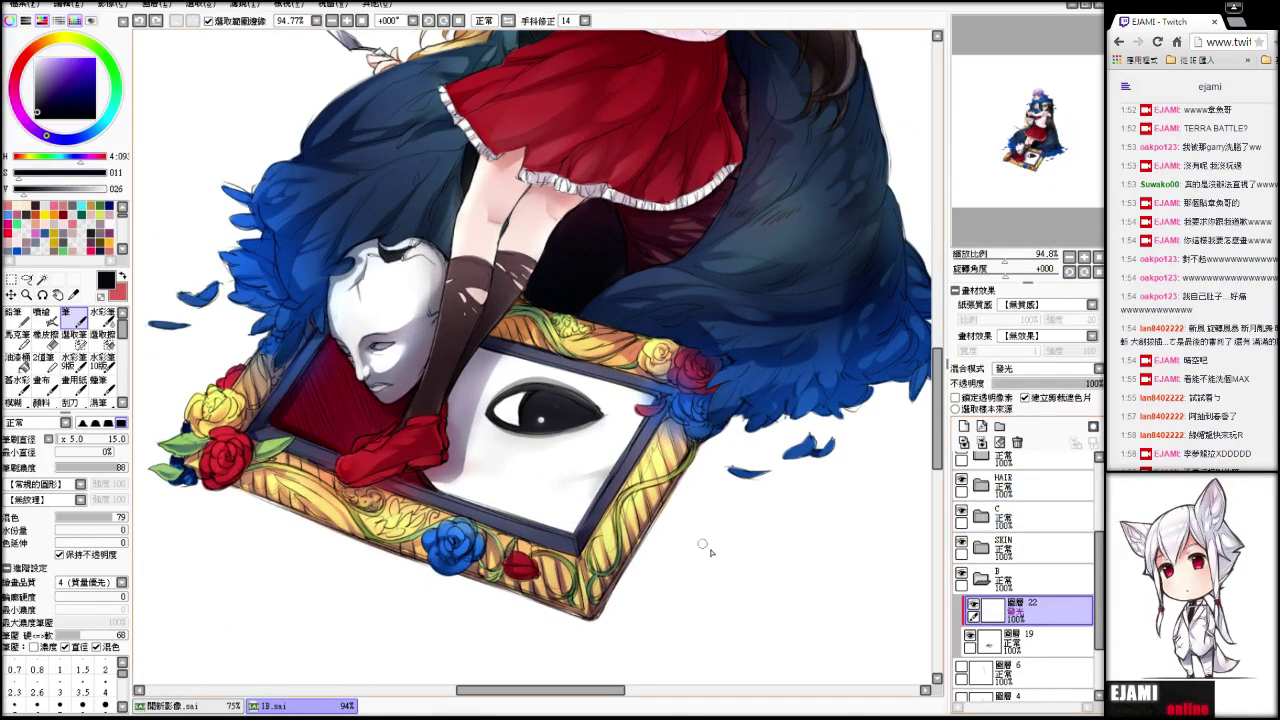
{"action": "left_click", "coordinate": [970, 637]}
{"action": "left_click", "coordinate": [970, 637]}
- Set the brush size to 30, pick a muted grey-violet, and brush glowing highlights along the frame's right side
{"action": "left_click_drag", "start_coordinate": [69, 439], "coordinate": [60, 439]}
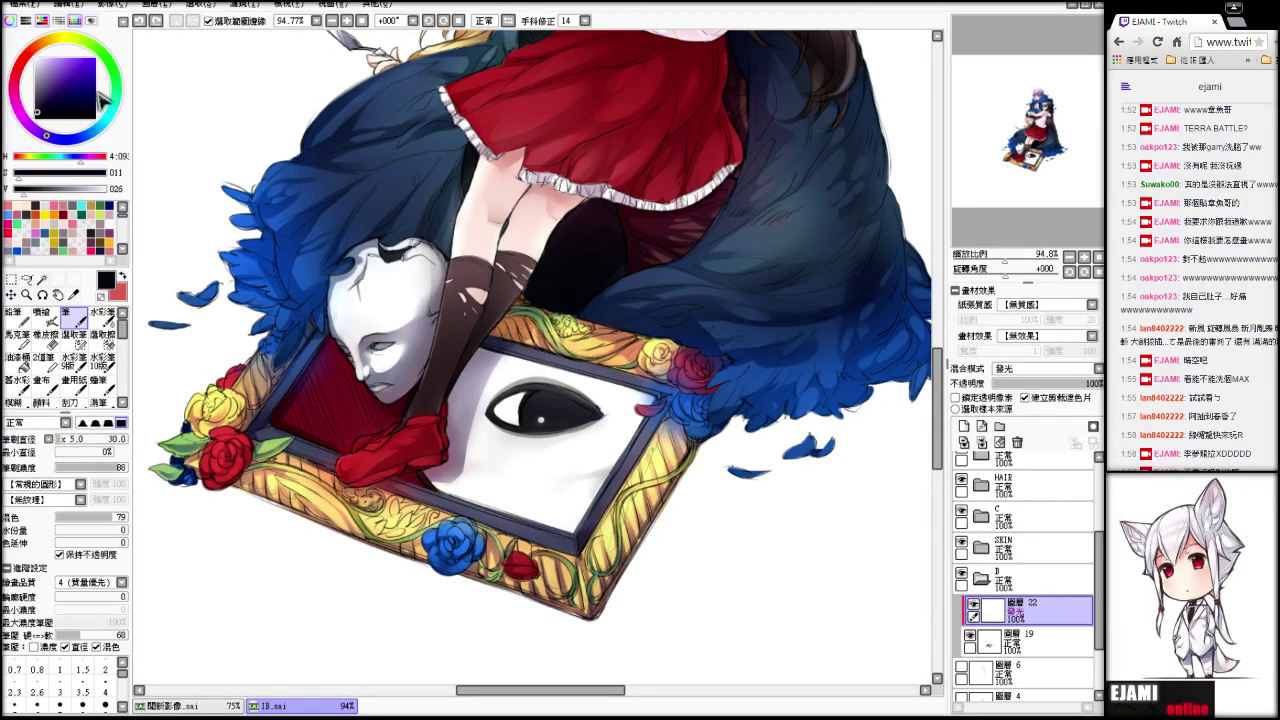
{"action": "left_click_drag", "start_coordinate": [80, 79], "coordinate": [35, 58]}
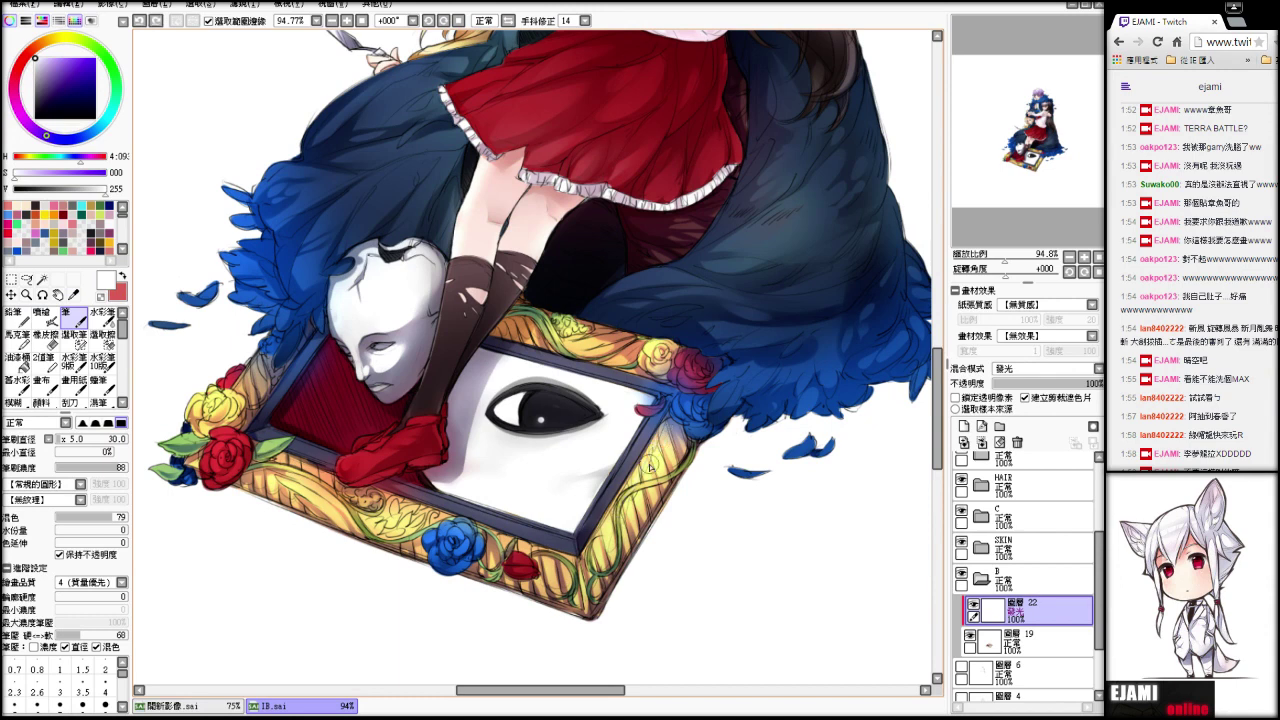
{"action": "left_click", "coordinate": [47, 84]}
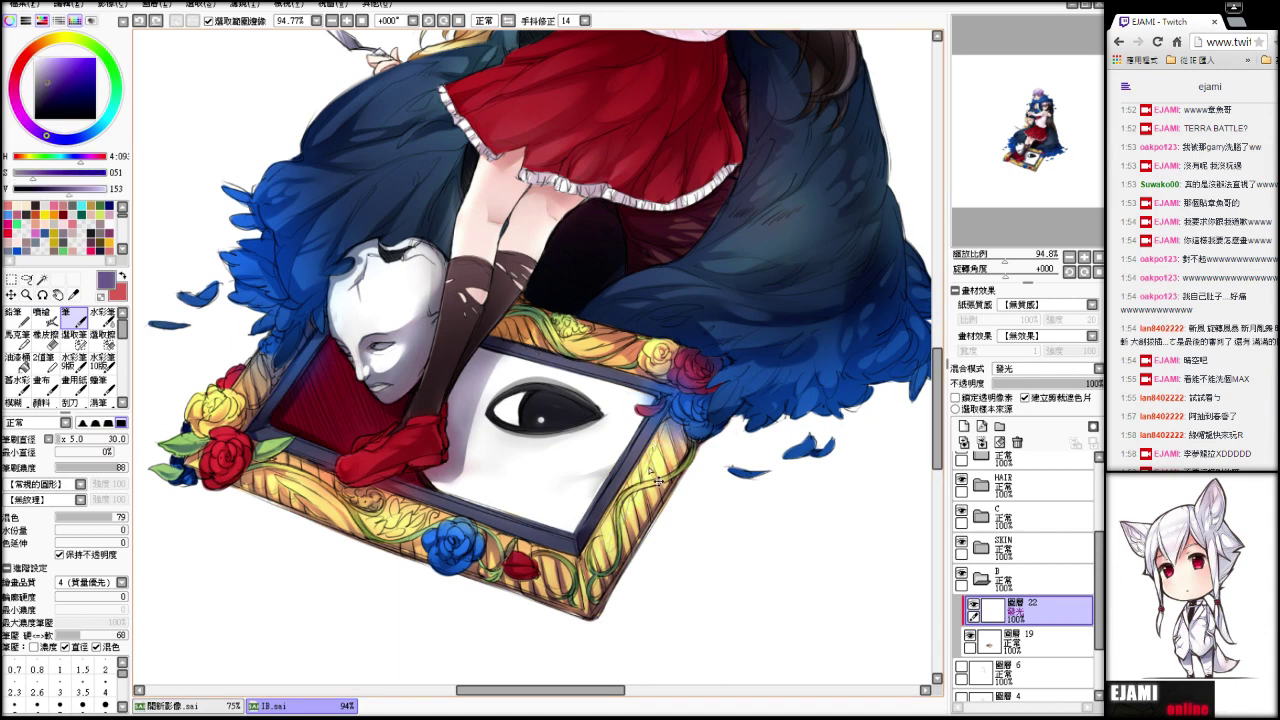
{"action": "key", "text": "v"}
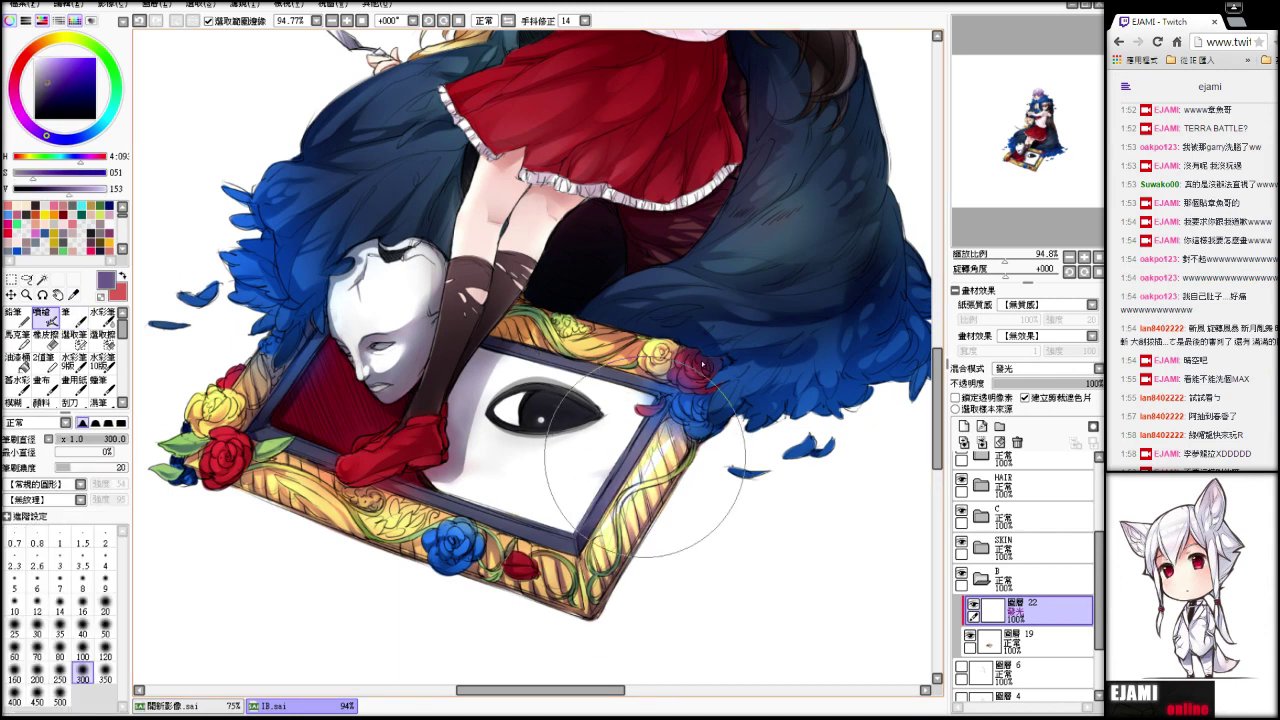
{"action": "key", "text": "b"}
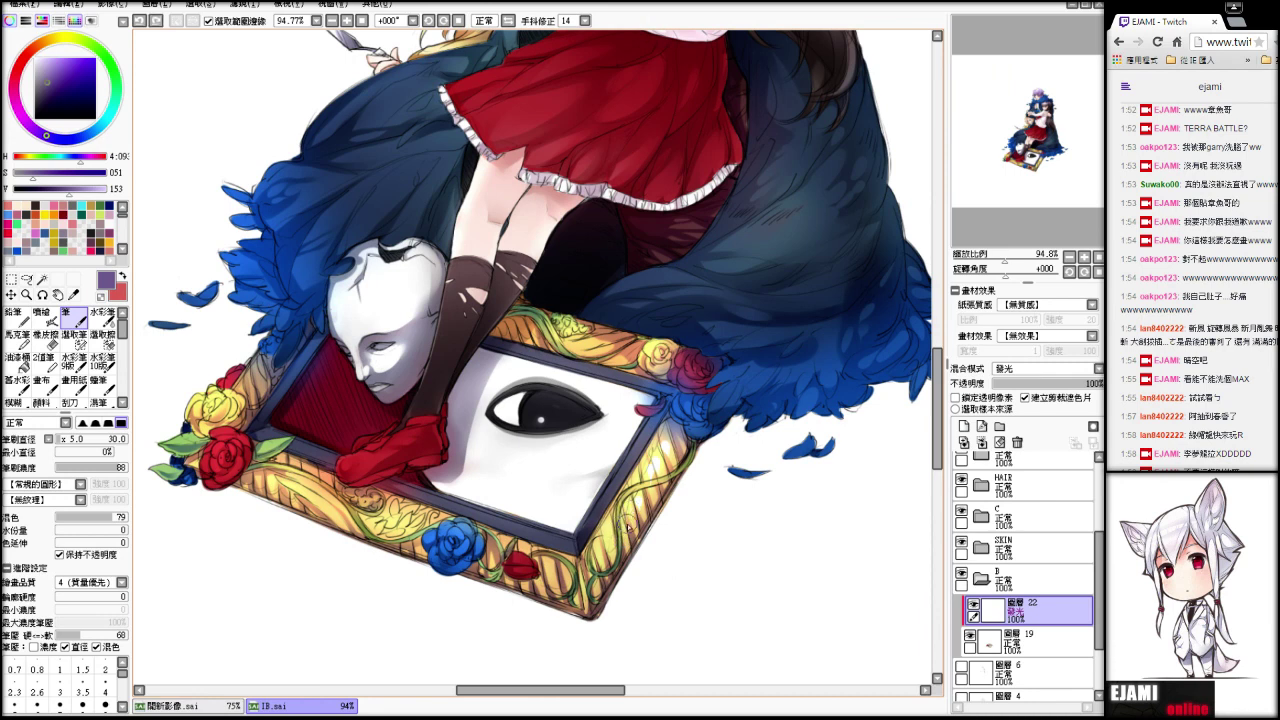
{"action": "left_click_drag", "start_coordinate": [627, 524], "coordinate": [626, 531]}
- Soften the frame highlights with the Blur tool at size 53, and set layer 22's opacity to 68%
{"action": "key", "text": "b"}
{"action": "left_click", "coordinate": [17, 402]}
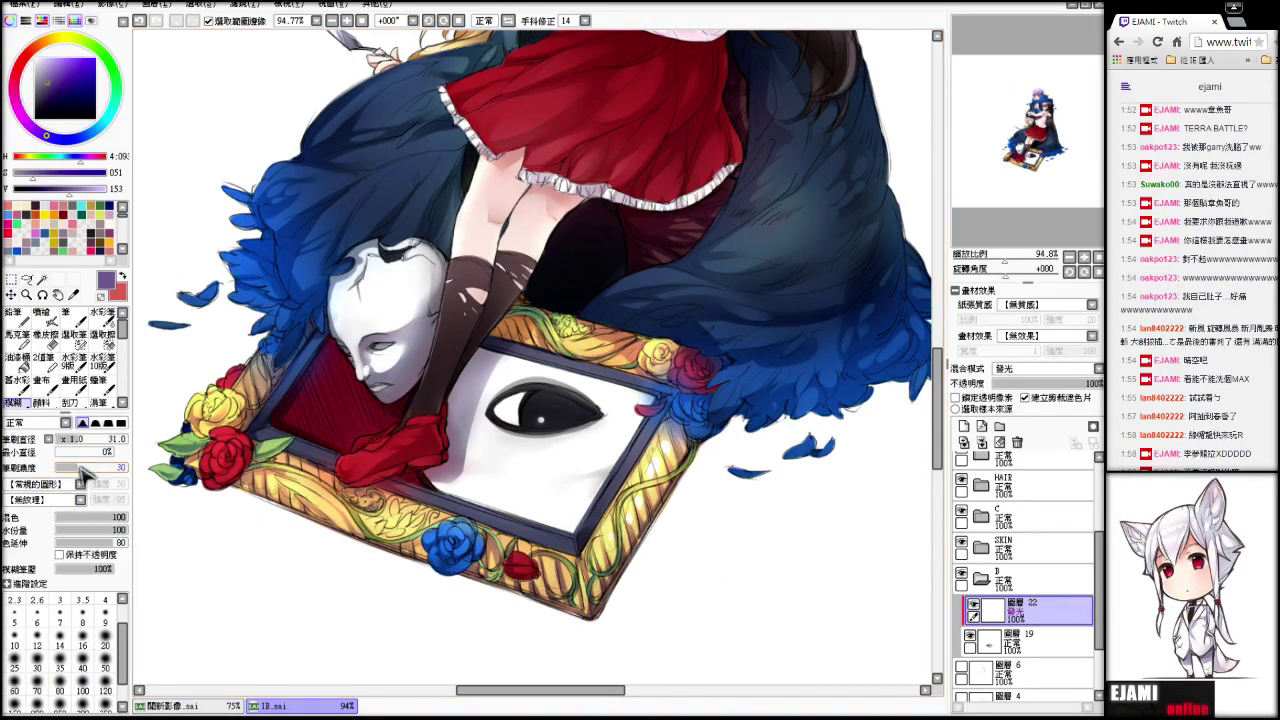
{"action": "left_click", "coordinate": [91, 439]}
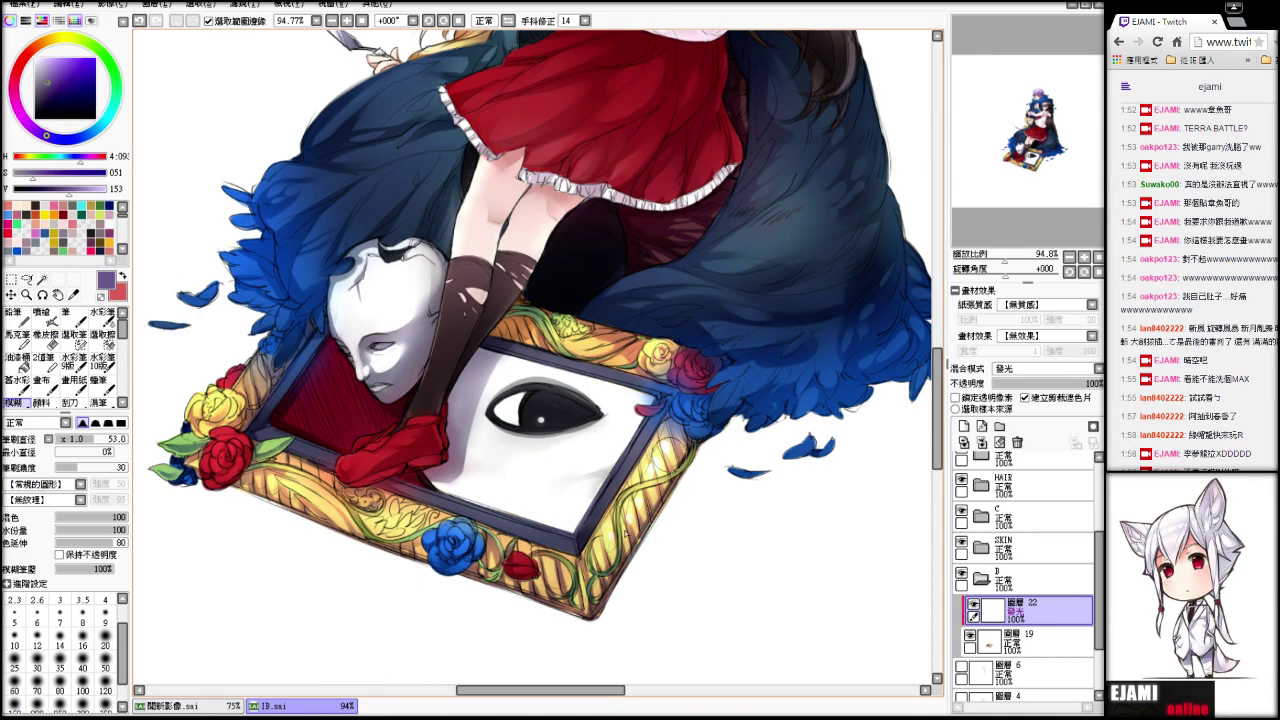
{"action": "left_click_drag", "start_coordinate": [1074, 383], "coordinate": [1070, 383]}
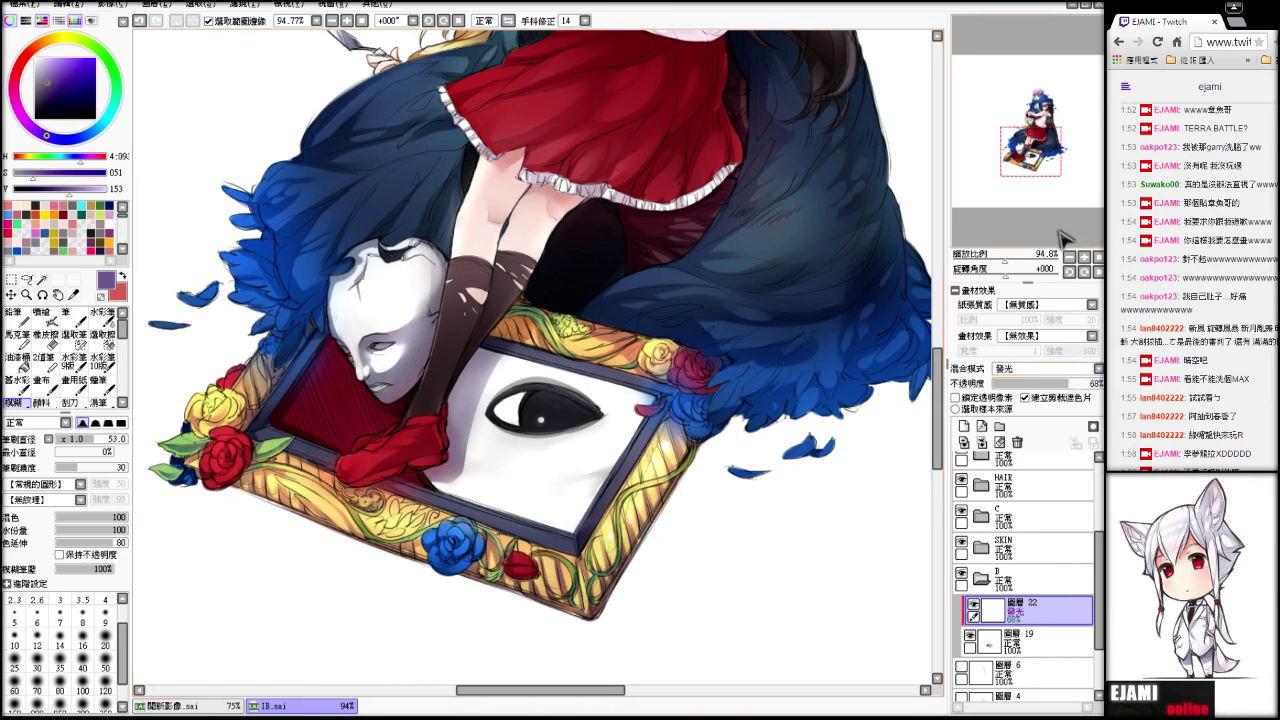
{"action": "left_click_drag", "start_coordinate": [1036, 257], "coordinate": [1002, 262]}
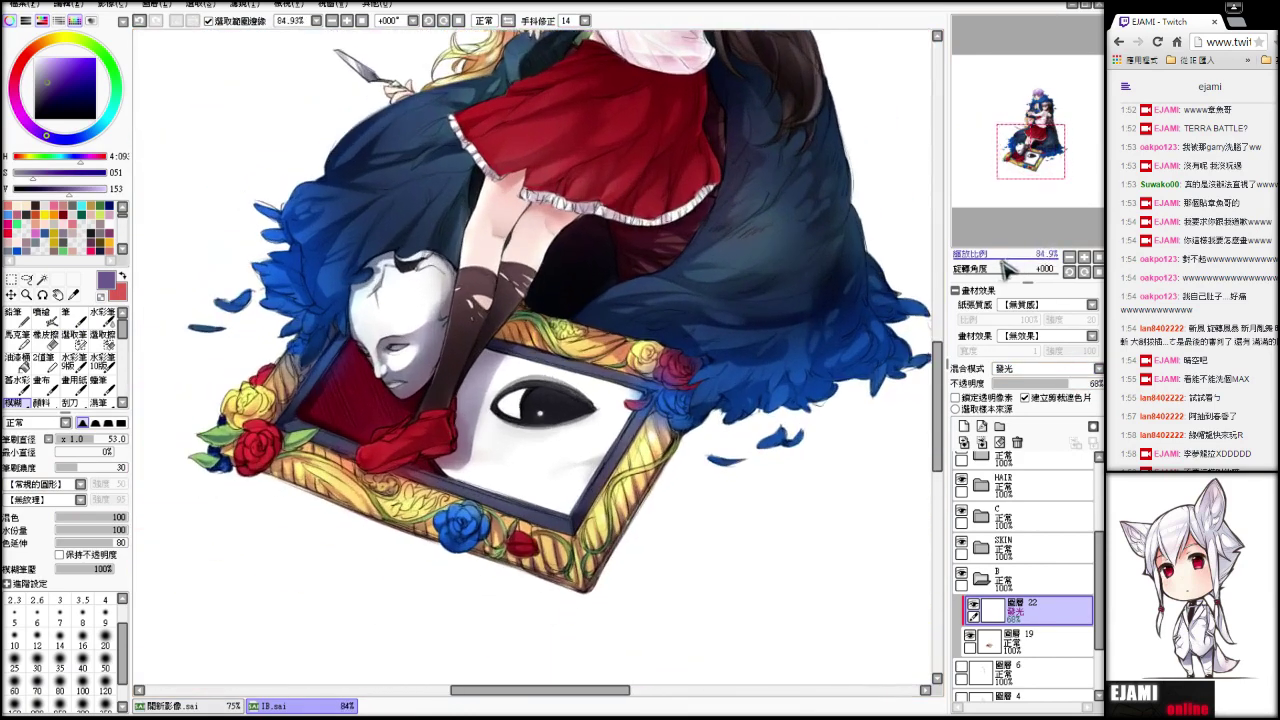
- Brush and blur highlights along the frame's upper edge between the stocking and the roses, and set layer 22's opacity to 75%
{"action": "key", "text": "v"}
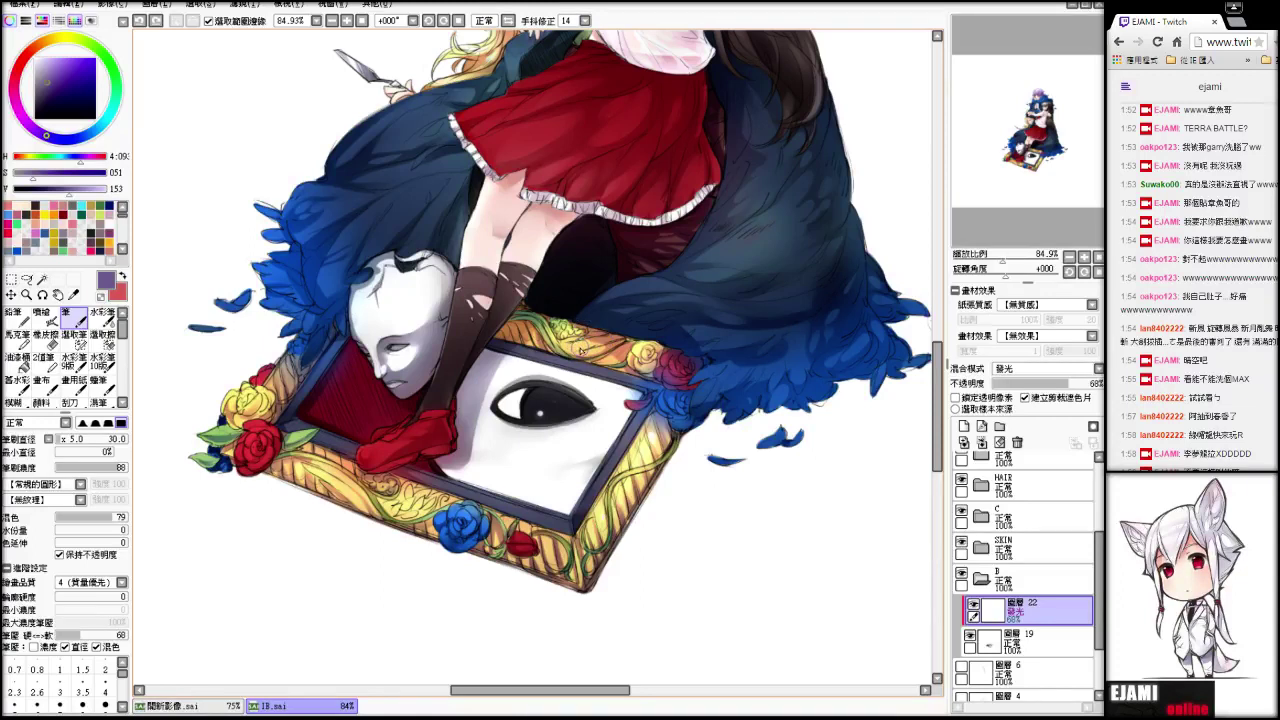
{"action": "key", "text": "b"}
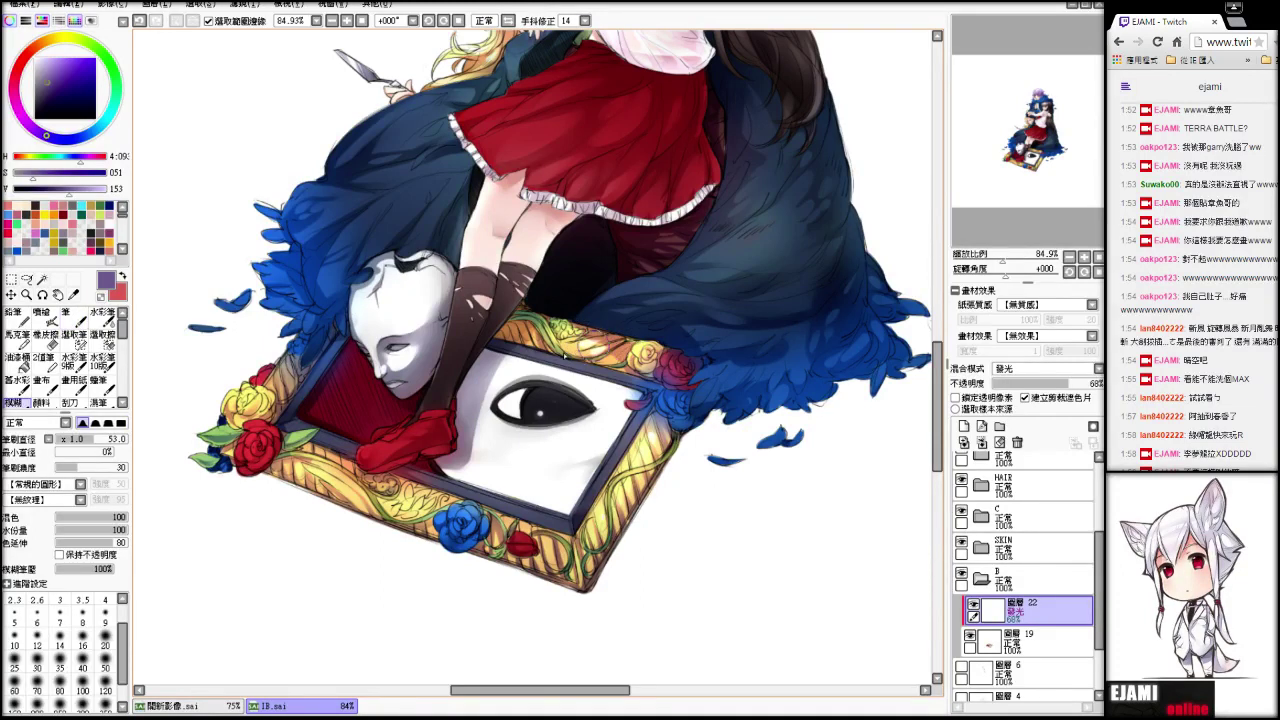
{"action": "key", "text": "b"}
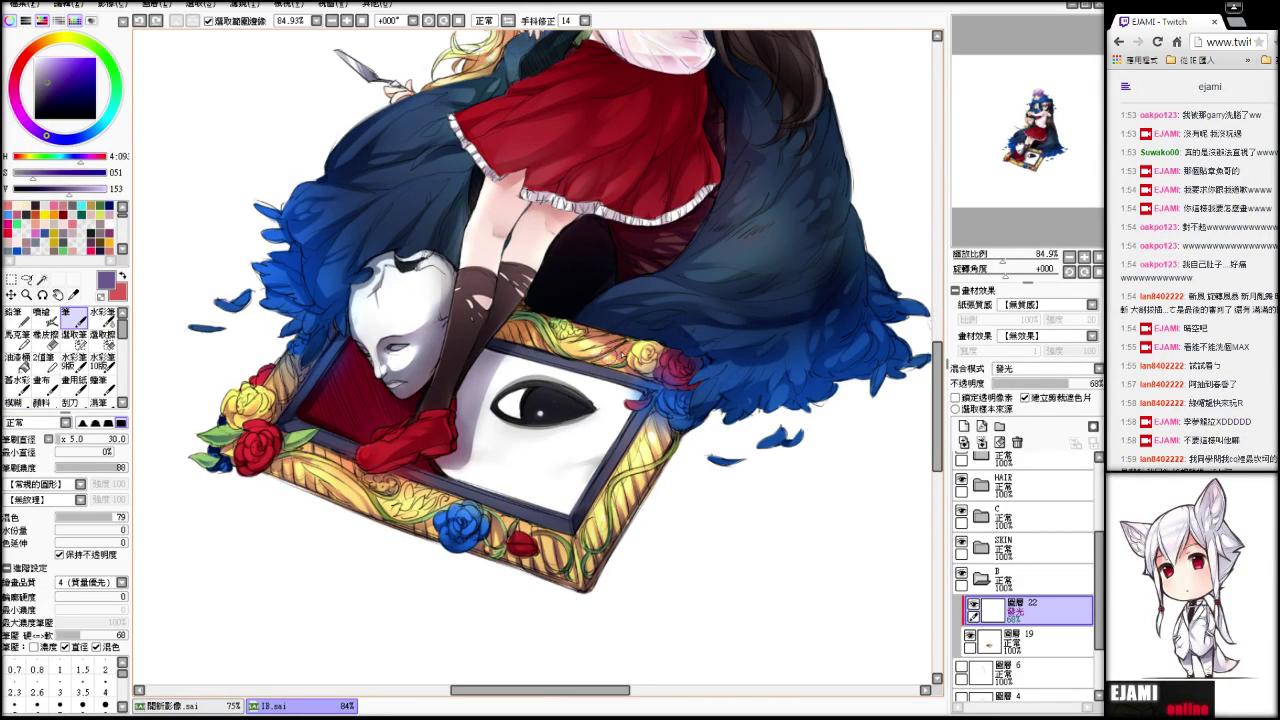
{"action": "key", "text": "r"}
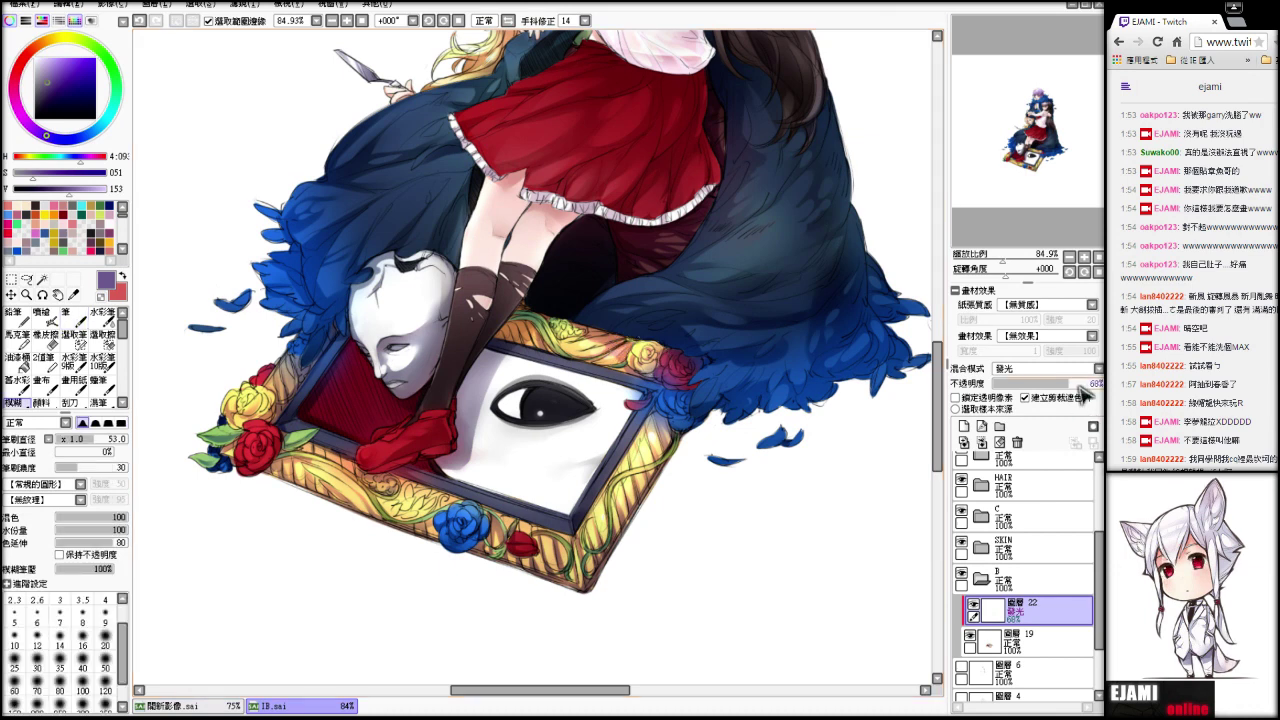
{"action": "left_click_drag", "start_coordinate": [1085, 393], "coordinate": [1082, 386]}
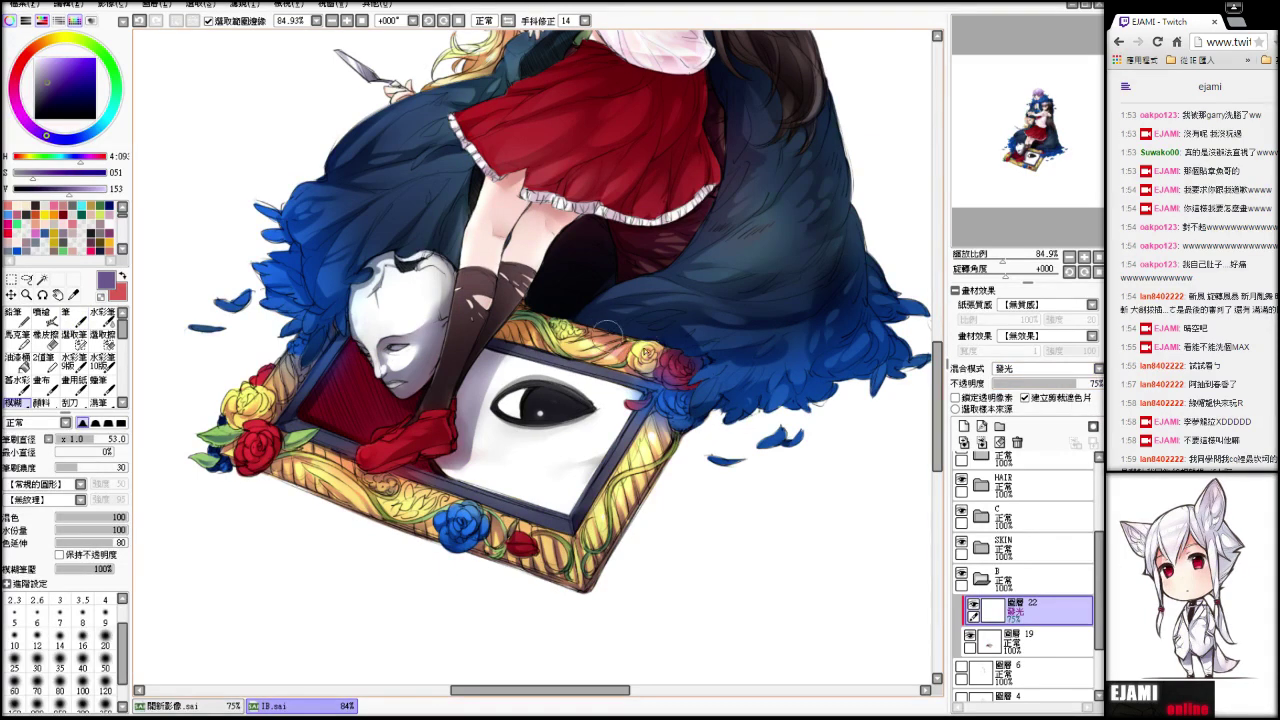
{"action": "key", "text": "b"}
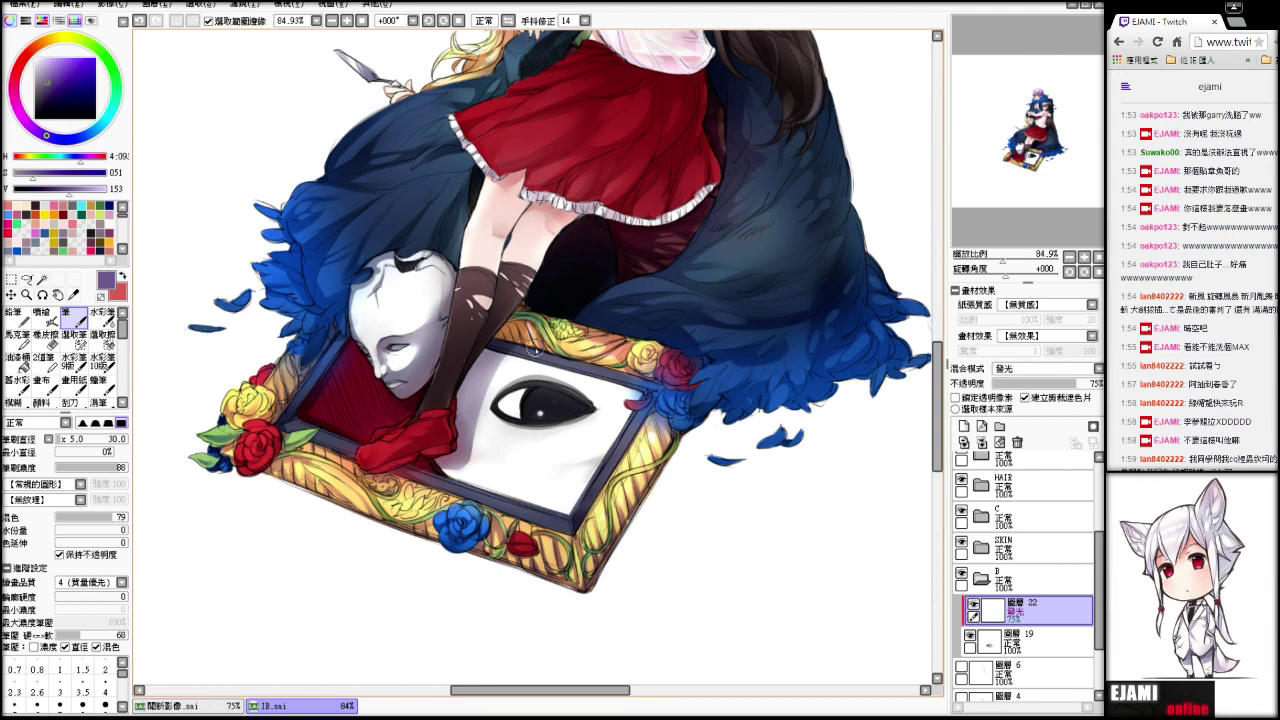
{"action": "key", "text": "r"}
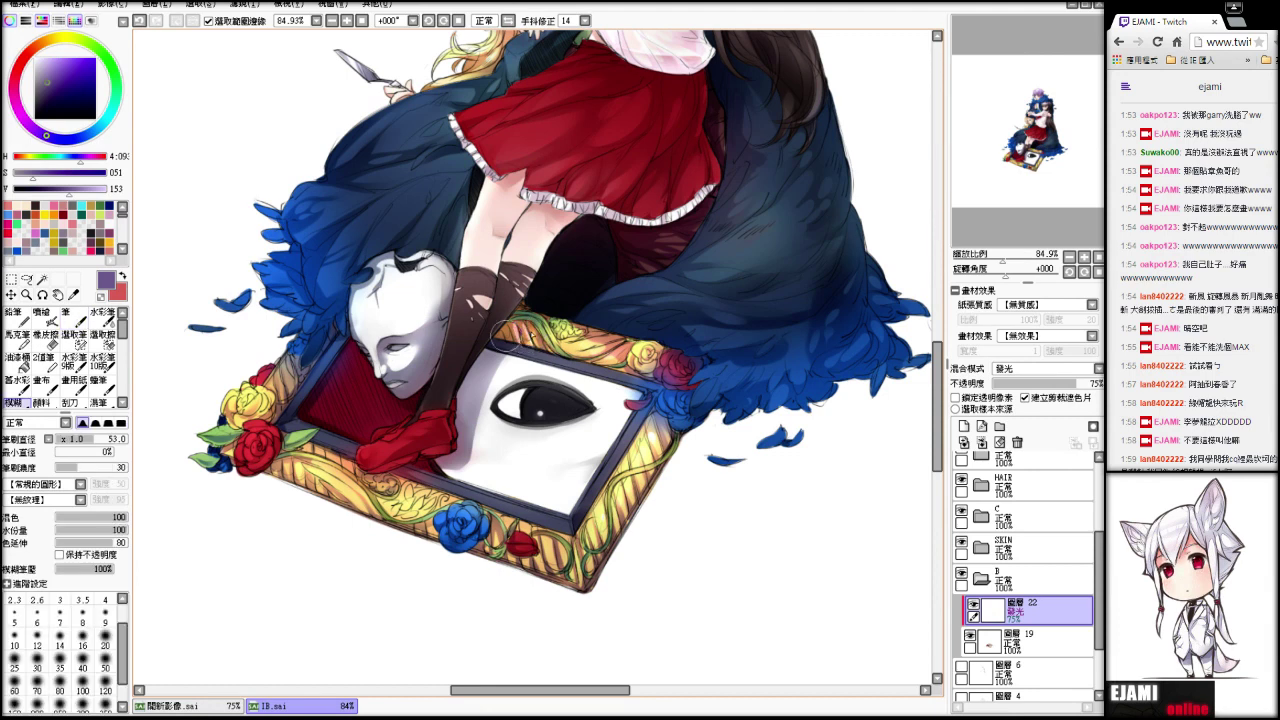
- Brush glowing highlights along the frame's left and lower-left edges at size 30, and soften them with the Blur tool at size 53
{"action": "left_click_drag", "start_coordinate": [1008, 192], "coordinate": [993, 190]}
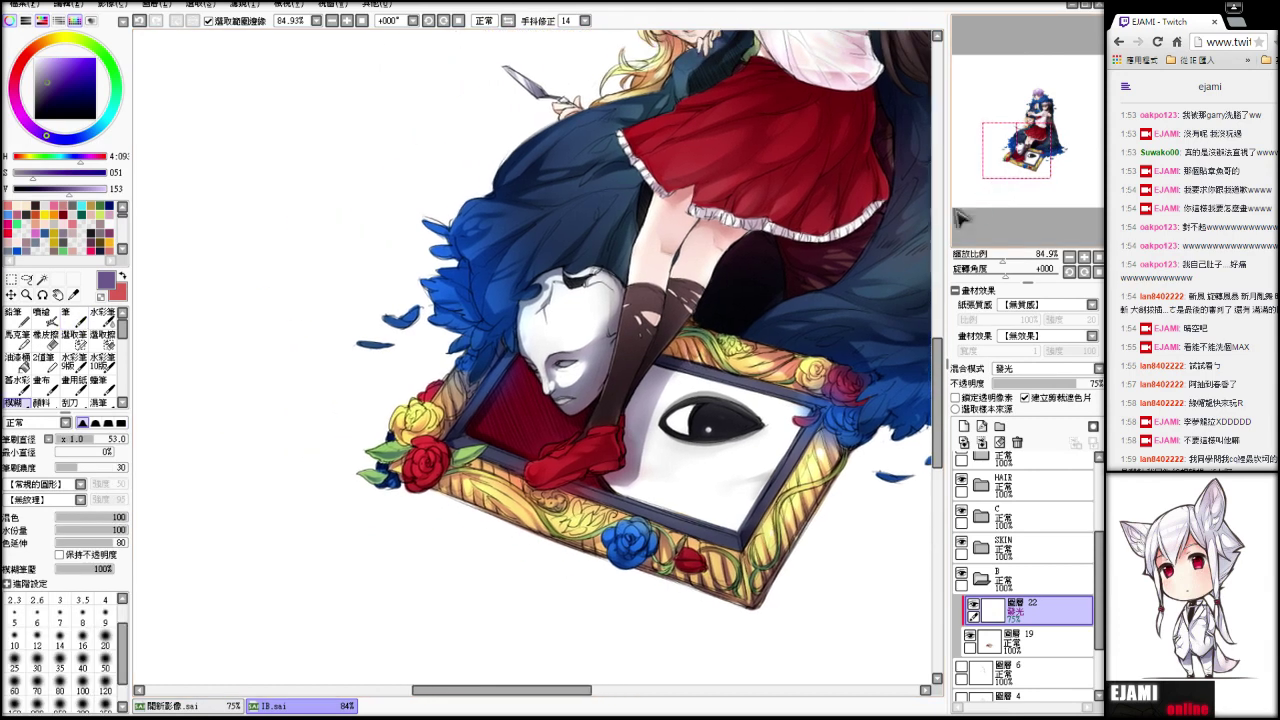
{"action": "key", "text": "b"}
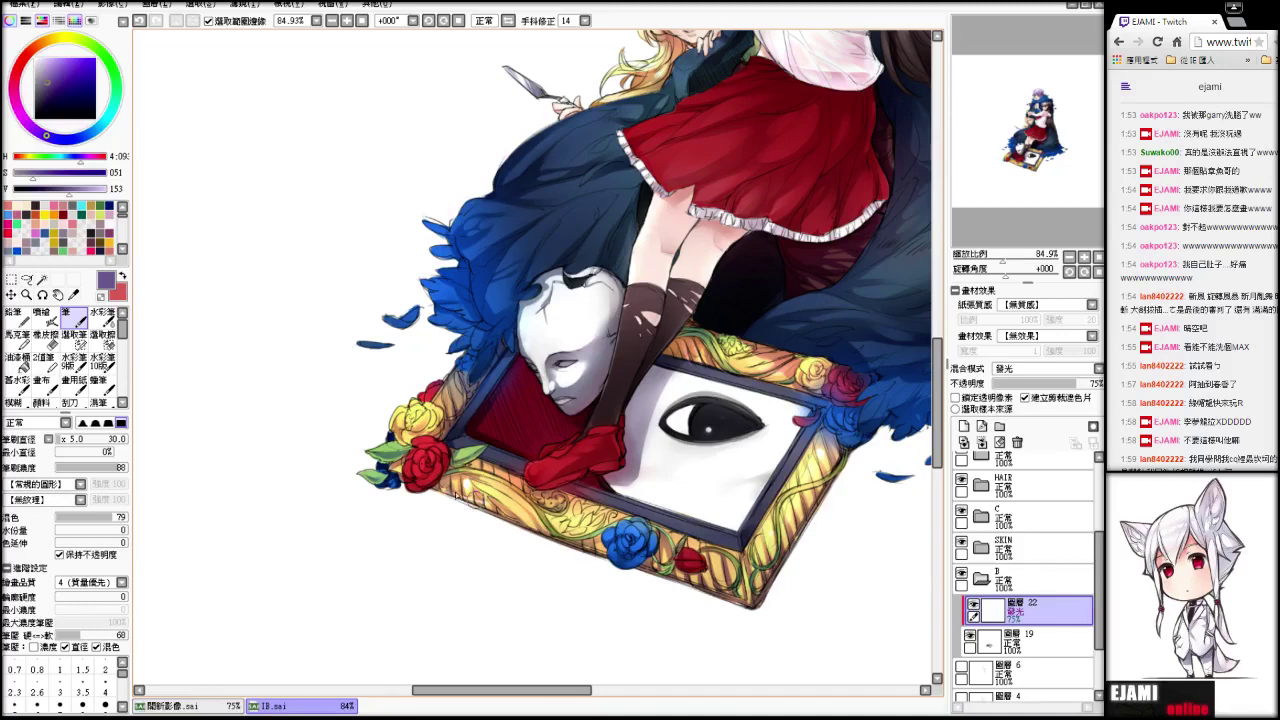
{"action": "key", "text": "r"}
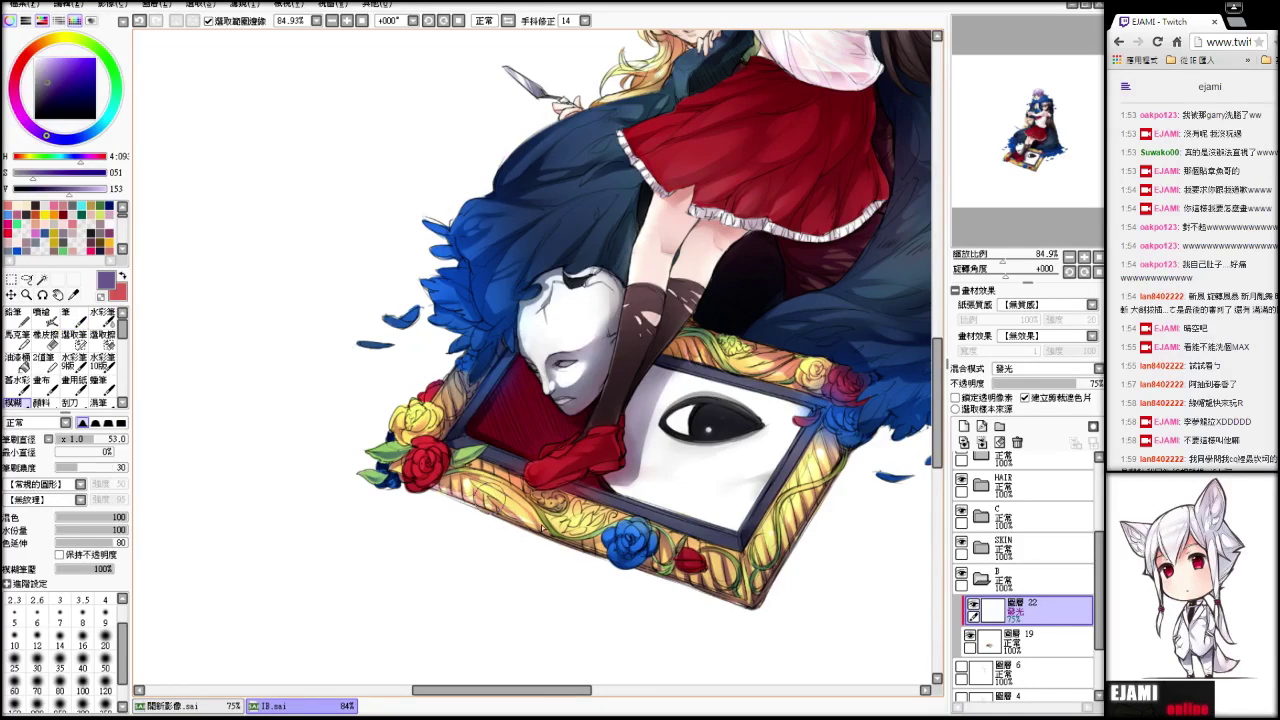
{"action": "key", "text": "b"}
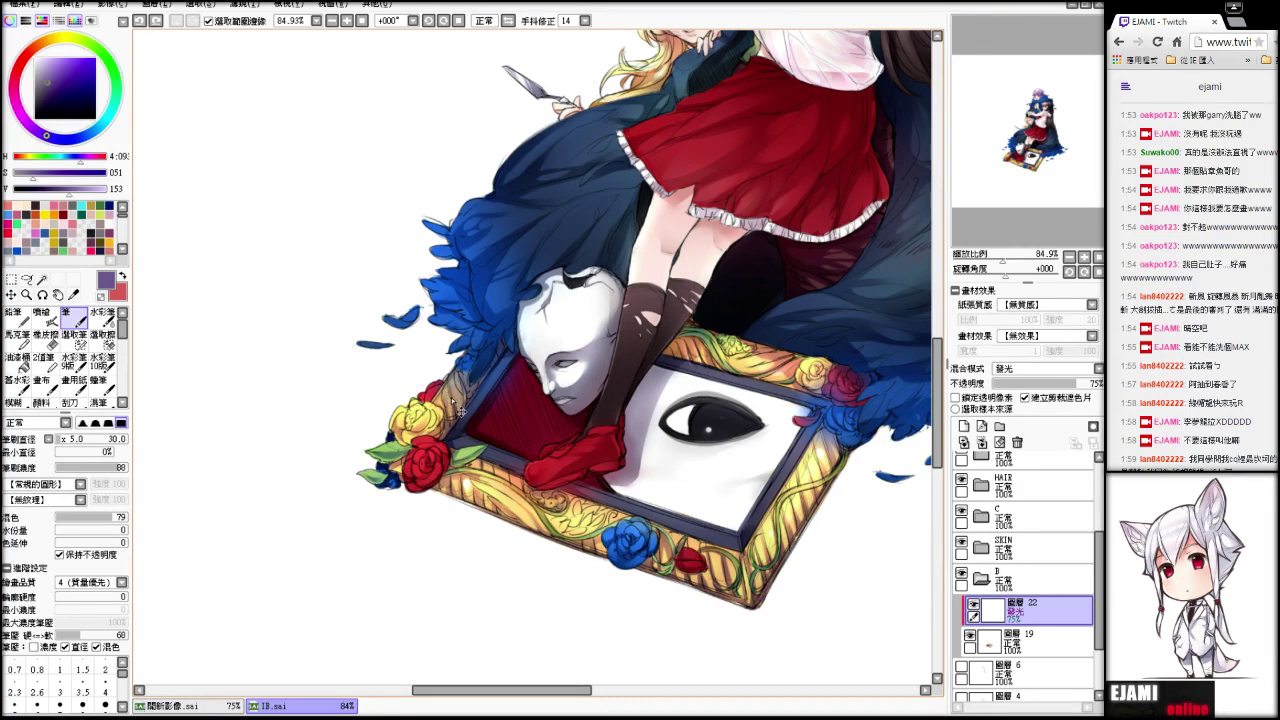
{"action": "left_click", "coordinate": [17, 402]}
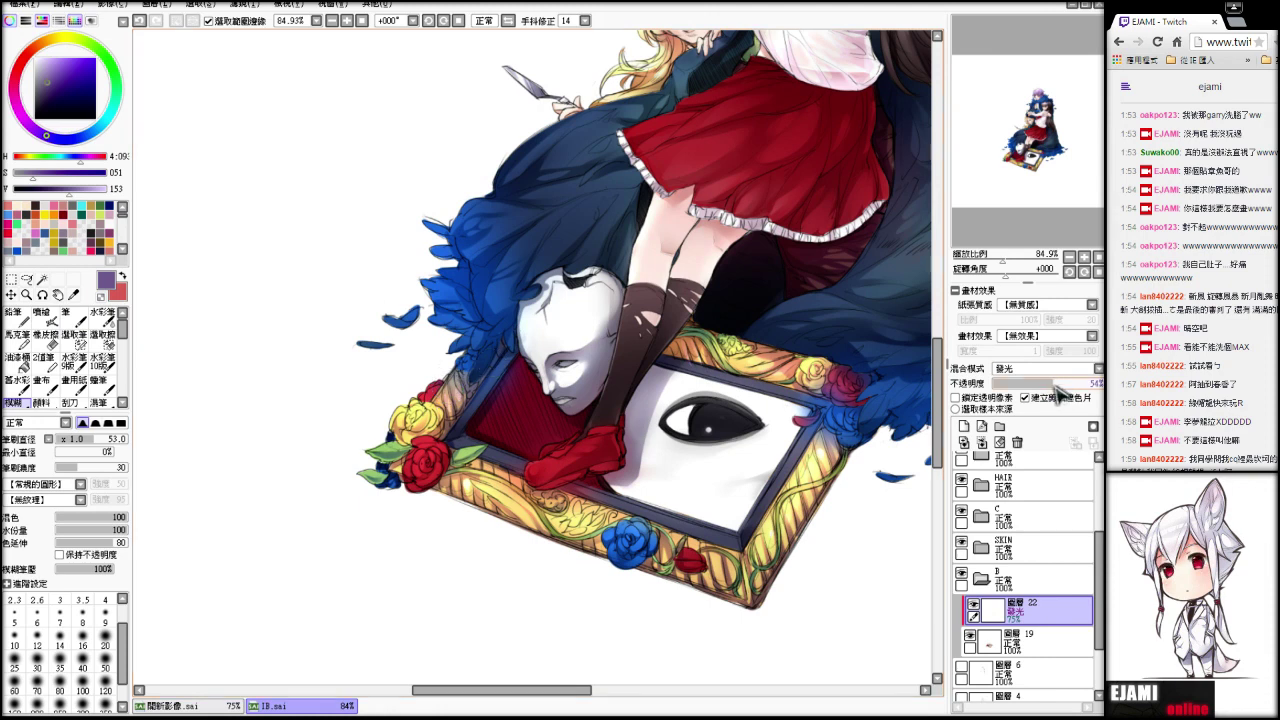
- Merge layer 22 into layer 19 at about 54% opacity, and add a new clipped layer above it
{"action": "left_click", "coordinate": [982, 442]}
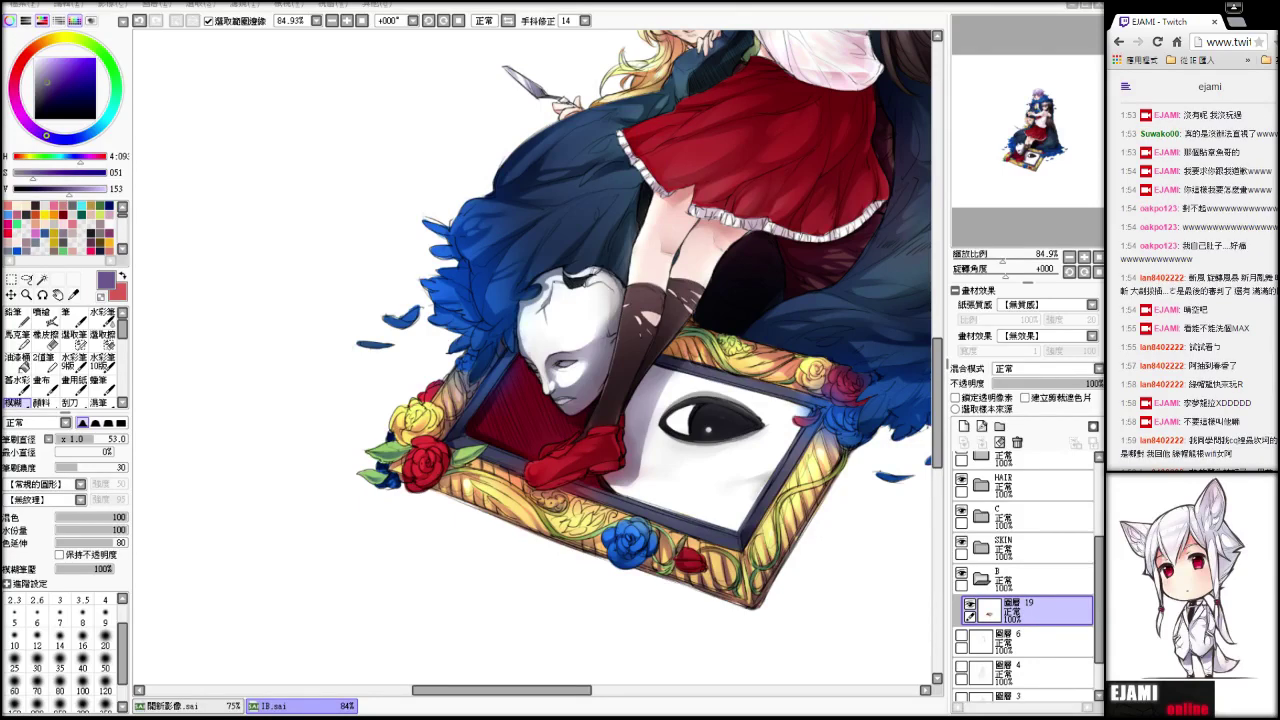
{"action": "left_click", "coordinate": [964, 426]}
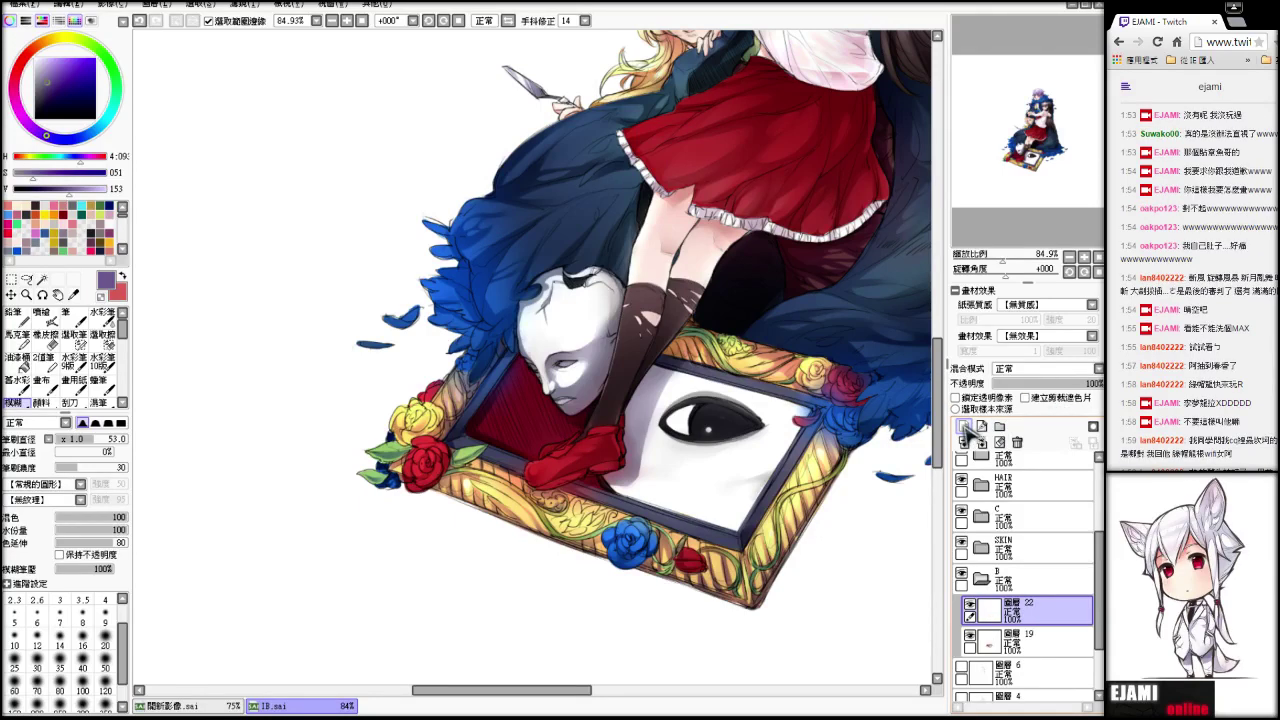
{"action": "left_click", "coordinate": [1025, 397]}
- Pick a bright yellow based on the frame's gold and airbrush it along the frame's right and lower edges at size 74
{"action": "key", "text": "alt"}
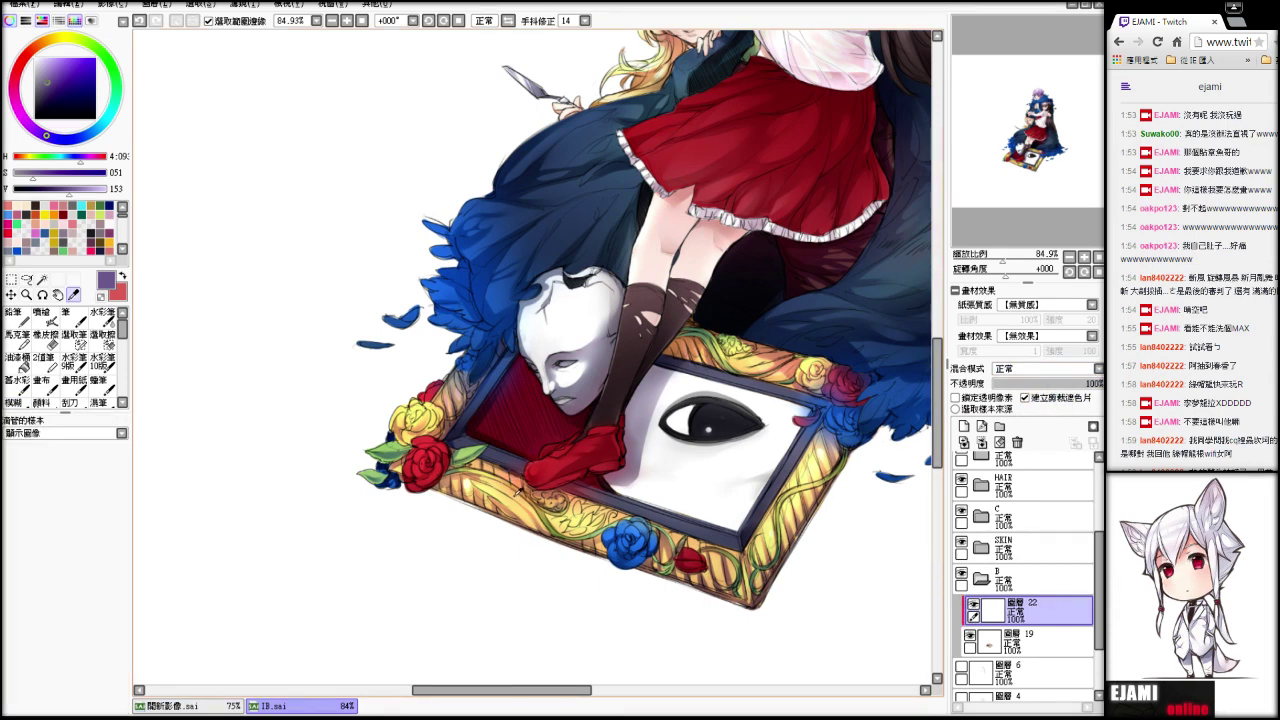
{"action": "left_click_drag", "start_coordinate": [512, 489], "coordinate": [497, 482]}
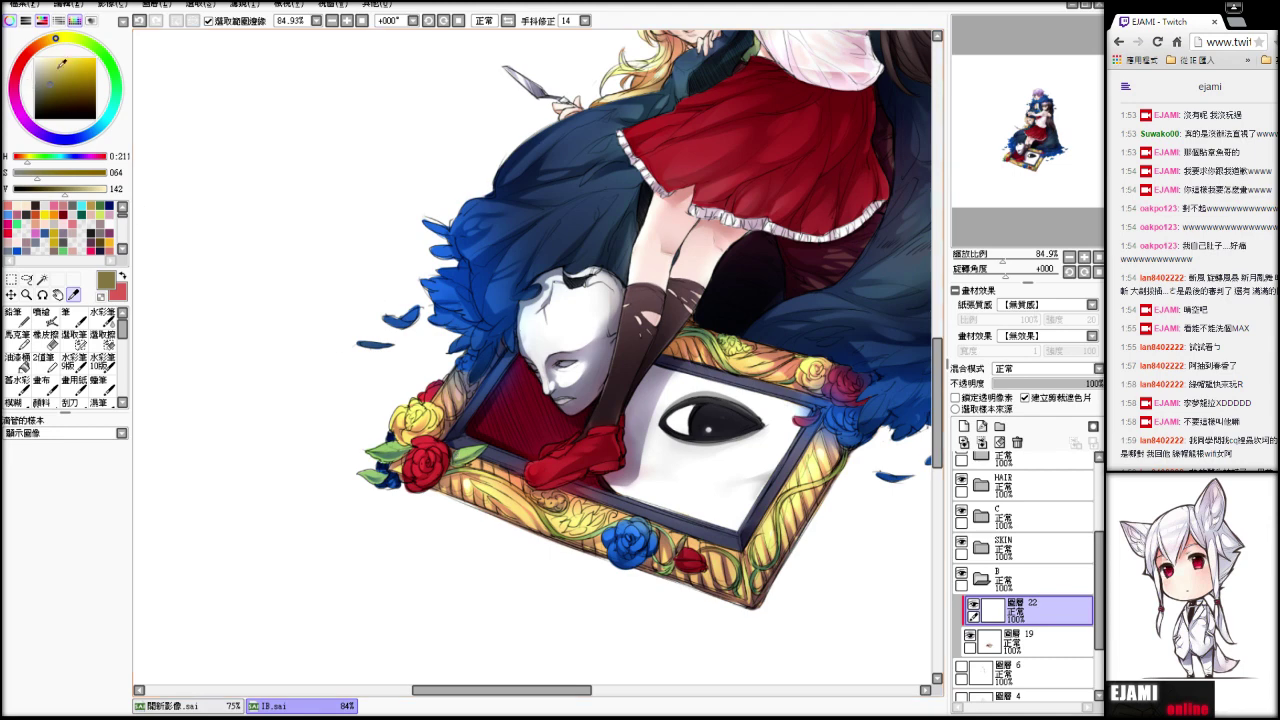
{"action": "left_click", "coordinate": [70, 59]}
{"action": "left_click", "coordinate": [45, 317]}
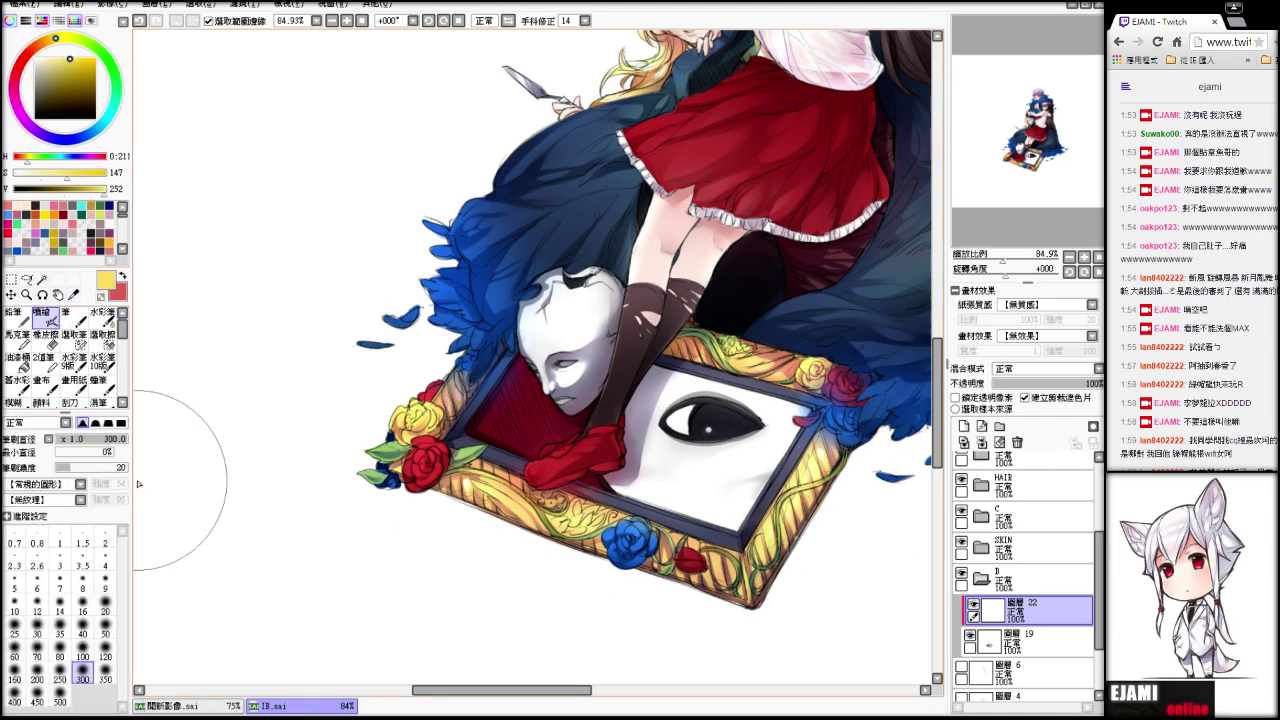
{"action": "left_click_drag", "start_coordinate": [120, 438], "coordinate": [96, 438]}
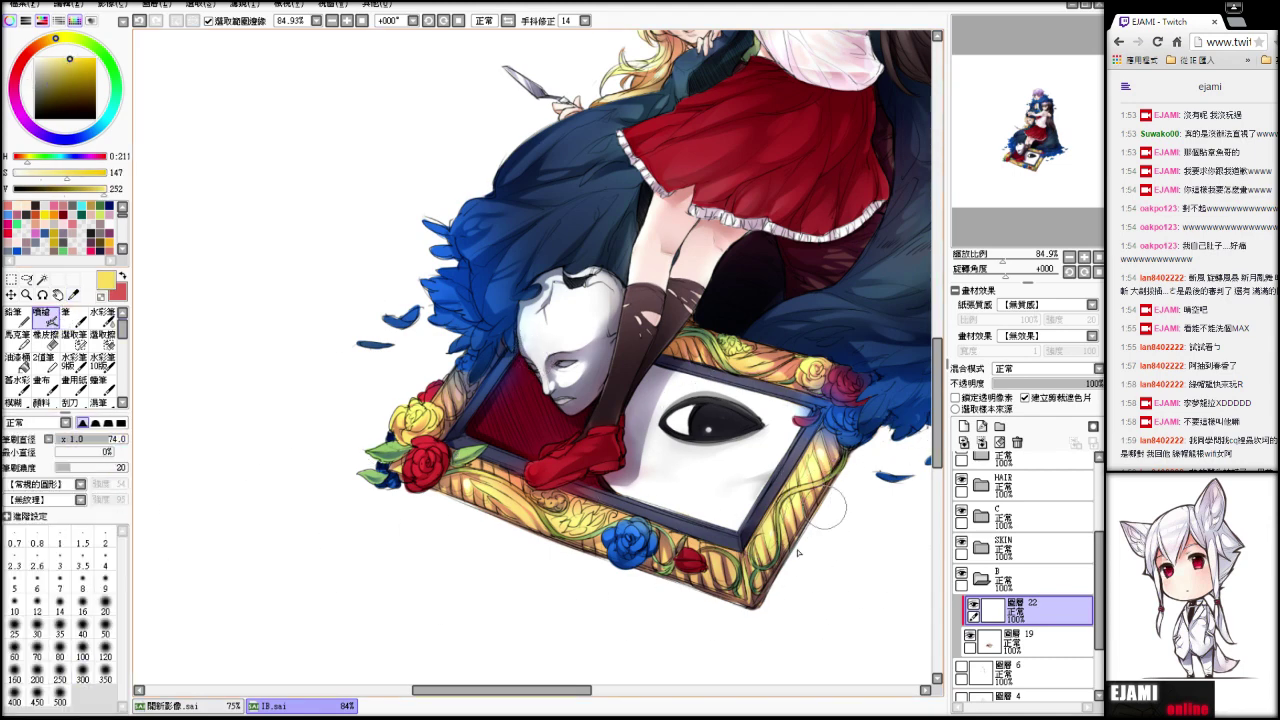
{"action": "mouse_move", "coordinate": [826, 508]}
{"action": "left_mouse_down"}
{"action": "mouse_move", "coordinate": [828, 477]}
{"action": "mouse_move", "coordinate": [786, 552]}
{"action": "mouse_move", "coordinate": [803, 536]}
{"action": "left_mouse_up"}
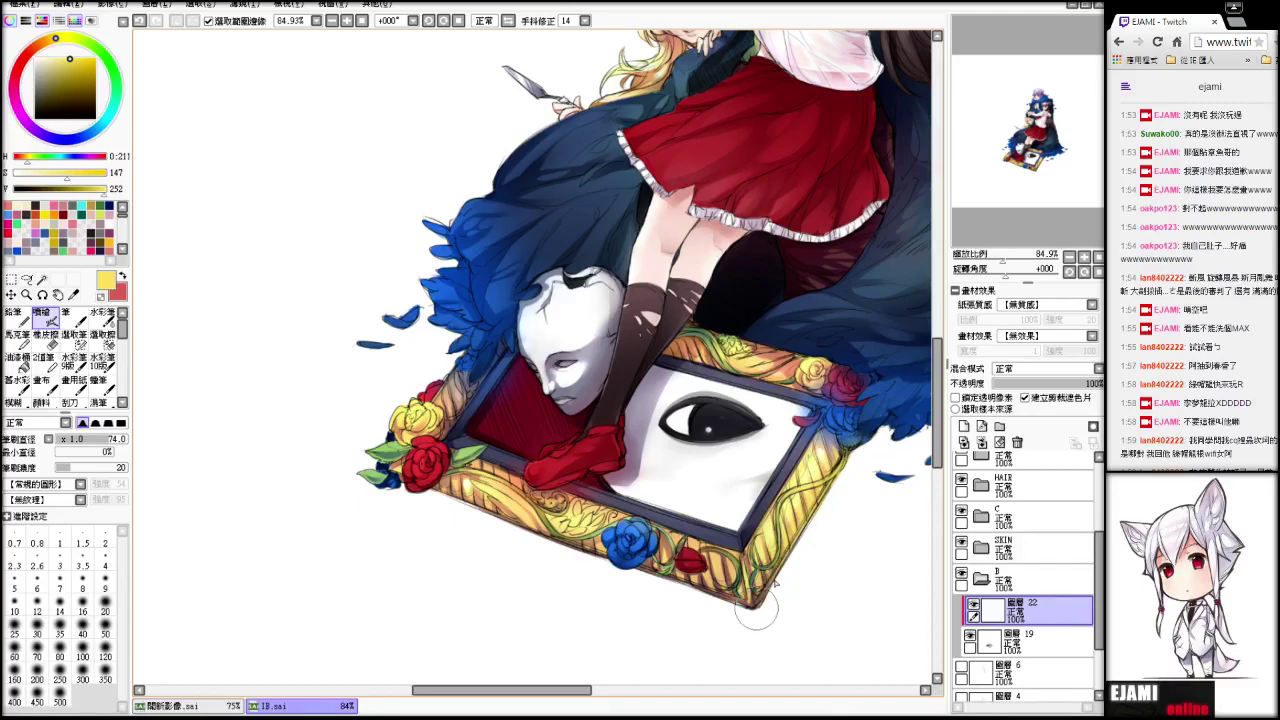
{"action": "mouse_move", "coordinate": [756, 609]}
{"action": "left_mouse_down"}
{"action": "mouse_move", "coordinate": [778, 598]}
{"action": "mouse_move", "coordinate": [718, 613]}
{"action": "mouse_move", "coordinate": [442, 503]}
{"action": "mouse_move", "coordinate": [689, 601]}
{"action": "mouse_move", "coordinate": [613, 576]}
{"action": "left_mouse_up"}
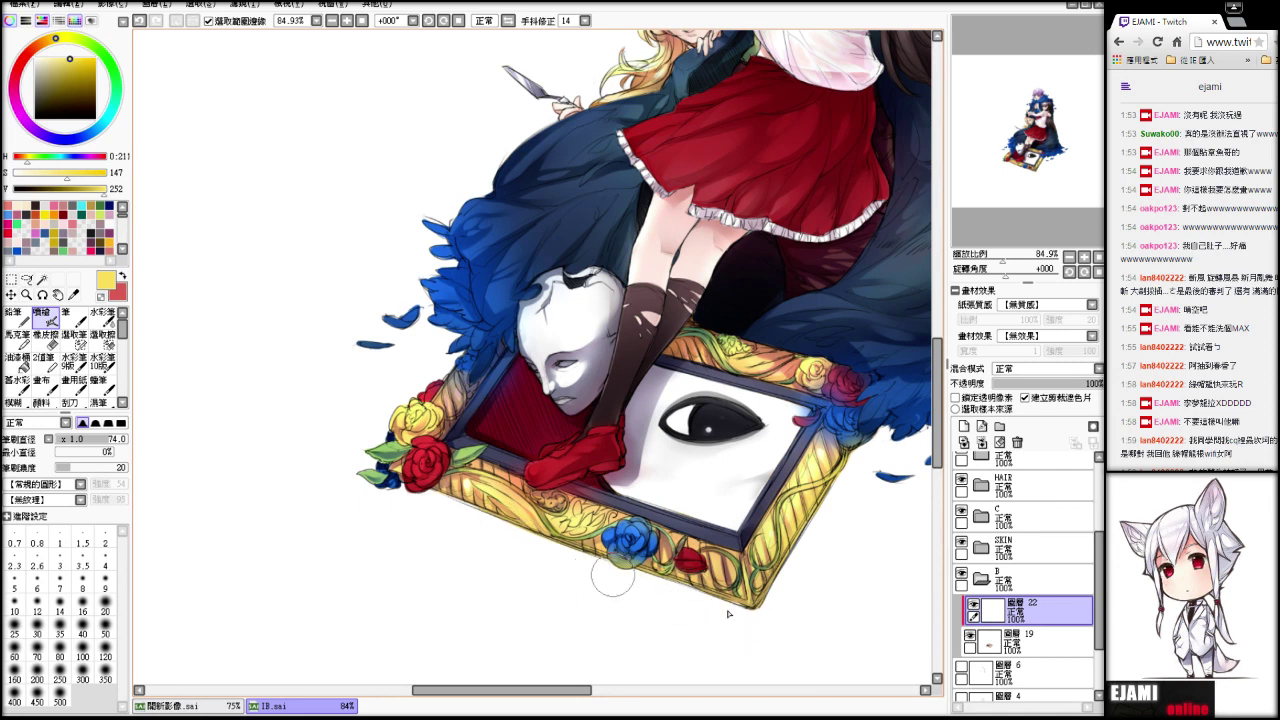
{"action": "key", "text": "e"}
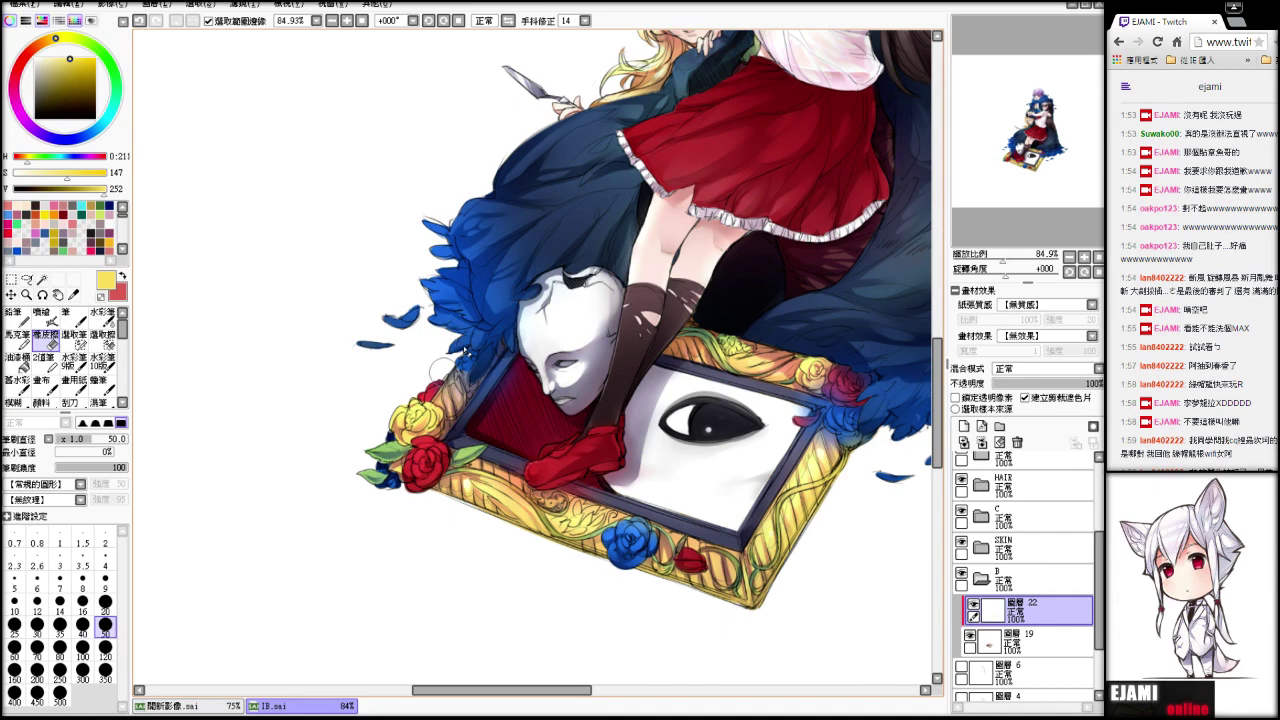
- Adjust the yellow frame glow with a colour filter and 20% opacity, and merge layer 22 into layer 19
{"action": "left_click_drag", "start_coordinate": [1038, 259], "coordinate": [994, 259]}
{"action": "left_click_drag", "start_coordinate": [999, 200], "coordinate": [1003, 198]}
{"action": "left_click", "coordinate": [243, 5]}
{"action": "left_click", "coordinate": [257, 20]}
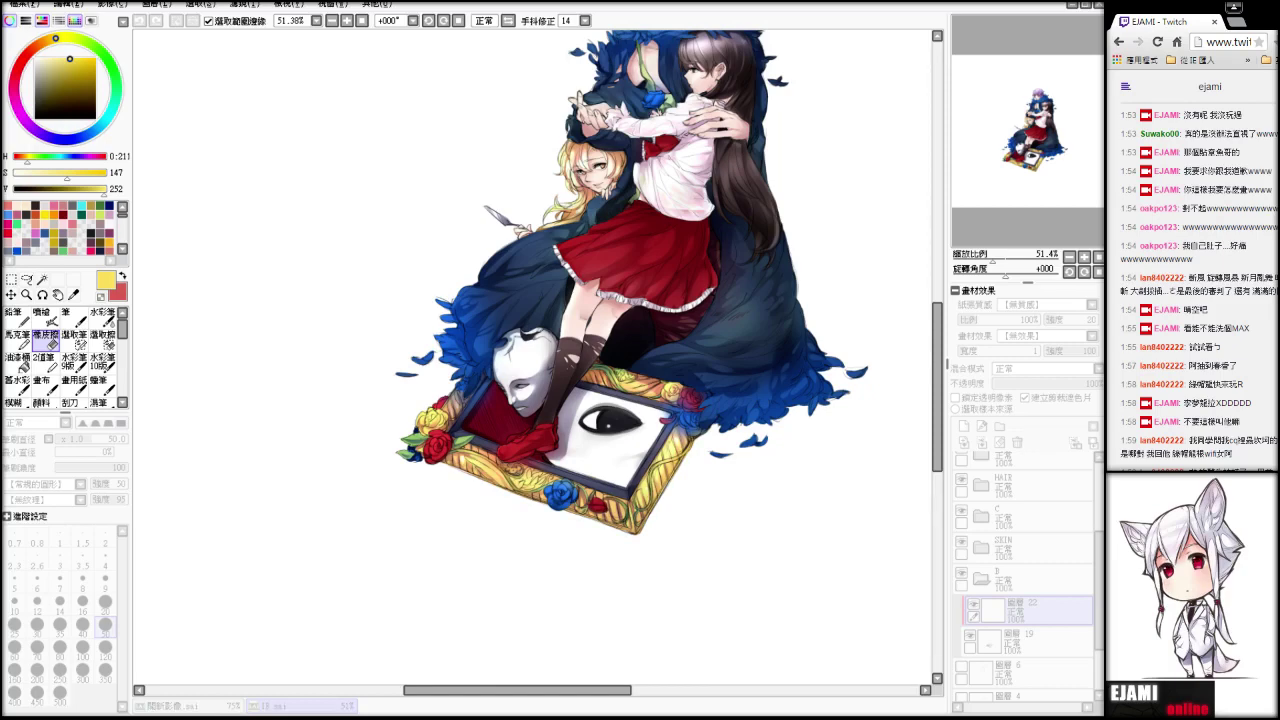
{"action": "left_click_drag", "start_coordinate": [1070, 387], "coordinate": [1015, 402]}
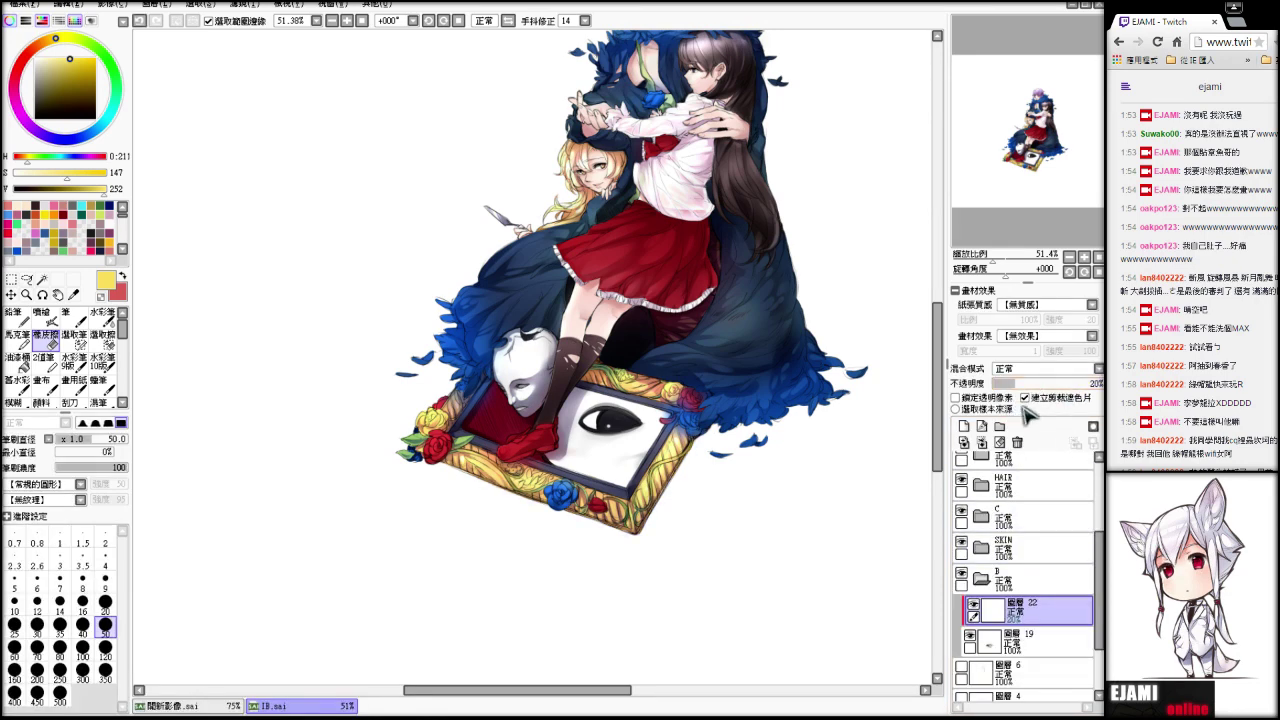
{"action": "left_click", "coordinate": [982, 442]}
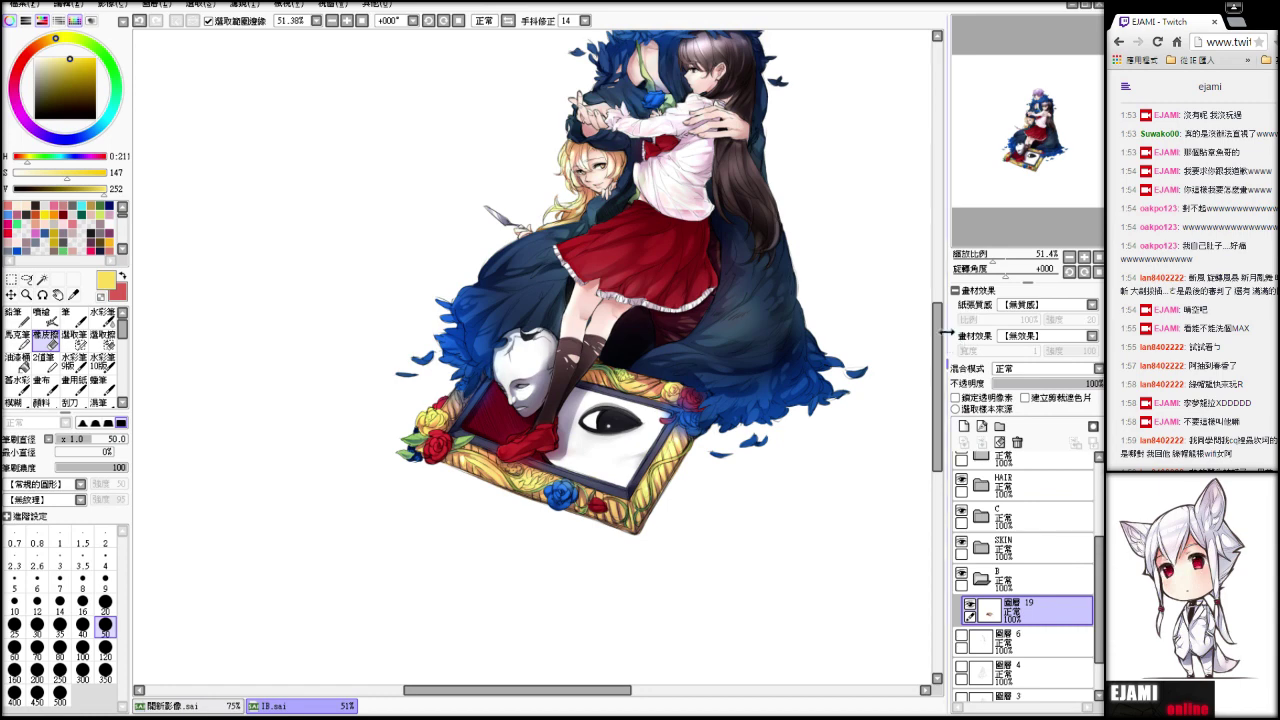
- Collapse the B folder and review the whole illustration, including the central figures up close
{"action": "left_click_drag", "start_coordinate": [1033, 181], "coordinate": [1039, 163]}
{"action": "left_click", "coordinate": [981, 579]}
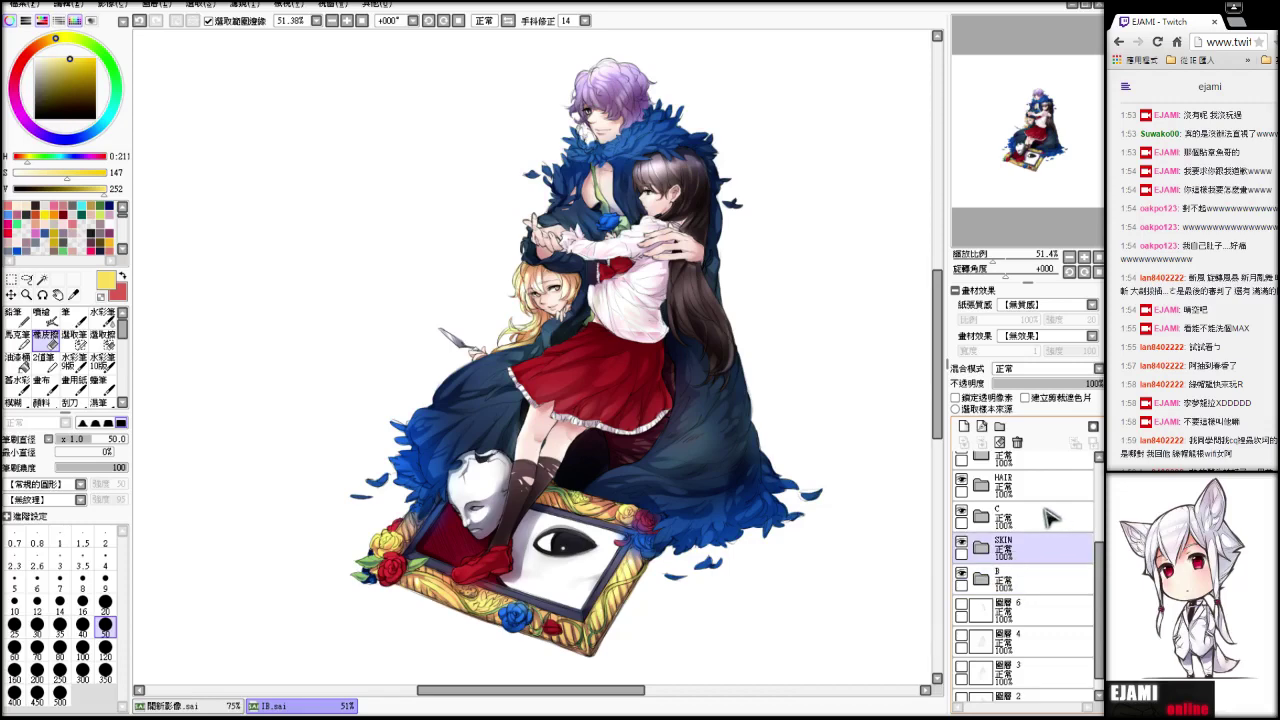
{"action": "left_click_drag", "start_coordinate": [1043, 230], "coordinate": [1040, 215]}
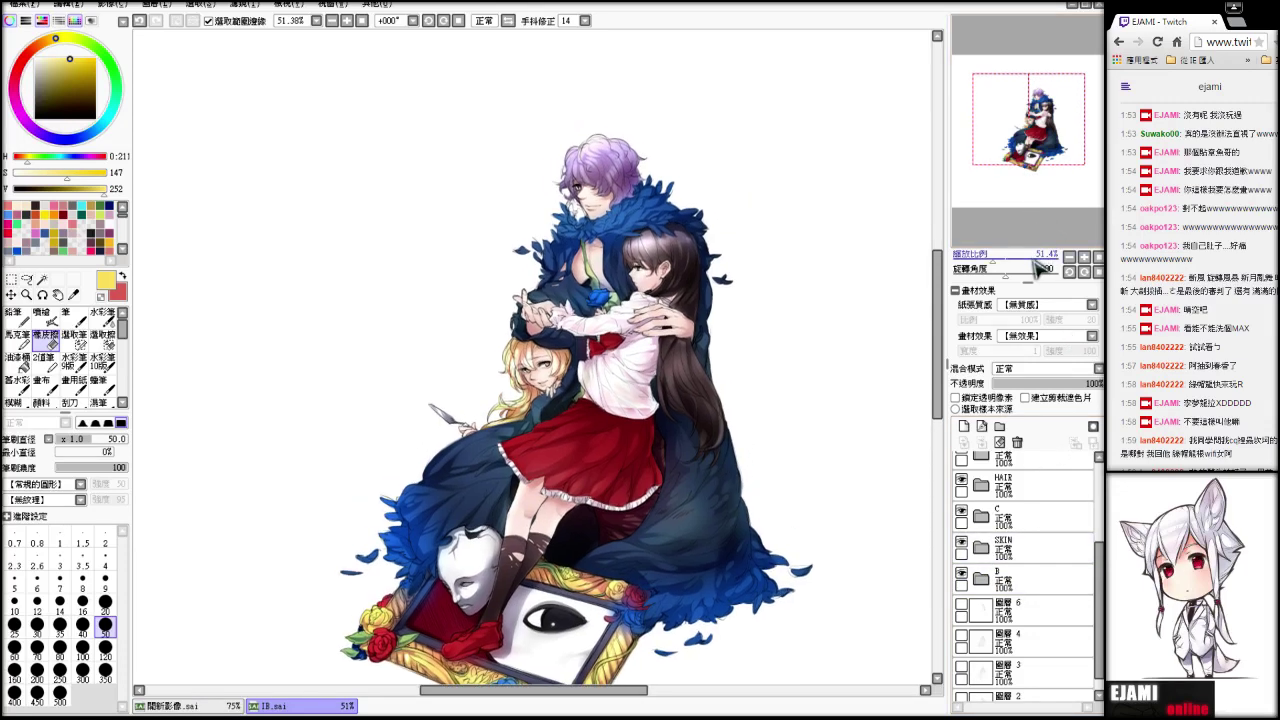
{"action": "left_click_drag", "start_coordinate": [1035, 212], "coordinate": [1030, 218]}
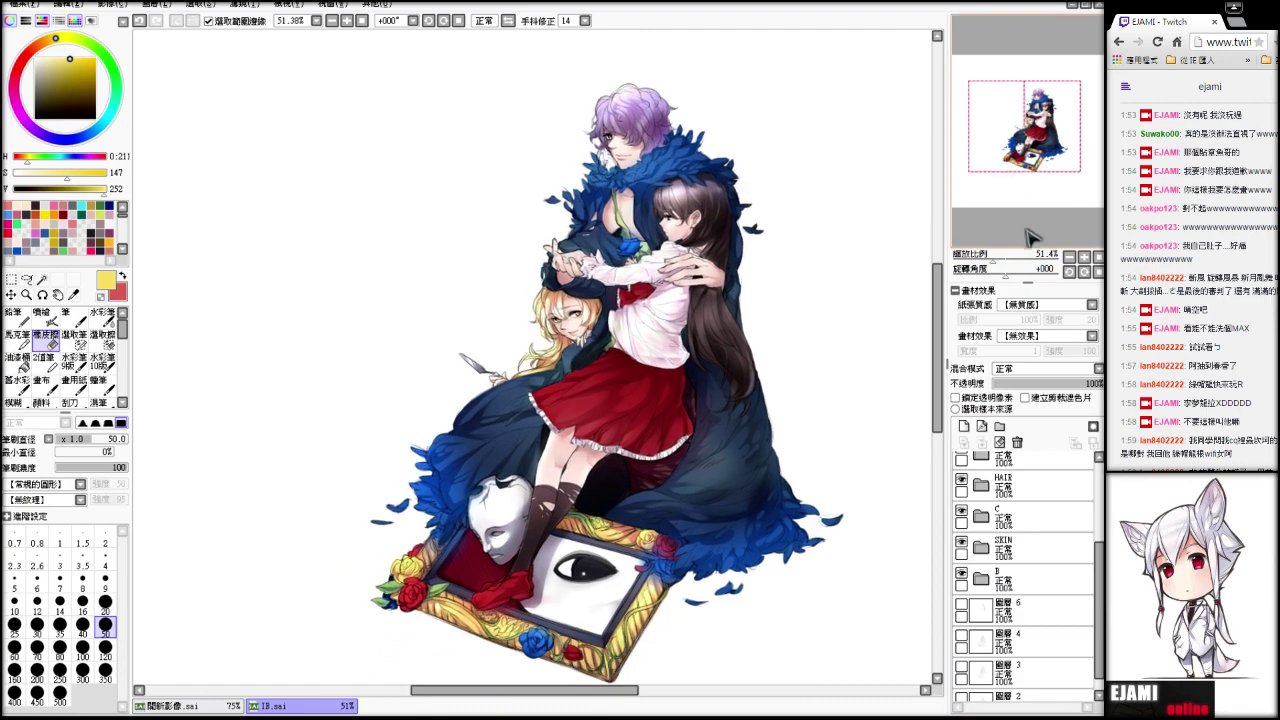
{"action": "left_click_drag", "start_coordinate": [990, 262], "coordinate": [1022, 264]}
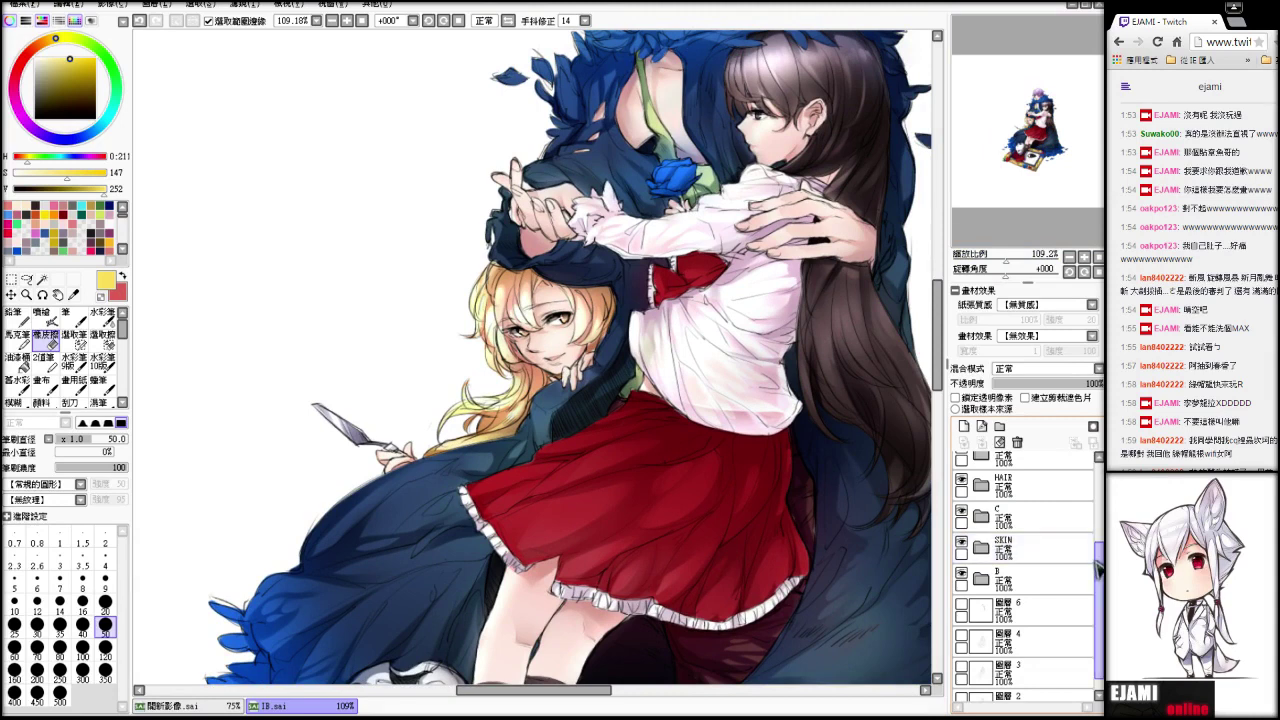
- Expand the HAIR folder and add a new layer clipped to its layer M
{"action": "left_click_drag", "start_coordinate": [1098, 568], "coordinate": [1098, 545]}
{"action": "left_click", "coordinate": [1030, 525]}
{"action": "left_click", "coordinate": [982, 556]}
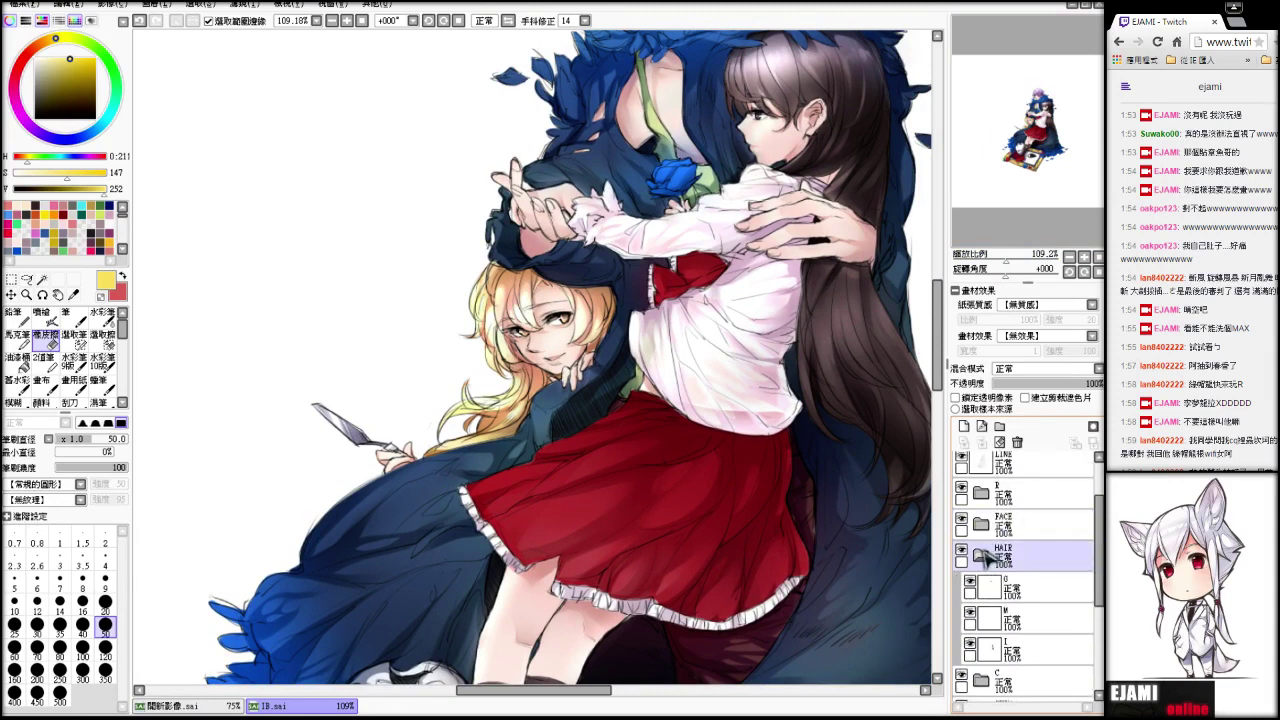
{"action": "left_click", "coordinate": [965, 427]}
{"action": "left_click", "coordinate": [1000, 493]}
{"action": "left_click", "coordinate": [982, 465]}
{"action": "left_click", "coordinate": [982, 493]}
{"action": "left_click", "coordinate": [1010, 525]}
{"action": "left_click", "coordinate": [1030, 558]}
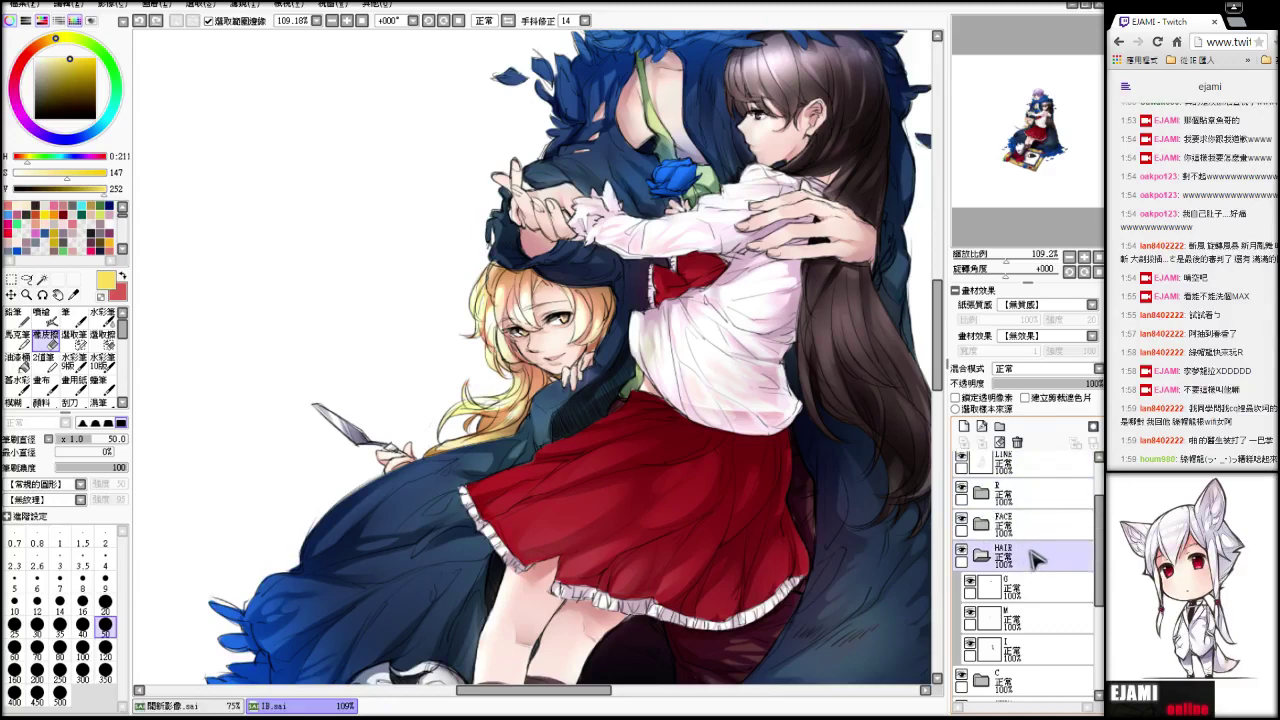
{"action": "left_click", "coordinate": [1014, 619]}
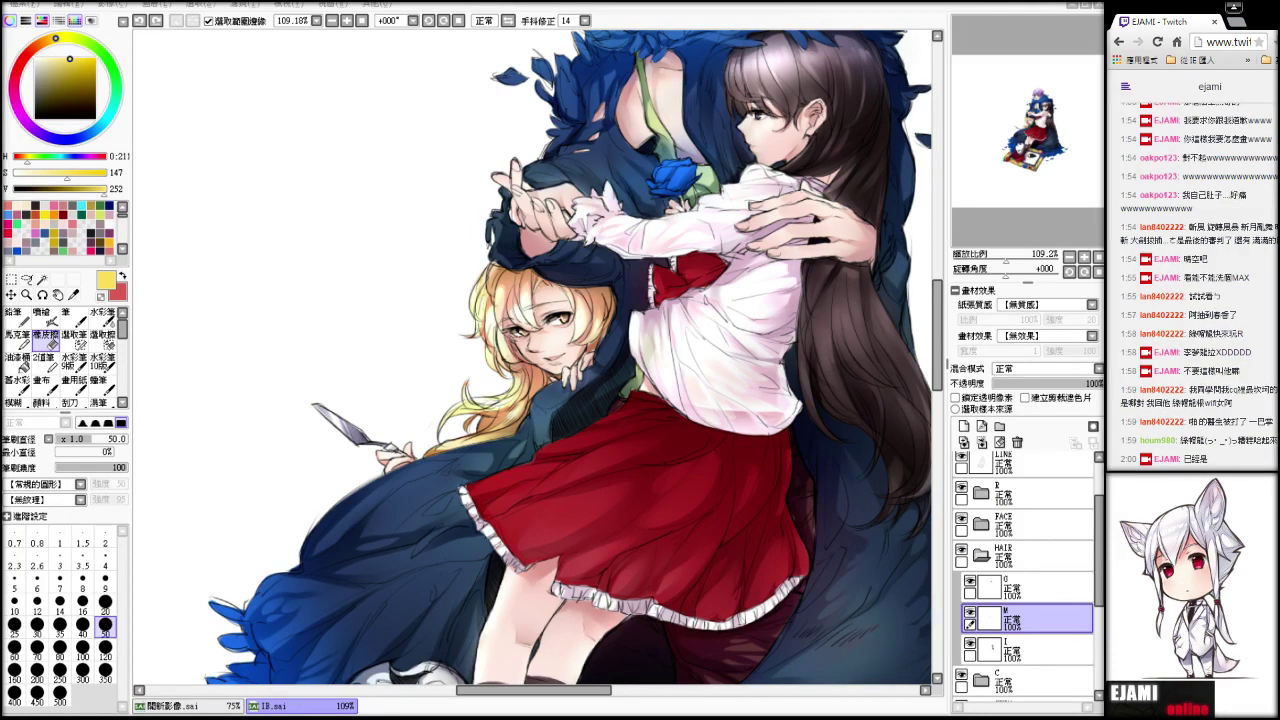
{"action": "left_click", "coordinate": [964, 426]}
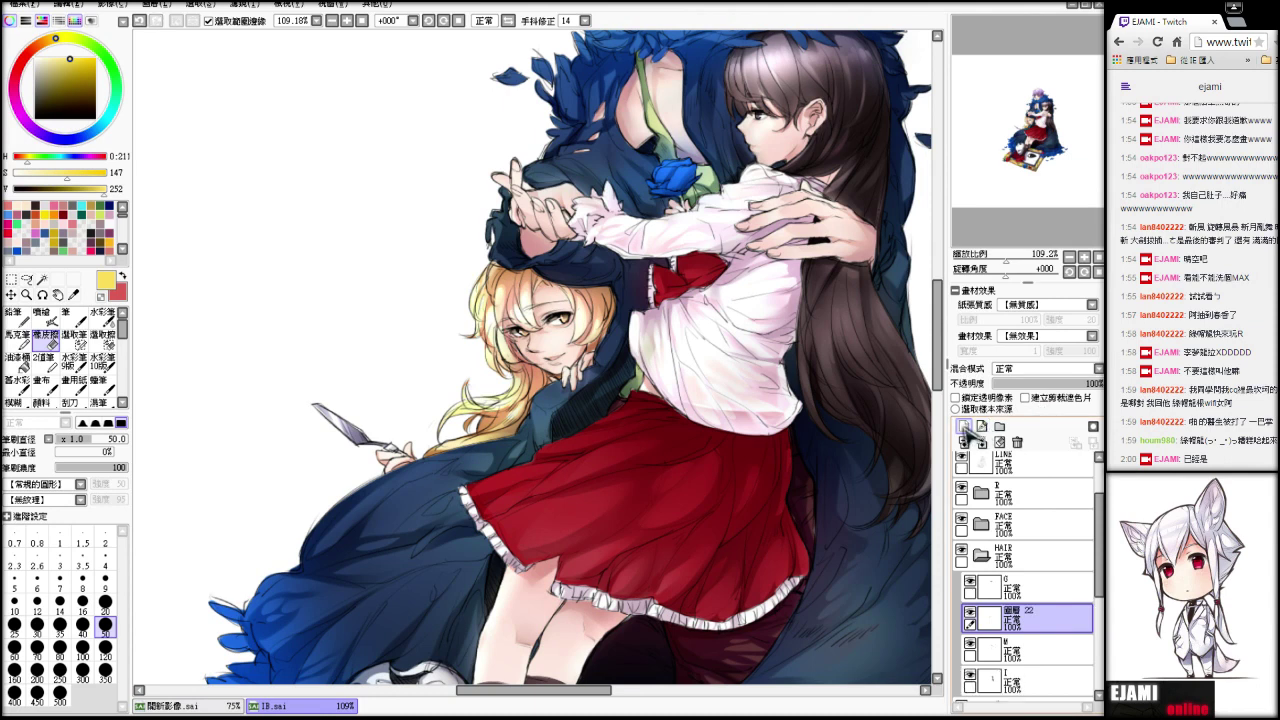
{"action": "left_click", "coordinate": [1025, 397]}
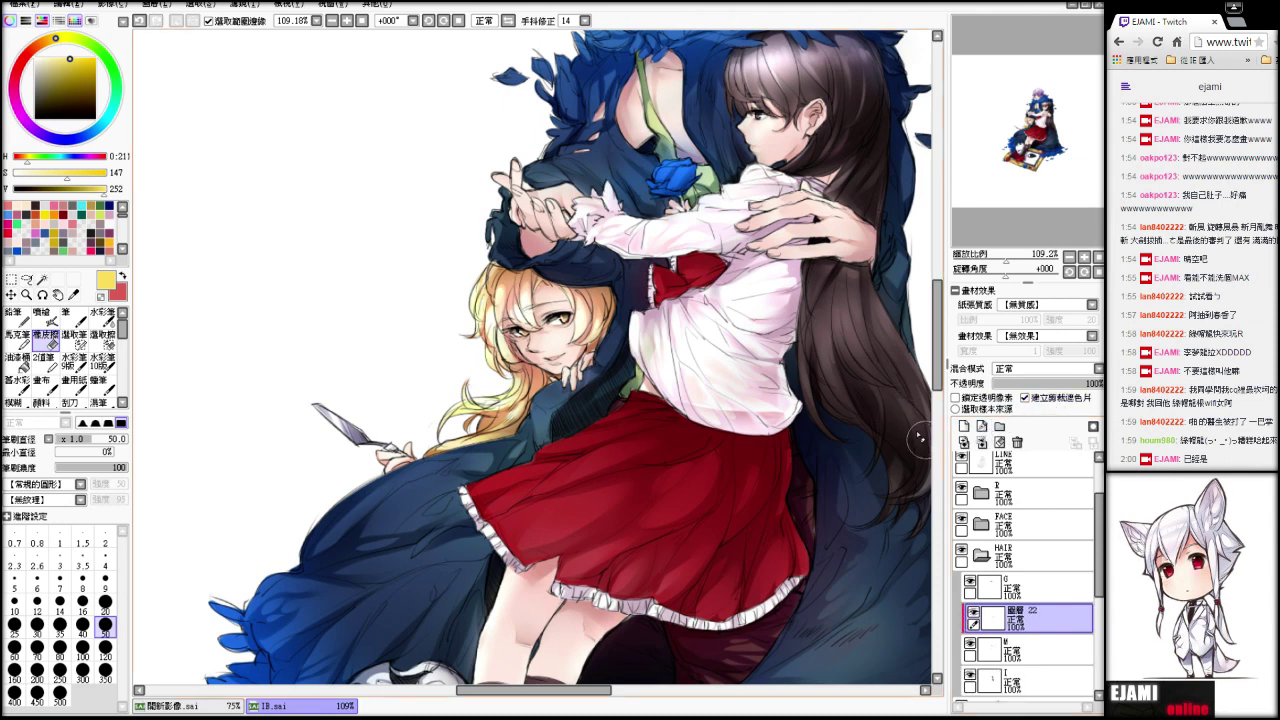
- Airbrush a dark blue tint sampled from the sleeve above the blonde hair at size 74, and merge layer 22 into the HAIR folder's layer M
{"action": "left_click", "coordinate": [554, 276], "text": "alt"}
{"action": "left_click", "coordinate": [42, 317]}
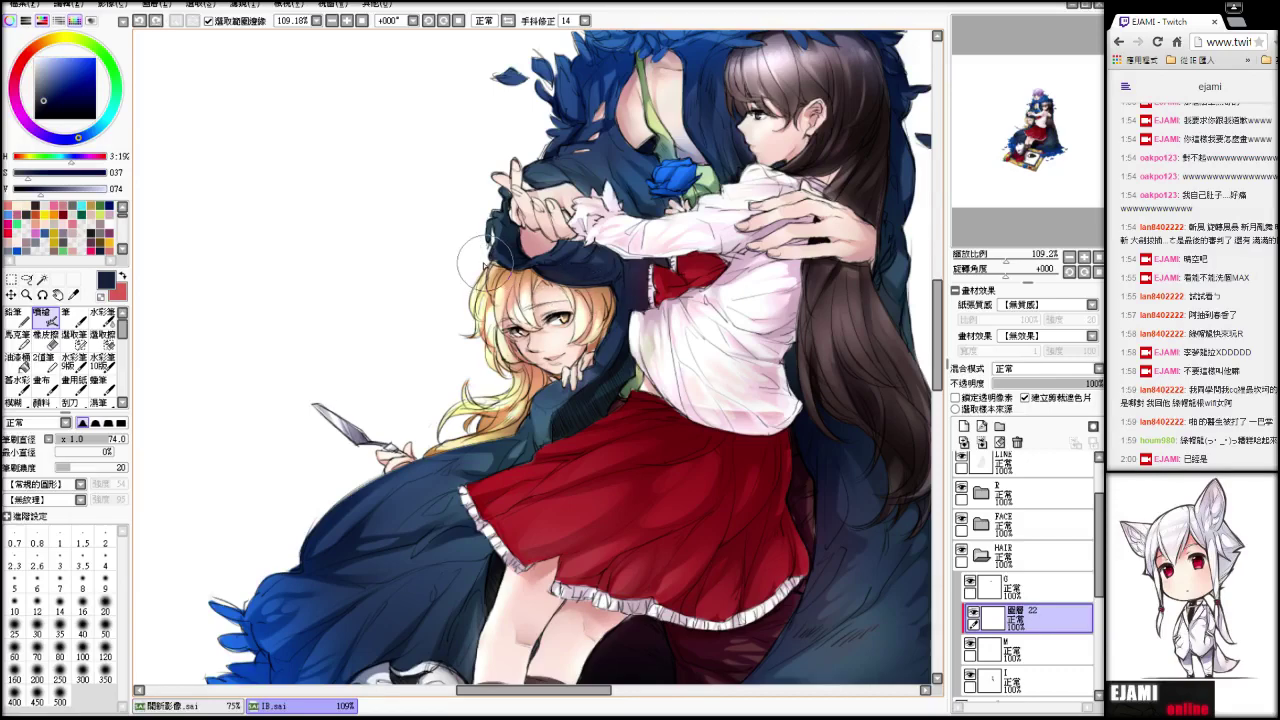
{"action": "left_click_drag", "start_coordinate": [1052, 256], "coordinate": [1004, 269]}
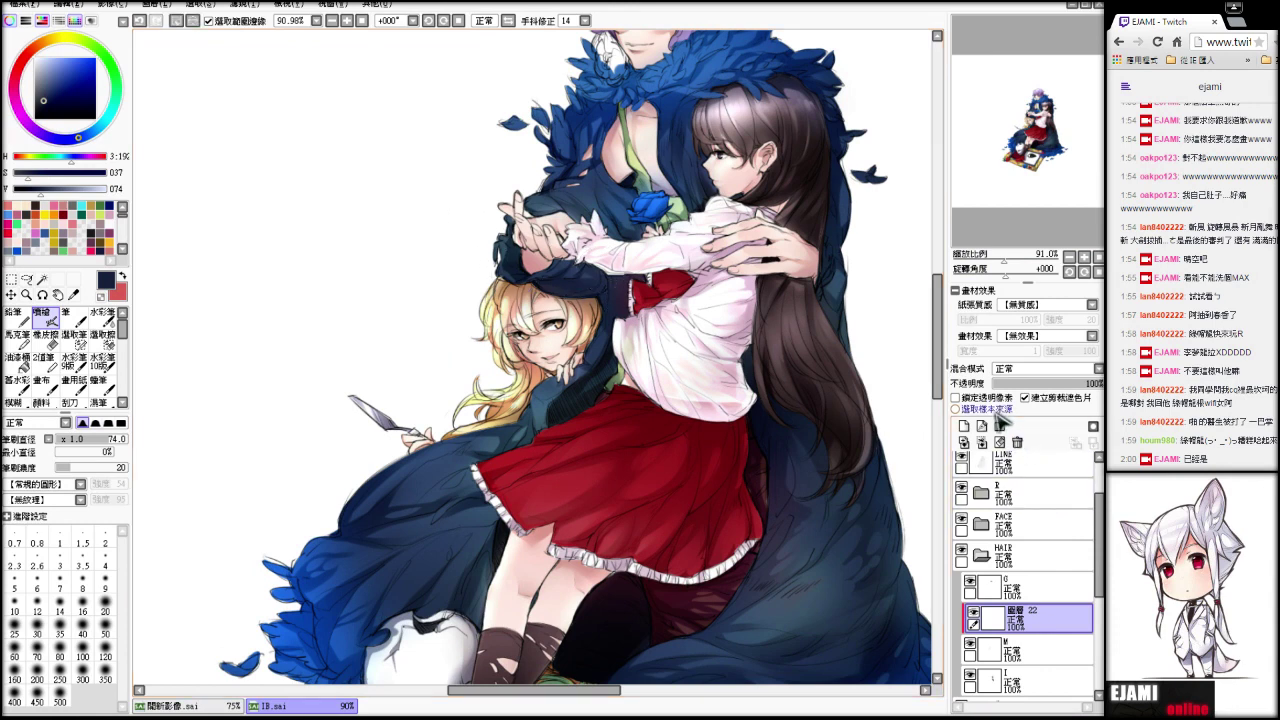
{"action": "left_click", "coordinate": [982, 441]}
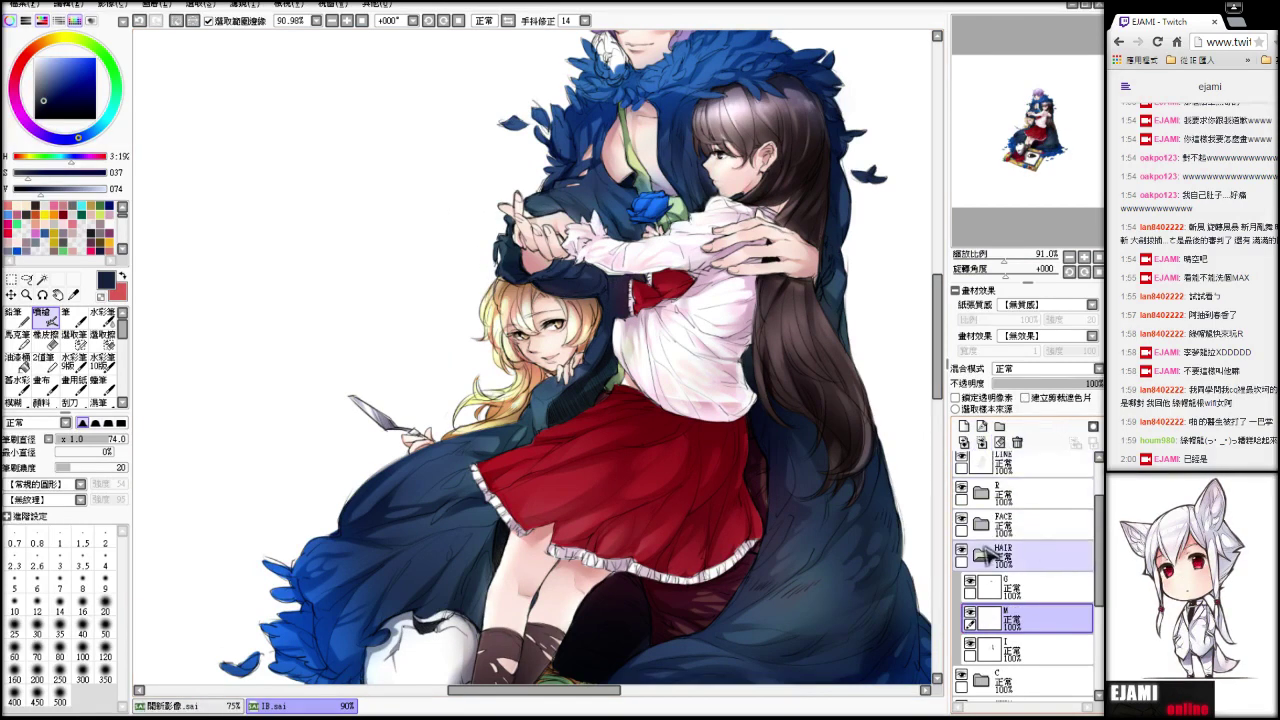
- Collapse the HAIR folder, and add a new layer clipped to layer M inside the SKIN folder
{"action": "left_click", "coordinate": [983, 553]}
{"action": "left_click", "coordinate": [984, 524]}
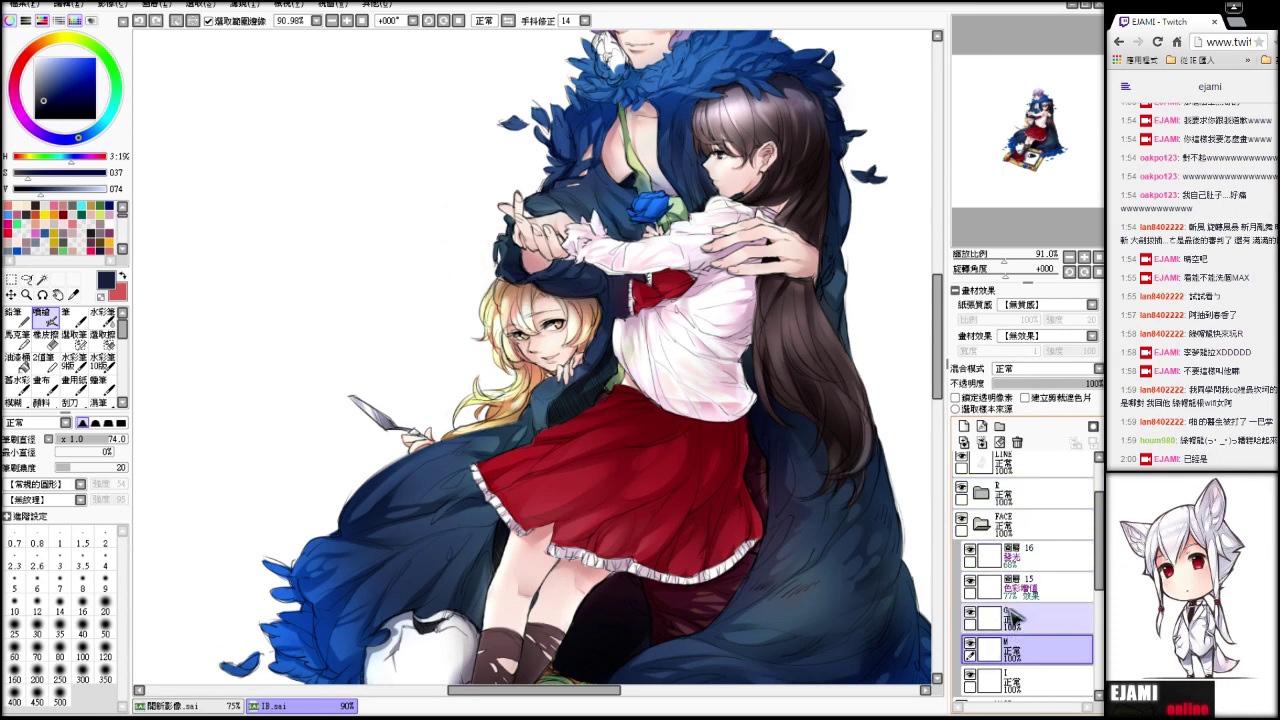
{"action": "left_click", "coordinate": [982, 524]}
{"action": "scroll", "coordinate": [1100, 537], "scroll_direction": "down", "scroll_amount": 3}
{"action": "left_click", "coordinate": [982, 541]}
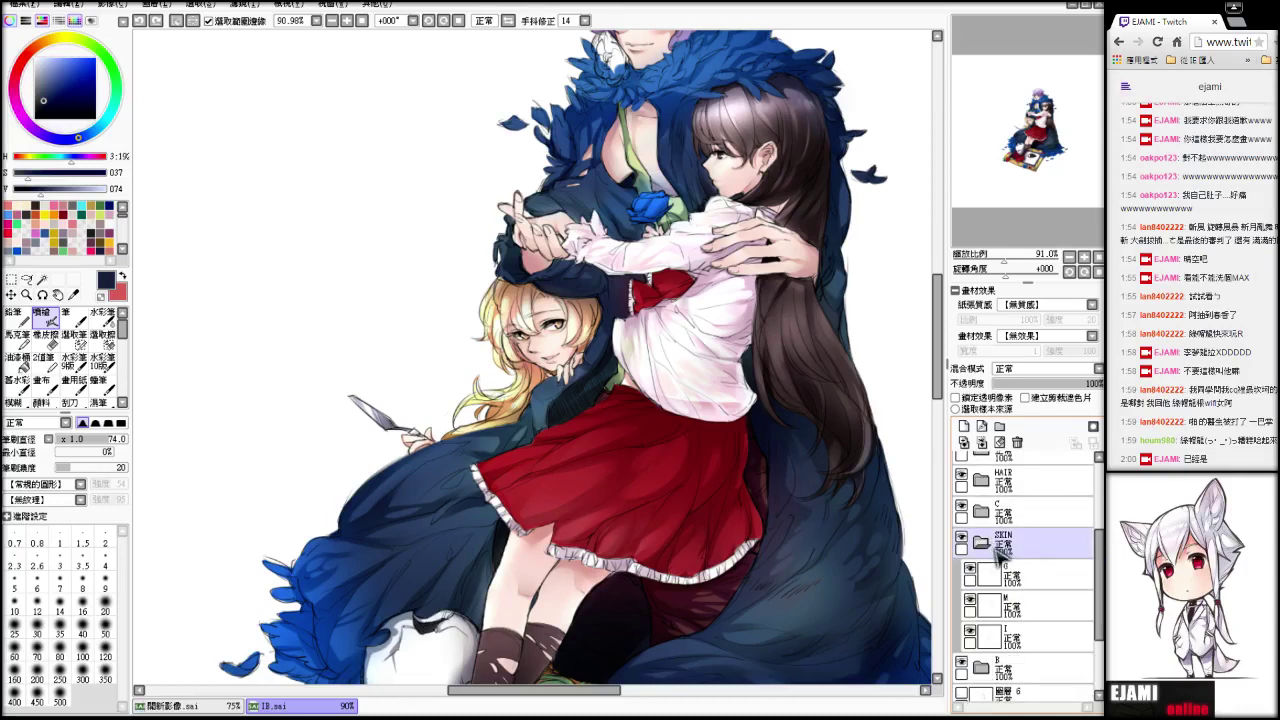
{"action": "left_click", "coordinate": [1033, 600]}
{"action": "left_click", "coordinate": [1025, 397]}
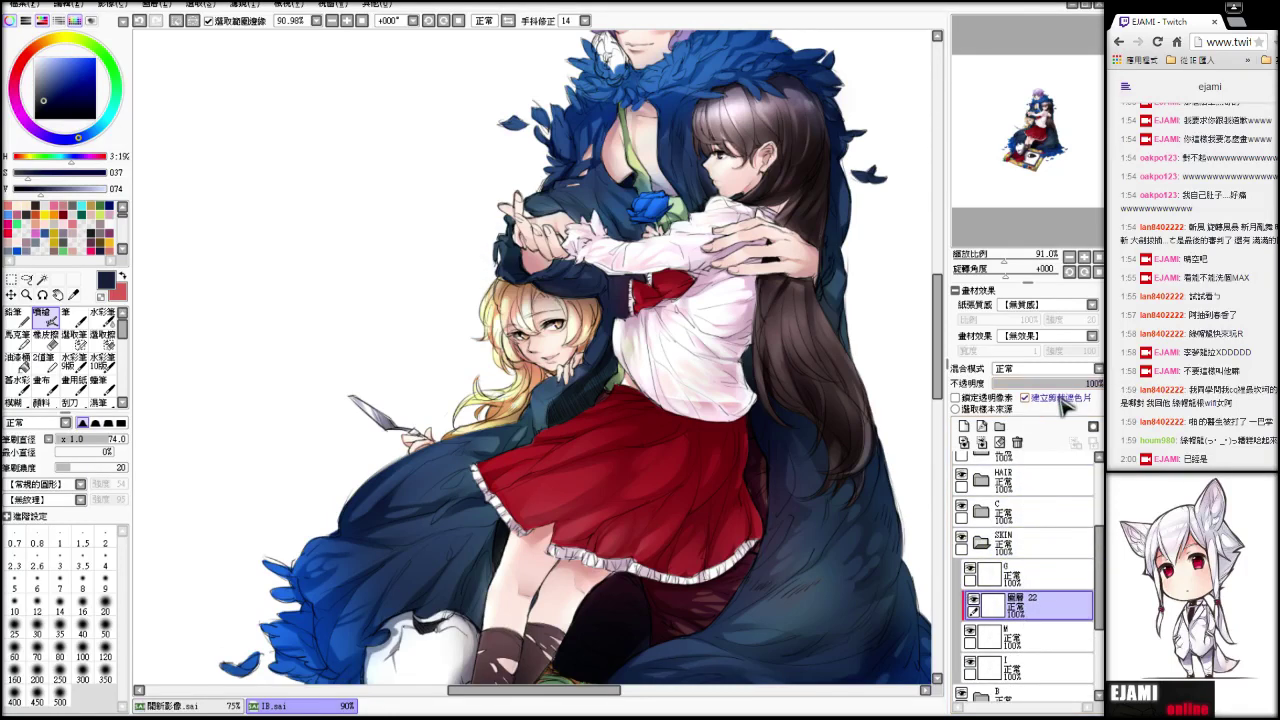
- Set layer 22's opacity to 48% and merge it into the SKIN folder's layer M
{"action": "left_click", "coordinate": [1049, 383]}
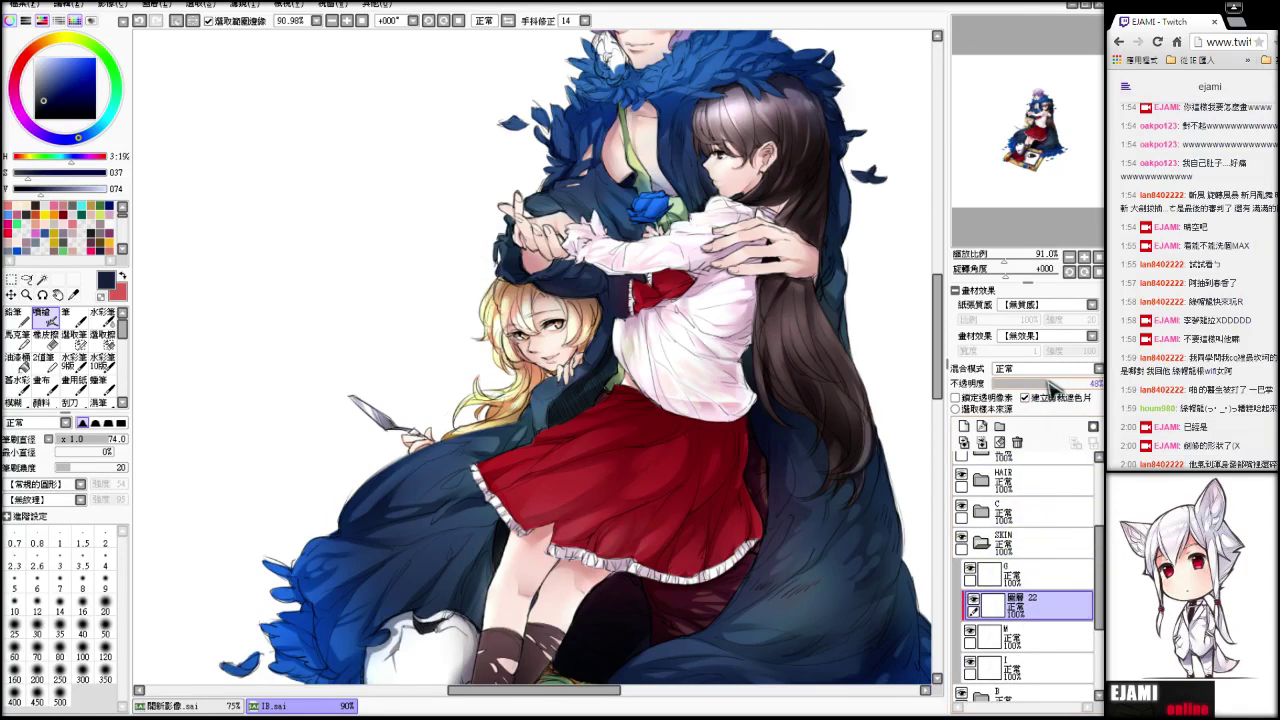
{"action": "left_click", "coordinate": [983, 444]}
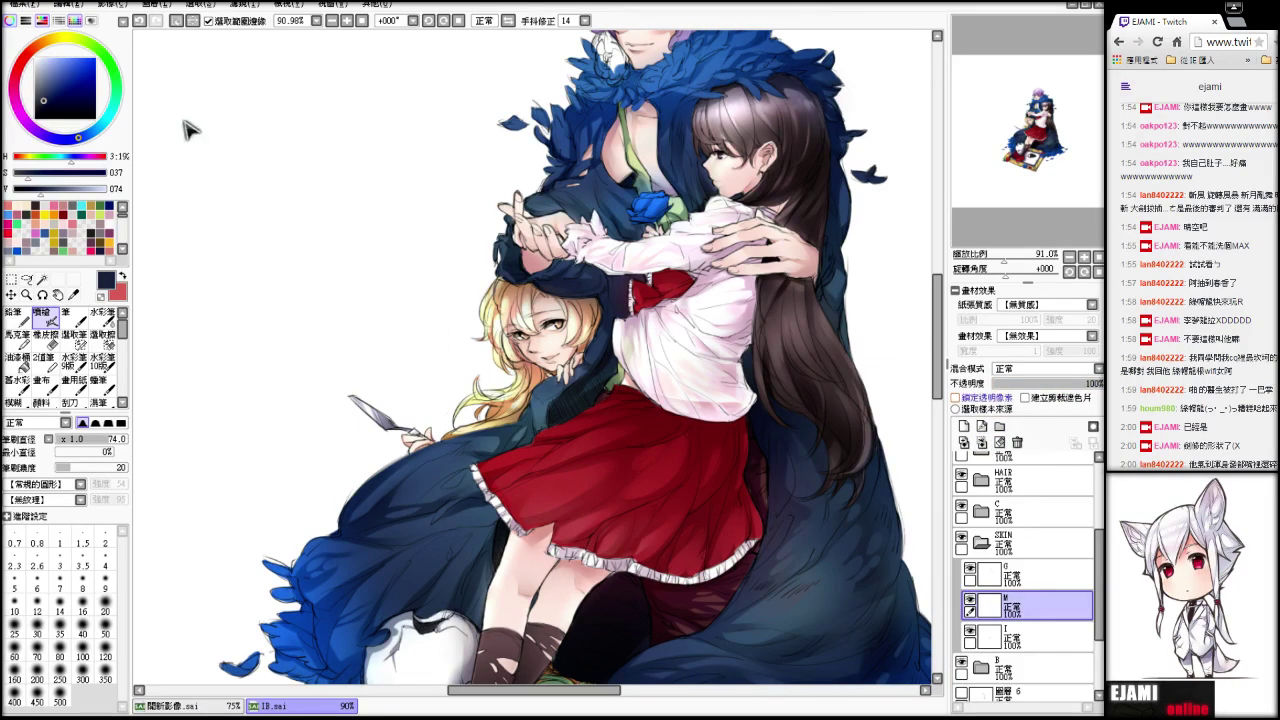
{"action": "scroll", "coordinate": [413, 281], "scroll_direction": "down", "scroll_amount": 2}
{"action": "scroll", "coordinate": [374, 186], "scroll_direction": "up", "scroll_amount": 2}
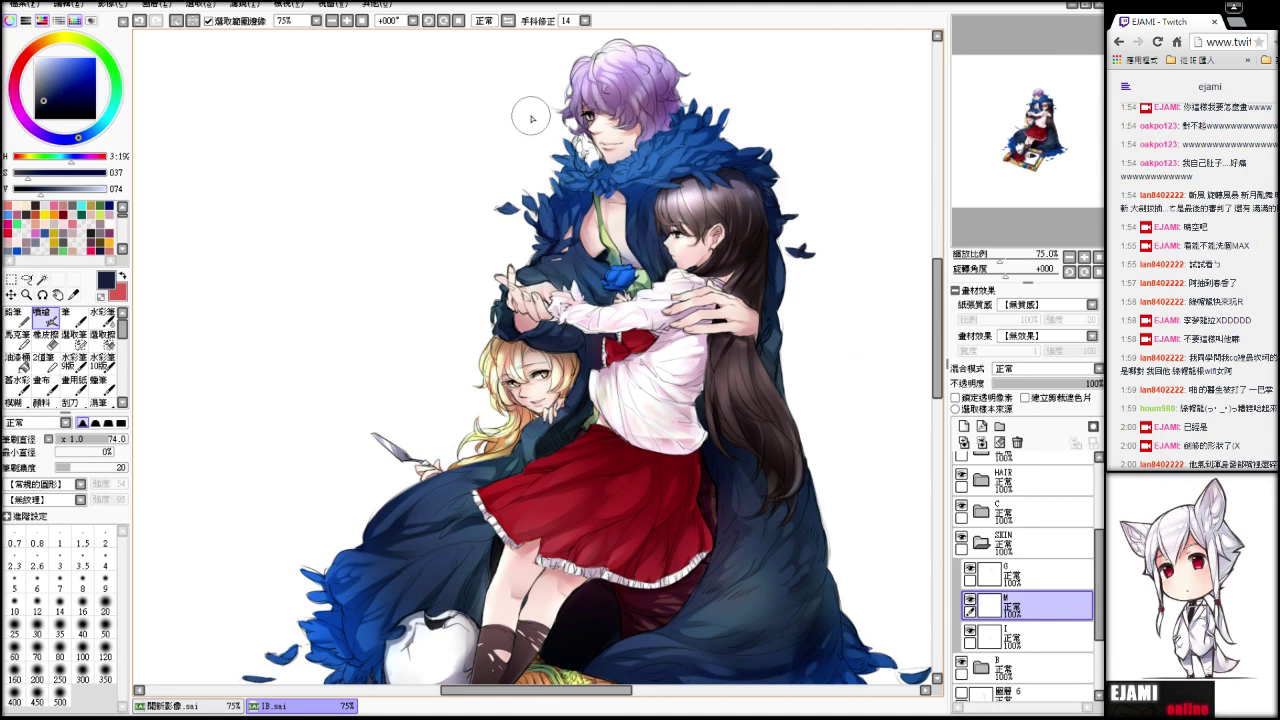
- Collapse the SKIN folder, expand the HAIR folder and add a new layer clipped to its topmost layer G
{"action": "left_click_drag", "start_coordinate": [1029, 118], "coordinate": [1035, 104]}
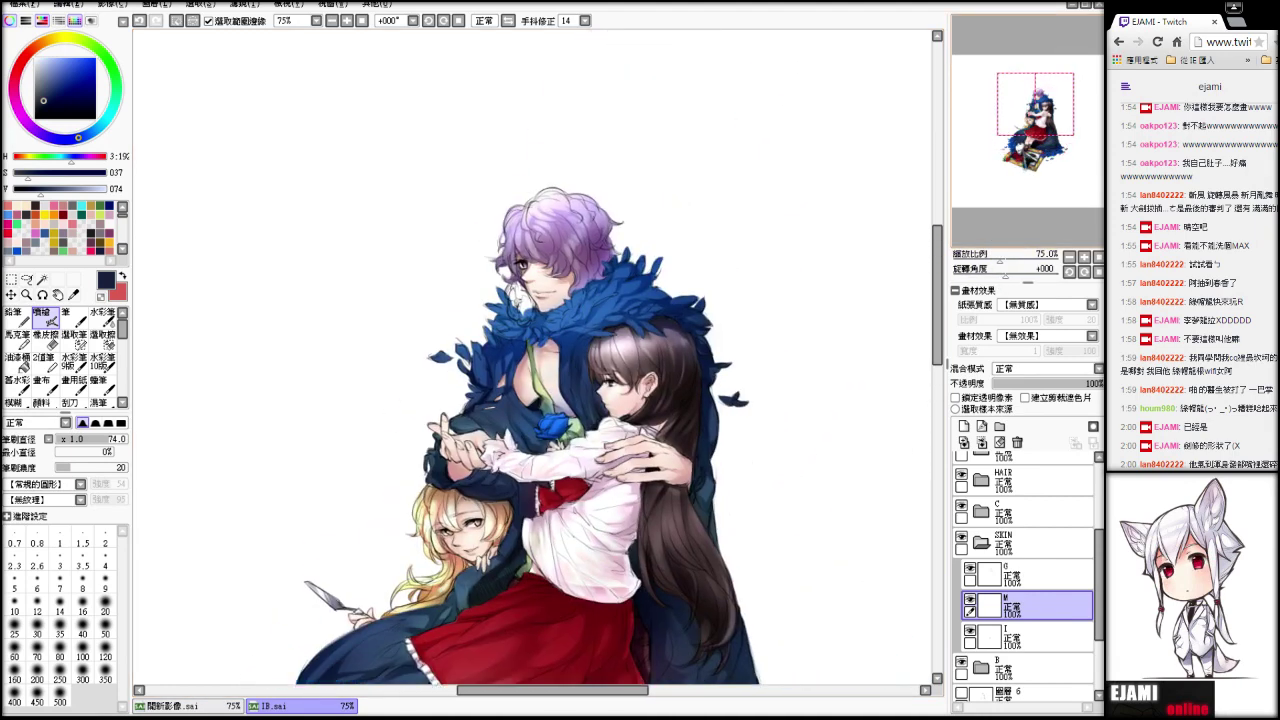
{"action": "left_click_drag", "start_coordinate": [471, 258], "coordinate": [461, 318]}
{"action": "left_click", "coordinate": [1046, 577]}
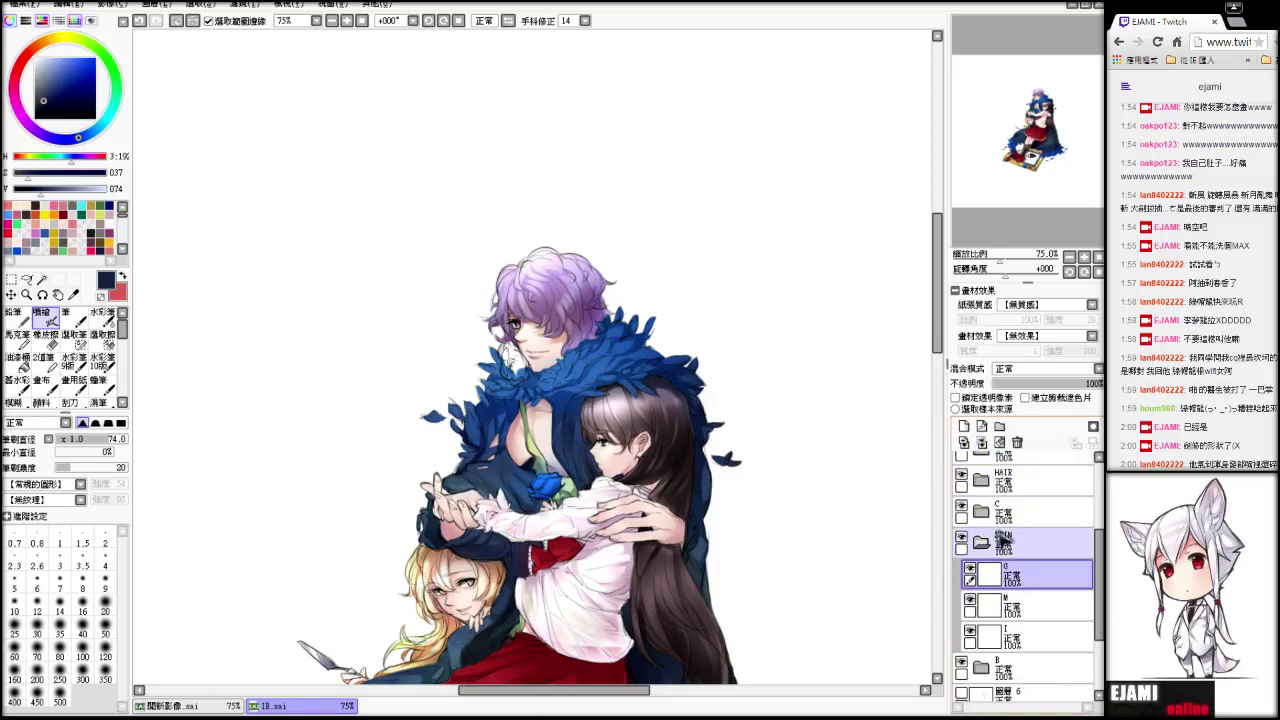
{"action": "left_click", "coordinate": [981, 541]}
{"action": "left_click", "coordinate": [981, 479]}
{"action": "left_click", "coordinate": [1012, 507]}
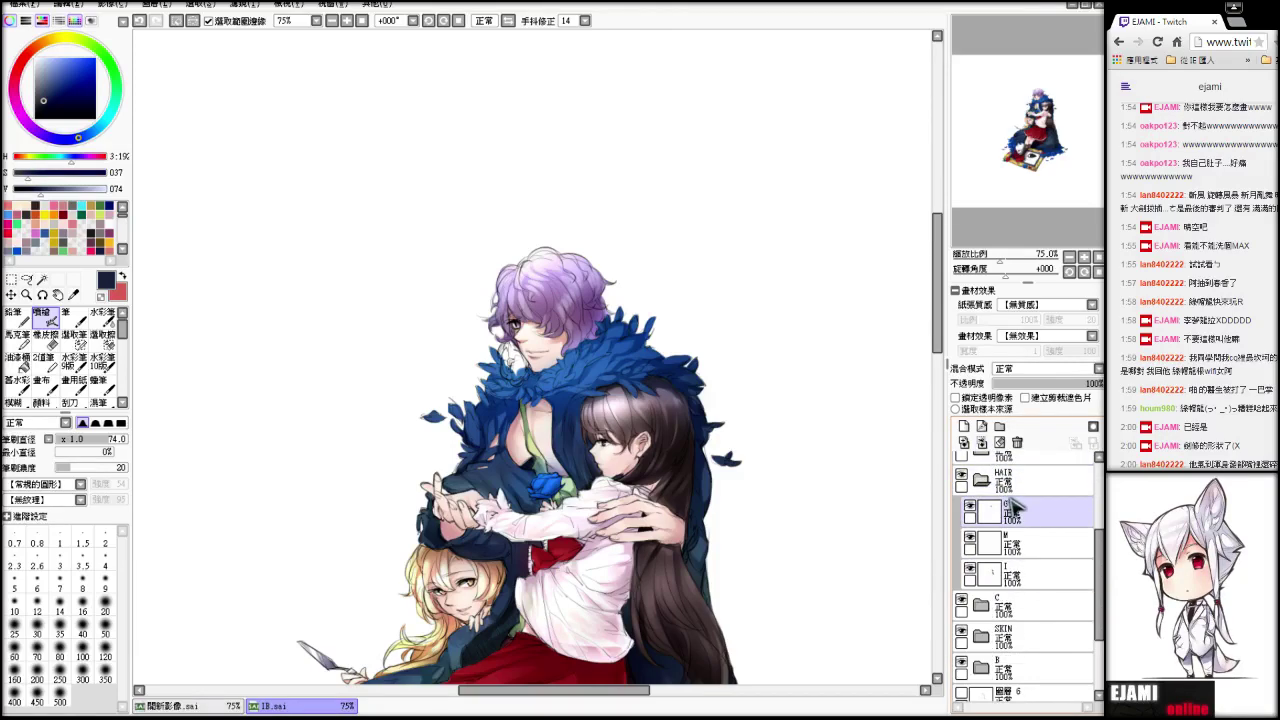
{"action": "left_click", "coordinate": [965, 428]}
{"action": "left_click", "coordinate": [1057, 399]}
- Sample a greyish purple from the purple hair, adjust it to saturation 18 and value 171, and set layer 22's blending mode to Multiply (色彩增值)
{"action": "key", "text": "v"}
{"action": "left_click_drag", "start_coordinate": [1007, 268], "coordinate": [1015, 258]}
{"action": "left_click", "coordinate": [1097, 258]}
{"action": "left_click_drag", "start_coordinate": [1008, 210], "coordinate": [1011, 176]}
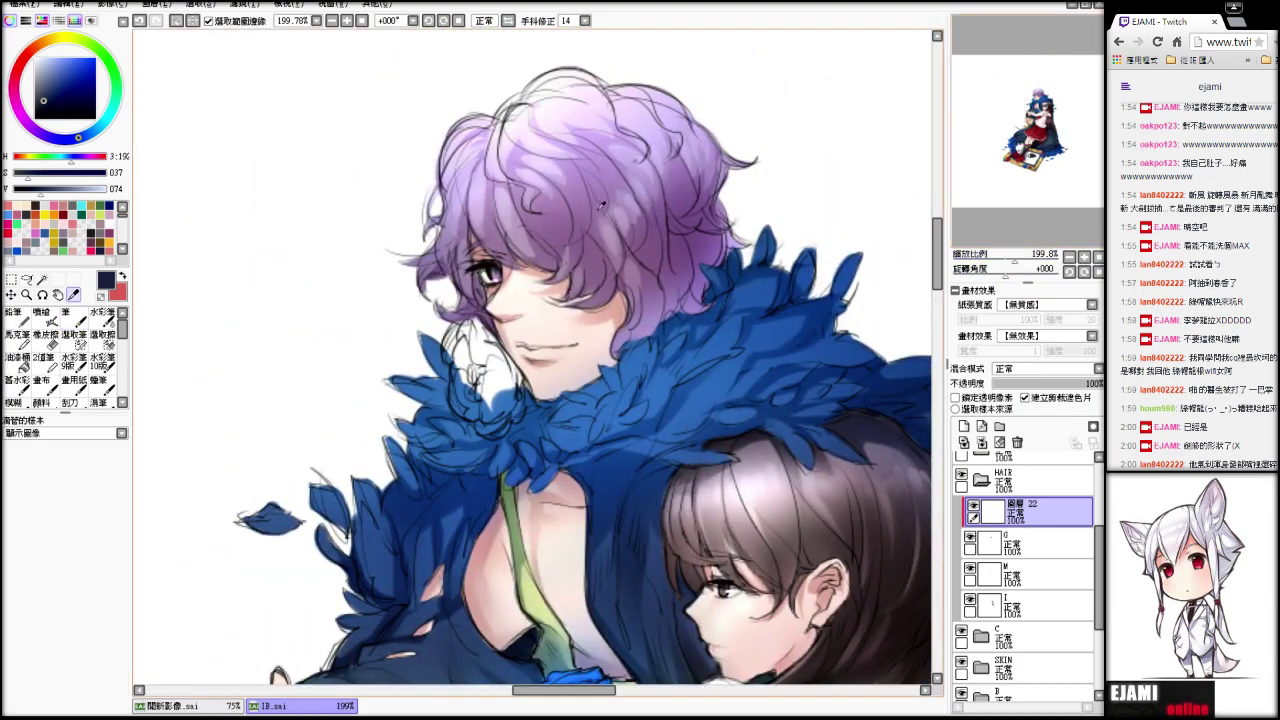
{"action": "left_click", "coordinate": [642, 223], "text": "alt"}
{"action": "left_click", "coordinate": [46, 75]}
{"action": "left_click_drag", "start_coordinate": [45, 75], "coordinate": [39, 78]}
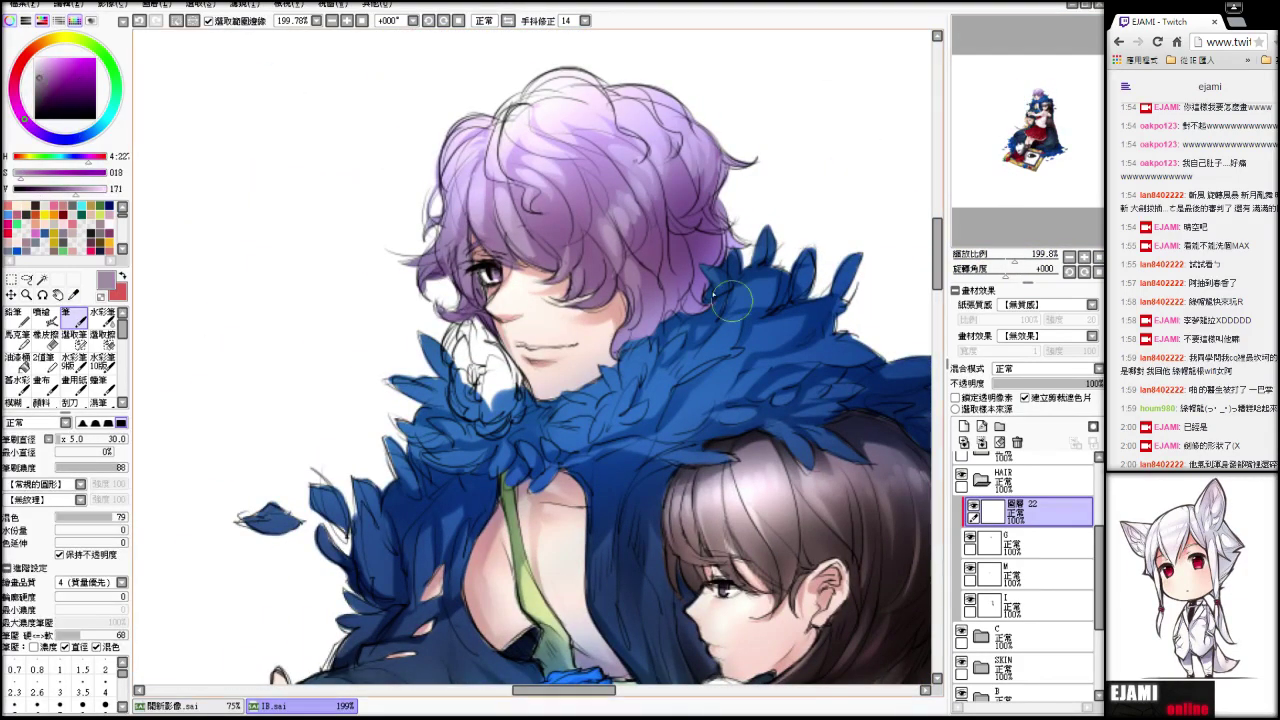
{"action": "left_click", "coordinate": [1065, 371]}
{"action": "left_click", "coordinate": [1053, 387]}
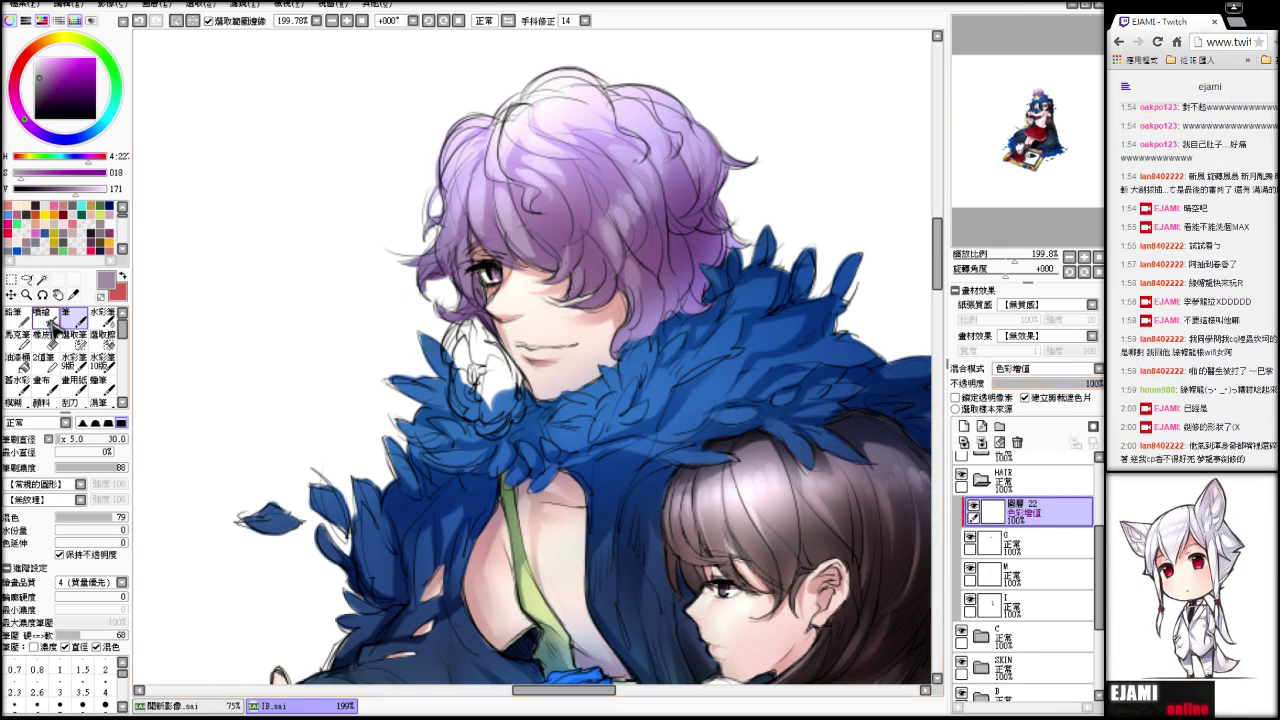
- Brush greyish purple shading at sizes 40 and 10 onto the purple hair strands around the face
{"action": "left_click_drag", "start_coordinate": [69, 439], "coordinate": [62, 441]}
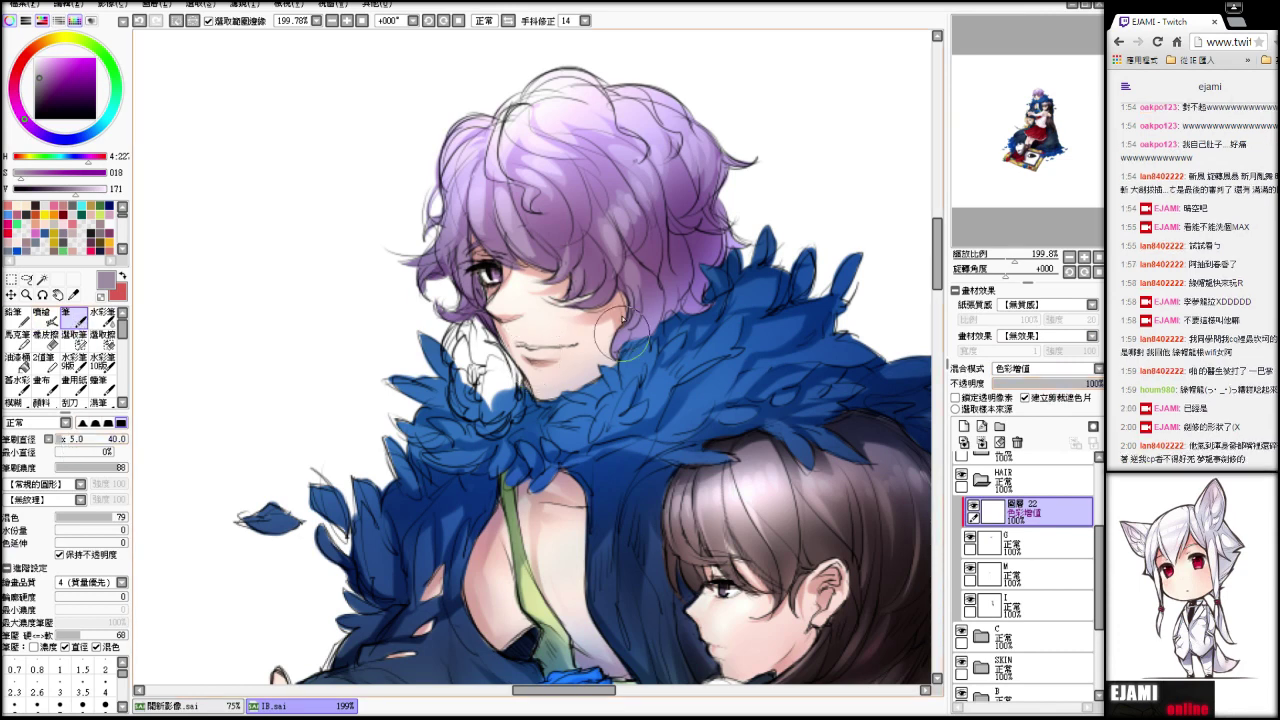
{"action": "left_click_drag", "start_coordinate": [626, 279], "coordinate": [622, 243]}
{"action": "left_click_drag", "start_coordinate": [66, 442], "coordinate": [64, 443]}
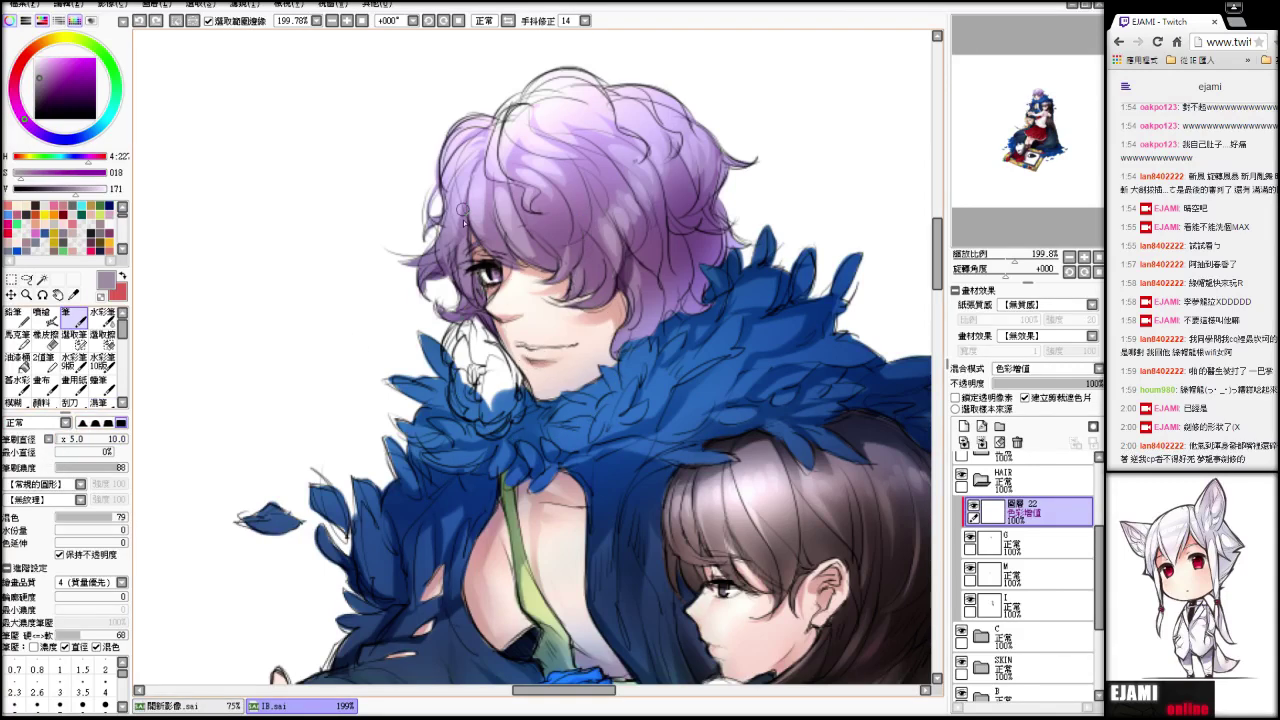
{"action": "mouse_move", "coordinate": [473, 252]}
{"action": "left_mouse_down"}
{"action": "mouse_move", "coordinate": [471, 153]}
{"action": "mouse_move", "coordinate": [480, 232]}
{"action": "mouse_move", "coordinate": [466, 207]}
{"action": "mouse_move", "coordinate": [471, 160]}
{"action": "left_mouse_up"}
{"action": "key", "text": "ctrl+z"}
- Set the Blur tool to size 22, and paint and soften a shadow strand at the back of the purple hair
{"action": "key", "text": "b"}
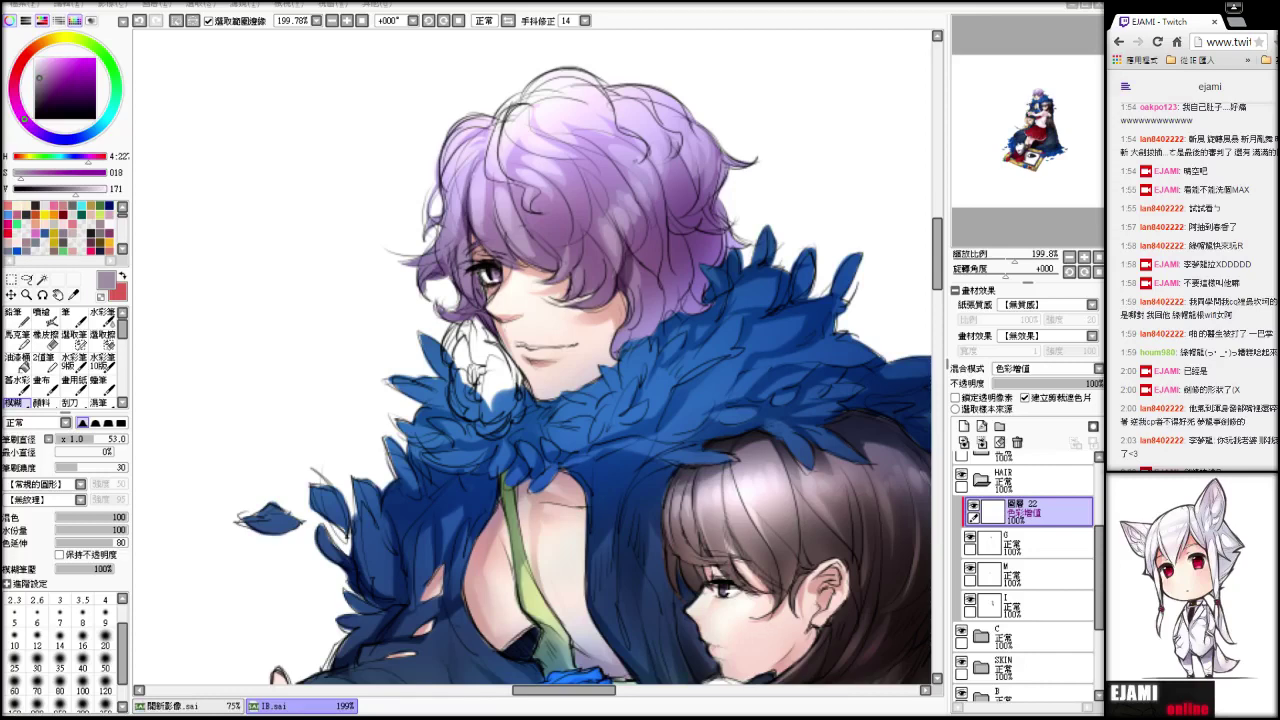
{"action": "left_click_drag", "start_coordinate": [115, 439], "coordinate": [66, 435]}
{"action": "key", "text": "v"}
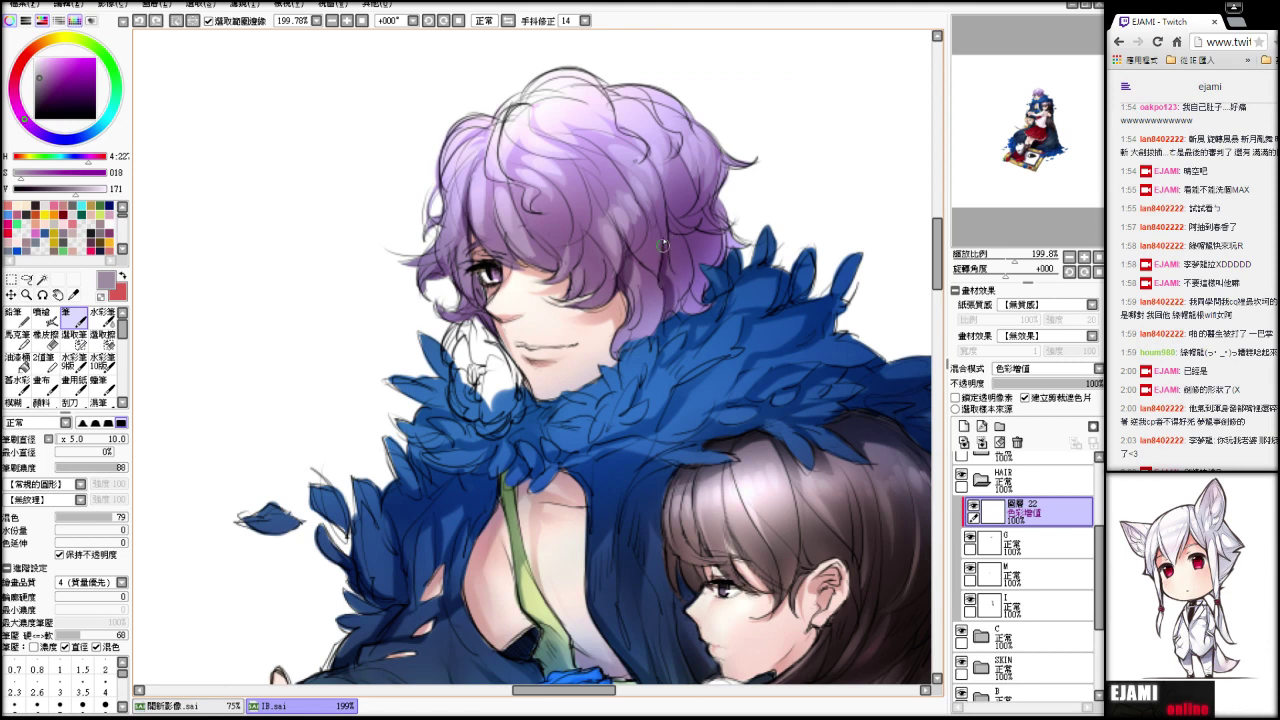
{"action": "left_click_drag", "start_coordinate": [671, 242], "coordinate": [669, 216]}
{"action": "key", "text": "b"}
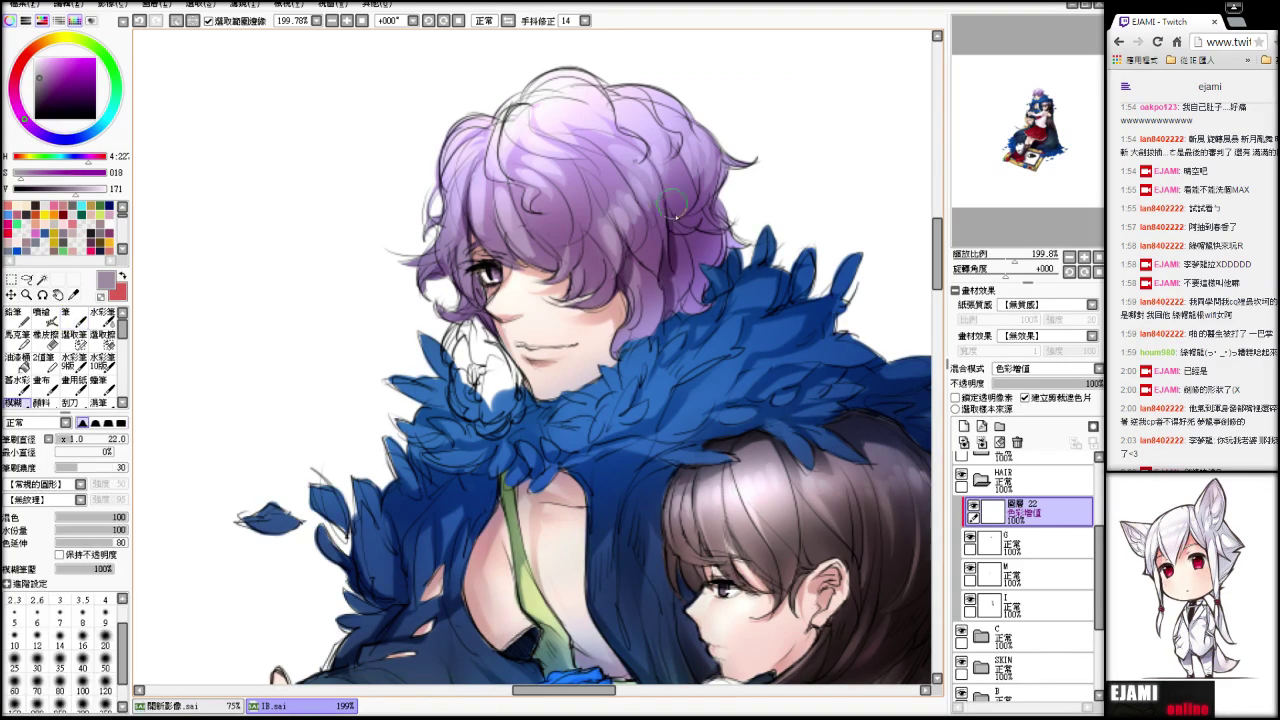
- Brush, trim and blur shadow strands at the back tips and over the fringe of the purple hair
{"action": "key", "text": "n"}
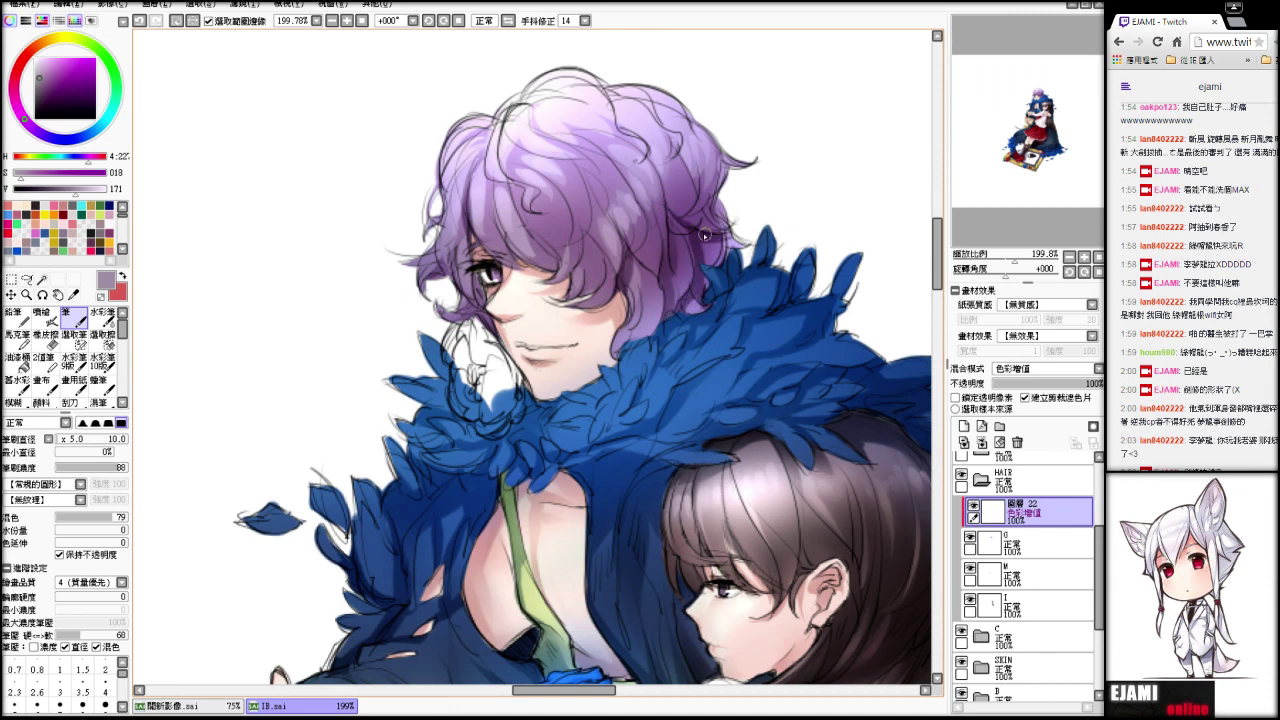
{"action": "key", "text": "e"}
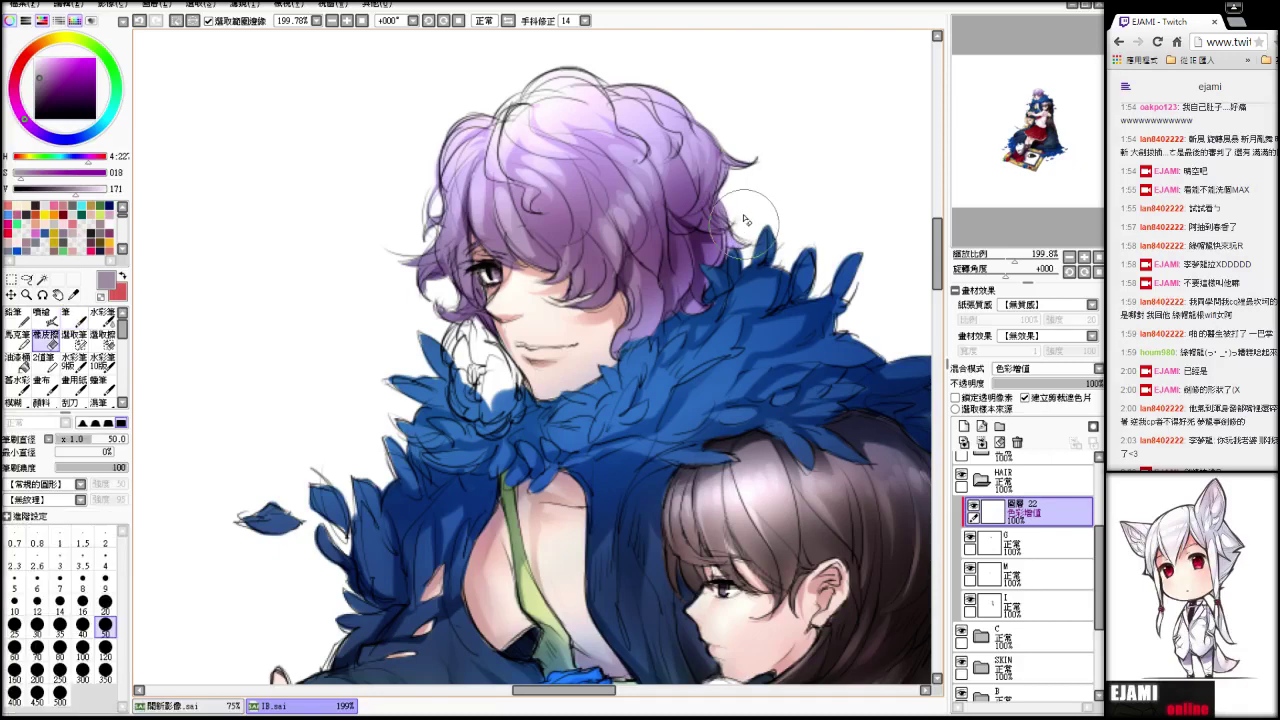
{"action": "key", "text": "n"}
{"action": "key", "text": "b"}
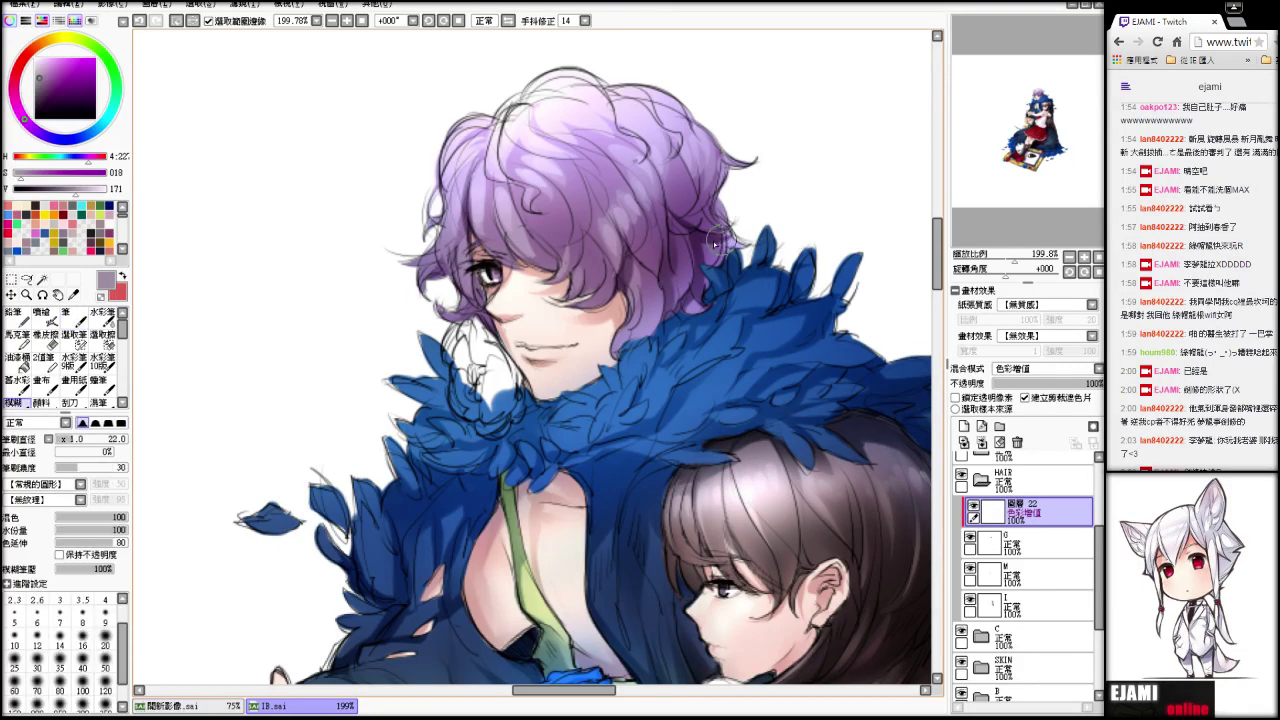
{"action": "key", "text": "n"}
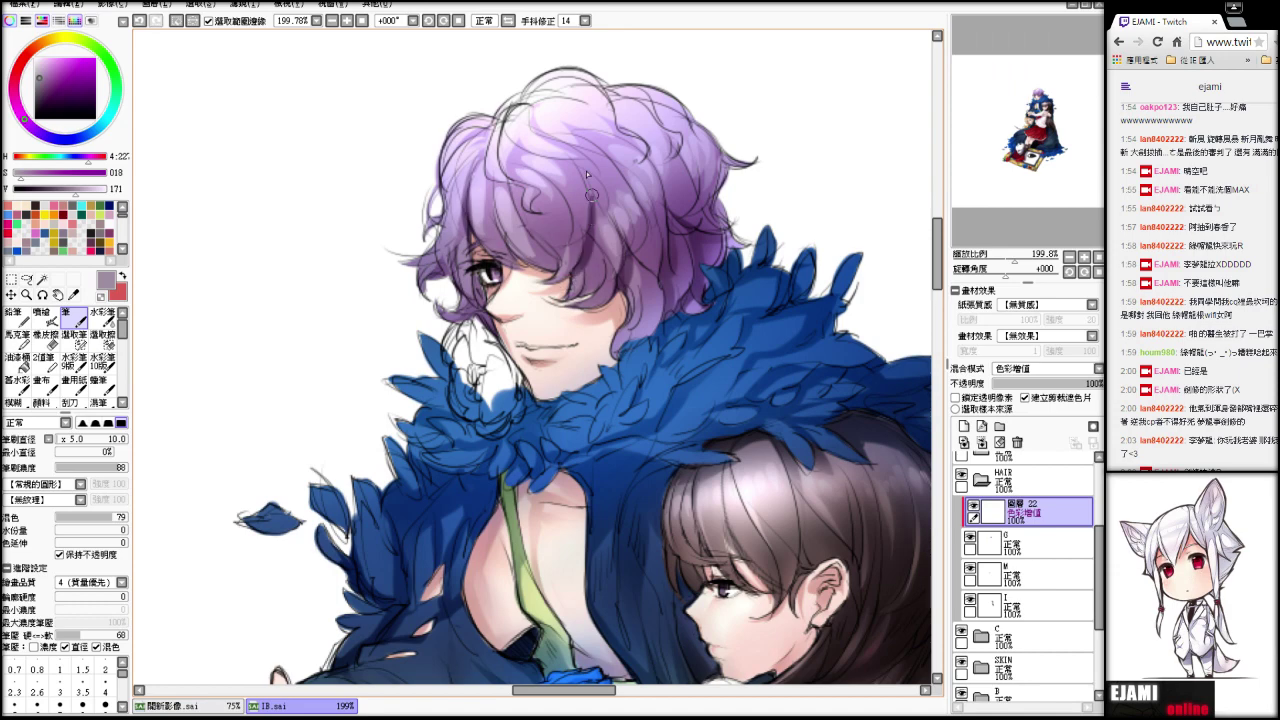
{"action": "key", "text": "b"}
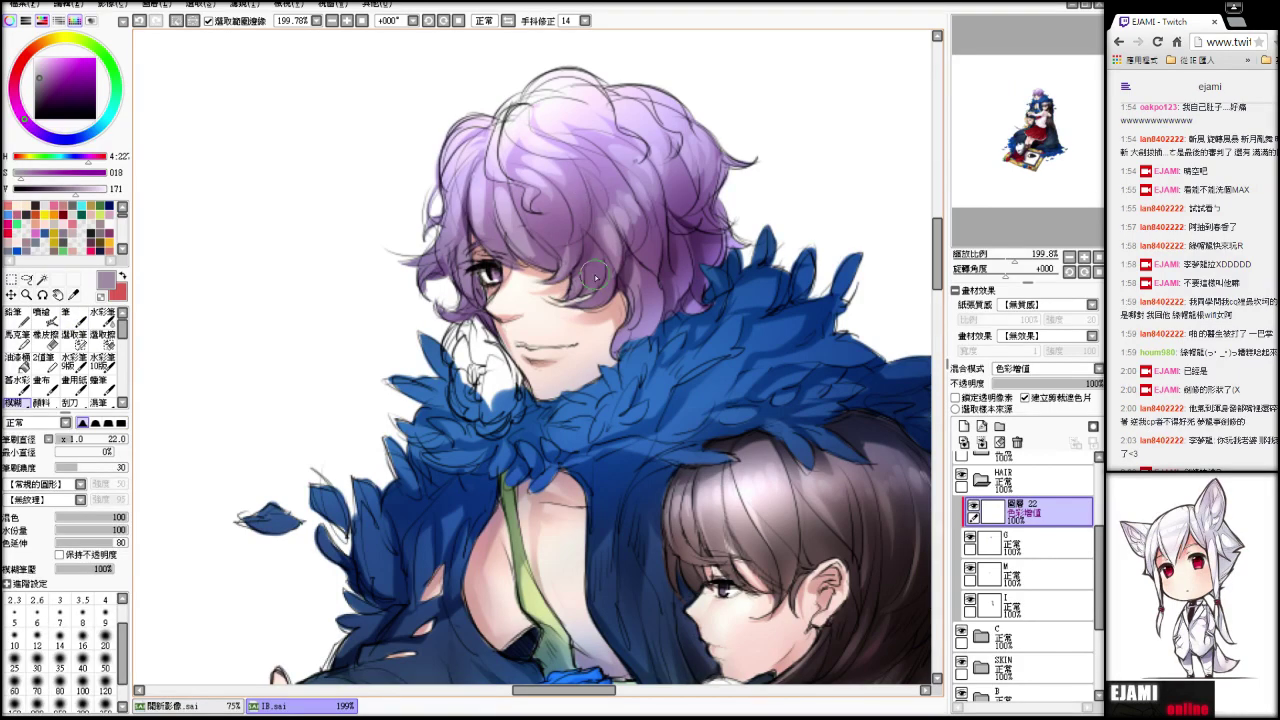
- Shade the outer curl above the visible eye with size 10 brush strokes, undoing the unwanted ones
{"action": "mouse_move", "coordinate": [1015, 258]}
{"action": "left_mouse_down"}
{"action": "mouse_move", "coordinate": [999, 272]}
{"action": "mouse_move", "coordinate": [1017, 275]}
{"action": "left_mouse_up"}
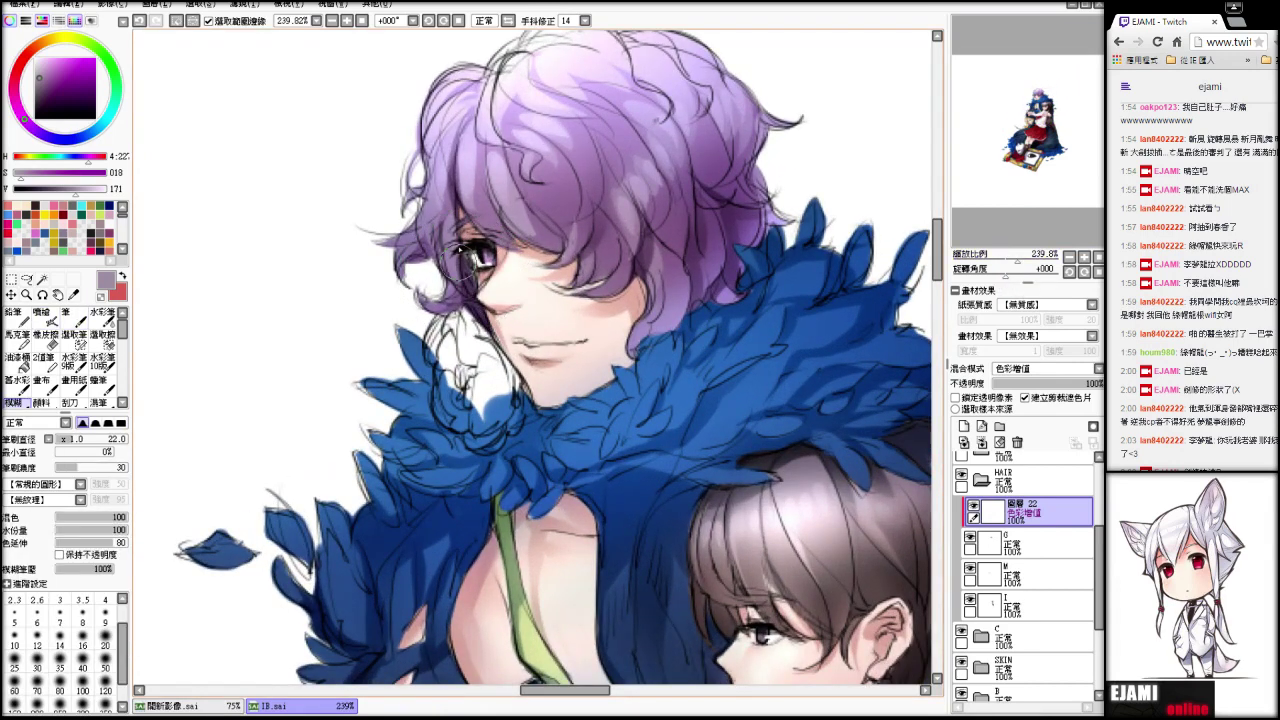
{"action": "key", "text": "n"}
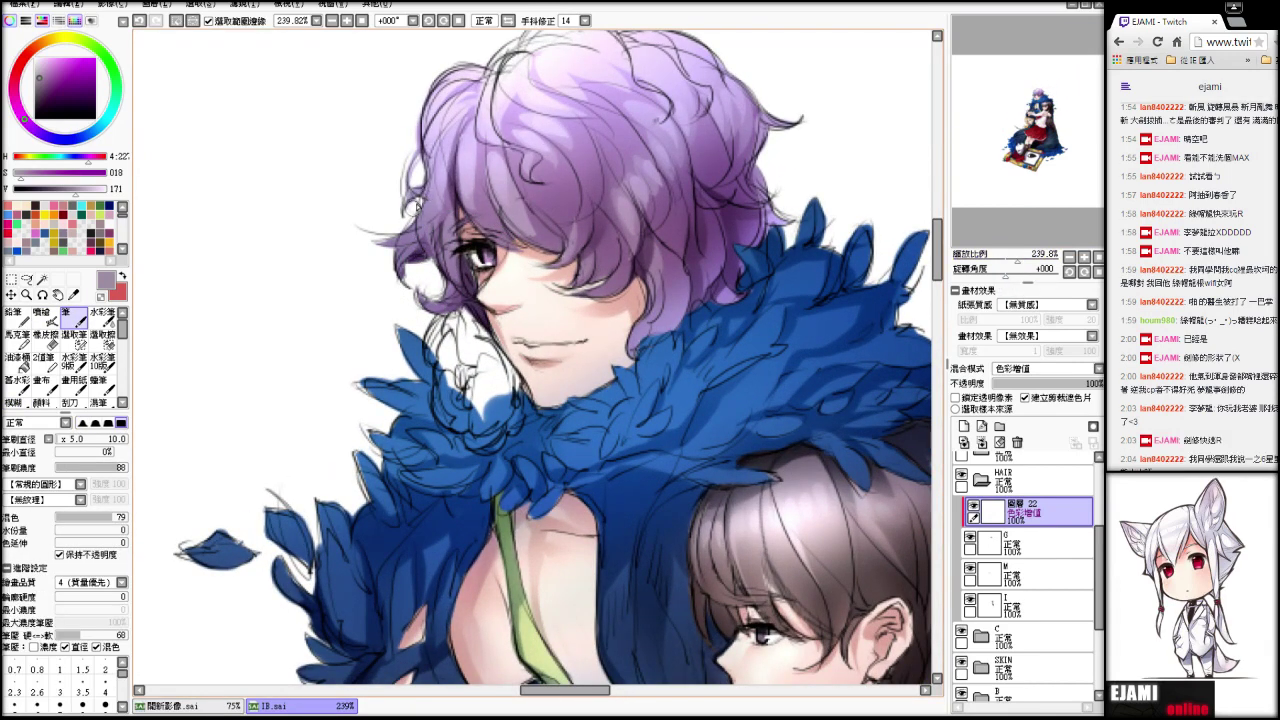
{"action": "mouse_move", "coordinate": [420, 129]}
{"action": "left_mouse_down"}
{"action": "mouse_move", "coordinate": [459, 75]}
{"action": "mouse_move", "coordinate": [486, 82]}
{"action": "mouse_move", "coordinate": [444, 98]}
{"action": "mouse_move", "coordinate": [484, 78]}
{"action": "mouse_move", "coordinate": [458, 102]}
{"action": "mouse_move", "coordinate": [477, 86]}
{"action": "left_mouse_up"}
{"action": "key", "text": "ctrl+z"}
{"action": "key", "text": "ctrl+z"}
{"action": "key", "text": "v"}
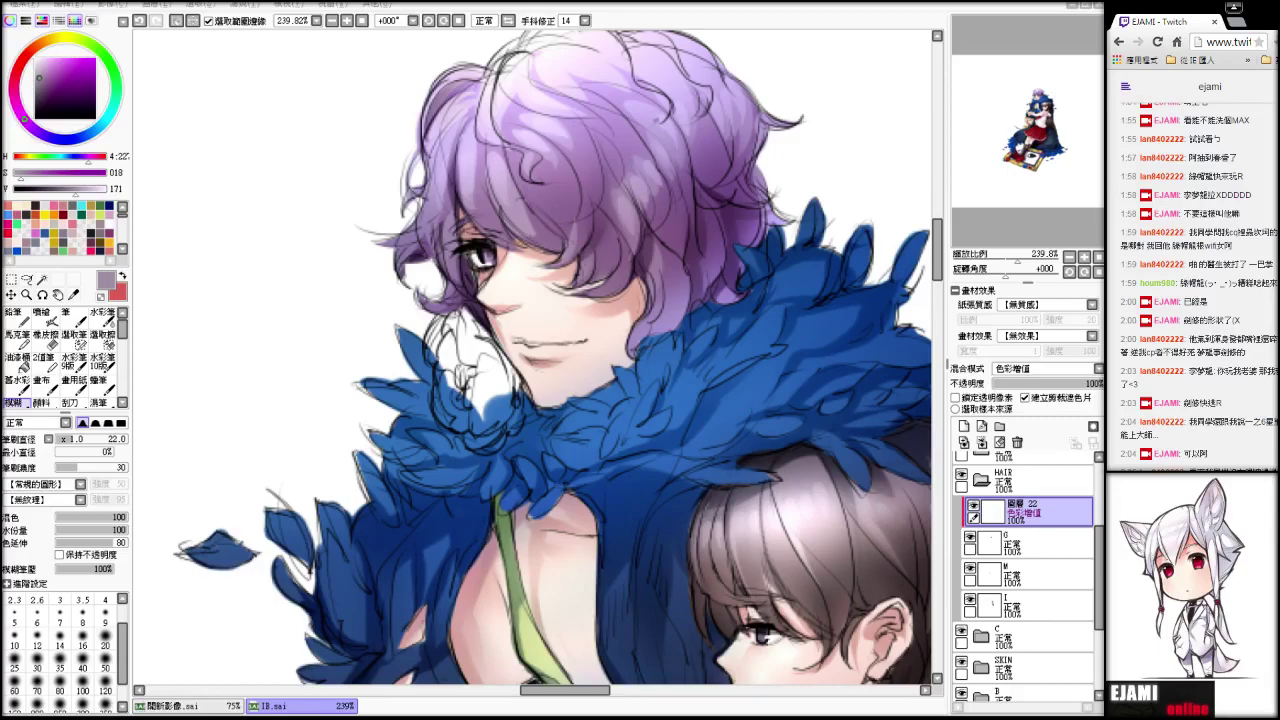
- Paint shading along the curl at the hair parting with the size 10 brush and blend it with the Blur tool
{"action": "left_click_drag", "start_coordinate": [1037, 132], "coordinate": [1035, 127]}
{"action": "key", "text": "v"}
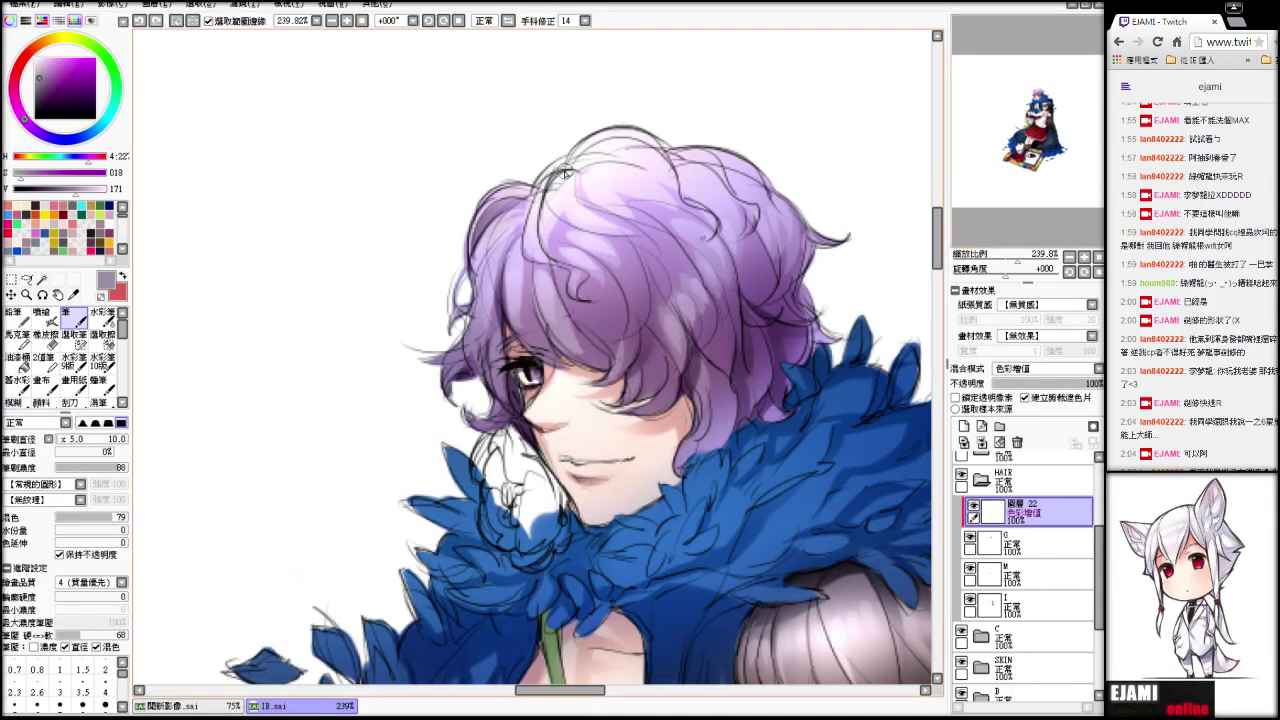
{"action": "mouse_move", "coordinate": [565, 174]}
{"action": "left_mouse_down"}
{"action": "mouse_move", "coordinate": [539, 212]}
{"action": "mouse_move", "coordinate": [562, 263]}
{"action": "mouse_move", "coordinate": [554, 183]}
{"action": "mouse_move", "coordinate": [566, 264]}
{"action": "left_mouse_up"}
{"action": "key", "text": "ctrl+z"}
{"action": "key", "text": "c"}
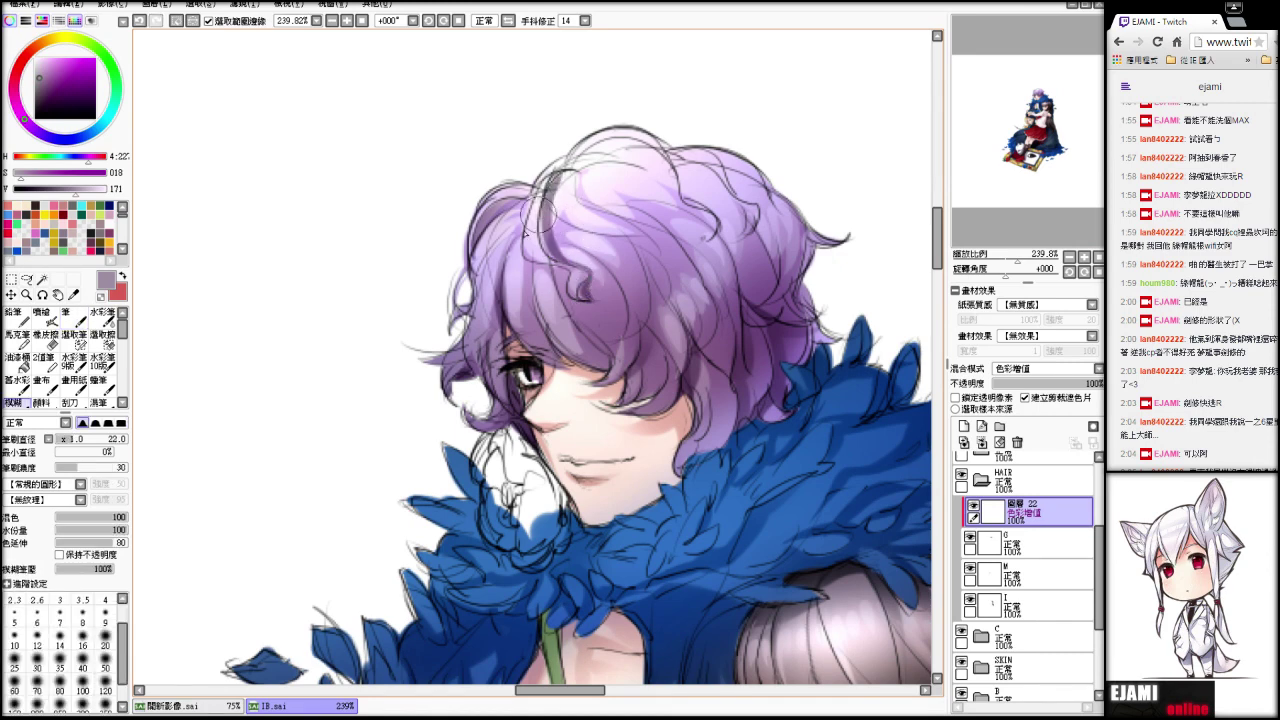
{"action": "mouse_move", "coordinate": [541, 218]}
{"action": "left_mouse_down"}
{"action": "mouse_move", "coordinate": [607, 138]}
{"action": "mouse_move", "coordinate": [638, 157]}
{"action": "mouse_move", "coordinate": [593, 170]}
{"action": "mouse_move", "coordinate": [593, 158]}
{"action": "mouse_move", "coordinate": [665, 168]}
{"action": "mouse_move", "coordinate": [625, 155]}
{"action": "mouse_move", "coordinate": [579, 161]}
{"action": "left_mouse_up"}
{"action": "key", "text": "v"}
{"action": "key", "text": "c"}
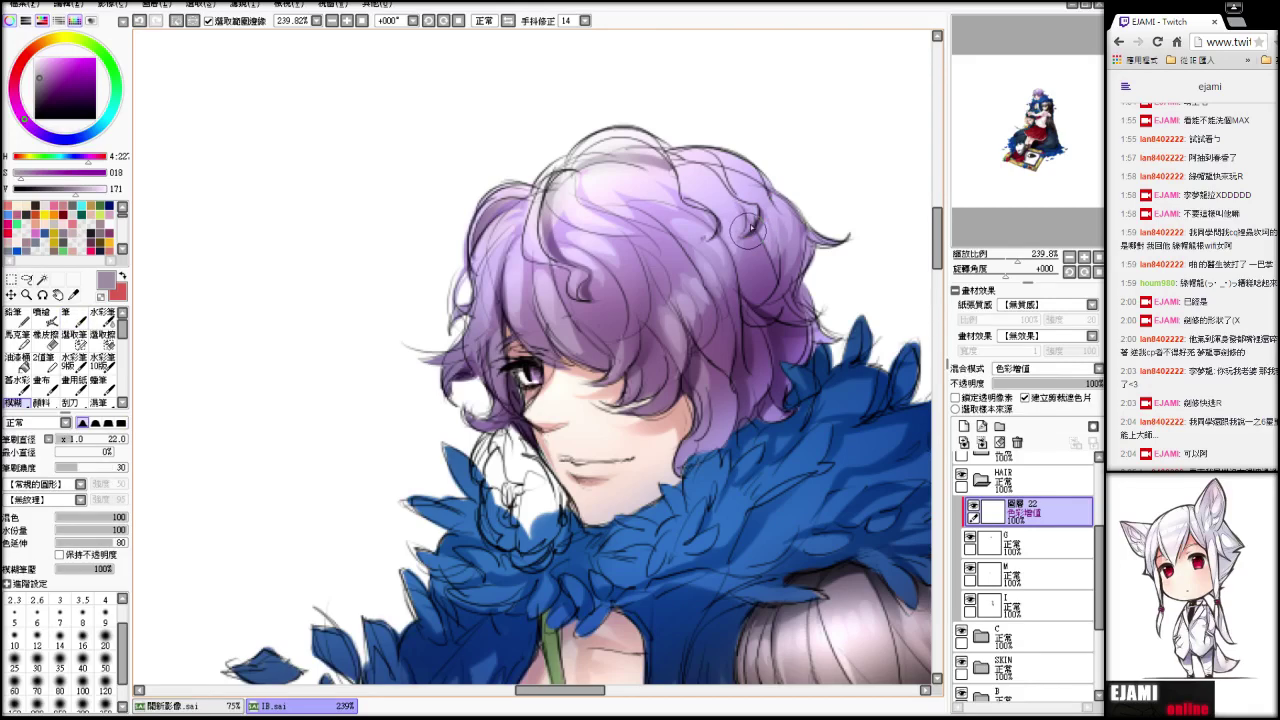
- Tone down the purple hair shading with an adjusted Eraser and set layer 22's opacity to 83%
{"action": "left_click_drag", "start_coordinate": [1012, 258], "coordinate": [1010, 260]}
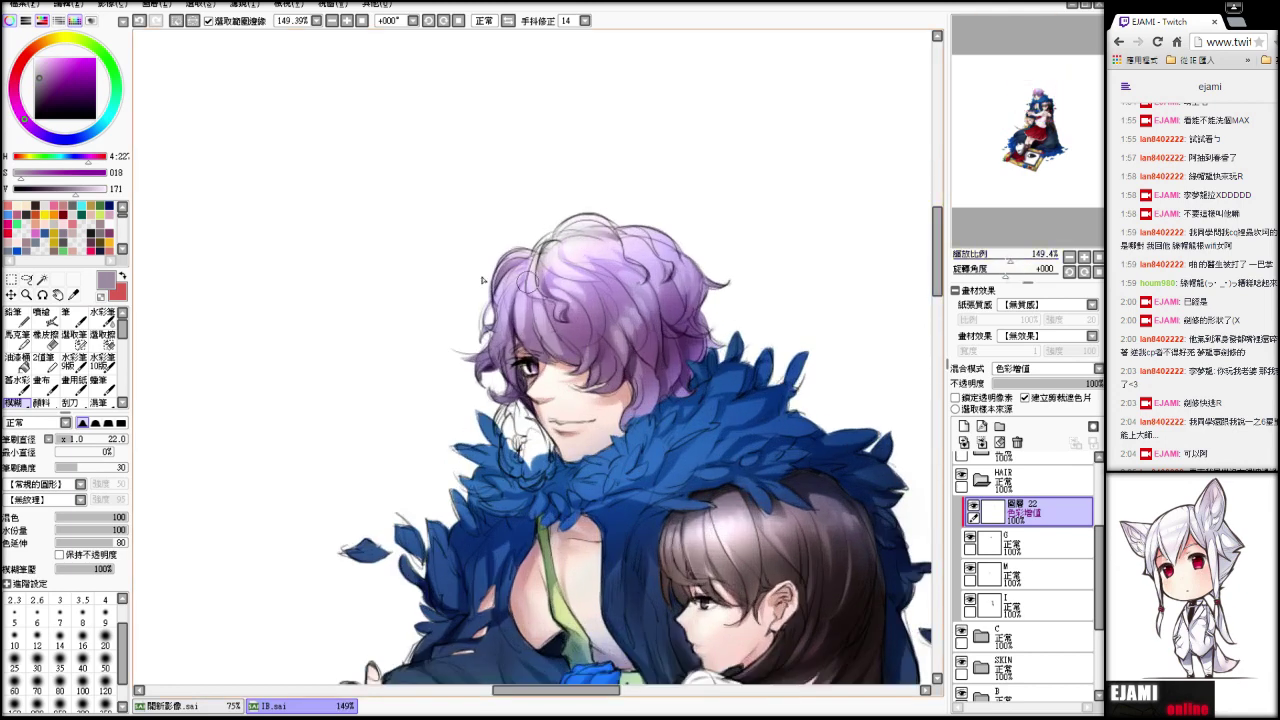
{"action": "key", "text": "e"}
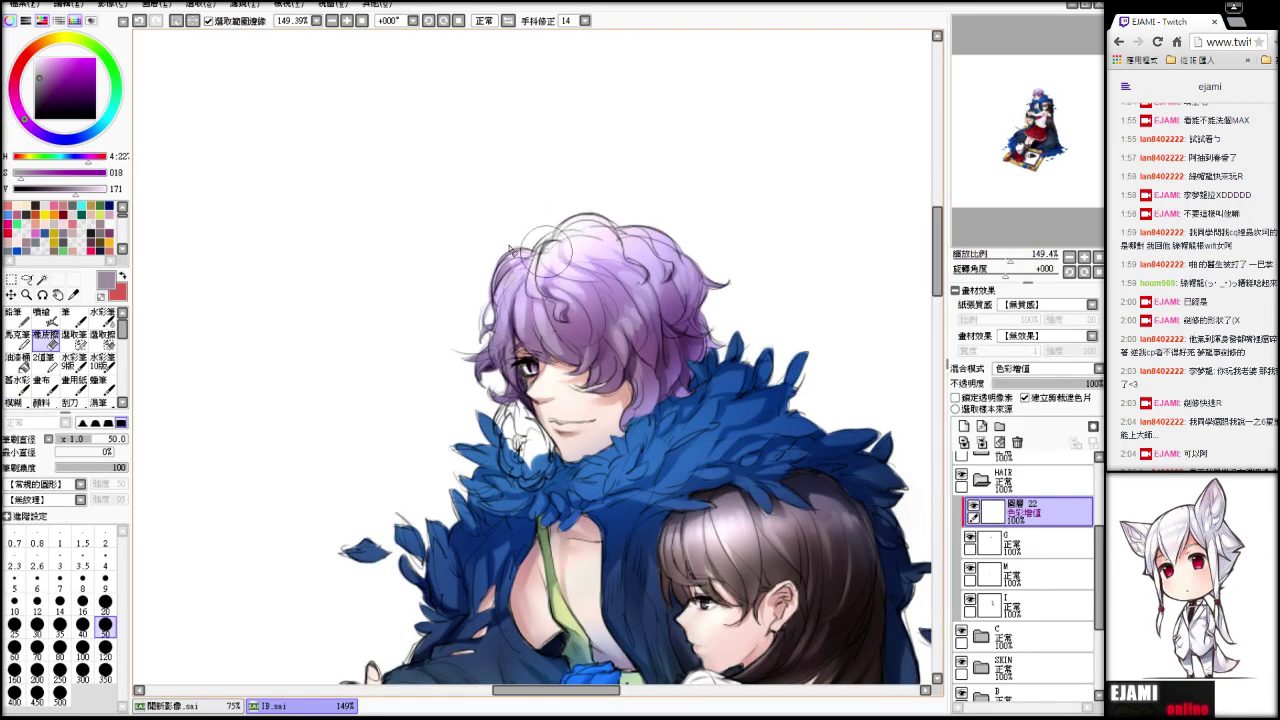
{"action": "left_click", "coordinate": [83, 424]}
{"action": "left_click_drag", "start_coordinate": [105, 468], "coordinate": [83, 469]}
{"action": "mouse_move", "coordinate": [96, 440]}
{"action": "left_mouse_down"}
{"action": "mouse_move", "coordinate": [150, 440]}
{"action": "mouse_move", "coordinate": [119, 468]}
{"action": "mouse_move", "coordinate": [130, 468]}
{"action": "left_mouse_up"}
{"action": "left_click", "coordinate": [120, 424]}
{"action": "left_click_drag", "start_coordinate": [99, 439], "coordinate": [76, 439]}
{"action": "mouse_move", "coordinate": [1085, 380]}
{"action": "left_mouse_down"}
{"action": "mouse_move", "coordinate": [1074, 380]}
{"action": "mouse_move", "coordinate": [1101, 388]}
{"action": "left_mouse_up"}
{"action": "left_click", "coordinate": [1034, 108]}
- Touch up the shading strands around the purple hair with the size 10 brush and soften them with the Blur tool
{"action": "key", "text": "n"}
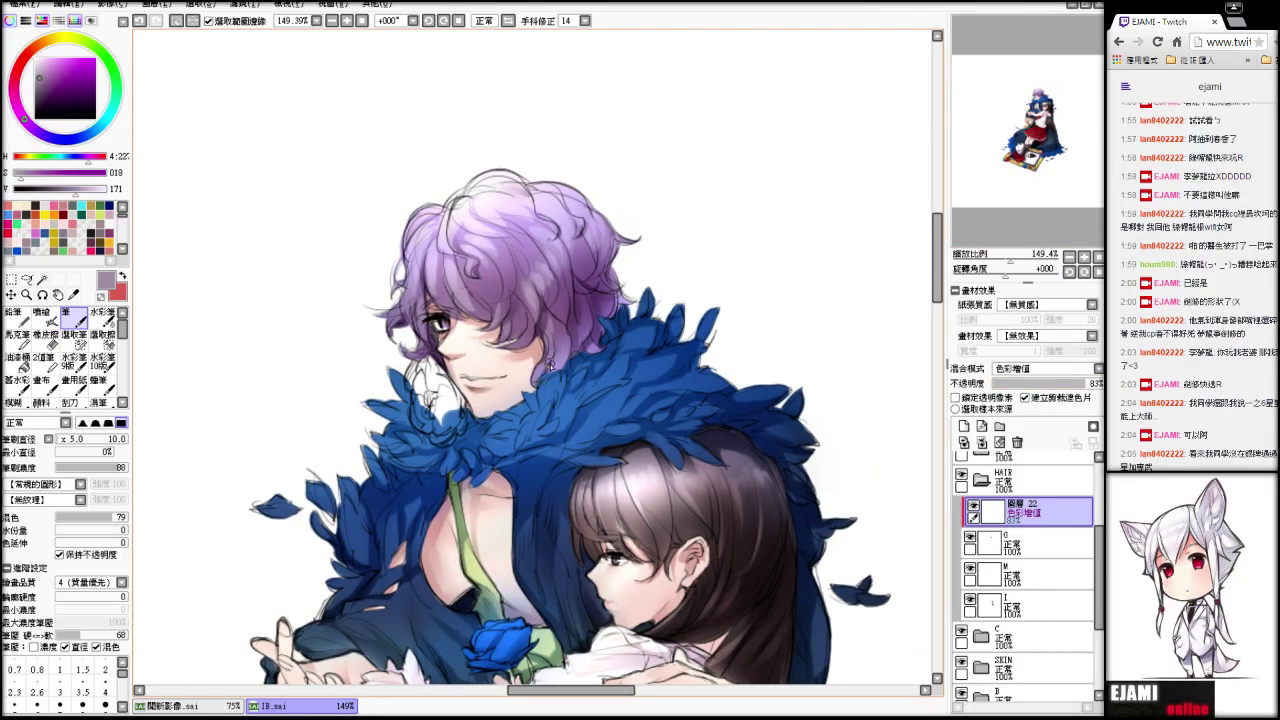
{"action": "key", "text": "b"}
{"action": "key", "text": "n"}
{"action": "key", "text": "r"}
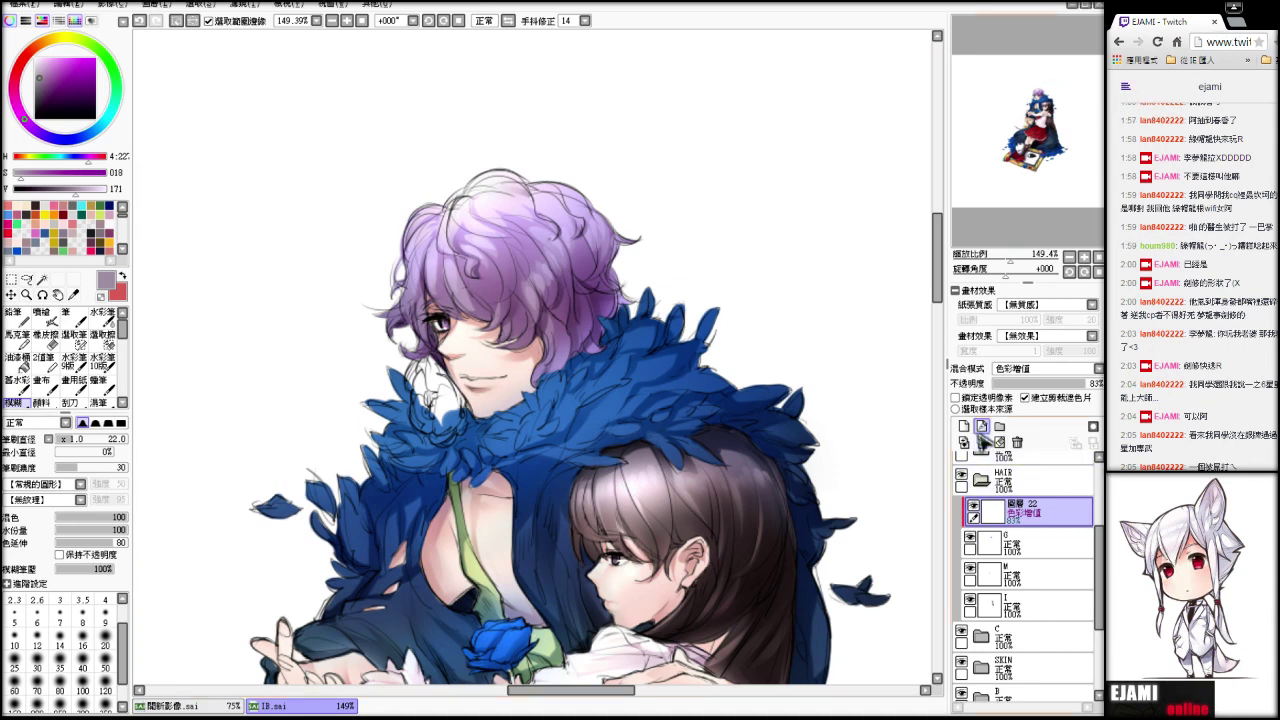
- Merge layer 22 into the HAIR folder's layer G and add a new clipped layer in Multiply (色彩增值) mode
{"action": "left_click", "coordinate": [963, 426]}
{"action": "left_click", "coordinate": [982, 443]}
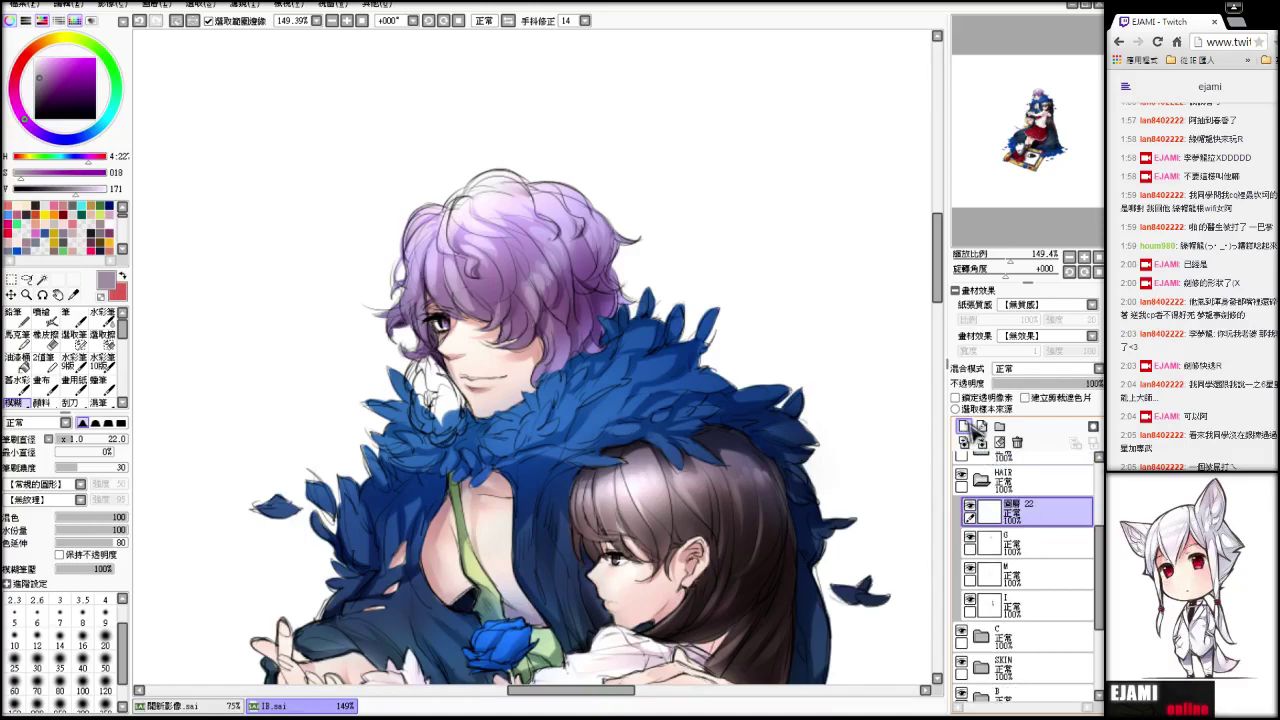
{"action": "left_click", "coordinate": [1029, 391]}
{"action": "key", "text": "b"}
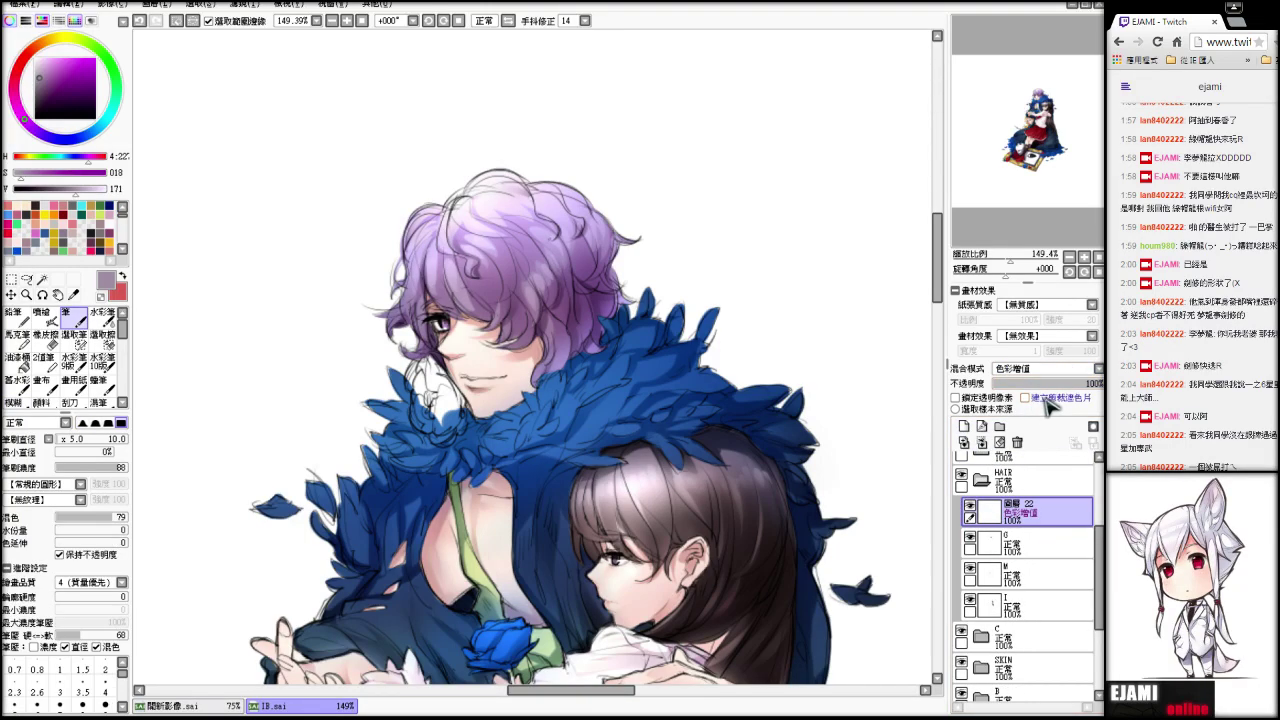
{"action": "left_click", "coordinate": [1047, 400]}
- Darken the brush colour to purple with saturation 30 and value 102, and paint a shadow along the outer front curl
{"action": "left_click_drag", "start_coordinate": [1011, 259], "coordinate": [1020, 260]}
{"action": "left_click_drag", "start_coordinate": [1007, 201], "coordinate": [1001, 194]}
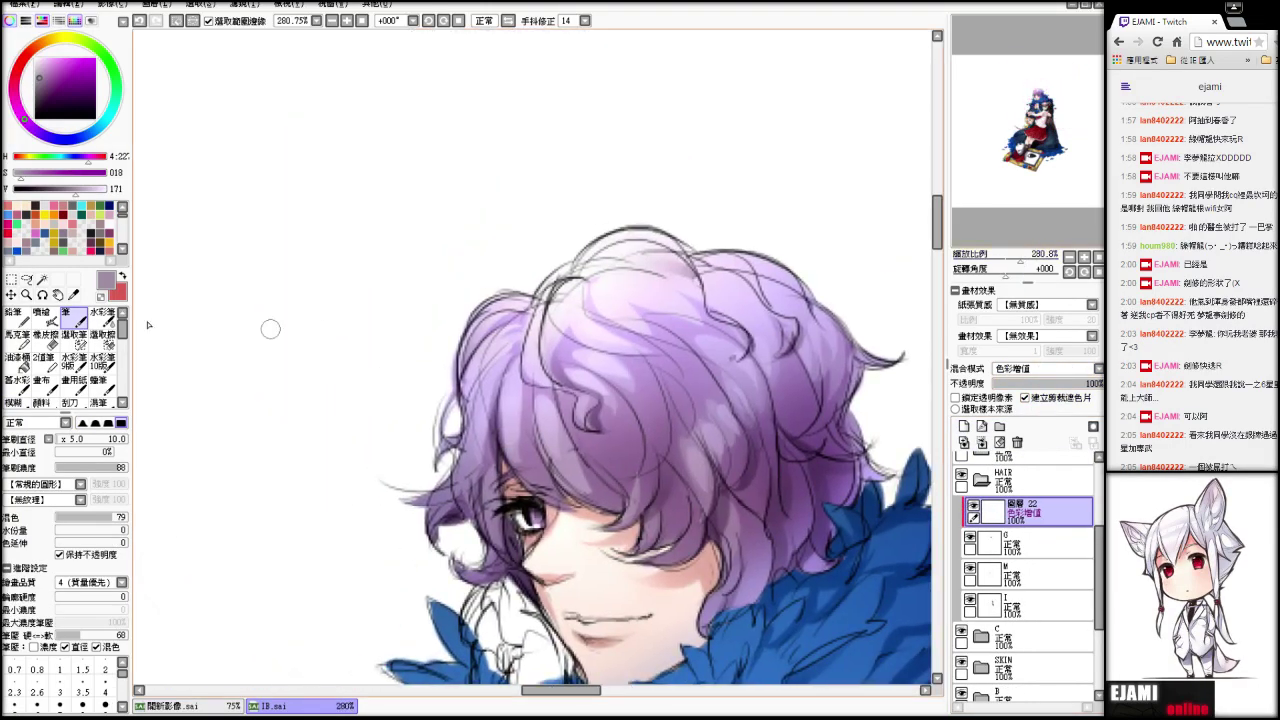
{"action": "left_click_drag", "start_coordinate": [44, 86], "coordinate": [43, 94]}
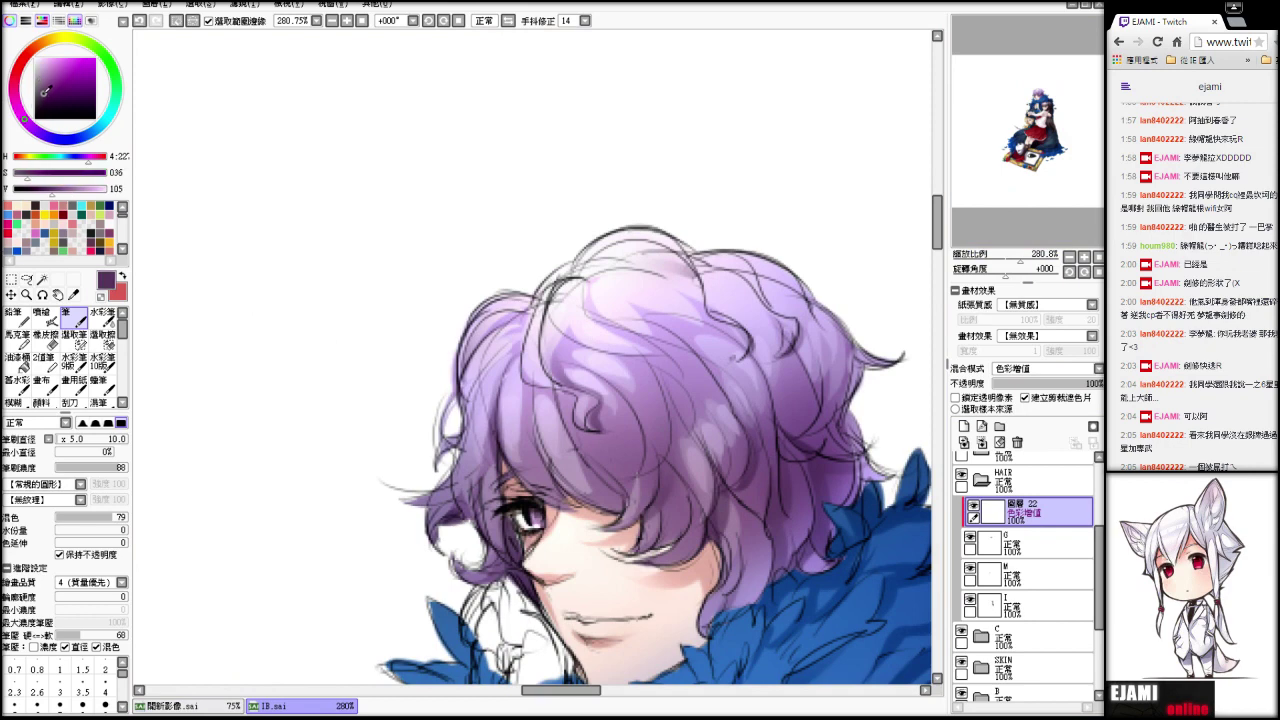
{"action": "left_click_drag", "start_coordinate": [461, 358], "coordinate": [519, 304]}
{"action": "key", "text": "ctrl+z"}
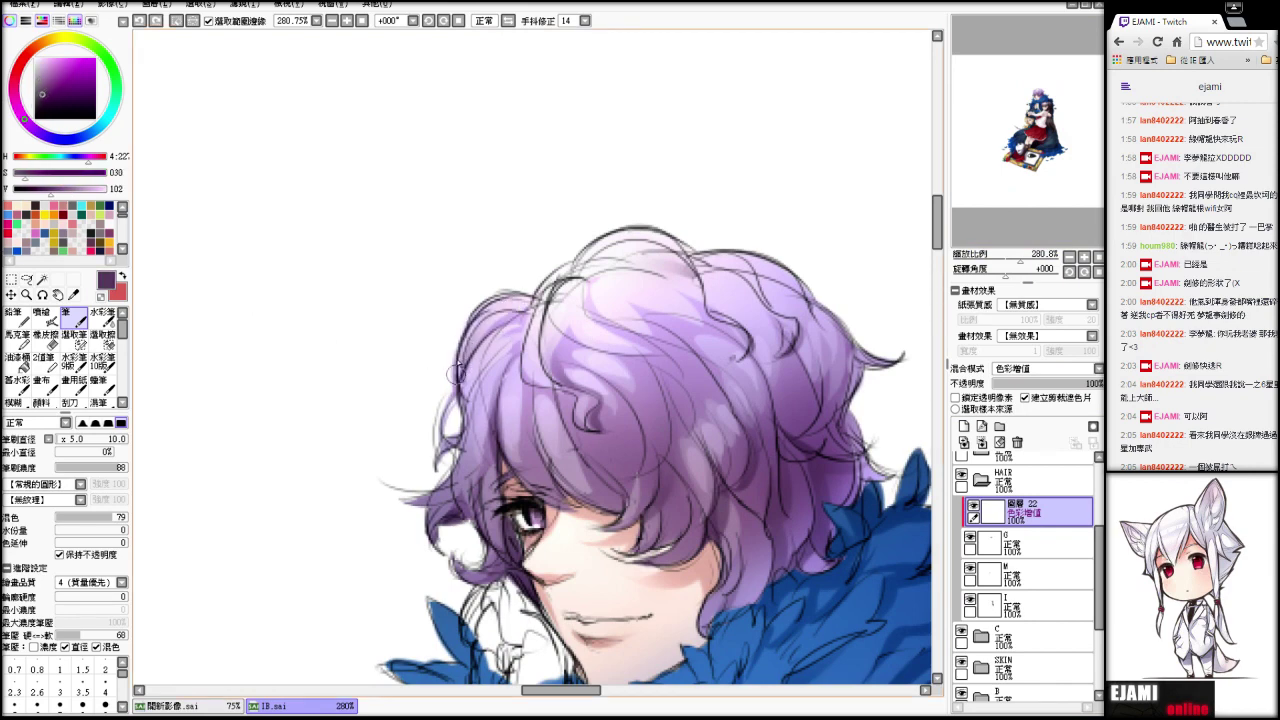
{"action": "mouse_move", "coordinate": [460, 368]}
{"action": "left_mouse_down"}
{"action": "mouse_move", "coordinate": [491, 310]}
{"action": "mouse_move", "coordinate": [526, 300]}
{"action": "mouse_move", "coordinate": [487, 313]}
{"action": "mouse_move", "coordinate": [546, 302]}
{"action": "mouse_move", "coordinate": [537, 372]}
{"action": "left_mouse_up"}
{"action": "key", "text": "ctrl+z"}
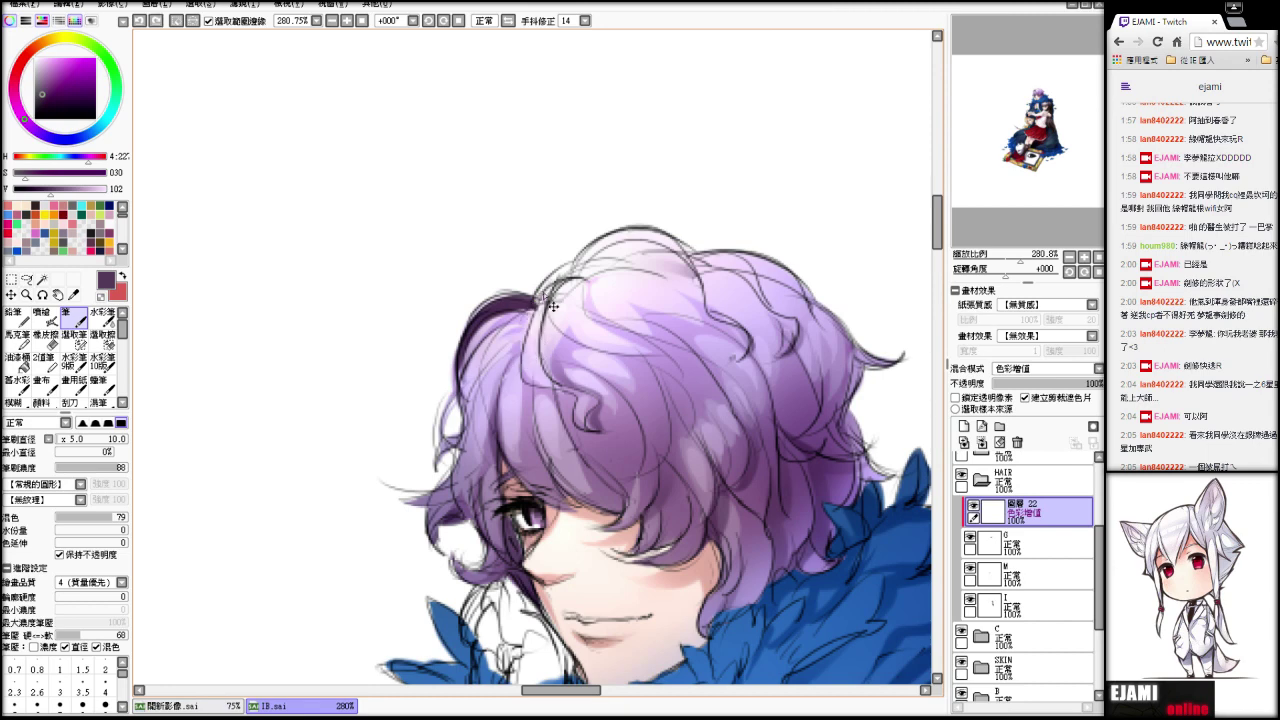
- Paint a dark purple shadow down the parting strand to the curled tip over the forehead, redoing the first stroke
{"action": "left_click_drag", "start_coordinate": [541, 305], "coordinate": [547, 381]}
{"action": "key", "text": "ctrl+z"}
{"action": "key", "text": "ctrl+z"}
{"action": "mouse_move", "coordinate": [551, 289]}
{"action": "left_mouse_down"}
{"action": "mouse_move", "coordinate": [534, 335]}
{"action": "mouse_move", "coordinate": [539, 378]}
{"action": "mouse_move", "coordinate": [590, 428]}
{"action": "left_mouse_up"}
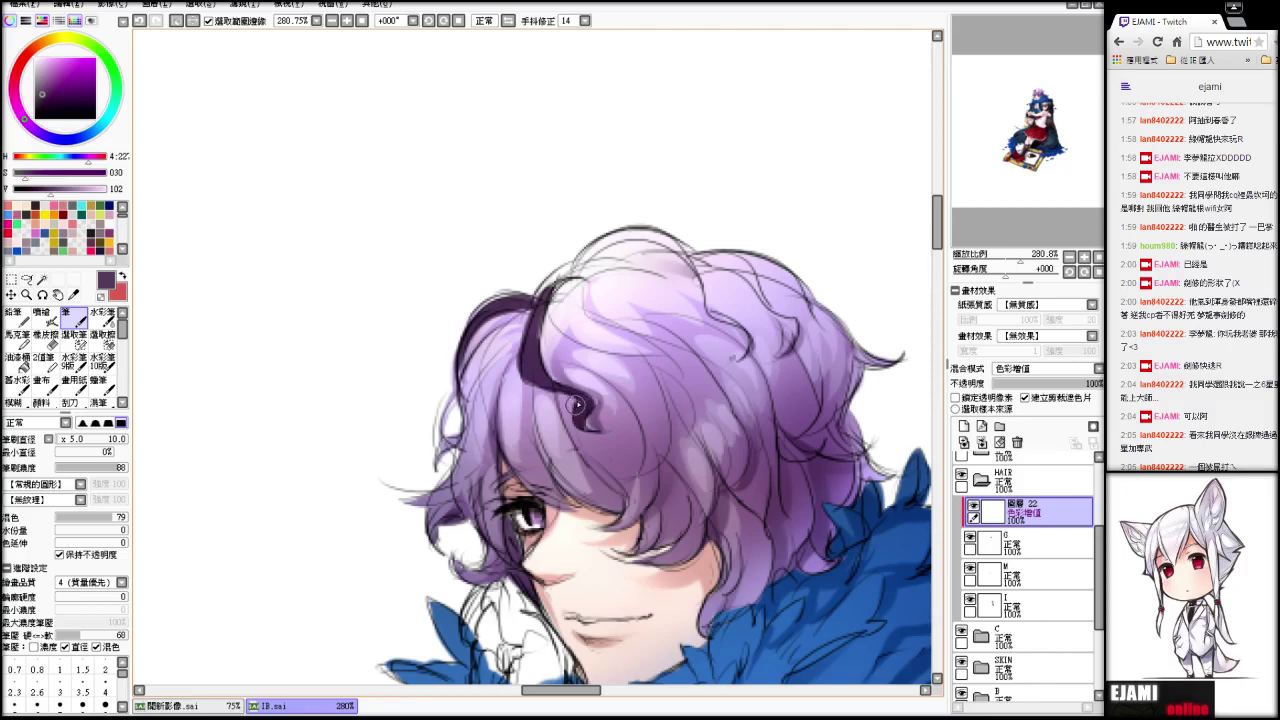
- Paint dark purple shadow strokes along the crown and the upper back curl, undo the stray ones and select the size 74 Airbrush
{"action": "mouse_move", "coordinate": [570, 276]}
{"action": "left_mouse_down"}
{"action": "mouse_move", "coordinate": [640, 228]}
{"action": "mouse_move", "coordinate": [690, 268]}
{"action": "mouse_move", "coordinate": [738, 264]}
{"action": "mouse_move", "coordinate": [784, 353]}
{"action": "mouse_move", "coordinate": [788, 326]}
{"action": "mouse_move", "coordinate": [782, 346]}
{"action": "left_mouse_up"}
{"action": "key", "text": "ctrl+z"}
{"action": "key", "text": "ctrl+z"}
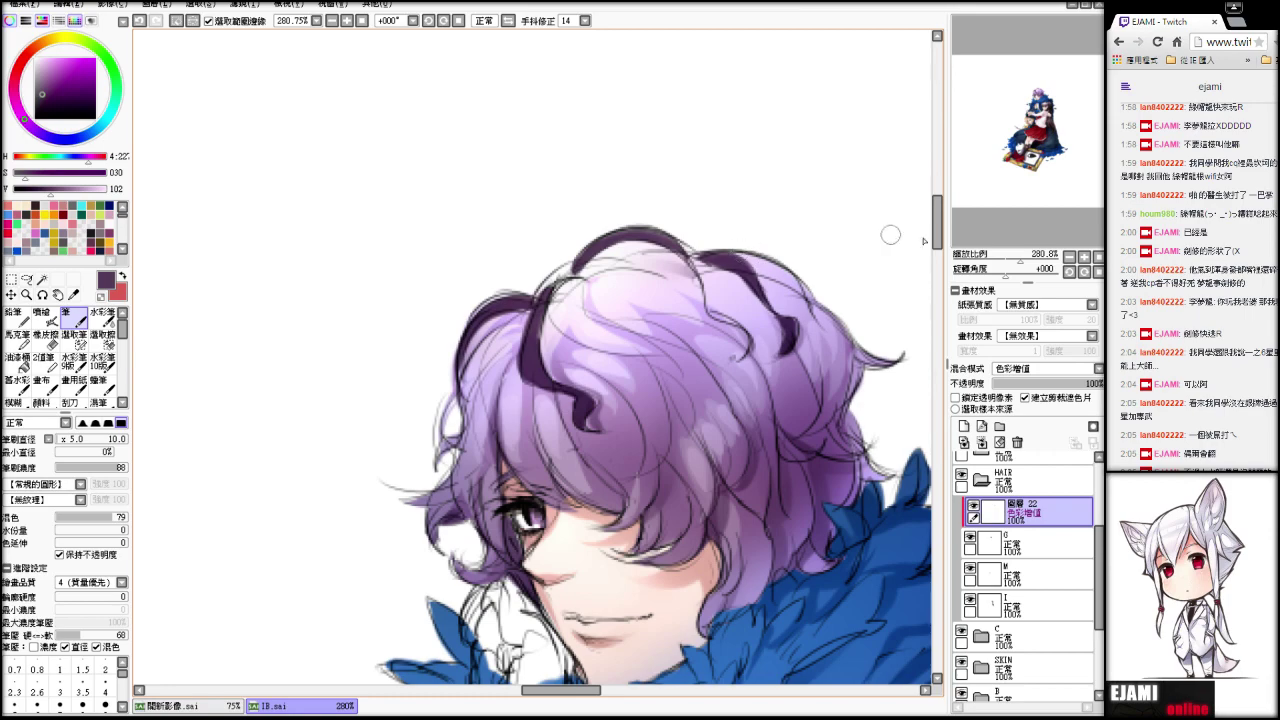
{"action": "left_click_drag", "start_coordinate": [1020, 261], "coordinate": [1011, 271]}
{"action": "key", "text": "b"}
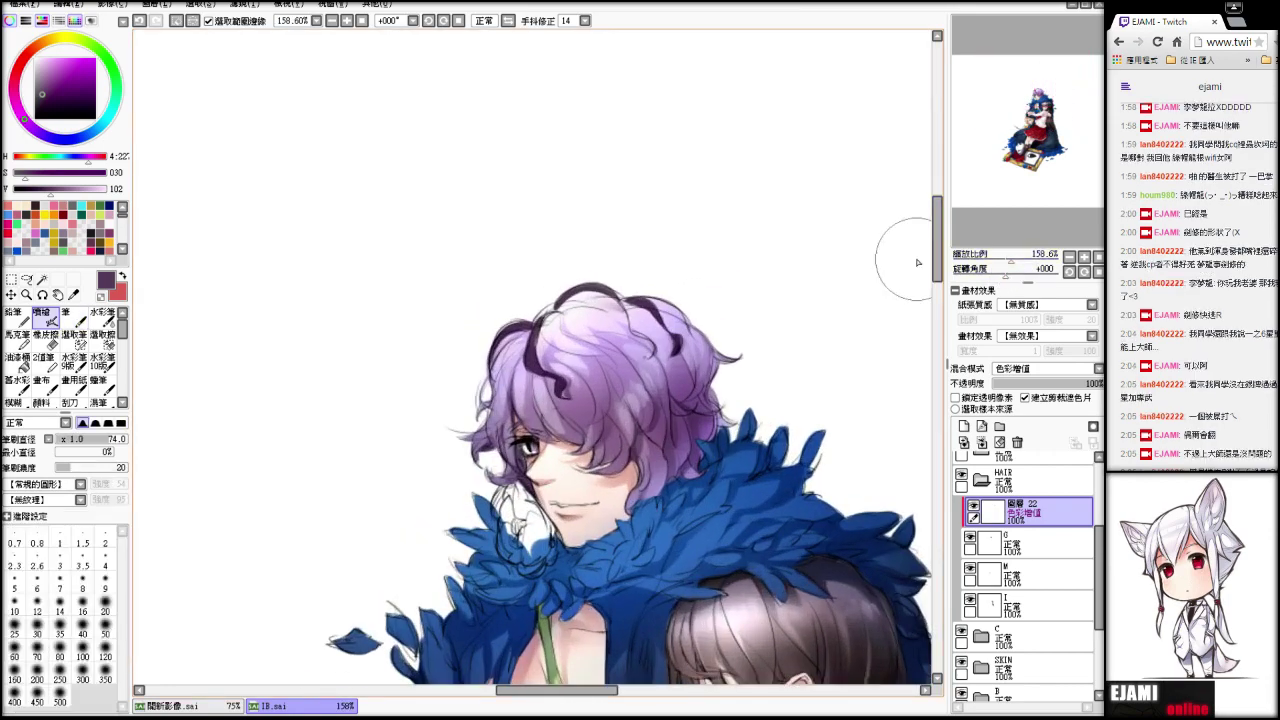
- Set the eraser to a soft edge, size 100 and density 34, and soften the dark purple shadow strokes on the hair
{"action": "key", "text": "e"}
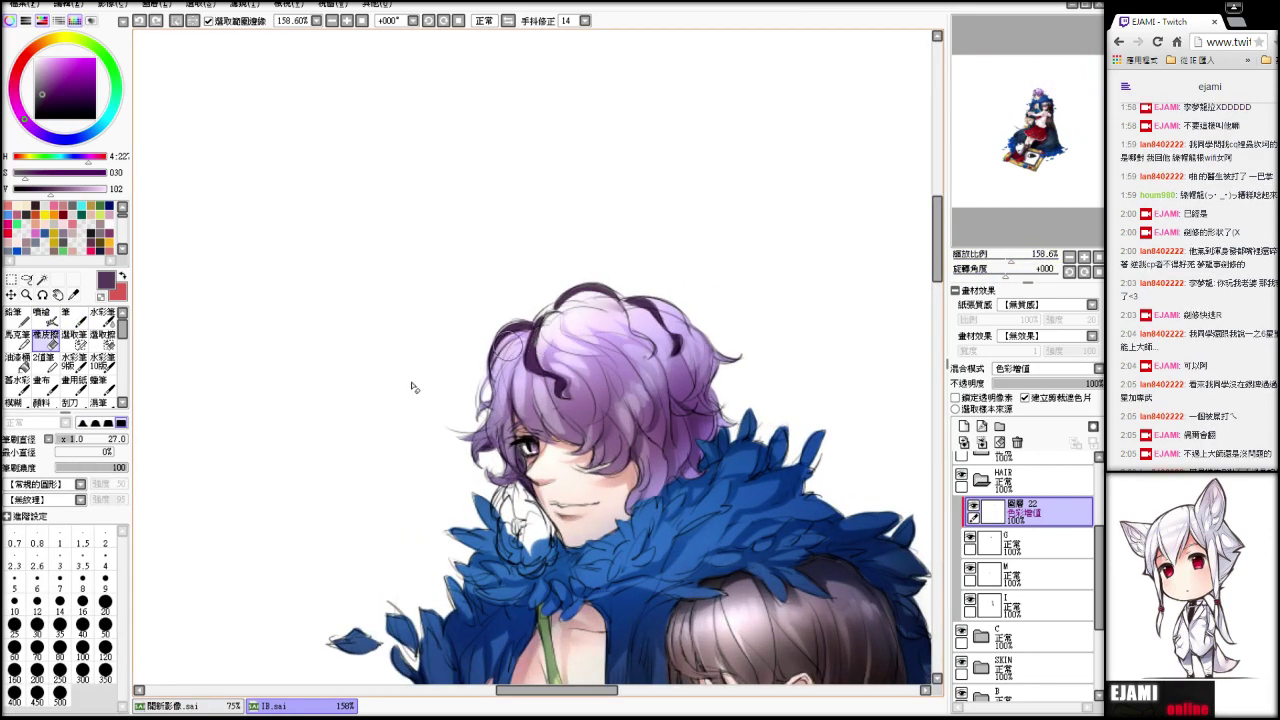
{"action": "left_click", "coordinate": [82, 423]}
{"action": "left_click", "coordinate": [83, 656]}
{"action": "left_click", "coordinate": [102, 467]}
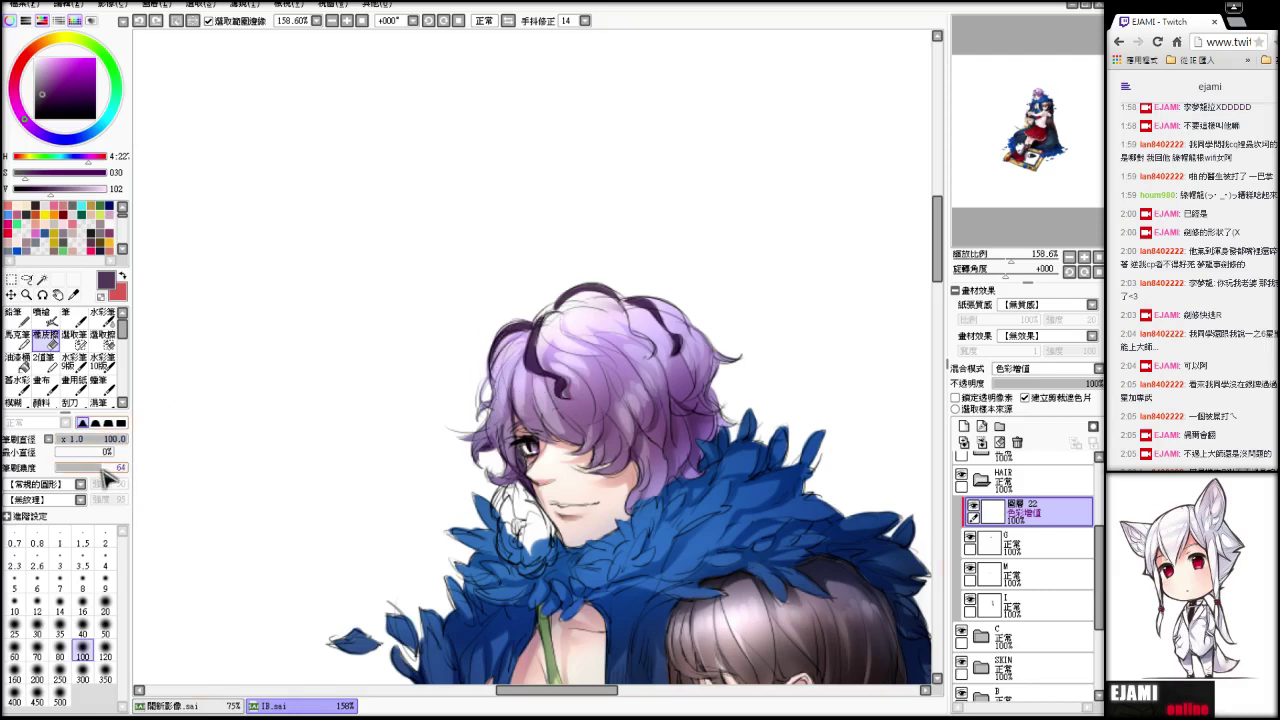
{"action": "left_click_drag", "start_coordinate": [102, 470], "coordinate": [80, 468]}
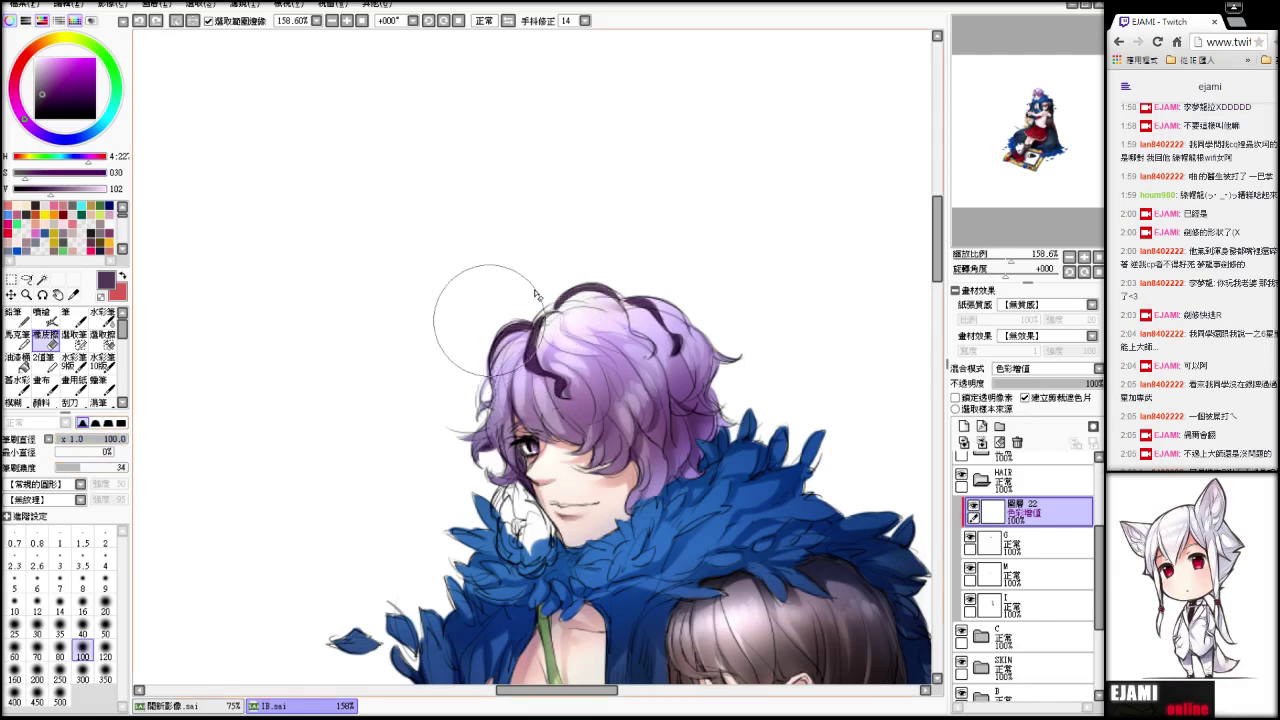
{"action": "mouse_move", "coordinate": [496, 320]}
{"action": "left_mouse_down"}
{"action": "mouse_move", "coordinate": [596, 321]}
{"action": "mouse_move", "coordinate": [562, 303]}
{"action": "left_mouse_up"}
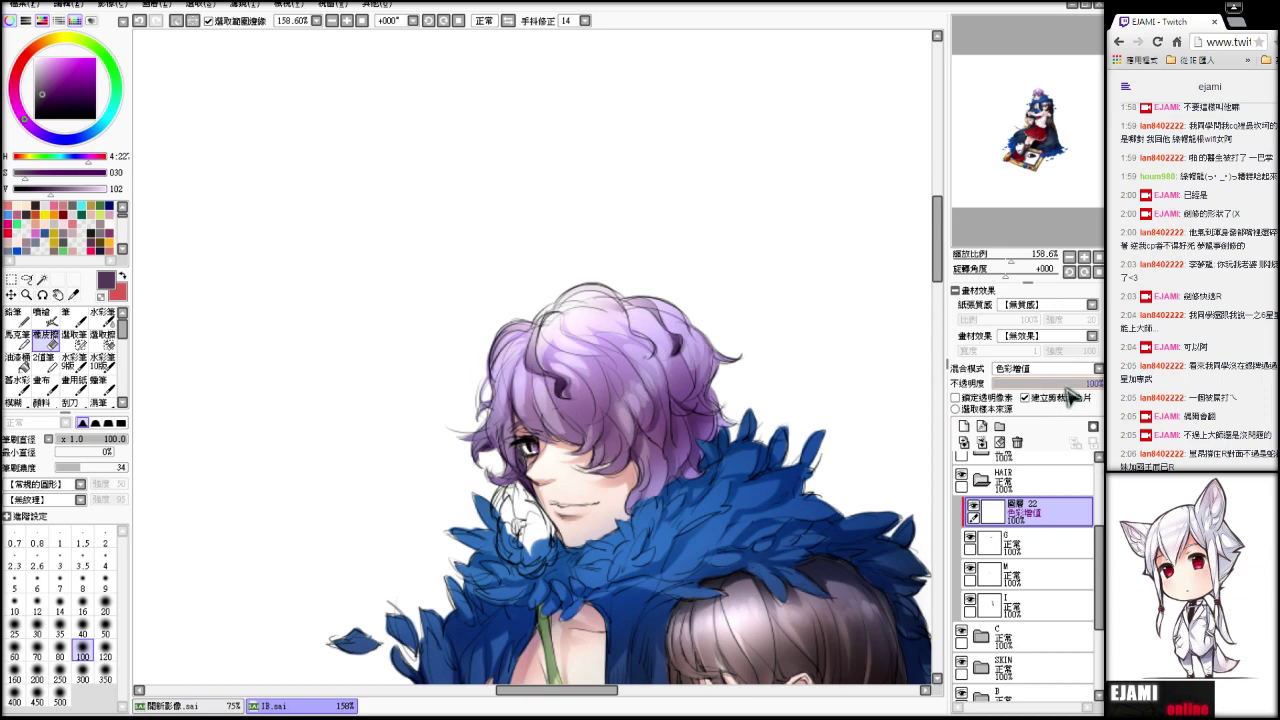
- Lower the hair shadow layer's opacity to 62% and apply a filter adjustment to the layer
{"action": "left_click_drag", "start_coordinate": [1072, 384], "coordinate": [1061, 384]}
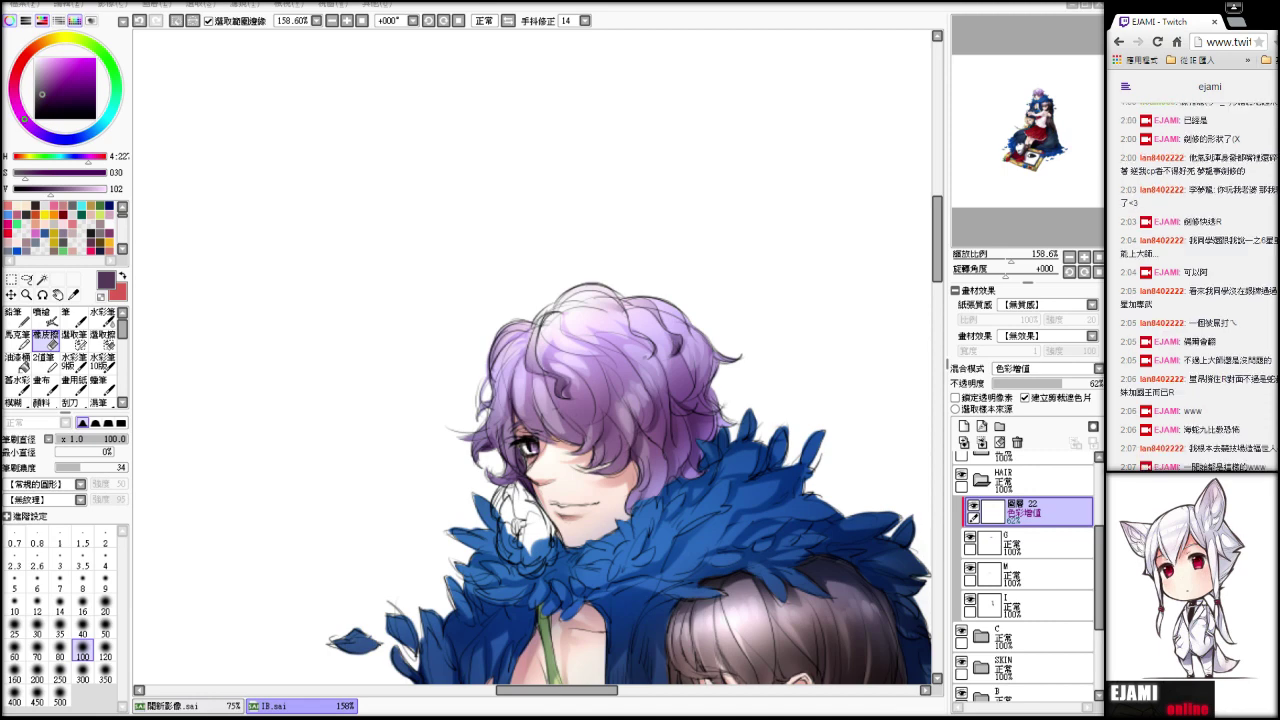
{"action": "left_click", "coordinate": [248, 6]}
{"action": "left_click", "coordinate": [259, 29]}
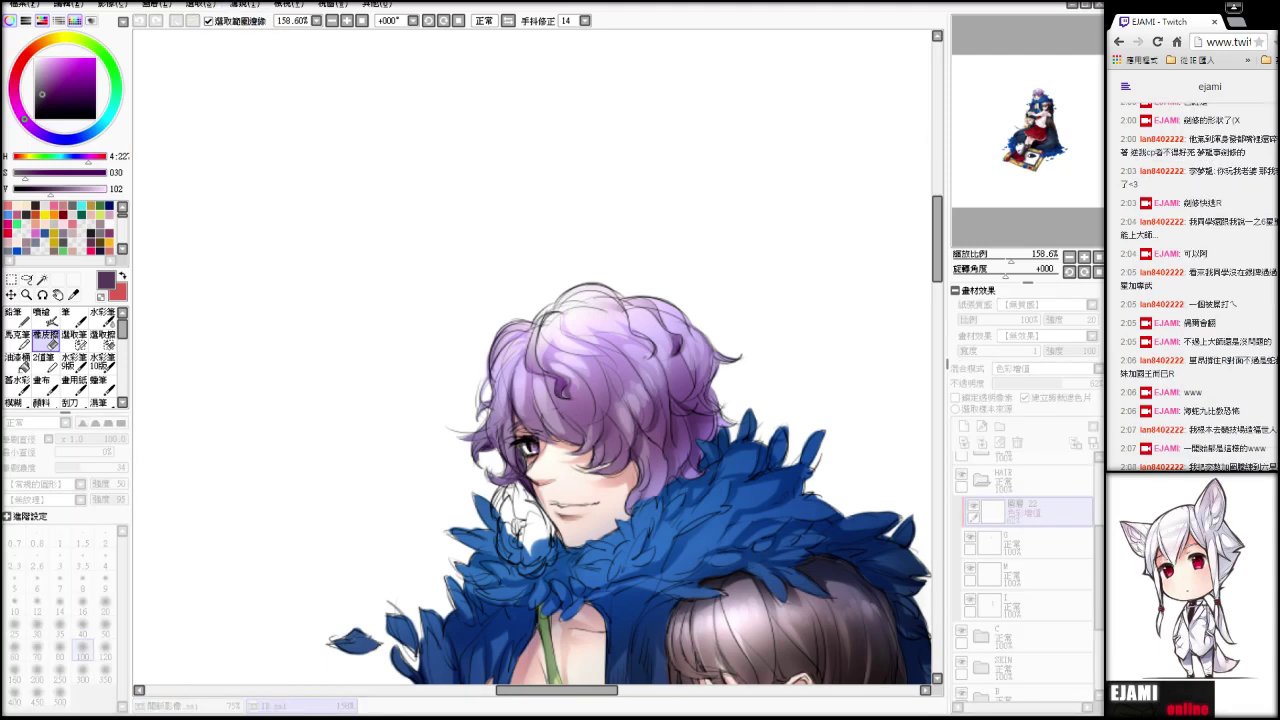
{"action": "key", "text": "Return"}
- Reduce the hair shadow layer's opacity to 40% and merge it into the HAIR folder's layer G
{"action": "left_click_drag", "start_coordinate": [1016, 260], "coordinate": [1001, 260]}
{"action": "left_click_drag", "start_coordinate": [1003, 186], "coordinate": [996, 189]}
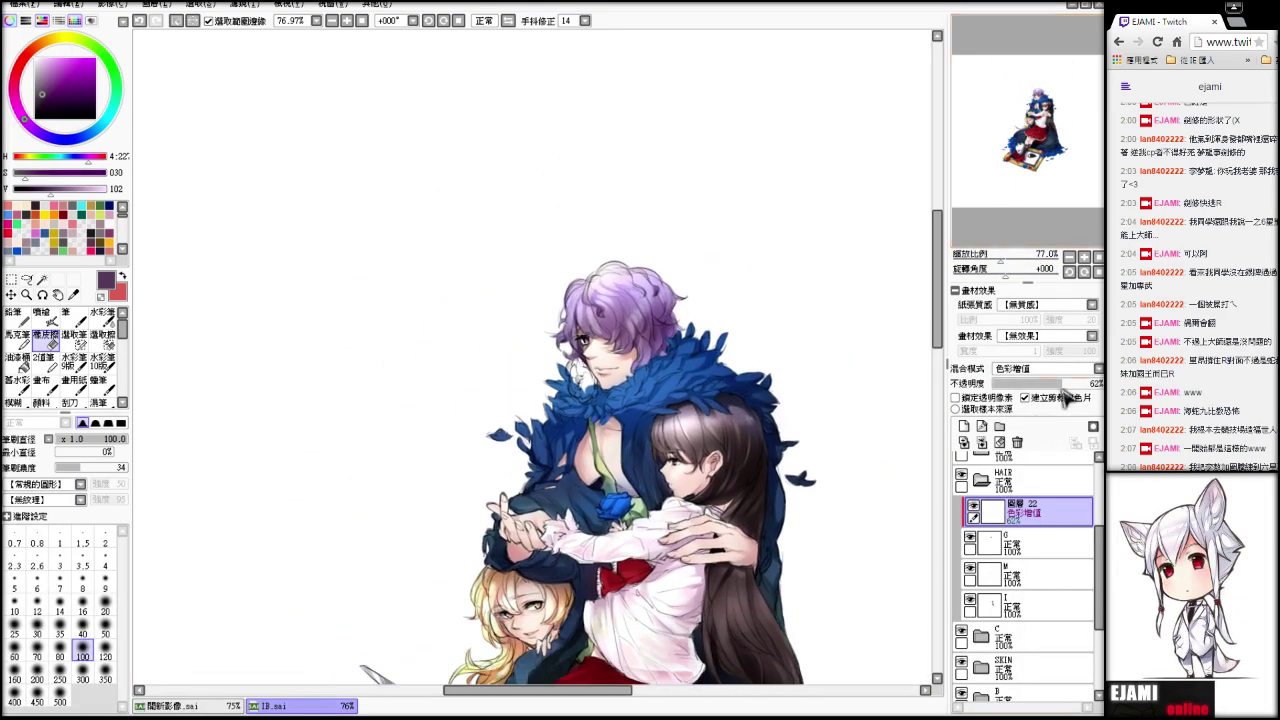
{"action": "left_click_drag", "start_coordinate": [1061, 387], "coordinate": [1039, 383]}
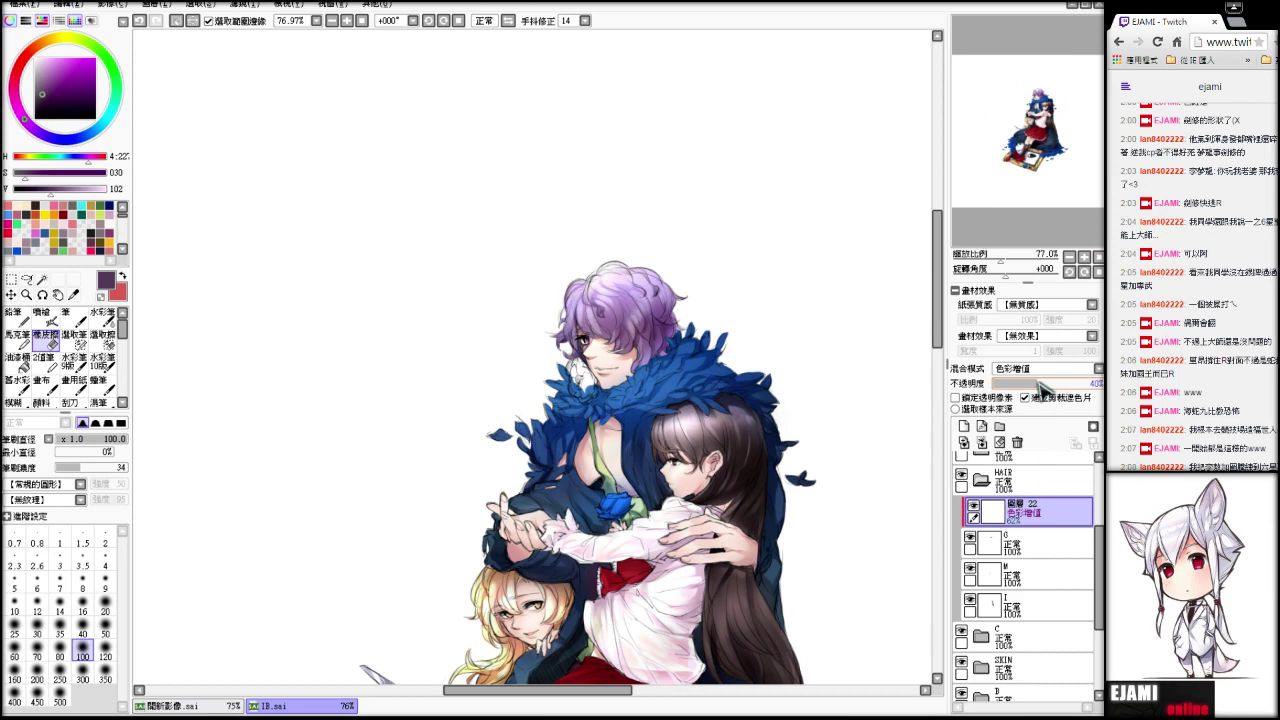
{"action": "left_click", "coordinate": [982, 442]}
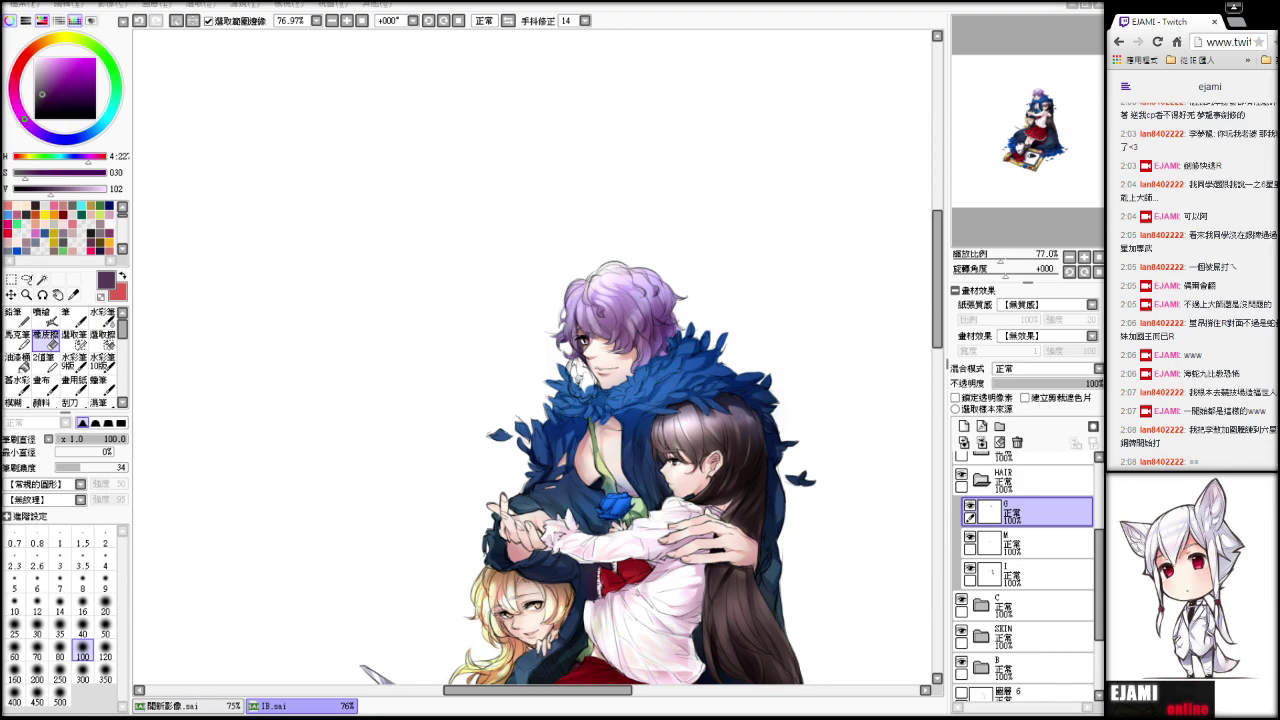
- Sample the dark colour beside the girl's hair, add a clipped layer above G in the SKIN folder and select the Airbrush
{"action": "left_click_drag", "start_coordinate": [1001, 260], "coordinate": [1006, 261]}
{"action": "left_click_drag", "start_coordinate": [1020, 200], "coordinate": [1031, 220]}
{"action": "key", "text": "alt"}
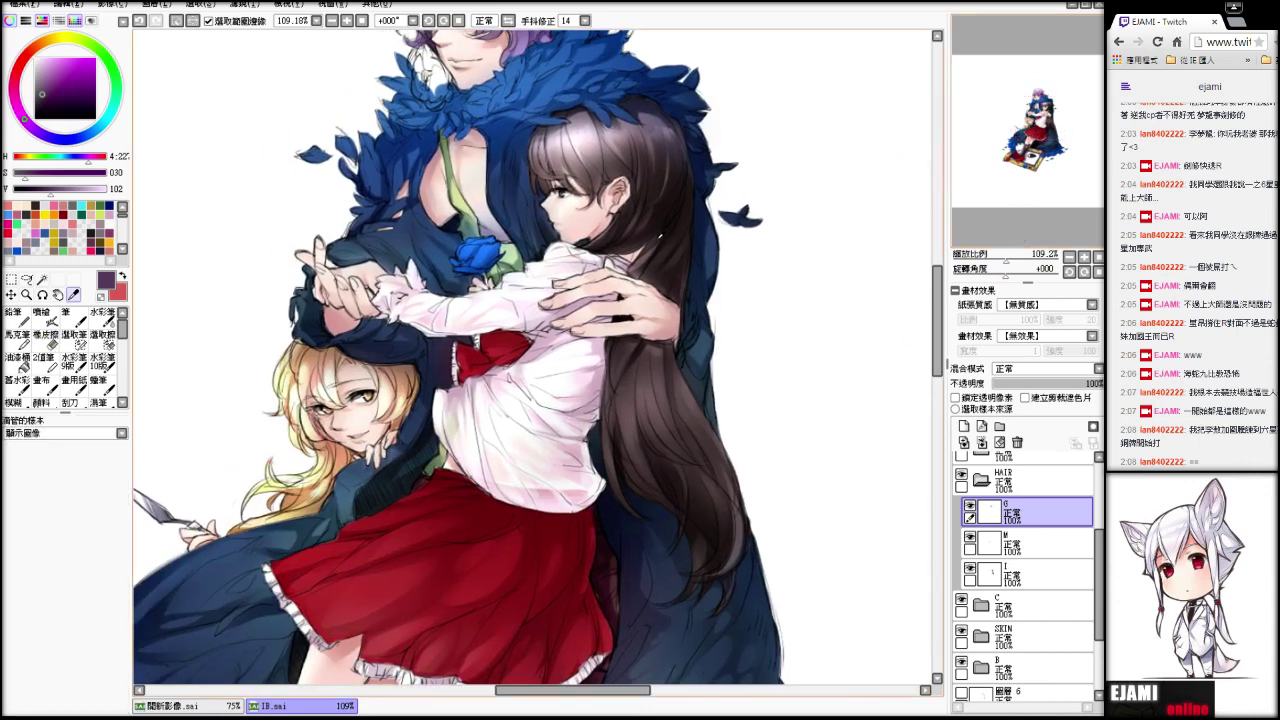
{"action": "left_click", "coordinate": [680, 272]}
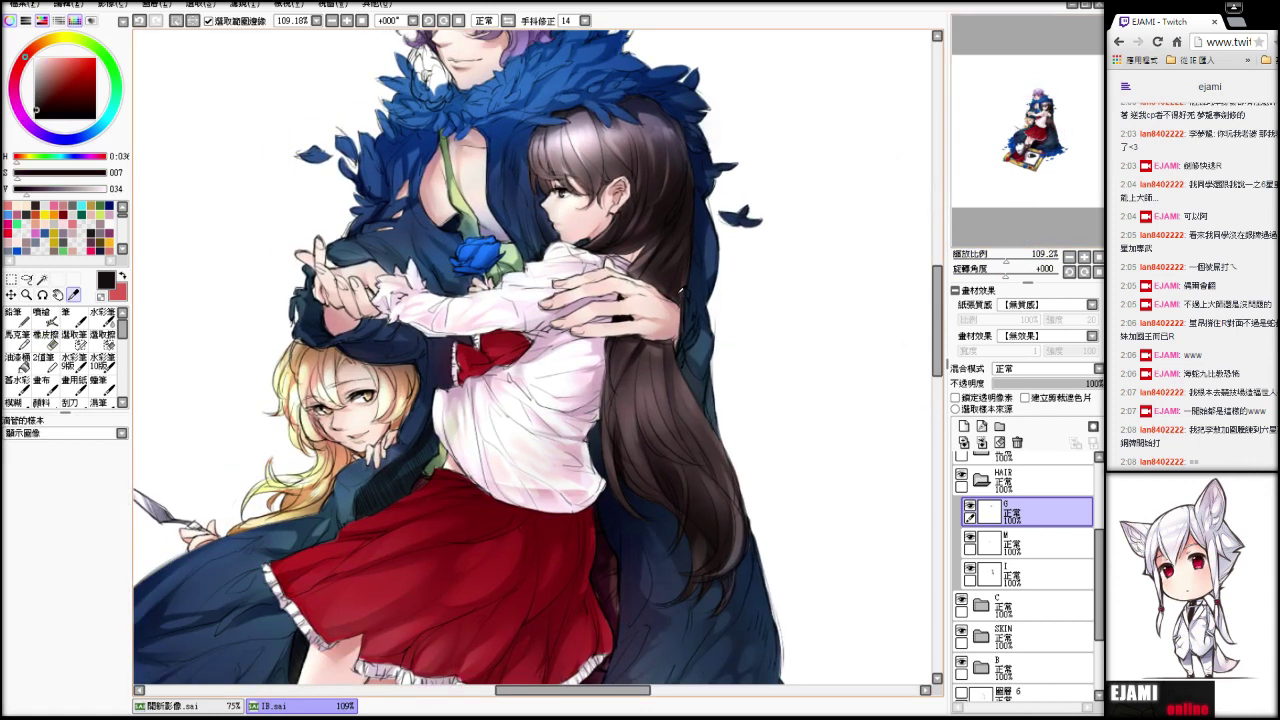
{"action": "left_click", "coordinate": [682, 290]}
{"action": "left_click", "coordinate": [983, 481]}
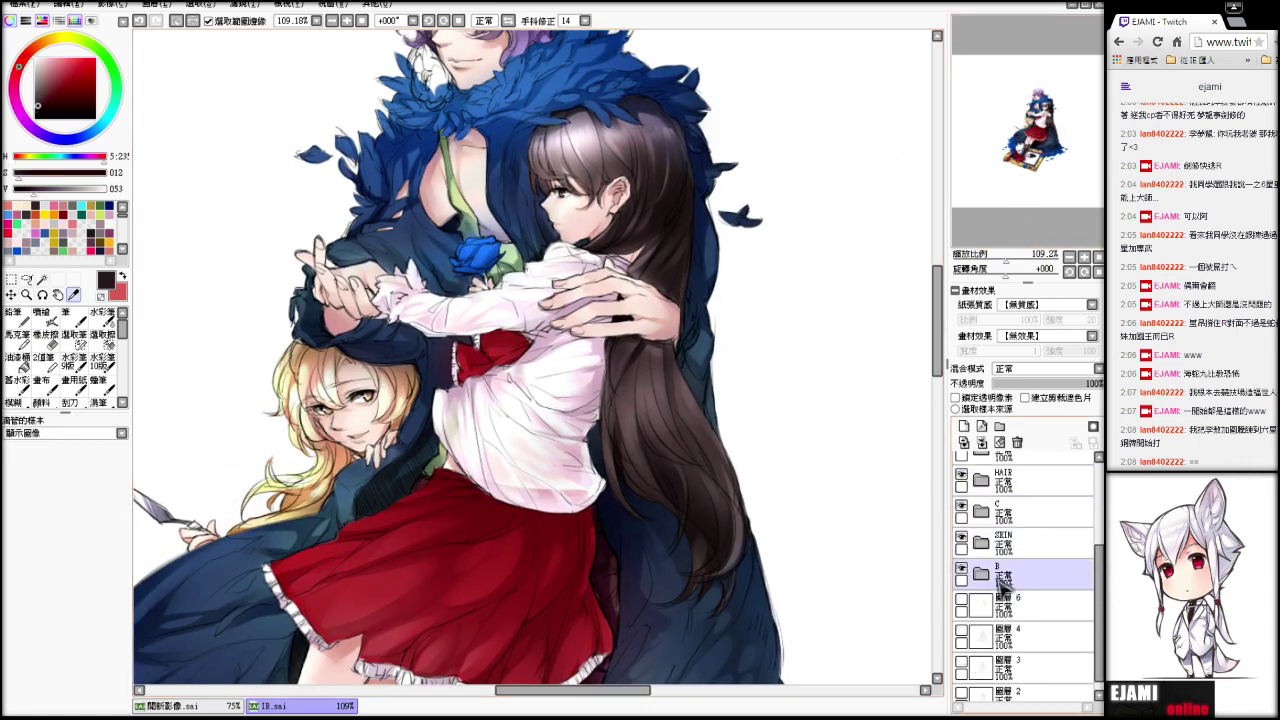
{"action": "left_click", "coordinate": [982, 543]}
{"action": "left_click", "coordinate": [1020, 580]}
{"action": "left_click", "coordinate": [965, 427]}
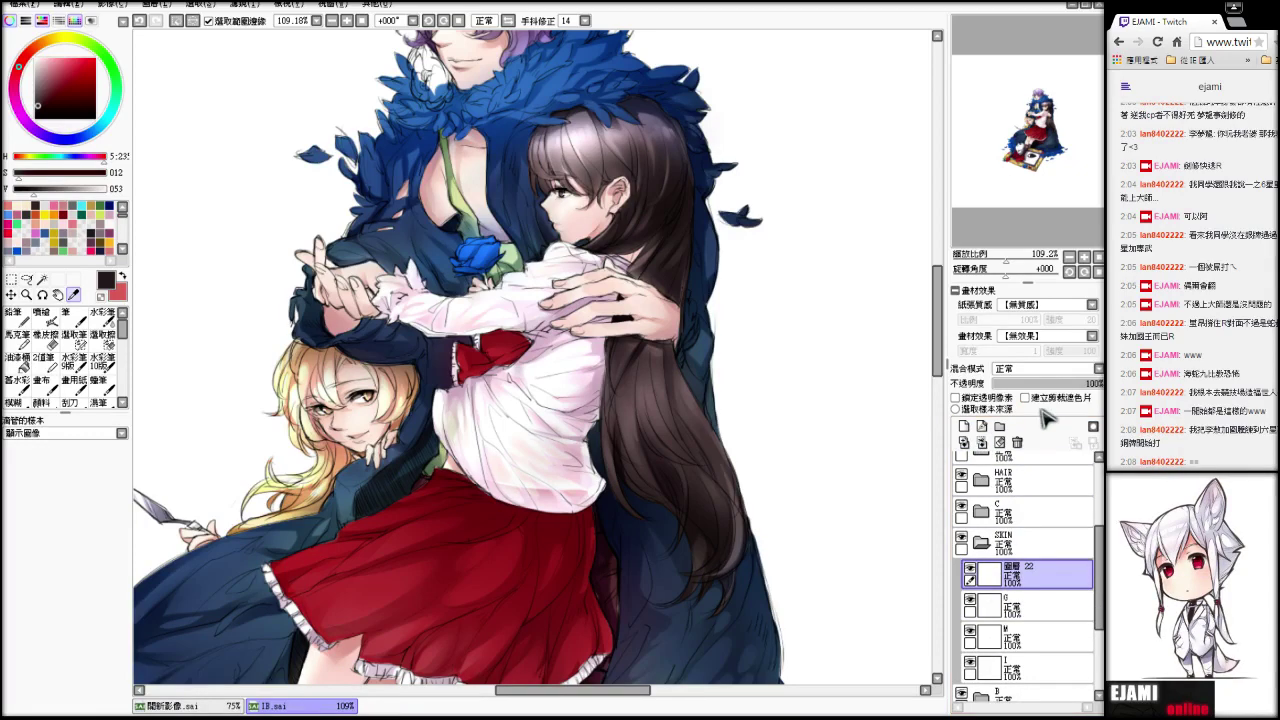
{"action": "left_click", "coordinate": [1025, 397]}
{"action": "left_click", "coordinate": [41, 314]}
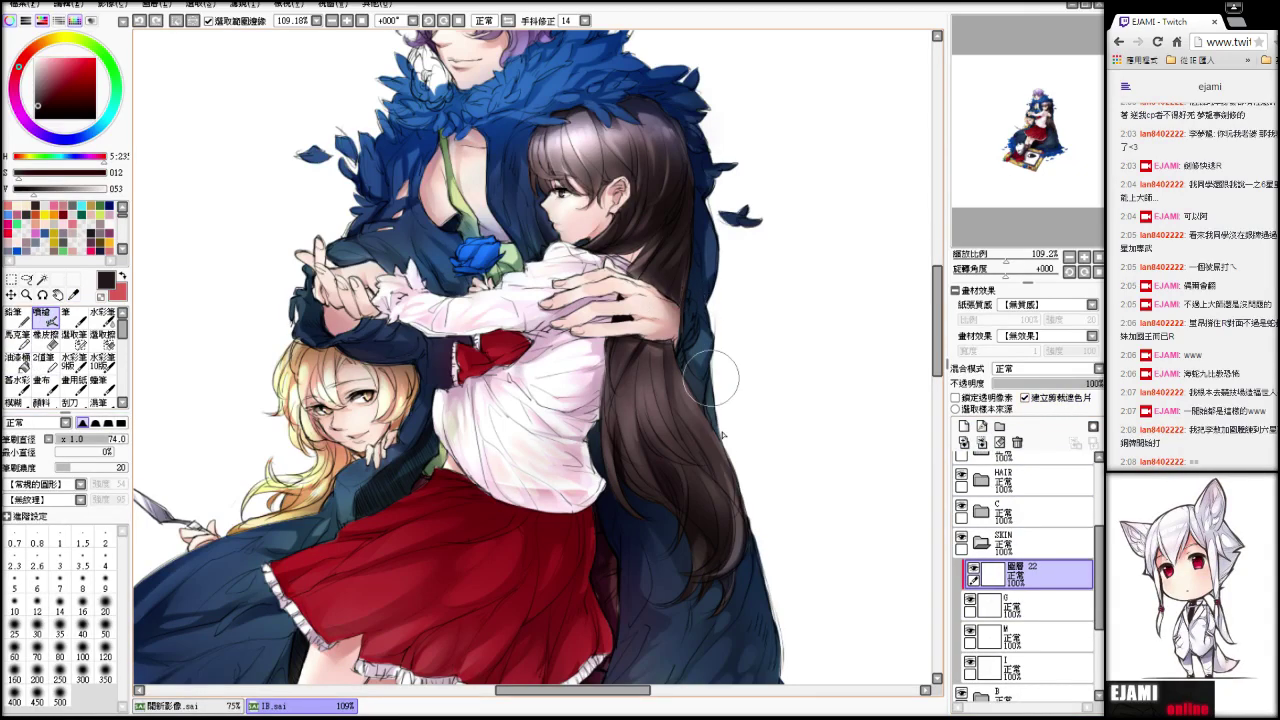
- Merge the unused clipped layer into the SKIN folder's layer G, then hide and show the folder to check its contents
{"action": "left_click_drag", "start_coordinate": [1006, 258], "coordinate": [998, 260]}
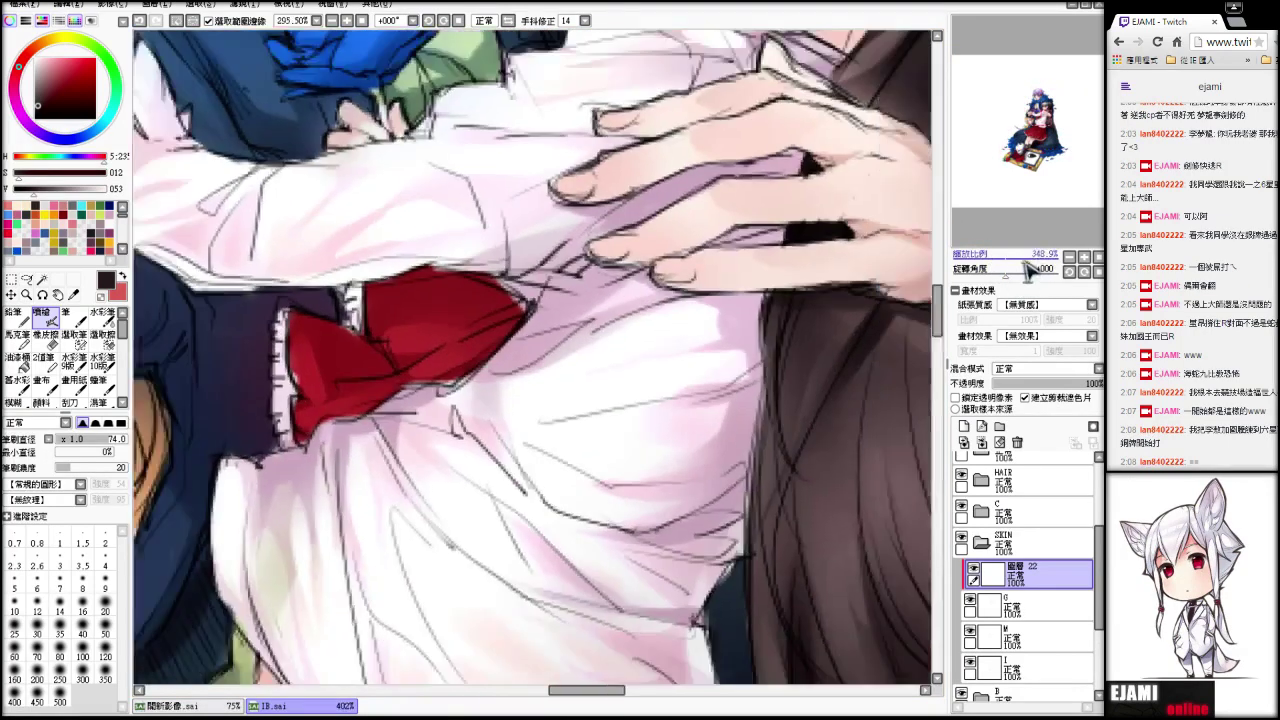
{"action": "left_click", "coordinate": [1022, 262]}
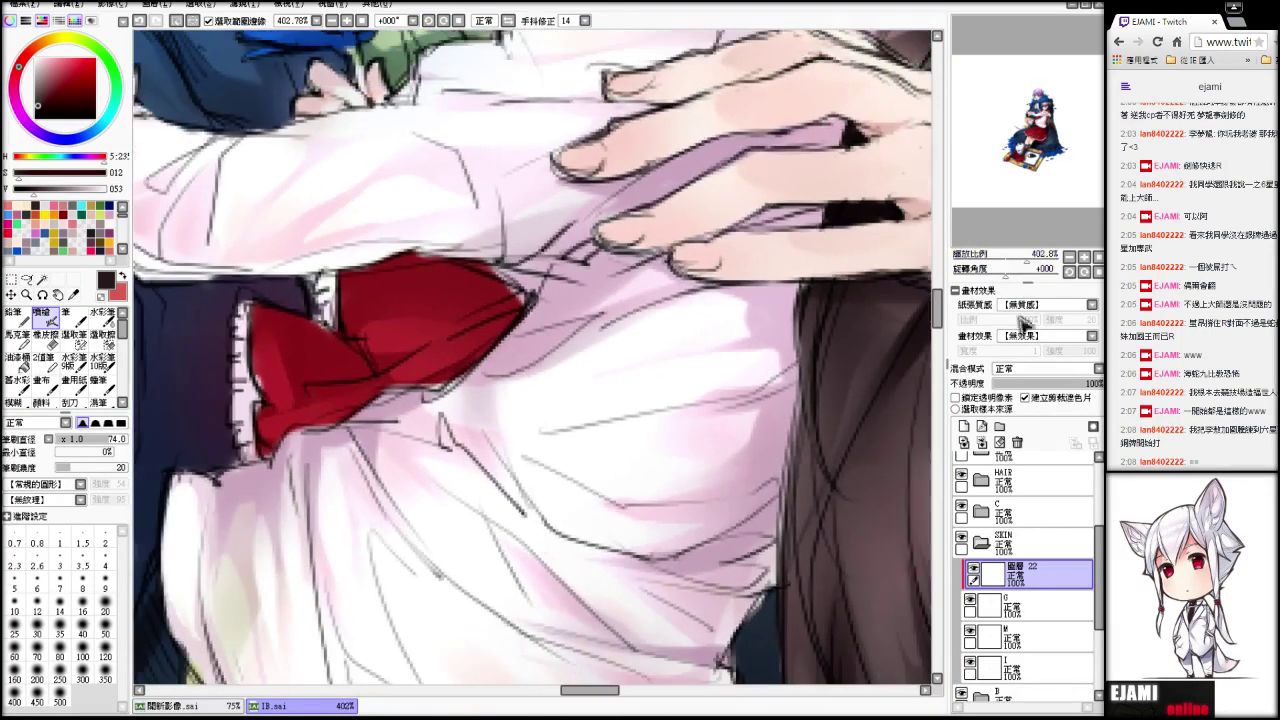
{"action": "left_click", "coordinate": [981, 442]}
{"action": "left_click", "coordinate": [962, 538]}
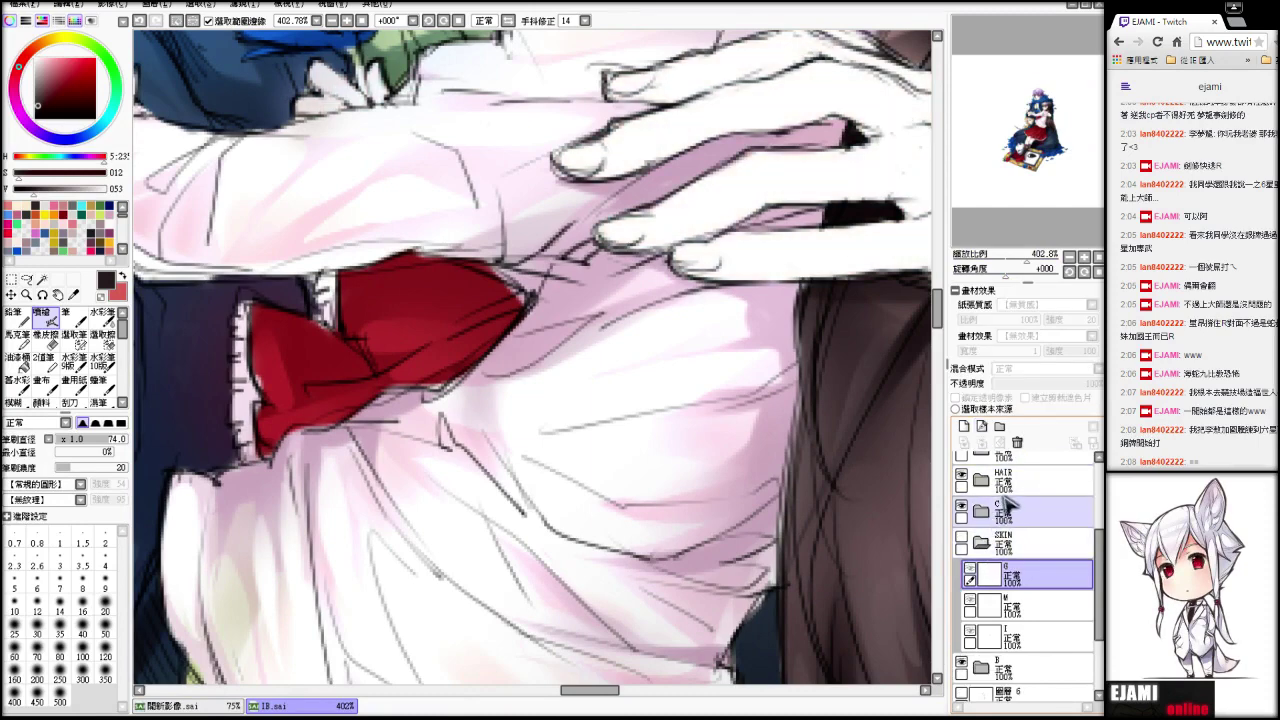
{"action": "left_click", "coordinate": [962, 538]}
- Sample the cloak's dark blue and touch up the cloak beside the wrist on layer 12 in the C folder
{"action": "left_click", "coordinate": [983, 544]}
{"action": "left_click", "coordinate": [985, 514]}
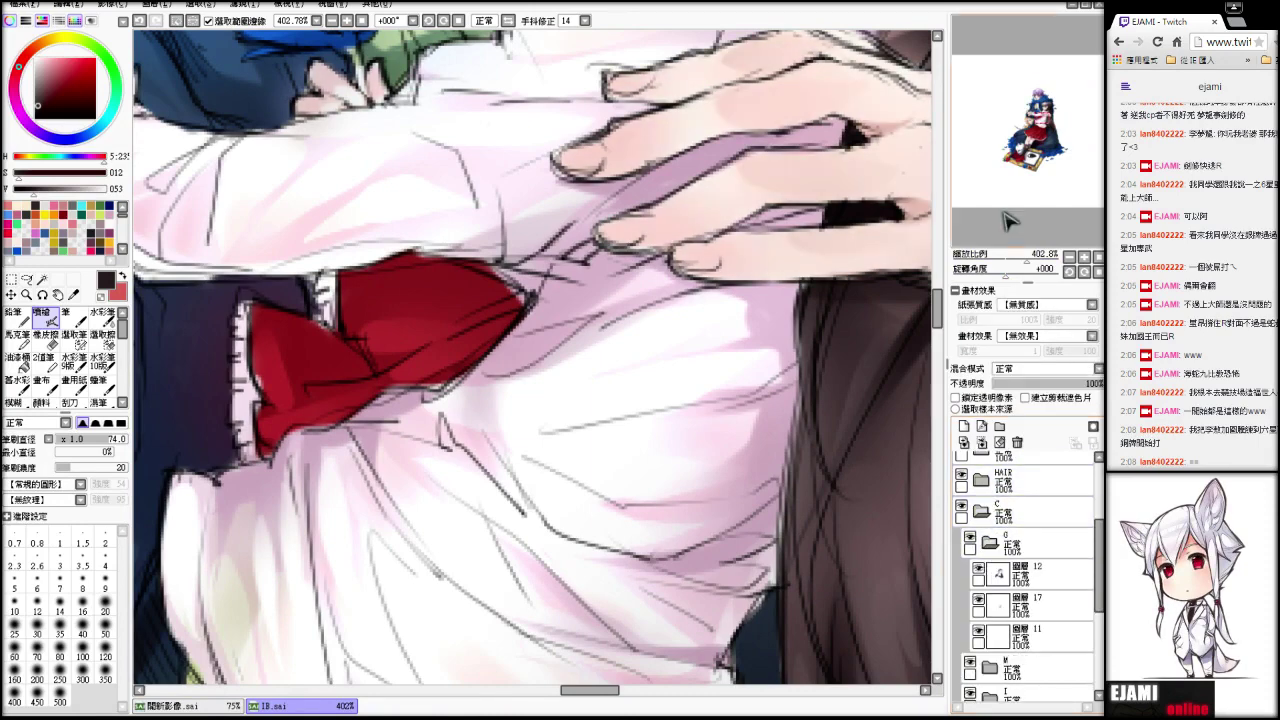
{"action": "left_click_drag", "start_coordinate": [1041, 122], "coordinate": [1047, 116]}
{"action": "left_click", "coordinate": [778, 386], "text": "alt"}
{"action": "key", "text": "v"}
{"action": "mouse_move", "coordinate": [700, 440]}
{"action": "left_mouse_down"}
{"action": "mouse_move", "coordinate": [700, 408]}
{"action": "mouse_move", "coordinate": [709, 420]}
{"action": "left_mouse_up"}
{"action": "left_click", "coordinate": [1030, 576]}
{"action": "left_click", "coordinate": [736, 430], "text": "alt"}
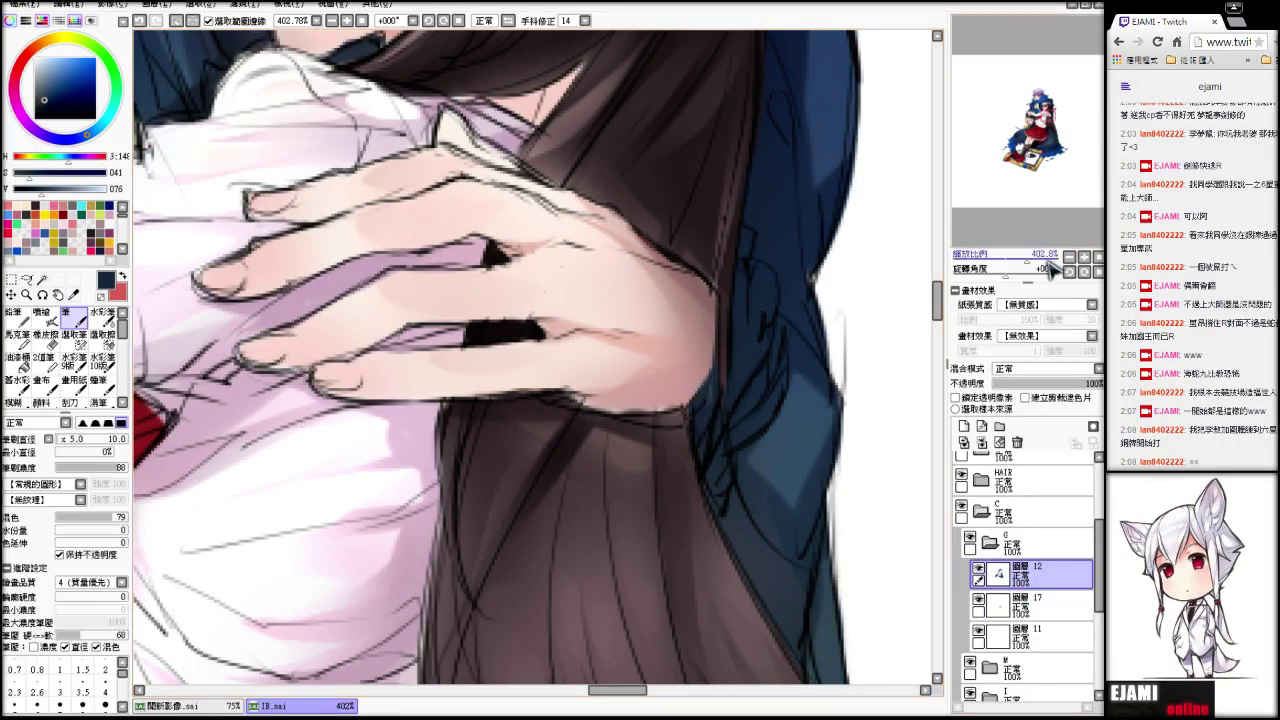
- Sample the dark red of the skirt and select layer 21 in the R folder, toggling its visibility to identify it
{"action": "left_click", "coordinate": [1004, 258]}
{"action": "left_click_drag", "start_coordinate": [1004, 265], "coordinate": [1020, 260]}
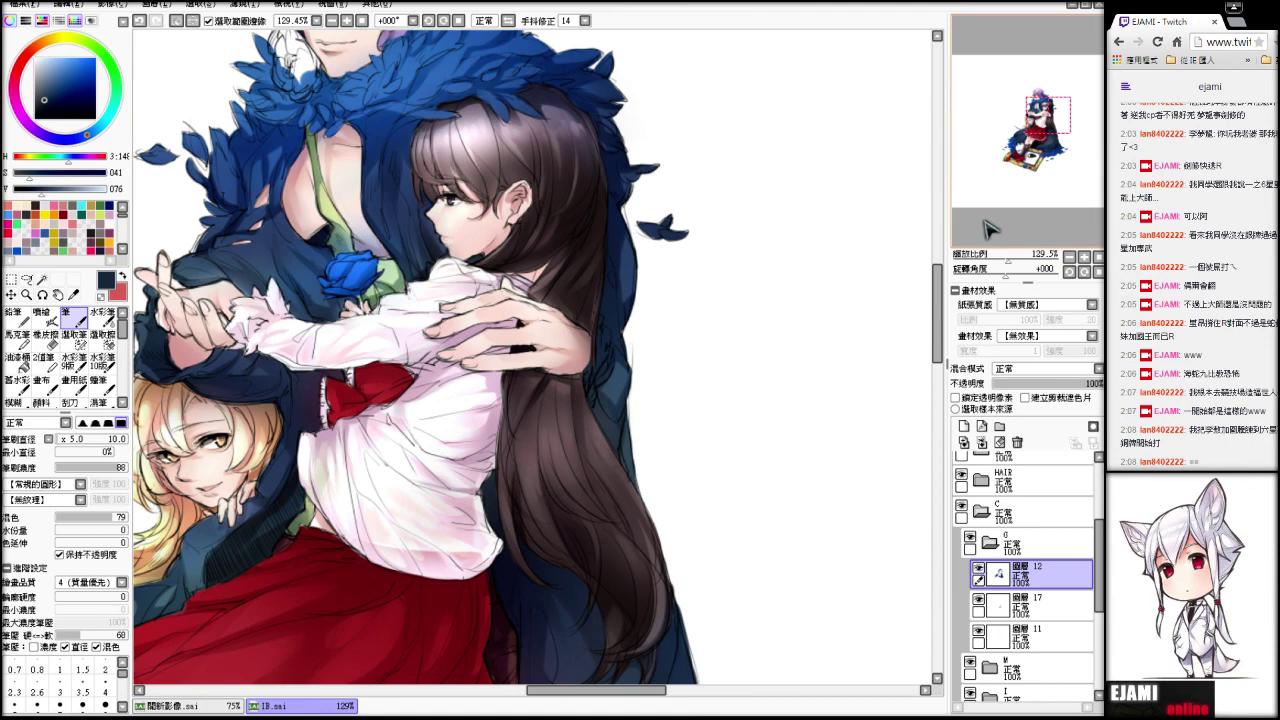
{"action": "left_click_drag", "start_coordinate": [1030, 256], "coordinate": [1005, 258]}
{"action": "left_click_drag", "start_coordinate": [1021, 185], "coordinate": [1024, 188]}
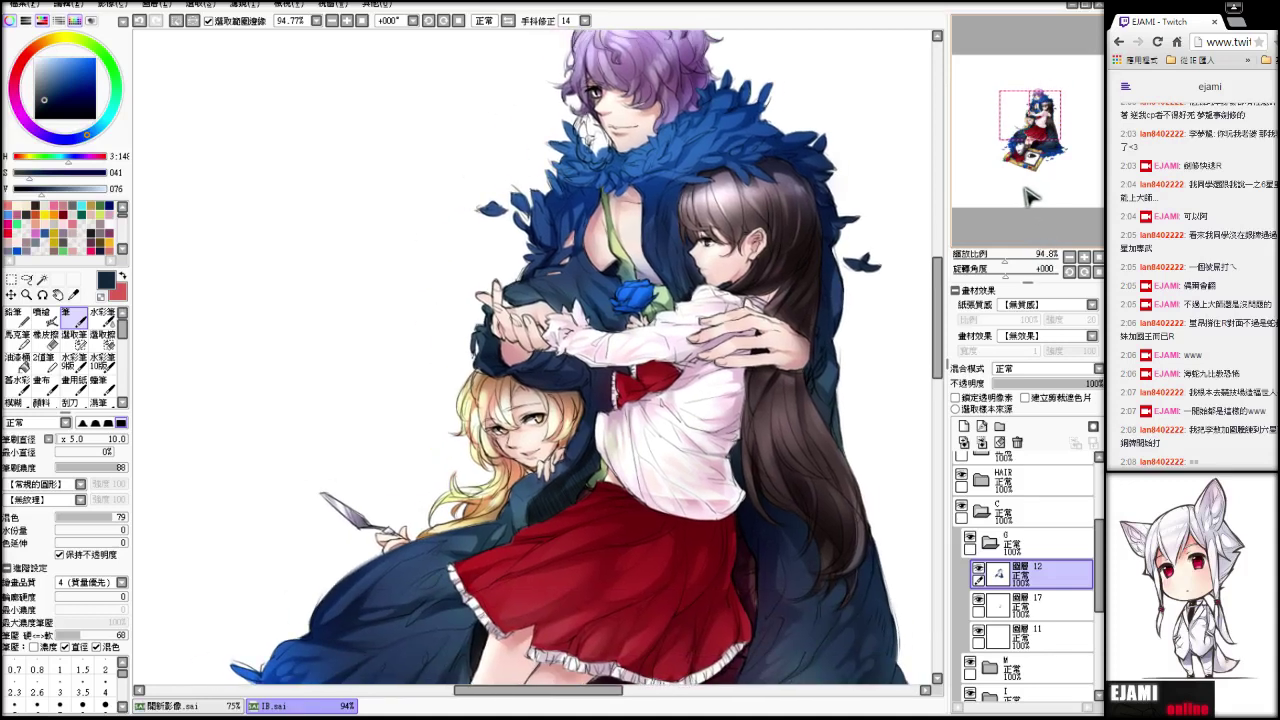
{"action": "key", "text": "alt"}
{"action": "left_click", "coordinate": [562, 577]}
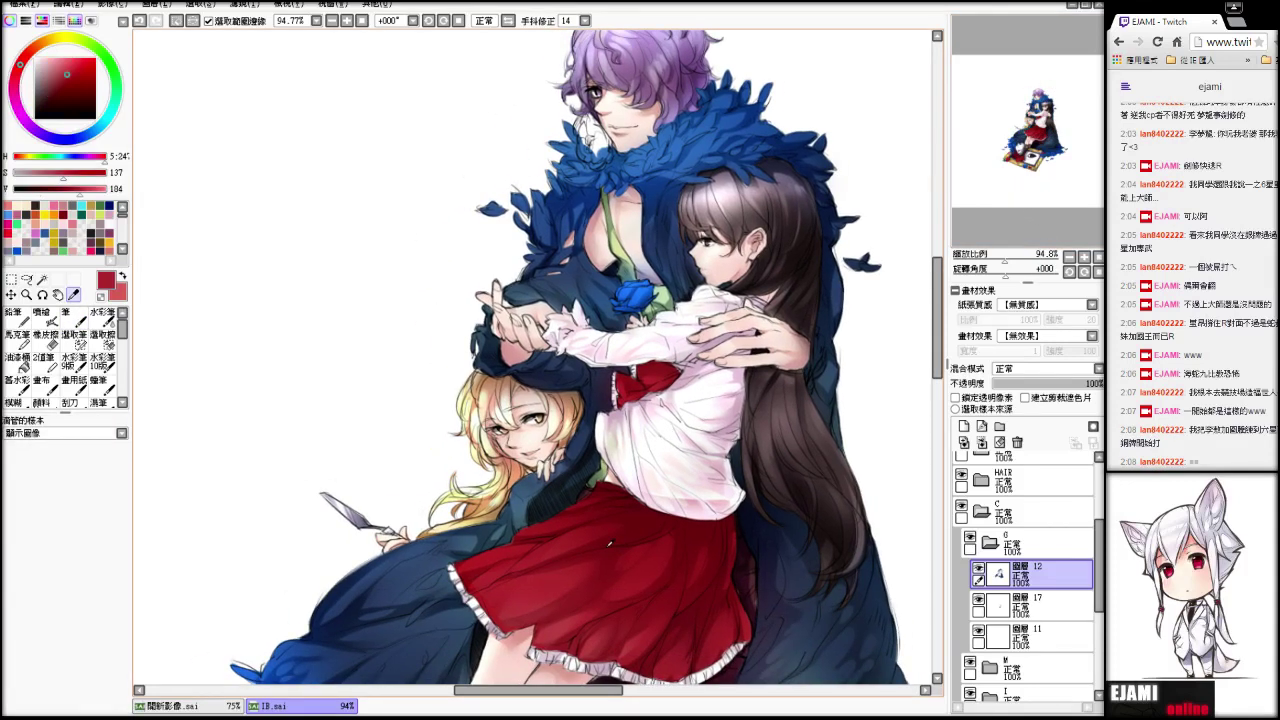
{"action": "left_click", "coordinate": [983, 513]}
{"action": "left_click_drag", "start_coordinate": [1096, 553], "coordinate": [1094, 464]}
{"action": "left_click", "coordinate": [983, 563]}
{"action": "left_click", "coordinate": [970, 587]}
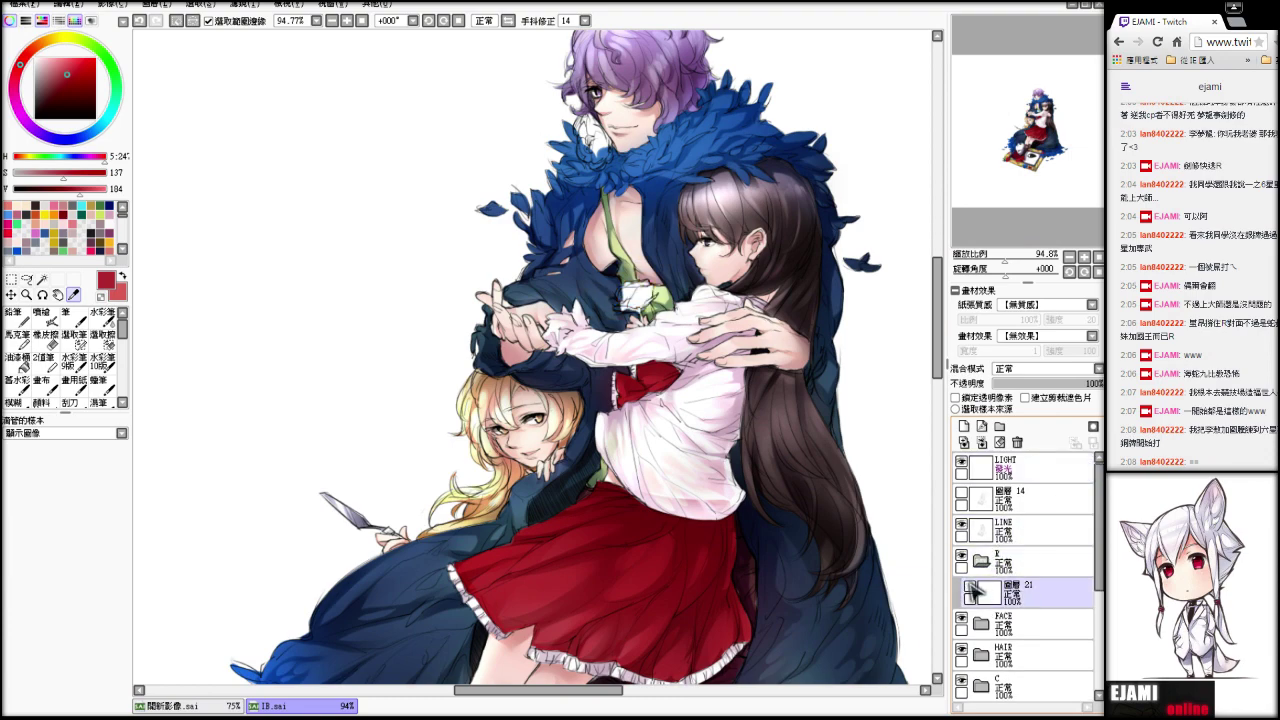
{"action": "left_click", "coordinate": [970, 587]}
{"action": "left_click", "coordinate": [1016, 588]}
- Paint the upper petals of the rose beside the man's face red and set the eraser to a hard edge, size 16, density 100
{"action": "left_click_drag", "start_coordinate": [1004, 257], "coordinate": [1018, 258]}
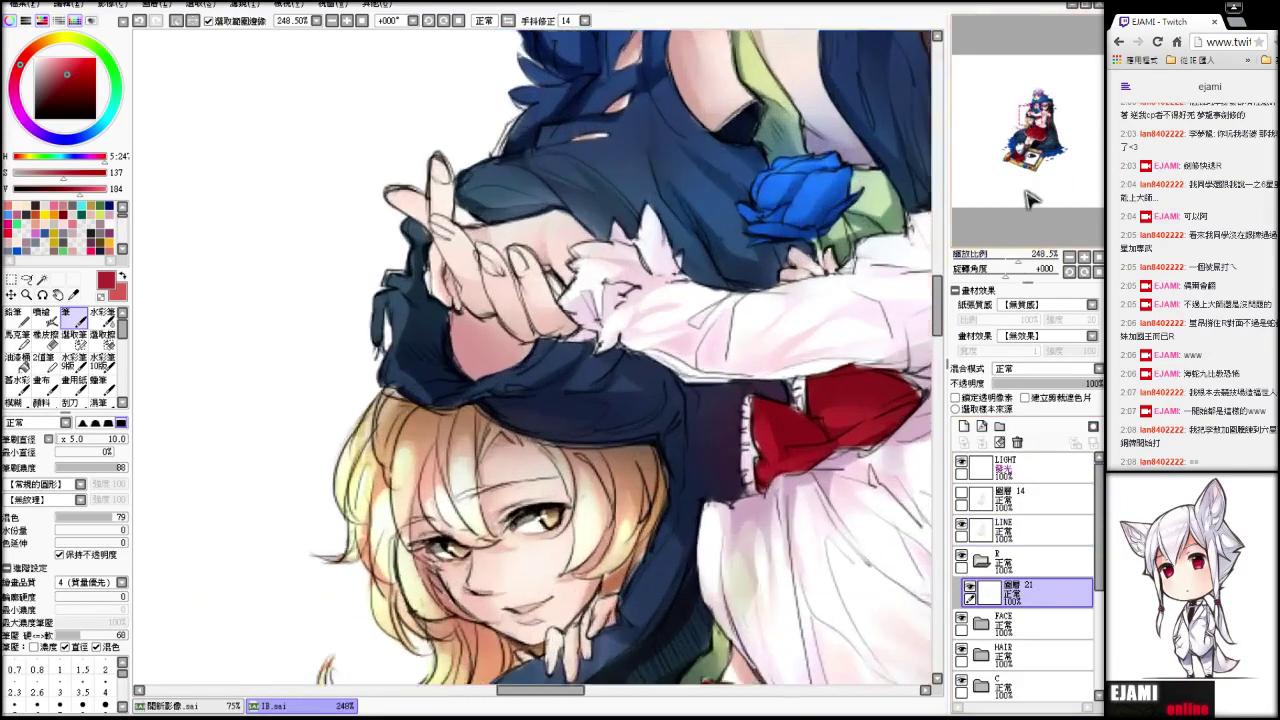
{"action": "left_click_drag", "start_coordinate": [1026, 190], "coordinate": [1019, 164]}
{"action": "mouse_move", "coordinate": [646, 263]}
{"action": "left_mouse_down"}
{"action": "mouse_move", "coordinate": [656, 306]}
{"action": "mouse_move", "coordinate": [630, 262]}
{"action": "mouse_move", "coordinate": [642, 281]}
{"action": "mouse_move", "coordinate": [668, 268]}
{"action": "mouse_move", "coordinate": [679, 283]}
{"action": "left_mouse_up"}
{"action": "key", "text": "e"}
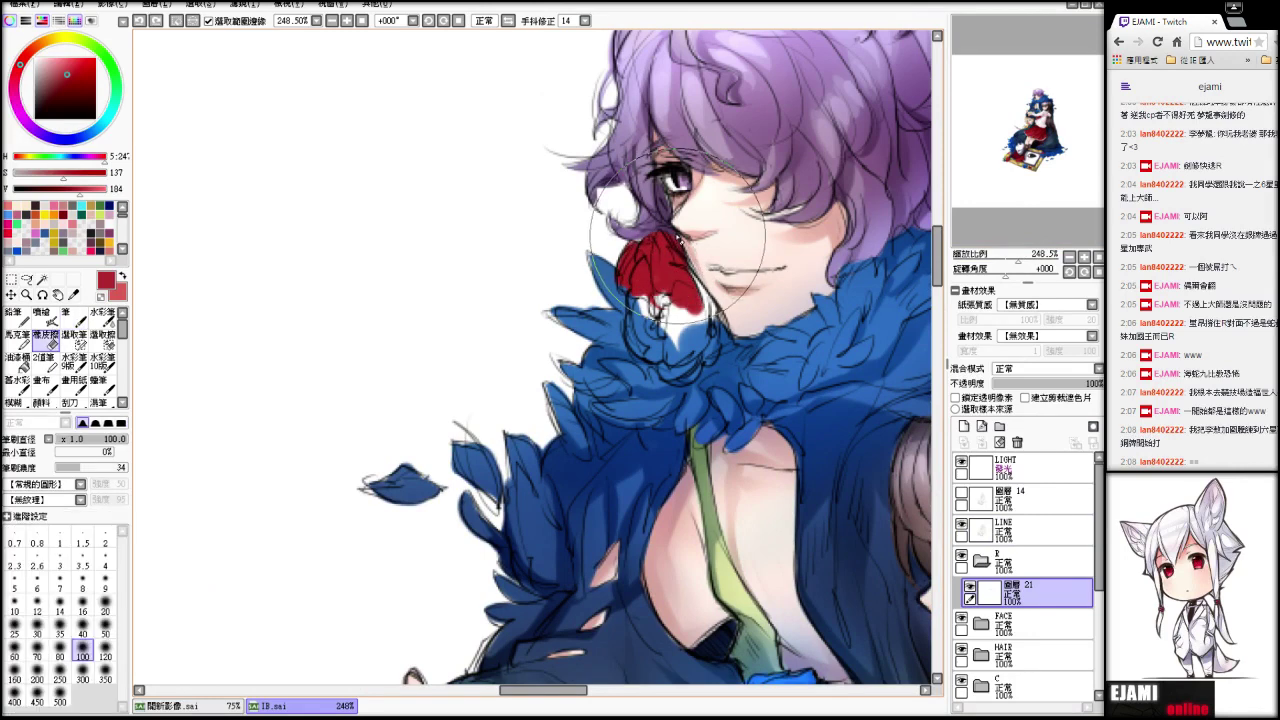
{"action": "left_click", "coordinate": [121, 423]}
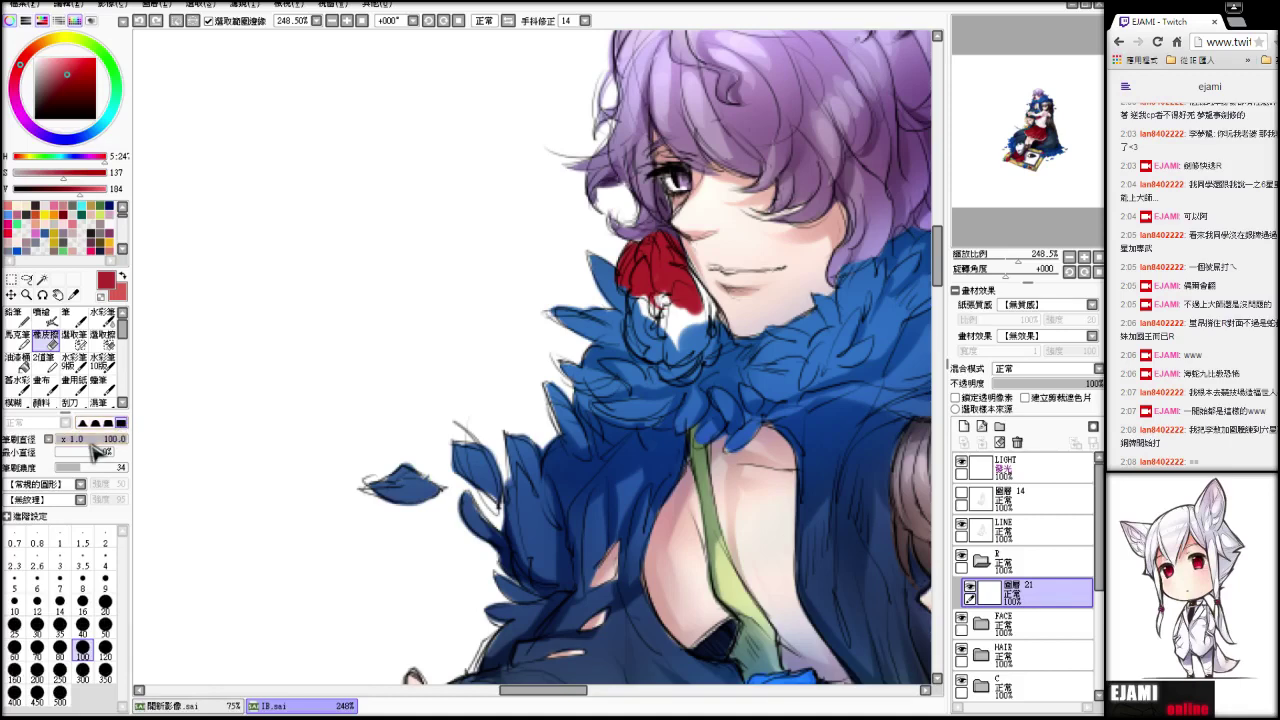
{"action": "left_click", "coordinate": [82, 605]}
{"action": "left_click", "coordinate": [122, 470]}
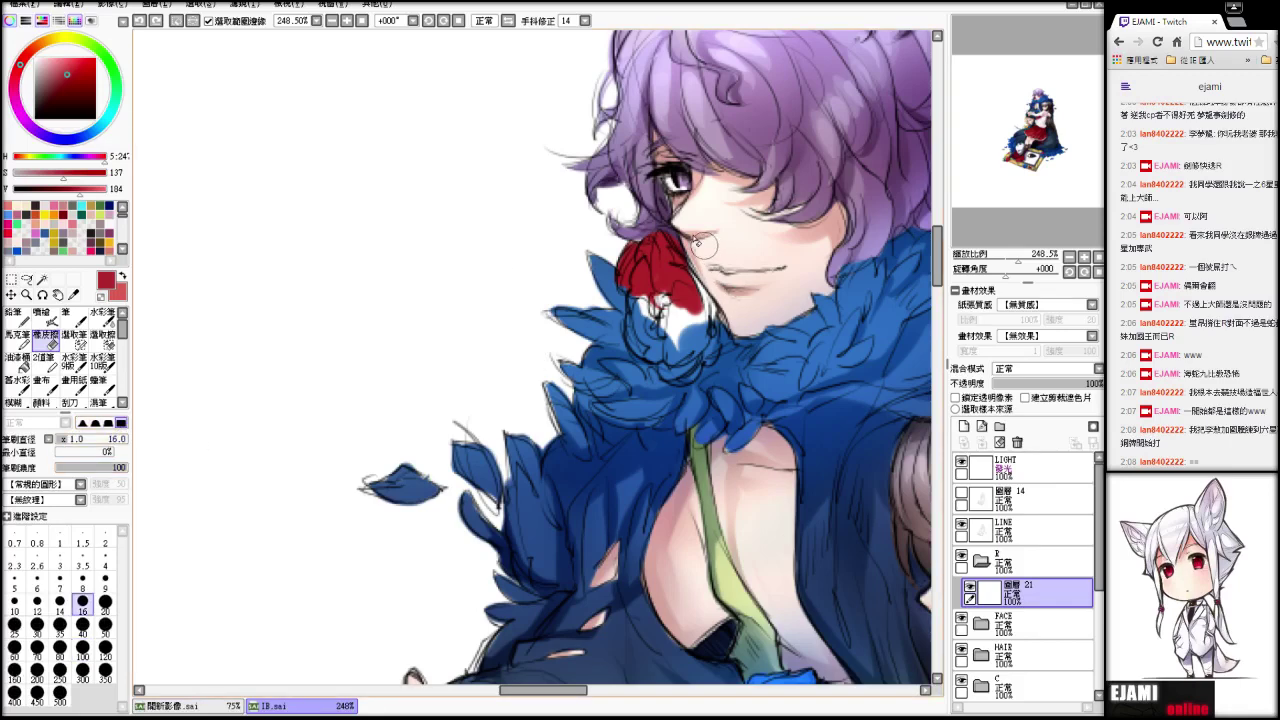
- Fill the remaining lower petals of the rose with the same flat red using the brush
{"action": "key", "text": "v"}
{"action": "mouse_move", "coordinate": [684, 276]}
{"action": "left_mouse_down"}
{"action": "mouse_move", "coordinate": [712, 317]}
{"action": "mouse_move", "coordinate": [693, 300]}
{"action": "mouse_move", "coordinate": [691, 347]}
{"action": "mouse_move", "coordinate": [696, 337]}
{"action": "mouse_move", "coordinate": [706, 356]}
{"action": "mouse_move", "coordinate": [668, 370]}
{"action": "mouse_move", "coordinate": [691, 379]}
{"action": "mouse_move", "coordinate": [660, 349]}
{"action": "mouse_move", "coordinate": [676, 324]}
{"action": "mouse_move", "coordinate": [646, 352]}
{"action": "mouse_move", "coordinate": [646, 324]}
{"action": "mouse_move", "coordinate": [664, 312]}
{"action": "mouse_move", "coordinate": [641, 309]}
{"action": "mouse_move", "coordinate": [629, 280]}
{"action": "mouse_move", "coordinate": [643, 302]}
{"action": "mouse_move", "coordinate": [635, 320]}
{"action": "mouse_move", "coordinate": [666, 338]}
{"action": "left_mouse_up"}
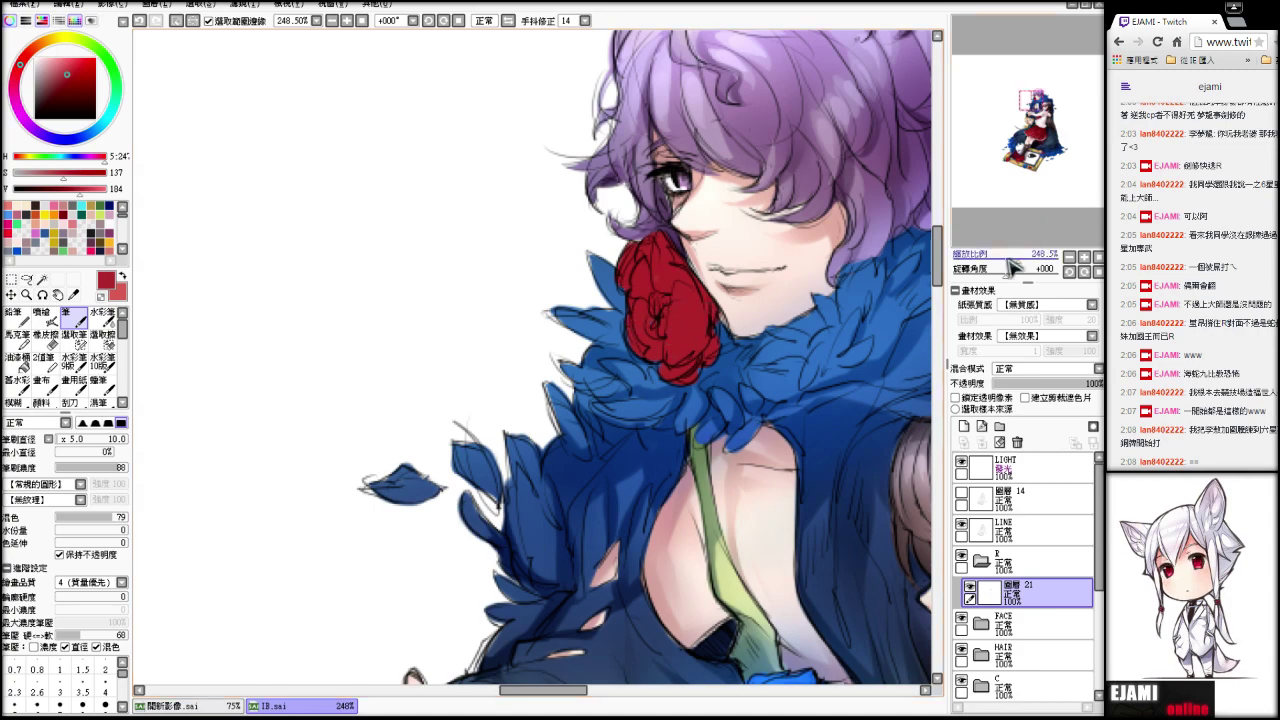
{"action": "mouse_move", "coordinate": [1011, 260]}
{"action": "left_mouse_down"}
{"action": "mouse_move", "coordinate": [993, 262]}
{"action": "mouse_move", "coordinate": [1006, 272]}
{"action": "left_mouse_up"}
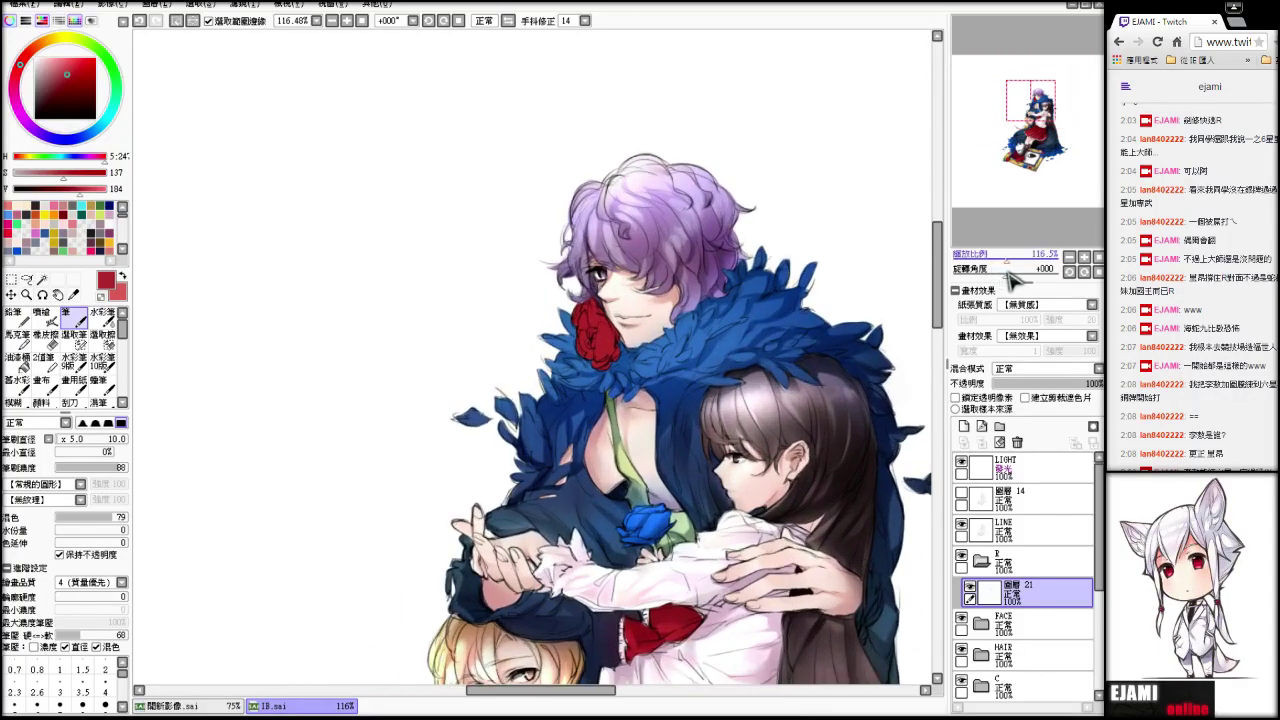
{"action": "scroll", "coordinate": [1000, 216], "scroll_direction": "down", "scroll_amount": 2}
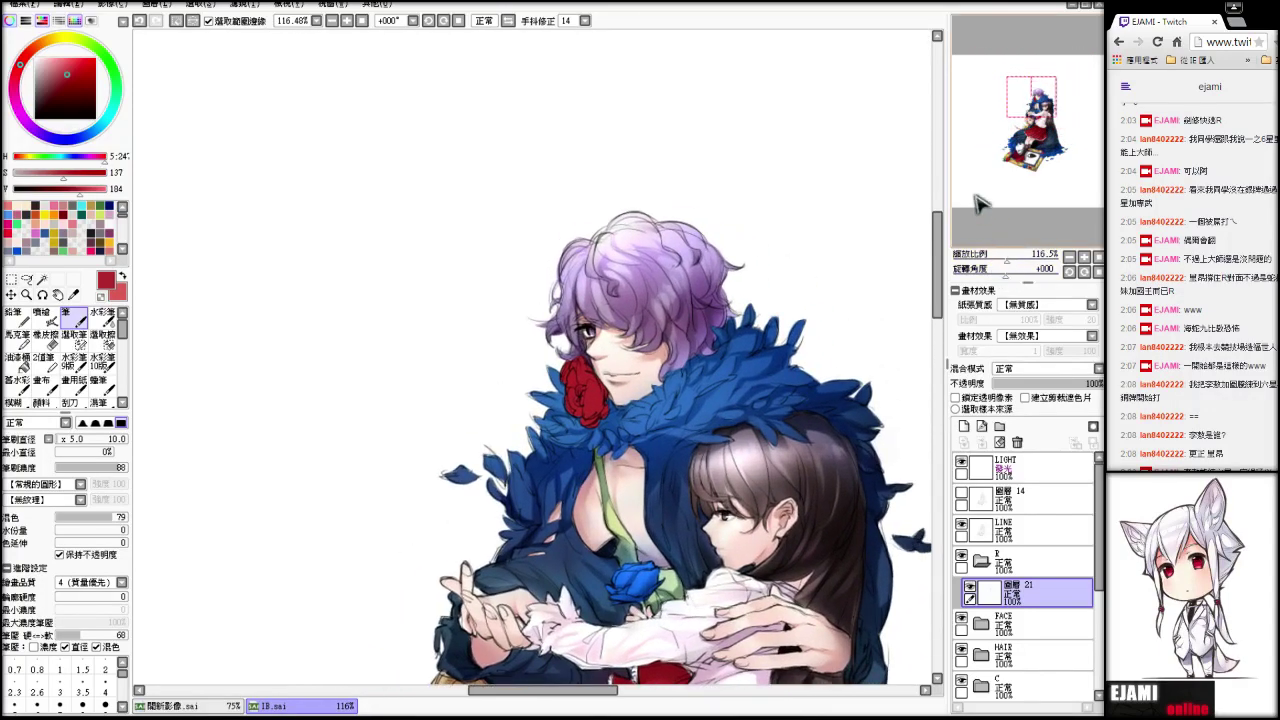
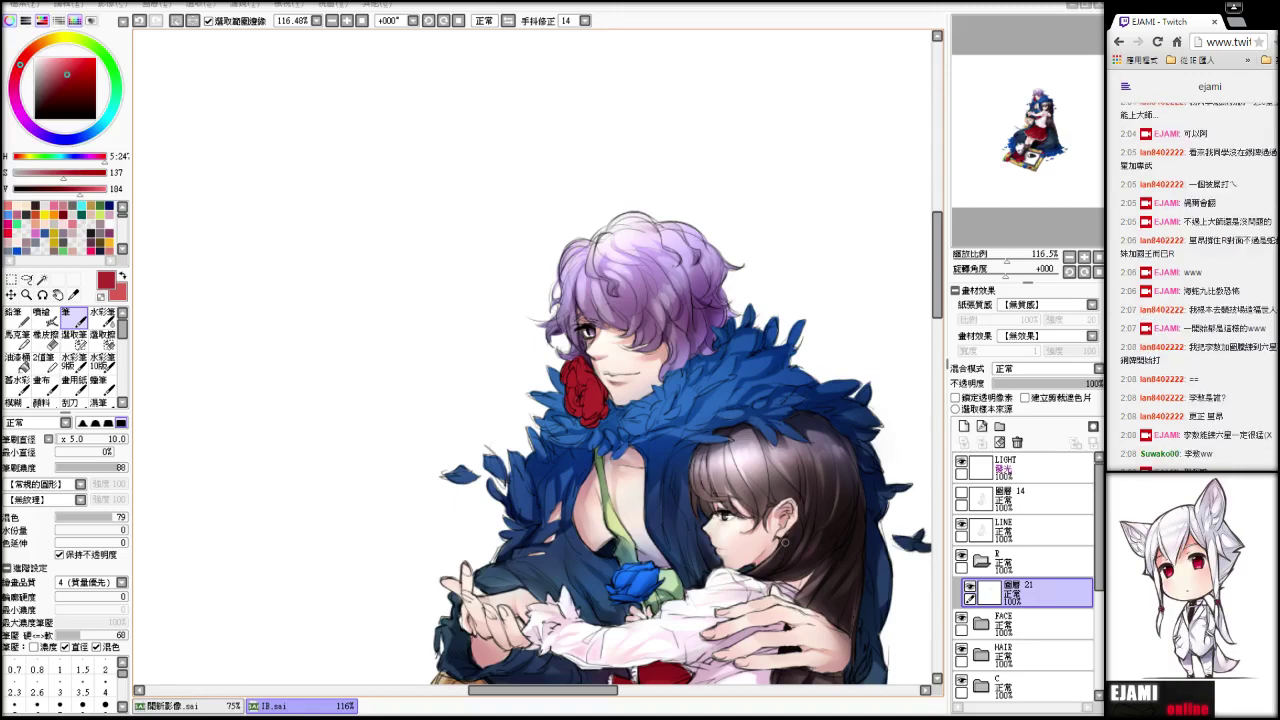
- Add a new clipped layer above layer 21 in the R folder for the red rose
{"action": "left_click_drag", "start_coordinate": [1010, 257], "coordinate": [1019, 260]}
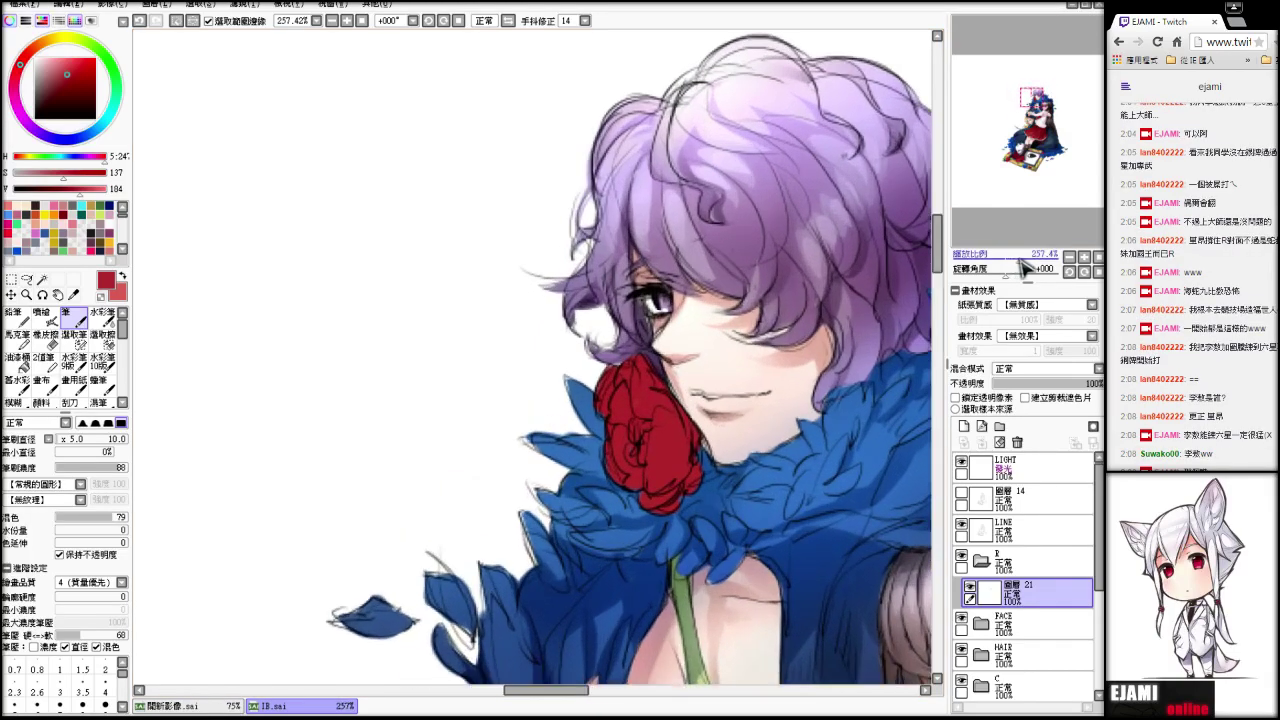
{"action": "left_click_drag", "start_coordinate": [1003, 180], "coordinate": [1004, 180]}
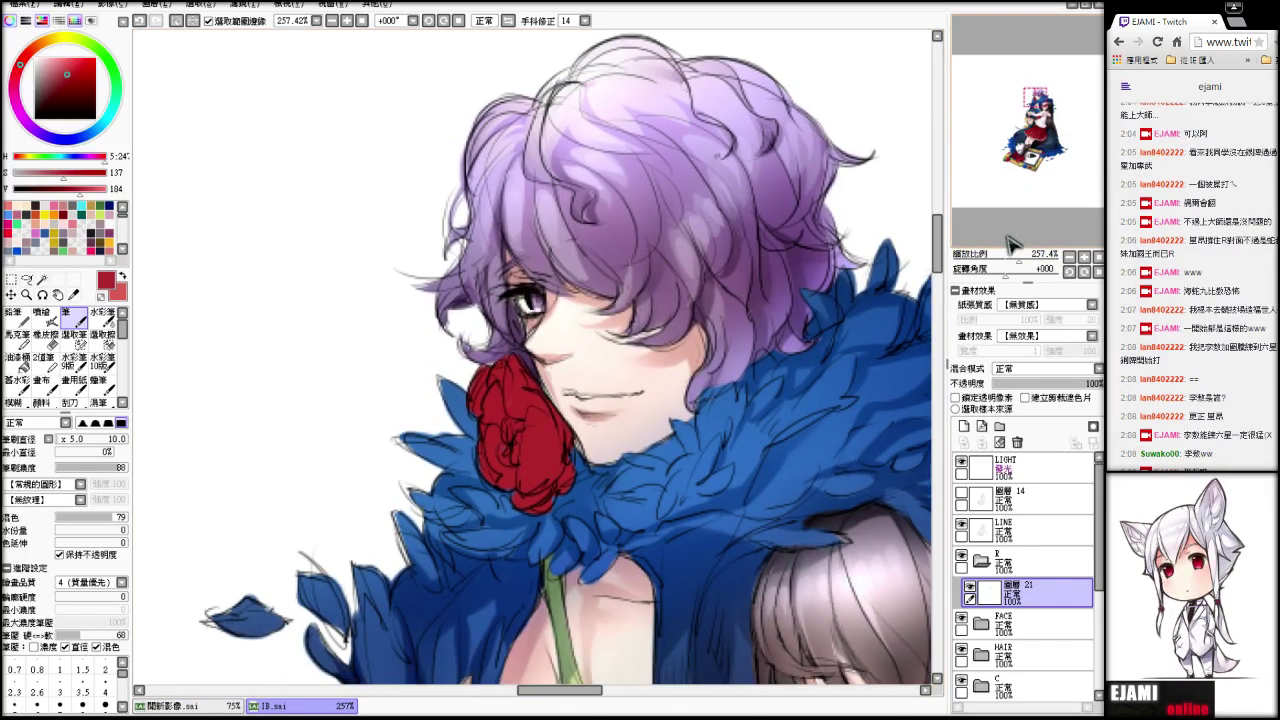
{"action": "left_click", "coordinate": [964, 427]}
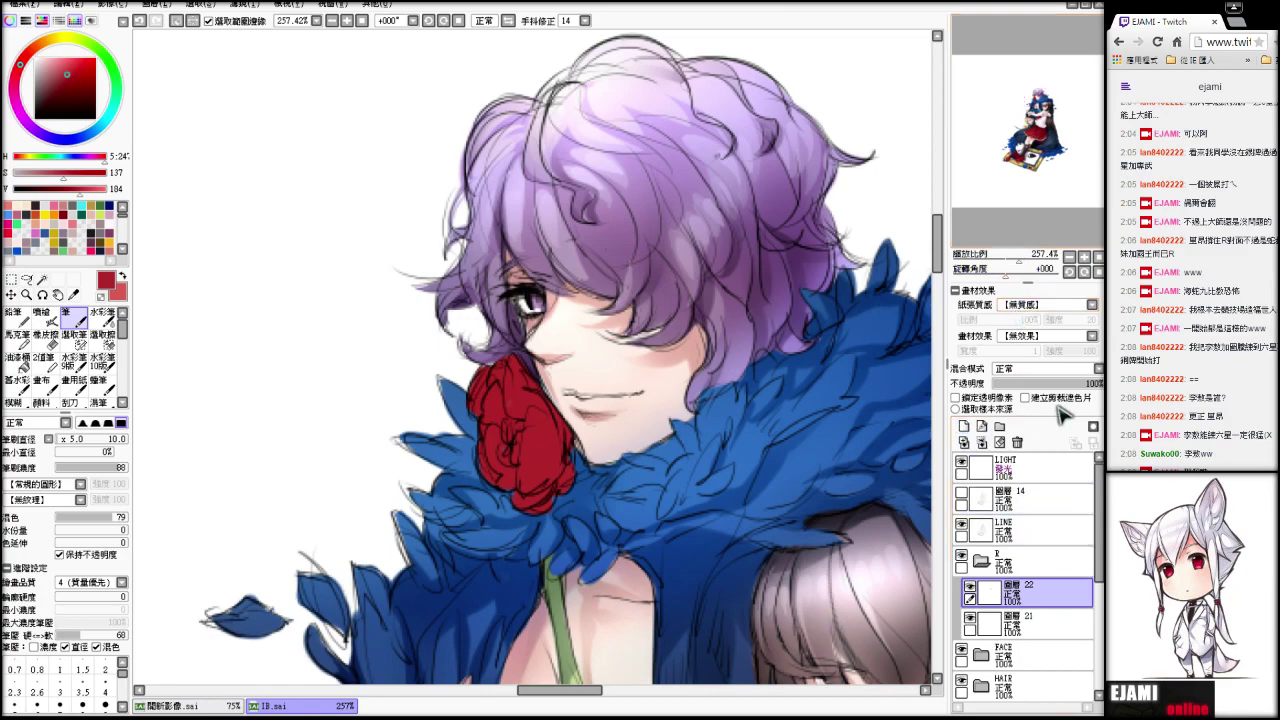
{"action": "left_click", "coordinate": [1062, 400]}
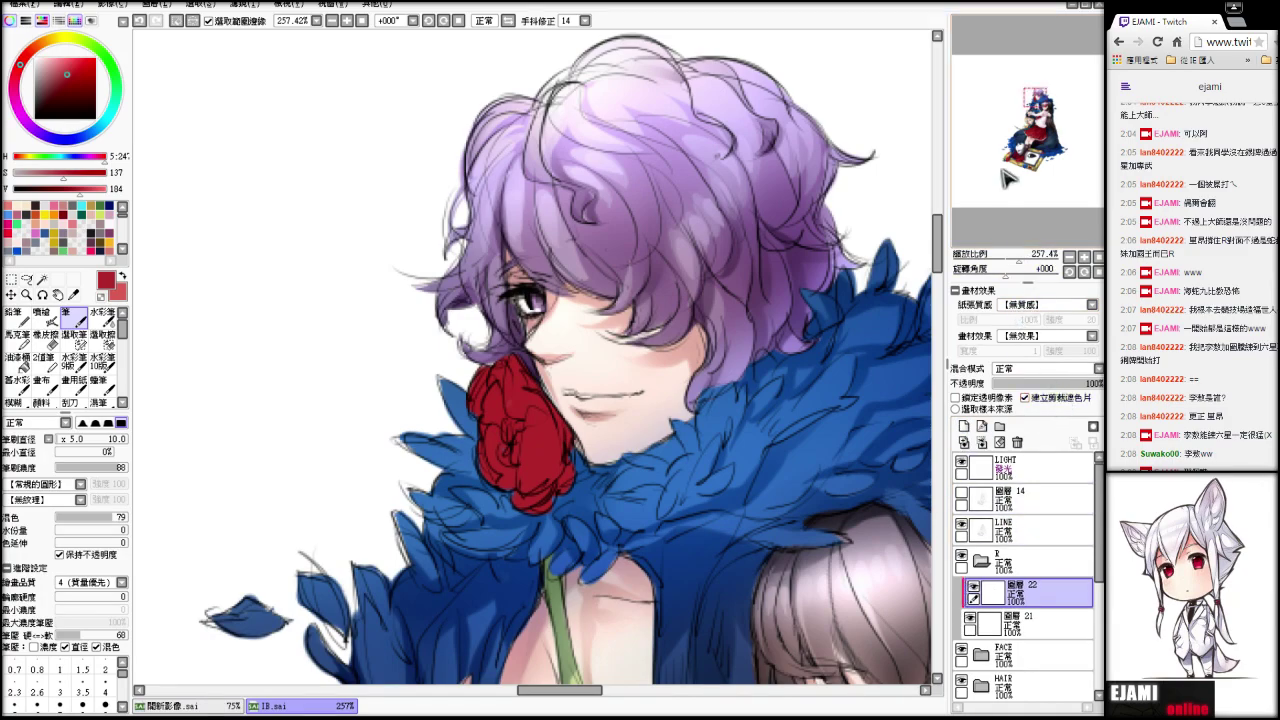
- Sample a dark red from the rose on the picture frame and paint the first shadow folds on the rose beside the man's face
{"action": "mouse_move", "coordinate": [1010, 180]}
{"action": "left_mouse_down"}
{"action": "mouse_move", "coordinate": [1000, 240]}
{"action": "mouse_move", "coordinate": [965, 235]}
{"action": "left_mouse_up"}
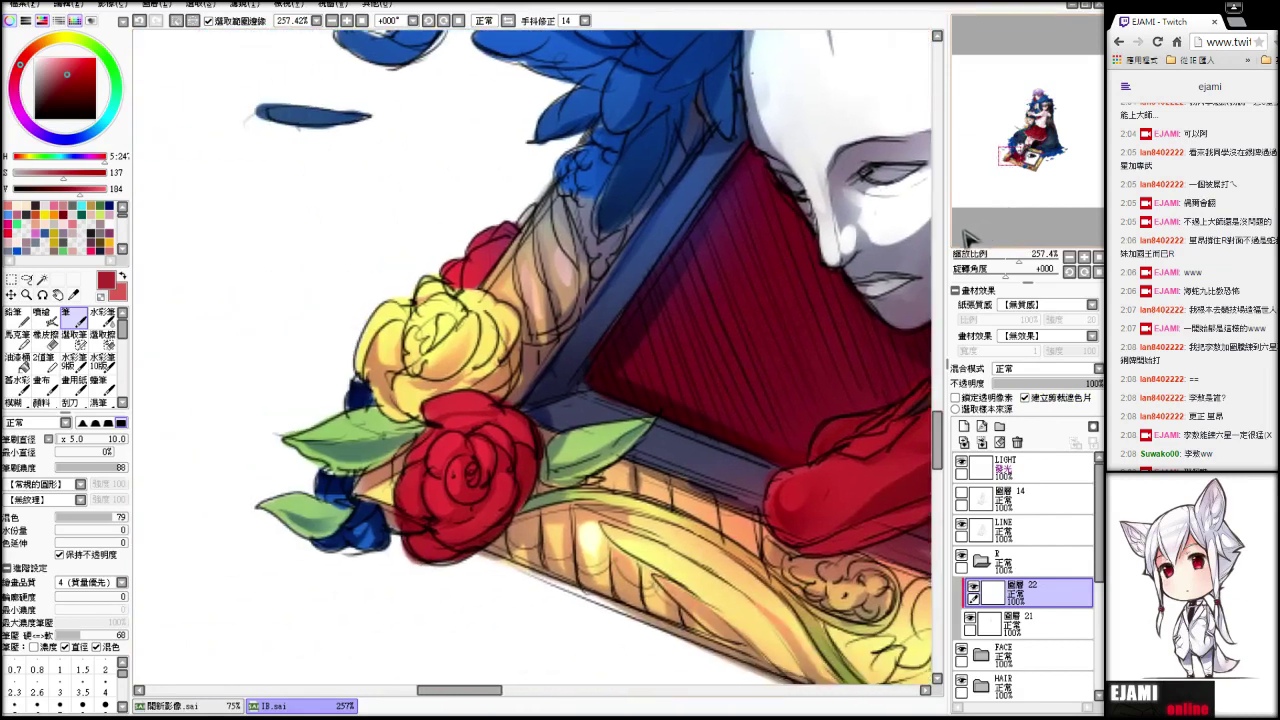
{"action": "key", "text": "alt"}
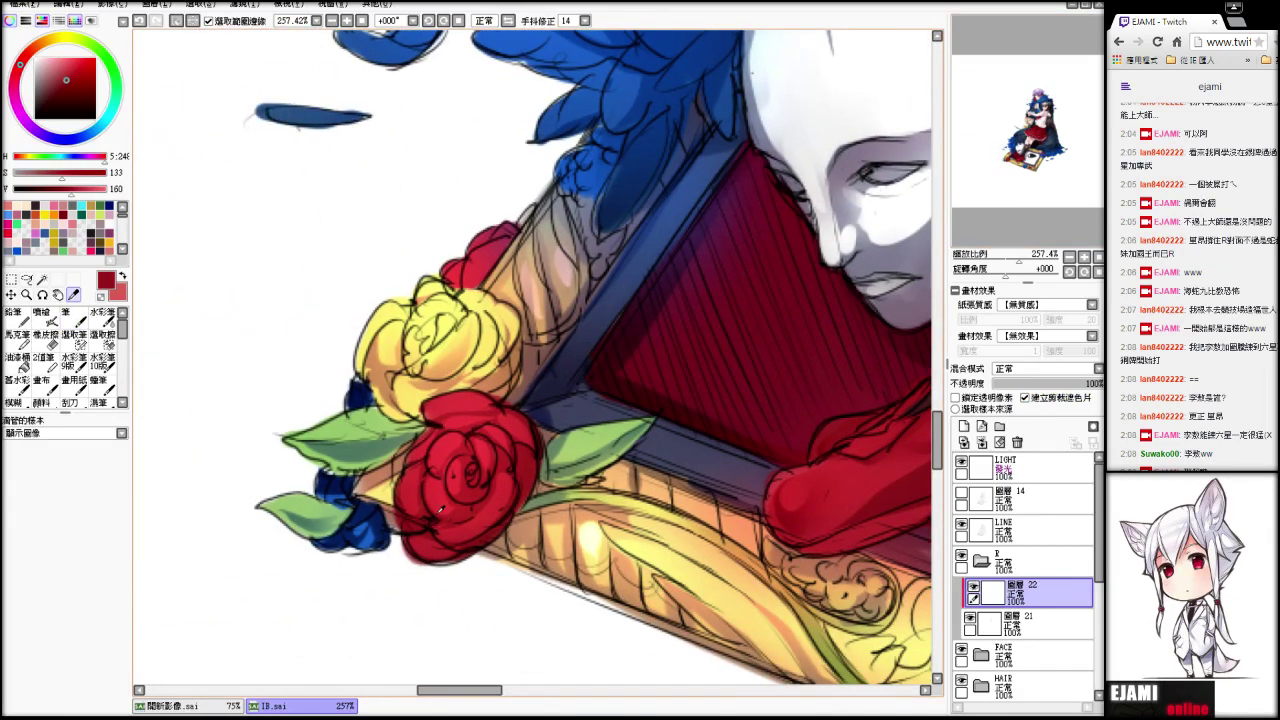
{"action": "left_click_drag", "start_coordinate": [1009, 152], "coordinate": [1032, 105]}
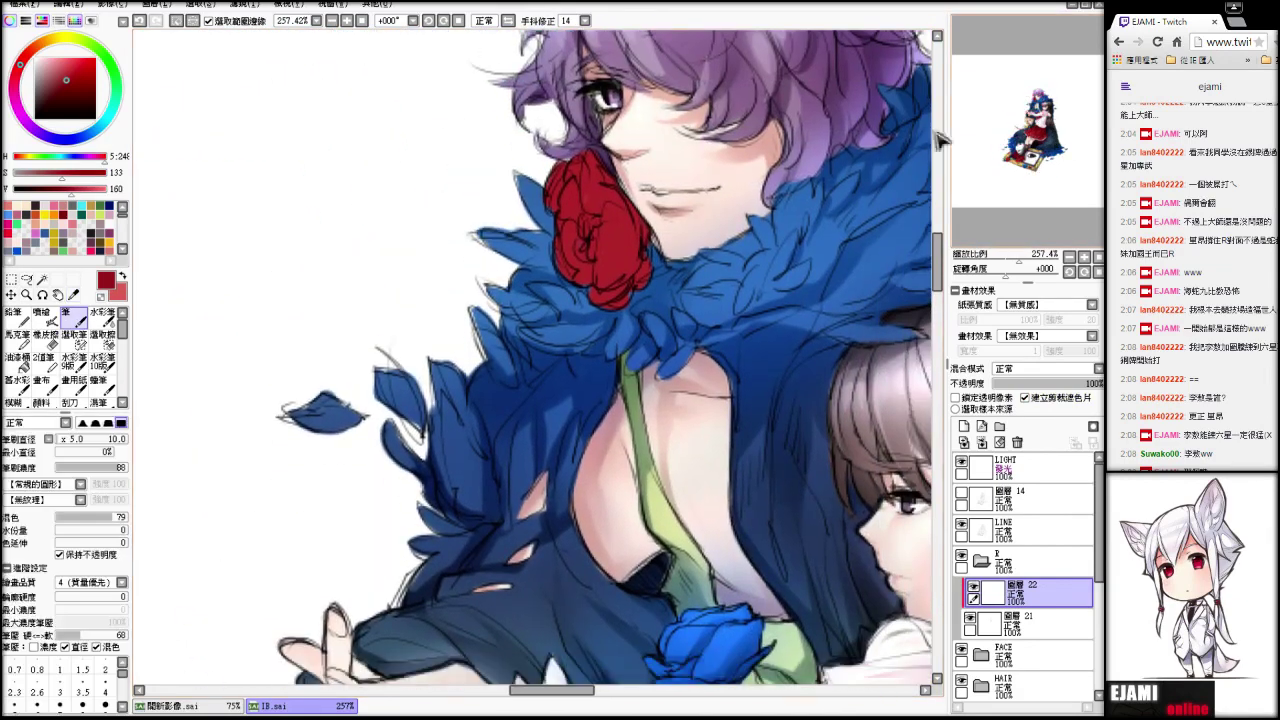
{"action": "left_click_drag", "start_coordinate": [580, 262], "coordinate": [585, 278]}
{"action": "key", "text": "ctrl+z"}
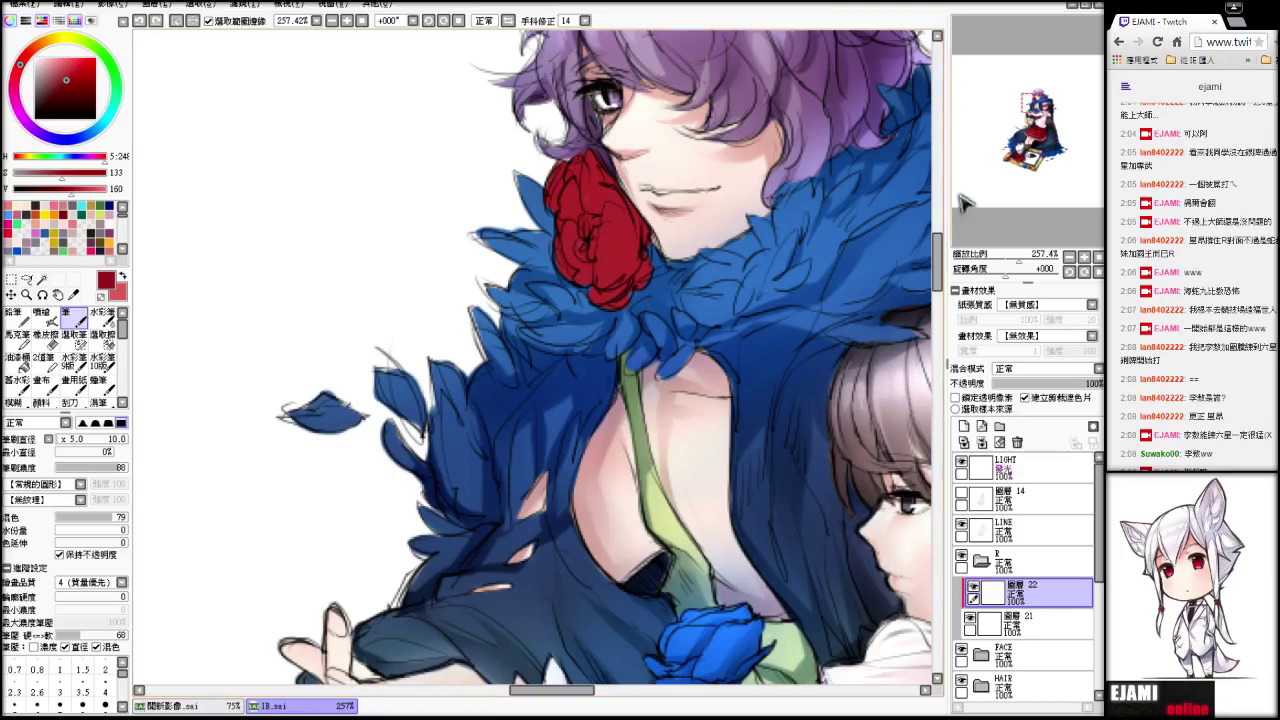
{"action": "mouse_move", "coordinate": [1031, 108]}
{"action": "left_mouse_down"}
{"action": "mouse_move", "coordinate": [1002, 153]}
{"action": "mouse_move", "coordinate": [981, 107]}
{"action": "left_mouse_up"}
{"action": "key", "text": "alt"}
{"action": "key", "text": "ctrl+z"}
{"action": "mouse_move", "coordinate": [494, 339]}
{"action": "left_mouse_down"}
{"action": "mouse_move", "coordinate": [504, 366]}
{"action": "mouse_move", "coordinate": [502, 351]}
{"action": "left_mouse_up"}
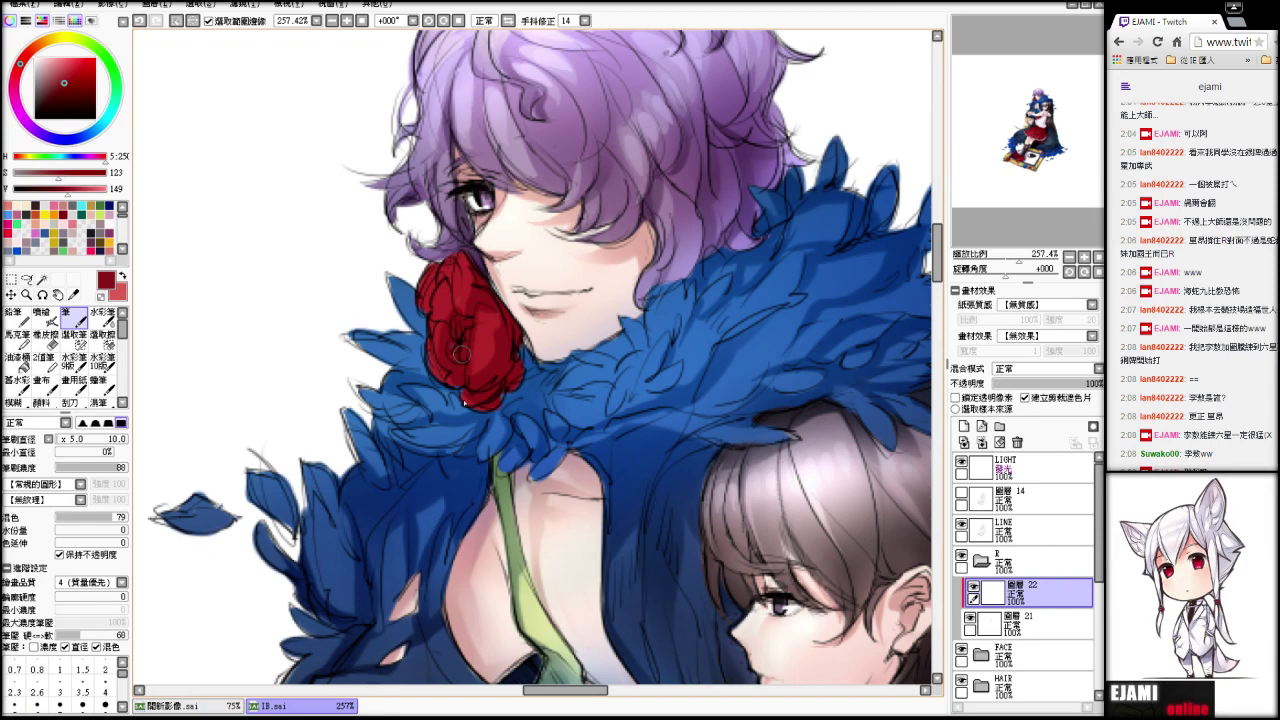
- Sample a darker red with saturation 105 and brightness 117, and rework the deep shadows at the centre of the rose
{"action": "left_click_drag", "start_coordinate": [1018, 262], "coordinate": [1006, 260]}
{"action": "left_click_drag", "start_coordinate": [1012, 198], "coordinate": [1010, 219]}
{"action": "key", "text": "alt"}
{"action": "left_click", "coordinate": [591, 452], "text": "alt"}
{"action": "left_click_drag", "start_coordinate": [991, 113], "coordinate": [991, 89]}
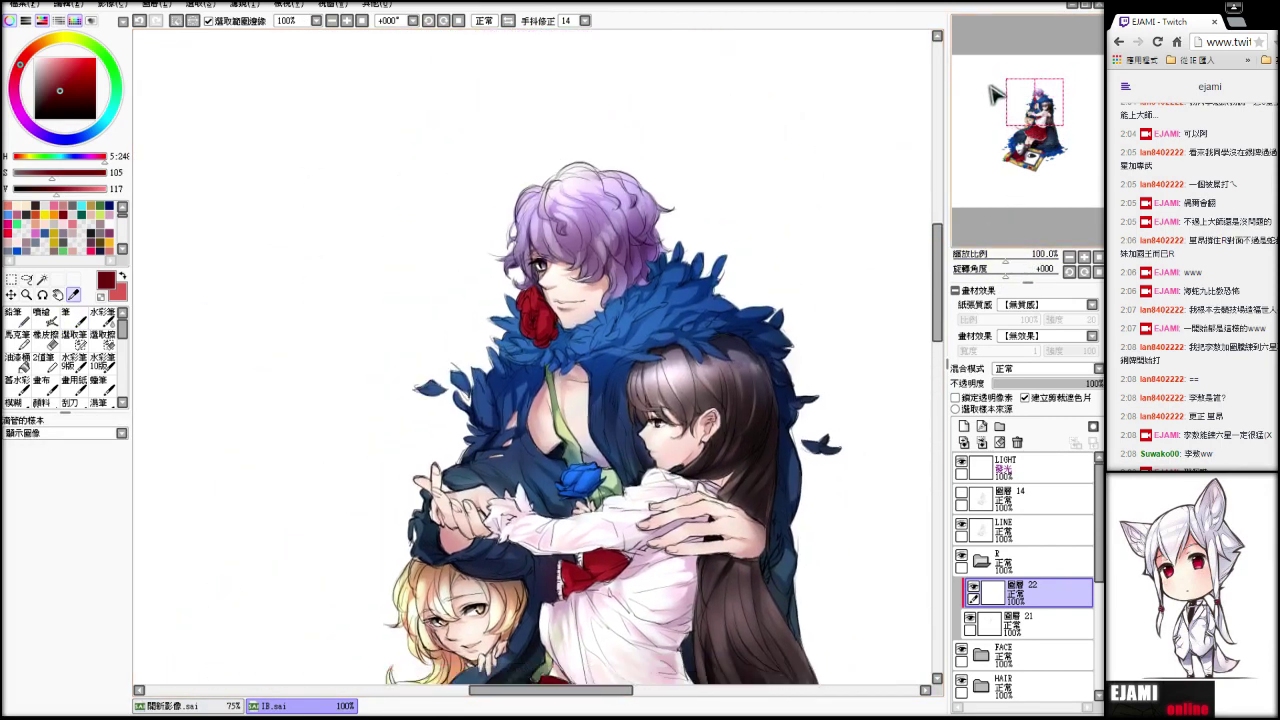
{"action": "left_click_drag", "start_coordinate": [998, 260], "coordinate": [1012, 248]}
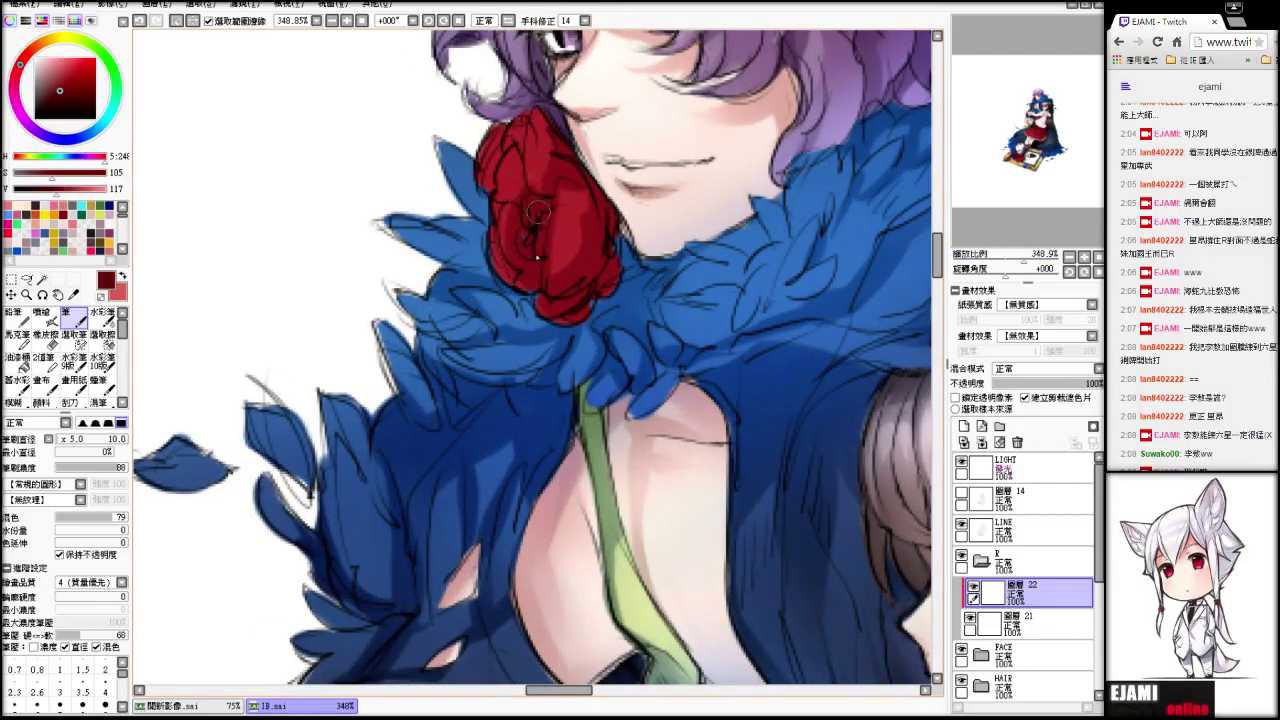
{"action": "mouse_move", "coordinate": [507, 217]}
{"action": "left_mouse_down"}
{"action": "mouse_move", "coordinate": [546, 149]}
{"action": "mouse_move", "coordinate": [528, 282]}
{"action": "left_mouse_up"}
{"action": "key", "text": "ctrl+z"}
{"action": "key", "text": "ctrl+z"}
{"action": "key", "text": "ctrl+z"}
{"action": "key", "text": "ctrl+z"}
{"action": "key", "text": "ctrl+z"}
{"action": "key", "text": "ctrl+z"}
{"action": "mouse_move", "coordinate": [557, 238]}
{"action": "left_mouse_down"}
{"action": "mouse_move", "coordinate": [531, 276]}
{"action": "mouse_move", "coordinate": [543, 222]}
{"action": "mouse_move", "coordinate": [512, 261]}
{"action": "mouse_move", "coordinate": [555, 297]}
{"action": "mouse_move", "coordinate": [594, 256]}
{"action": "mouse_move", "coordinate": [555, 310]}
{"action": "mouse_move", "coordinate": [576, 183]}
{"action": "mouse_move", "coordinate": [600, 243]}
{"action": "mouse_move", "coordinate": [574, 167]}
{"action": "mouse_move", "coordinate": [558, 270]}
{"action": "left_mouse_up"}
- Add more dark fold shading across the middle petals of the rose and blend it with the blur tool
{"action": "key", "text": "b"}
{"action": "key", "text": "v"}
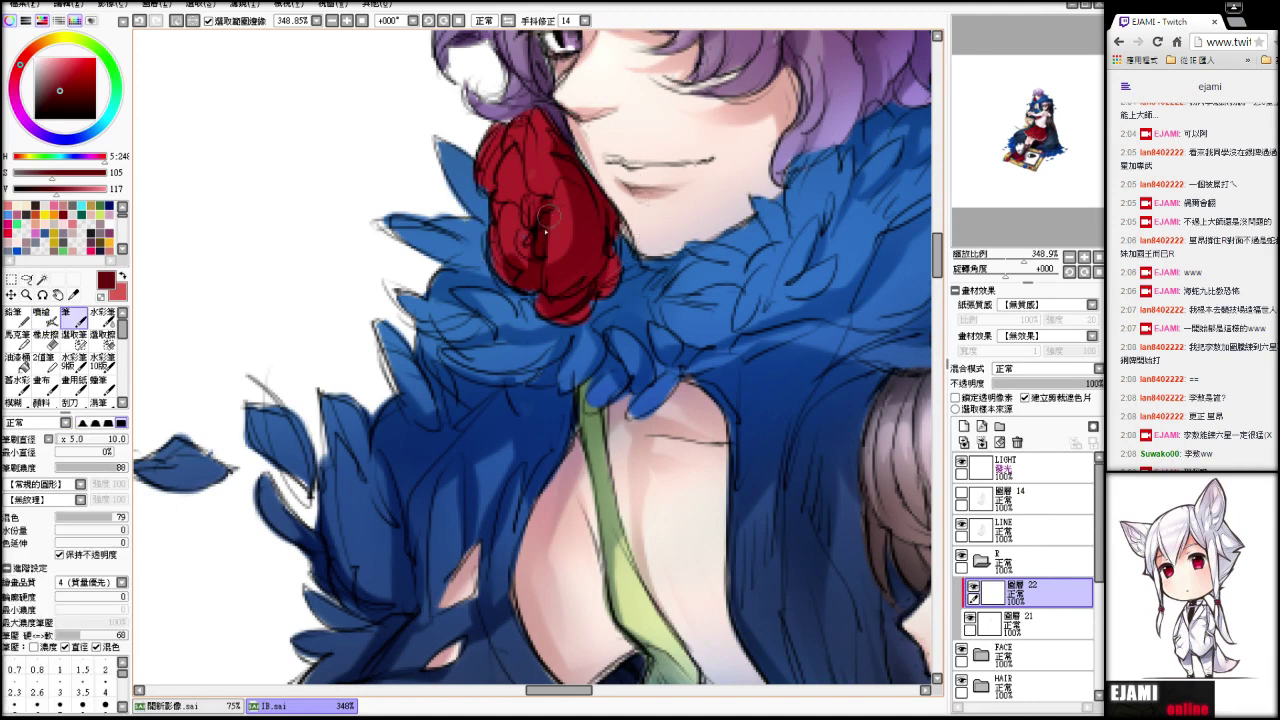
{"action": "mouse_move", "coordinate": [541, 178]}
{"action": "left_mouse_down"}
{"action": "mouse_move", "coordinate": [560, 250]}
{"action": "mouse_move", "coordinate": [567, 209]}
{"action": "left_mouse_up"}
{"action": "key", "text": "c"}
{"action": "mouse_move", "coordinate": [510, 258]}
{"action": "left_mouse_down"}
{"action": "mouse_move", "coordinate": [533, 168]}
{"action": "mouse_move", "coordinate": [510, 182]}
{"action": "mouse_move", "coordinate": [508, 230]}
{"action": "mouse_move", "coordinate": [528, 278]}
{"action": "mouse_move", "coordinate": [565, 244]}
{"action": "left_mouse_up"}
- Trim the shadows on the rose's lower petals with the eraser and soften them with the blur tool at size 22, density 30
{"action": "key", "text": "e"}
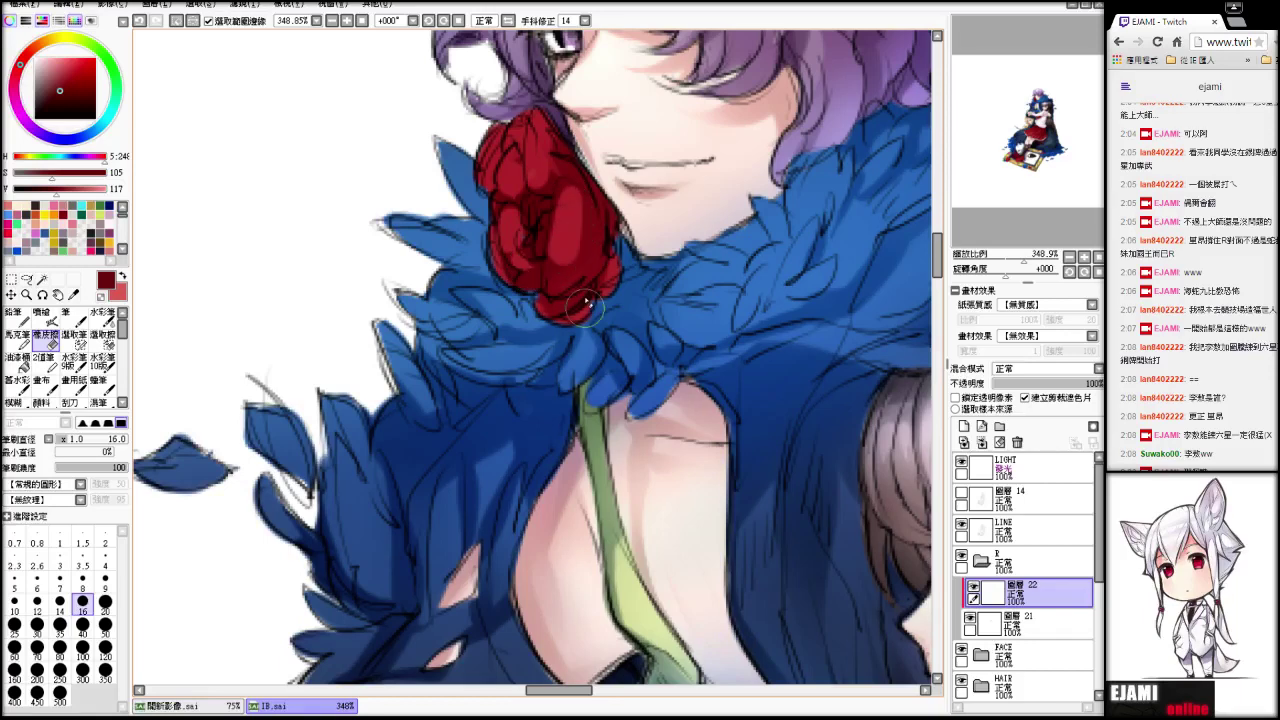
{"action": "key", "text": "c"}
{"action": "key", "text": "e"}
{"action": "key", "text": "c"}
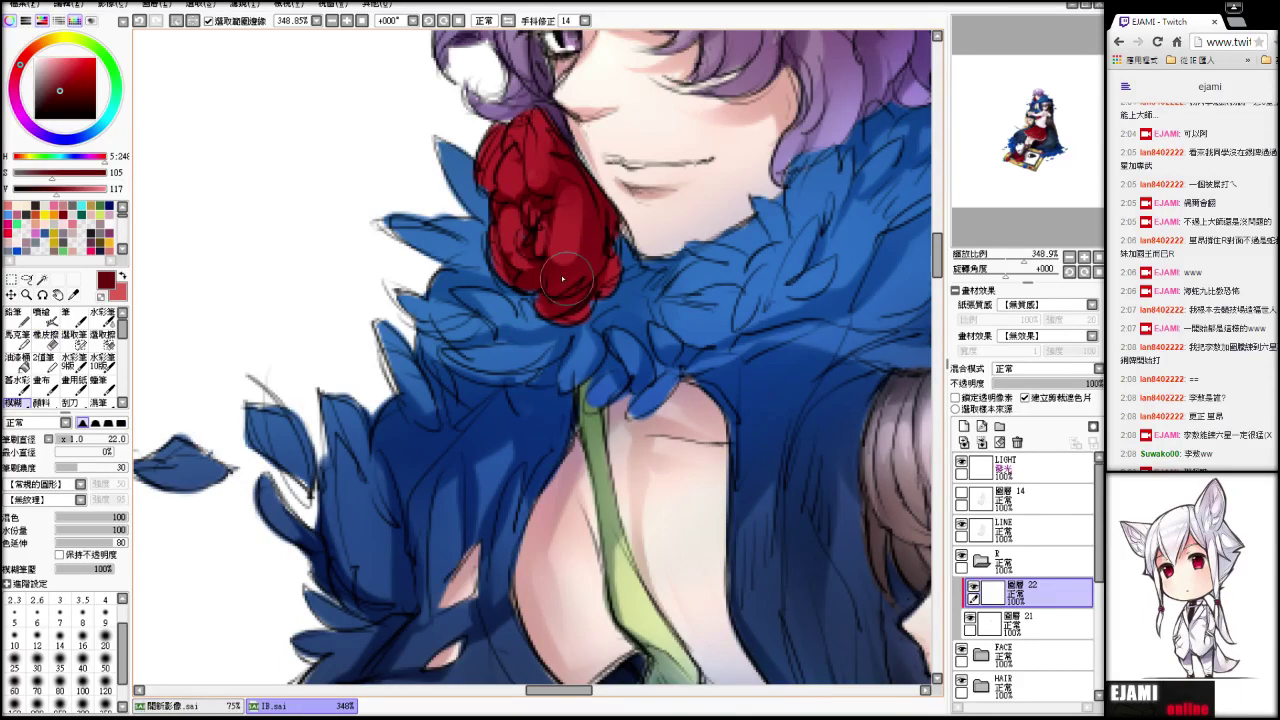
{"action": "mouse_move", "coordinate": [563, 280]}
{"action": "left_mouse_down"}
{"action": "mouse_move", "coordinate": [550, 262]}
{"action": "mouse_move", "coordinate": [585, 280]}
{"action": "mouse_move", "coordinate": [603, 255]}
{"action": "left_mouse_up"}
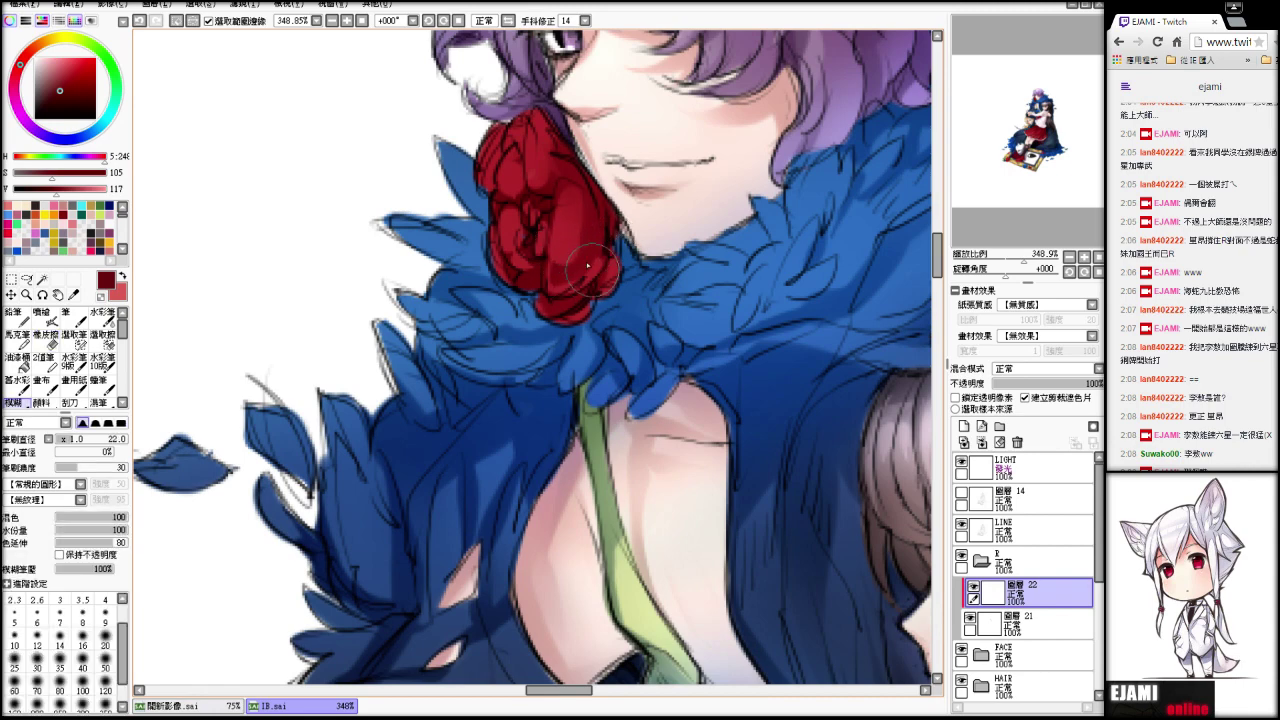
{"action": "mouse_move", "coordinate": [1028, 263]}
{"action": "left_mouse_down"}
{"action": "mouse_move", "coordinate": [1000, 266]}
{"action": "mouse_move", "coordinate": [1016, 264]}
{"action": "left_mouse_up"}
{"action": "left_click_drag", "start_coordinate": [1024, 217], "coordinate": [1021, 213]}
- Clean up the shading at the rose's lower edge with the size 16 eraser and merge the shading layer down into layer 21
{"action": "key", "text": "e"}
{"action": "mouse_move", "coordinate": [612, 392]}
{"action": "left_mouse_down"}
{"action": "mouse_move", "coordinate": [614, 346]}
{"action": "mouse_move", "coordinate": [624, 372]}
{"action": "left_mouse_up"}
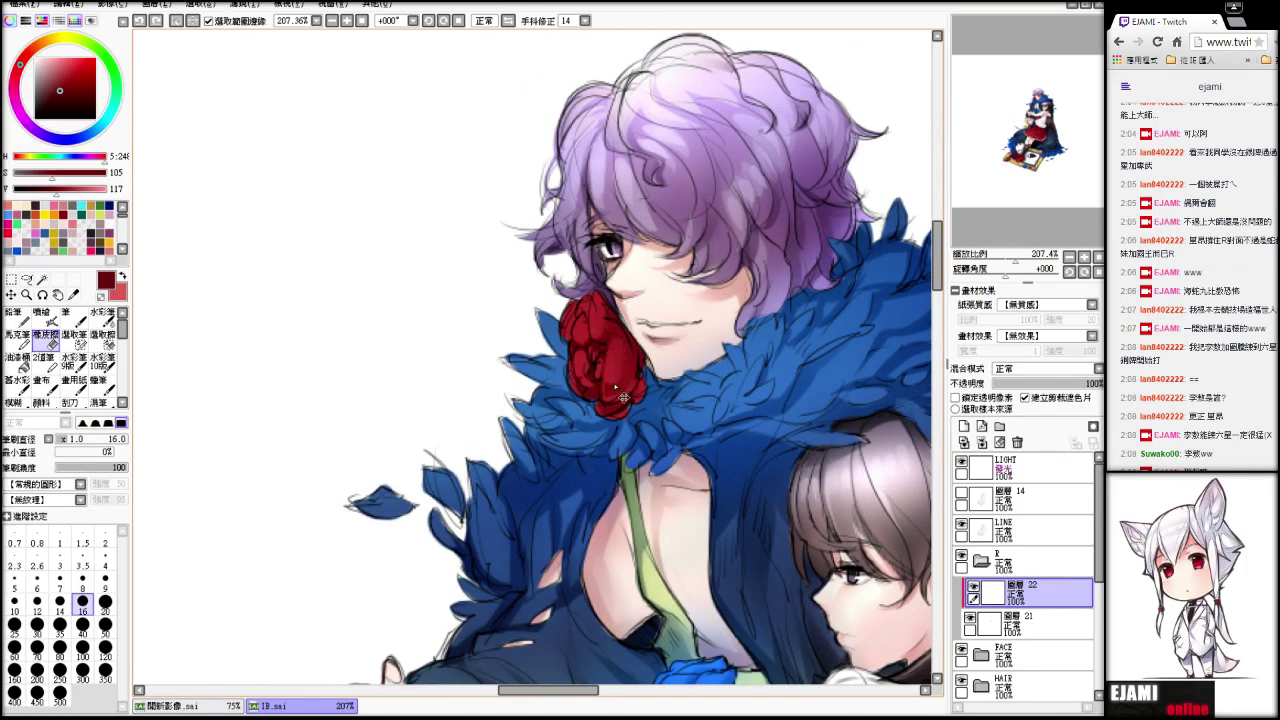
{"action": "key", "text": "n"}
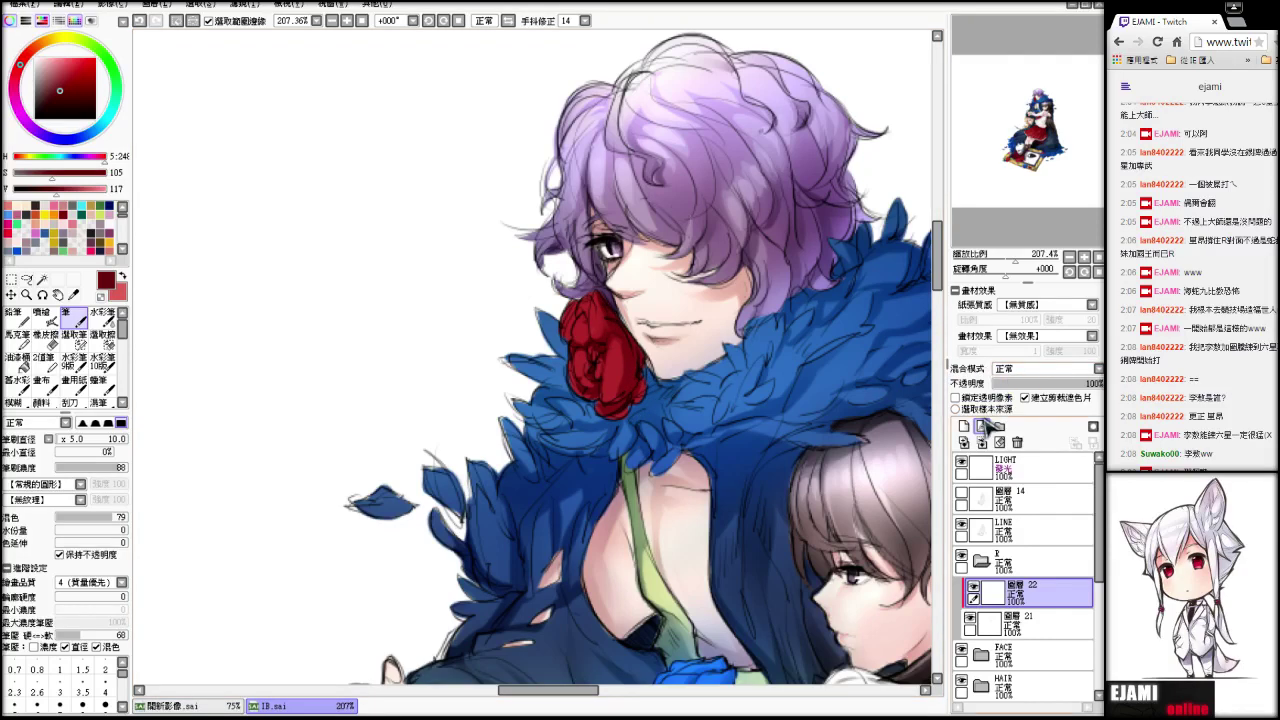
{"action": "left_click", "coordinate": [983, 442]}
- Try tinting the rose on a new layer with the airbrush and its sampled red, testing Shade, Luminosity and Normal blending
{"action": "left_click", "coordinate": [967, 426]}
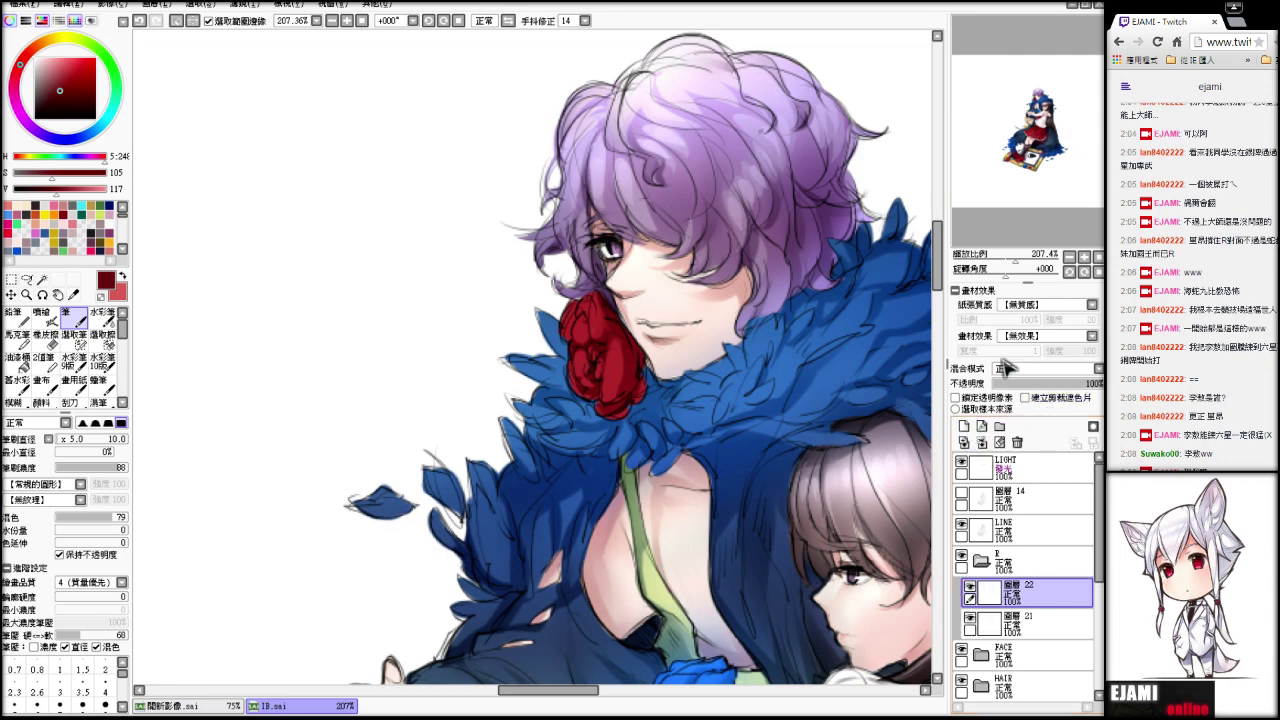
{"action": "left_click", "coordinate": [628, 365], "text": "alt"}
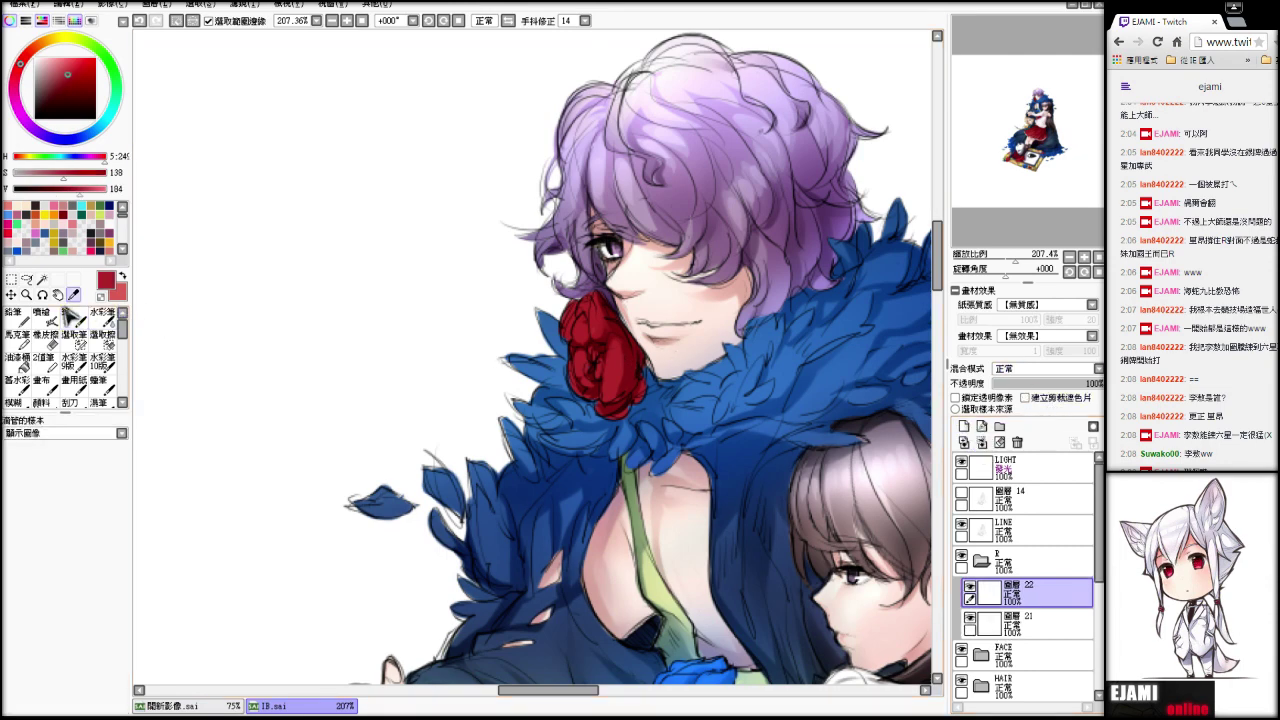
{"action": "left_click", "coordinate": [1063, 374]}
{"action": "left_click", "coordinate": [1017, 433]}
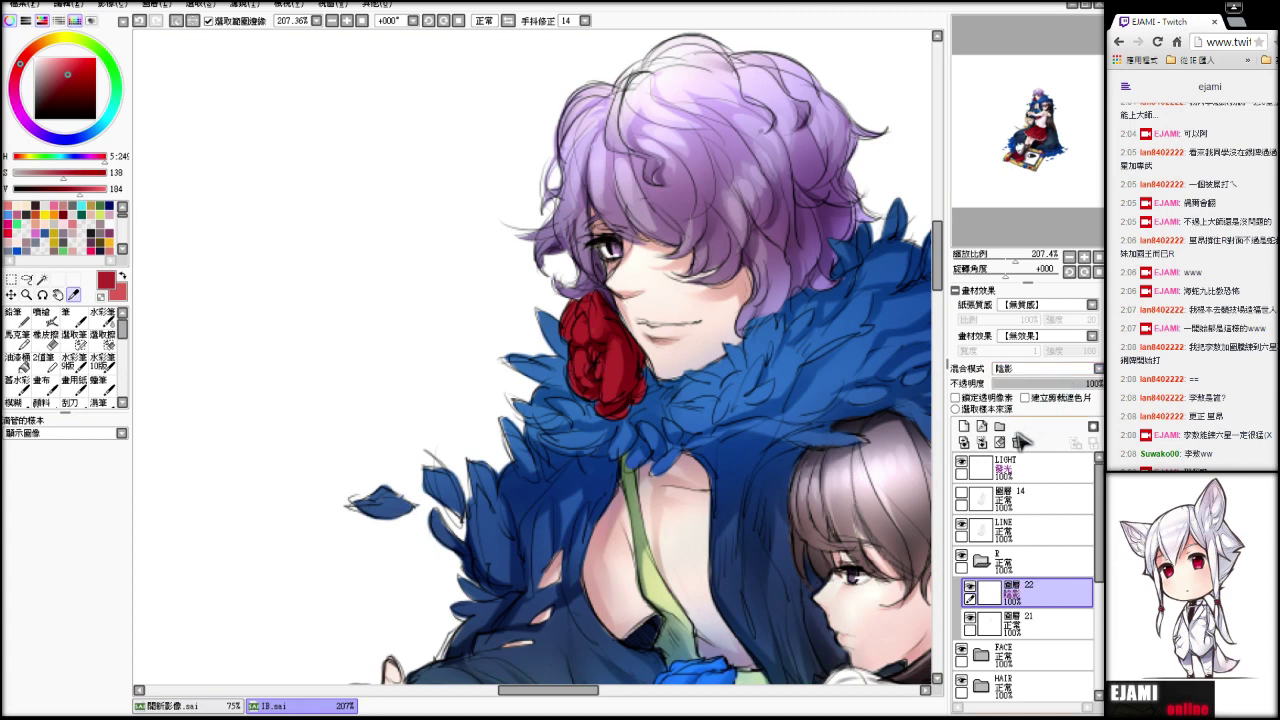
{"action": "left_click", "coordinate": [42, 313]}
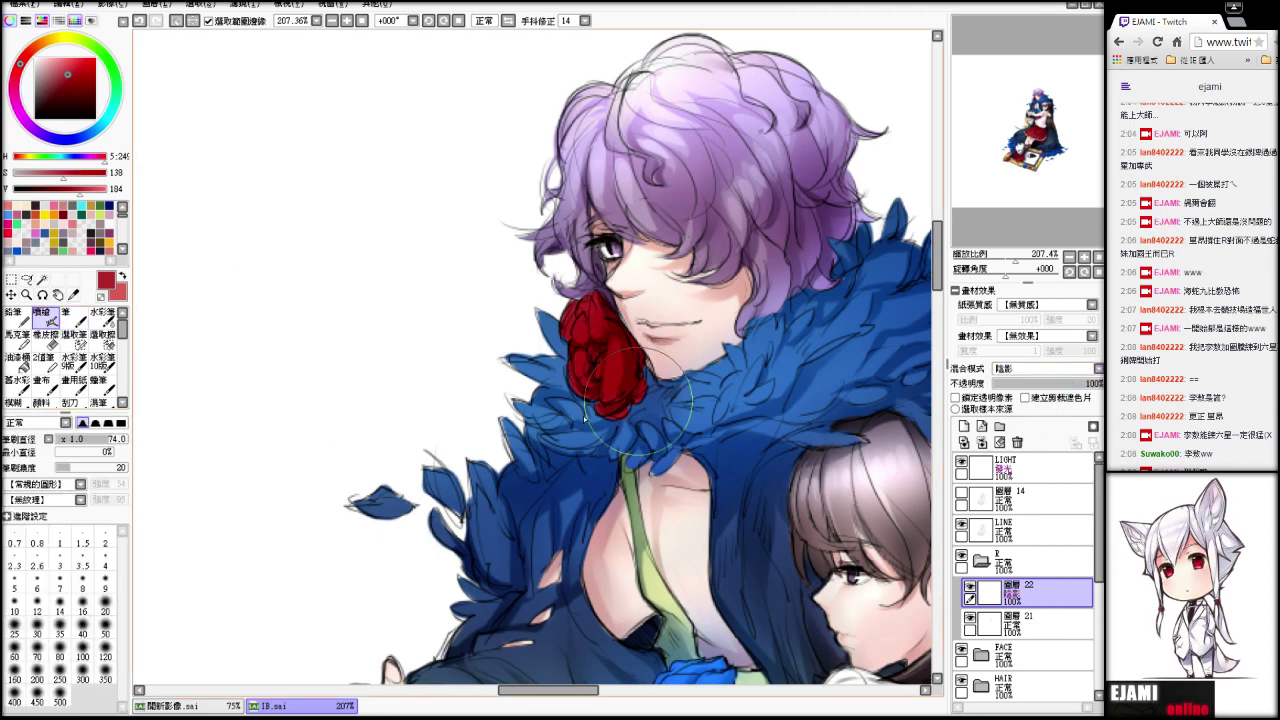
{"action": "scroll", "coordinate": [1040, 428], "scroll_direction": "up", "scroll_amount": 1}
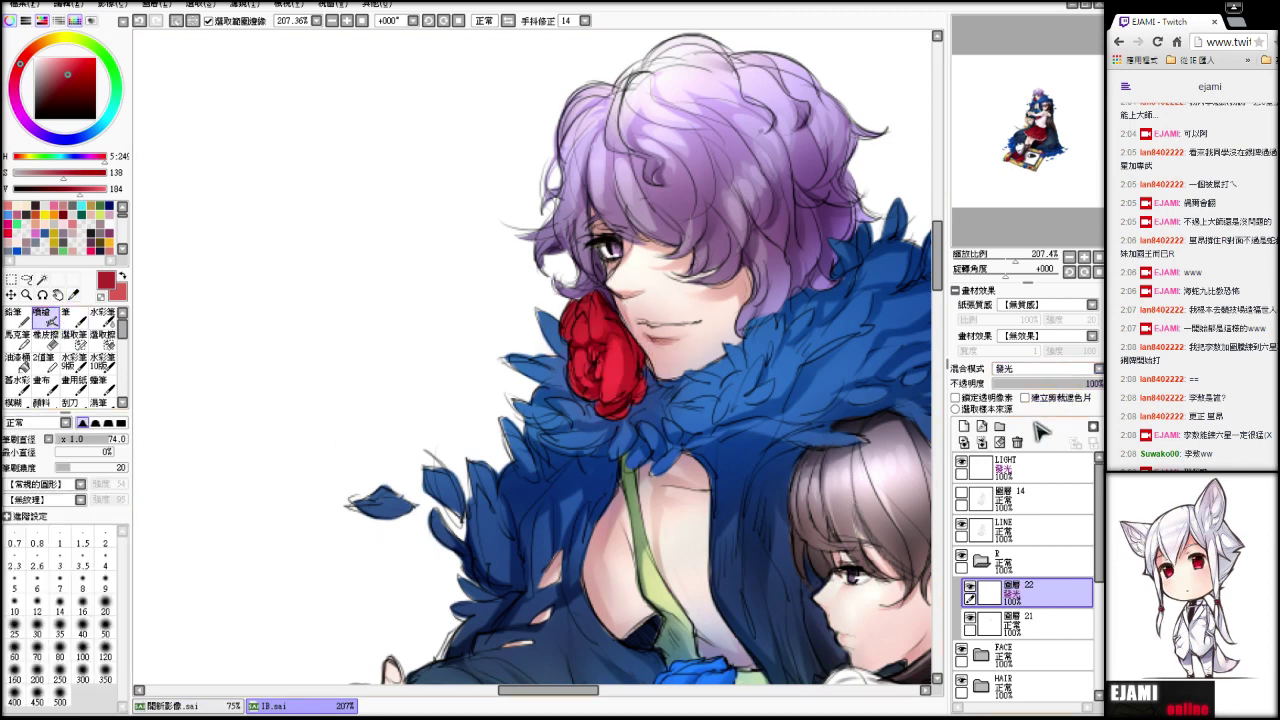
{"action": "left_click_drag", "start_coordinate": [622, 354], "coordinate": [586, 393]}
{"action": "key", "text": "ctrl+z"}
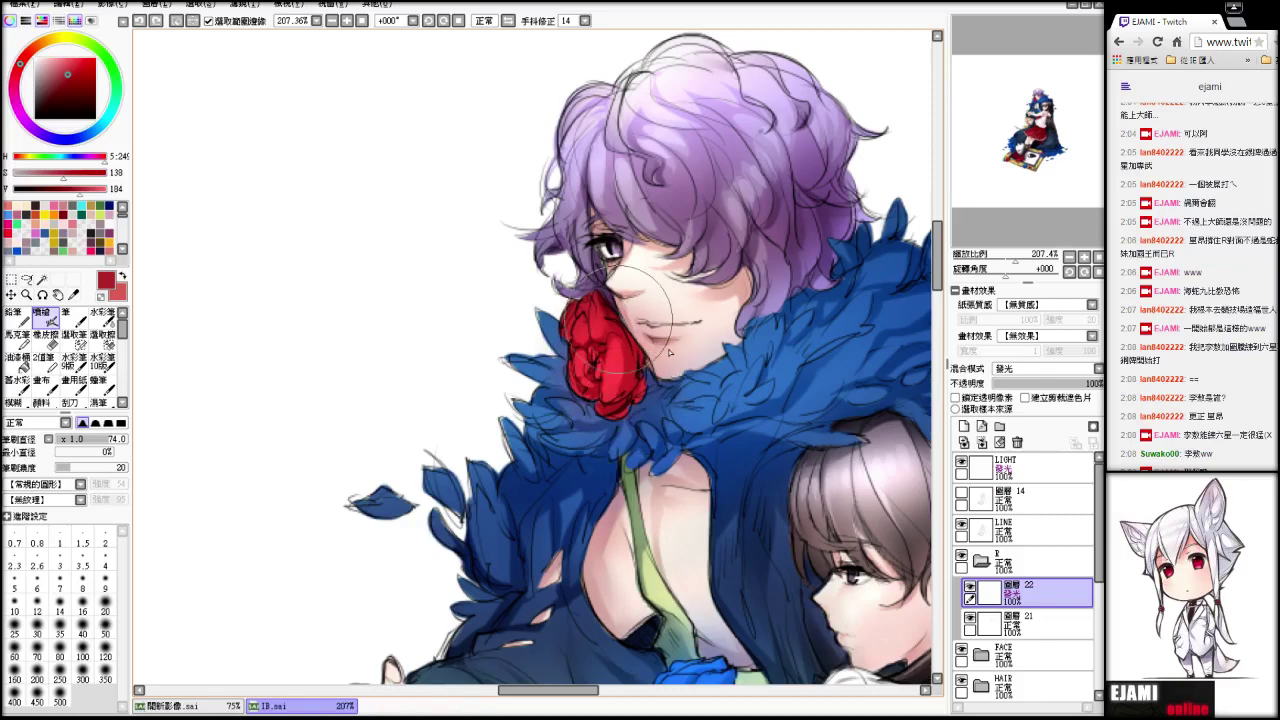
{"action": "left_click_drag", "start_coordinate": [626, 318], "coordinate": [591, 378]}
{"action": "left_click_drag", "start_coordinate": [1019, 260], "coordinate": [1006, 260]}
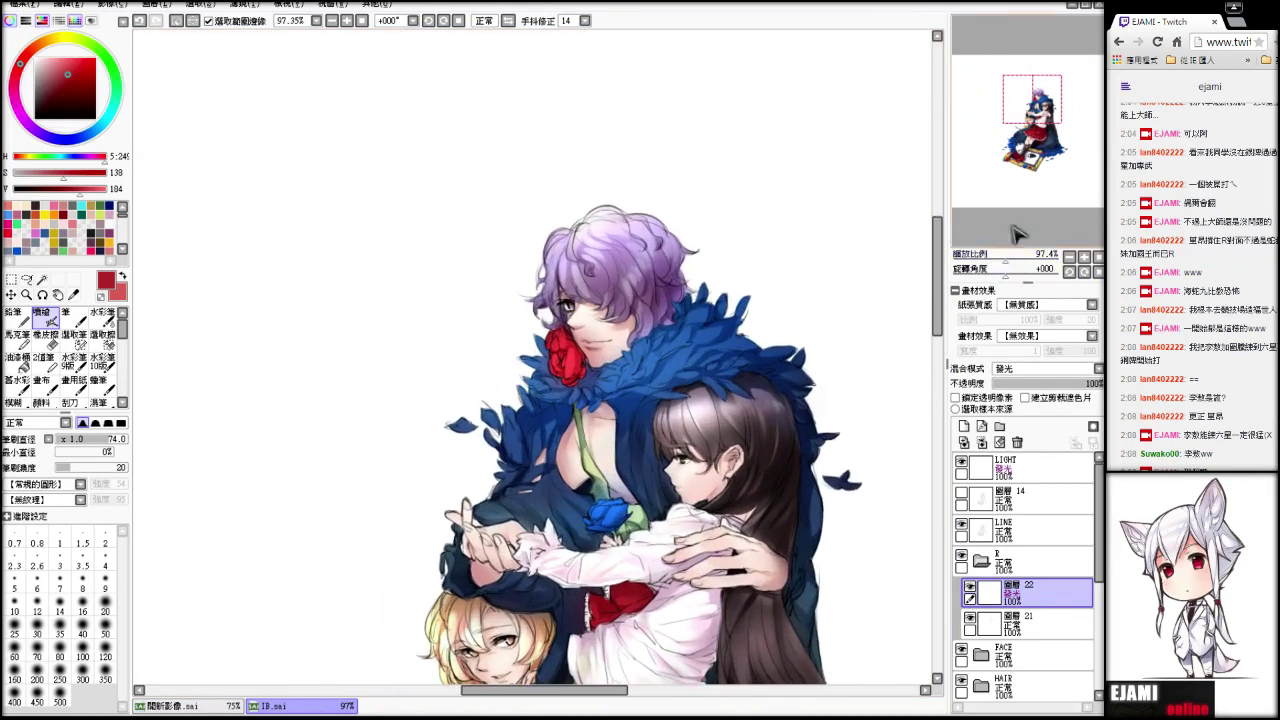
{"action": "left_click_drag", "start_coordinate": [1006, 166], "coordinate": [1006, 168]}
{"action": "scroll", "coordinate": [1045, 388], "scroll_direction": "up", "scroll_amount": 2}
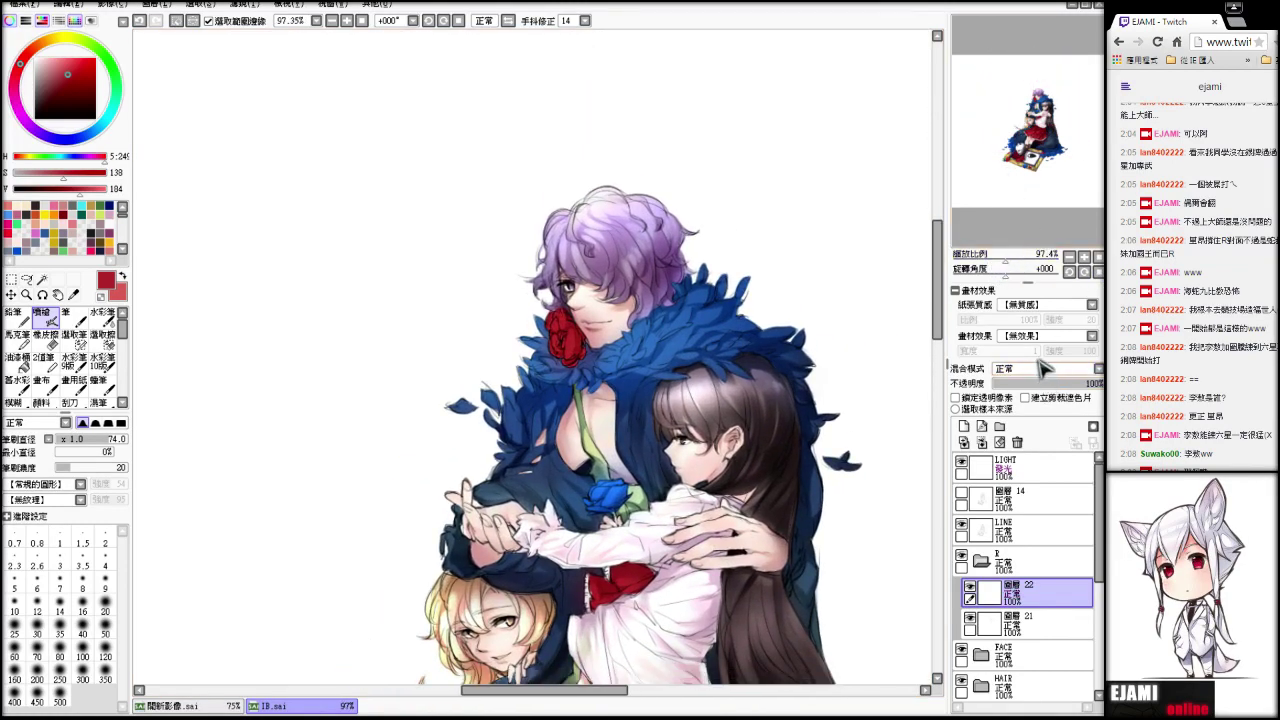
- Set the colour to vivid red with saturation and brightness 255, and delete the trial tint layer above layer 21
{"action": "left_click_drag", "start_coordinate": [82, 82], "coordinate": [96, 58]}
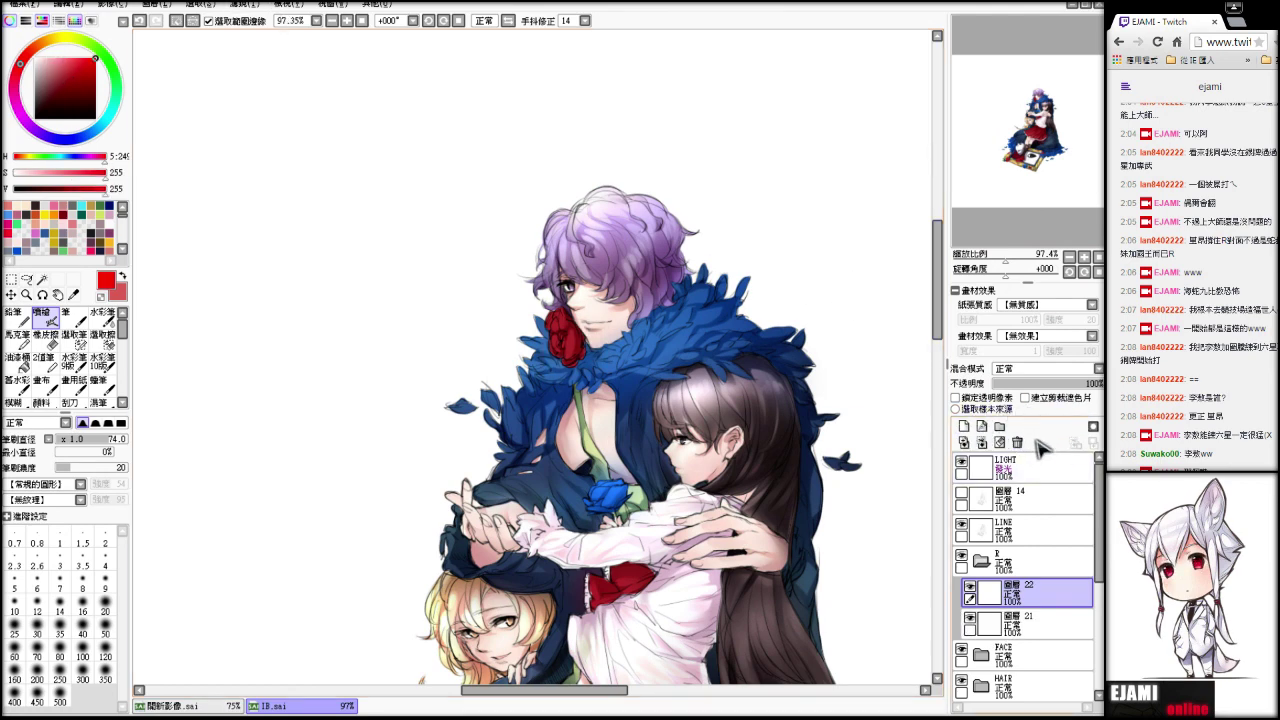
{"action": "key", "text": "ctrl+z"}
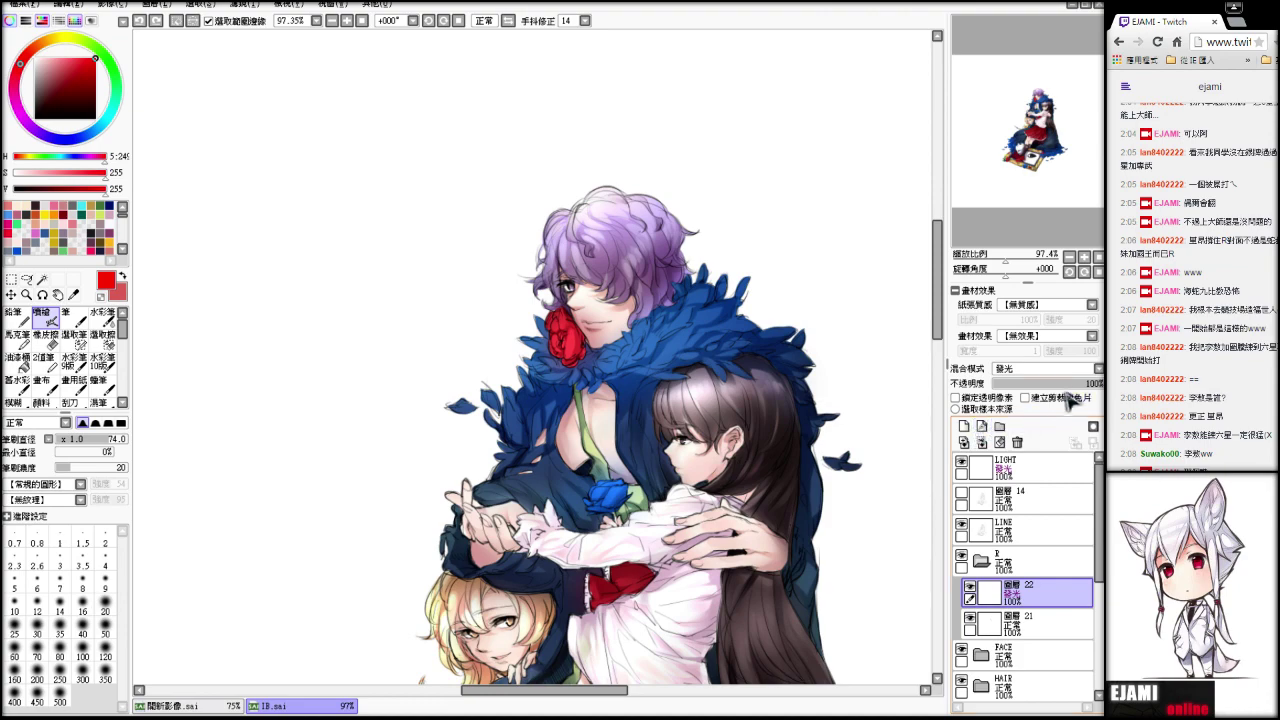
{"action": "left_click", "coordinate": [1017, 443]}
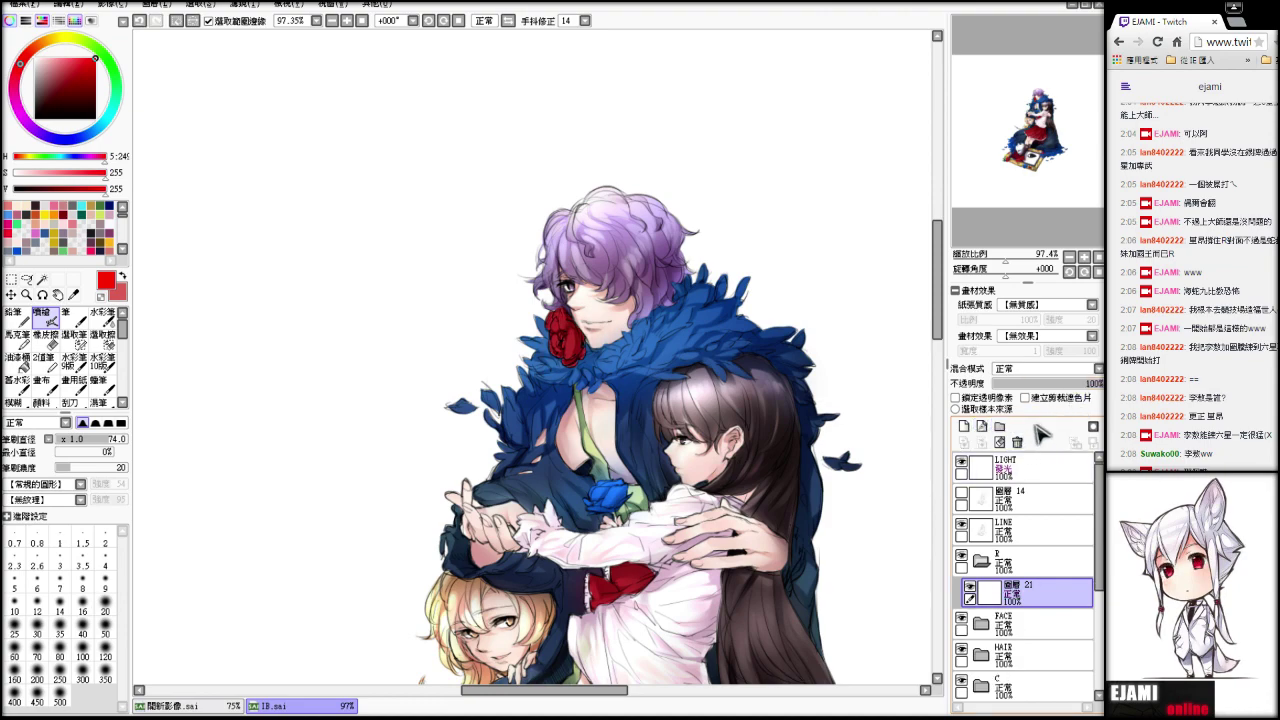
{"action": "mouse_move", "coordinate": [1050, 167]}
{"action": "left_mouse_down"}
{"action": "mouse_move", "coordinate": [1034, 218]}
{"action": "mouse_move", "coordinate": [1049, 170]}
{"action": "mouse_move", "coordinate": [1009, 238]}
{"action": "mouse_move", "coordinate": [1038, 187]}
{"action": "left_mouse_up"}
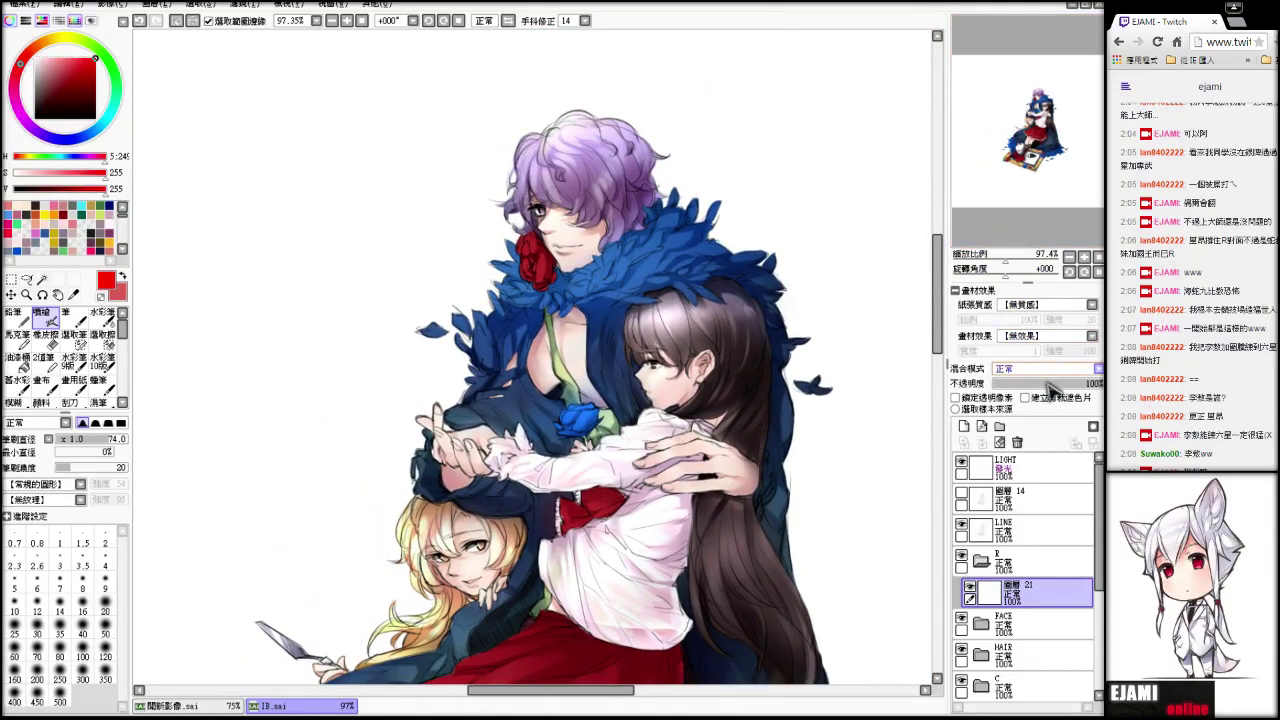
- Airbrush vivid red over the rose on a new layer above layer 21 in Luminosity mode, comparing it with Normal blending
{"action": "left_click", "coordinate": [964, 426]}
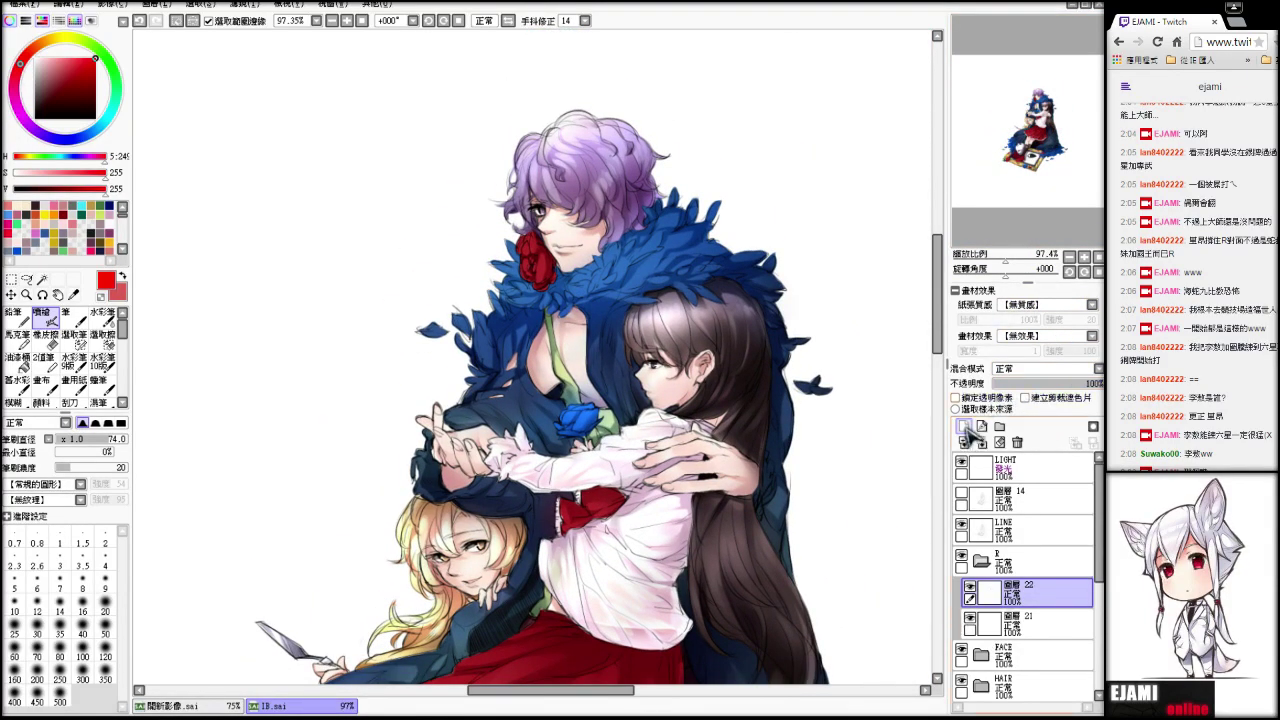
{"action": "left_click", "coordinate": [1026, 430]}
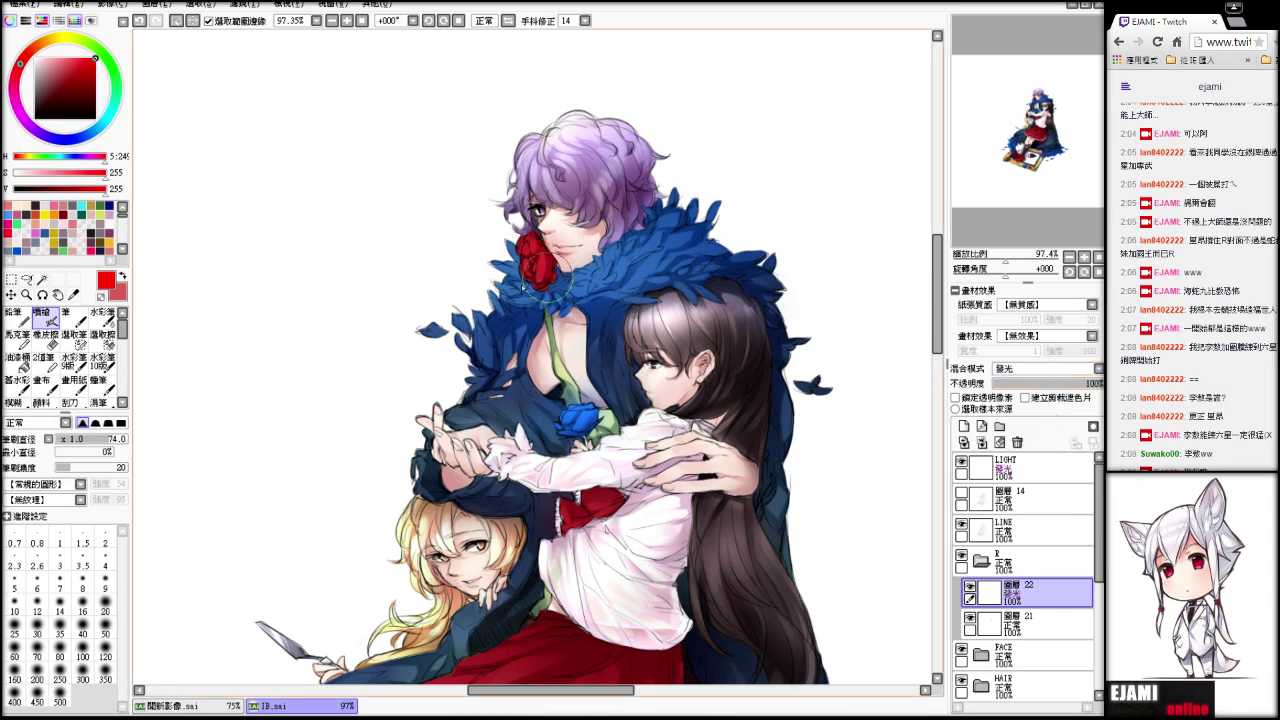
{"action": "mouse_move", "coordinate": [547, 257]}
{"action": "left_mouse_down"}
{"action": "mouse_move", "coordinate": [554, 290]}
{"action": "mouse_move", "coordinate": [531, 286]}
{"action": "mouse_move", "coordinate": [524, 299]}
{"action": "mouse_move", "coordinate": [544, 279]}
{"action": "left_mouse_up"}
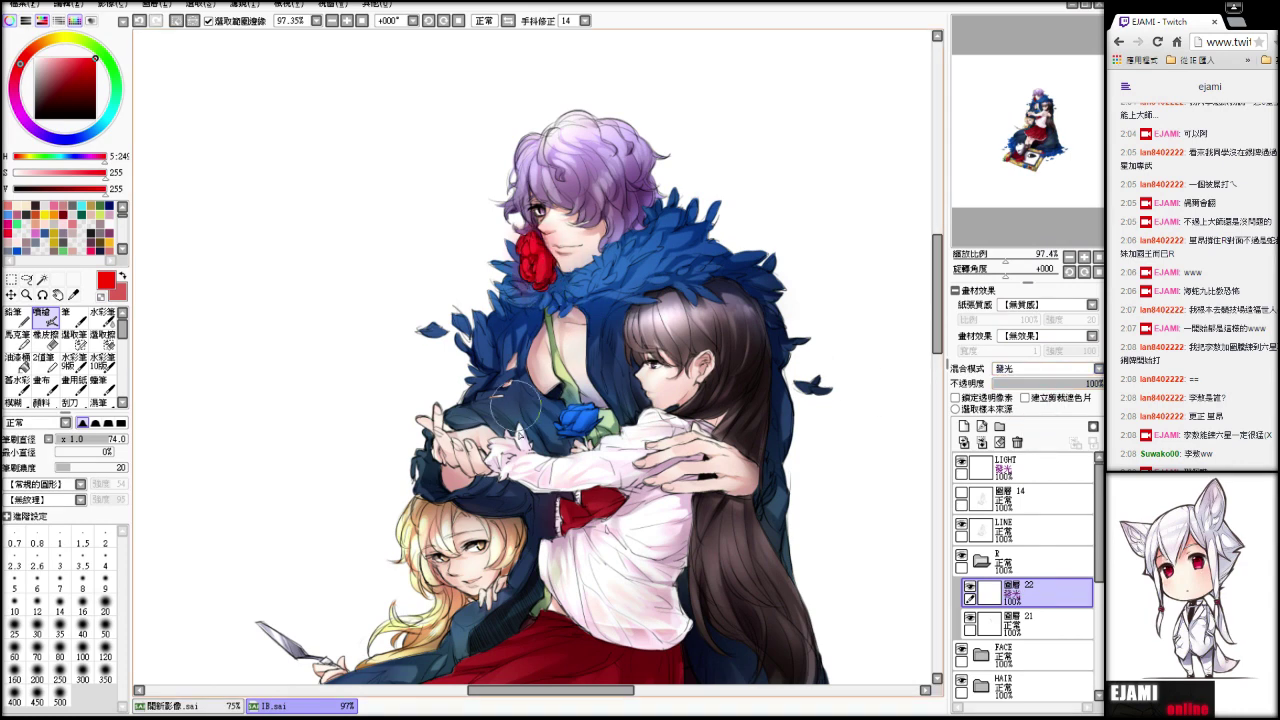
{"action": "key", "text": "Up"}
{"action": "key", "text": "Up"}
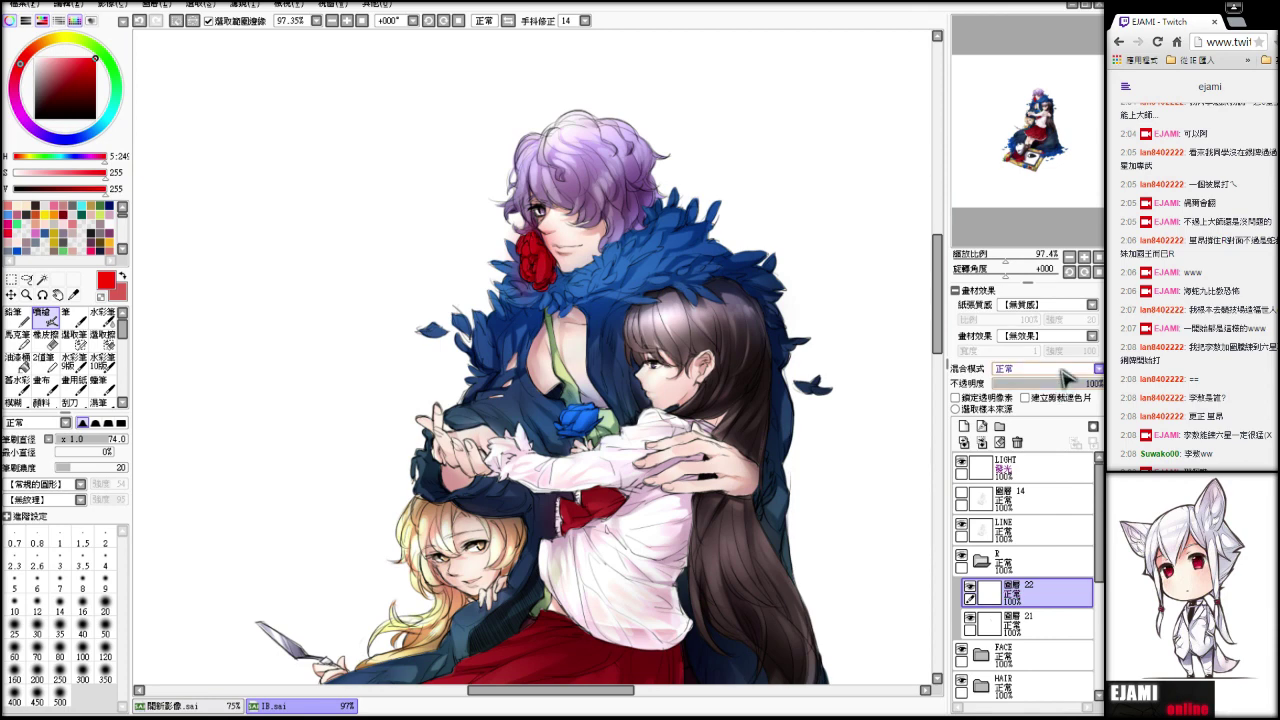
{"action": "key", "text": "Down"}
{"action": "key", "text": "Down"}
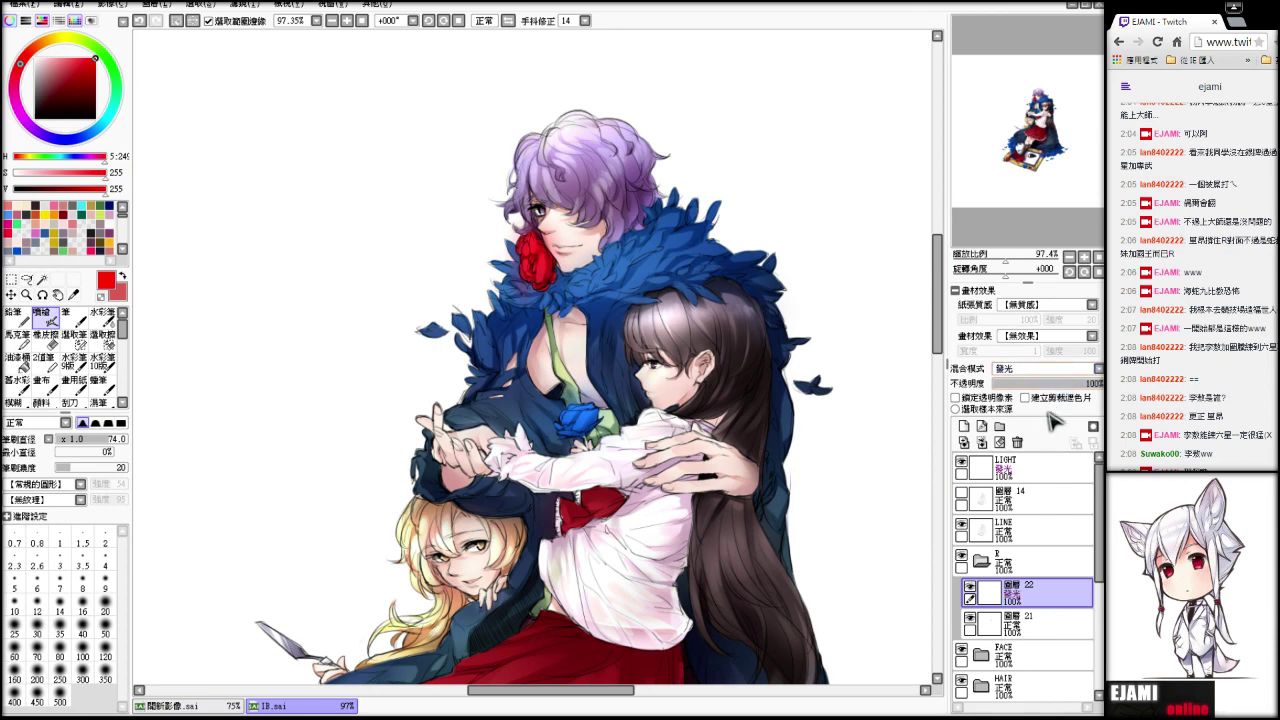
- Slightly lower the opacity of the rose's red glow layer and merge it down into layer 21
{"action": "left_click_drag", "start_coordinate": [1078, 384], "coordinate": [1060, 385]}
{"action": "mouse_move", "coordinate": [1058, 116]}
{"action": "left_mouse_down"}
{"action": "mouse_move", "coordinate": [1043, 147]}
{"action": "mouse_move", "coordinate": [1049, 115]}
{"action": "left_mouse_up"}
{"action": "left_click", "coordinate": [982, 443]}
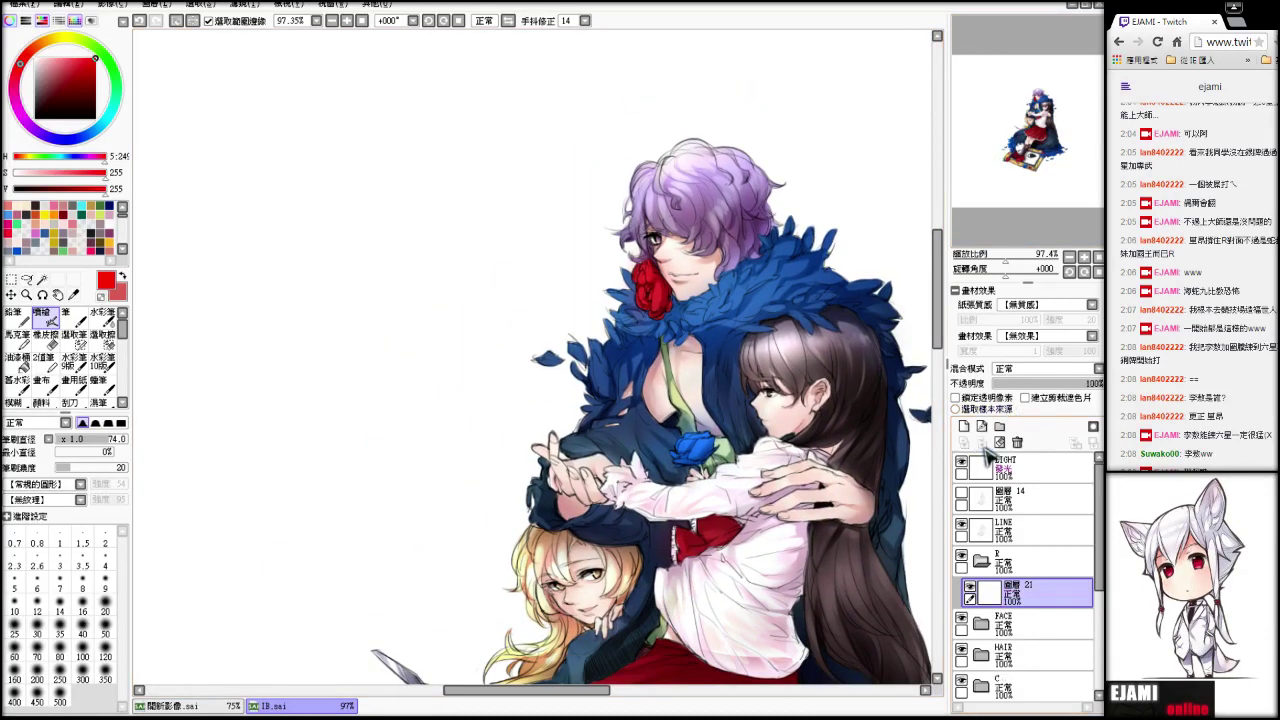
- Create a new layer clipped to layer 21 and sample the feather collar's blue for the airbrush
{"action": "left_click", "coordinate": [964, 427]}
{"action": "left_click", "coordinate": [1056, 397]}
{"action": "key", "text": "alt"}
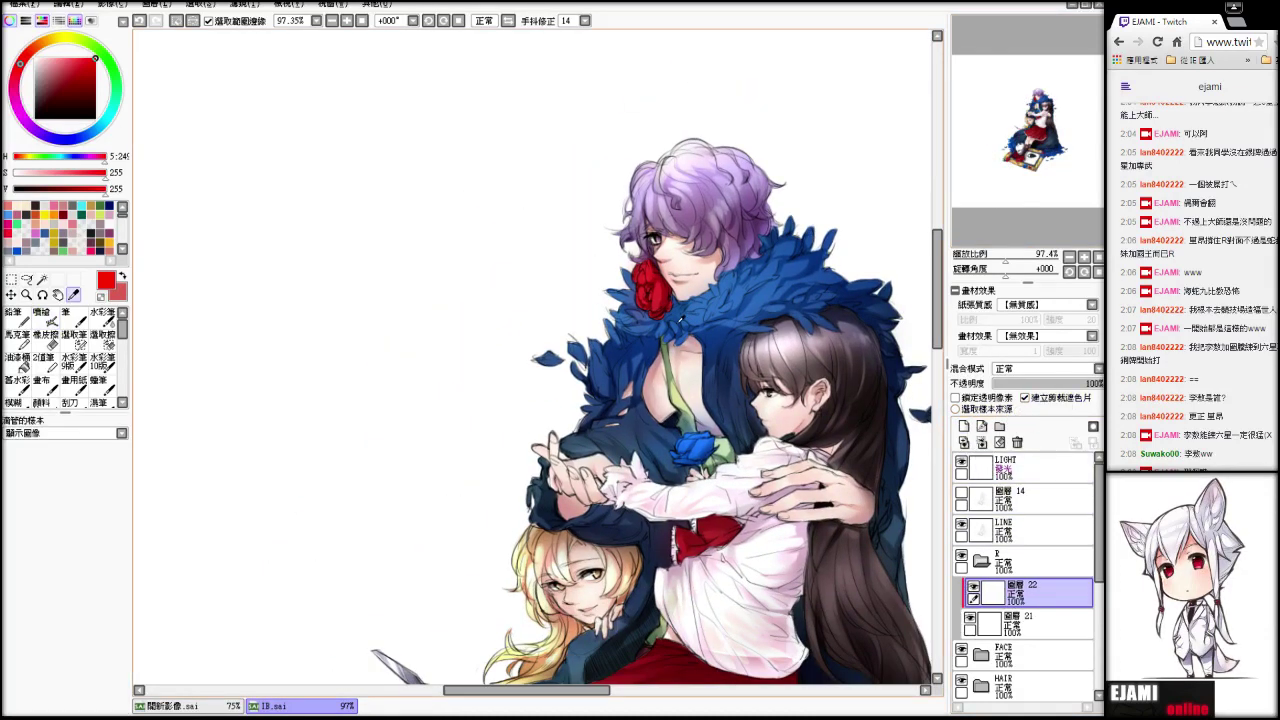
{"action": "left_click", "coordinate": [742, 297], "text": "alt"}
{"action": "left_click", "coordinate": [54, 316]}
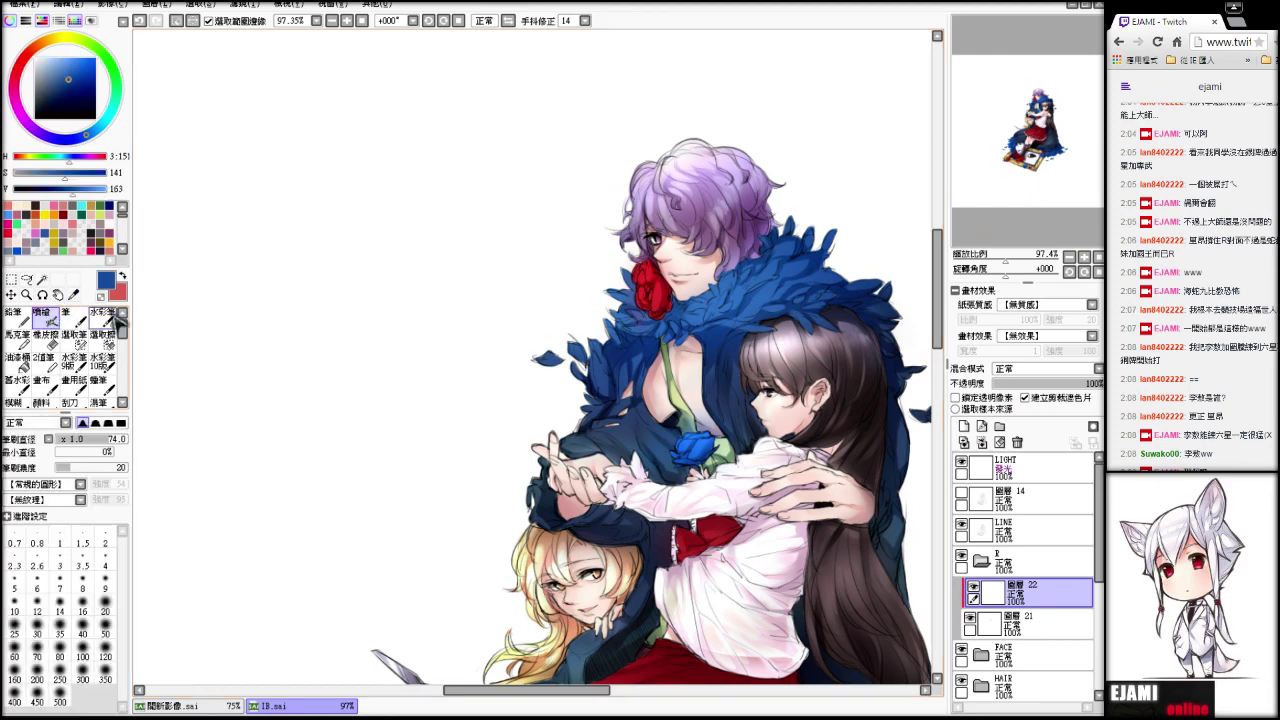
- Airbrush a brighter blue with saturation 183 and brightness 249 over the red rose's lower edge at brush size 32
{"action": "scroll", "coordinate": [757, 300], "scroll_direction": "up", "scroll_amount": 6}
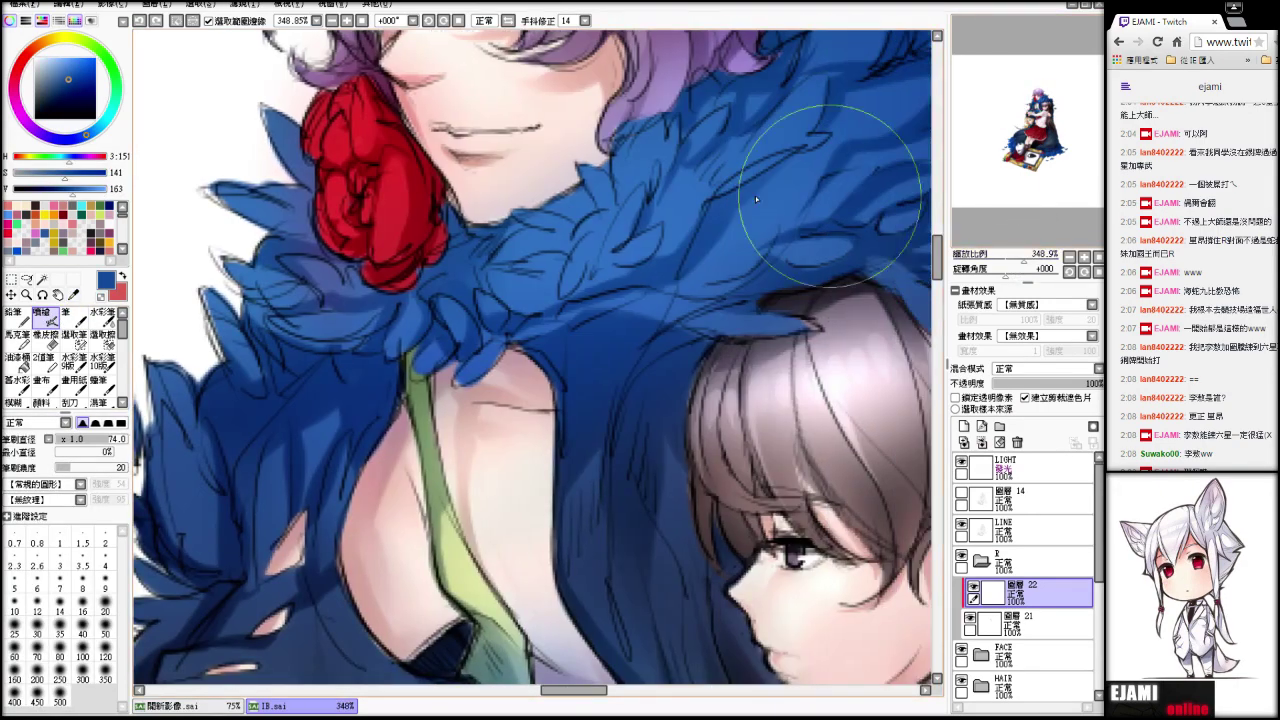
{"action": "left_click", "coordinate": [80, 61]}
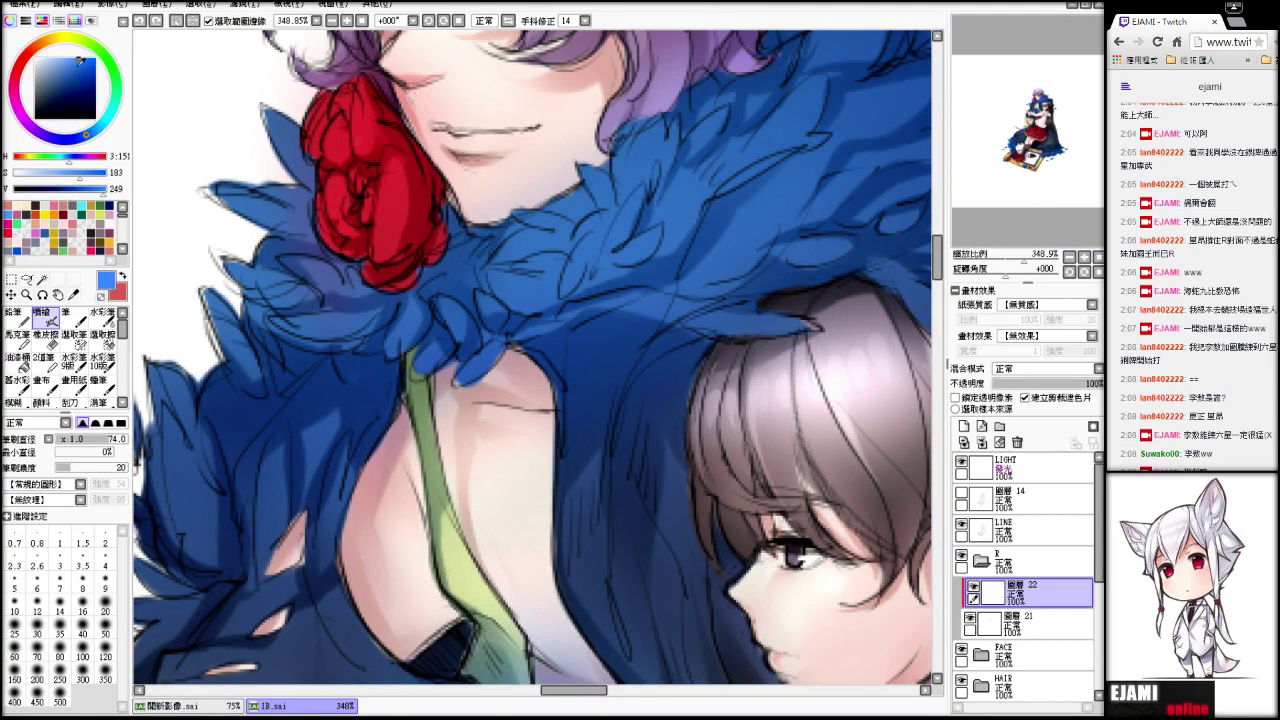
{"action": "left_click_drag", "start_coordinate": [98, 438], "coordinate": [81, 439]}
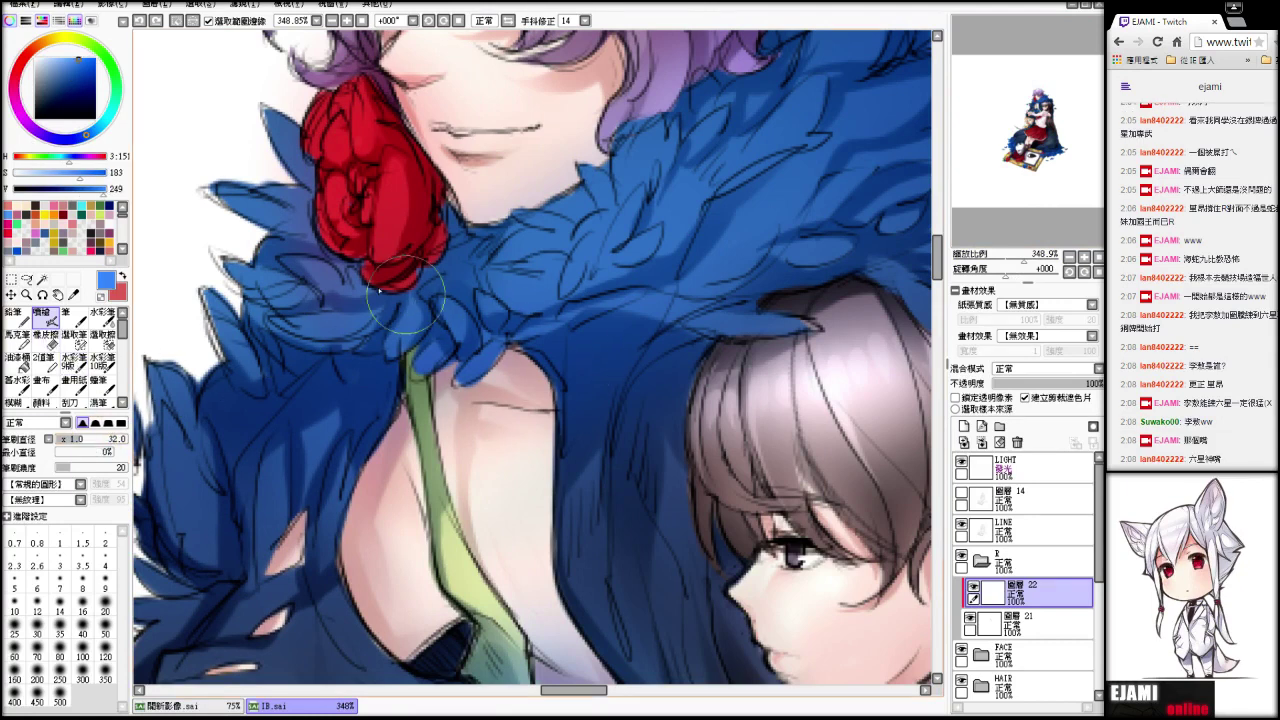
{"action": "mouse_move", "coordinate": [369, 296]}
{"action": "left_mouse_down"}
{"action": "mouse_move", "coordinate": [439, 216]}
{"action": "mouse_move", "coordinate": [432, 188]}
{"action": "left_mouse_up"}
{"action": "left_click_drag", "start_coordinate": [348, 272], "coordinate": [404, 126]}
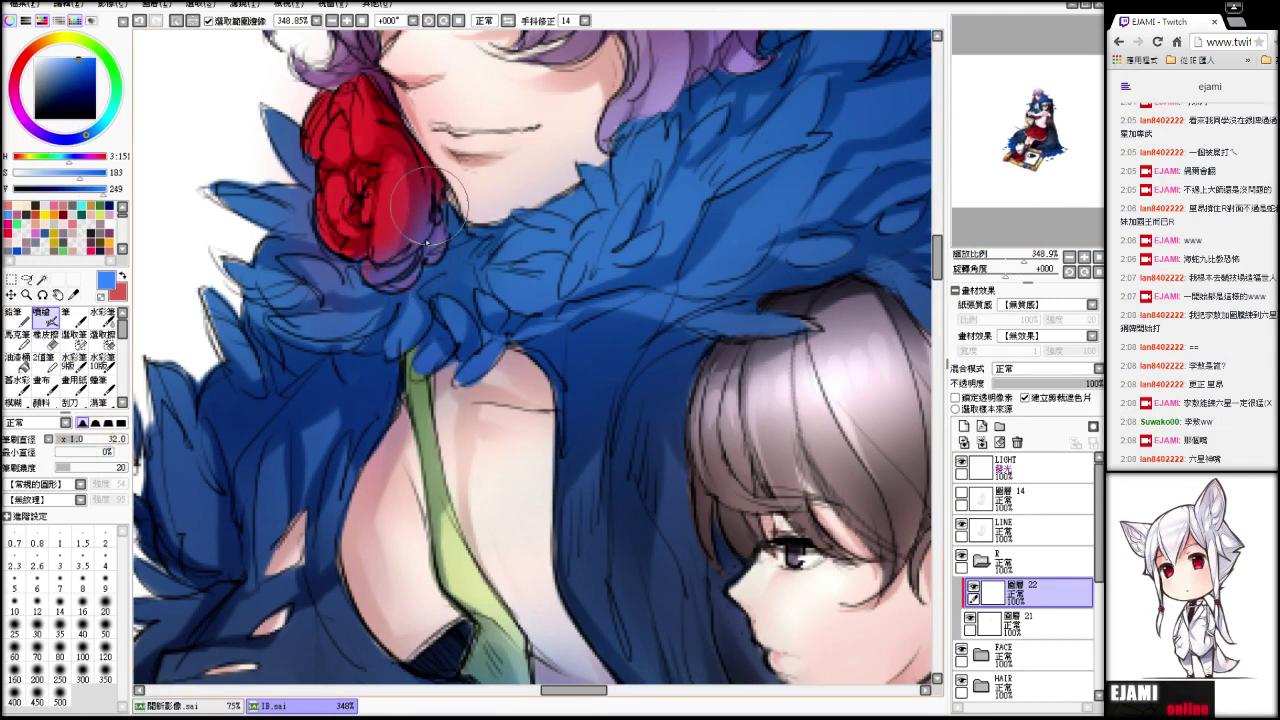
{"action": "left_click_drag", "start_coordinate": [430, 206], "coordinate": [407, 134]}
- Examine the rose's blue tint against the whole illustration and again up close
{"action": "left_click_drag", "start_coordinate": [1021, 269], "coordinate": [1007, 270]}
{"action": "mouse_move", "coordinate": [1041, 177]}
{"action": "left_mouse_down"}
{"action": "mouse_move", "coordinate": [1032, 152]}
{"action": "mouse_move", "coordinate": [1036, 178]}
{"action": "left_mouse_up"}
{"action": "left_click", "coordinate": [1098, 257]}
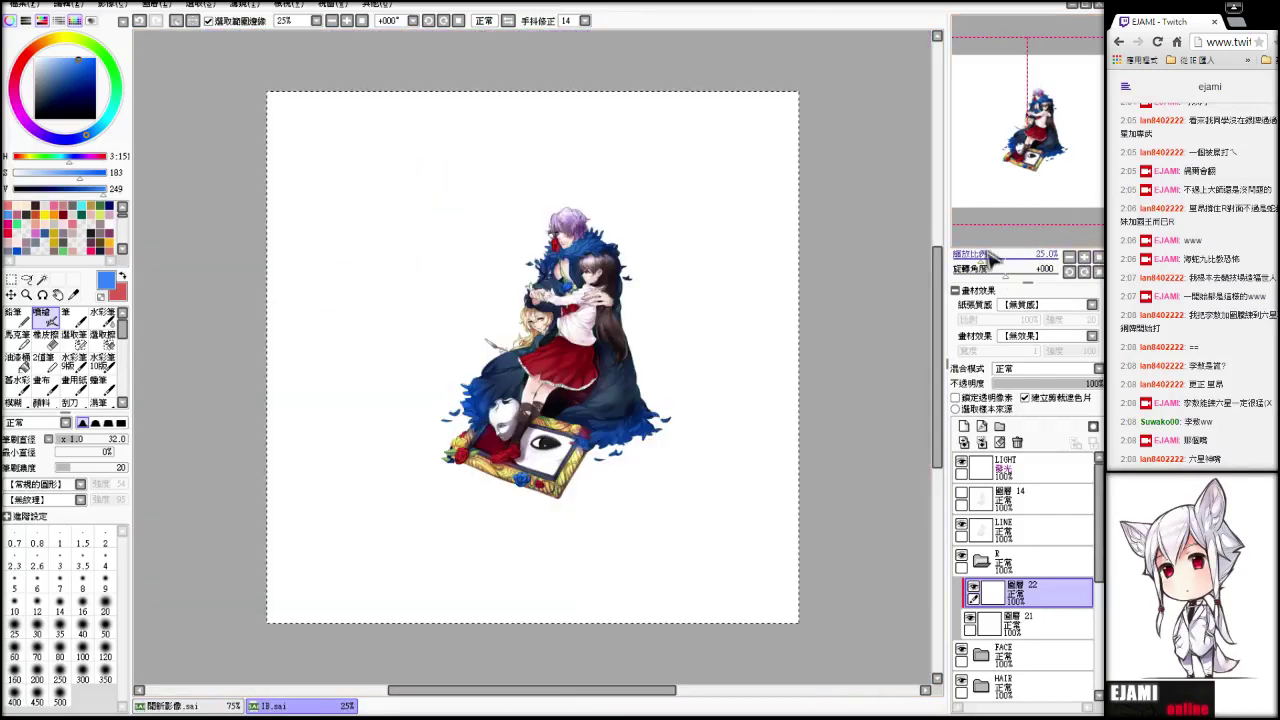
{"action": "left_click_drag", "start_coordinate": [987, 257], "coordinate": [998, 259]}
{"action": "left_click_drag", "start_coordinate": [998, 210], "coordinate": [993, 175]}
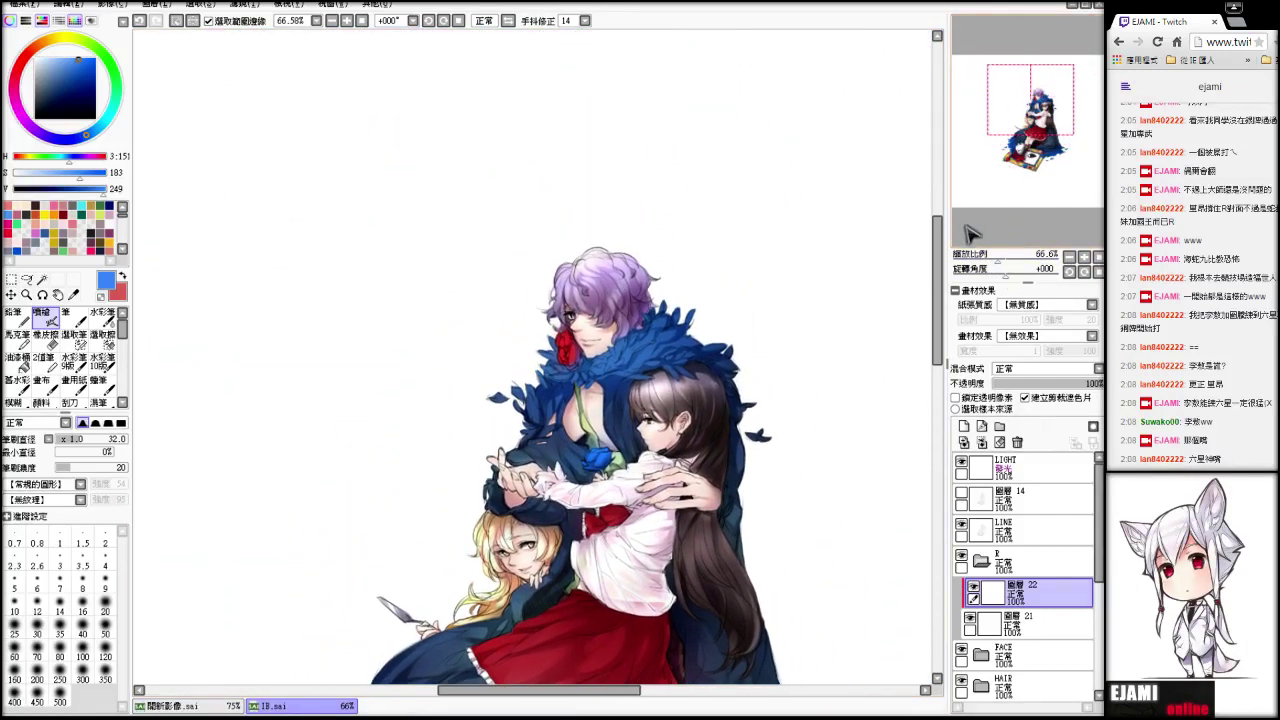
{"action": "left_click_drag", "start_coordinate": [996, 258], "coordinate": [1020, 260]}
{"action": "left_click_drag", "start_coordinate": [1004, 180], "coordinate": [1008, 180]}
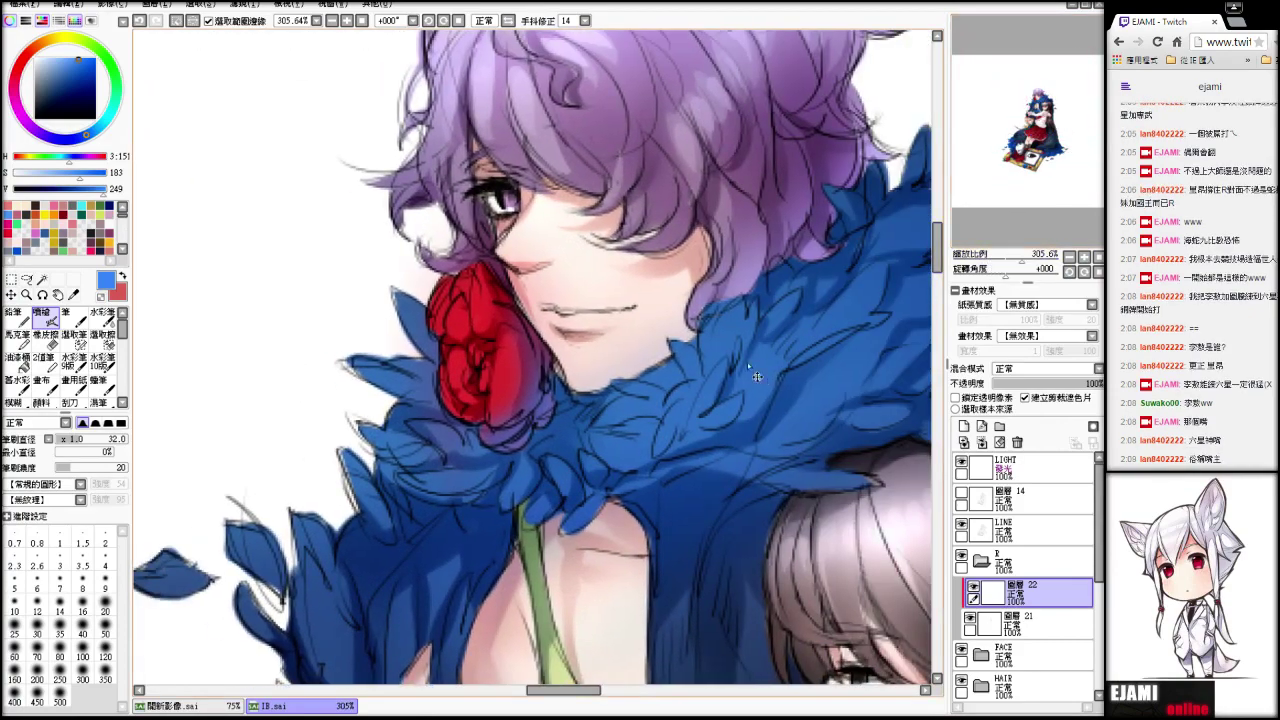
- Clear the selection around the rose's blue tint and merge the tint layer down into layer 21
{"action": "key", "text": "ctrl+z"}
{"action": "key", "text": "ctrl+z"}
{"action": "key", "text": "ctrl+z"}
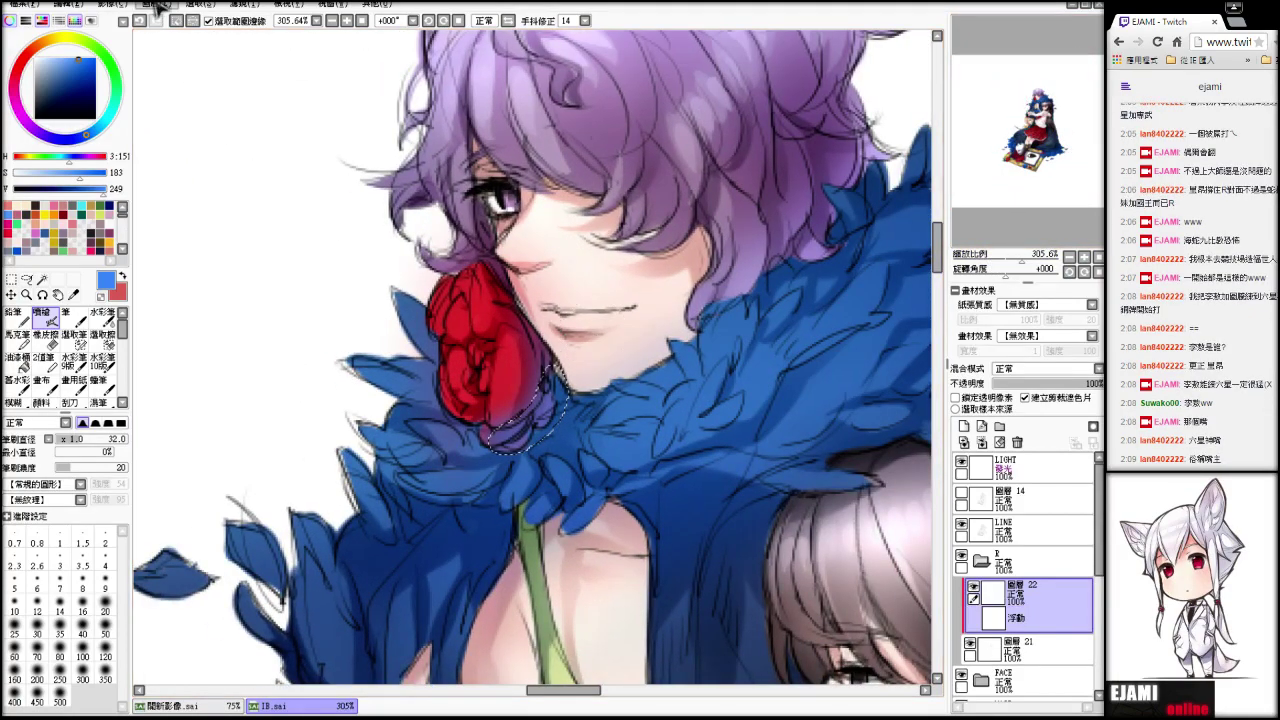
{"action": "left_click", "coordinate": [200, 5]}
{"action": "left_click", "coordinate": [202, 20]}
{"action": "left_click", "coordinate": [999, 442]}
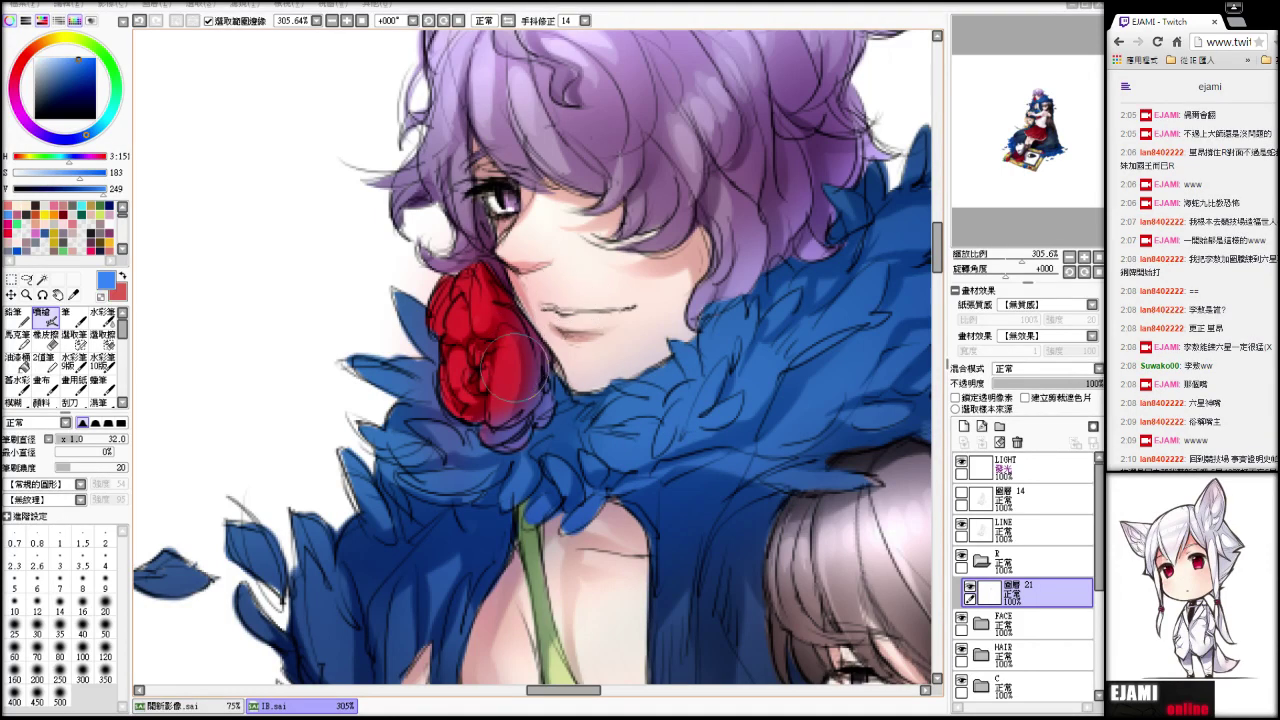
- Try airbrushing the rose's sampled red at size 19 along its edge beside the face, and undo the strokes
{"action": "left_click_drag", "start_coordinate": [515, 368], "coordinate": [523, 346]}
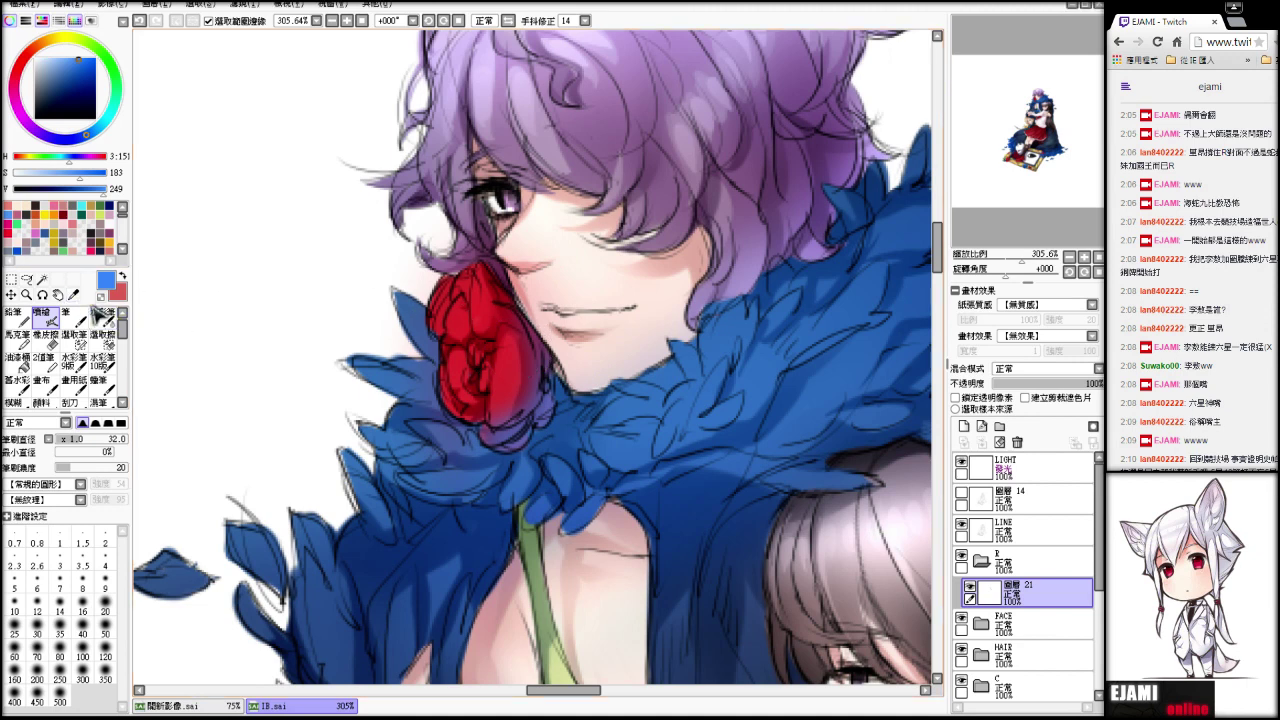
{"action": "left_click", "coordinate": [510, 365], "text": "alt"}
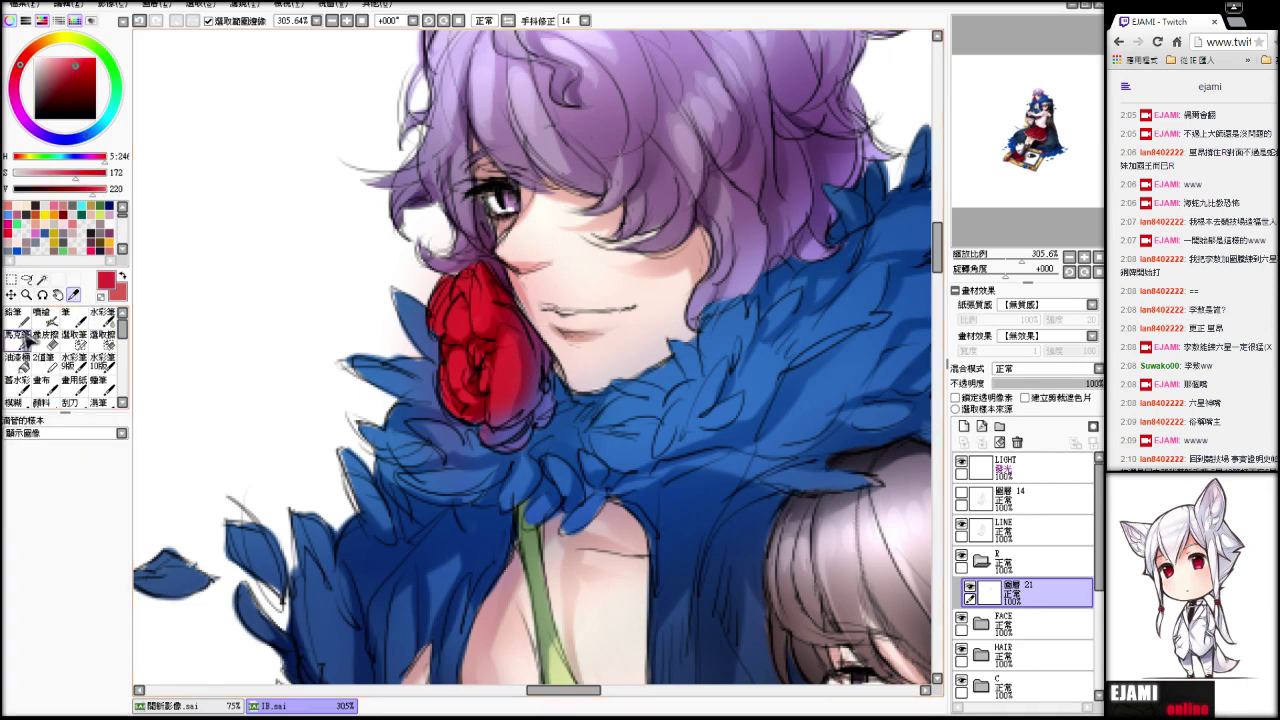
{"action": "left_click", "coordinate": [43, 321]}
{"action": "mouse_move", "coordinate": [94, 438]}
{"action": "left_mouse_down"}
{"action": "mouse_move", "coordinate": [77, 438]}
{"action": "mouse_move", "coordinate": [103, 438]}
{"action": "left_mouse_up"}
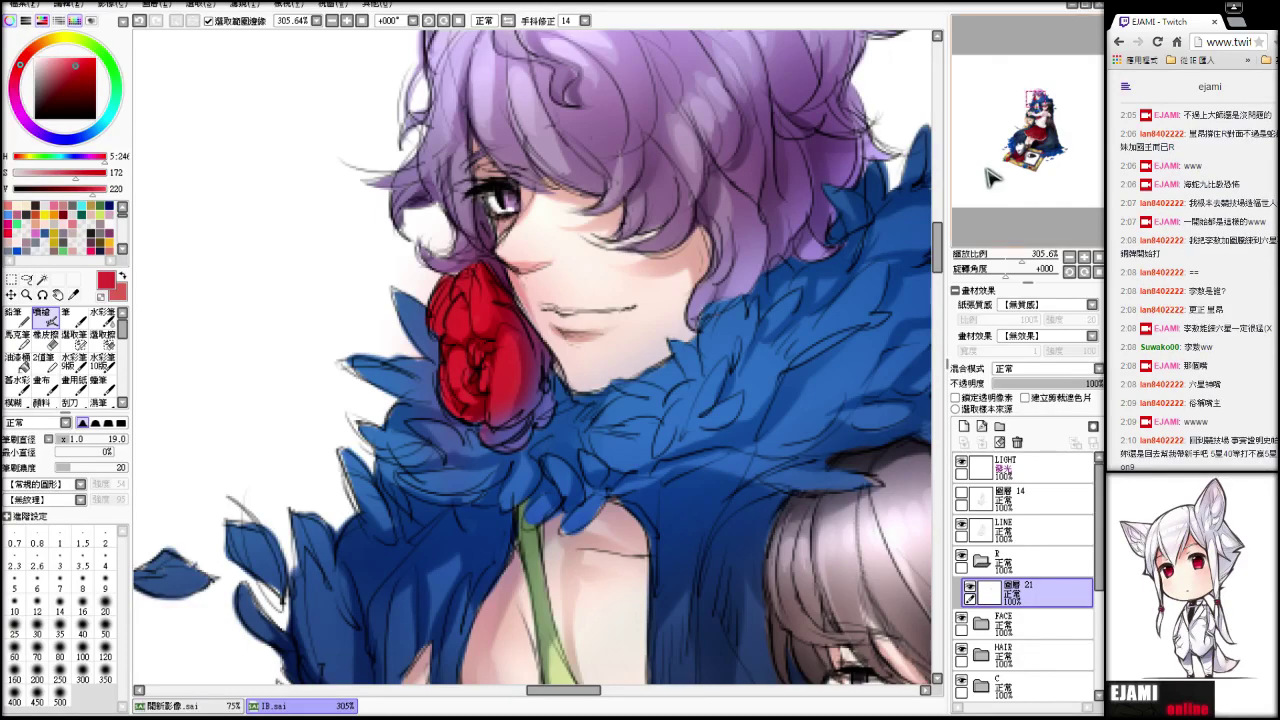
{"action": "left_click_drag", "start_coordinate": [1033, 94], "coordinate": [1036, 101]}
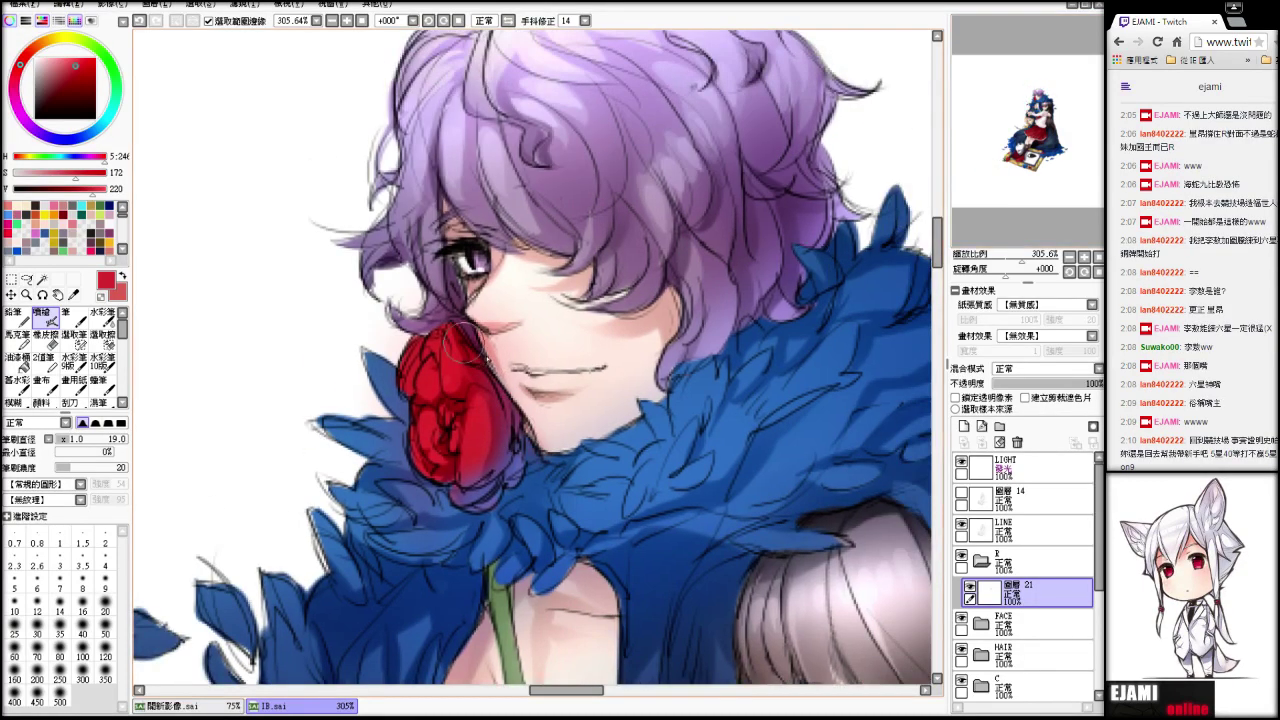
{"action": "mouse_move", "coordinate": [487, 358]}
{"action": "left_mouse_down"}
{"action": "mouse_move", "coordinate": [545, 452]}
{"action": "mouse_move", "coordinate": [497, 375]}
{"action": "mouse_move", "coordinate": [536, 438]}
{"action": "left_mouse_up"}
{"action": "key", "text": "ctrl+z"}
{"action": "key", "text": "ctrl+z"}
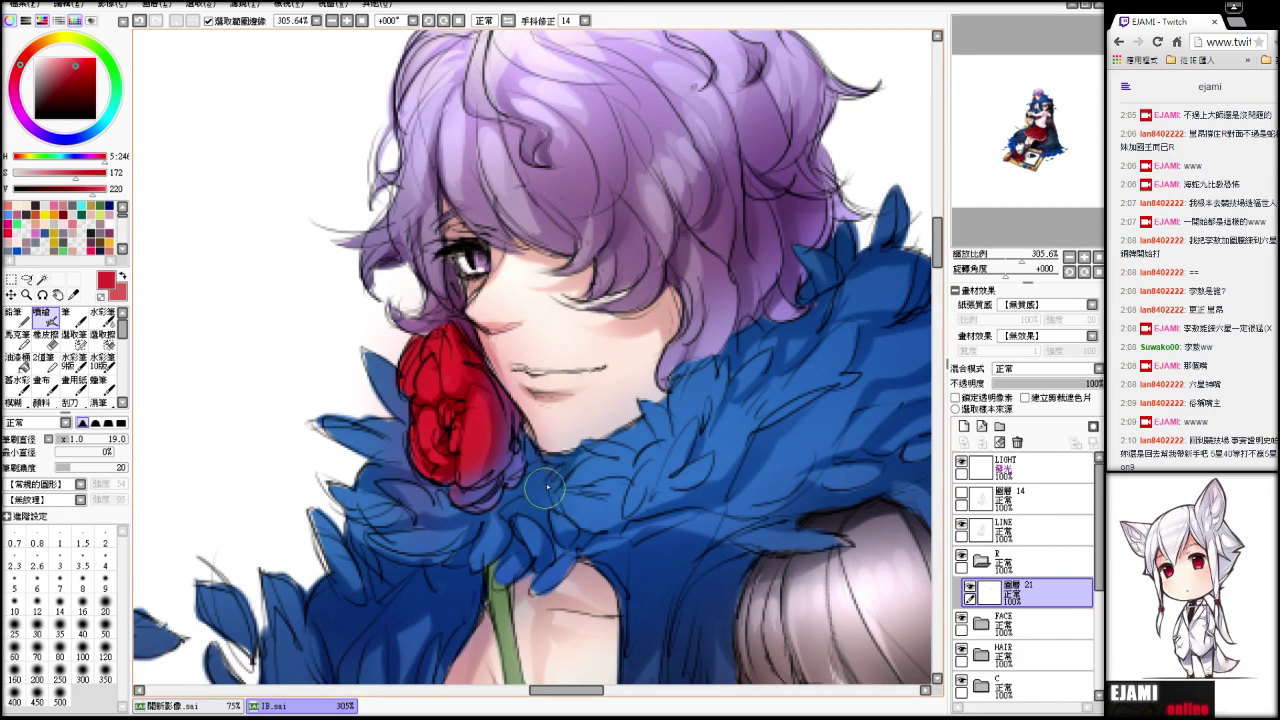
- Sample the rose's red again, try the blur tool beside the eye, and set the airbrush to size 29
{"action": "mouse_move", "coordinate": [1022, 261]}
{"action": "left_mouse_down"}
{"action": "mouse_move", "coordinate": [1004, 264]}
{"action": "mouse_move", "coordinate": [1040, 282]}
{"action": "left_mouse_up"}
{"action": "key", "text": "n"}
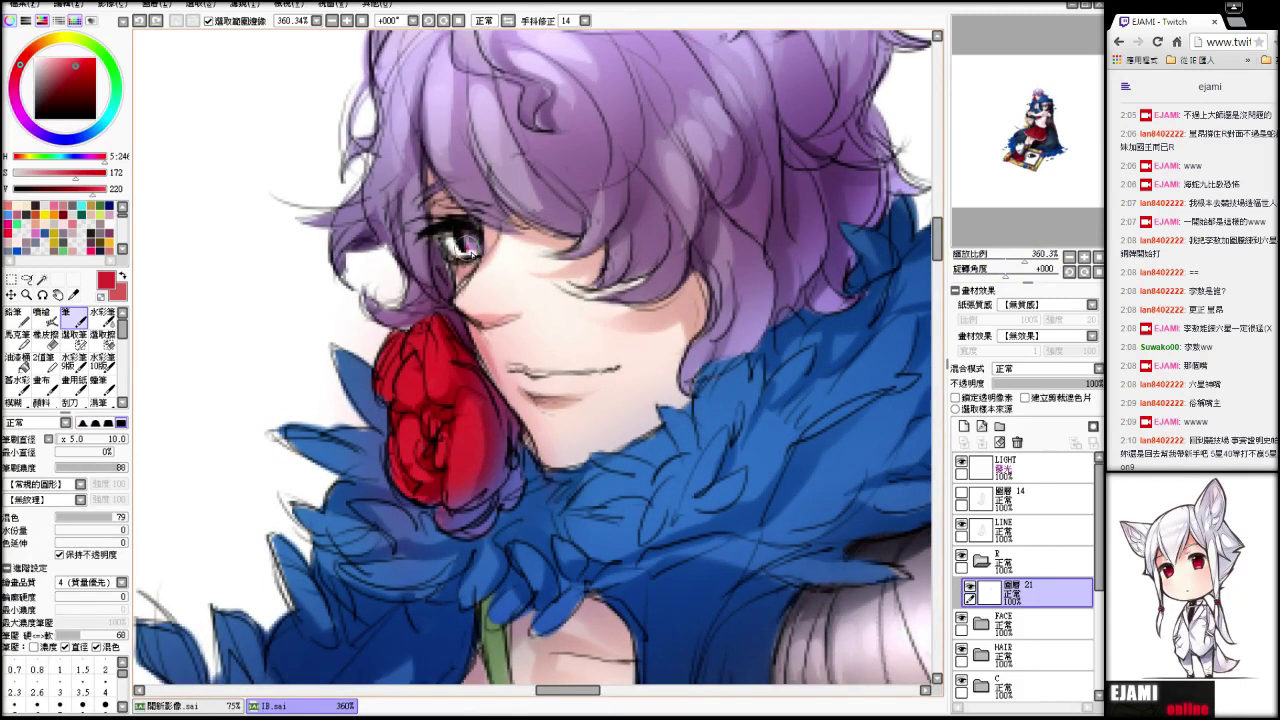
{"action": "key", "text": "ctrl+z"}
{"action": "key", "text": "alt"}
{"action": "left_click", "coordinate": [491, 403]}
{"action": "left_click_drag", "start_coordinate": [470, 251], "coordinate": [488, 240]}
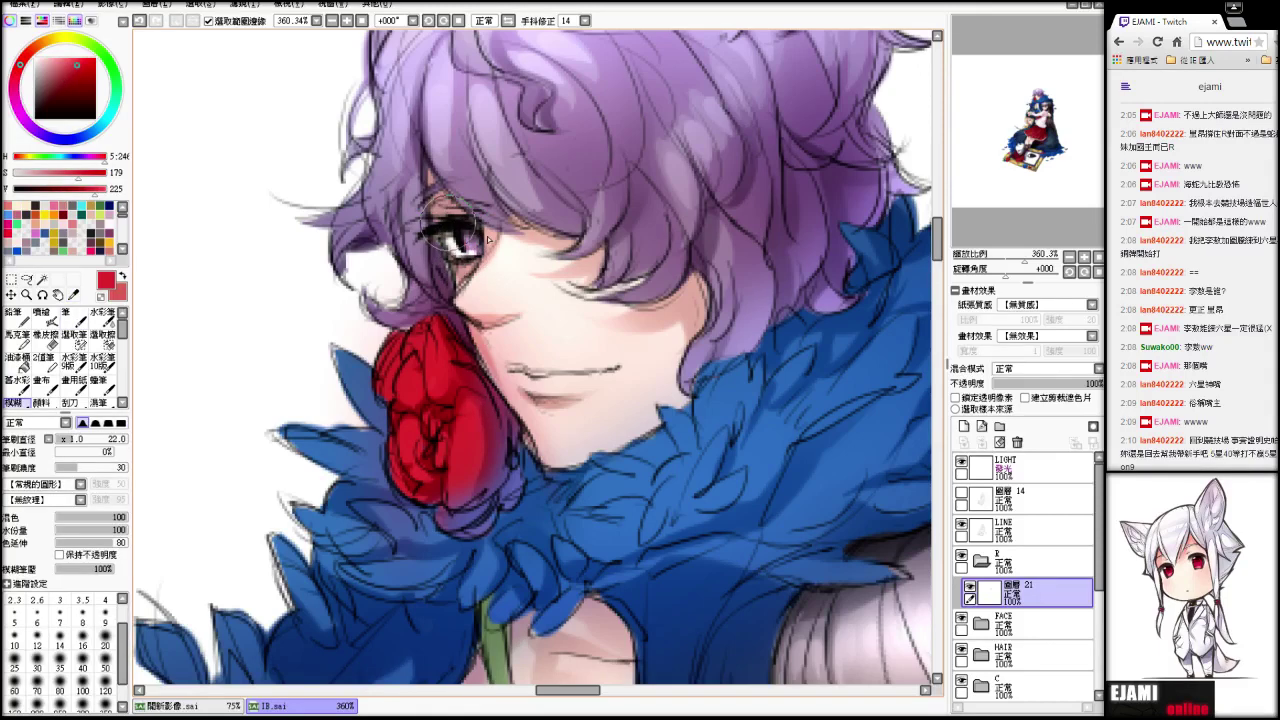
{"action": "left_click", "coordinate": [44, 316]}
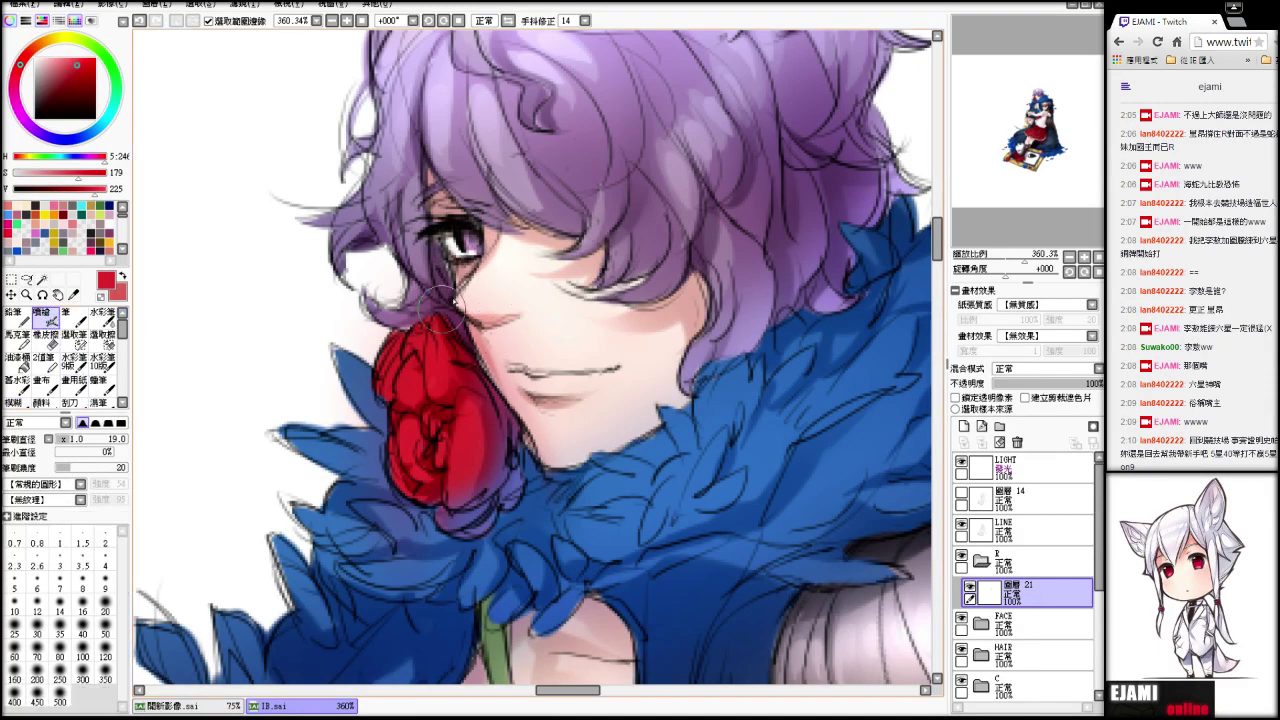
{"action": "left_click_drag", "start_coordinate": [110, 438], "coordinate": [82, 438]}
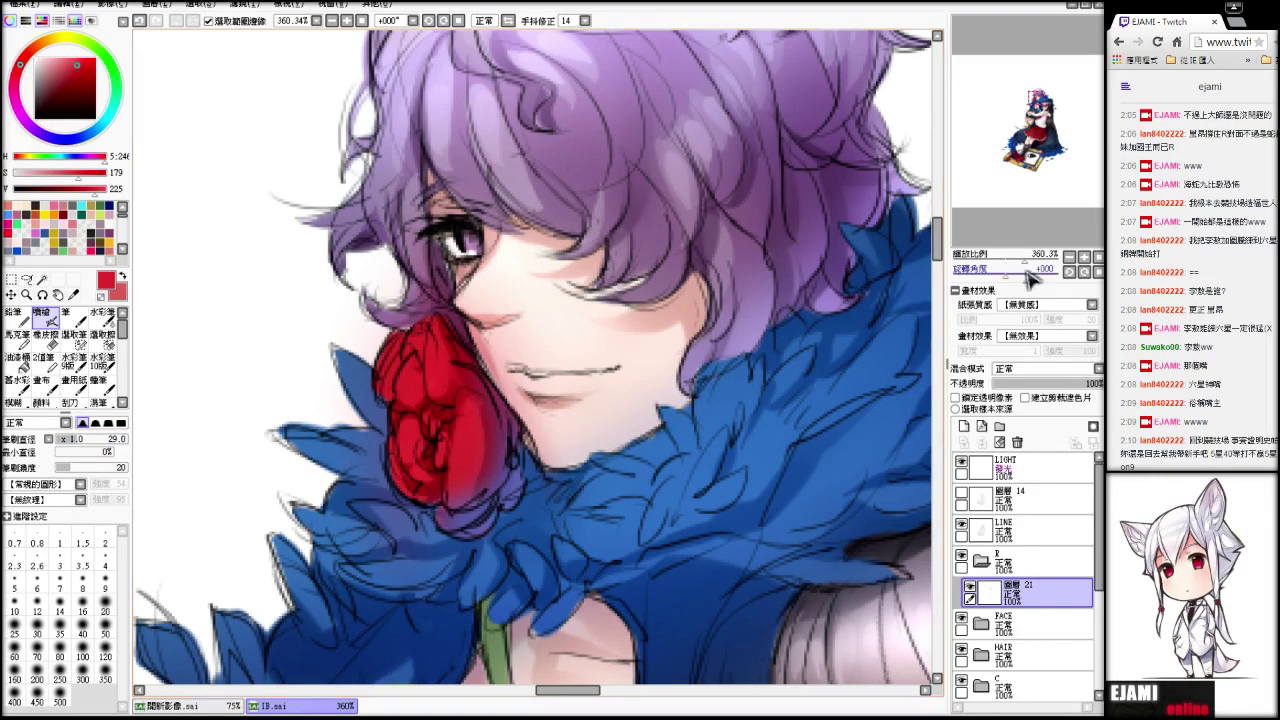
- Airbrush a sampled collar blue, brightened to saturation 177 and brightness 228, over the purple hair's lower ends at size 64
{"action": "mouse_move", "coordinate": [1038, 258]}
{"action": "left_mouse_down"}
{"action": "mouse_move", "coordinate": [1010, 268]}
{"action": "mouse_move", "coordinate": [1030, 265]}
{"action": "left_mouse_up"}
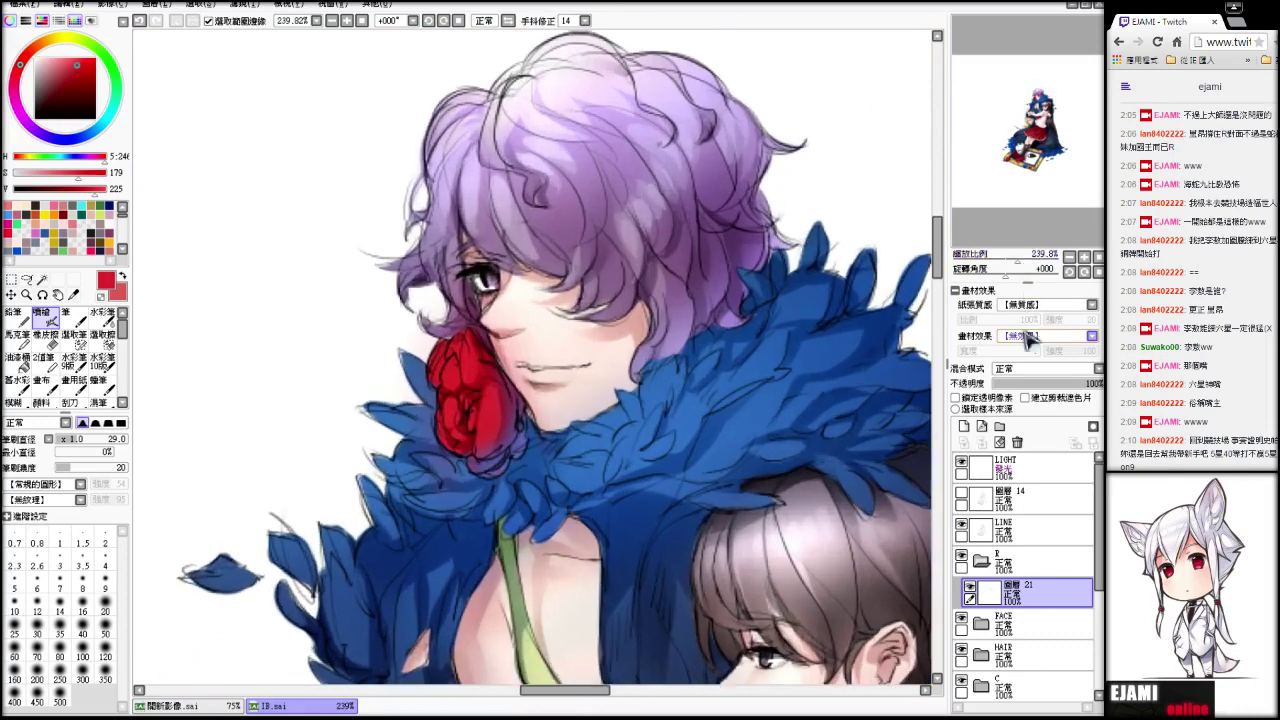
{"action": "key", "text": "alt"}
{"action": "left_click", "coordinate": [689, 418], "text": "alt"}
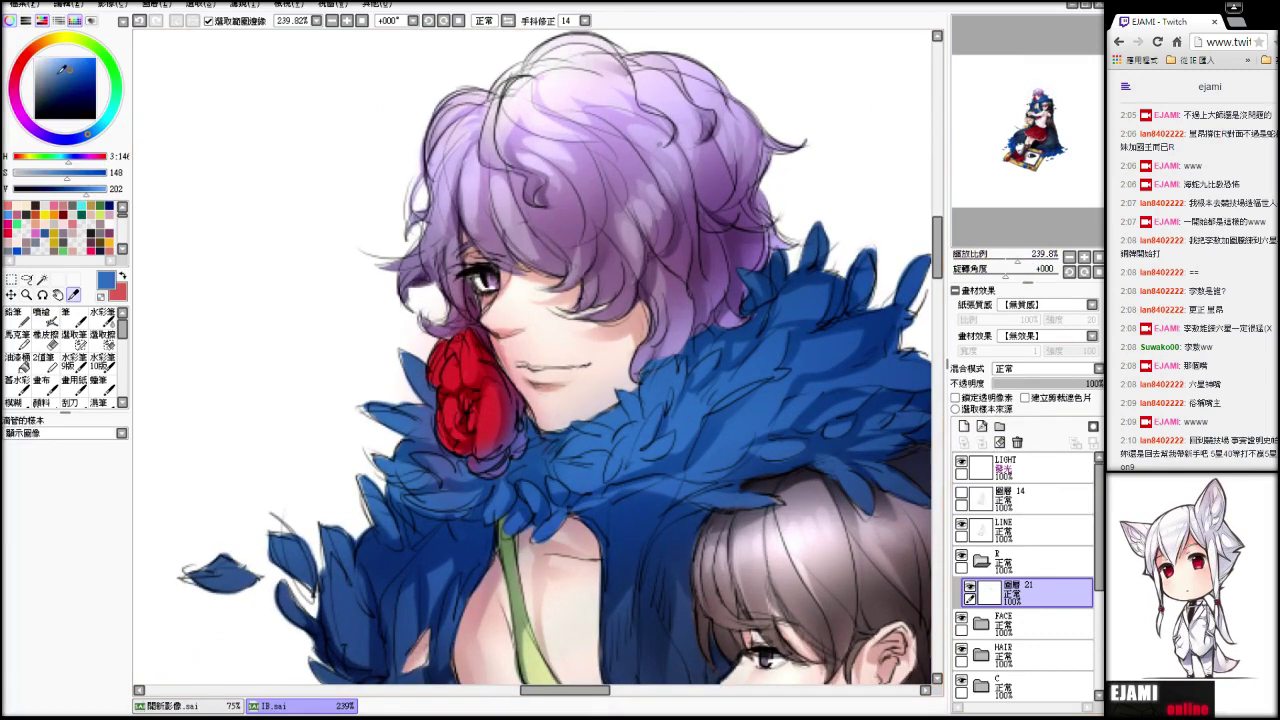
{"action": "left_click_drag", "start_coordinate": [62, 70], "coordinate": [82, 62]}
{"action": "left_click", "coordinate": [47, 316]}
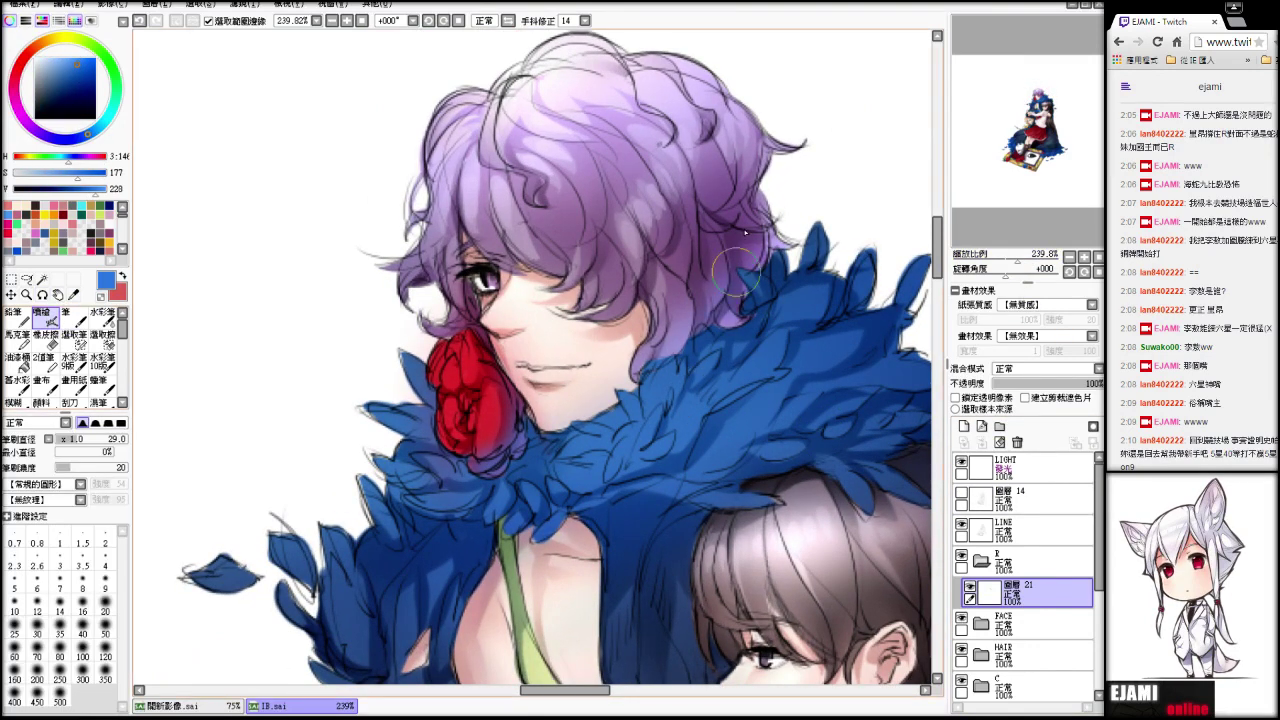
{"action": "left_click_drag", "start_coordinate": [95, 438], "coordinate": [129, 438]}
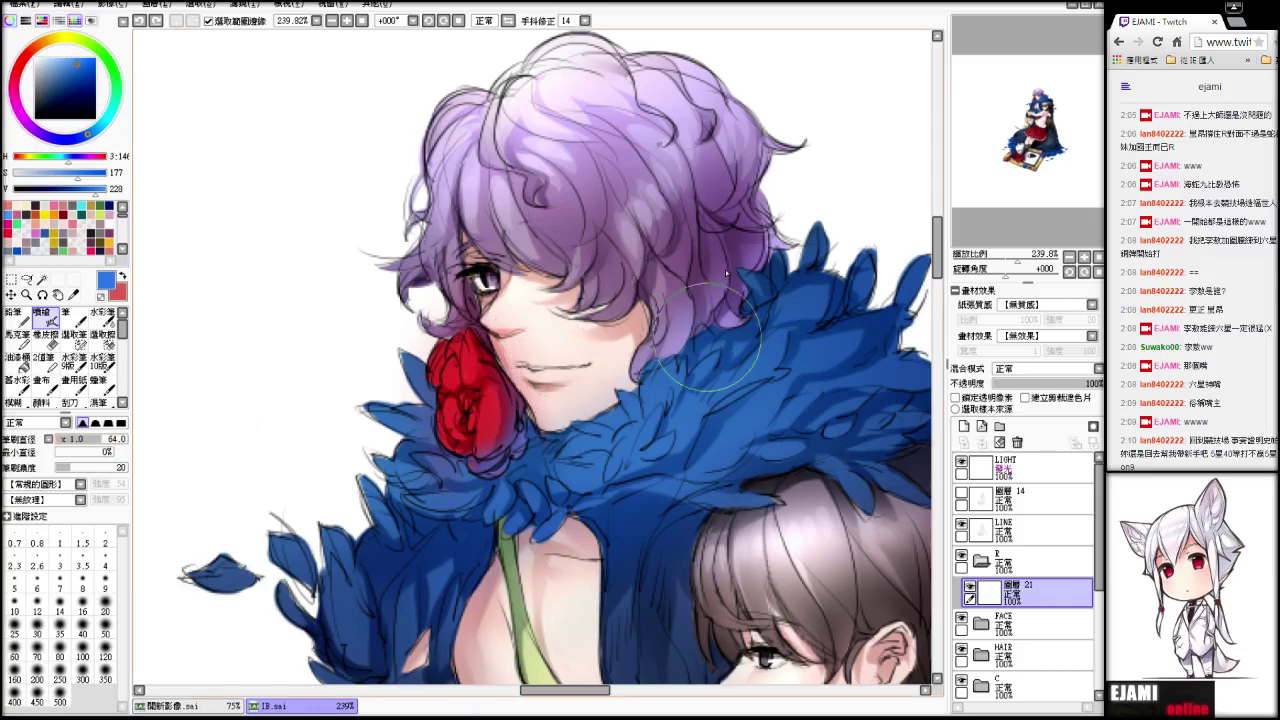
{"action": "left_click_drag", "start_coordinate": [637, 383], "coordinate": [591, 429]}
{"action": "key", "text": "ctrl+z"}
{"action": "left_click_drag", "start_coordinate": [635, 379], "coordinate": [659, 377]}
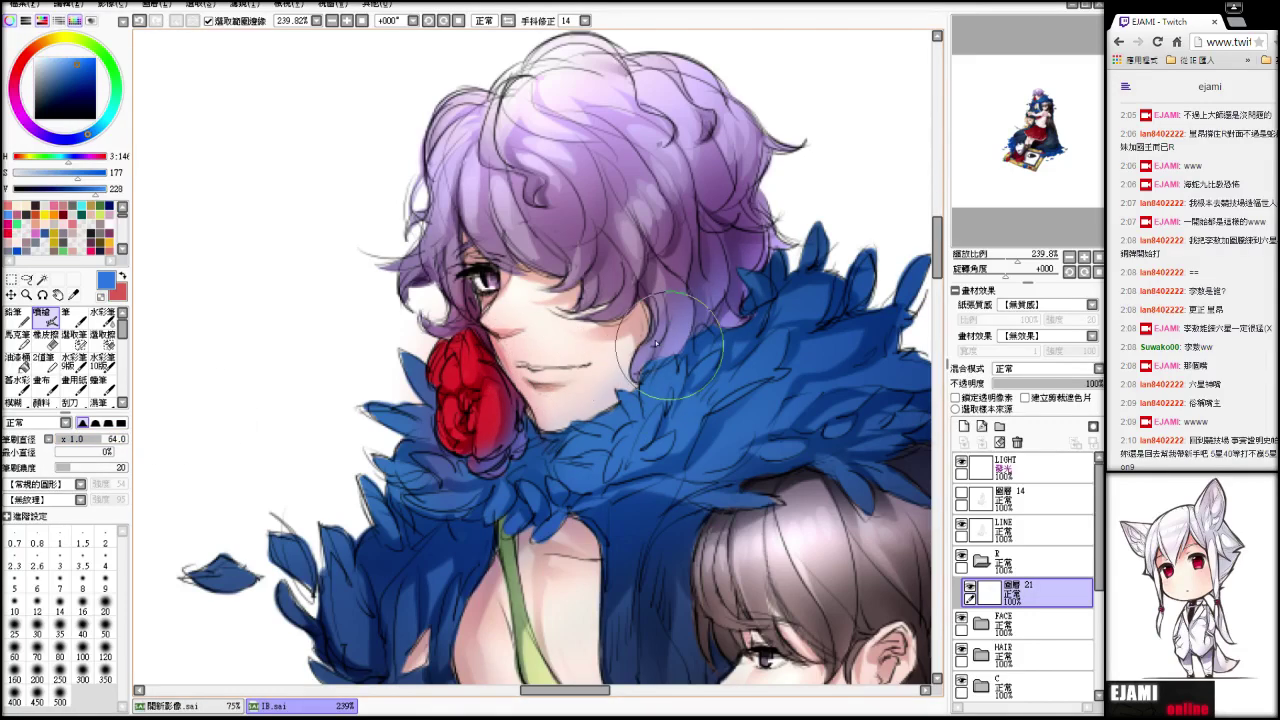
- Collapse the R folder, select the LIGHT layer and set the airbrush to size 100
{"action": "left_click_drag", "start_coordinate": [1019, 257], "coordinate": [1006, 258]}
{"action": "left_click_drag", "start_coordinate": [1014, 180], "coordinate": [1015, 182]}
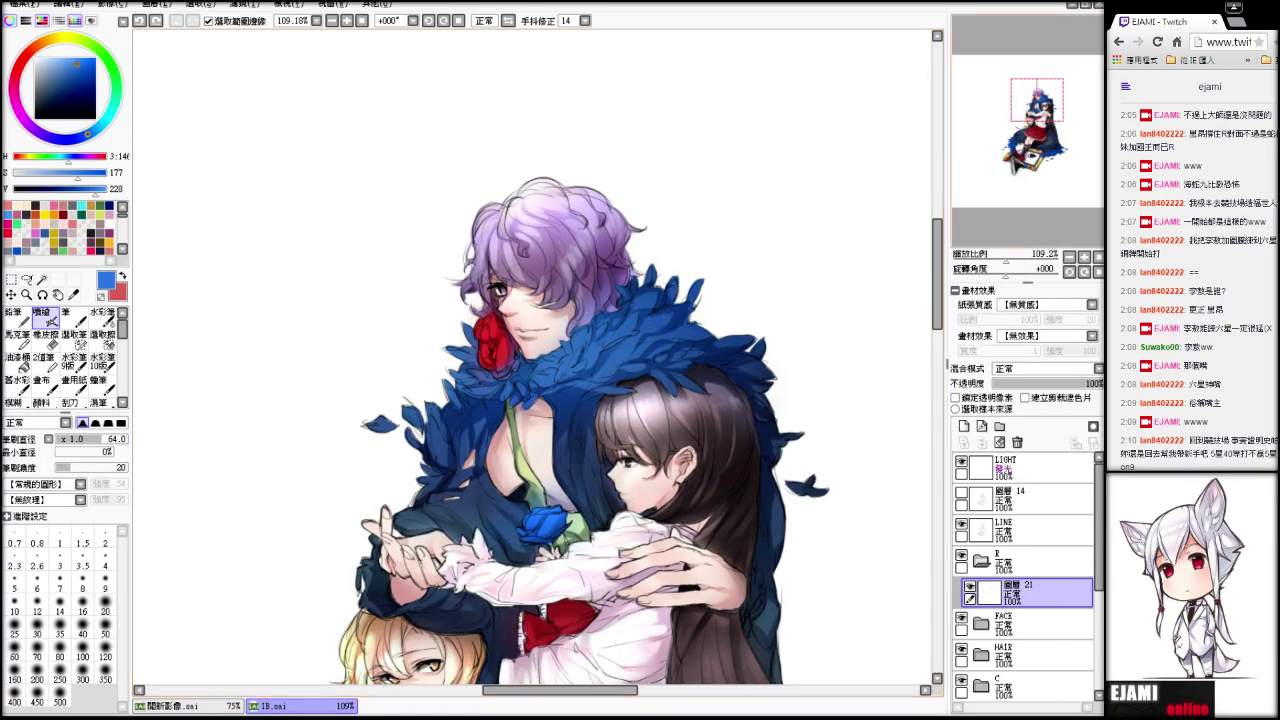
{"action": "left_click_drag", "start_coordinate": [1018, 157], "coordinate": [1008, 165]}
{"action": "left_click_drag", "start_coordinate": [1006, 160], "coordinate": [1008, 160]}
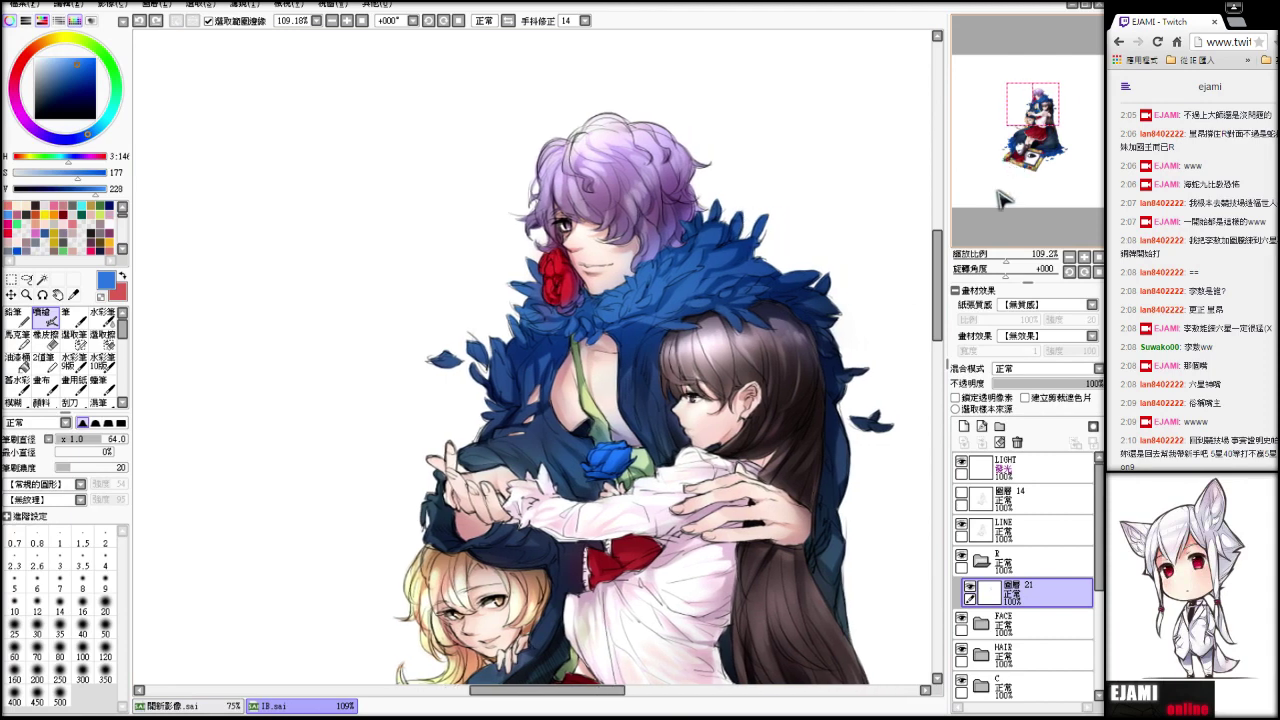
{"action": "left_click", "coordinate": [981, 562]}
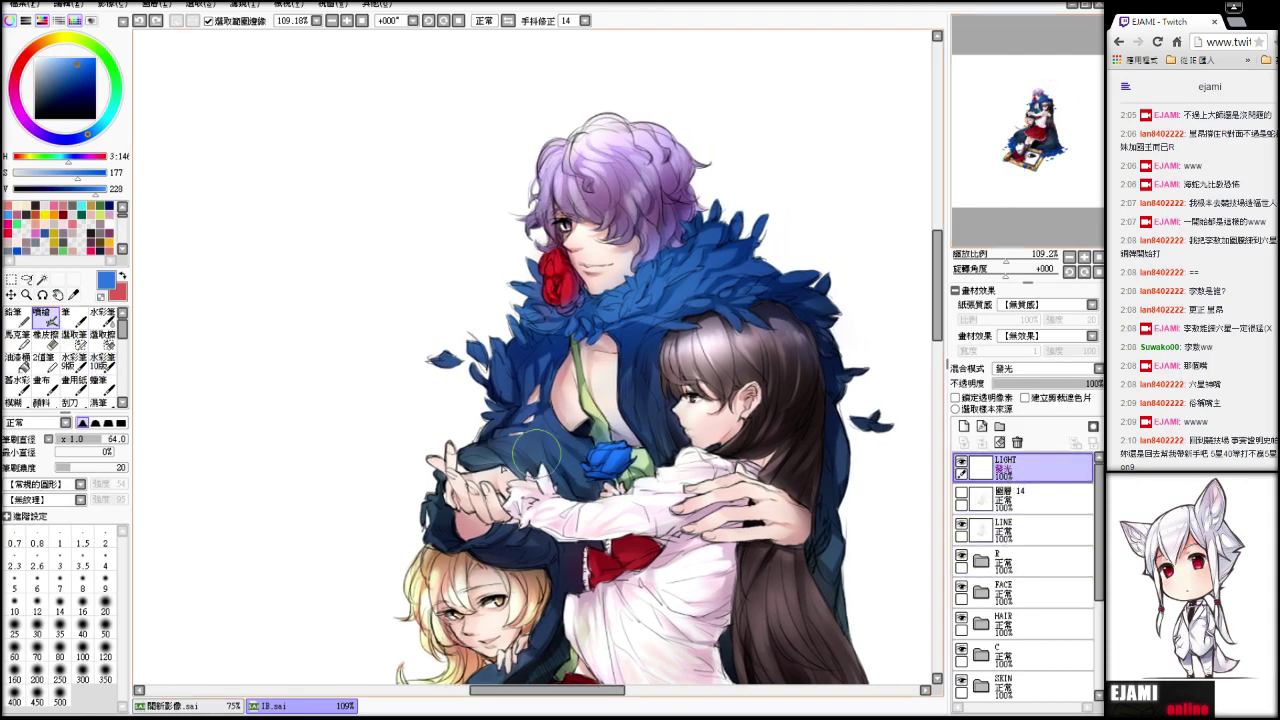
{"action": "key", "text": "ctrl+z"}
{"action": "left_click_drag", "start_coordinate": [102, 440], "coordinate": [146, 450]}
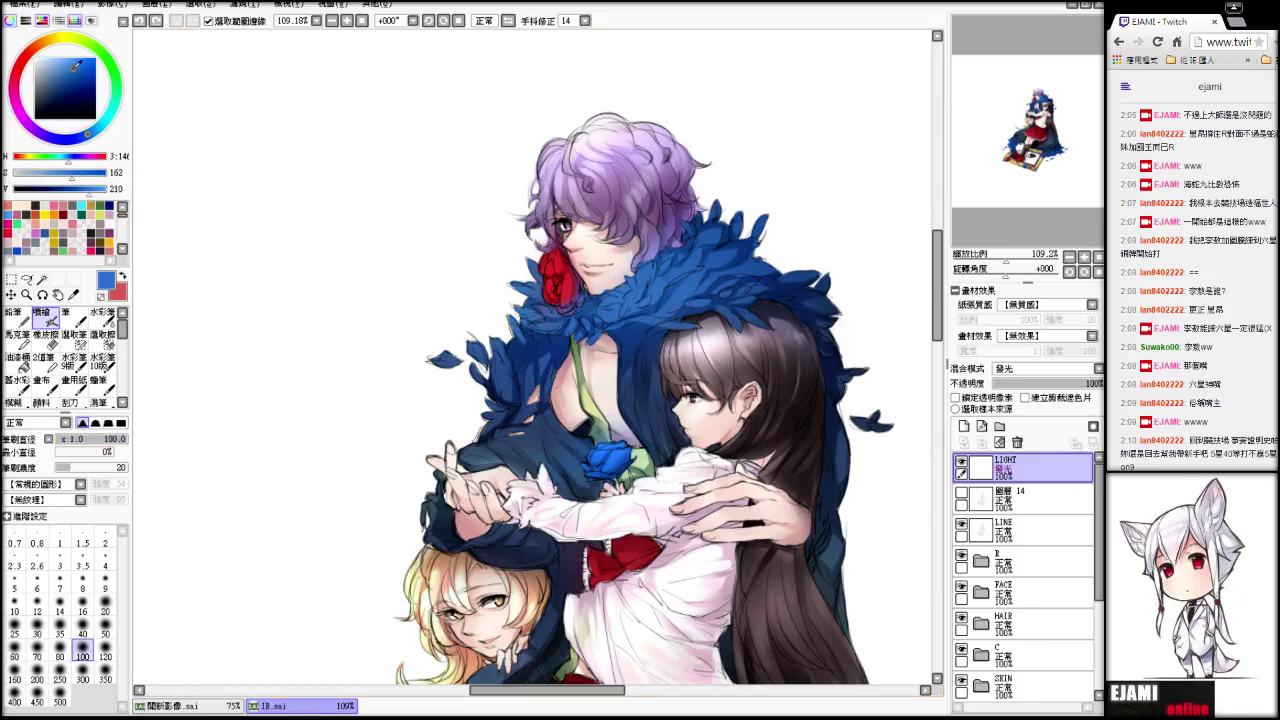
- Try airbrushing a pale blue with saturation 48 and brightness 255 over the cloak sleeve, and undo it
{"action": "left_click_drag", "start_coordinate": [73, 69], "coordinate": [46, 58]}
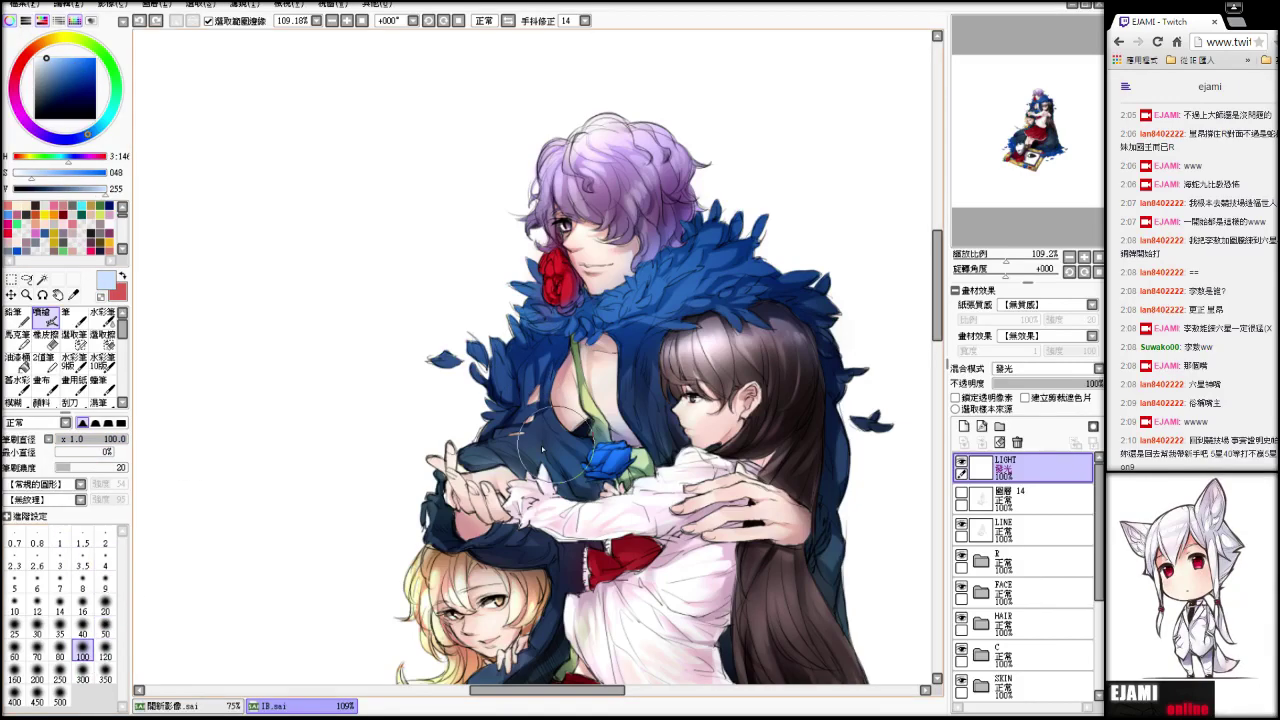
{"action": "left_click_drag", "start_coordinate": [556, 444], "coordinate": [530, 445]}
{"action": "left_click_drag", "start_coordinate": [1007, 258], "coordinate": [998, 260]}
{"action": "left_click_drag", "start_coordinate": [1007, 181], "coordinate": [1005, 189]}
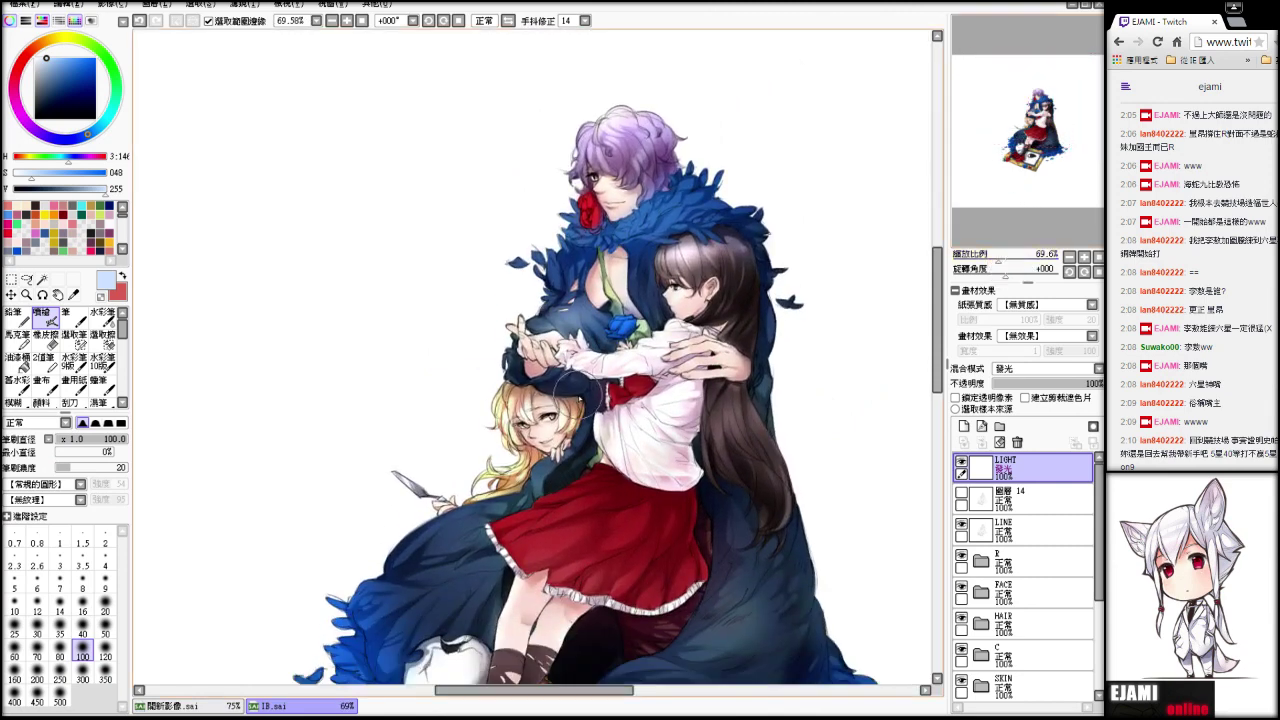
{"action": "key", "text": "ctrl+z"}
- Add a layer above LIGHT in 發光 mode and try airbrushing a blue with saturation 102 and brightness 231 over the cloak sleeve
{"action": "left_click", "coordinate": [56, 65]}
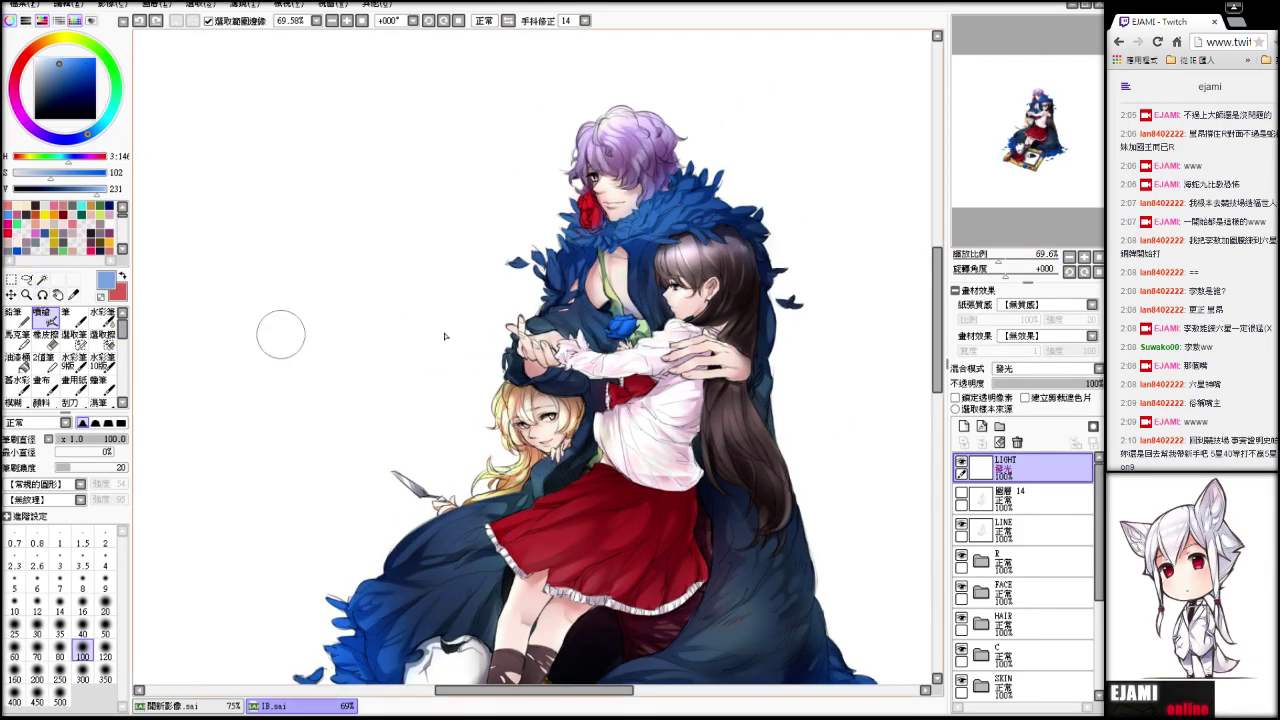
{"action": "mouse_move", "coordinate": [595, 295]}
{"action": "left_mouse_down"}
{"action": "mouse_move", "coordinate": [555, 325]}
{"action": "mouse_move", "coordinate": [575, 345]}
{"action": "left_mouse_up"}
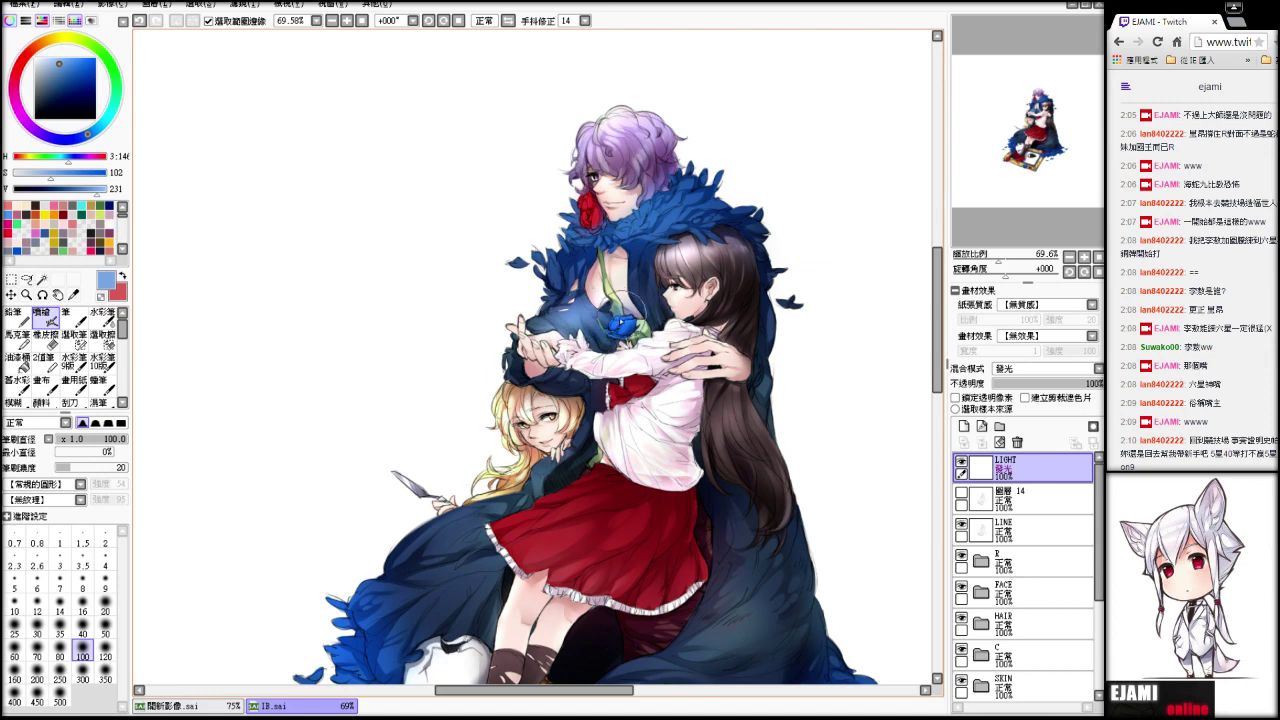
{"action": "left_click", "coordinate": [963, 426]}
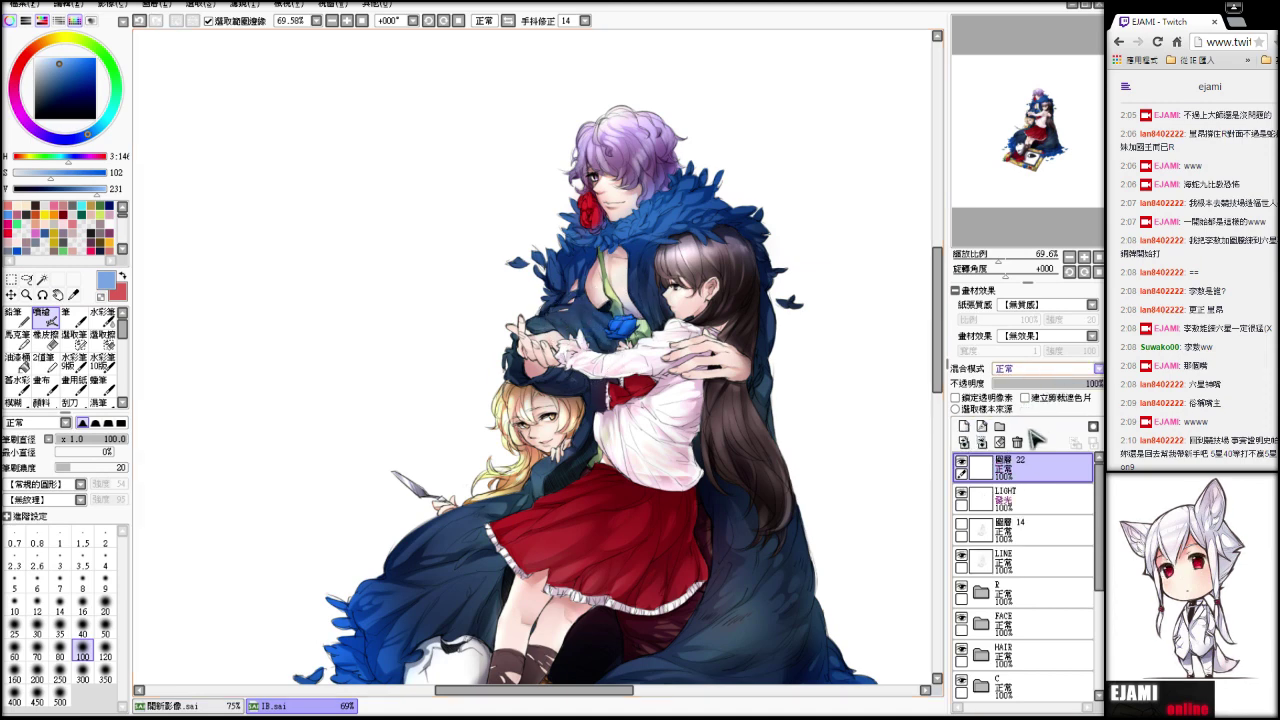
{"action": "left_click_drag", "start_coordinate": [600, 310], "coordinate": [534, 338]}
{"action": "key", "text": "ctrl+z"}
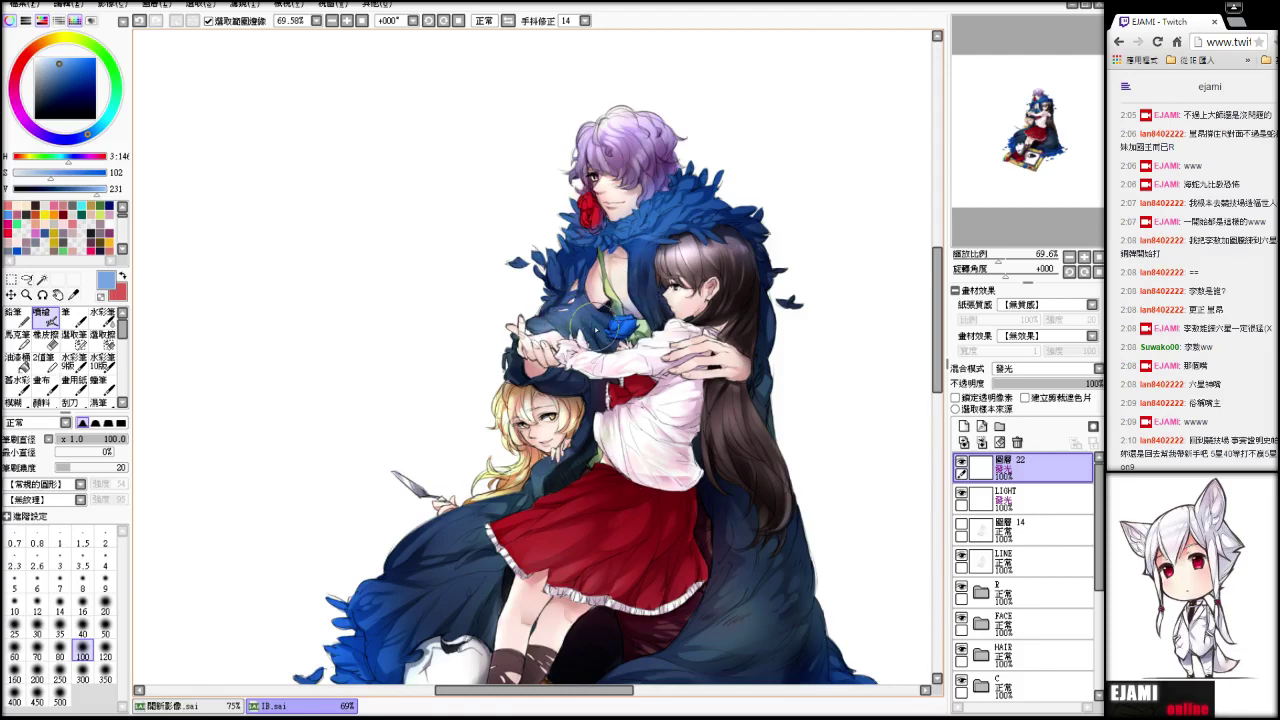
- Airbrush a vivid blue with saturation 255 and brightness 255 over the cloak sleeve beside the blue rose
{"action": "left_click", "coordinate": [87, 55]}
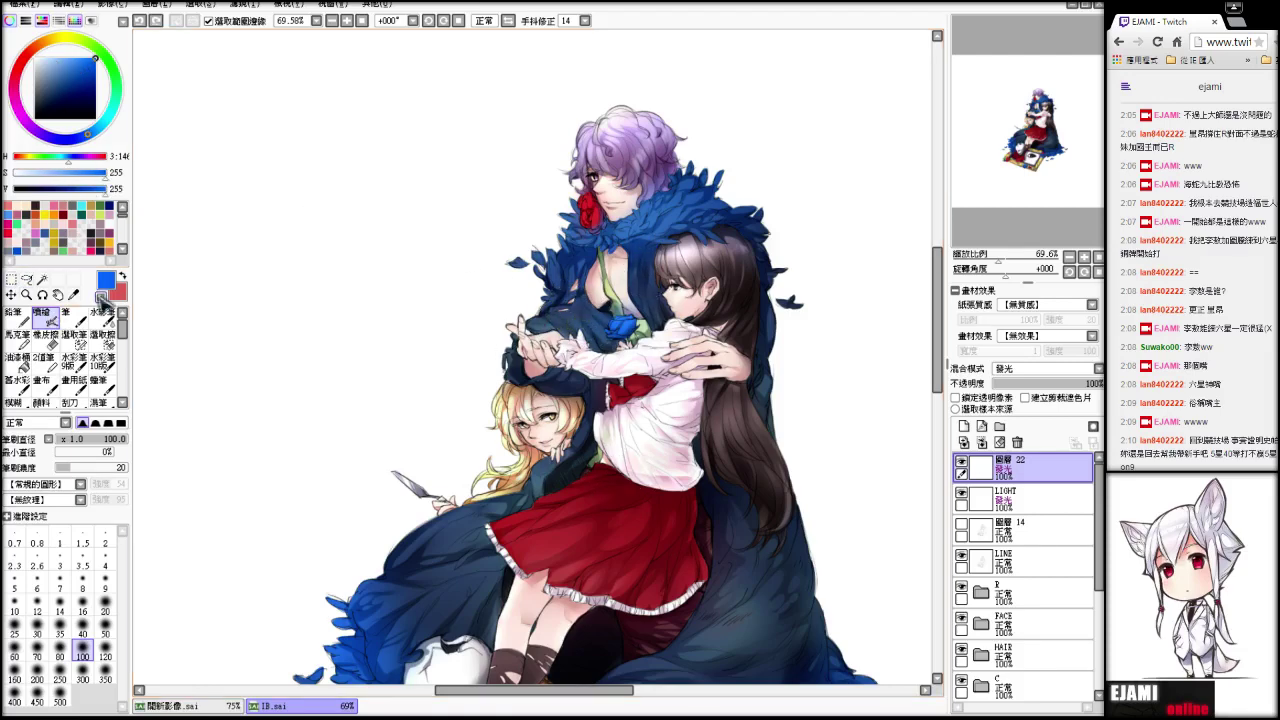
{"action": "key", "text": "ctrl+z"}
{"action": "mouse_move", "coordinate": [581, 310]}
{"action": "left_mouse_down"}
{"action": "mouse_move", "coordinate": [544, 329]}
{"action": "mouse_move", "coordinate": [554, 348]}
{"action": "mouse_move", "coordinate": [572, 316]}
{"action": "left_mouse_up"}
{"action": "left_click_drag", "start_coordinate": [1028, 115], "coordinate": [1027, 121]}
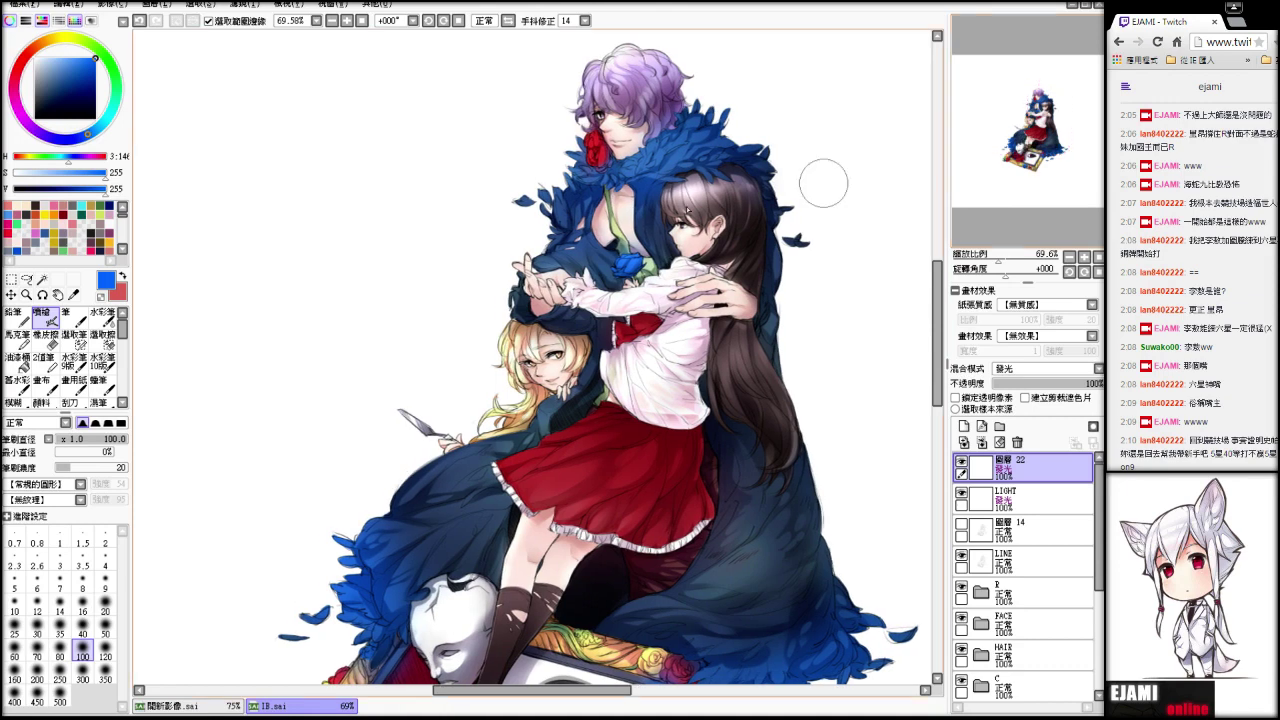
- Airbrush a golden yellow with saturation 255 and brightness 255 as glow over the blonde hair, undoing unwanted strokes
{"action": "left_click", "coordinate": [54, 38]}
{"action": "mouse_move", "coordinate": [563, 329]}
{"action": "left_mouse_down"}
{"action": "mouse_move", "coordinate": [599, 318]}
{"action": "mouse_move", "coordinate": [564, 384]}
{"action": "left_mouse_up"}
{"action": "key", "text": "ctrl+z"}
{"action": "key", "text": "ctrl+z"}
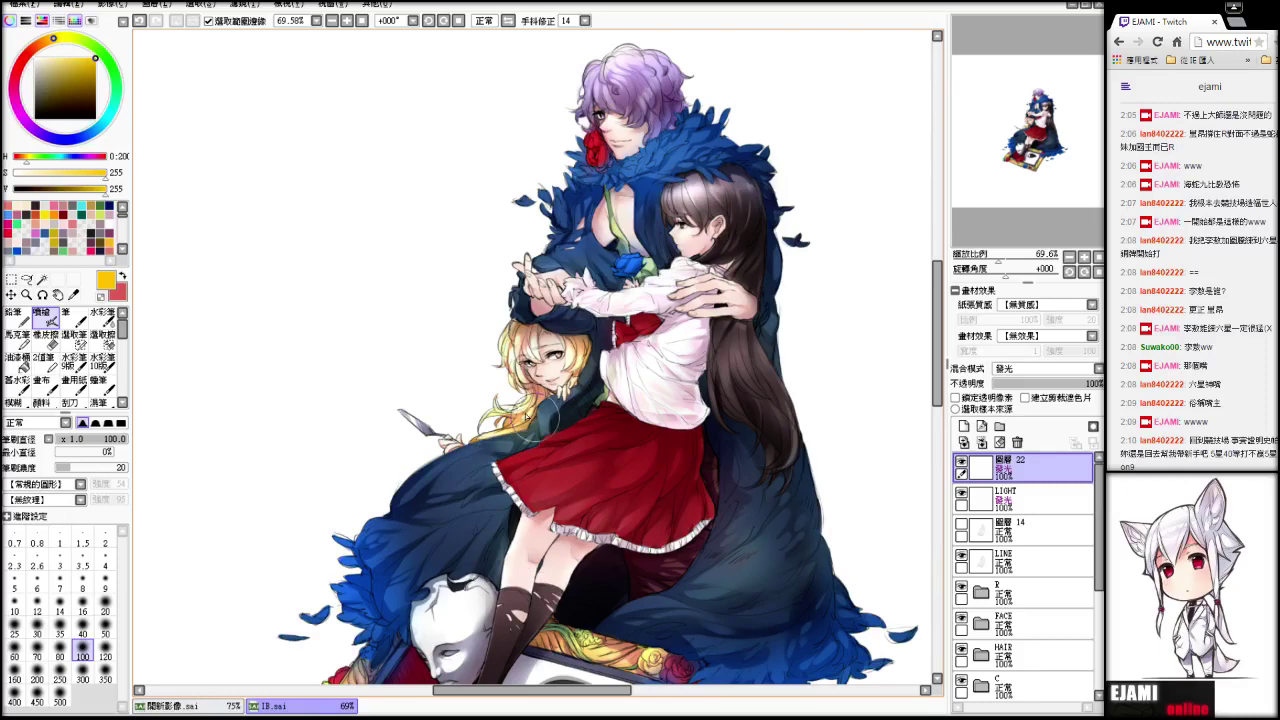
{"action": "left_click_drag", "start_coordinate": [603, 549], "coordinate": [567, 495]}
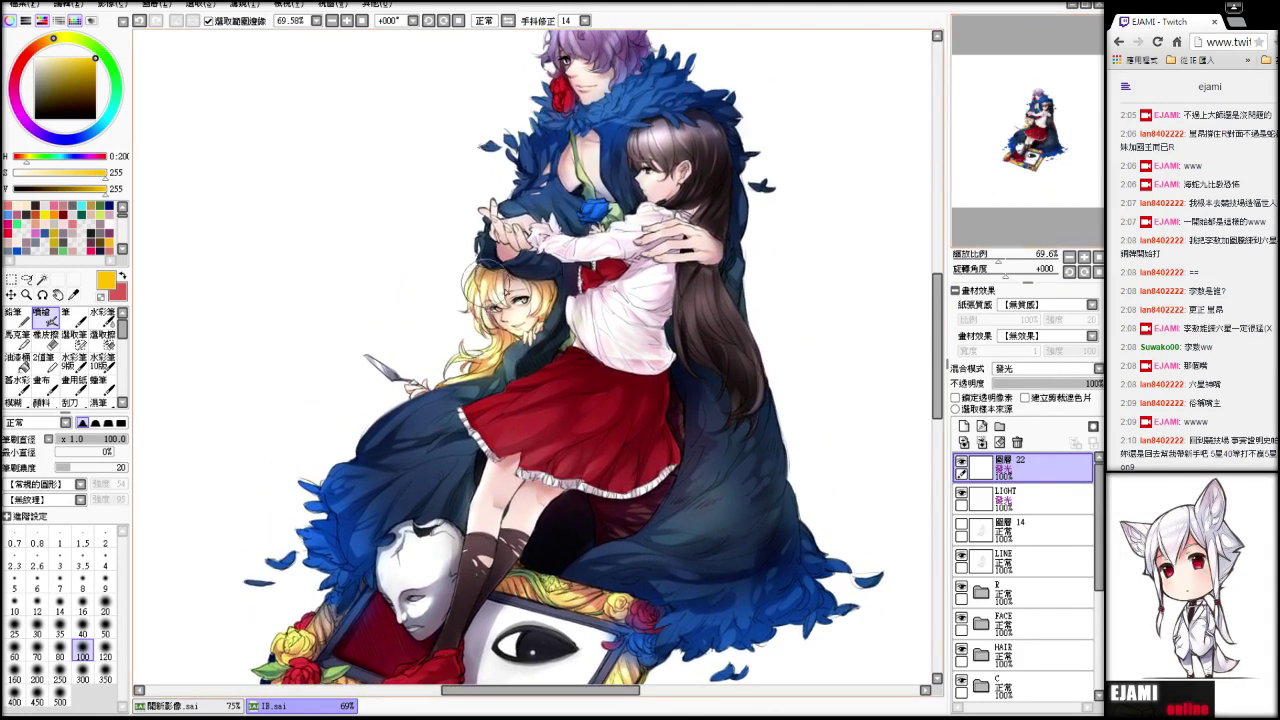
- Sample the purple hair, set the colour to saturation 153 and brightness 255, and airbrush a glow over that hair
{"action": "left_click_drag", "start_coordinate": [1001, 260], "coordinate": [1001, 260]}
{"action": "left_click_drag", "start_coordinate": [1014, 203], "coordinate": [1009, 198]}
{"action": "key", "text": "alt"}
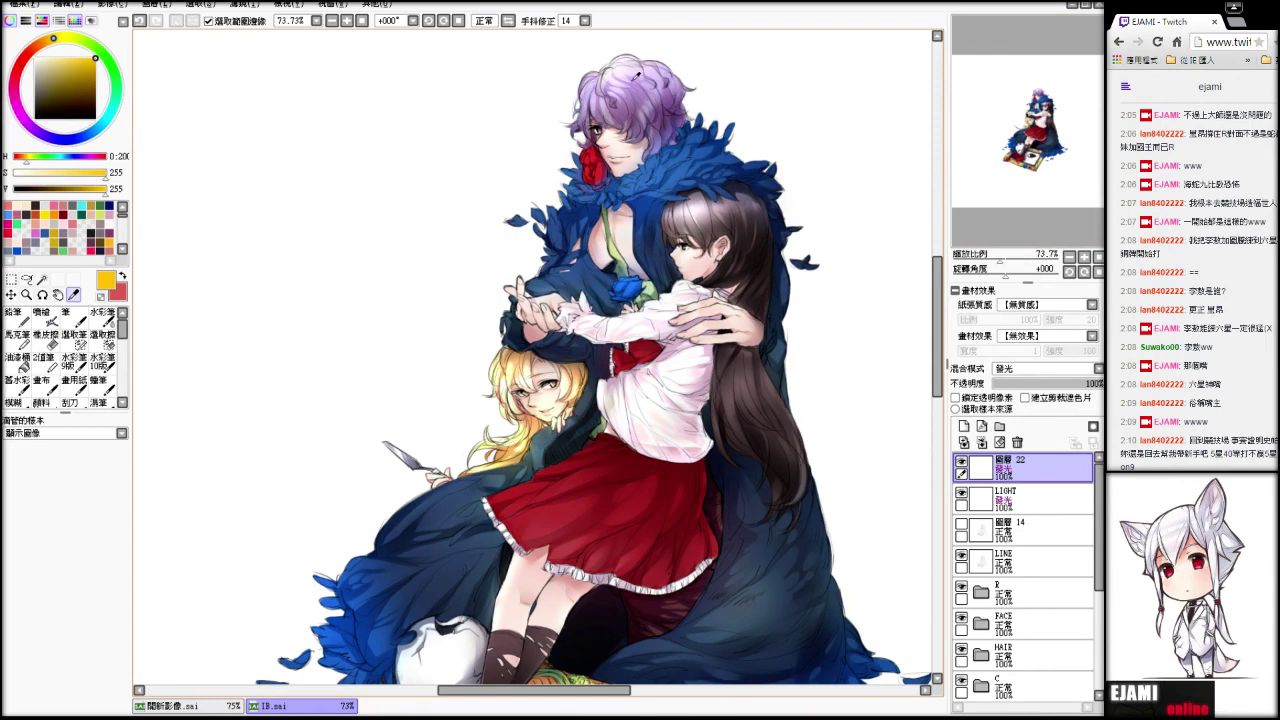
{"action": "left_click", "coordinate": [638, 68]}
{"action": "left_click", "coordinate": [70, 57]}
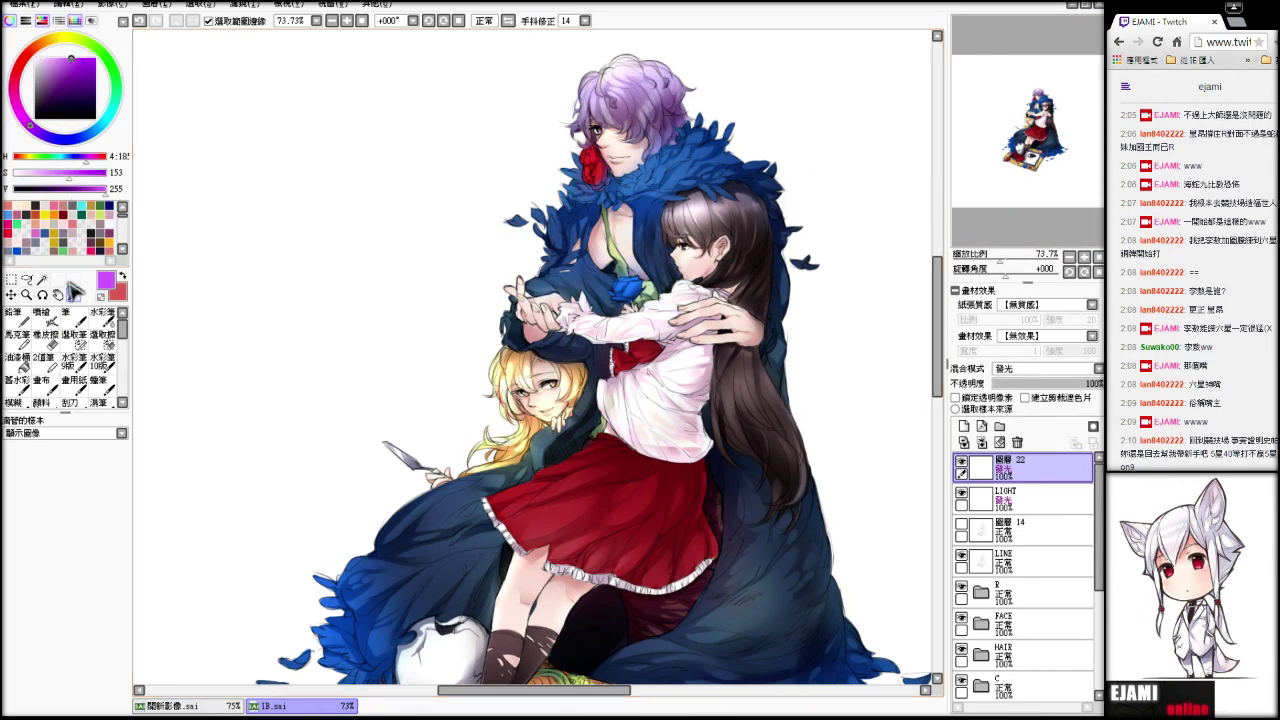
{"action": "left_click", "coordinate": [42, 318]}
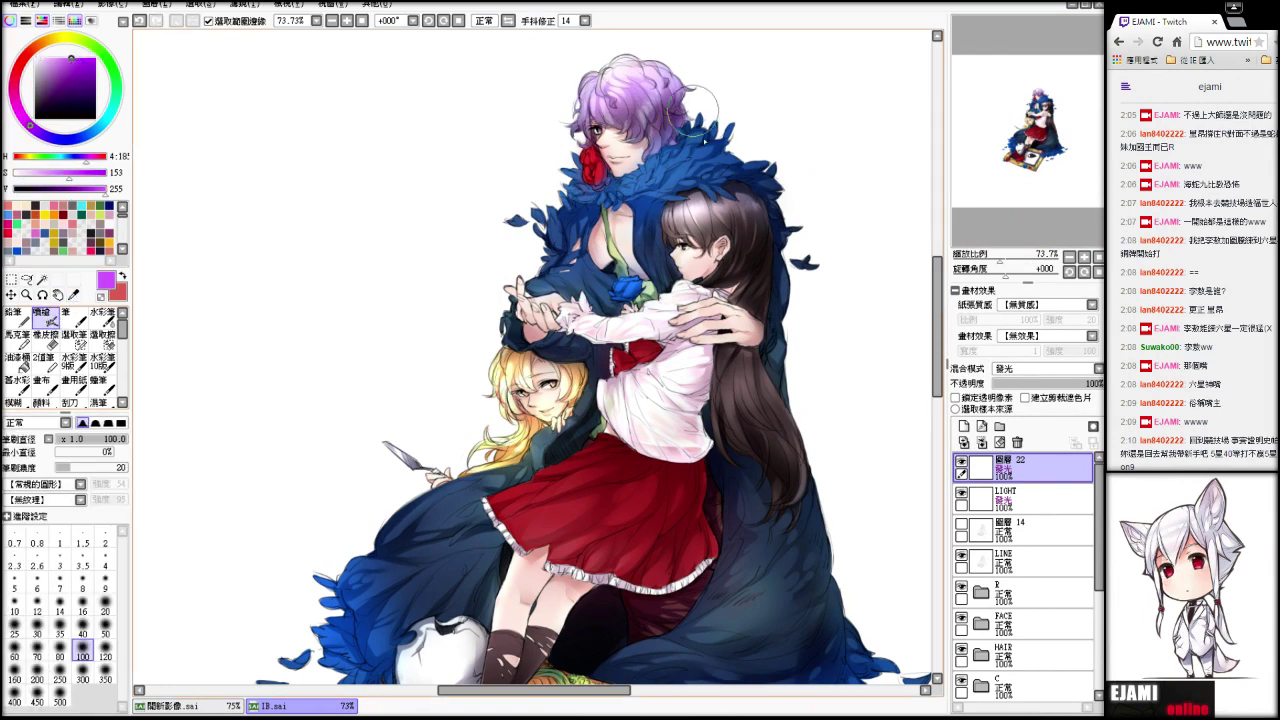
{"action": "left_click_drag", "start_coordinate": [996, 90], "coordinate": [998, 93]}
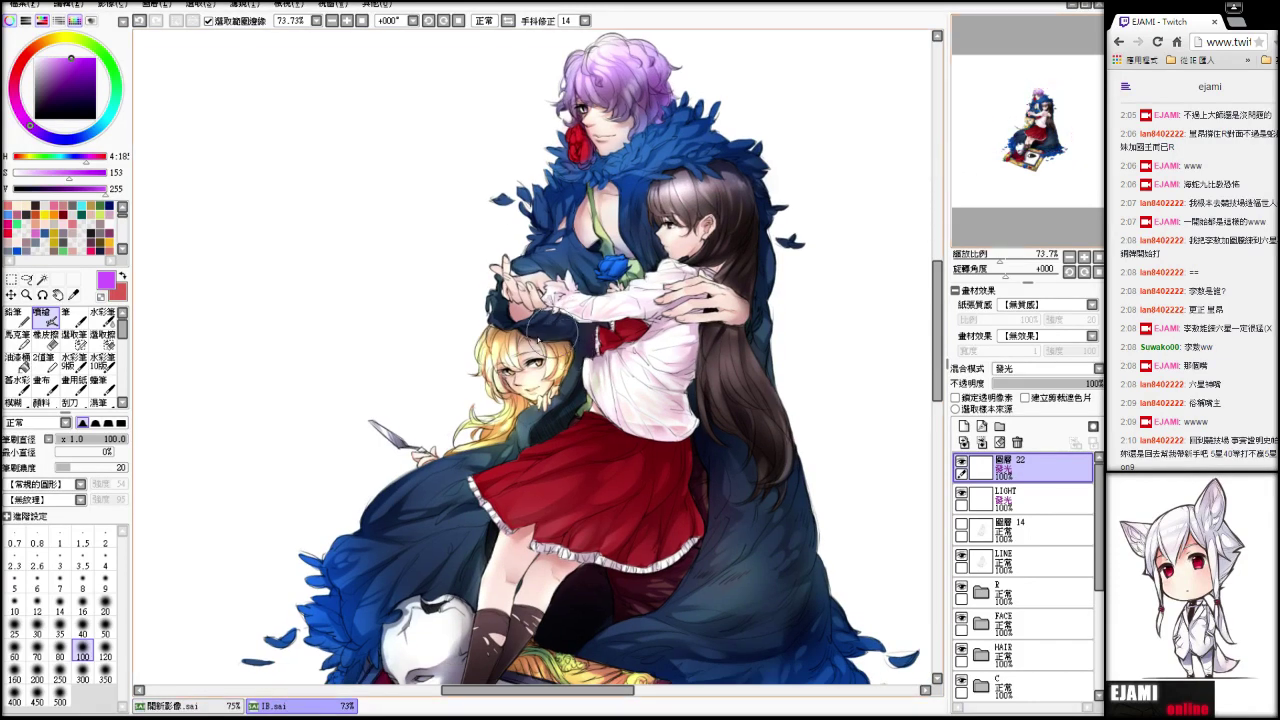
- Sample the cloak's greyish blue and airbrush a soft glow over the cloak beside the red skirt at size 250
{"action": "left_click_drag", "start_coordinate": [1059, 135], "coordinate": [1042, 150]}
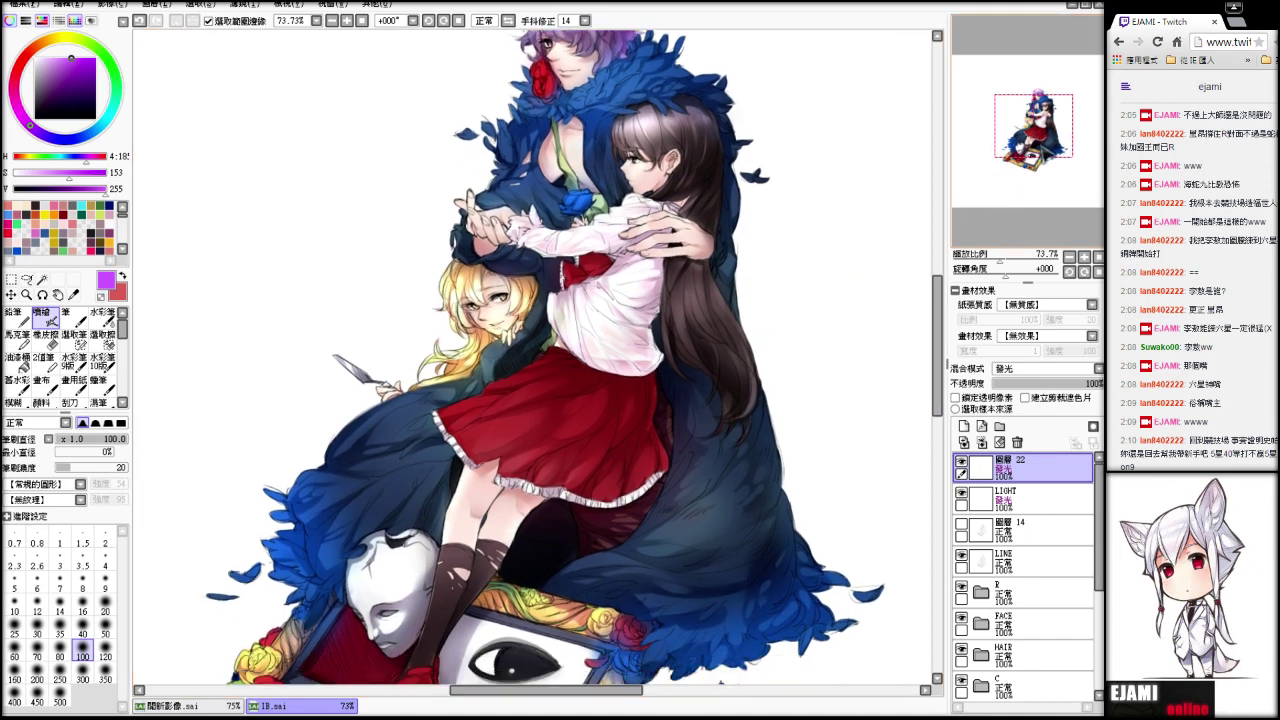
{"action": "left_click", "coordinate": [702, 524], "text": "alt"}
{"action": "left_click", "coordinate": [41, 318]}
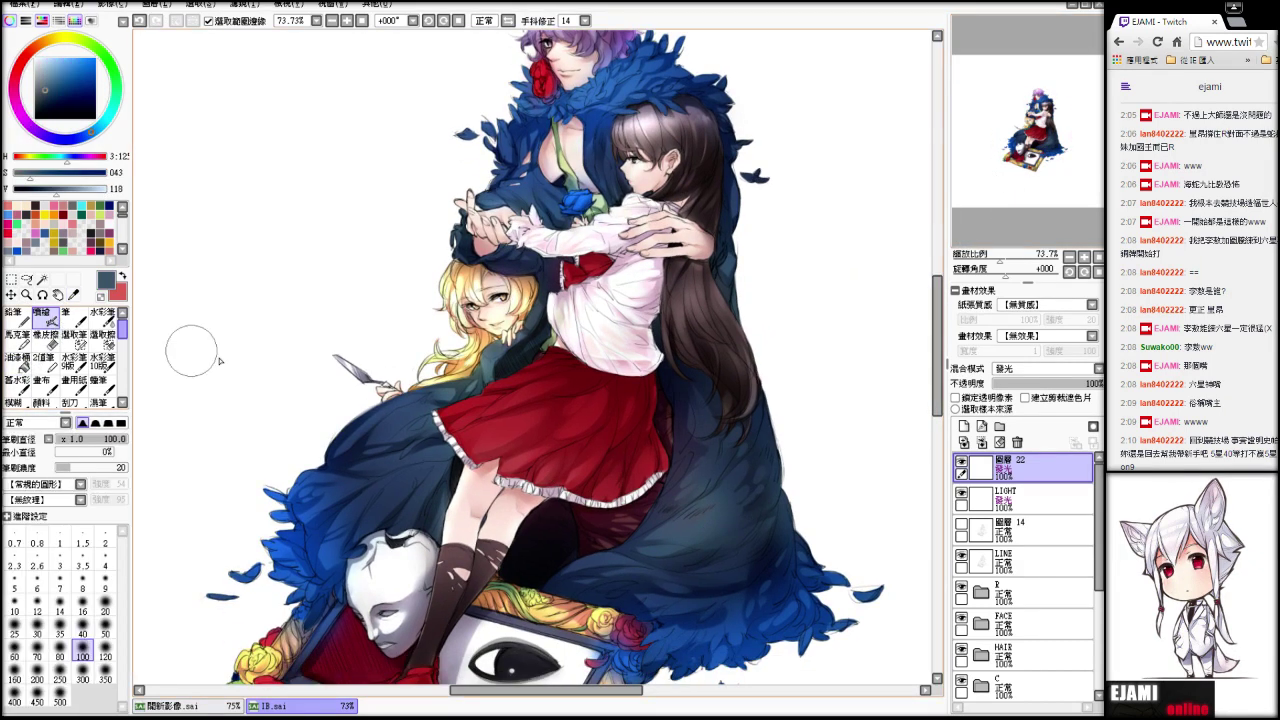
{"action": "left_click", "coordinate": [60, 675]}
{"action": "left_click_drag", "start_coordinate": [661, 551], "coordinate": [653, 539]}
{"action": "mouse_move", "coordinate": [1000, 262]}
{"action": "left_mouse_down"}
{"action": "mouse_move", "coordinate": [988, 267]}
{"action": "mouse_move", "coordinate": [998, 270]}
{"action": "left_mouse_up"}
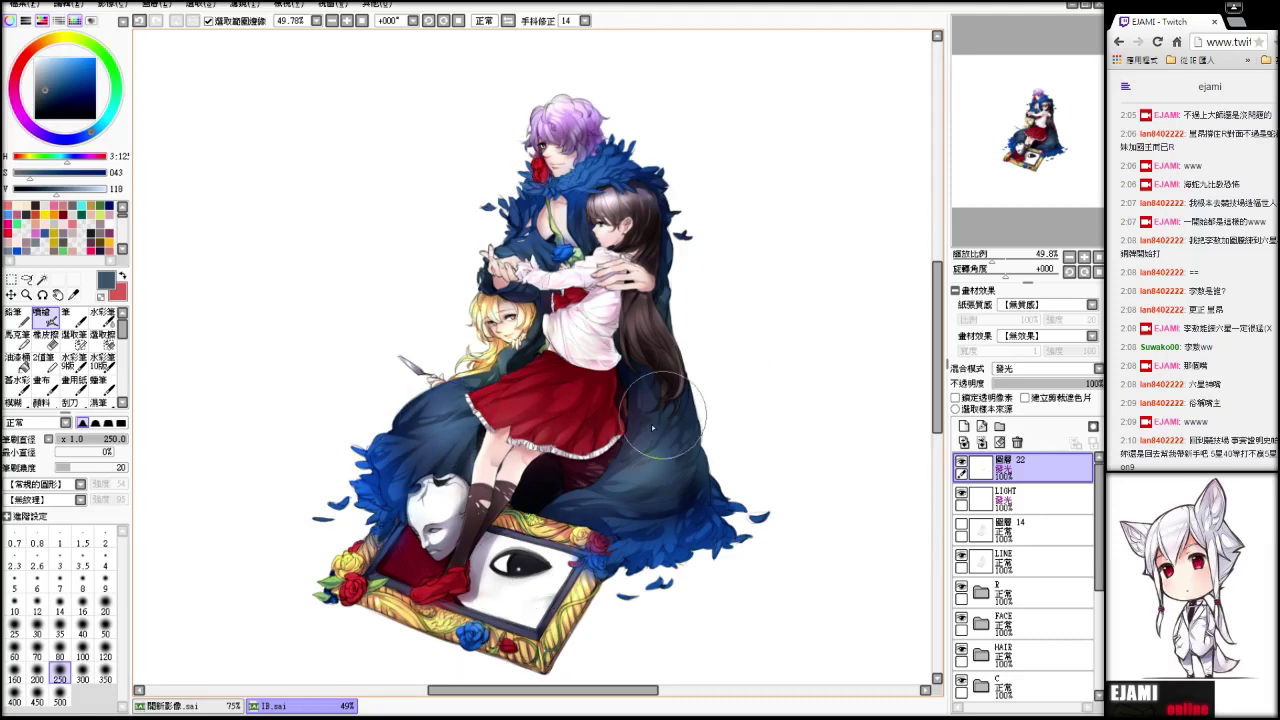
- Sample the long dark hair's muted tone and airbrush a soft glow down its lower length, undoing and repeating strokes
{"action": "key", "text": "alt"}
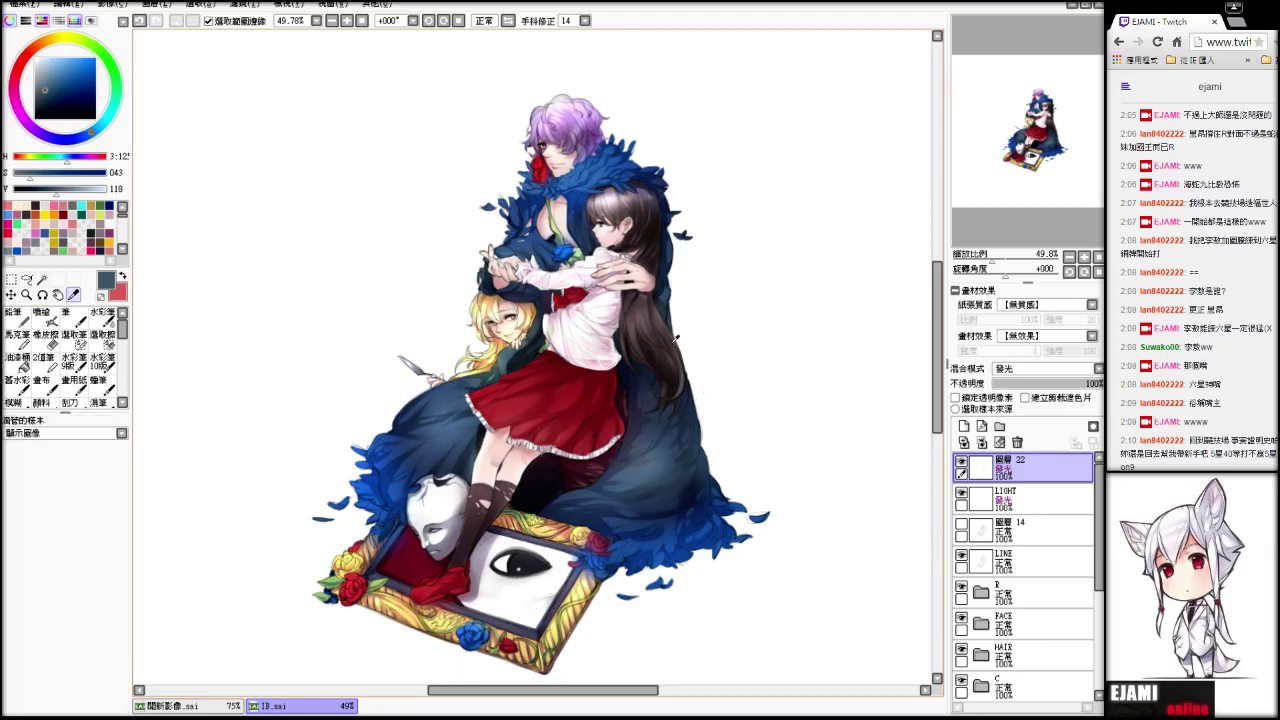
{"action": "left_click", "coordinate": [636, 306], "text": "alt"}
{"action": "left_click", "coordinate": [55, 319]}
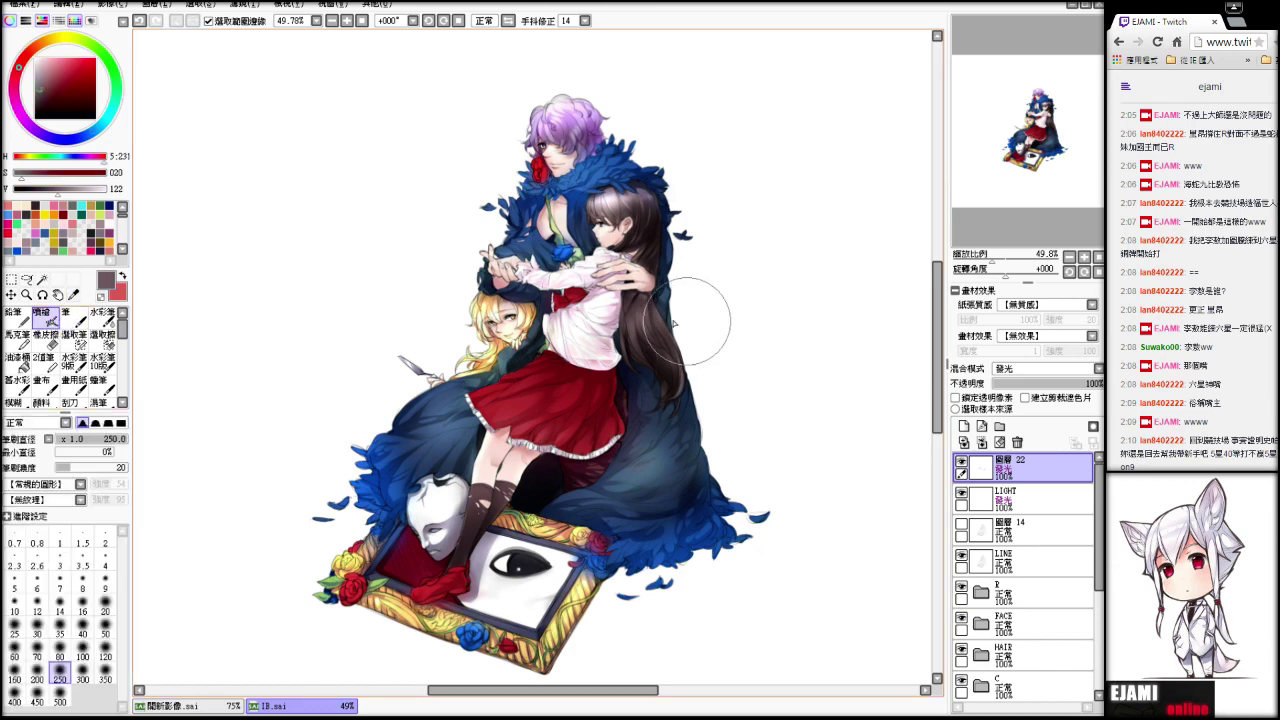
{"action": "key", "text": "ctrl+z"}
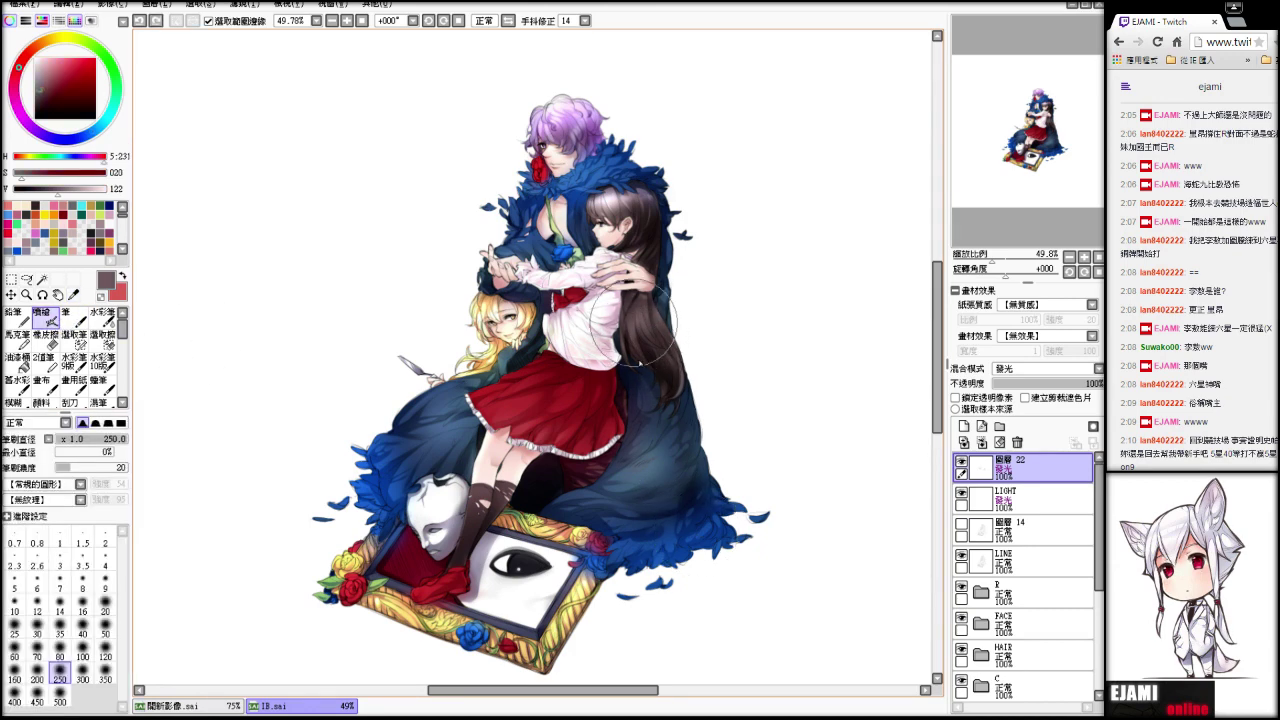
{"action": "left_click_drag", "start_coordinate": [633, 323], "coordinate": [664, 385]}
{"action": "mouse_move", "coordinate": [994, 258]}
{"action": "left_mouse_down"}
{"action": "mouse_move", "coordinate": [1008, 258]}
{"action": "mouse_move", "coordinate": [1000, 265]}
{"action": "left_mouse_up"}
{"action": "key", "text": "ctrl+z"}
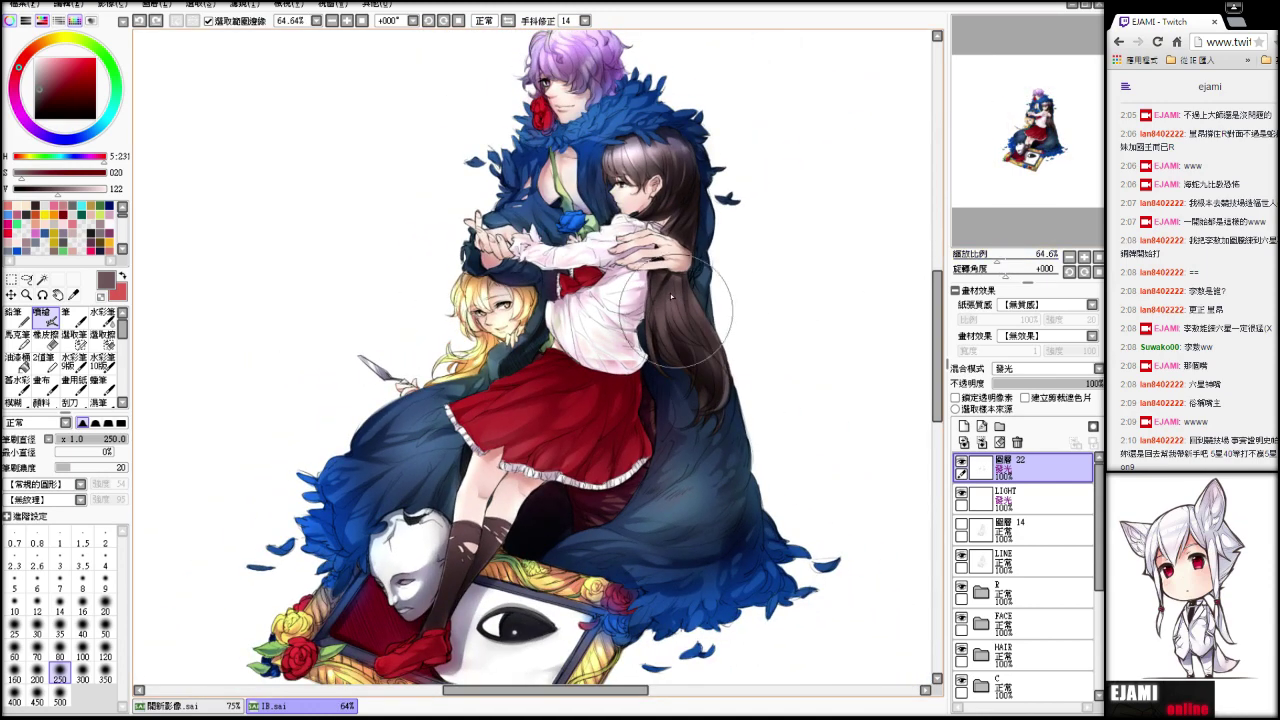
{"action": "left_click_drag", "start_coordinate": [676, 309], "coordinate": [684, 374]}
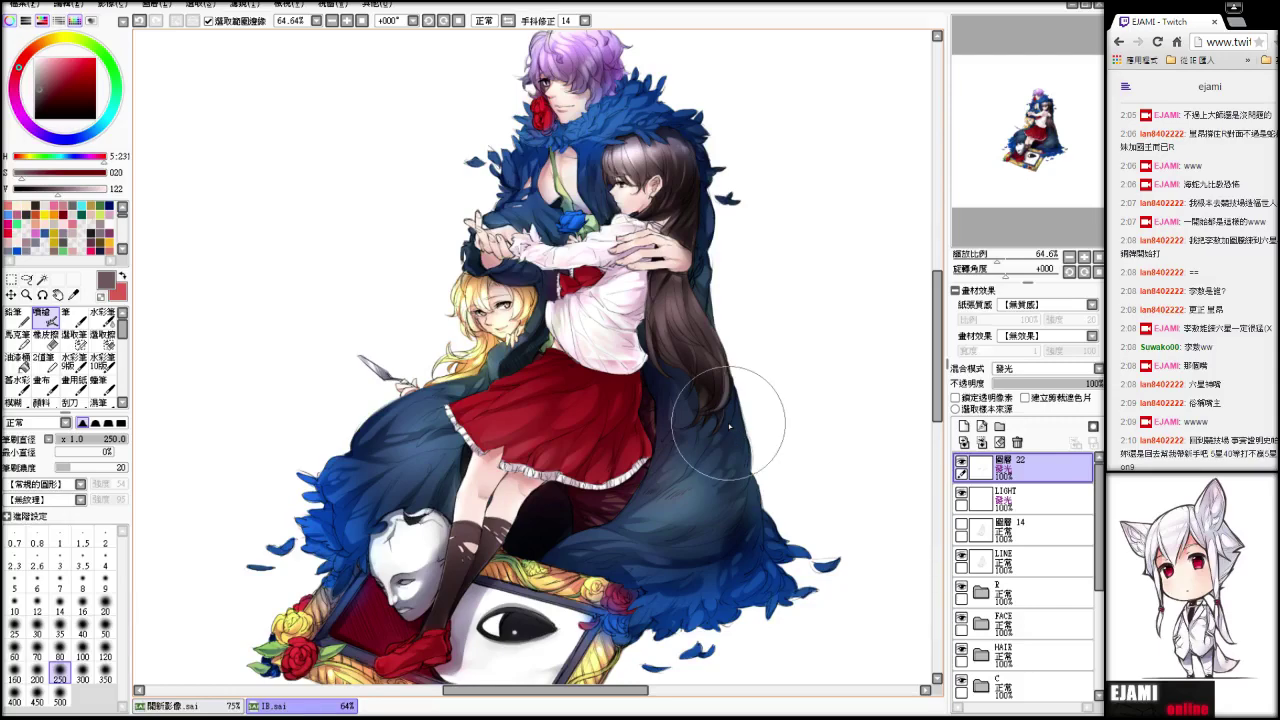
- Expand the SKIN folder and add a new layer directly above its I layer
{"action": "left_click_drag", "start_coordinate": [998, 262], "coordinate": [1017, 265]}
{"action": "left_click_drag", "start_coordinate": [981, 172], "coordinate": [979, 156]}
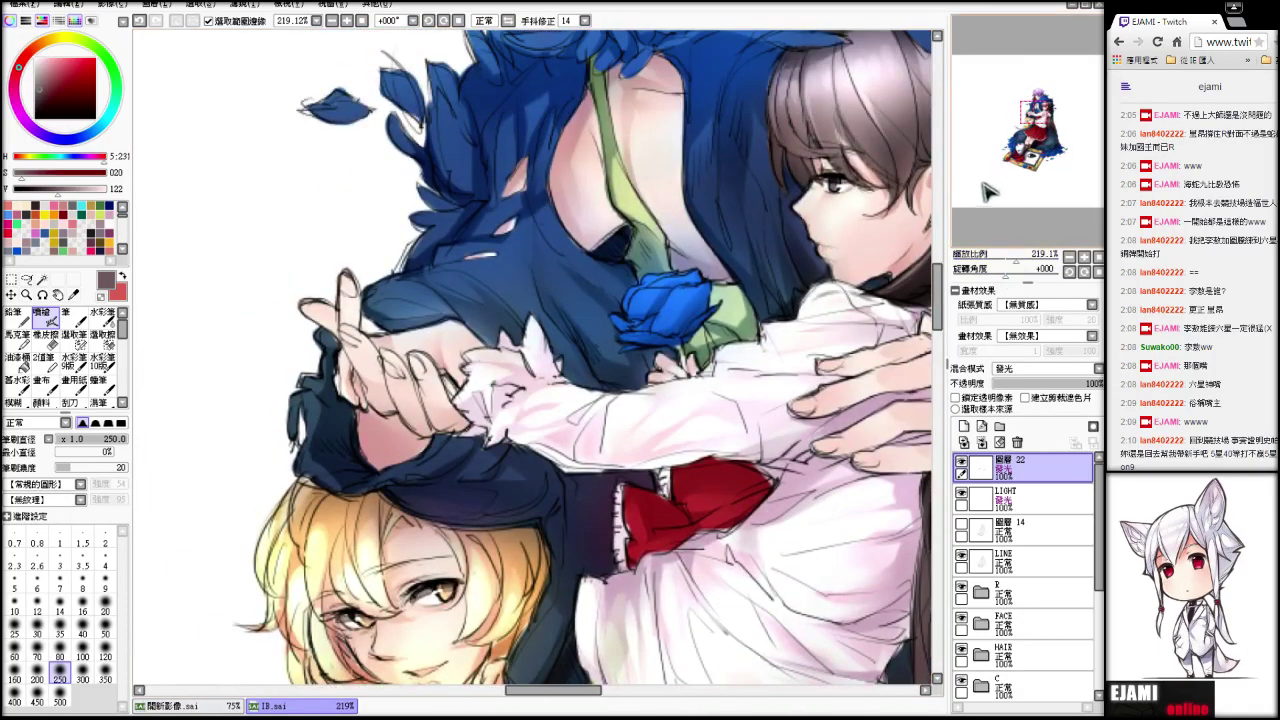
{"action": "left_click_drag", "start_coordinate": [1099, 578], "coordinate": [1099, 664]}
{"action": "left_click", "coordinate": [981, 553]}
{"action": "left_click", "coordinate": [1040, 616]}
{"action": "left_click", "coordinate": [1040, 650]}
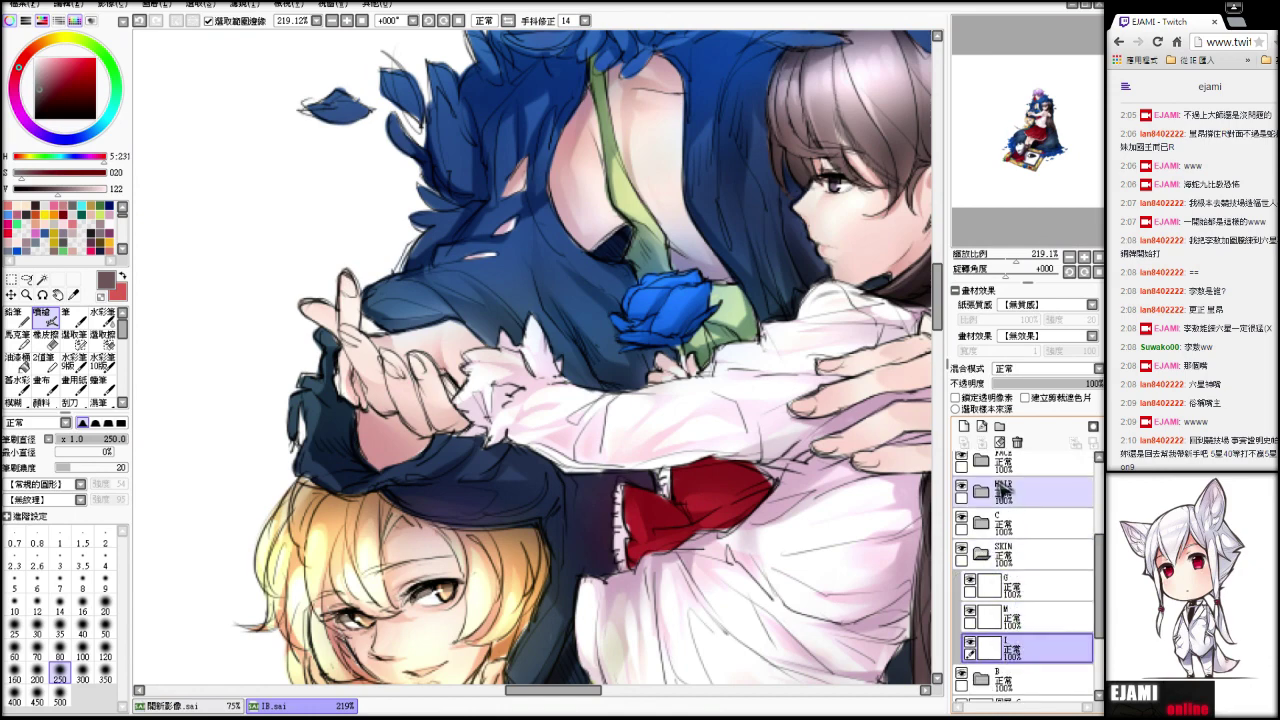
{"action": "left_click", "coordinate": [964, 426]}
- Sample the forearm's pink shadow, paint it beside the white frilled cuff with the size 10 brush, and blur the shading
{"action": "key", "text": "alt"}
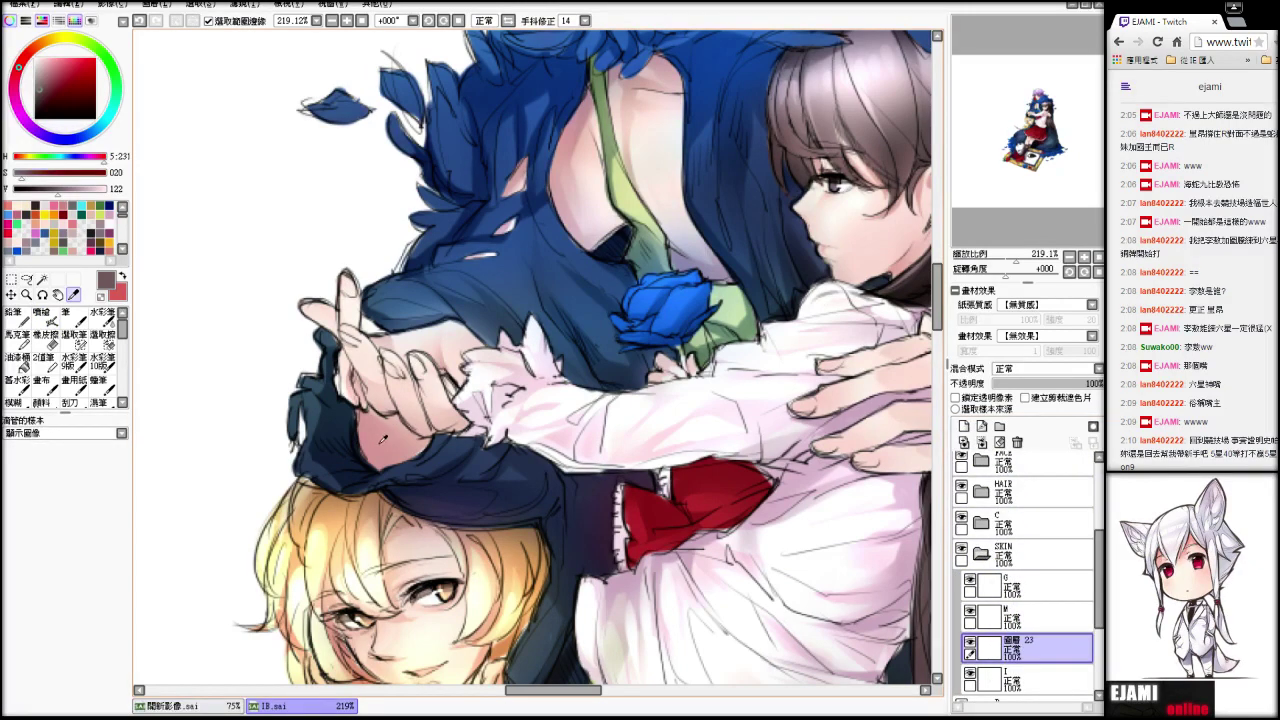
{"action": "left_click", "coordinate": [383, 440]}
{"action": "left_click_drag", "start_coordinate": [84, 443], "coordinate": [58, 439]}
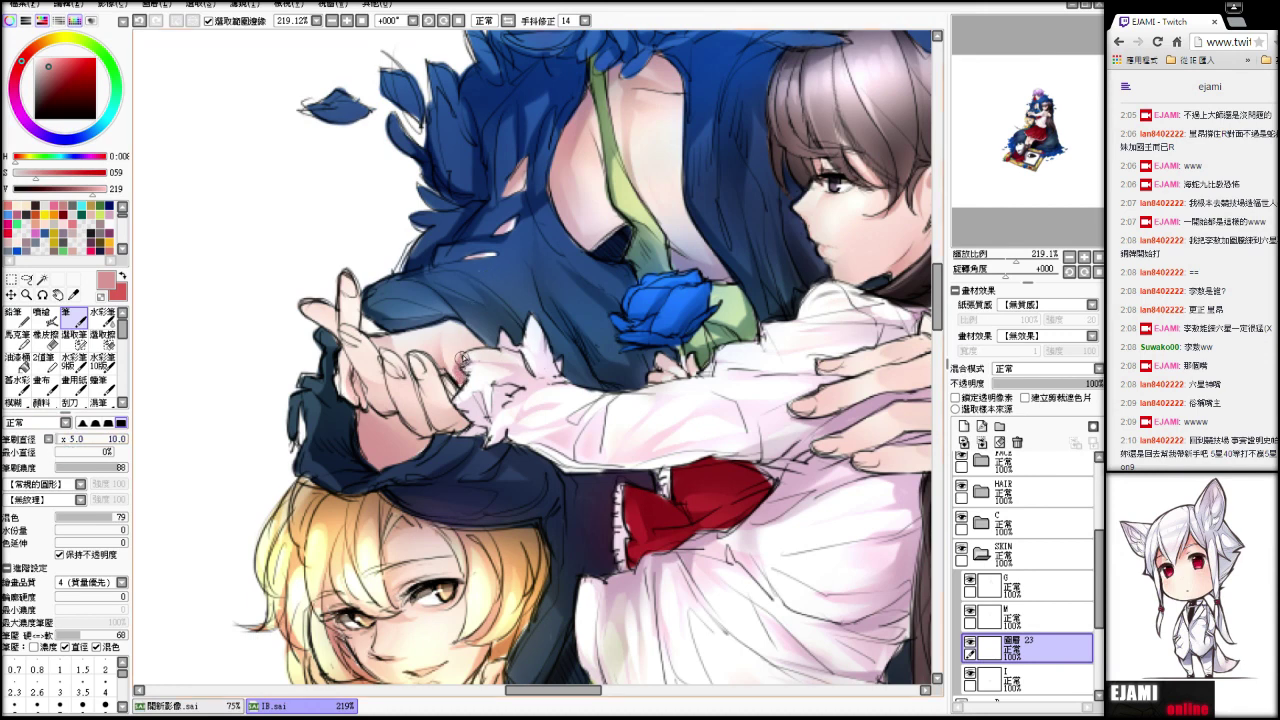
{"action": "key", "text": "c"}
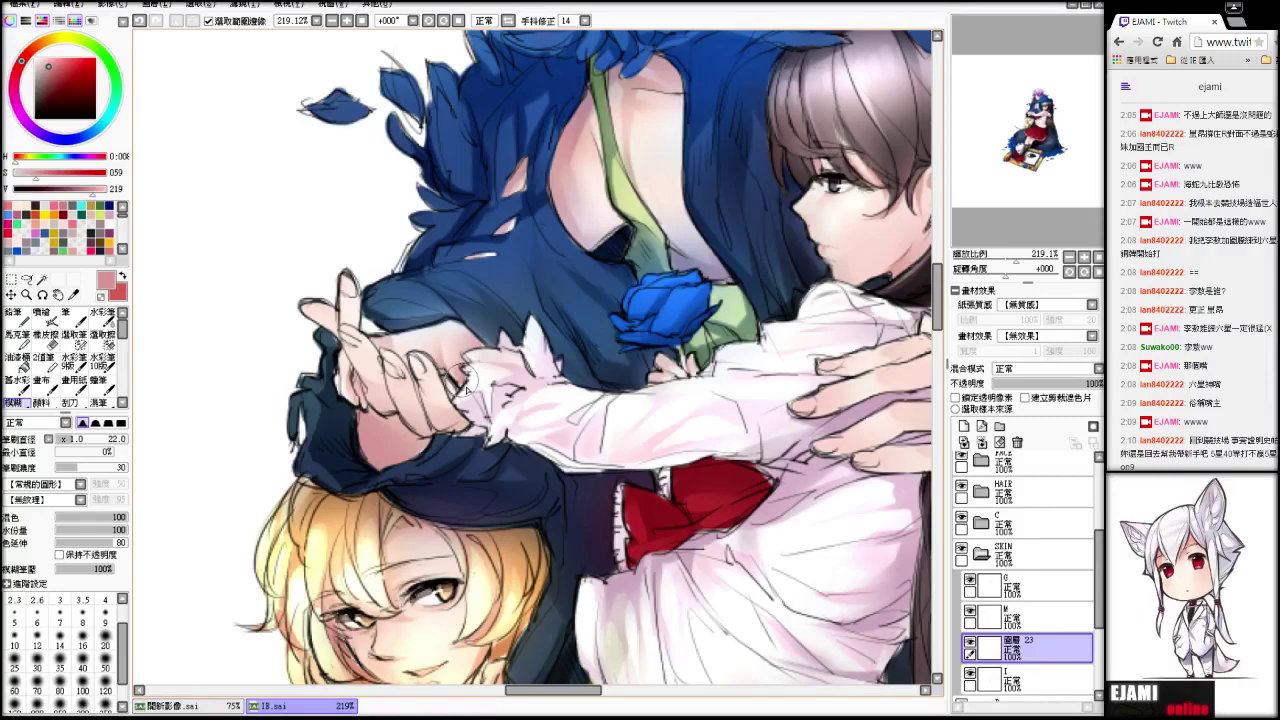
{"action": "key", "text": "n"}
{"action": "key", "text": "b"}
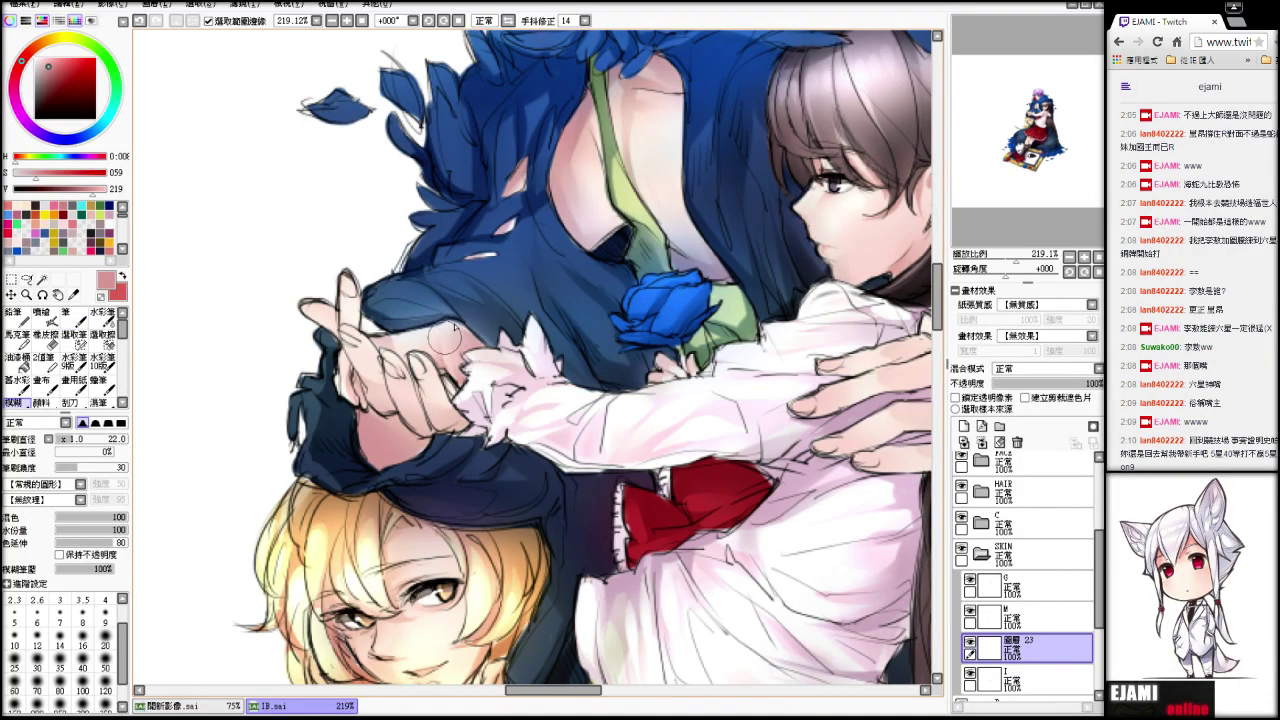
- Paint and blur the pink shadow below the dark-haired girl's ear, and sample the light skin tone along her jaw
{"action": "mouse_move", "coordinate": [1016, 258]}
{"action": "left_mouse_down"}
{"action": "mouse_move", "coordinate": [1001, 261]}
{"action": "mouse_move", "coordinate": [1014, 258]}
{"action": "left_mouse_up"}
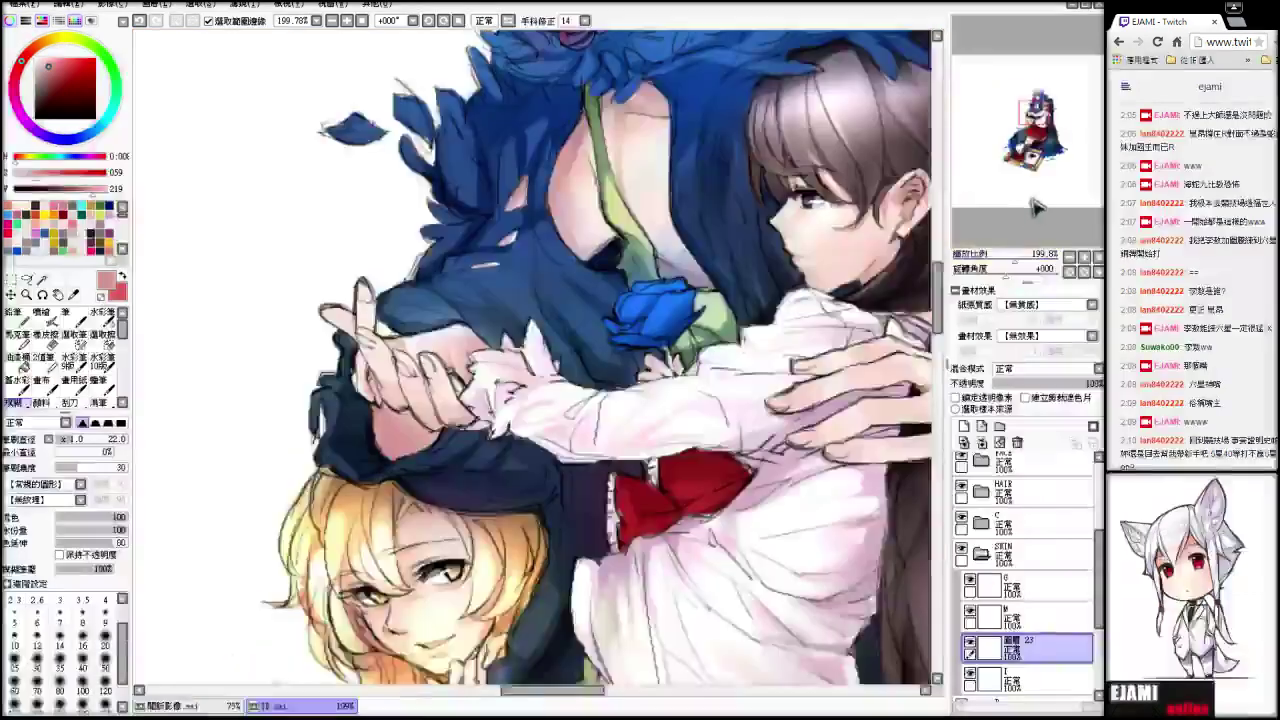
{"action": "left_click_drag", "start_coordinate": [1032, 200], "coordinate": [1006, 178]}
{"action": "key", "text": "n"}
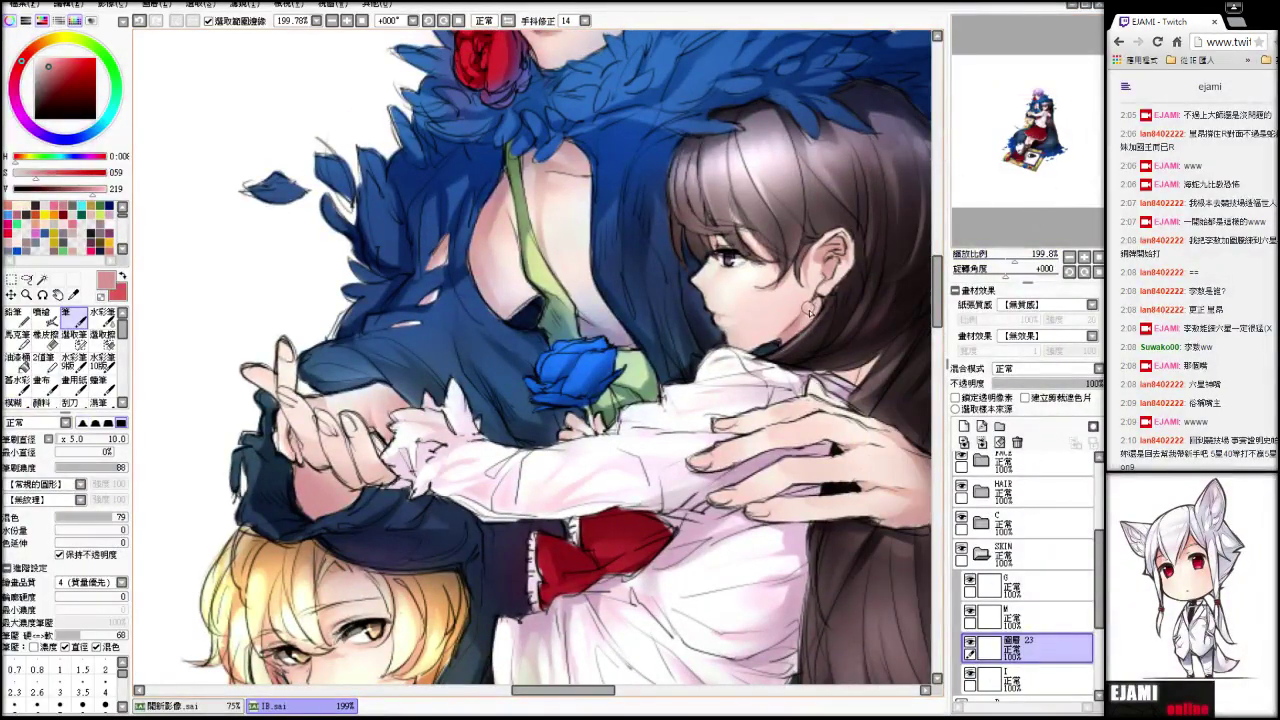
{"action": "key", "text": "b"}
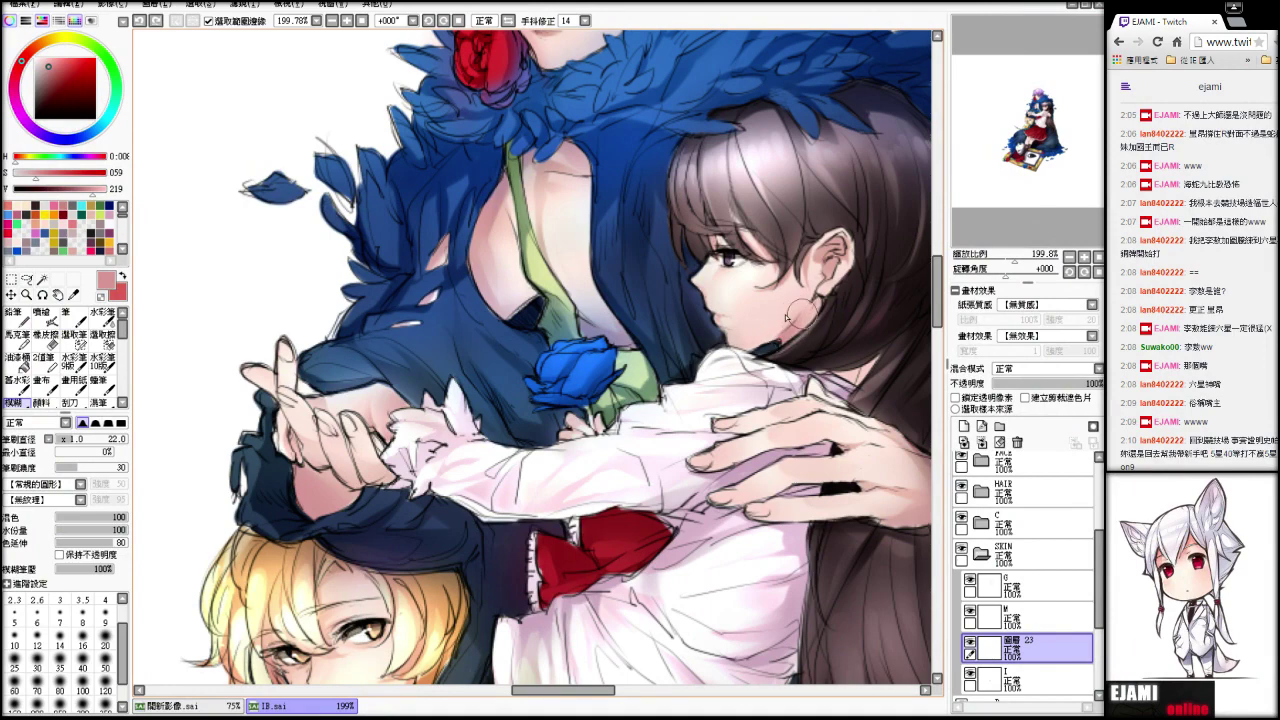
{"action": "key", "text": "n"}
{"action": "left_click", "coordinate": [765, 345], "text": "alt"}
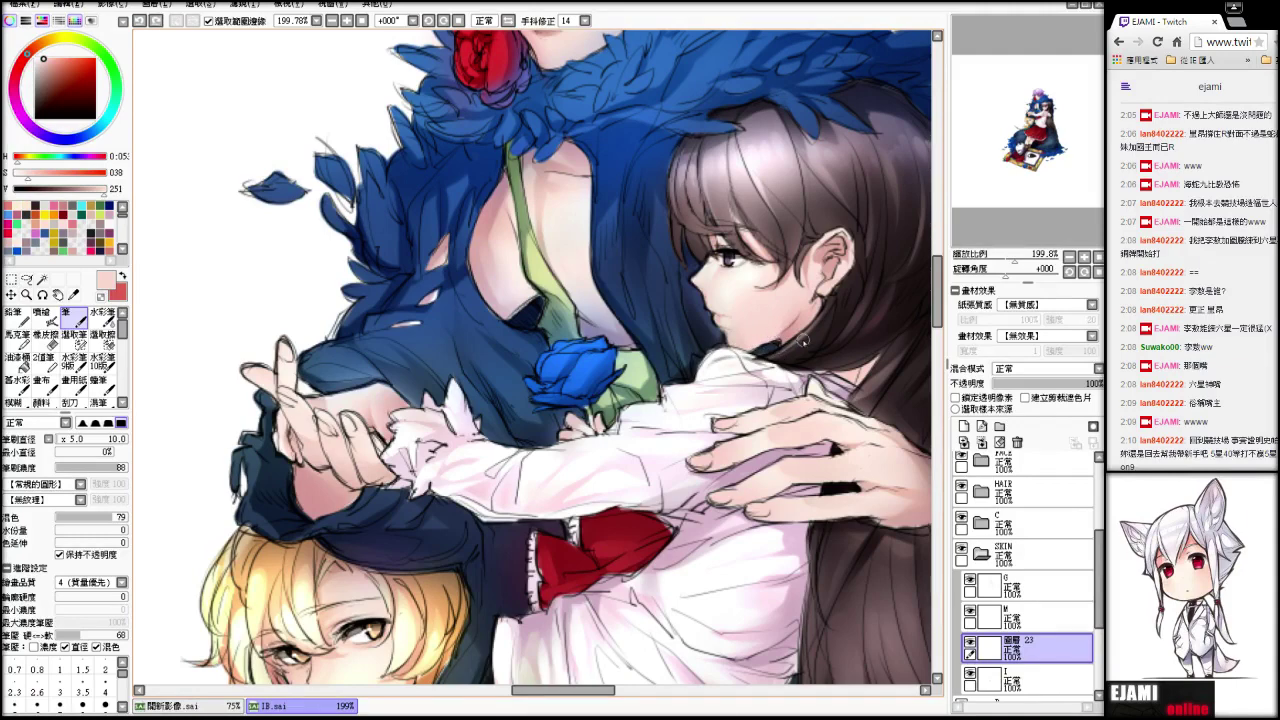
- Select the LINE layer and switch to the eraser at size 16
{"action": "scroll", "coordinate": [1098, 519], "scroll_direction": "up", "scroll_amount": 1}
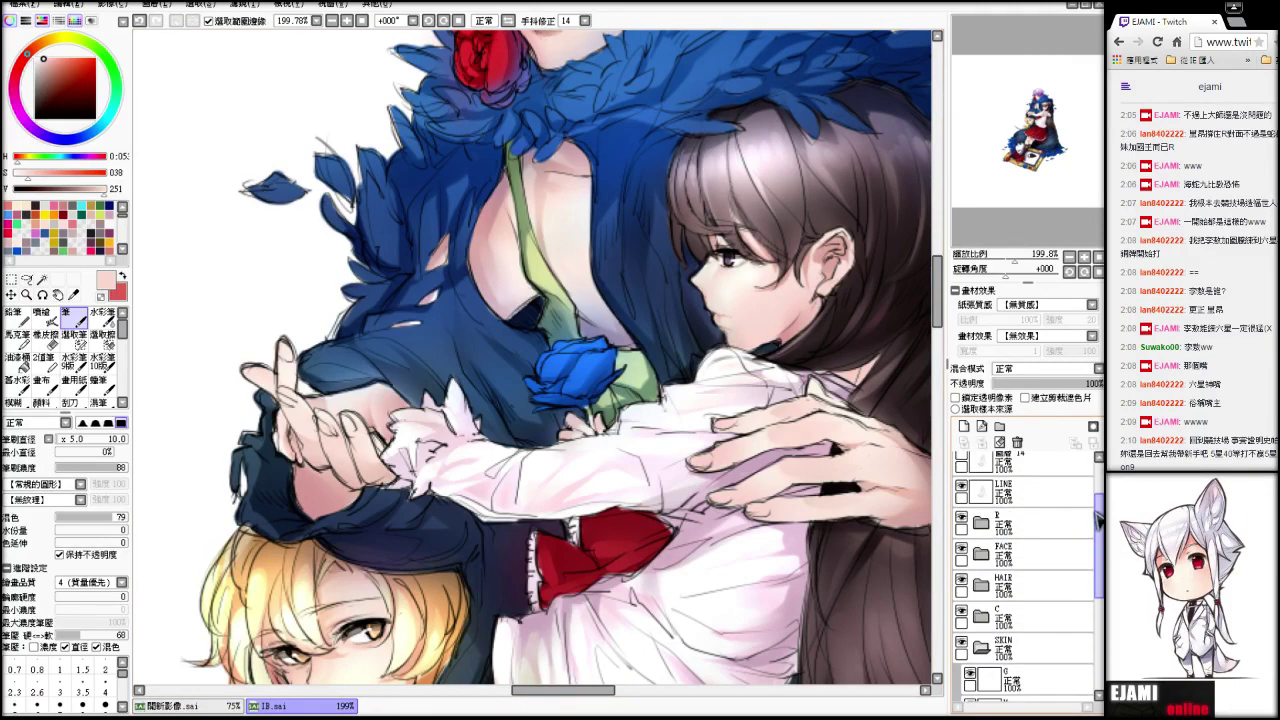
{"action": "scroll", "coordinate": [1098, 519], "scroll_direction": "up", "scroll_amount": 2}
{"action": "left_click", "coordinate": [996, 563]}
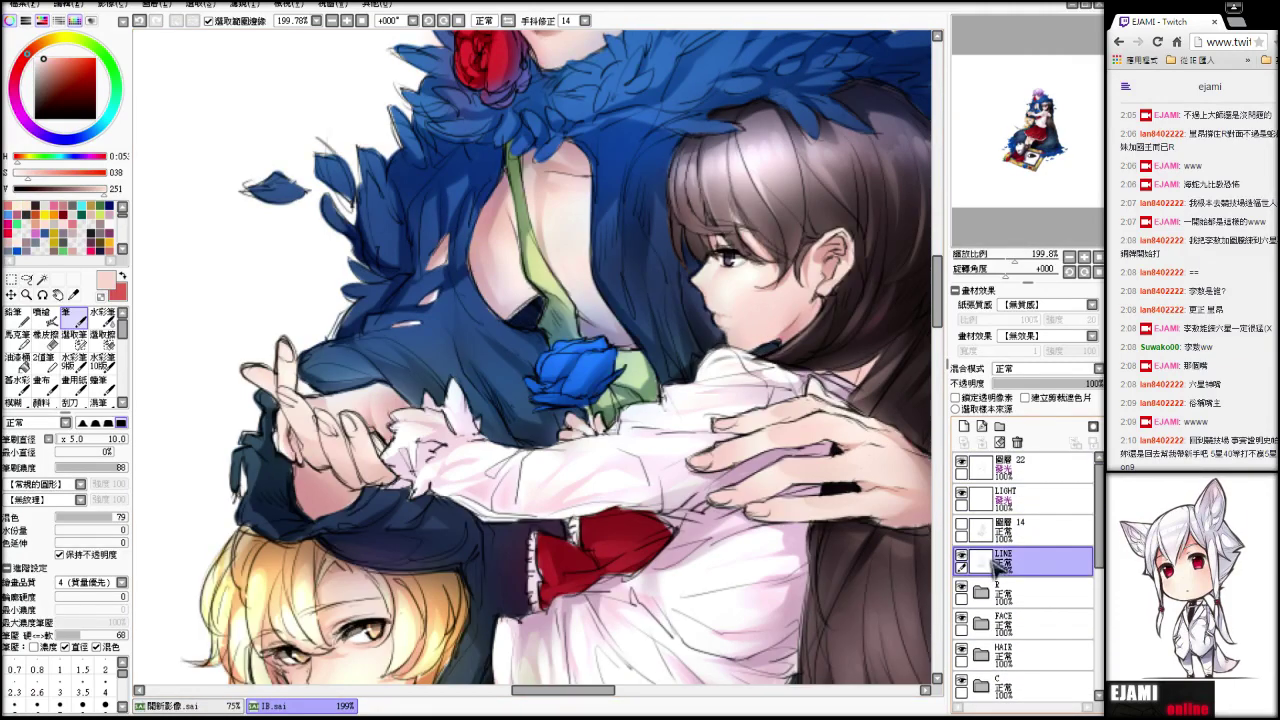
{"action": "key", "text": "e"}
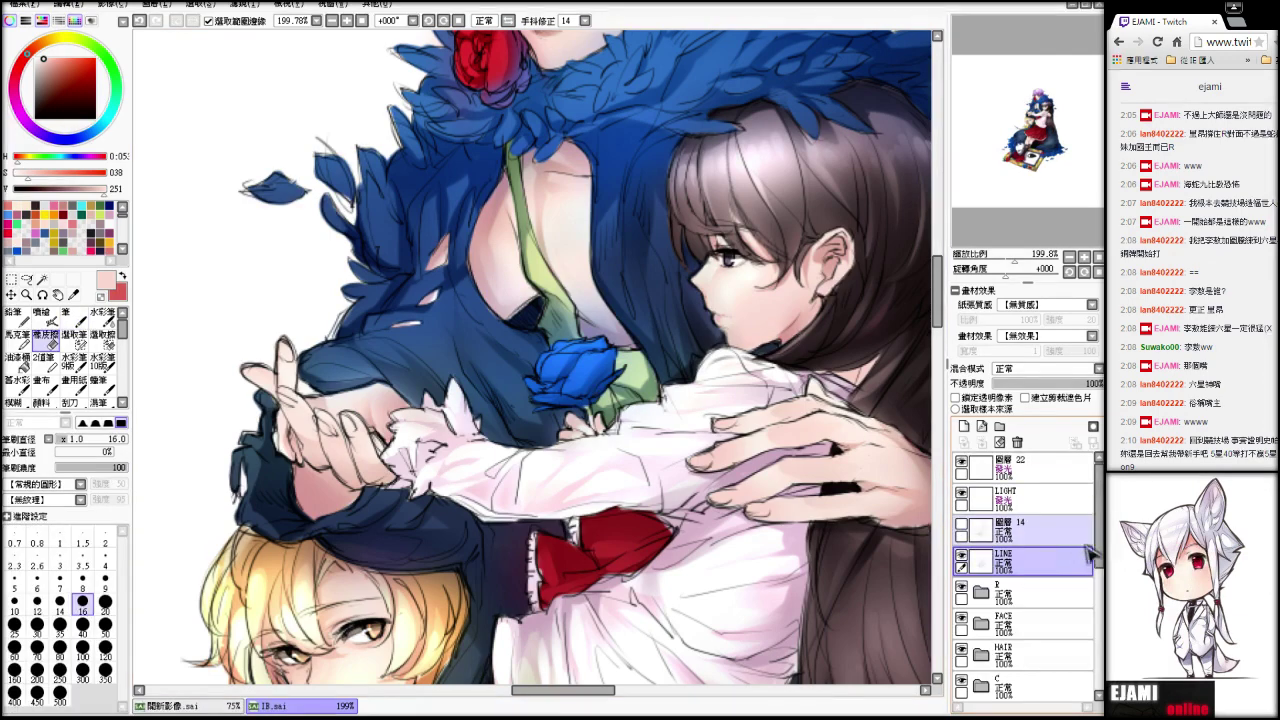
- Check what 圖層 12 inside the C folder contains by hiding and showing it, and select that layer
{"action": "scroll", "coordinate": [1091, 553], "scroll_direction": "down", "scroll_amount": 4}
{"action": "left_click", "coordinate": [1010, 620]}
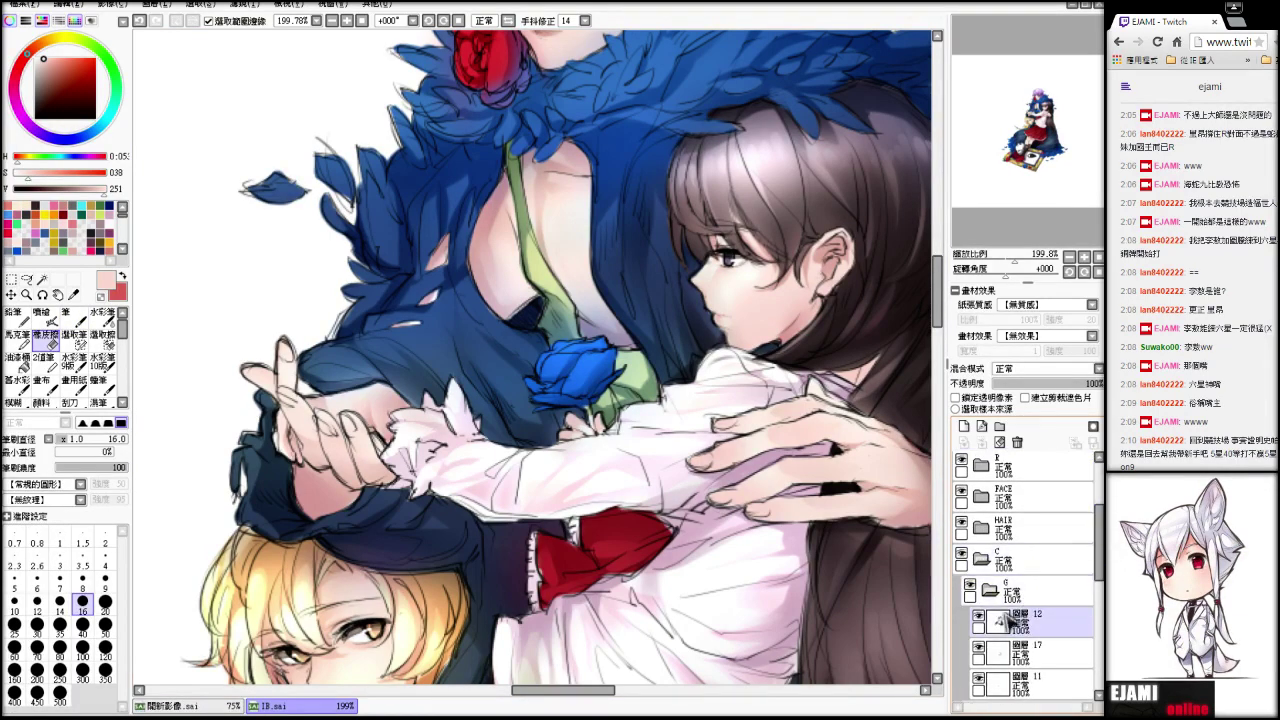
{"action": "left_click", "coordinate": [978, 616]}
{"action": "left_click", "coordinate": [978, 616]}
{"action": "left_click", "coordinate": [1015, 621]}
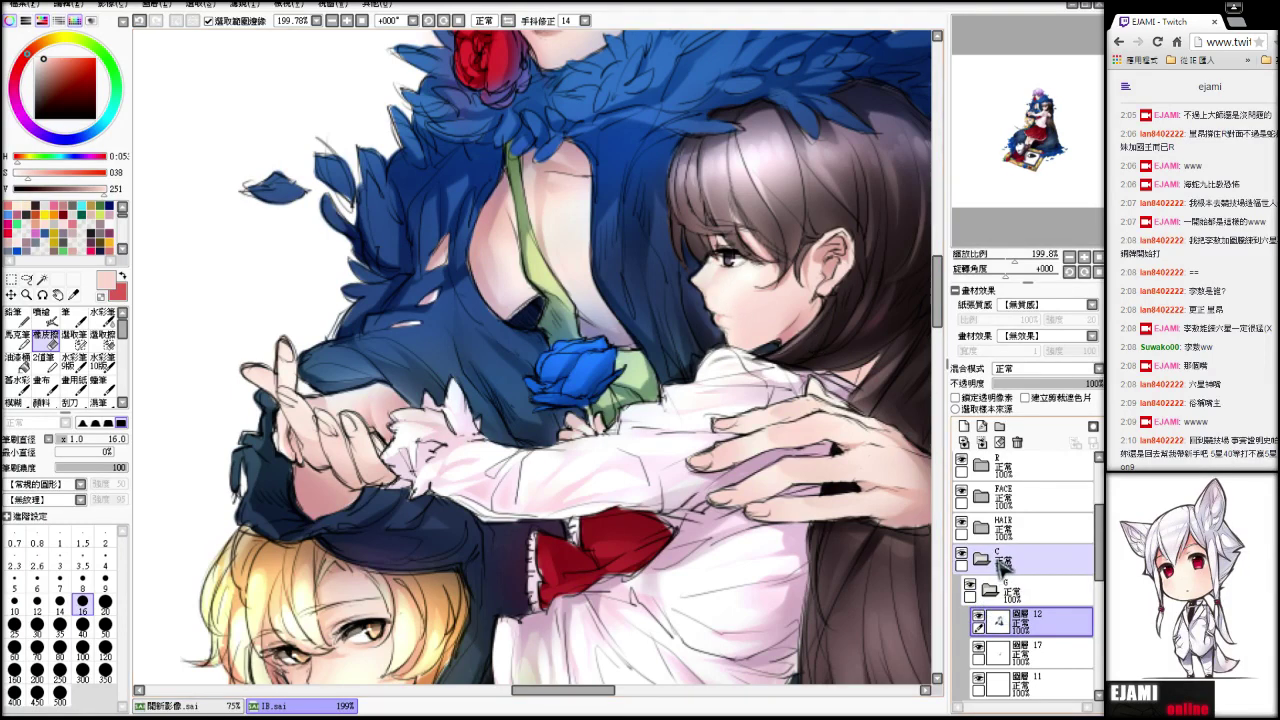
- Sample the dark navy below the dark-haired girl's jaw and touch up the collar under her chin with the size 5 brush
{"action": "key", "text": "alt"}
{"action": "left_click", "coordinate": [775, 345], "text": "alt"}
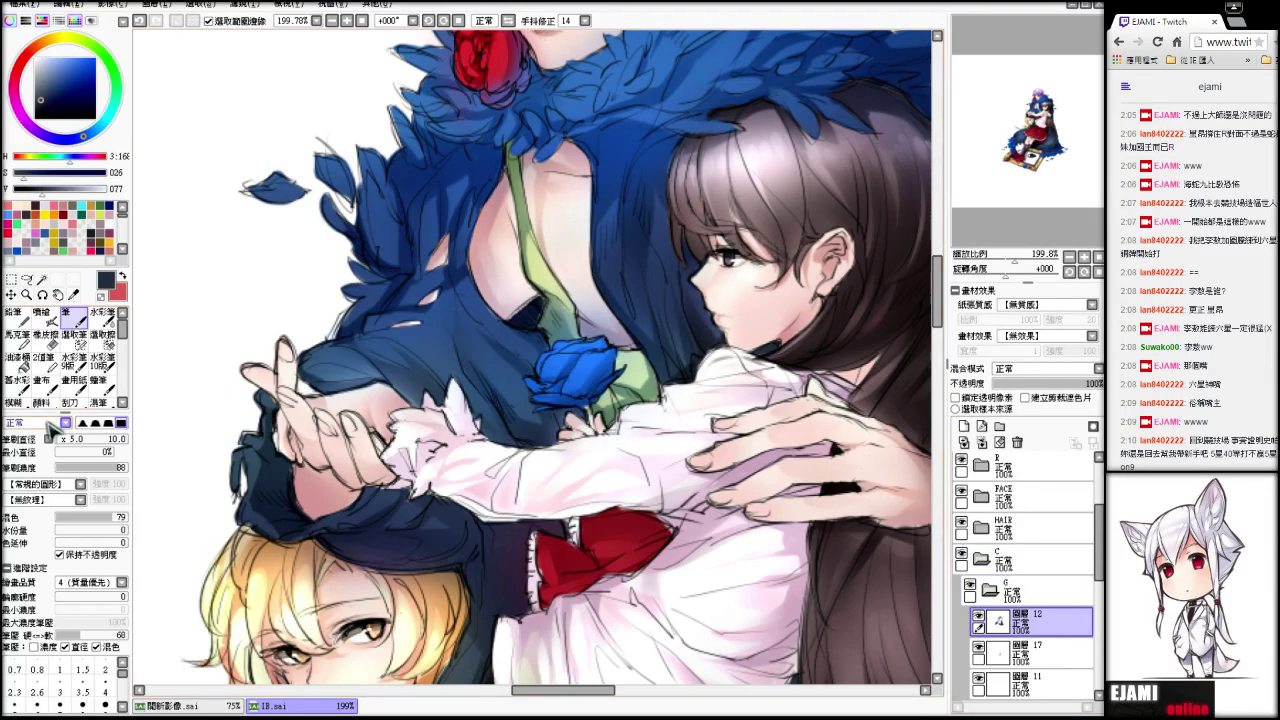
{"action": "left_click_drag", "start_coordinate": [57, 436], "coordinate": [10, 428]}
{"action": "left_click_drag", "start_coordinate": [1022, 257], "coordinate": [1032, 257]}
{"action": "left_click", "coordinate": [1038, 110]}
{"action": "left_click_drag", "start_coordinate": [1038, 110], "coordinate": [1042, 108]}
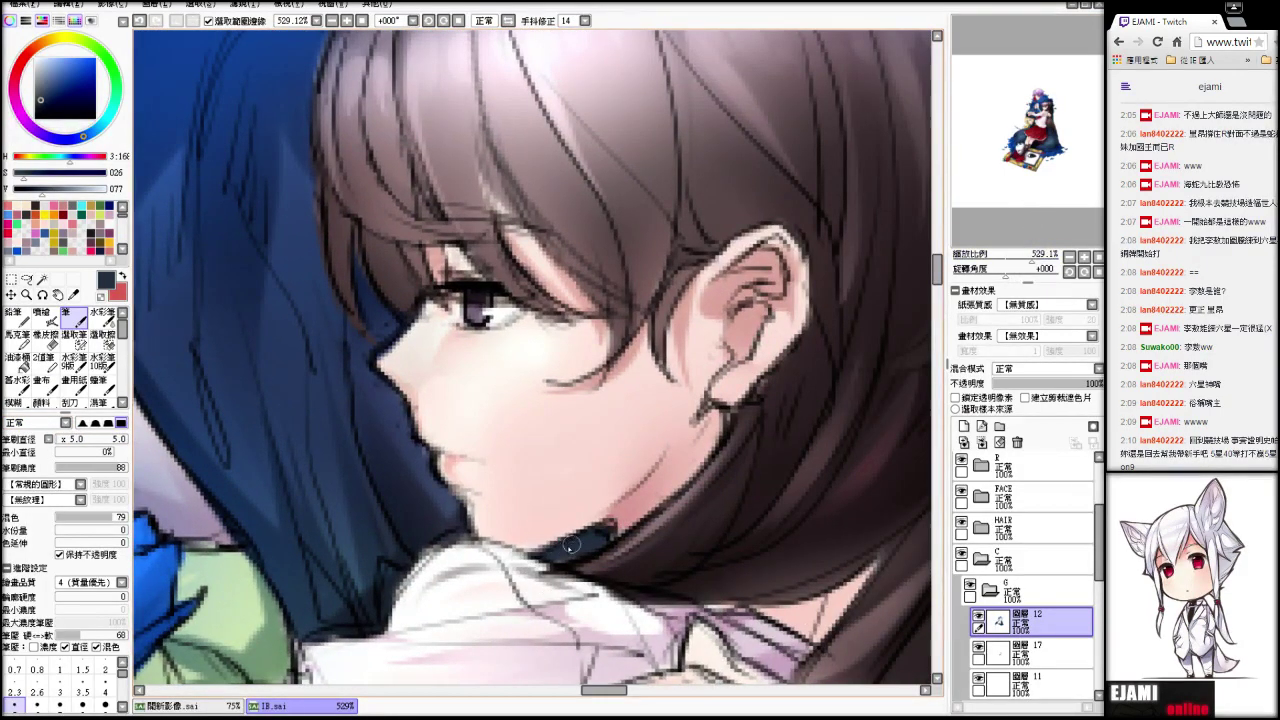
{"action": "mouse_move", "coordinate": [1030, 257]}
{"action": "left_mouse_down"}
{"action": "mouse_move", "coordinate": [1012, 265]}
{"action": "mouse_move", "coordinate": [1024, 265]}
{"action": "left_mouse_up"}
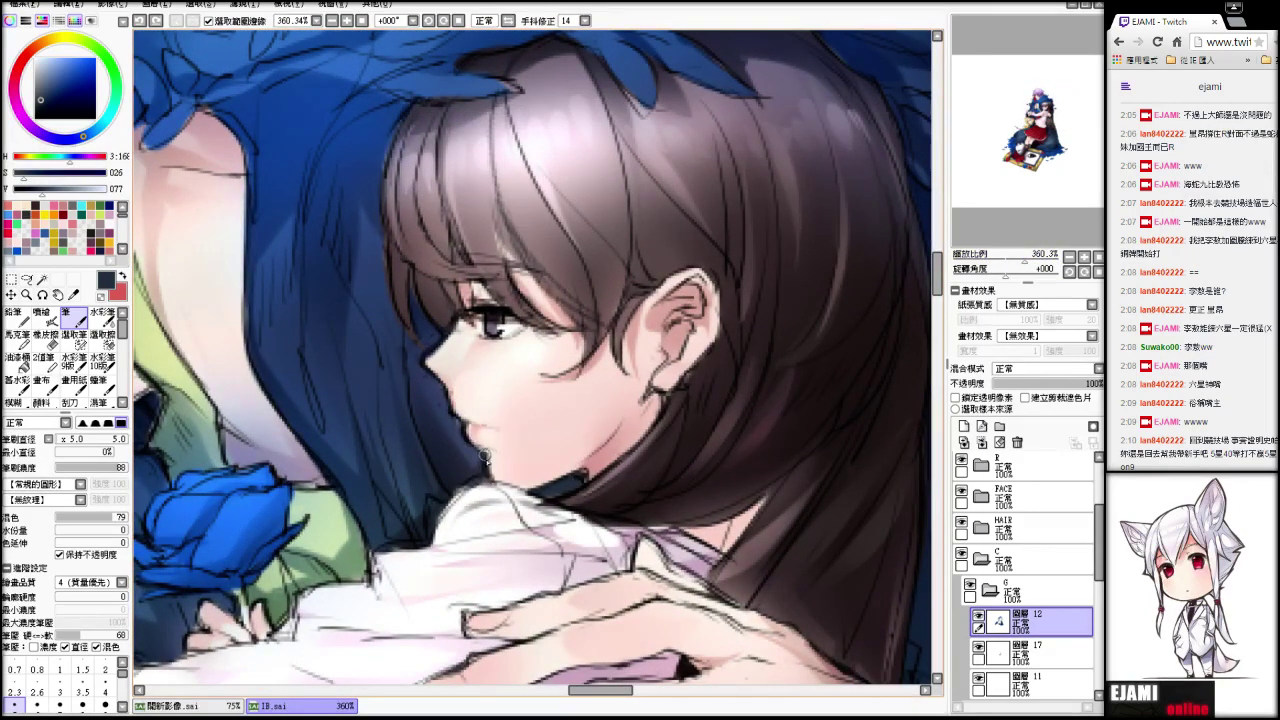
{"action": "mouse_move", "coordinate": [1020, 265]}
{"action": "left_mouse_down"}
{"action": "mouse_move", "coordinate": [1030, 268]}
{"action": "mouse_move", "coordinate": [1005, 265]}
{"action": "mouse_move", "coordinate": [1030, 285]}
{"action": "left_mouse_up"}
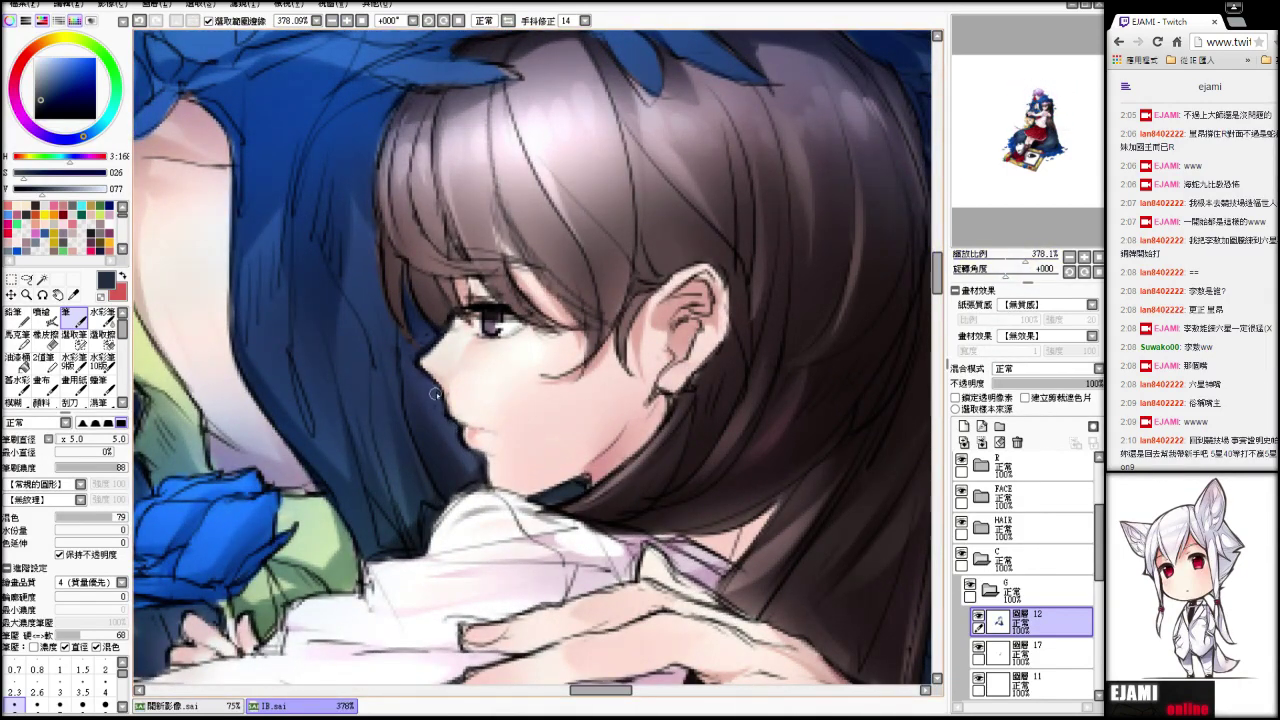
{"action": "left_click_drag", "start_coordinate": [1030, 266], "coordinate": [1003, 255]}
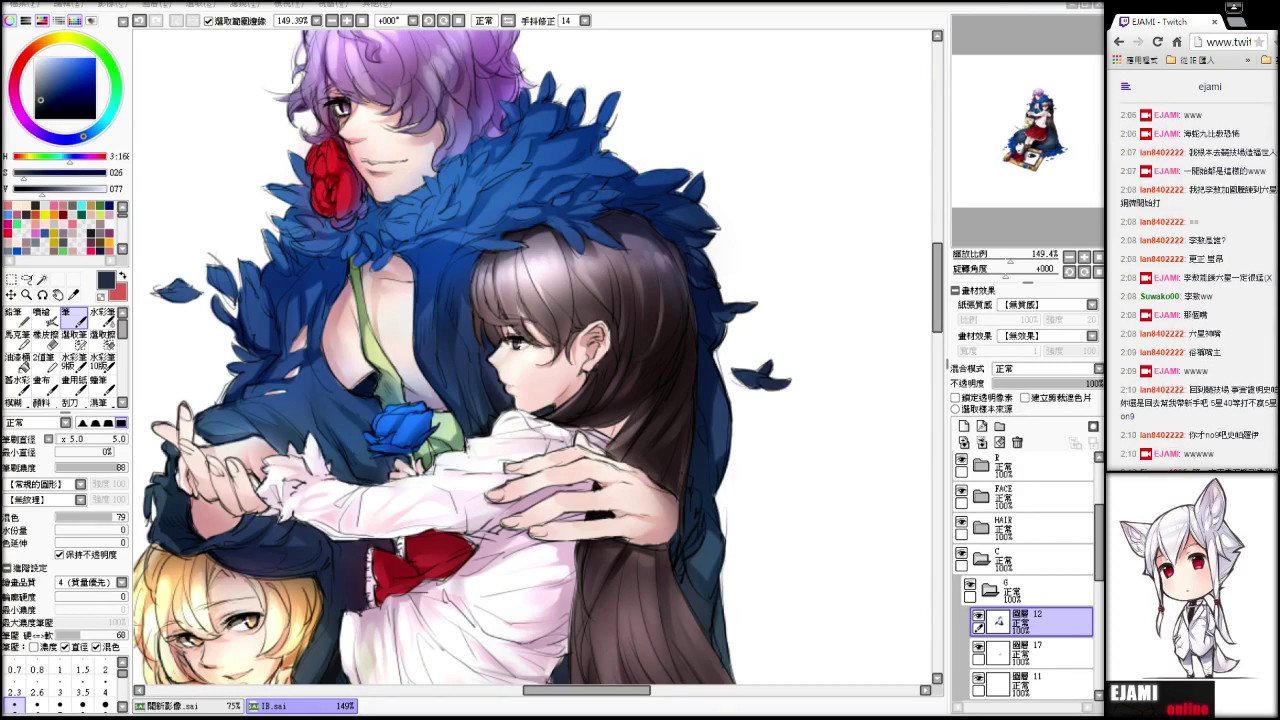
- Collapse the C folder and add a new clipped layer directly above layer I in the SKIN folder
{"action": "left_click_drag", "start_coordinate": [731, 129], "coordinate": [864, 56]}
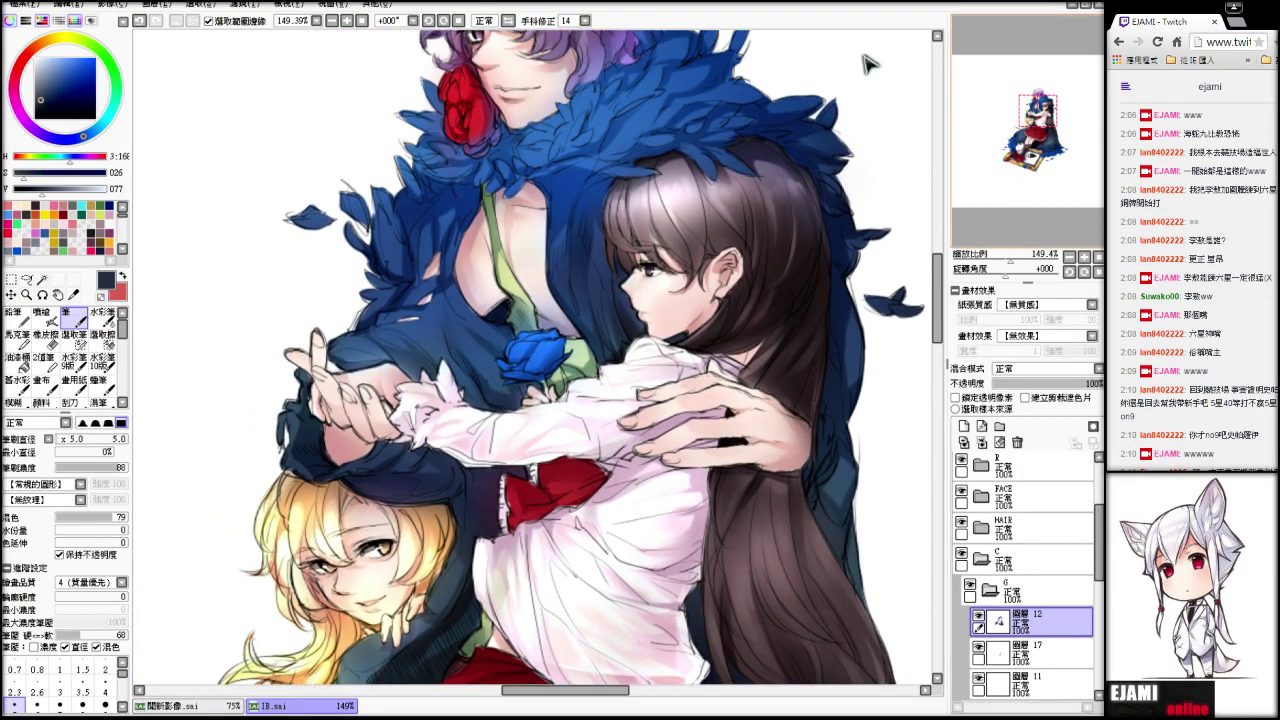
{"action": "left_click_drag", "start_coordinate": [1013, 257], "coordinate": [1018, 212]}
{"action": "left_click", "coordinate": [990, 560]}
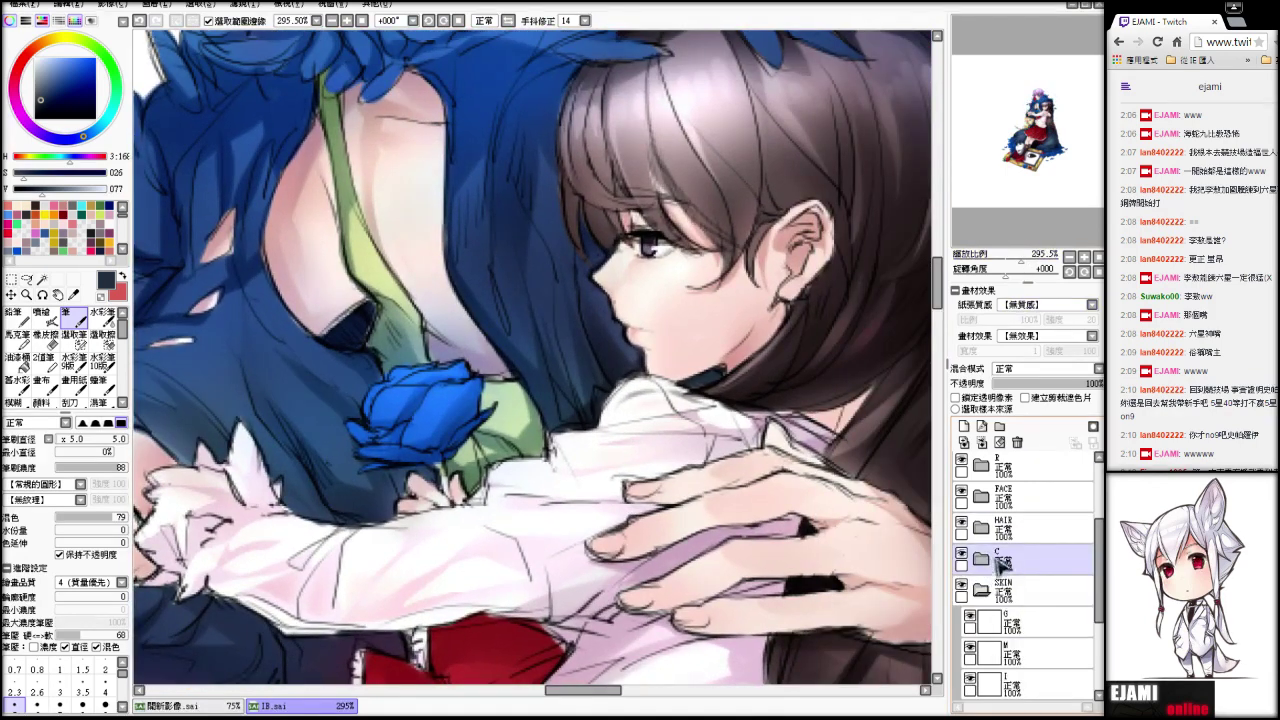
{"action": "left_click", "coordinate": [994, 589]}
{"action": "left_click", "coordinate": [994, 589]}
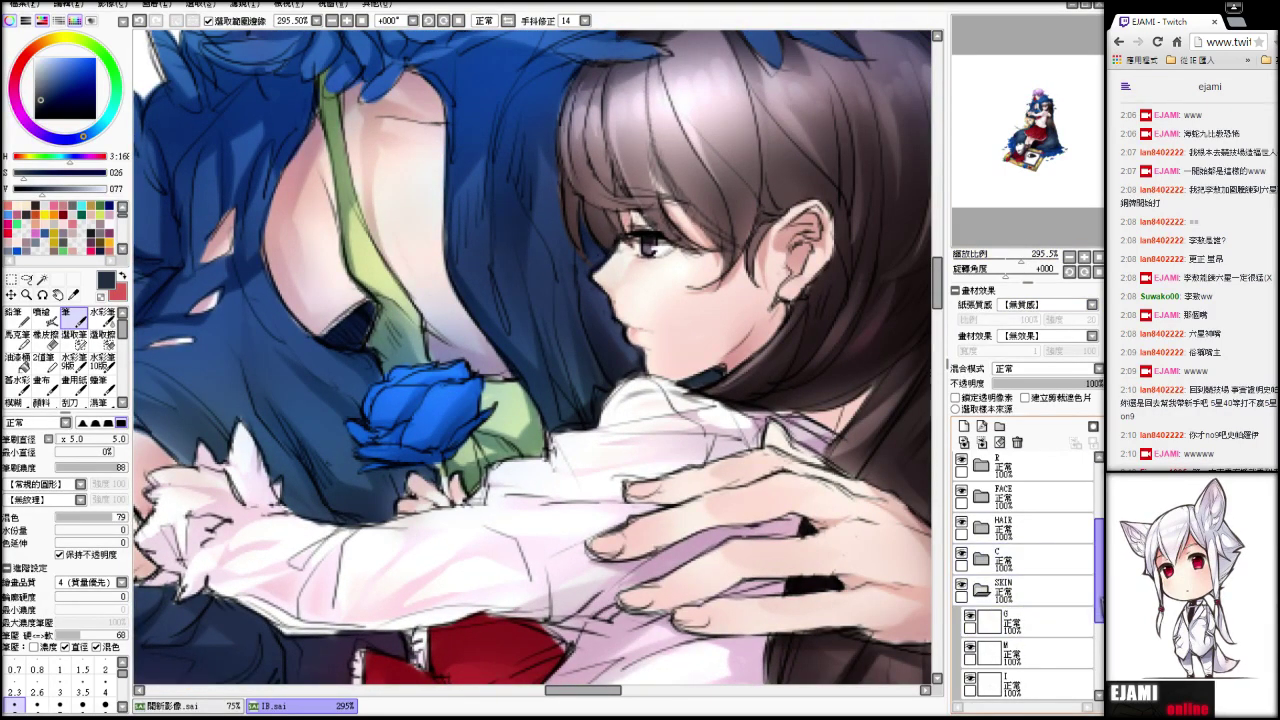
{"action": "scroll", "coordinate": [1030, 625], "scroll_direction": "down", "scroll_amount": 2}
{"action": "left_click", "coordinate": [1051, 632]}
{"action": "left_click", "coordinate": [964, 426]}
{"action": "left_click", "coordinate": [1025, 398]}
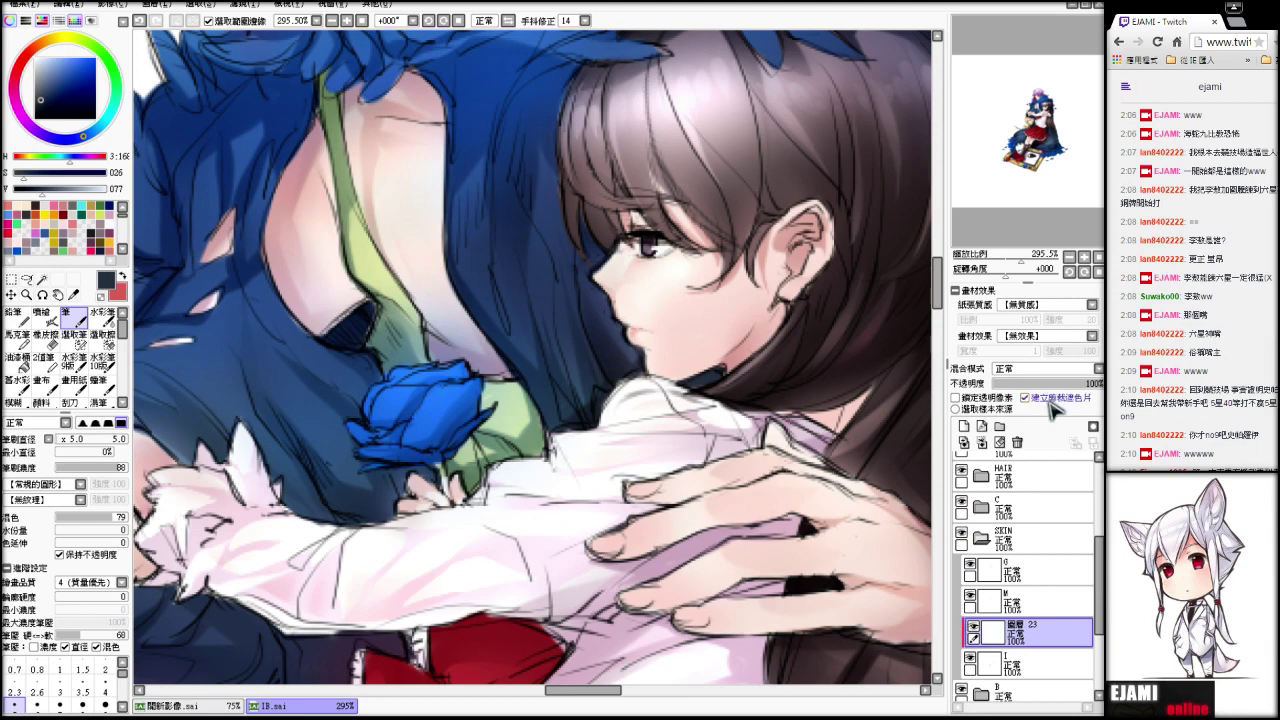
- Sample the face's light skin tone and the pink shadow near the ear, merge the clipped layer down, and add a new unclipped layer
{"action": "key", "text": "alt"}
{"action": "left_click", "coordinate": [633, 336], "text": "alt"}
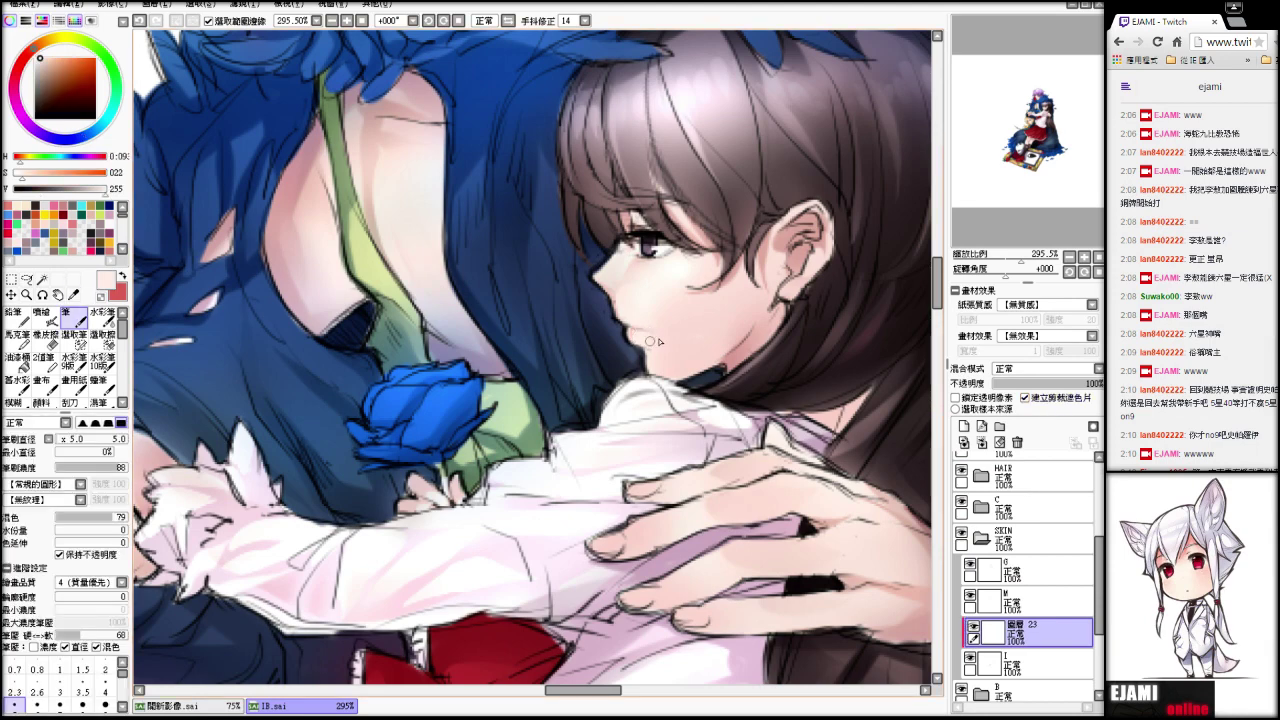
{"action": "left_click", "coordinate": [758, 256], "text": "alt"}
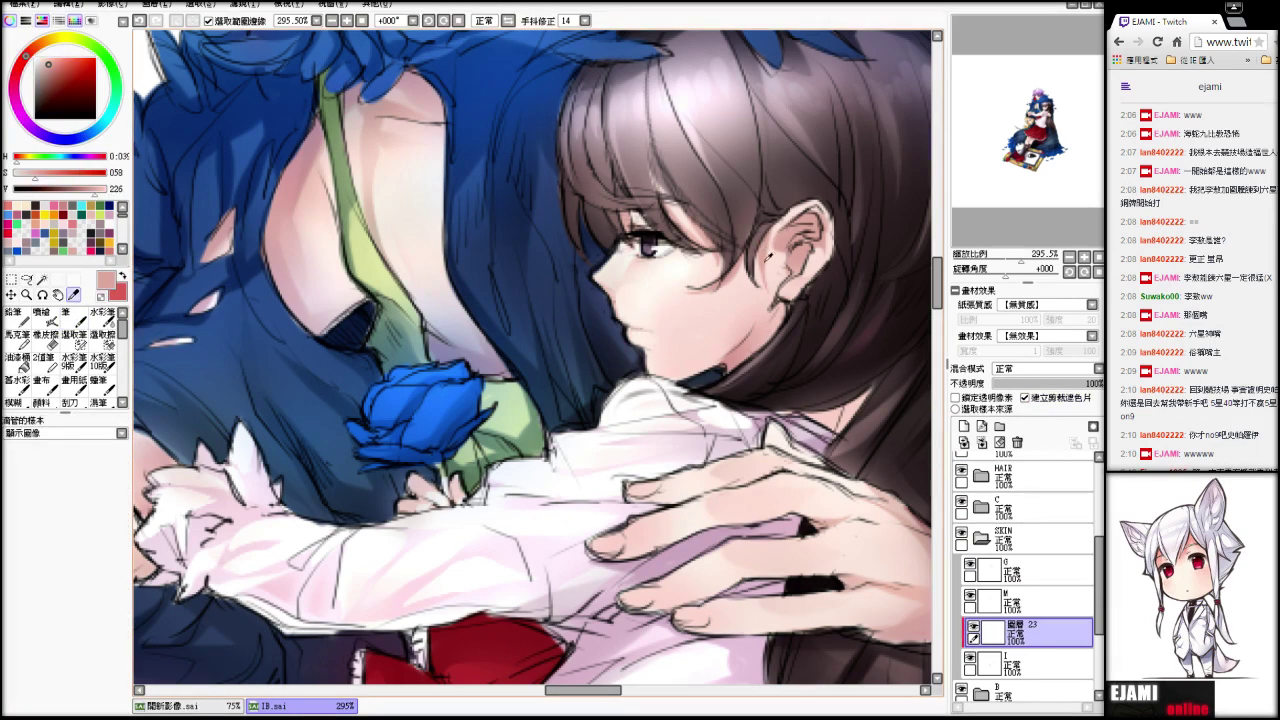
{"action": "left_click", "coordinate": [982, 442]}
{"action": "left_click", "coordinate": [965, 426]}
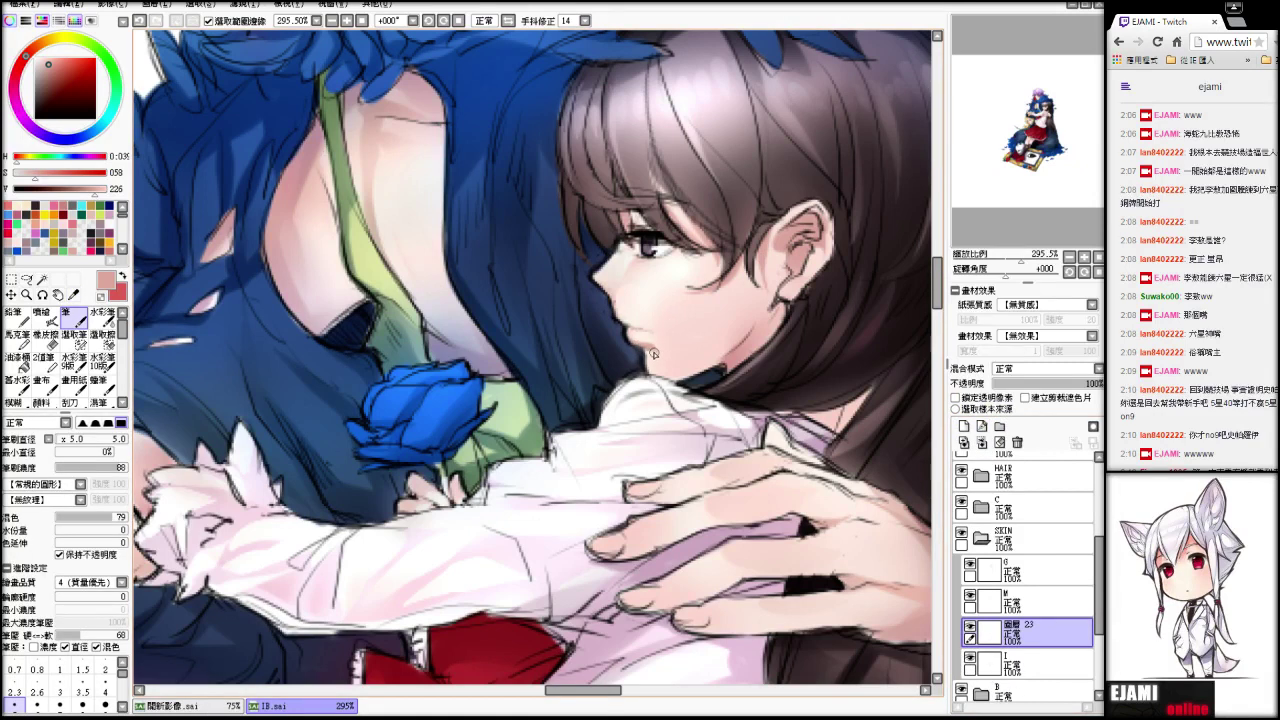
- Soften the pink shadow below the girl's lips with the blur tool at size 8, and clean it up with the size 16 eraser
{"action": "key", "text": "b"}
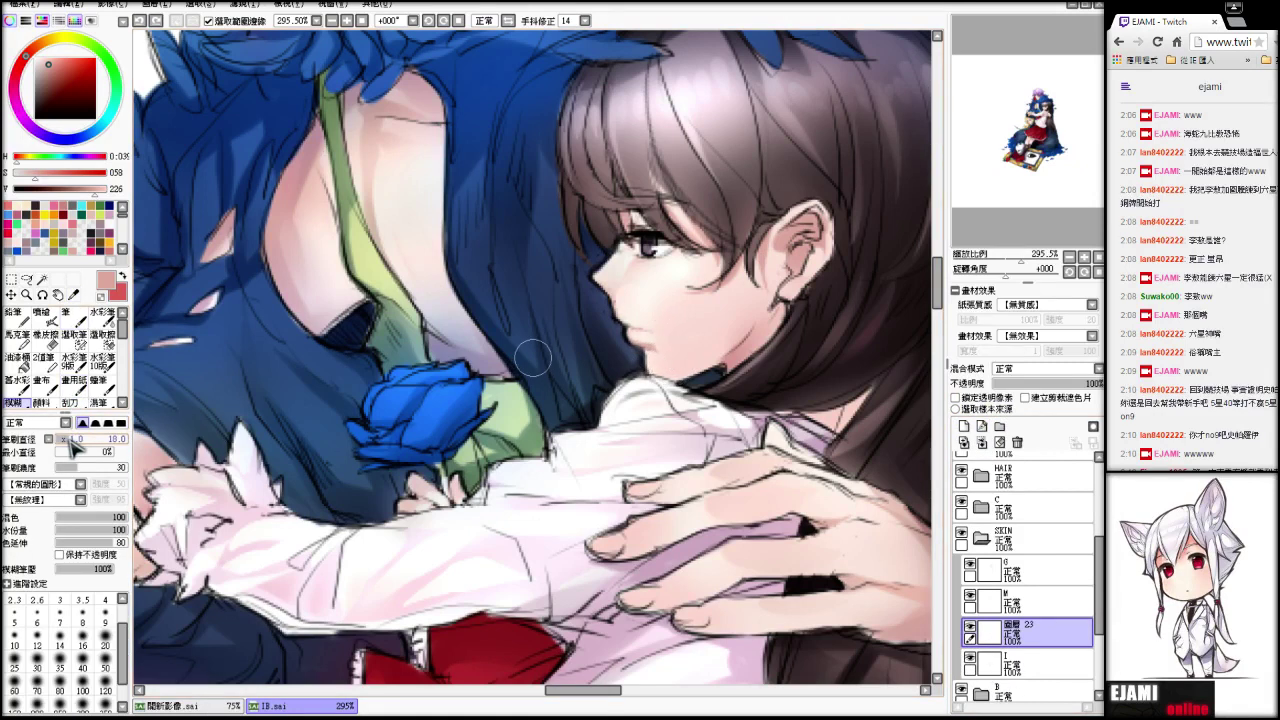
{"action": "left_click", "coordinate": [62, 439]}
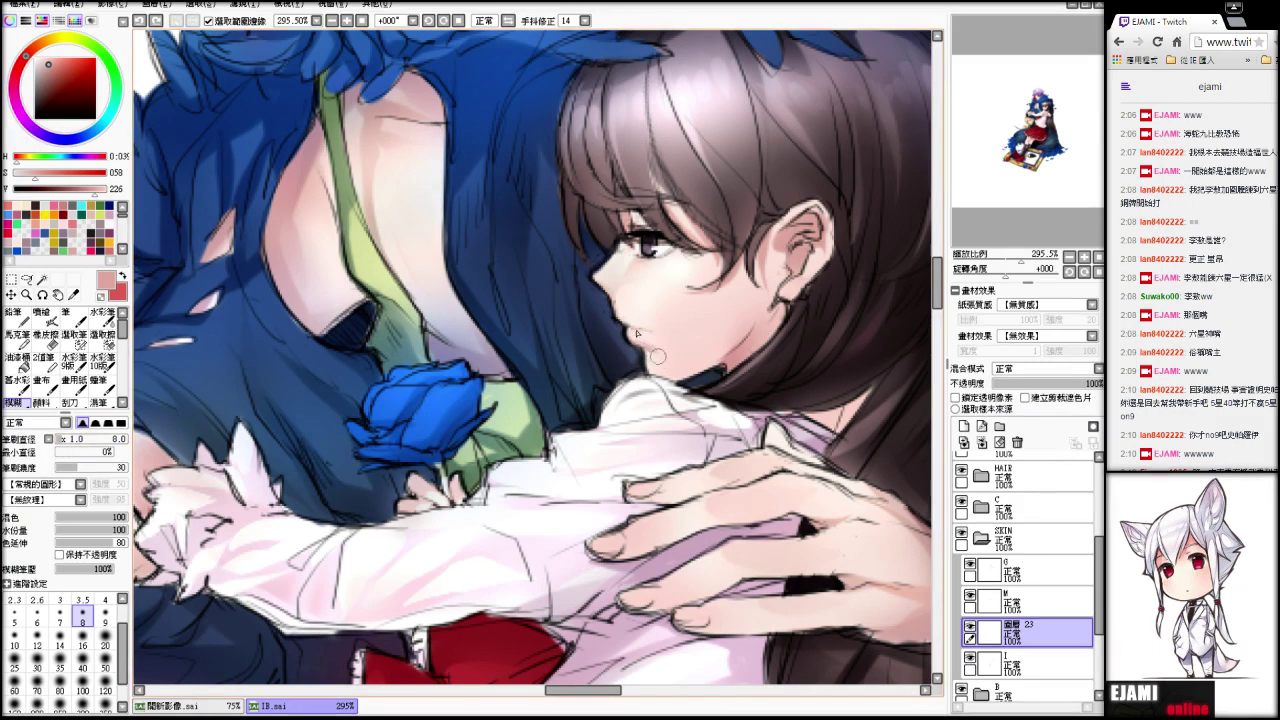
{"action": "key", "text": "e"}
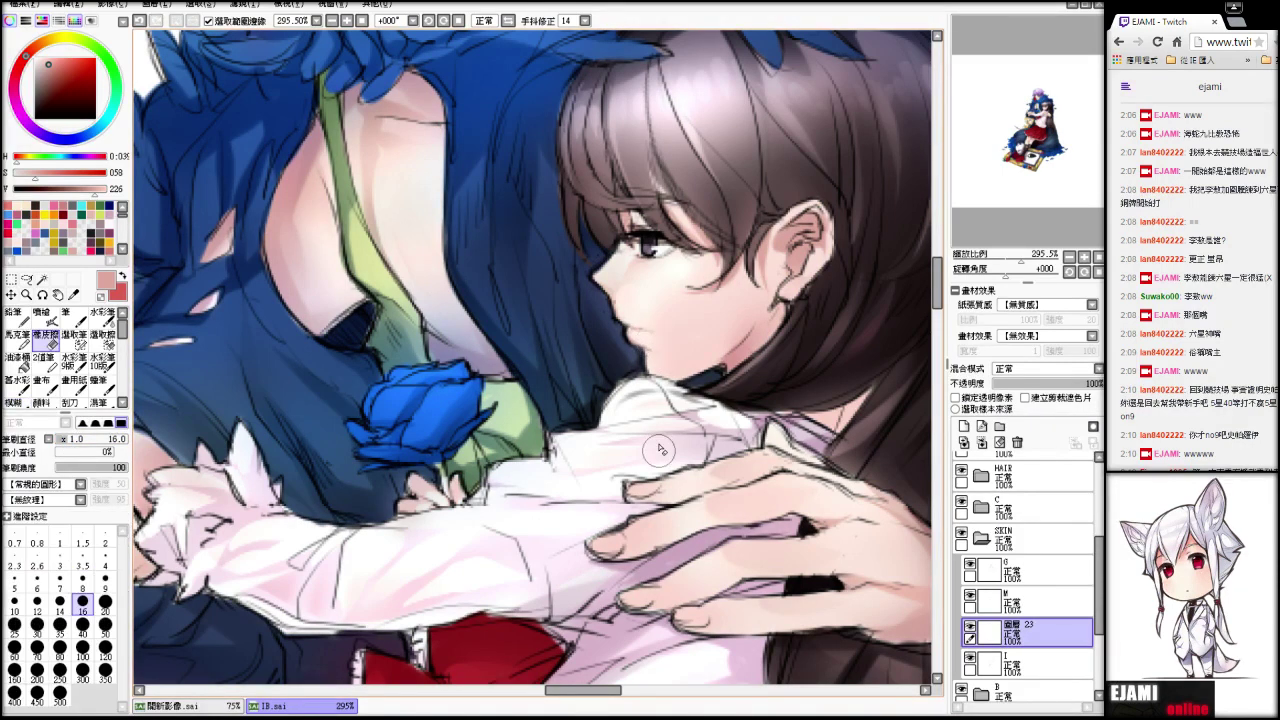
{"action": "key", "text": "b"}
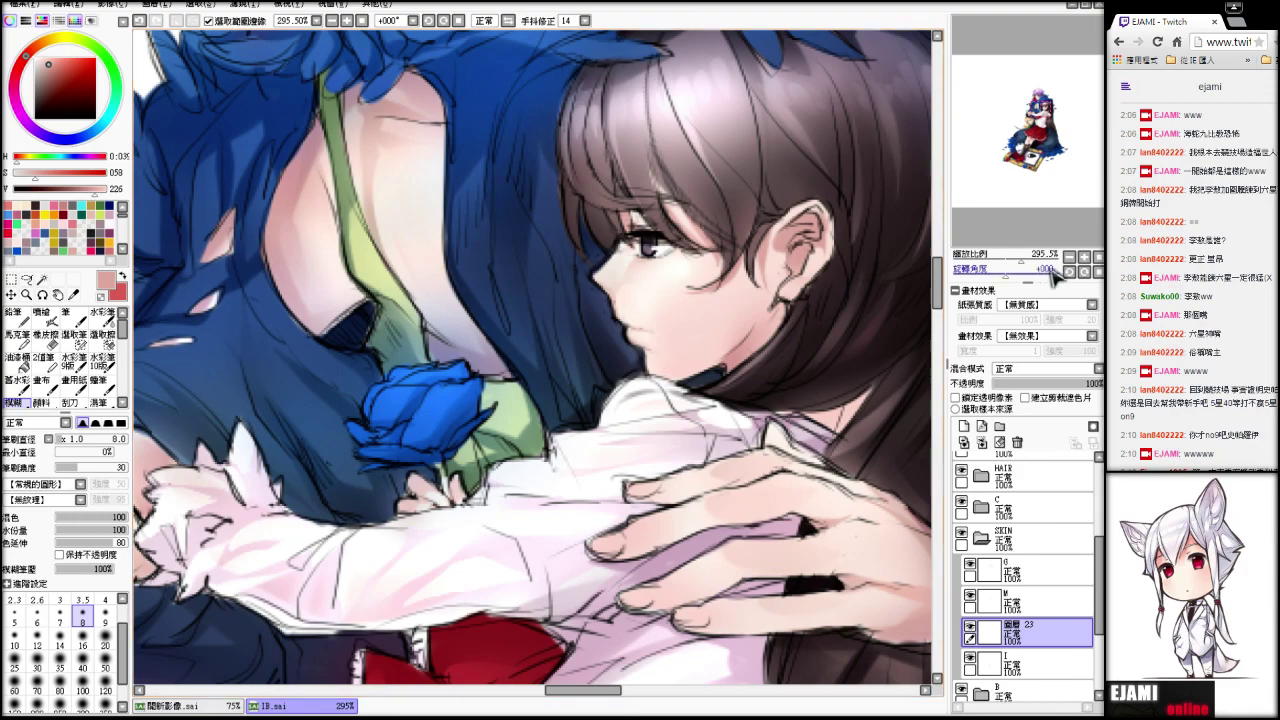
- Collapse the SKIN folder, select the LINE layer, and pick the dark brown swatch for retouching the girl's profile line
{"action": "mouse_move", "coordinate": [1022, 262]}
{"action": "left_mouse_down"}
{"action": "mouse_move", "coordinate": [1004, 262]}
{"action": "mouse_move", "coordinate": [1026, 268]}
{"action": "left_mouse_up"}
{"action": "key", "text": "alt"}
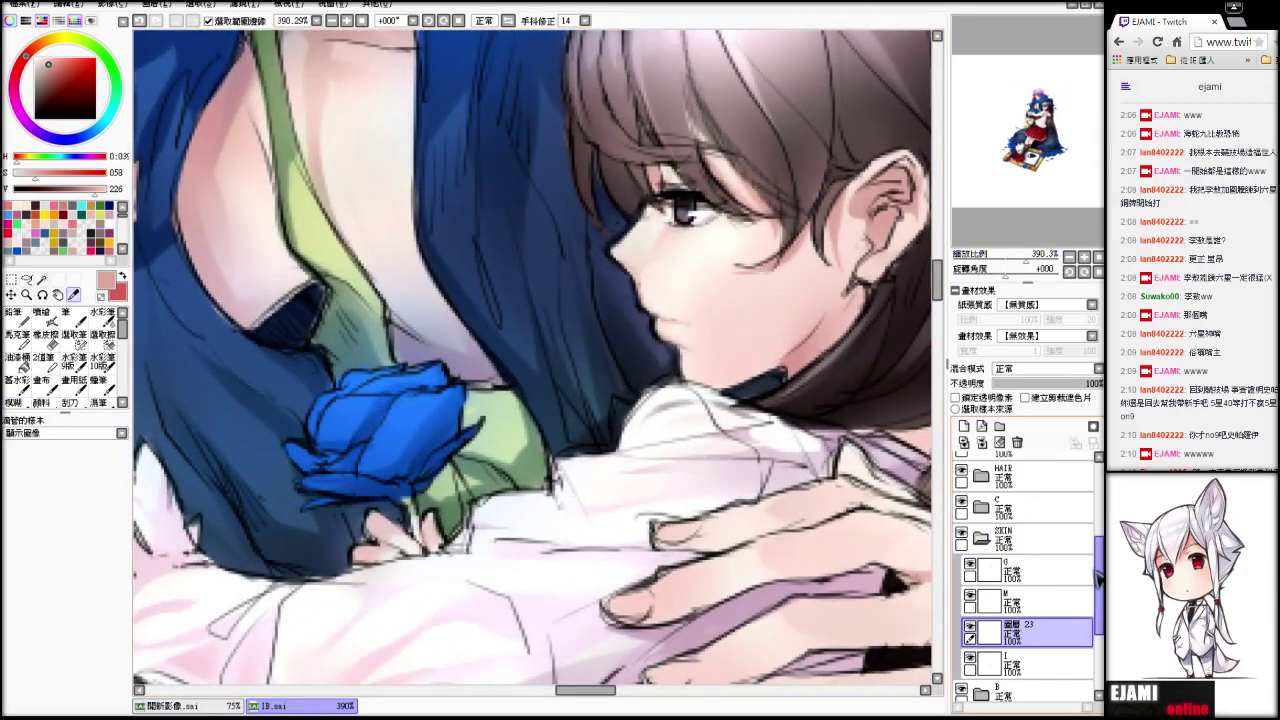
{"action": "left_click_drag", "start_coordinate": [1098, 574], "coordinate": [1097, 556]}
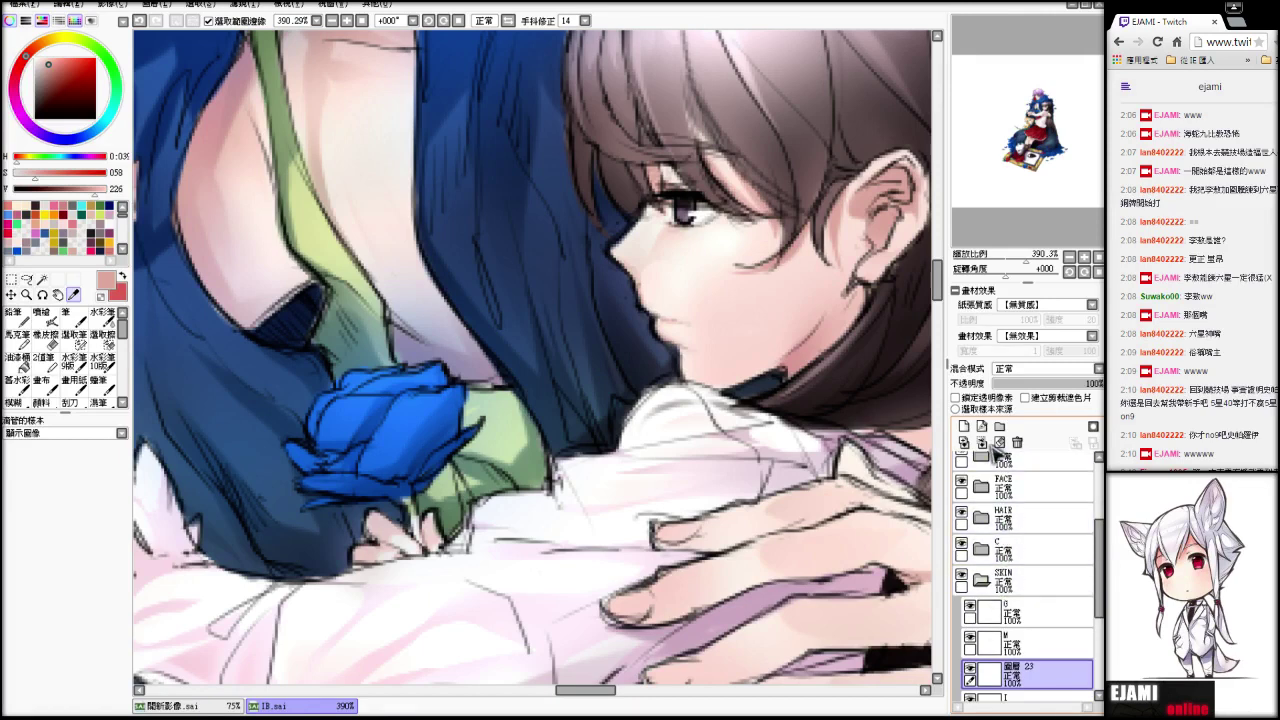
{"action": "left_click", "coordinate": [982, 580]}
{"action": "left_click_drag", "start_coordinate": [1099, 562], "coordinate": [1099, 462]}
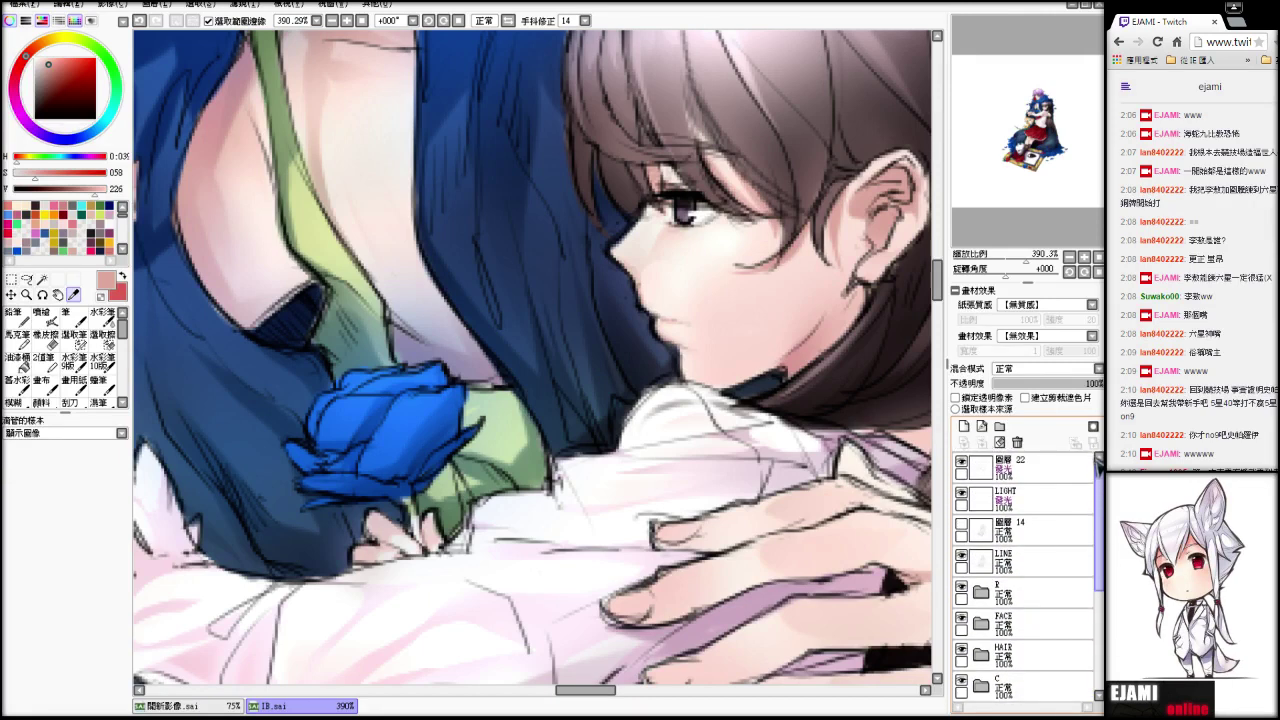
{"action": "left_click", "coordinate": [1004, 564]}
{"action": "left_click", "coordinate": [26, 245]}
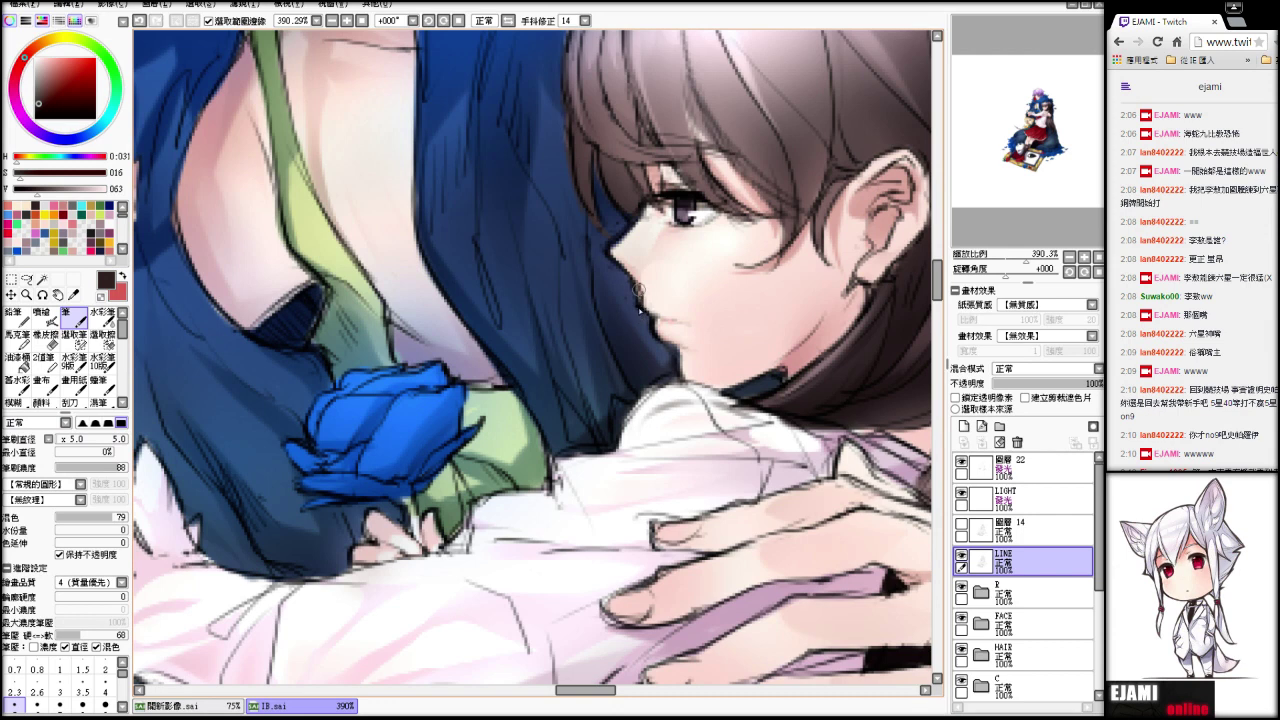
- Refine the line art along the girl's nose, lips and chin with the size 4 eraser and the size 5 brush
{"action": "key", "text": "e"}
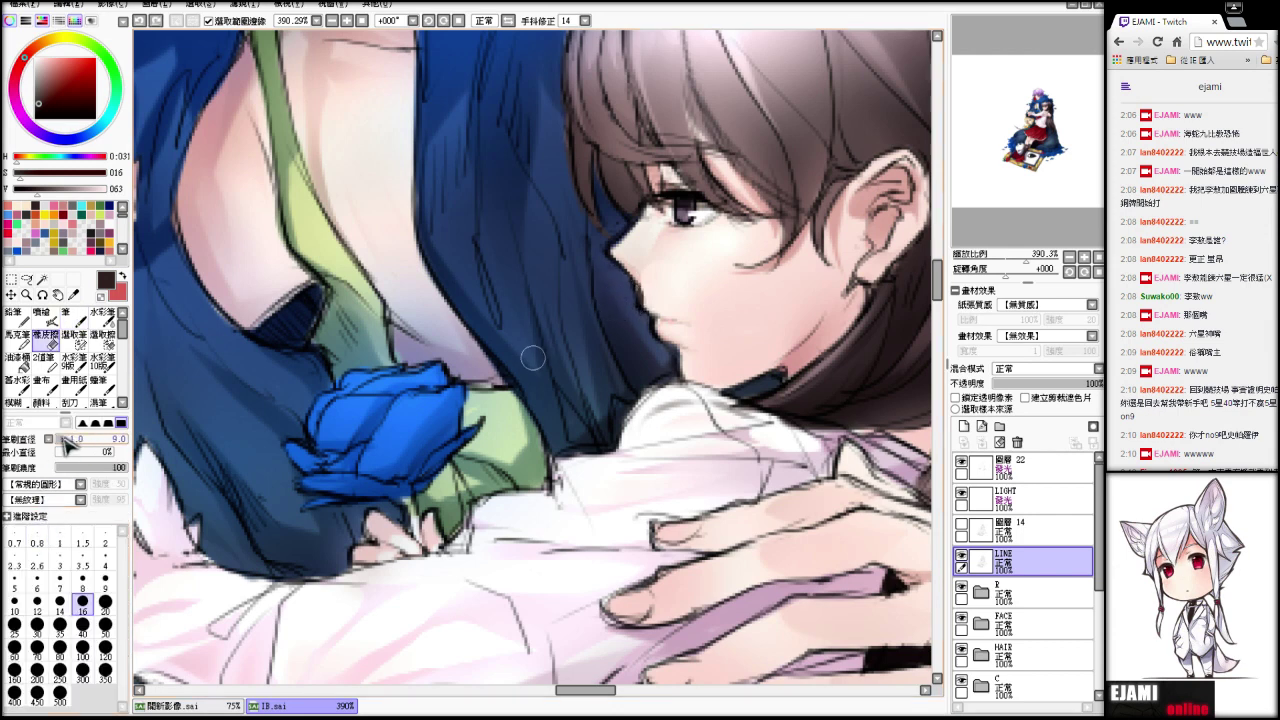
{"action": "left_click", "coordinate": [68, 439]}
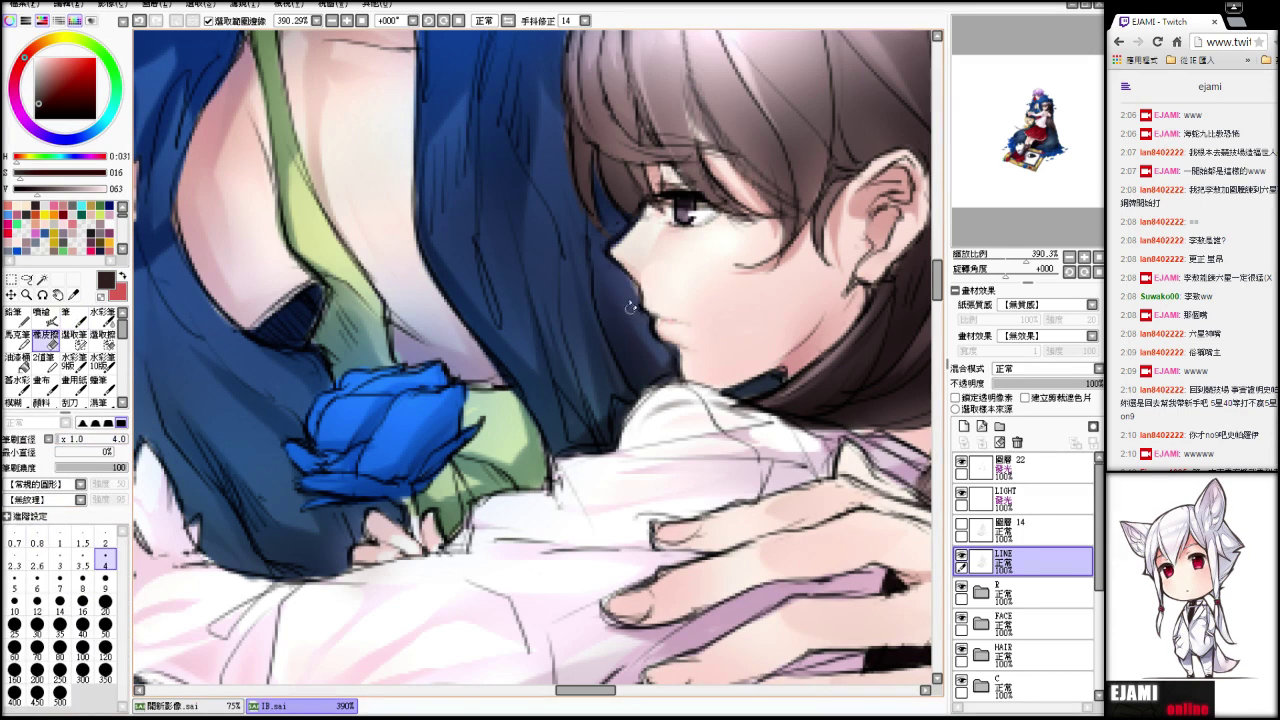
{"action": "key", "text": "n"}
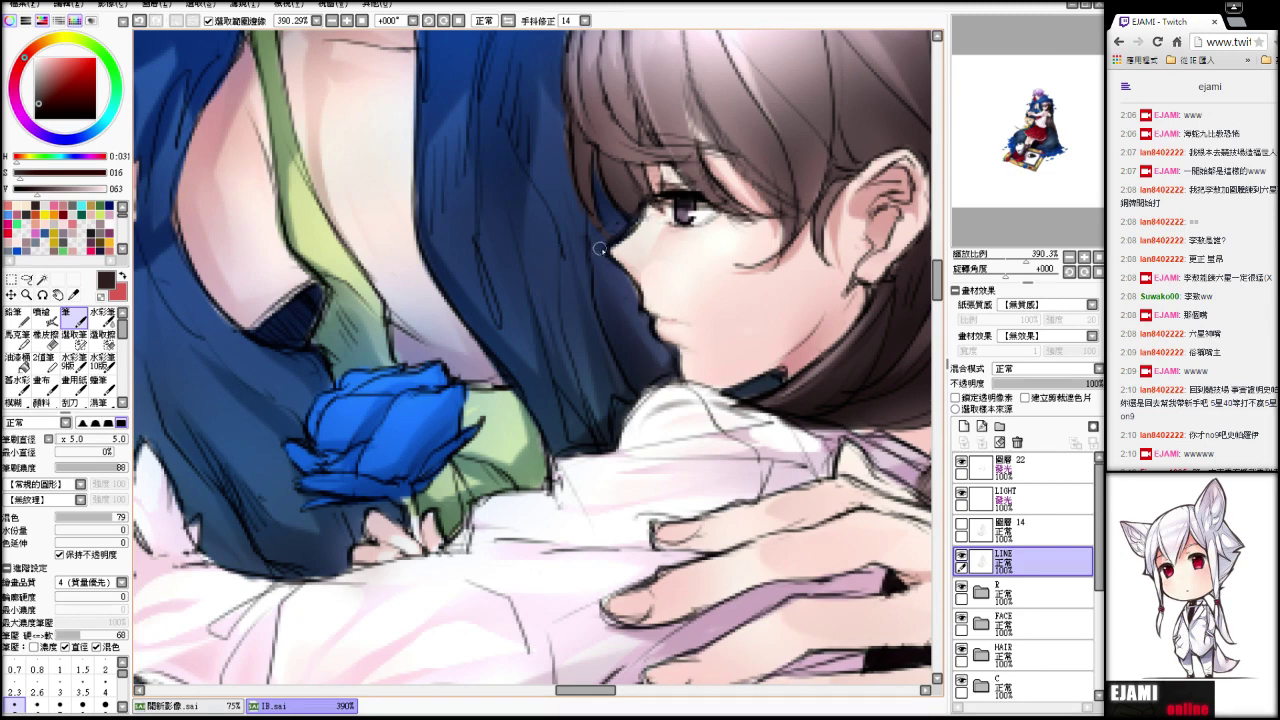
{"action": "mouse_move", "coordinate": [1030, 260]}
{"action": "left_mouse_down"}
{"action": "mouse_move", "coordinate": [1004, 274]}
{"action": "mouse_move", "coordinate": [1022, 274]}
{"action": "left_mouse_up"}
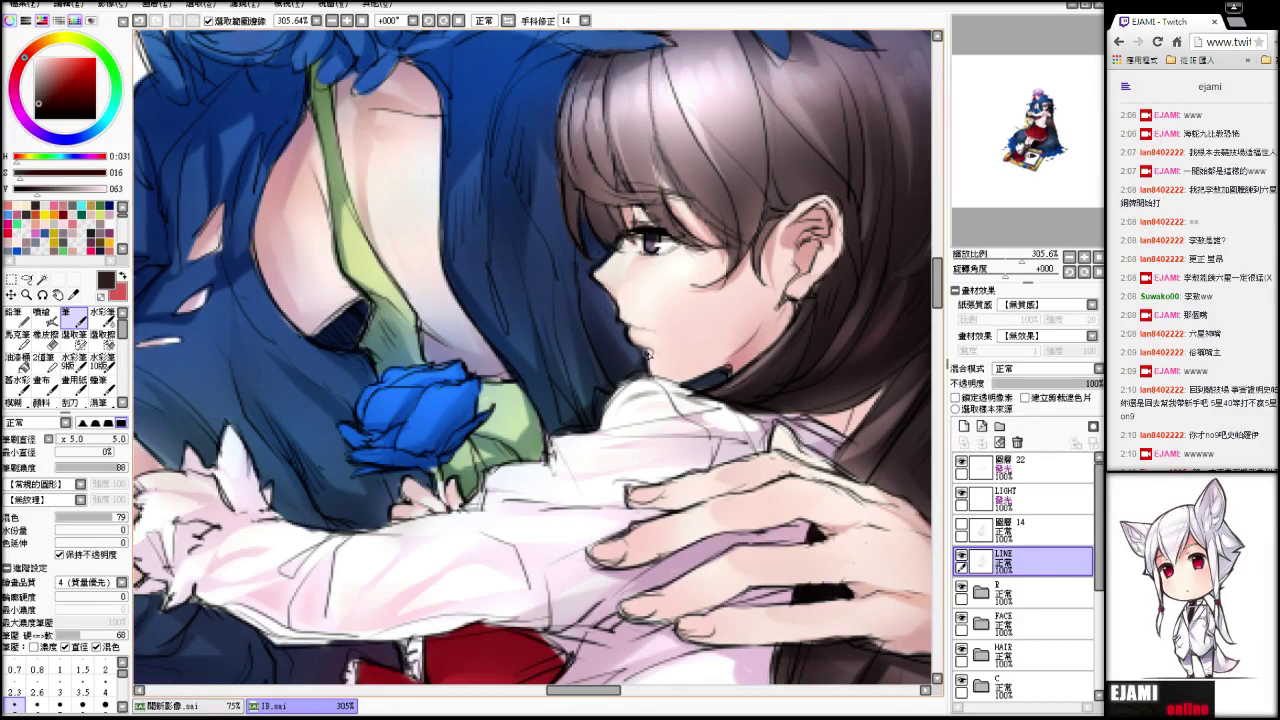
- Select the C folder and sample the dark blue of the cloak beside the girl's lips
{"action": "left_click", "coordinate": [1008, 686]}
{"action": "key", "text": "alt"}
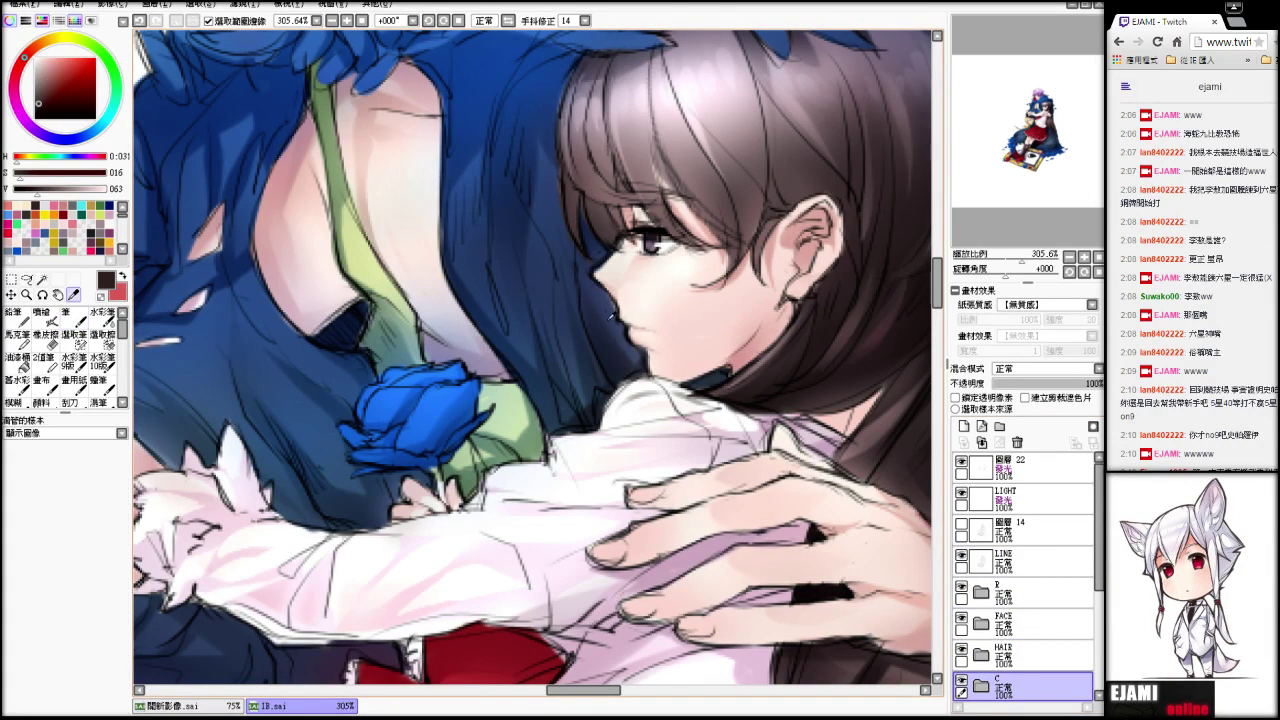
{"action": "left_click", "coordinate": [612, 316], "text": "alt"}
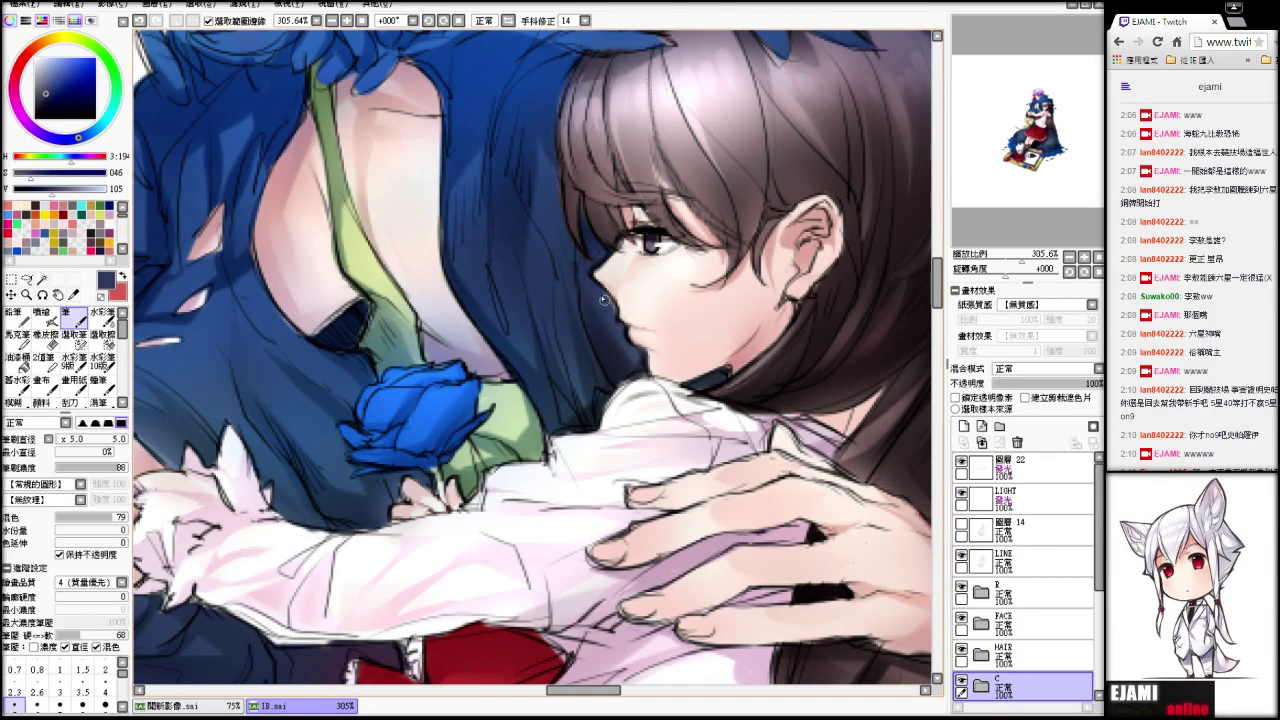
- Select layer 圖層 12 inside the subfolder of the C layer folder
{"action": "left_click_drag", "start_coordinate": [1098, 544], "coordinate": [1097, 585]}
{"action": "left_click", "coordinate": [1046, 638]}
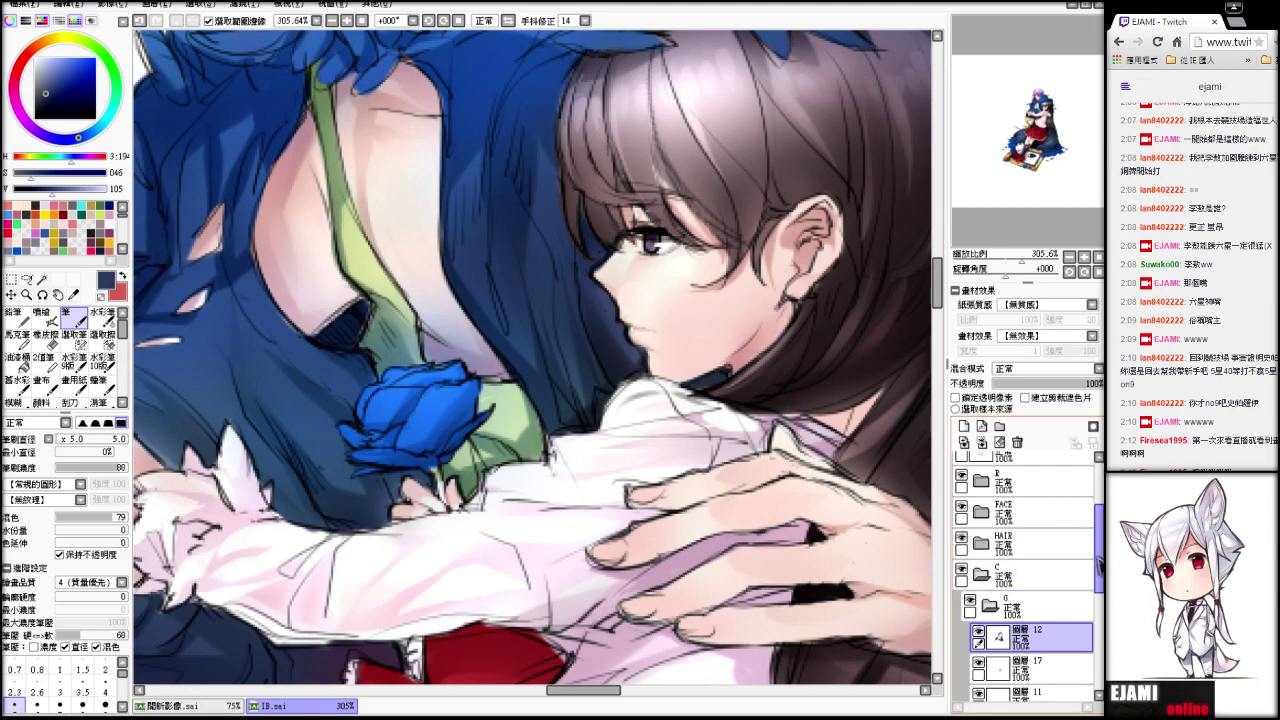
{"action": "scroll", "coordinate": [1098, 545], "scroll_direction": "up", "scroll_amount": 2}
{"action": "scroll", "coordinate": [1098, 545], "scroll_direction": "up", "scroll_amount": 2}
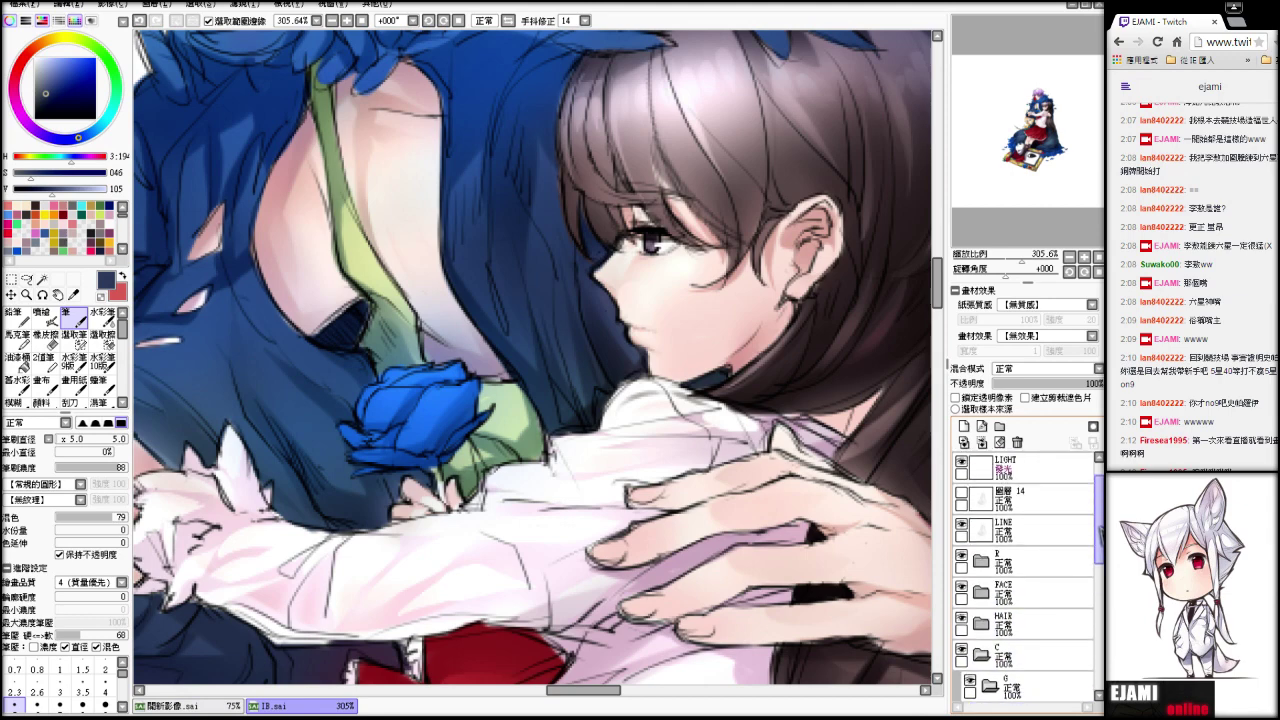
- On the LIGHT layer, airbrush blue sampled from the collar feathers over the loose feathers beside the cloak at brush size 44
{"action": "left_click_drag", "start_coordinate": [1020, 262], "coordinate": [1008, 262]}
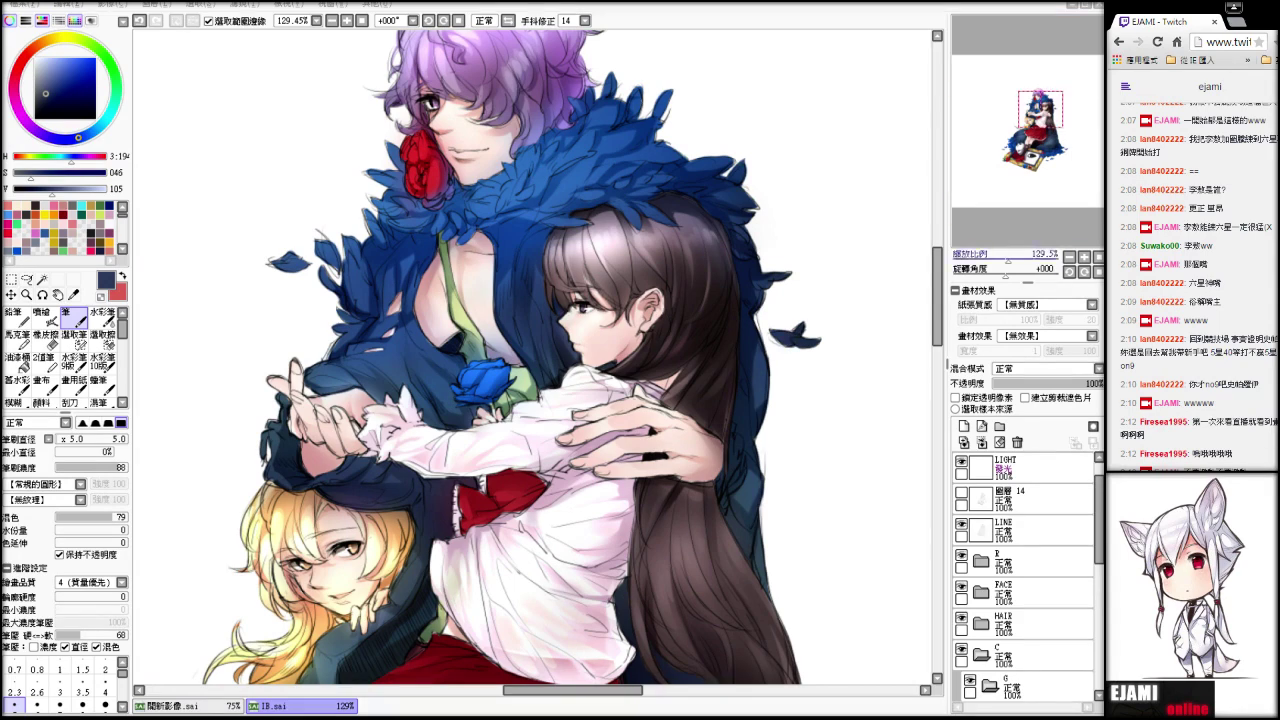
{"action": "left_click_drag", "start_coordinate": [1014, 262], "coordinate": [1014, 262]}
{"action": "left_click_drag", "start_coordinate": [1007, 200], "coordinate": [1011, 194]}
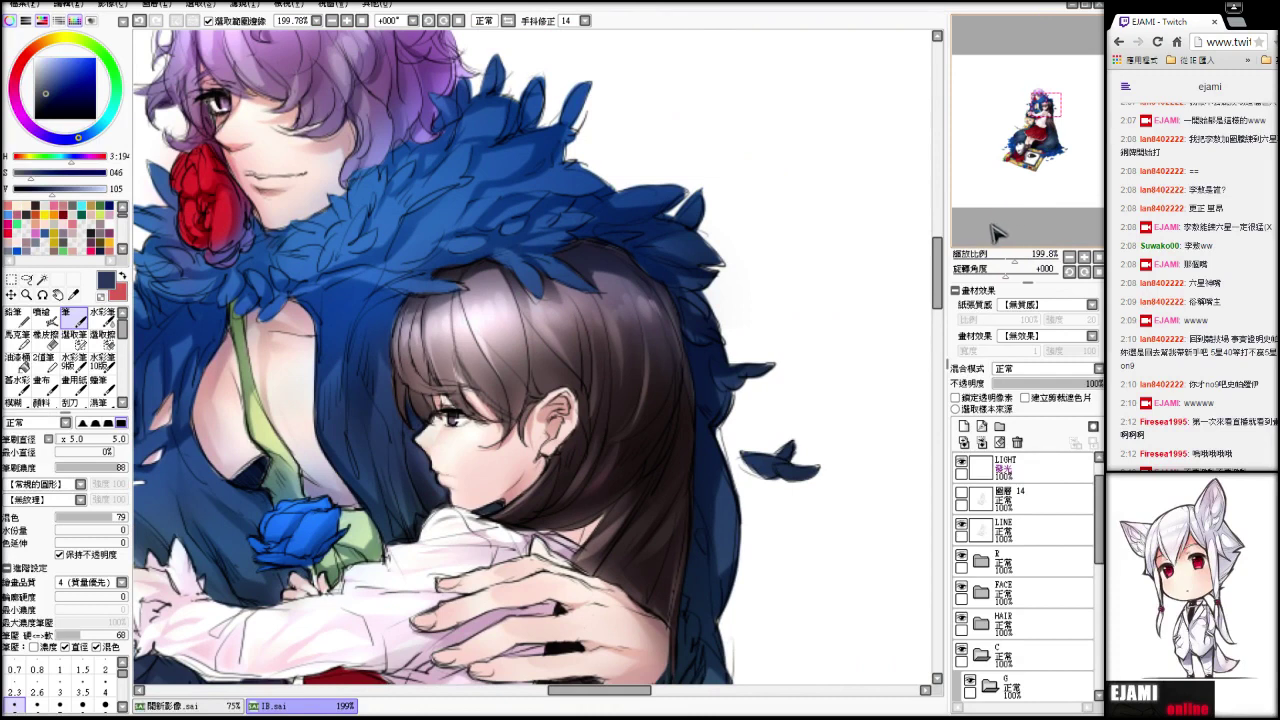
{"action": "left_click", "coordinate": [480, 215], "text": "alt"}
{"action": "left_click", "coordinate": [44, 313]}
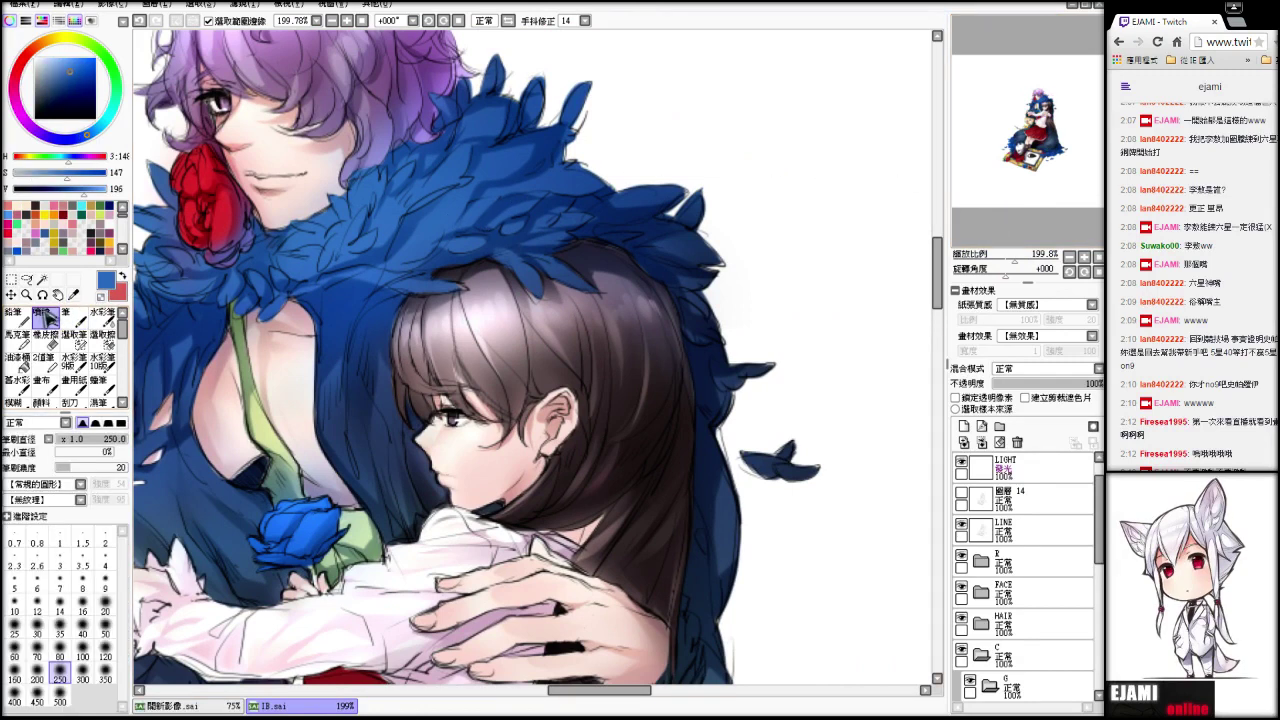
{"action": "left_click", "coordinate": [1030, 468]}
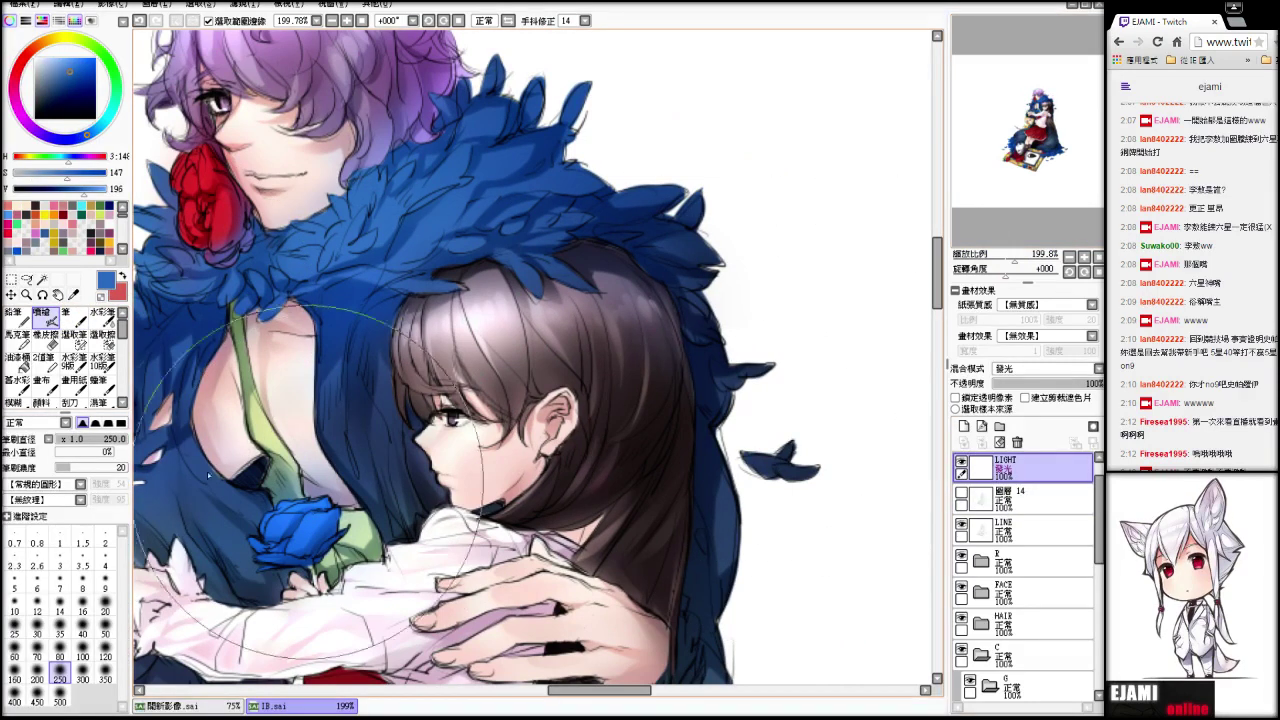
{"action": "left_click_drag", "start_coordinate": [106, 440], "coordinate": [87, 440]}
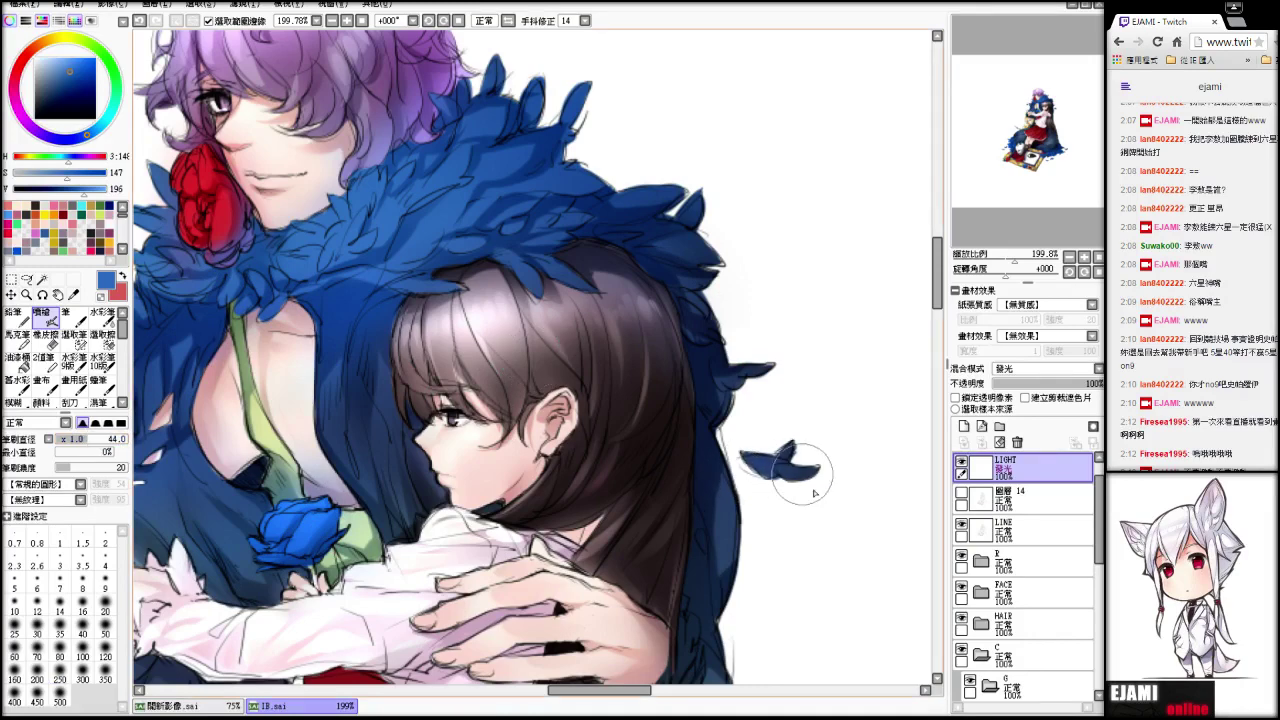
{"action": "left_click_drag", "start_coordinate": [802, 474], "coordinate": [800, 474]}
- Set the airbrush size to 77 for the loose feathers around the lower cloak
{"action": "left_click_drag", "start_coordinate": [1014, 258], "coordinate": [1000, 258]}
{"action": "left_click_drag", "start_coordinate": [1011, 178], "coordinate": [1006, 212]}
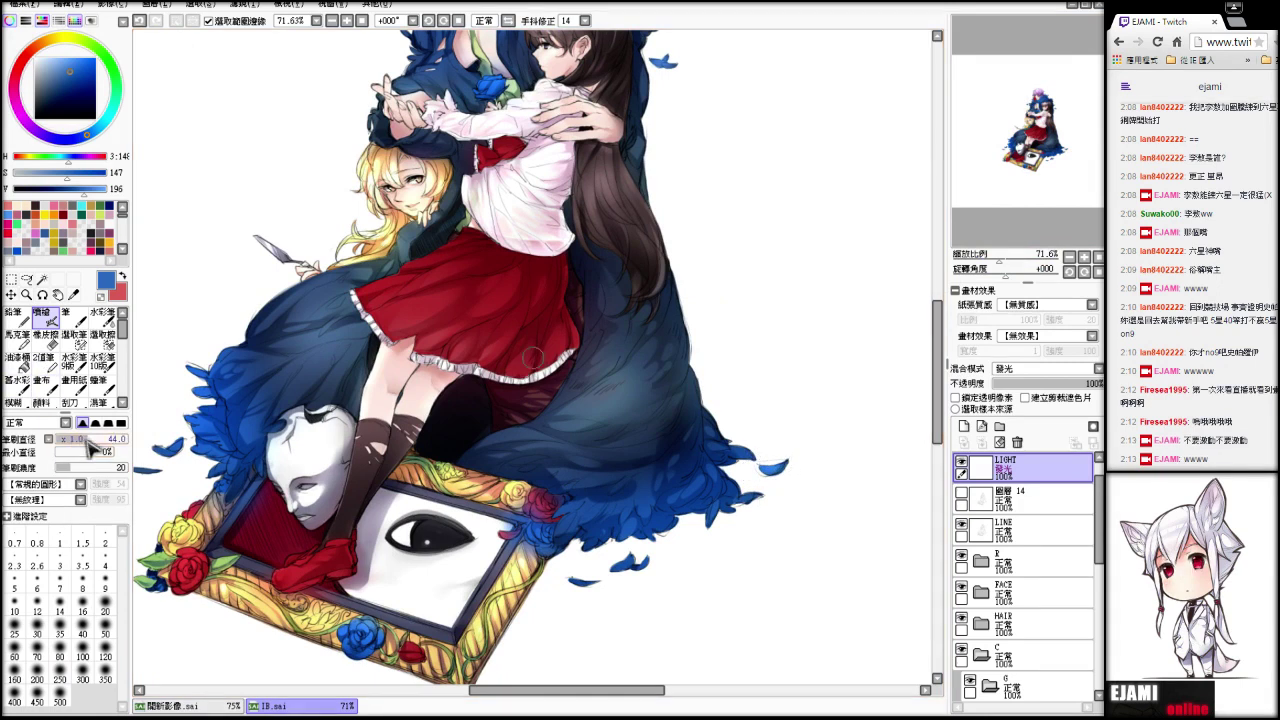
{"action": "left_click_drag", "start_coordinate": [95, 439], "coordinate": [125, 439]}
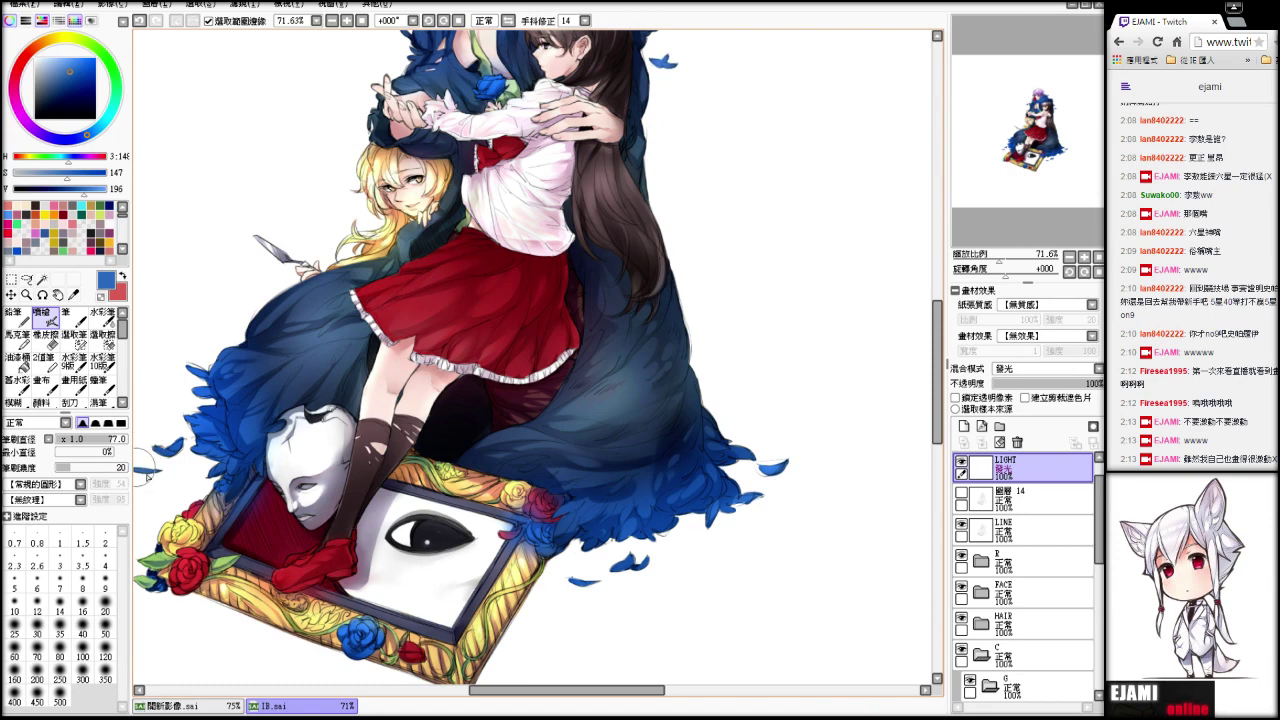
{"action": "left_click_drag", "start_coordinate": [1030, 150], "coordinate": [1041, 122]}
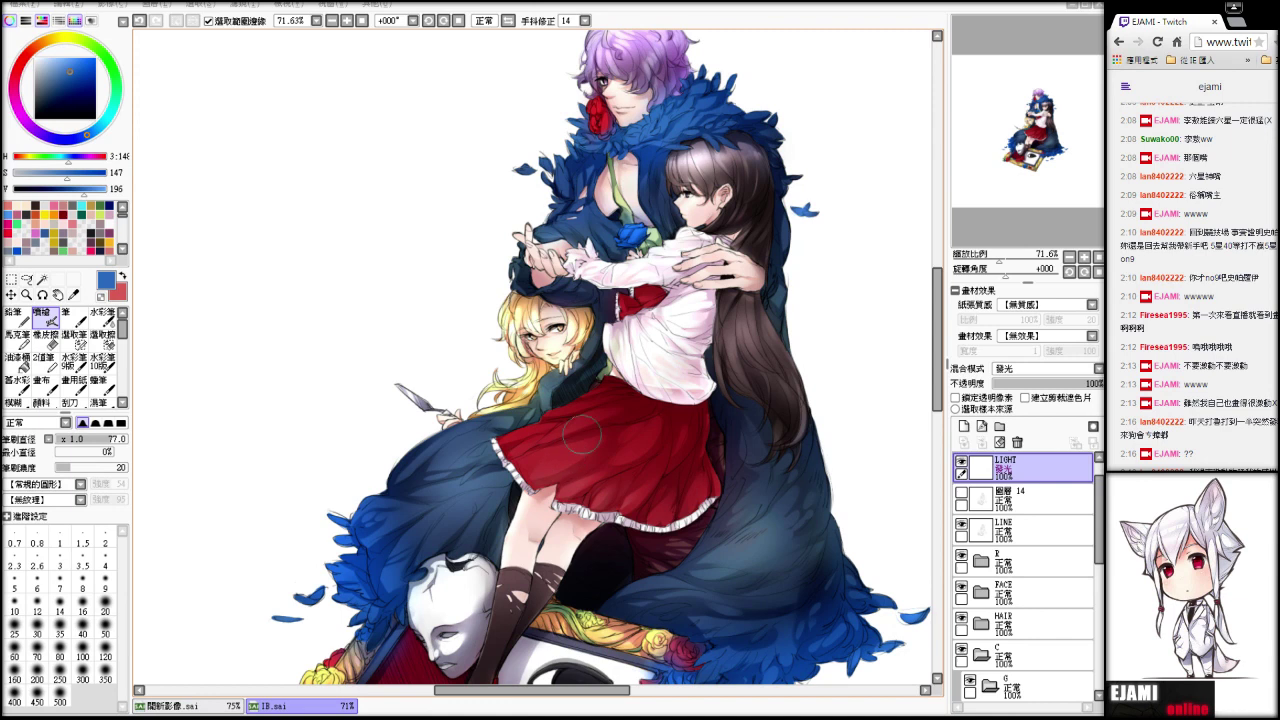
- Airbrush a red glow sampled from the skirt over the girl's skirt on the LIGHT layer at brush size 160
{"action": "left_click_drag", "start_coordinate": [583, 423], "coordinate": [575, 411]}
{"action": "key", "text": "alt"}
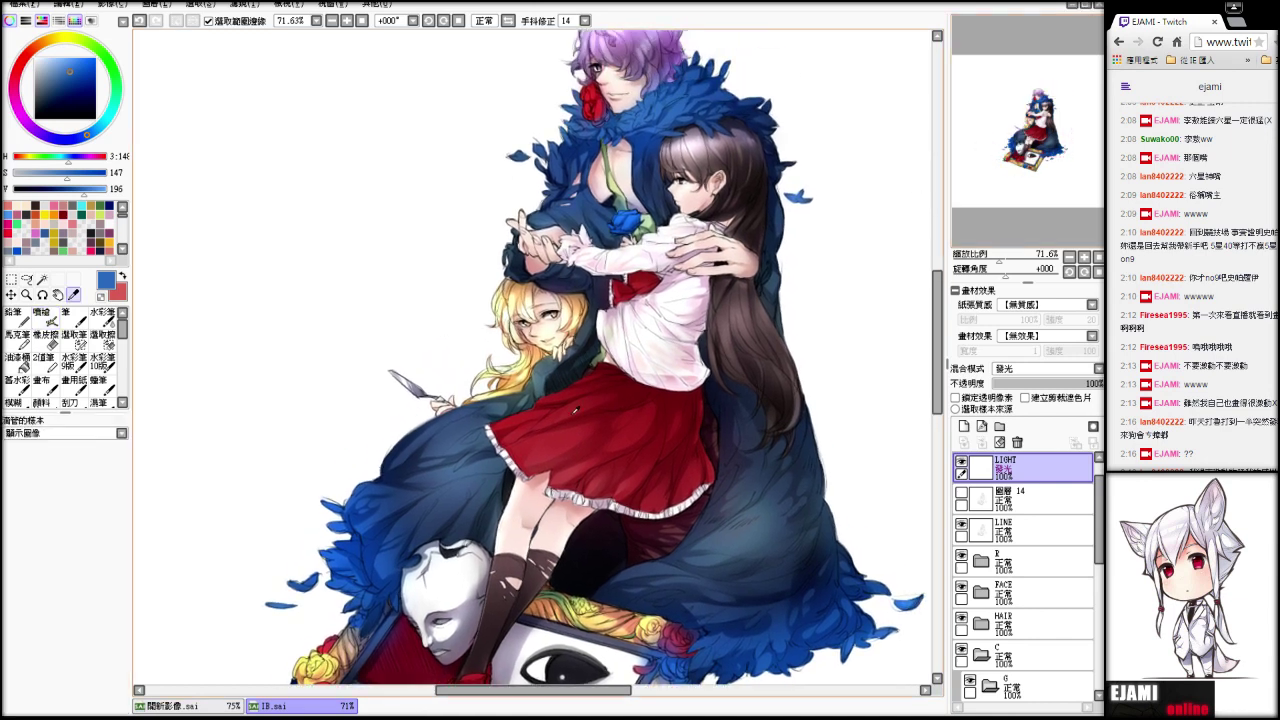
{"action": "left_click", "coordinate": [575, 410], "text": "alt"}
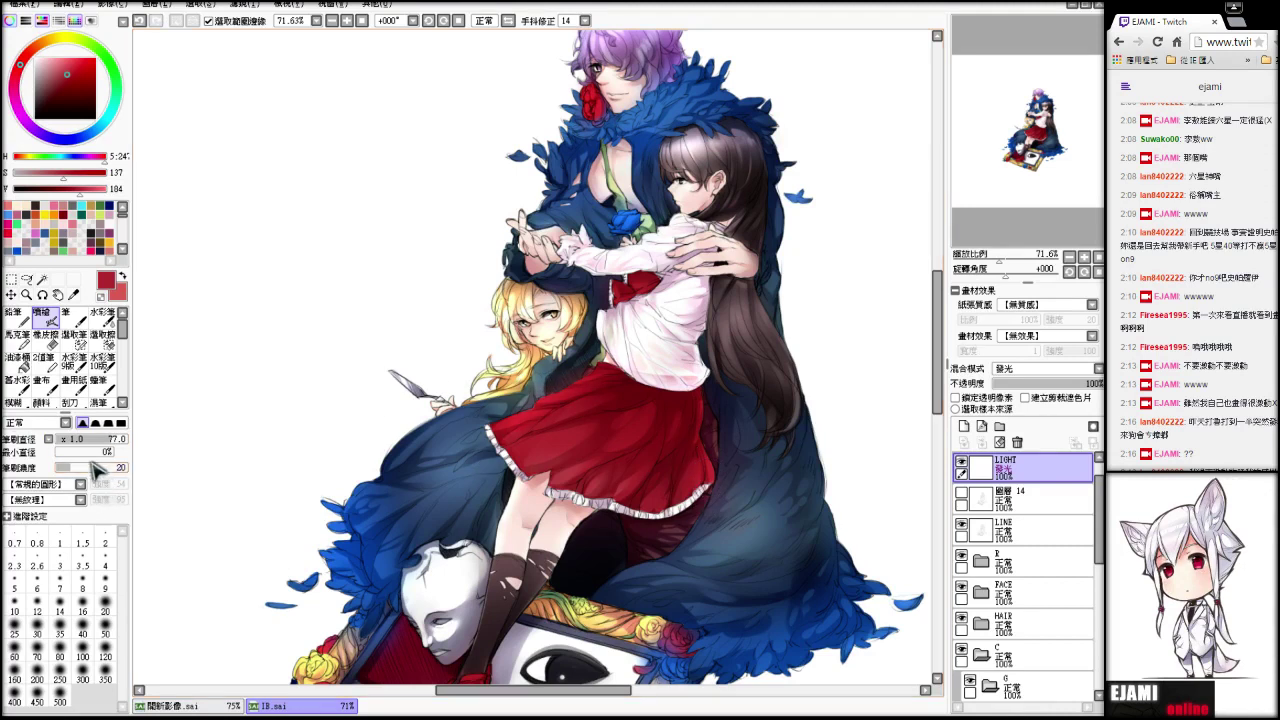
{"action": "left_click", "coordinate": [83, 679]}
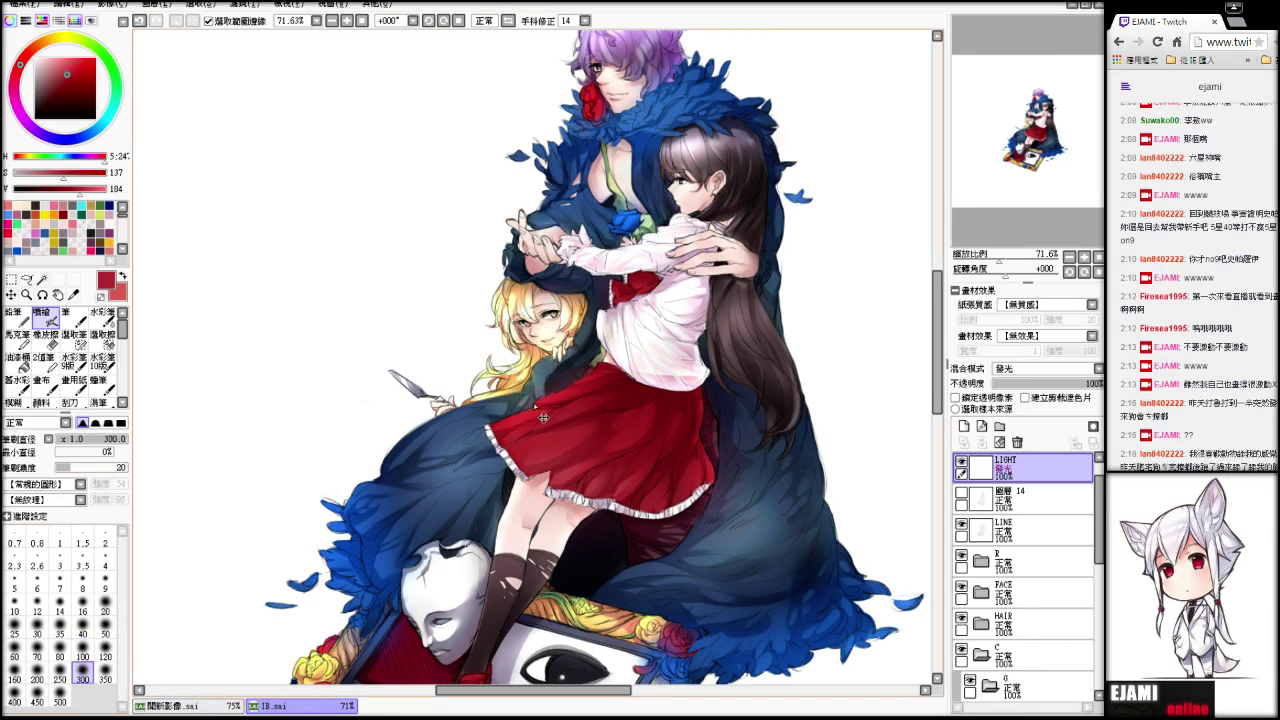
{"action": "left_click", "coordinate": [83, 657]}
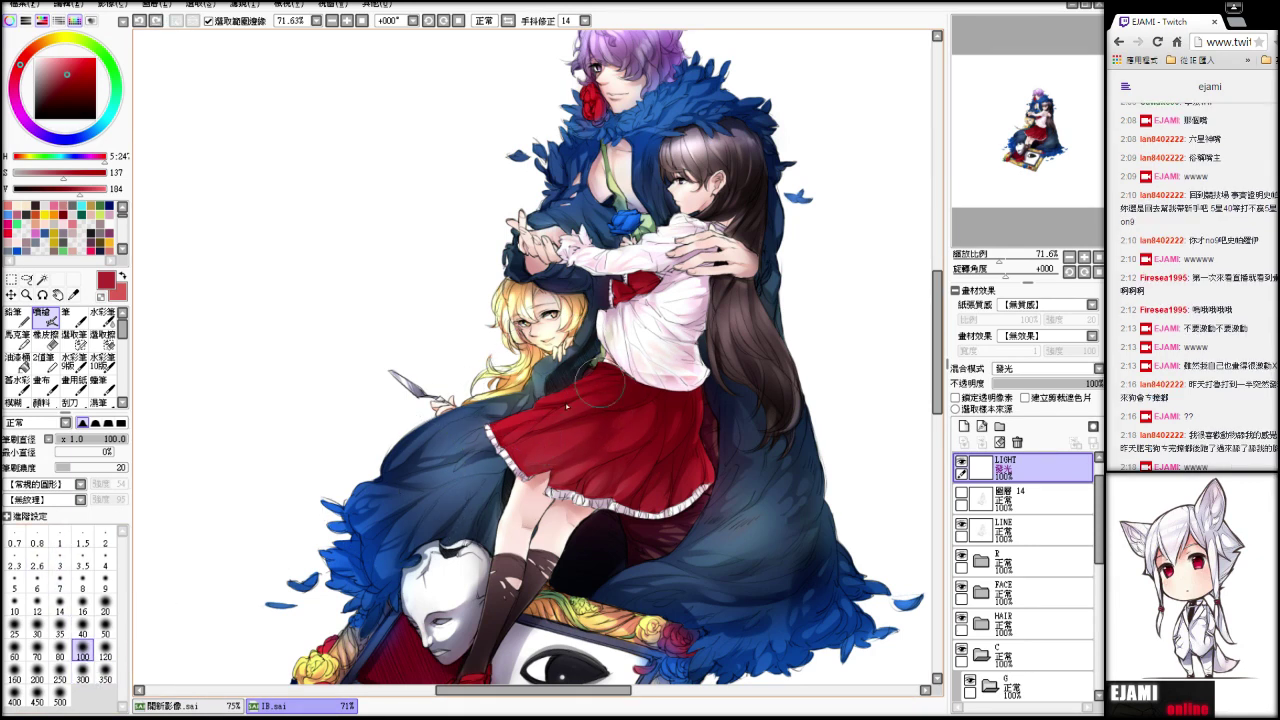
{"action": "left_click", "coordinate": [16, 673]}
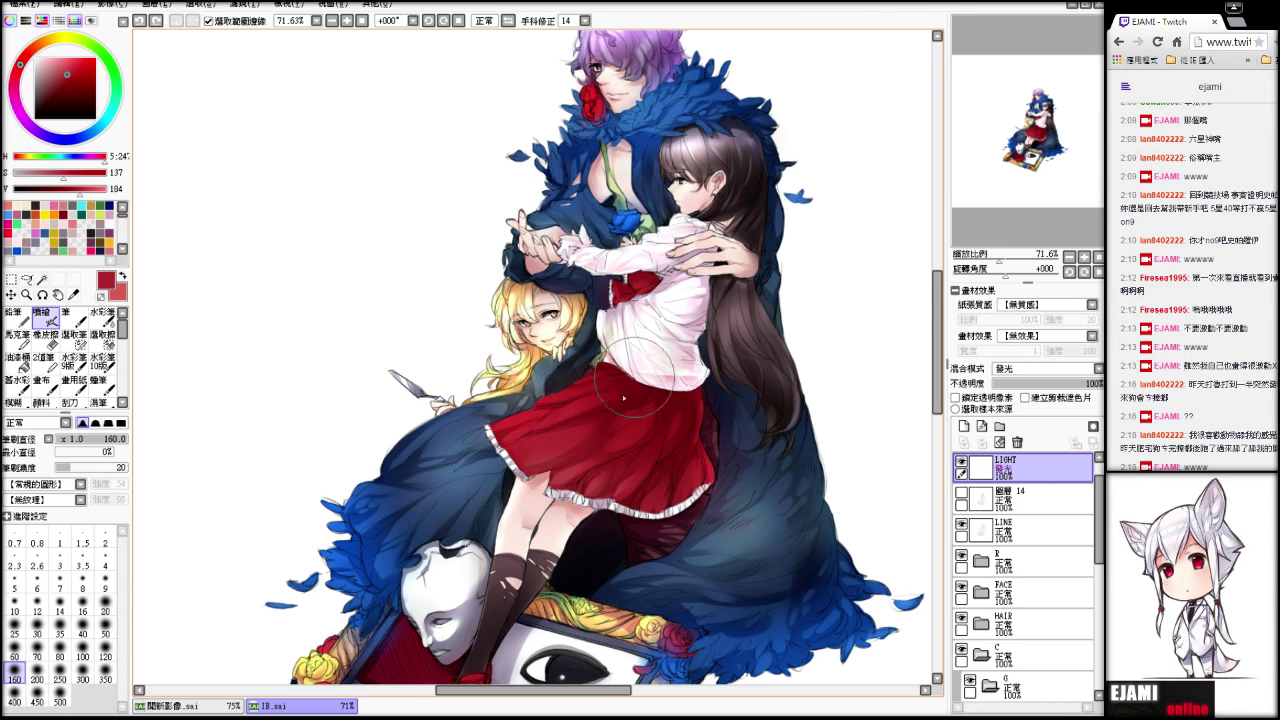
{"action": "left_click_drag", "start_coordinate": [503, 432], "coordinate": [628, 370]}
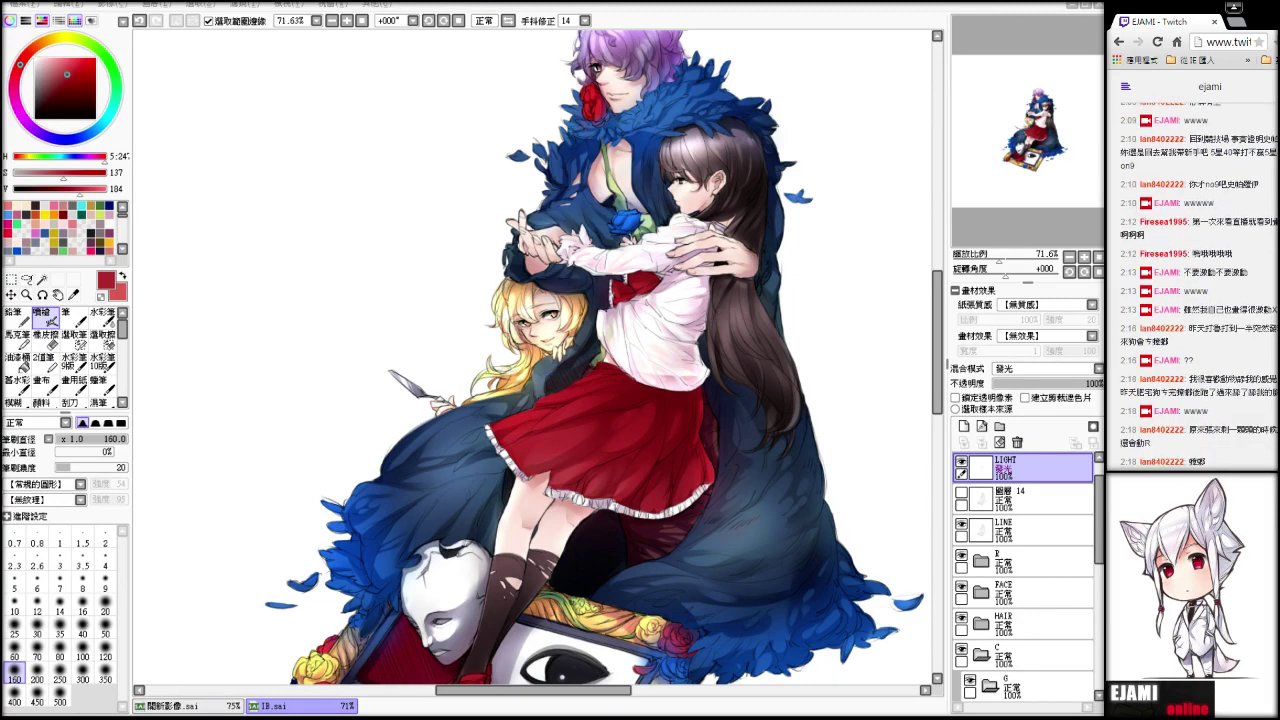
{"action": "left_click_drag", "start_coordinate": [999, 260], "coordinate": [992, 261]}
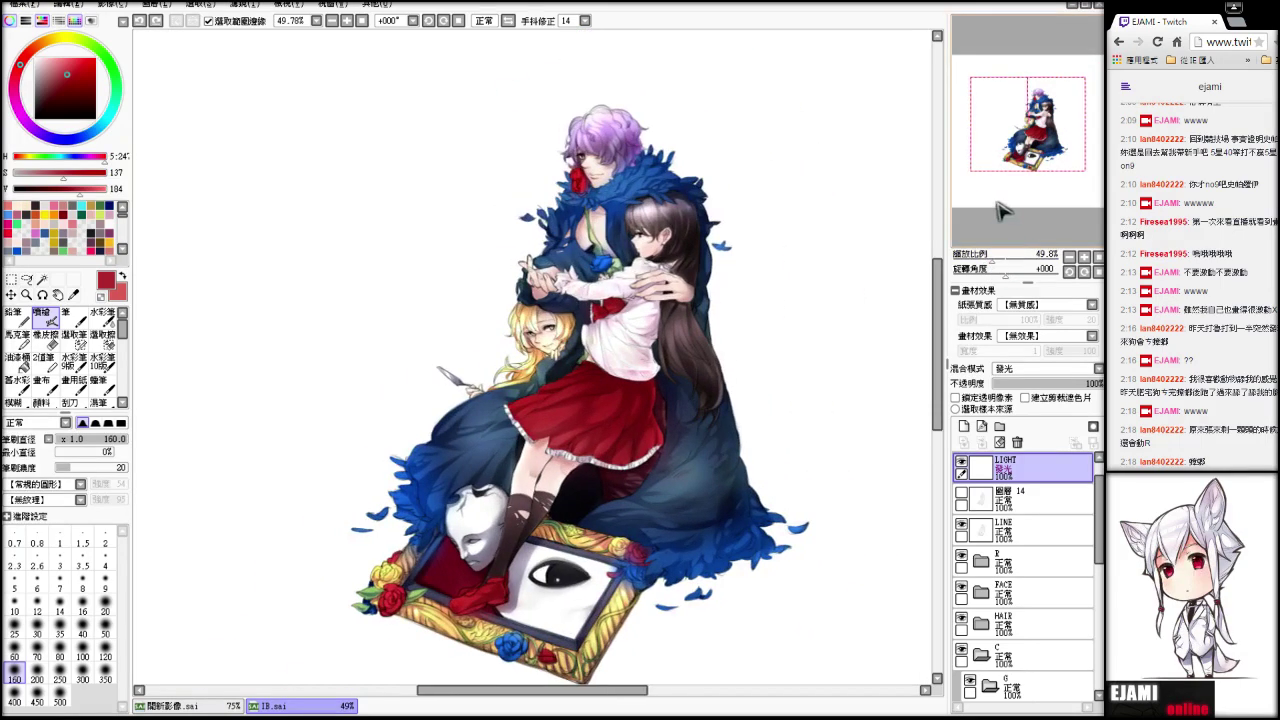
{"action": "left_click_drag", "start_coordinate": [997, 203], "coordinate": [998, 204]}
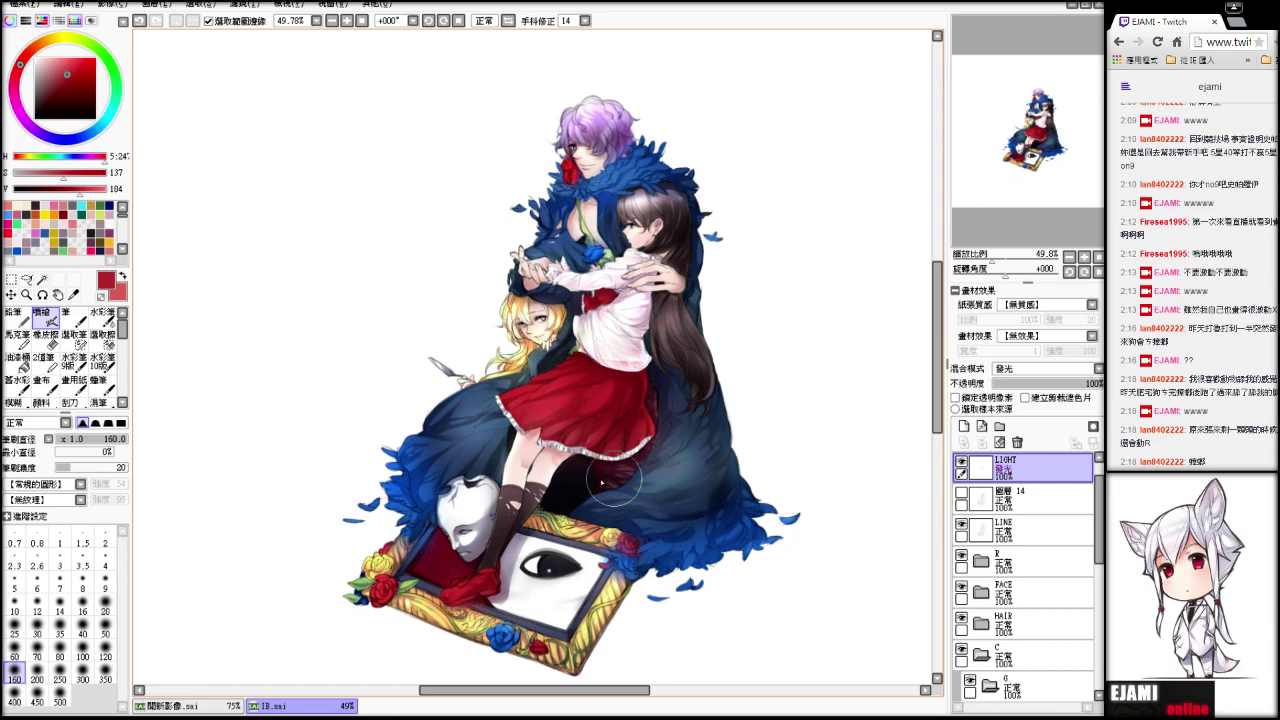
- Airbrush a glow in skin colour sampled from the leg over the girl's knees, with brush density 11
{"action": "left_click_drag", "start_coordinate": [994, 261], "coordinate": [1005, 262]}
{"action": "left_click_drag", "start_coordinate": [1013, 208], "coordinate": [1008, 226]}
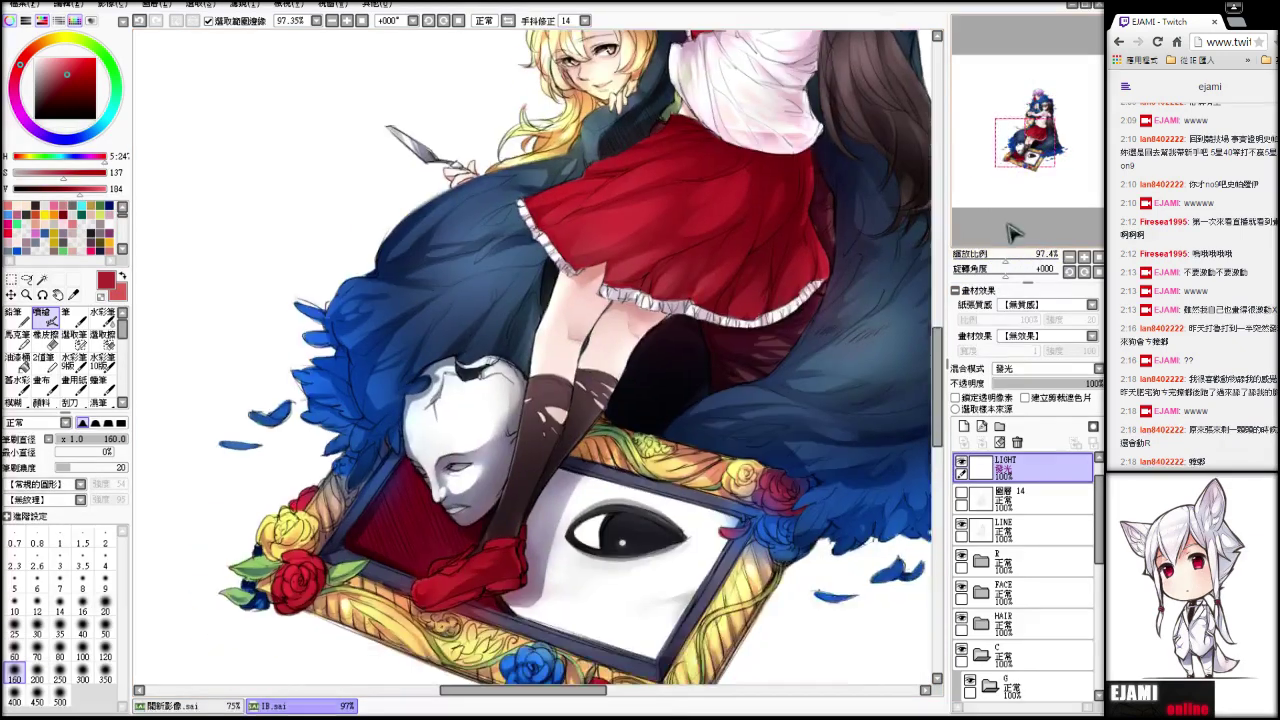
{"action": "left_click", "coordinate": [548, 355], "text": "alt"}
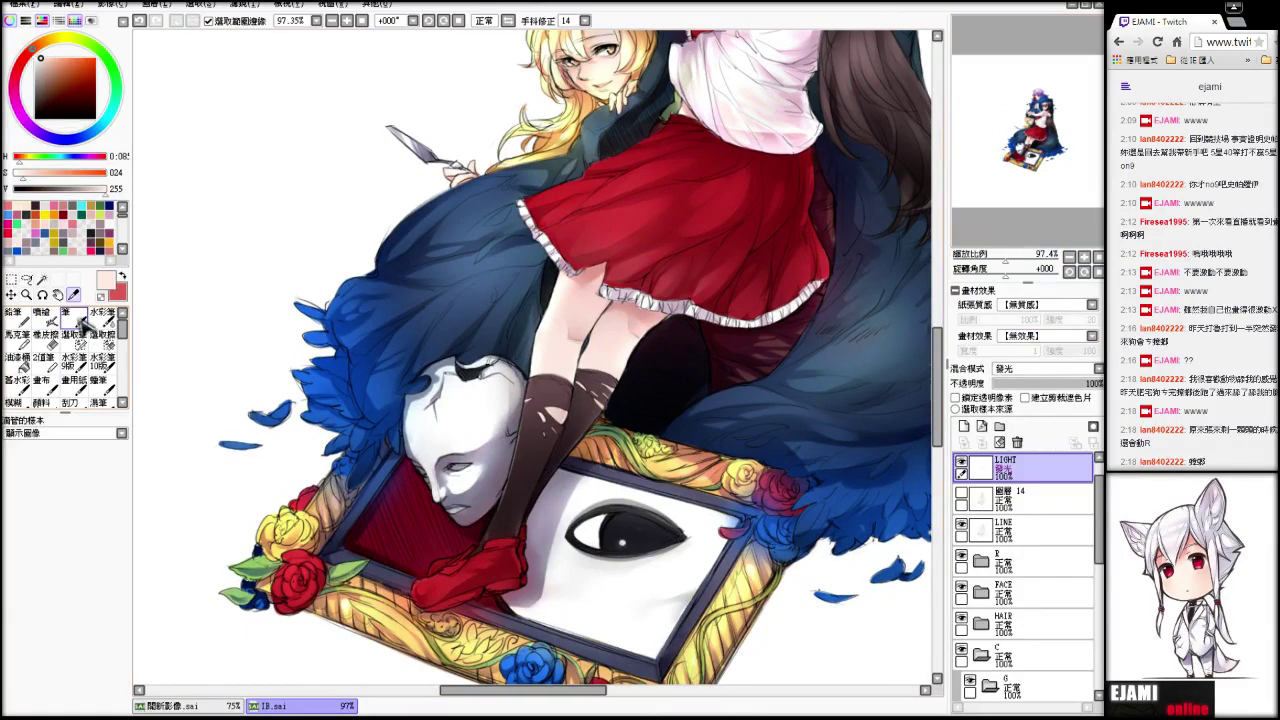
{"action": "left_click", "coordinate": [41, 316]}
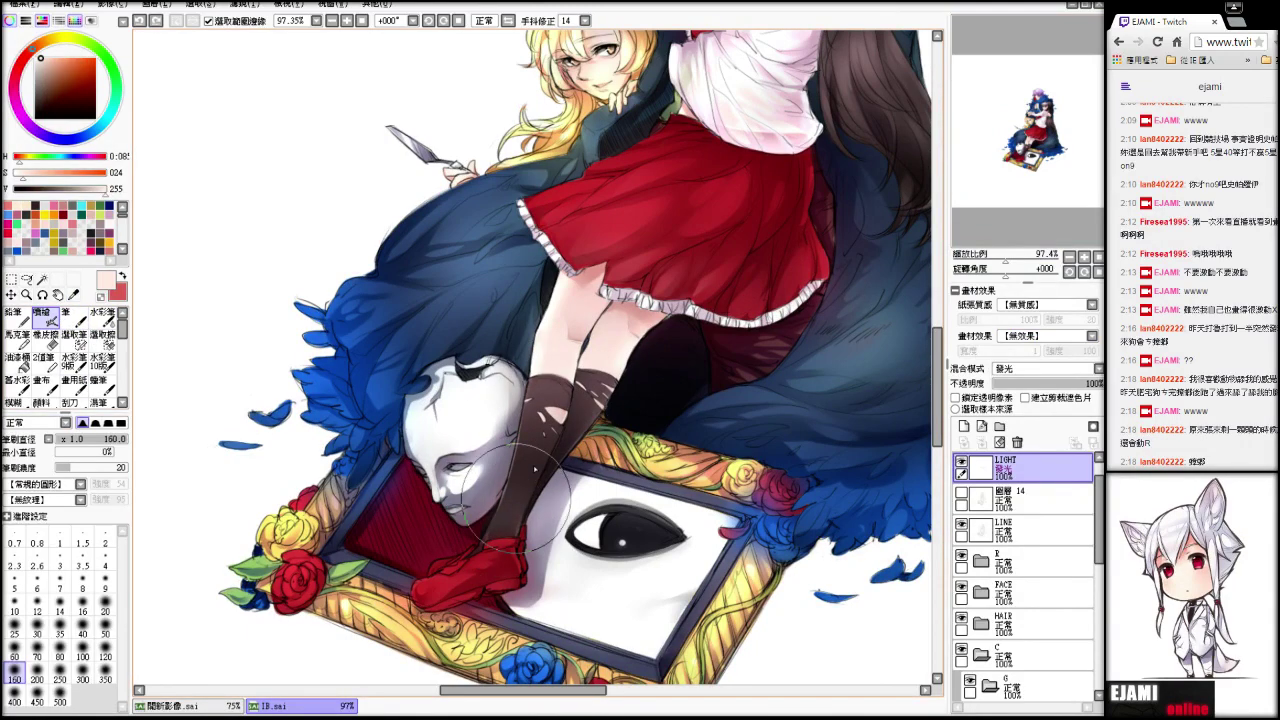
{"action": "mouse_move", "coordinate": [1005, 272]}
{"action": "left_mouse_down"}
{"action": "mouse_move", "coordinate": [1030, 272]}
{"action": "mouse_move", "coordinate": [992, 259]}
{"action": "left_mouse_up"}
{"action": "left_click", "coordinate": [1098, 259]}
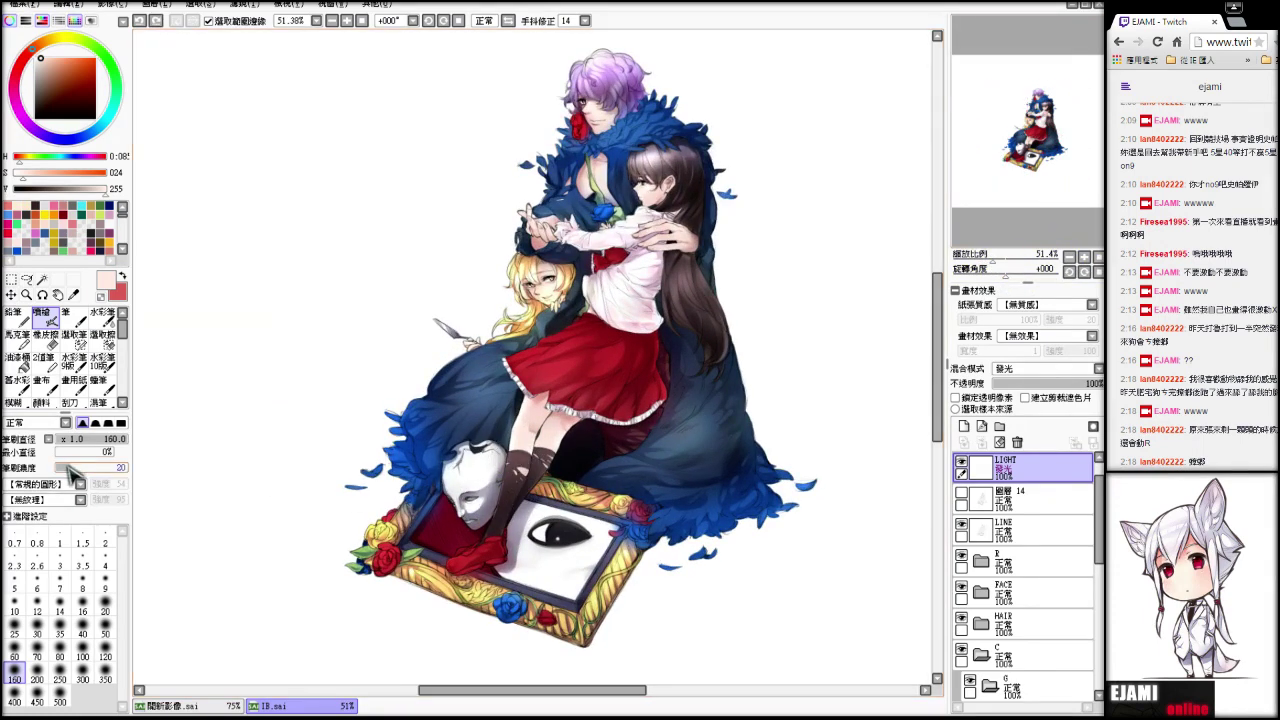
{"action": "left_click_drag", "start_coordinate": [75, 476], "coordinate": [66, 476]}
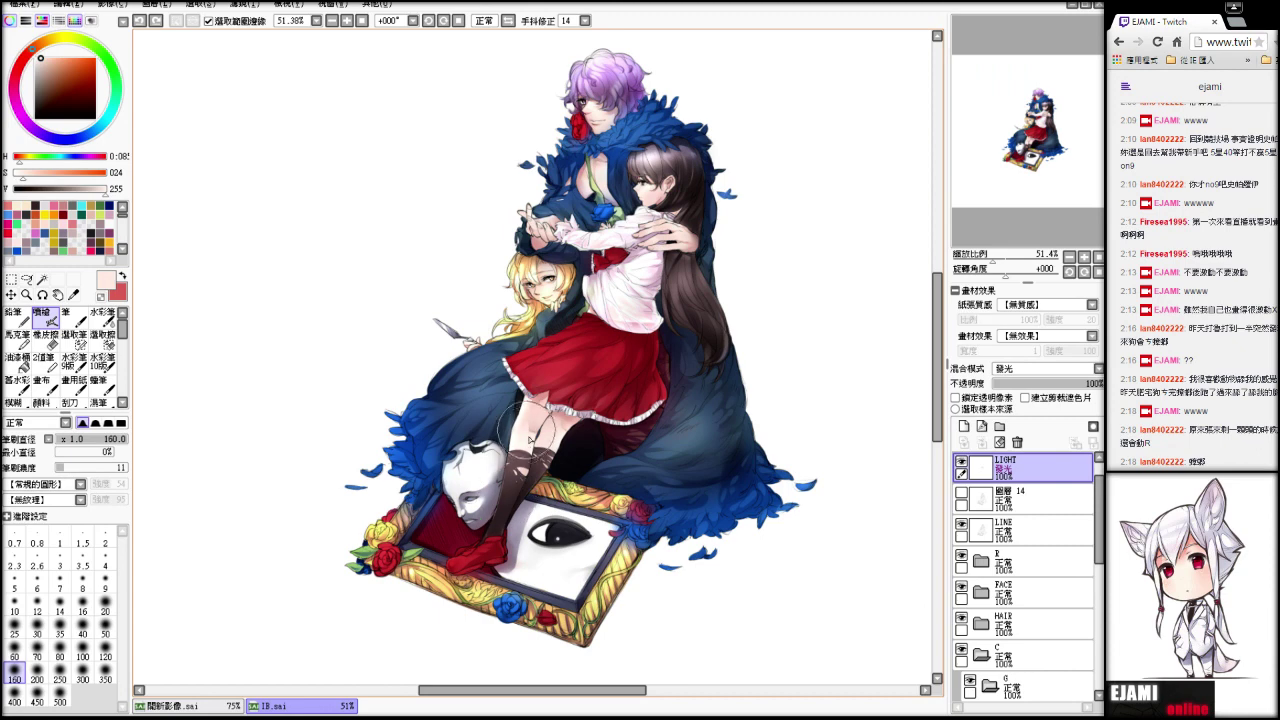
{"action": "key", "text": "ctrl+z"}
{"action": "left_click_drag", "start_coordinate": [509, 473], "coordinate": [517, 440]}
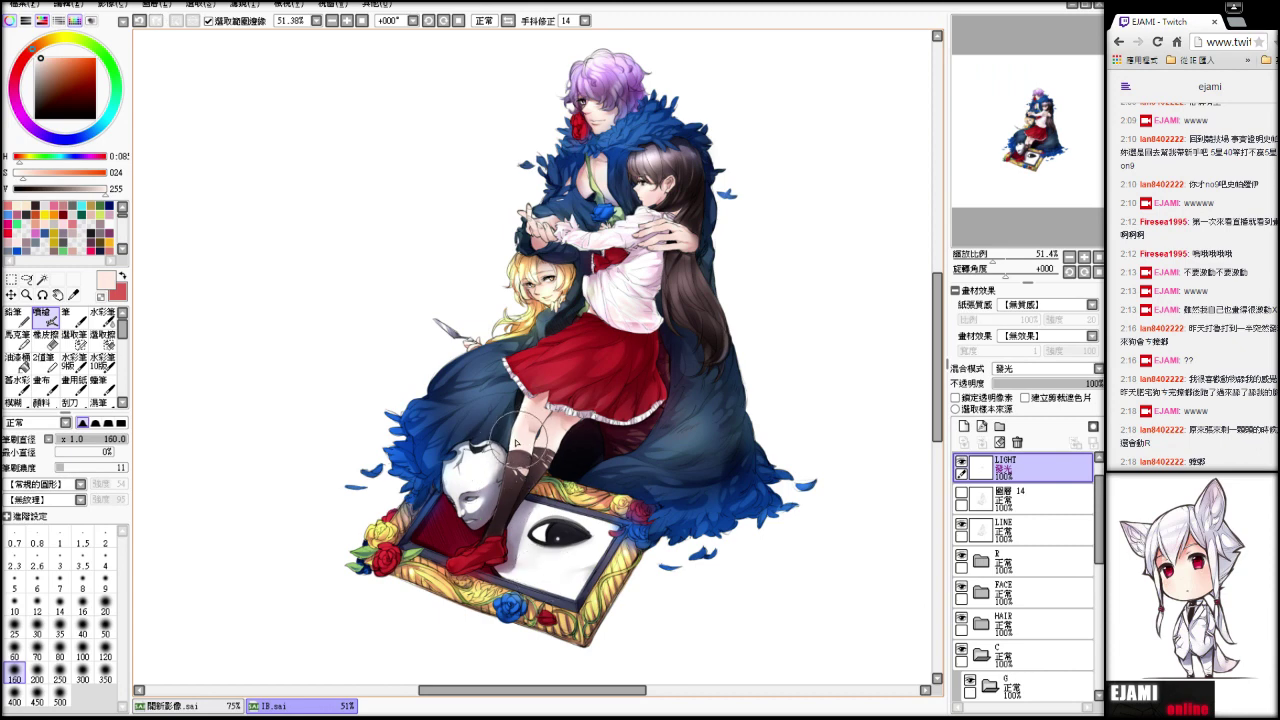
- Airbrush a white glow over the hands and sleeve cuff on the LIGHT layer at brush size 100
{"action": "left_click", "coordinate": [35, 58]}
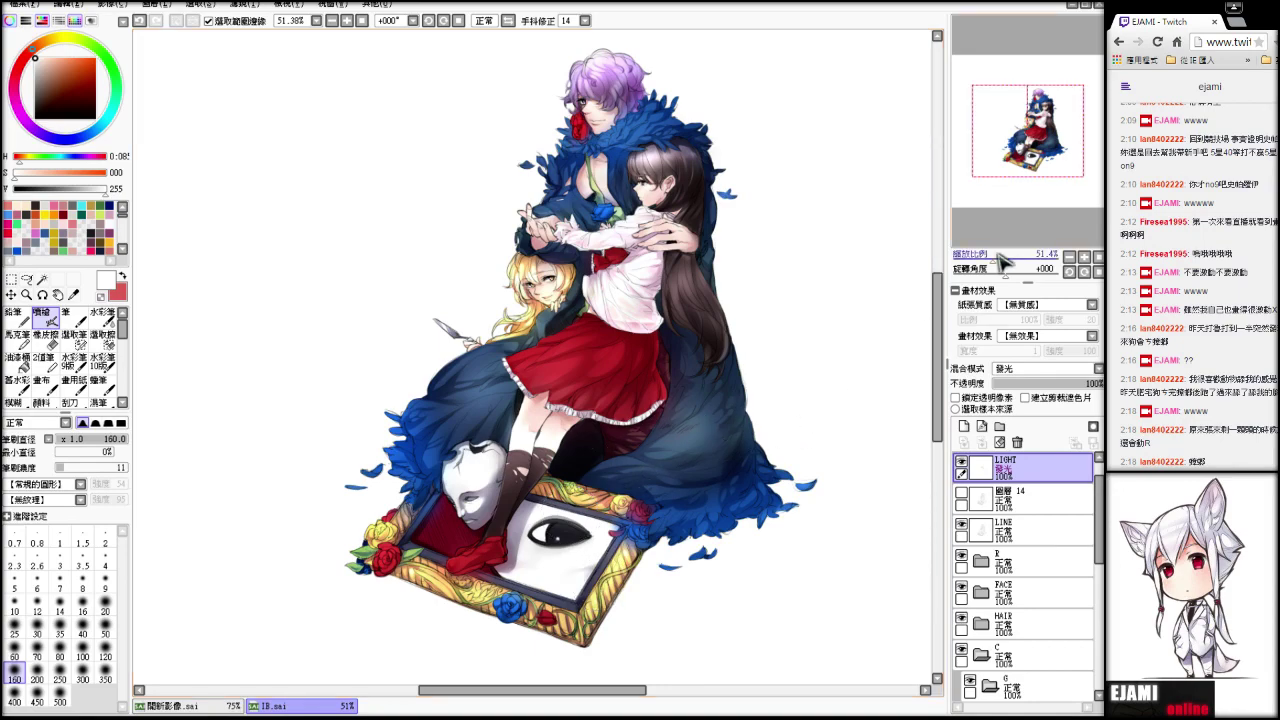
{"action": "left_click_drag", "start_coordinate": [980, 258], "coordinate": [986, 258]}
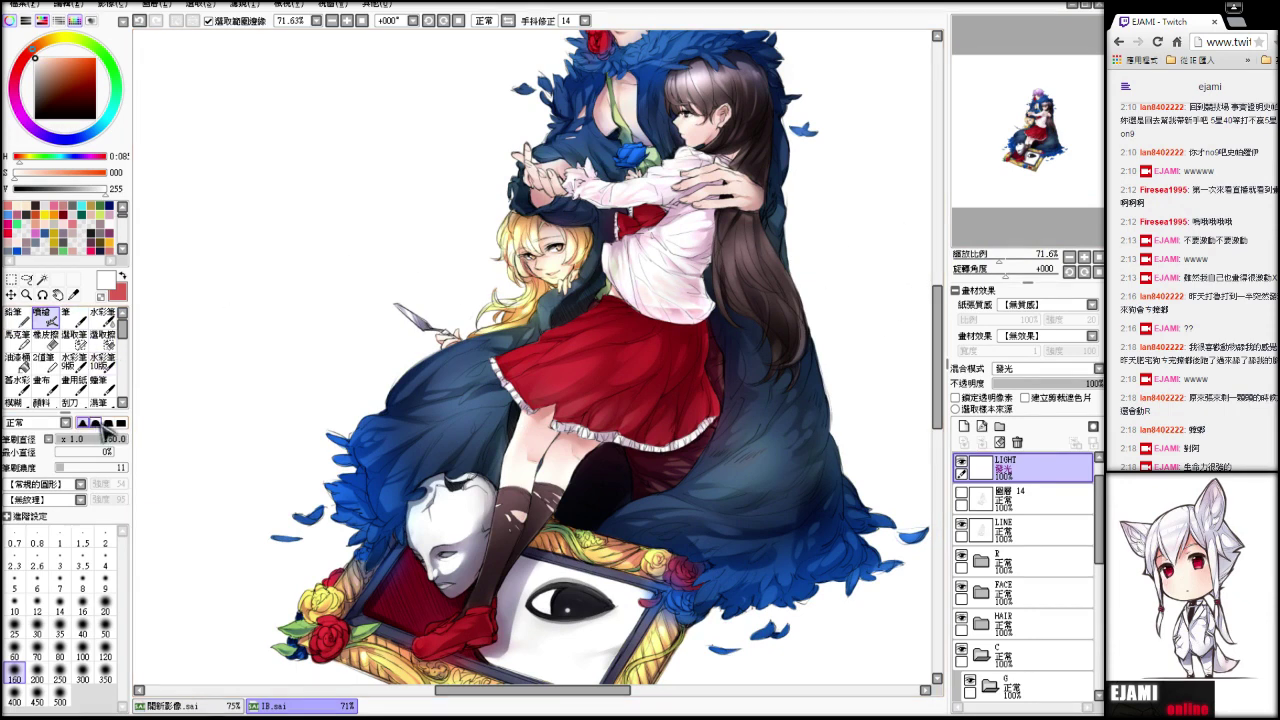
{"action": "left_click_drag", "start_coordinate": [102, 440], "coordinate": [96, 441]}
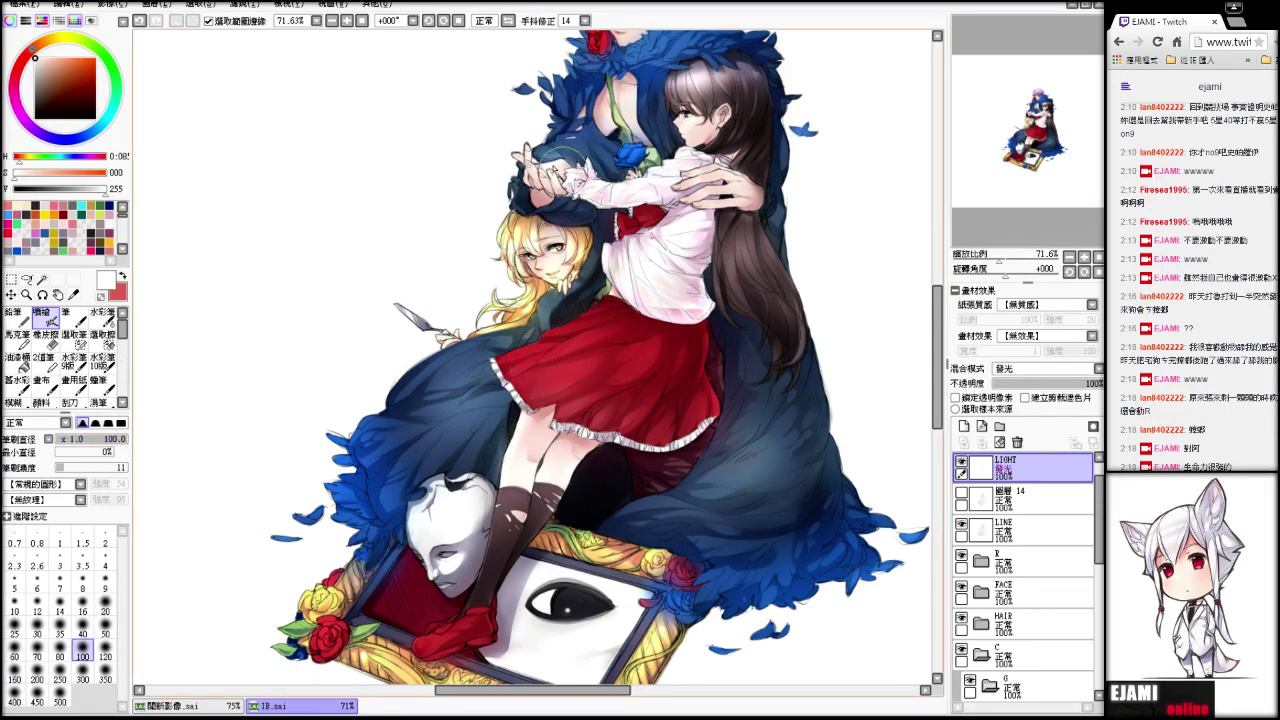
{"action": "left_click_drag", "start_coordinate": [546, 194], "coordinate": [550, 208]}
{"action": "scroll", "coordinate": [572, 297], "scroll_direction": "up", "scroll_amount": 3}
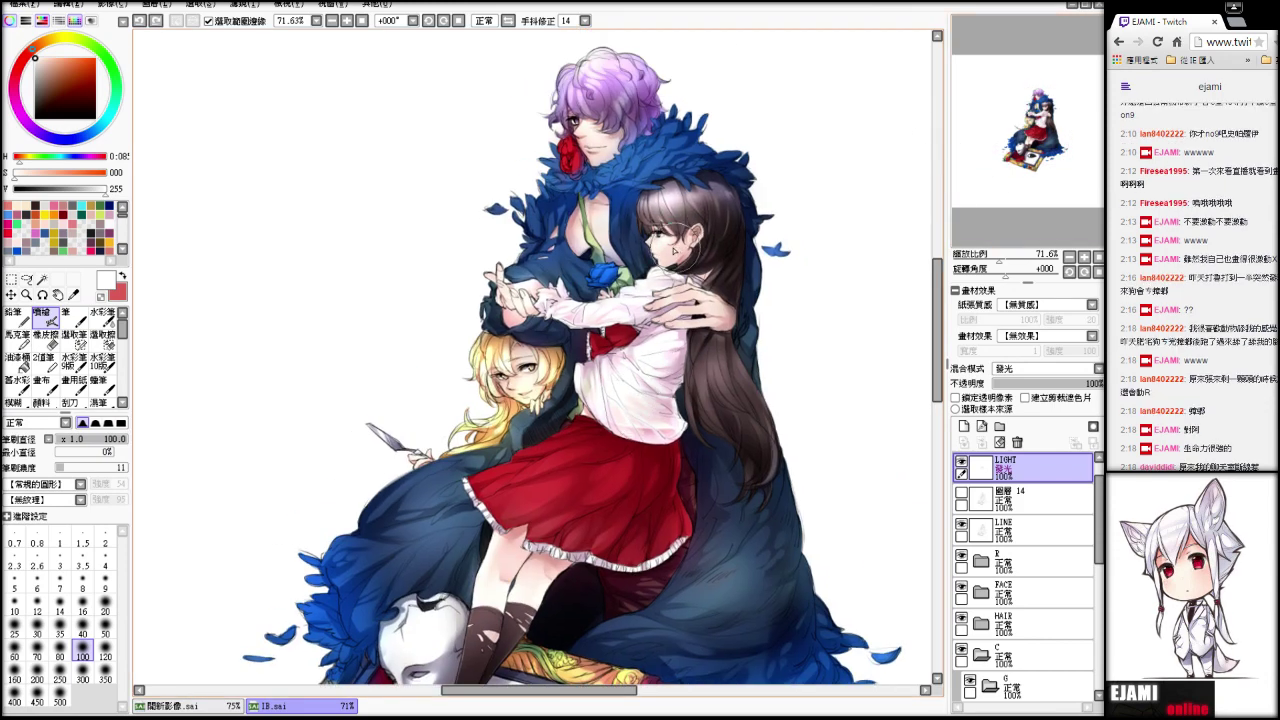
- Try to airbrush a grey-blue glow sampled from the cloak over the cloak folds below the long brown hair
{"action": "left_click_drag", "start_coordinate": [1031, 119], "coordinate": [1019, 118]}
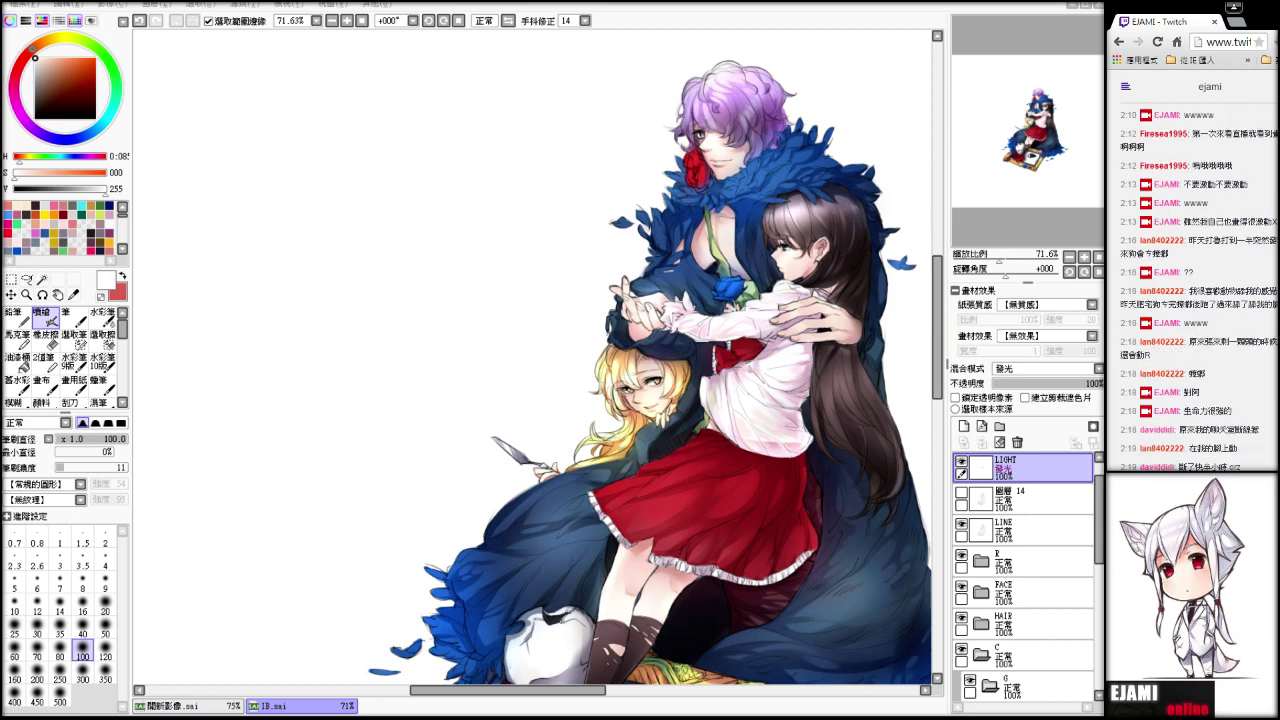
{"action": "left_click_drag", "start_coordinate": [1015, 171], "coordinate": [1024, 175]}
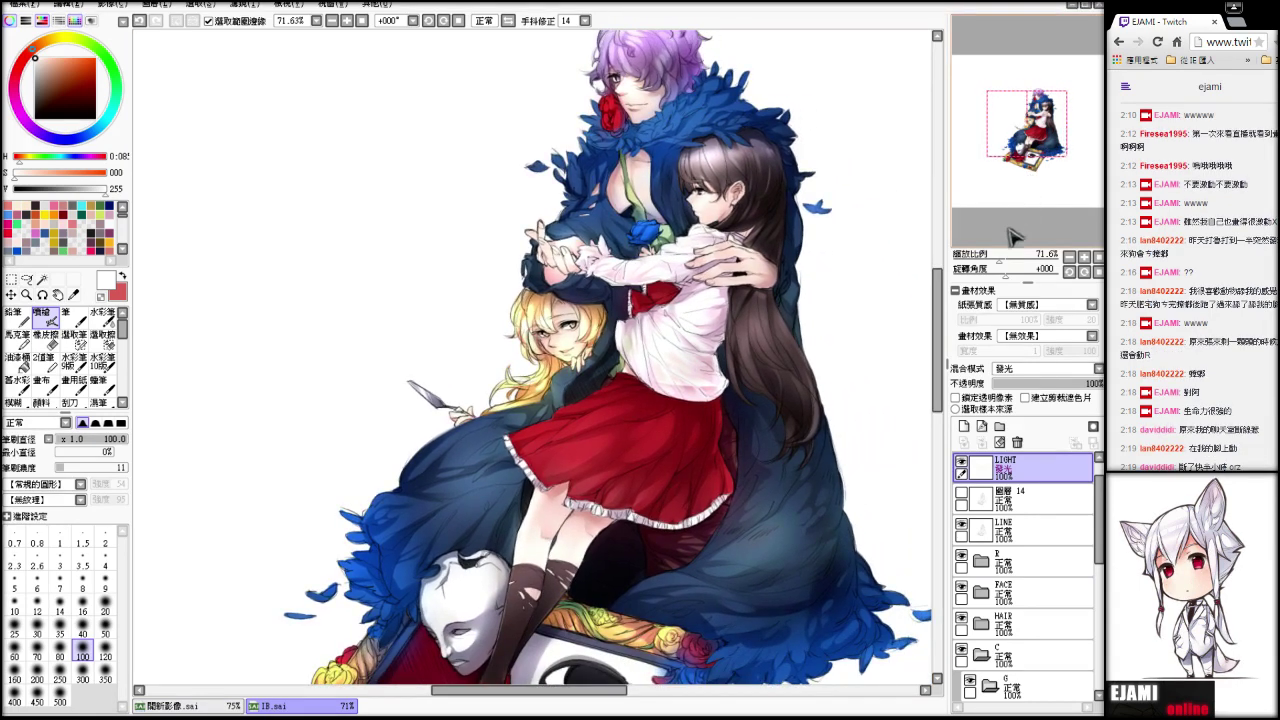
{"action": "left_click", "coordinate": [761, 555], "text": "alt"}
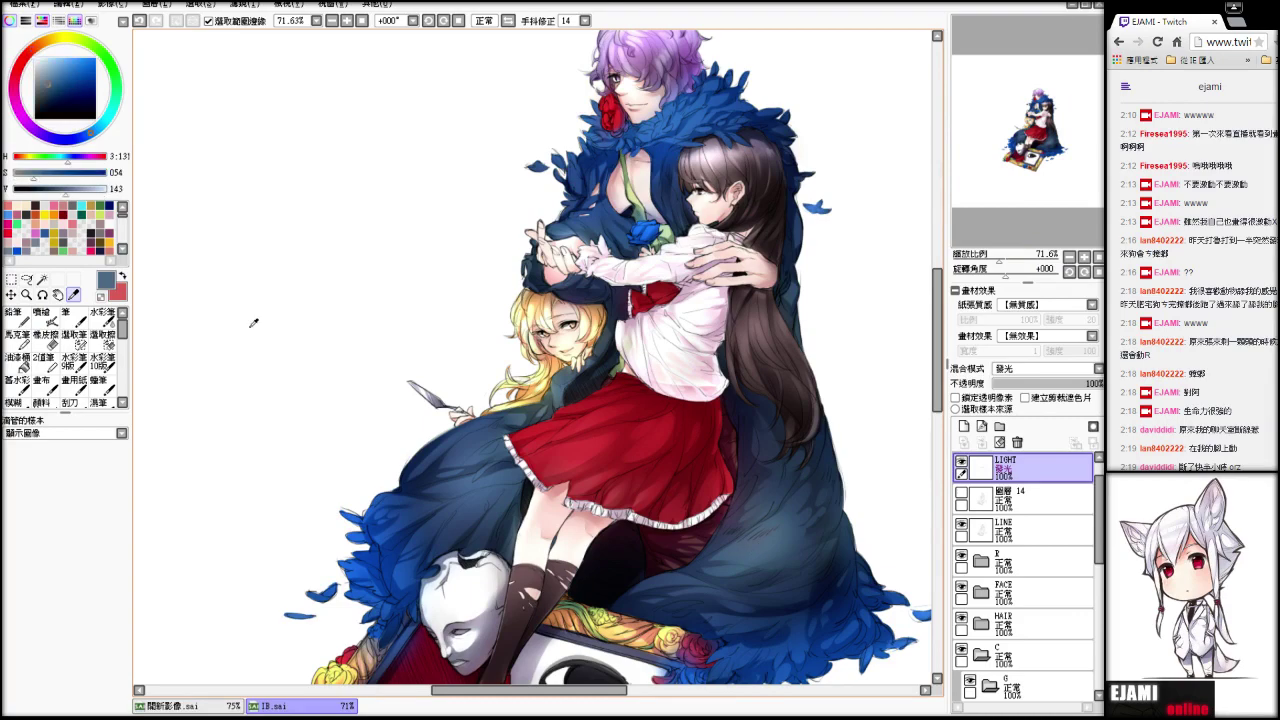
{"action": "left_click", "coordinate": [46, 319]}
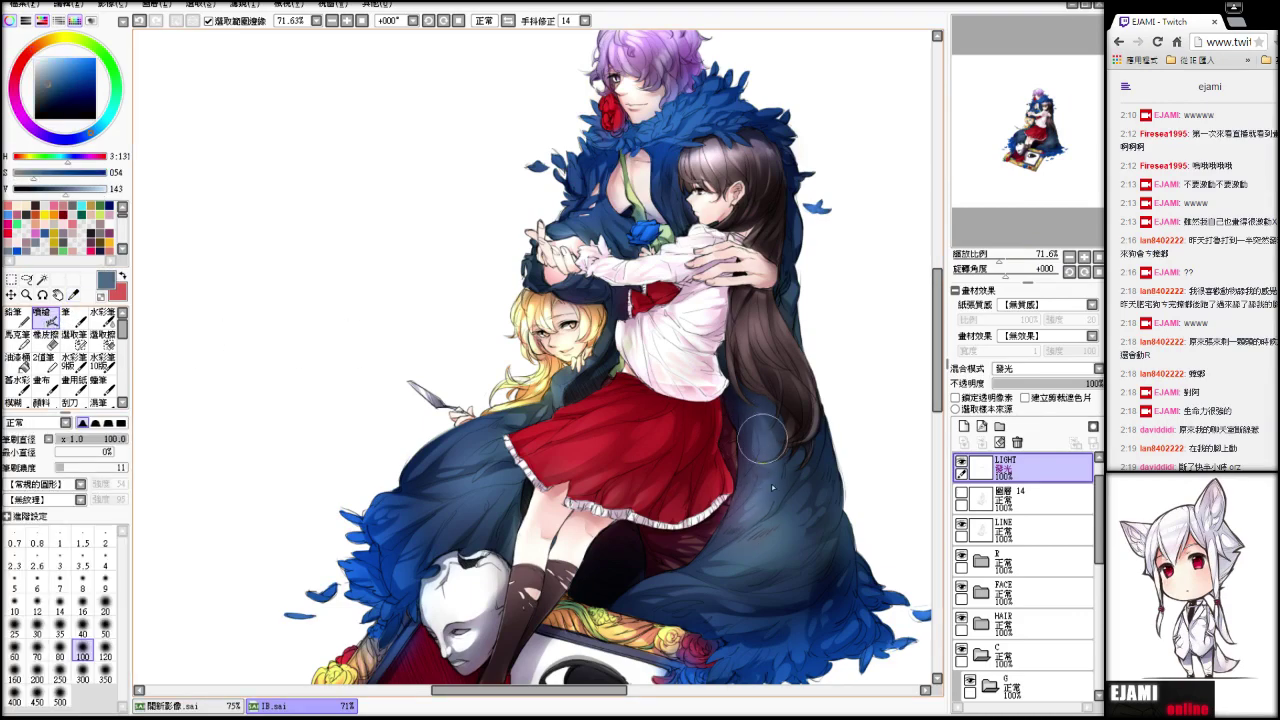
{"action": "left_click_drag", "start_coordinate": [1012, 257], "coordinate": [997, 254]}
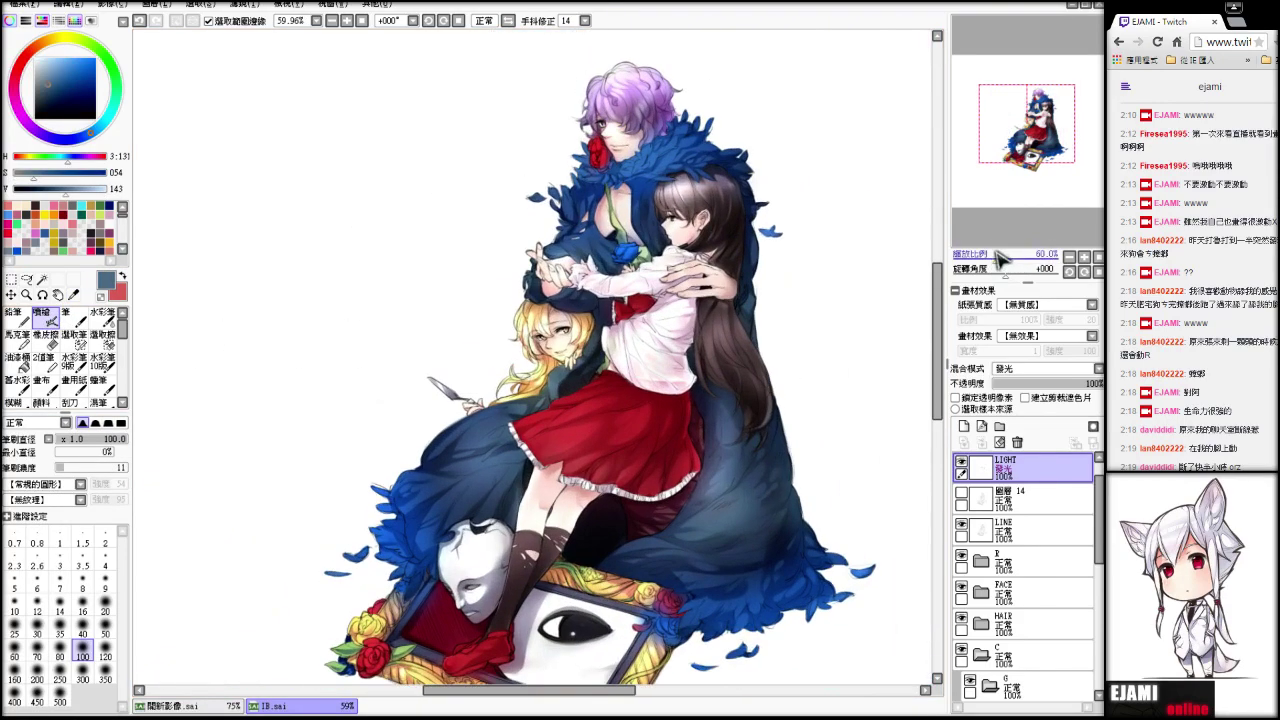
{"action": "key", "text": "ctrl+z"}
{"action": "mouse_move", "coordinate": [710, 500]}
{"action": "left_mouse_down"}
{"action": "mouse_move", "coordinate": [695, 500]}
{"action": "mouse_move", "coordinate": [752, 461]}
{"action": "mouse_move", "coordinate": [771, 487]}
{"action": "left_mouse_up"}
{"action": "key", "text": "ctrl+z"}
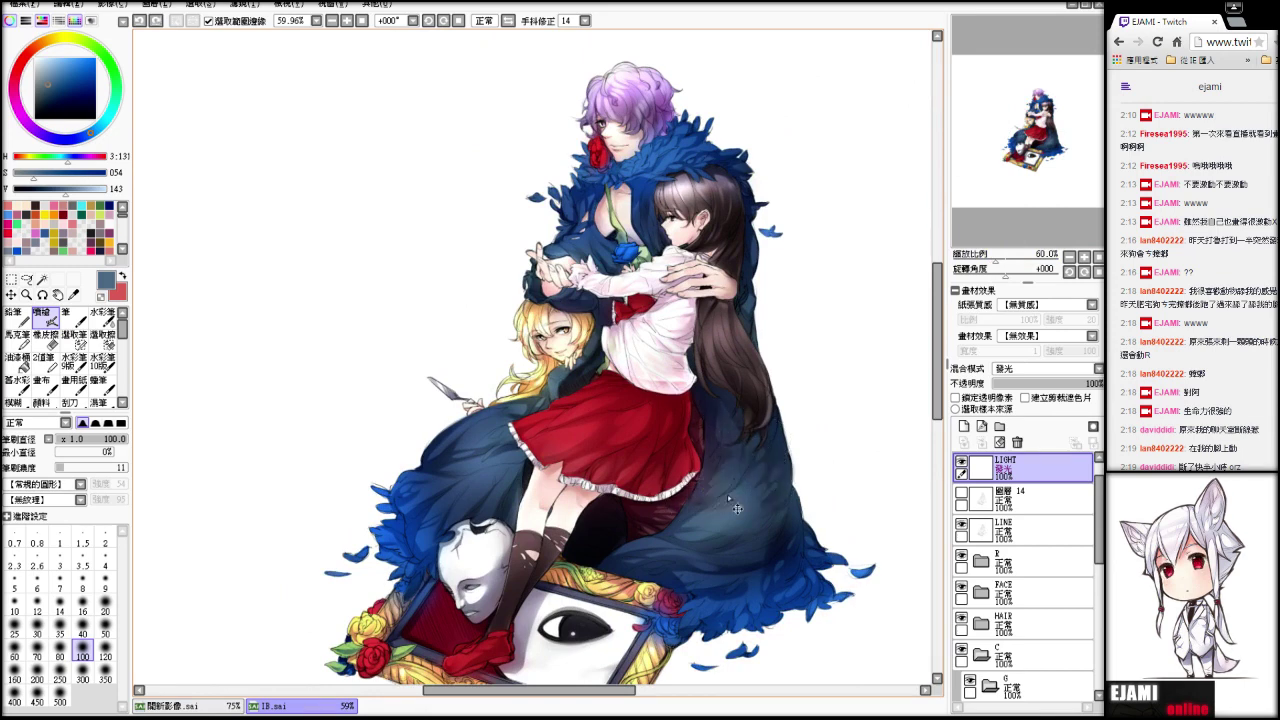
- Try to airbrush a white glow sampled from the mask over the mask's forehead on the LIGHT layer
{"action": "left_click_drag", "start_coordinate": [1011, 178], "coordinate": [1035, 262]}
{"action": "left_click", "coordinate": [683, 452], "text": "alt"}
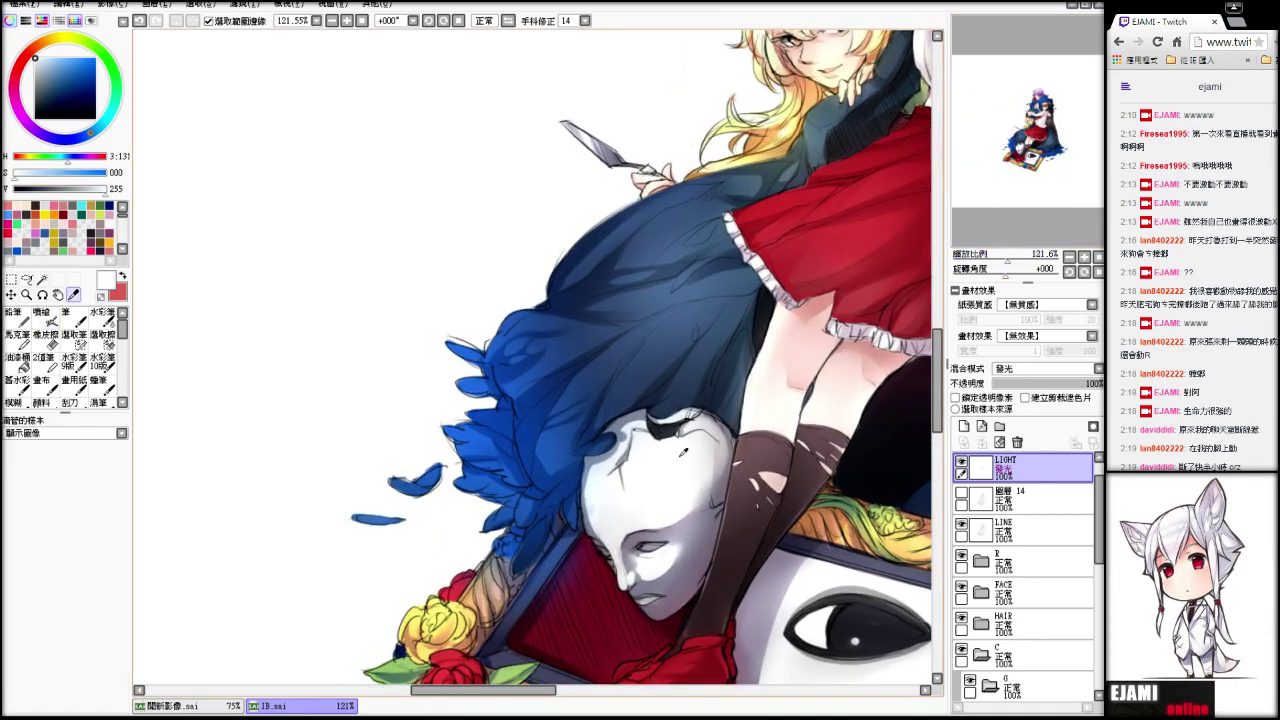
{"action": "left_click", "coordinate": [47, 318]}
{"action": "mouse_move", "coordinate": [644, 441]}
{"action": "left_mouse_down"}
{"action": "mouse_move", "coordinate": [644, 424]}
{"action": "mouse_move", "coordinate": [710, 422]}
{"action": "mouse_move", "coordinate": [720, 440]}
{"action": "left_mouse_up"}
{"action": "left_click_drag", "start_coordinate": [1018, 257], "coordinate": [988, 260]}
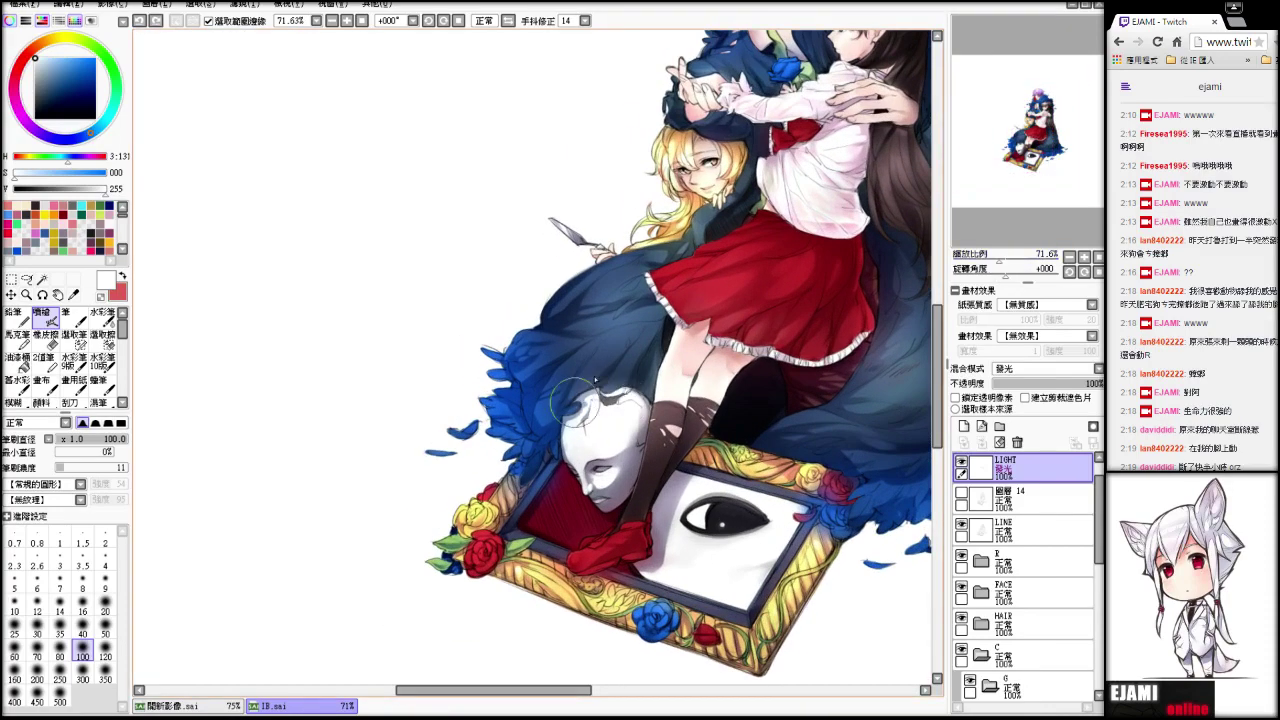
{"action": "key", "text": "ctrl+z"}
- Airbrush a white glow across the top of the mask on a new luminous layer at brush size 49
{"action": "left_click_drag", "start_coordinate": [103, 448], "coordinate": [92, 447]}
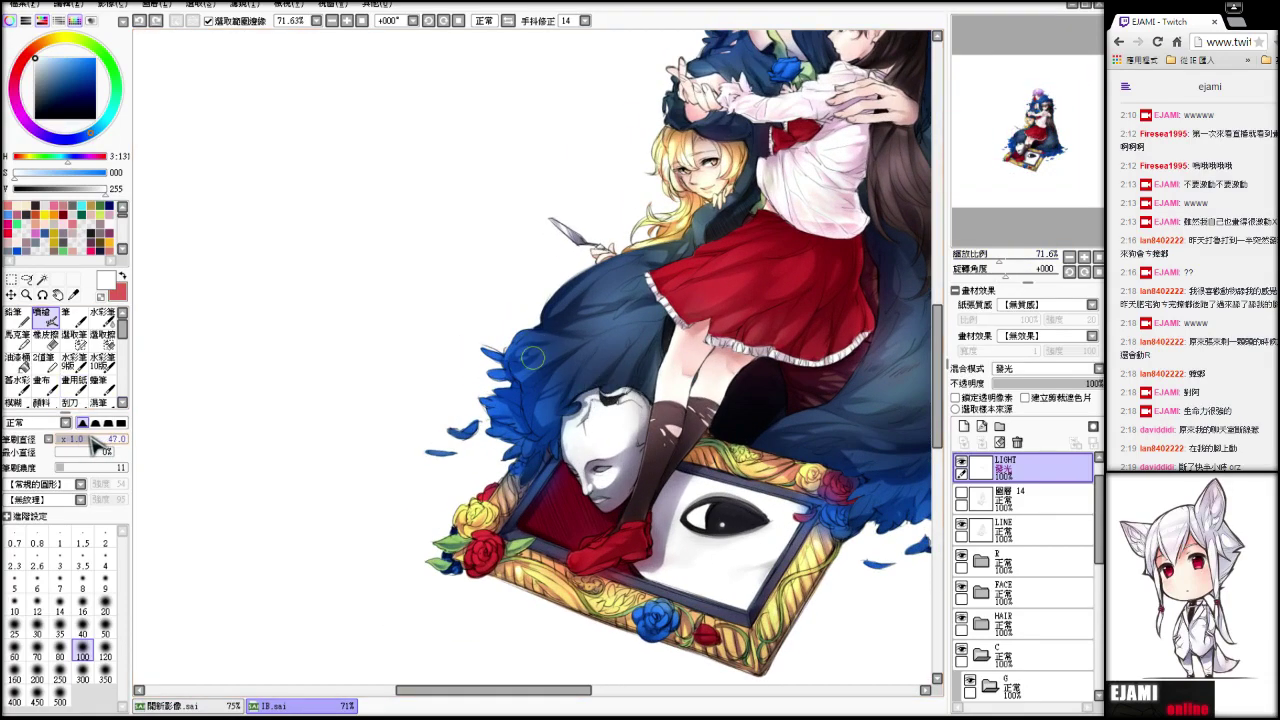
{"action": "left_click", "coordinate": [964, 426]}
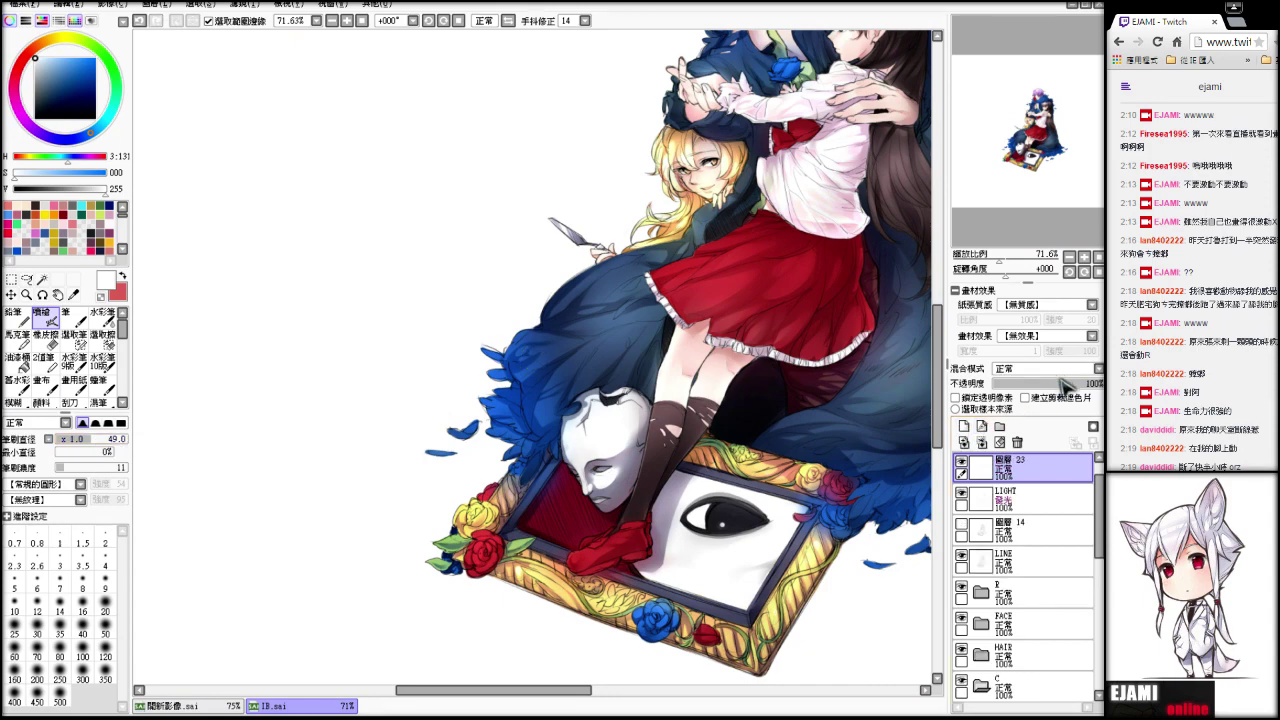
{"action": "left_click", "coordinate": [1029, 422]}
{"action": "left_click_drag", "start_coordinate": [1000, 259], "coordinate": [1018, 260]}
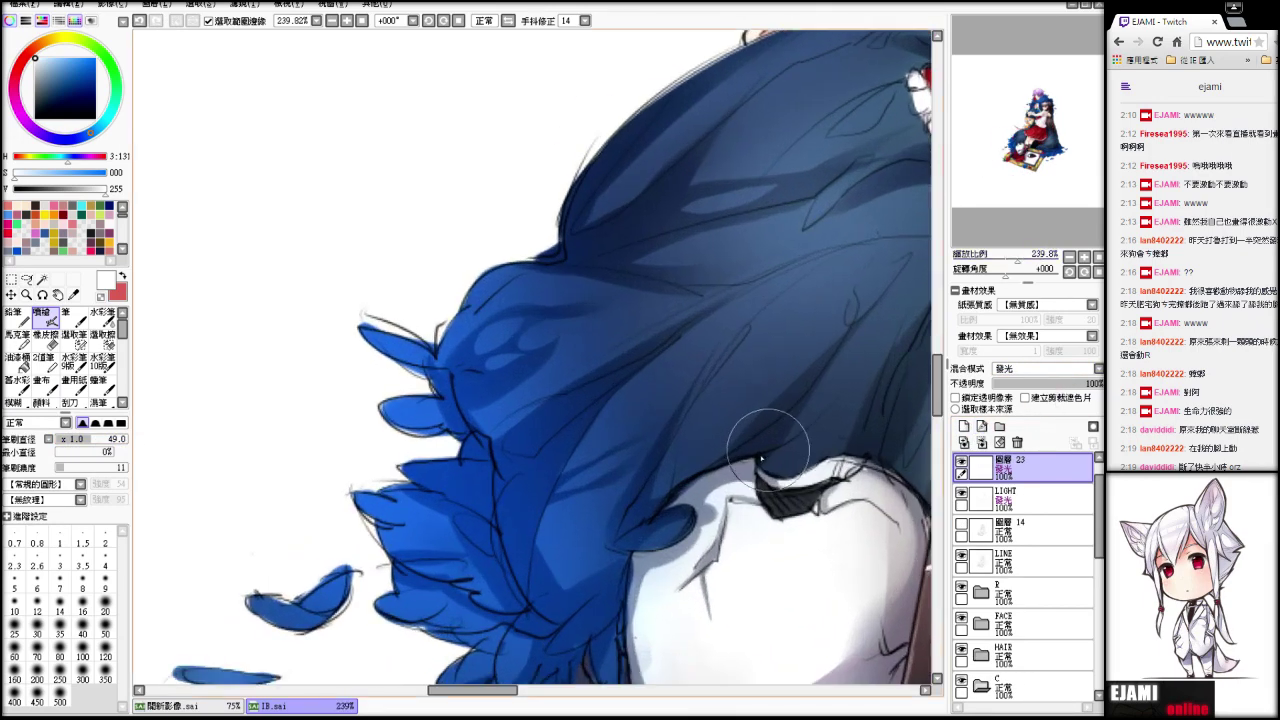
{"action": "left_click_drag", "start_coordinate": [707, 507], "coordinate": [906, 467]}
{"action": "left_click_drag", "start_coordinate": [829, 450], "coordinate": [806, 445]}
{"action": "mouse_move", "coordinate": [680, 518]}
{"action": "left_mouse_down"}
{"action": "mouse_move", "coordinate": [754, 448]}
{"action": "mouse_move", "coordinate": [777, 475]}
{"action": "mouse_move", "coordinate": [720, 502]}
{"action": "mouse_move", "coordinate": [871, 491]}
{"action": "left_mouse_up"}
- Trim the glow around the mask's broken upper edge with the eraser at size 26
{"action": "key", "text": "e"}
{"action": "left_click_drag", "start_coordinate": [744, 482], "coordinate": [682, 508]}
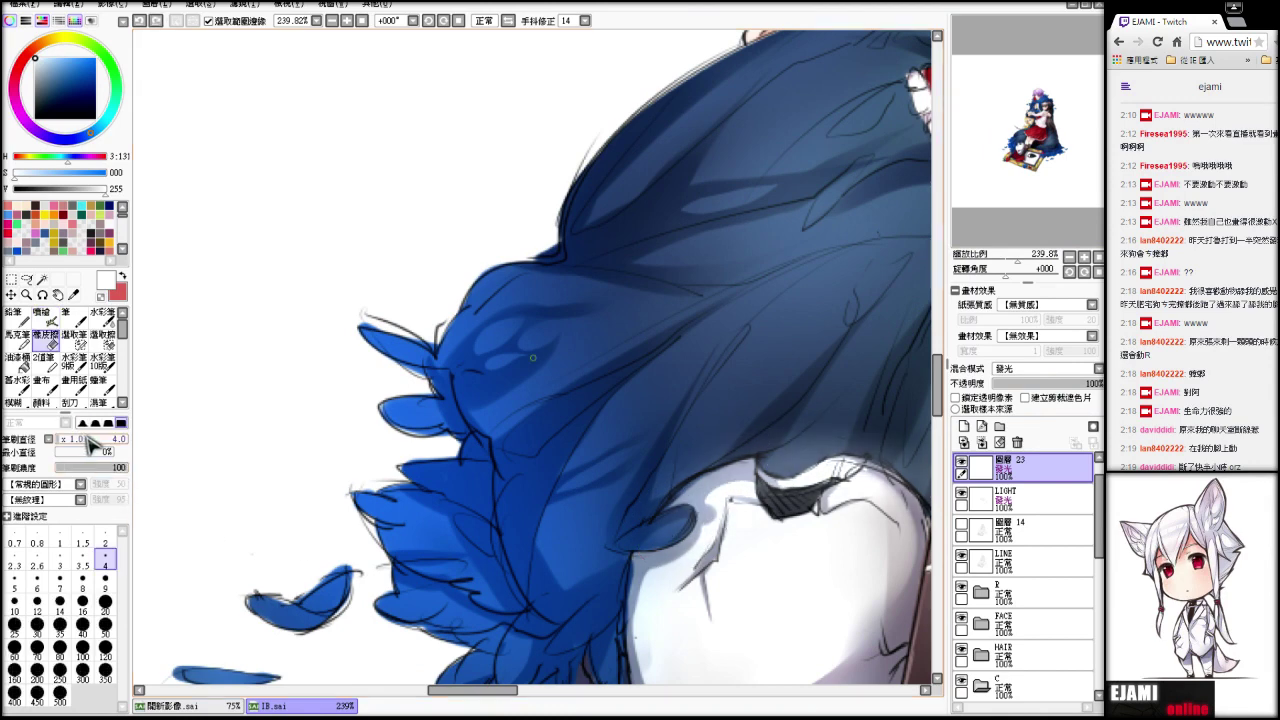
{"action": "left_click_drag", "start_coordinate": [83, 439], "coordinate": [77, 439]}
{"action": "mouse_move", "coordinate": [770, 488]}
{"action": "left_mouse_down"}
{"action": "mouse_move", "coordinate": [811, 492]}
{"action": "mouse_move", "coordinate": [765, 488]}
{"action": "mouse_move", "coordinate": [791, 509]}
{"action": "mouse_move", "coordinate": [769, 493]}
{"action": "mouse_move", "coordinate": [857, 483]}
{"action": "left_mouse_up"}
{"action": "left_click_drag", "start_coordinate": [1013, 260], "coordinate": [993, 269]}
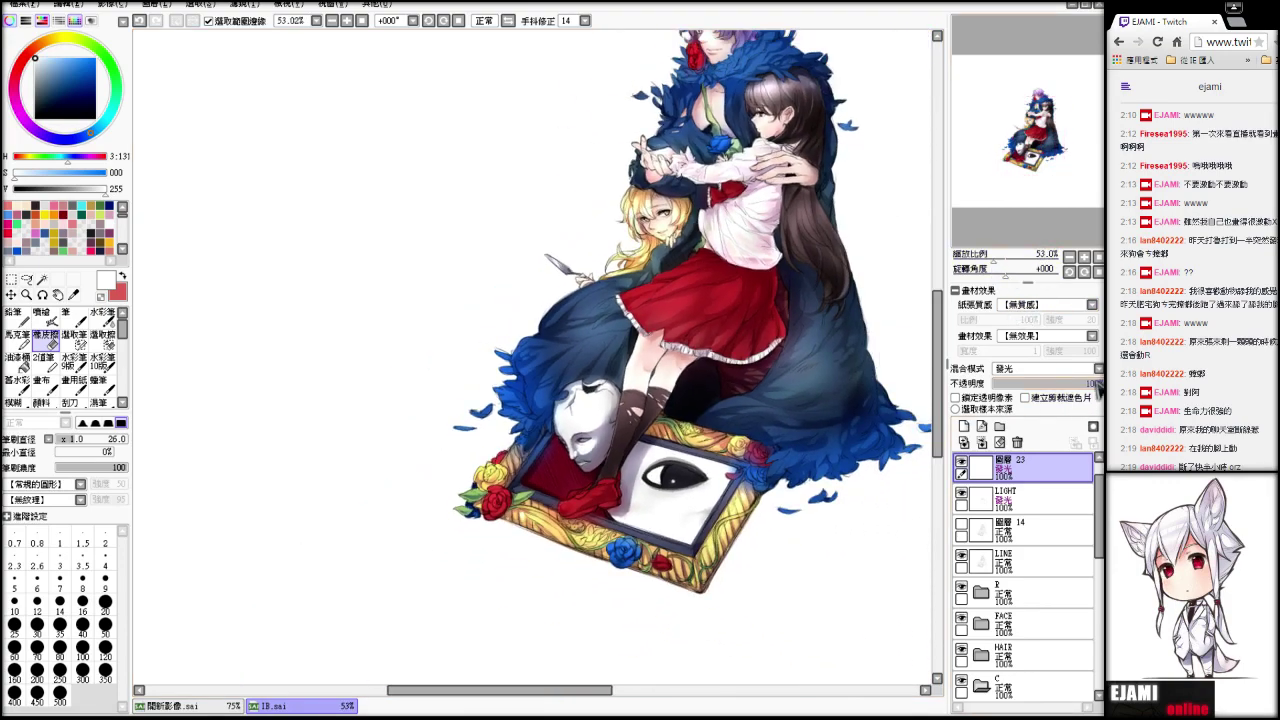
- Set the opacity of the mask's glow layer to 78%
{"action": "left_click_drag", "start_coordinate": [1088, 385], "coordinate": [1078, 384]}
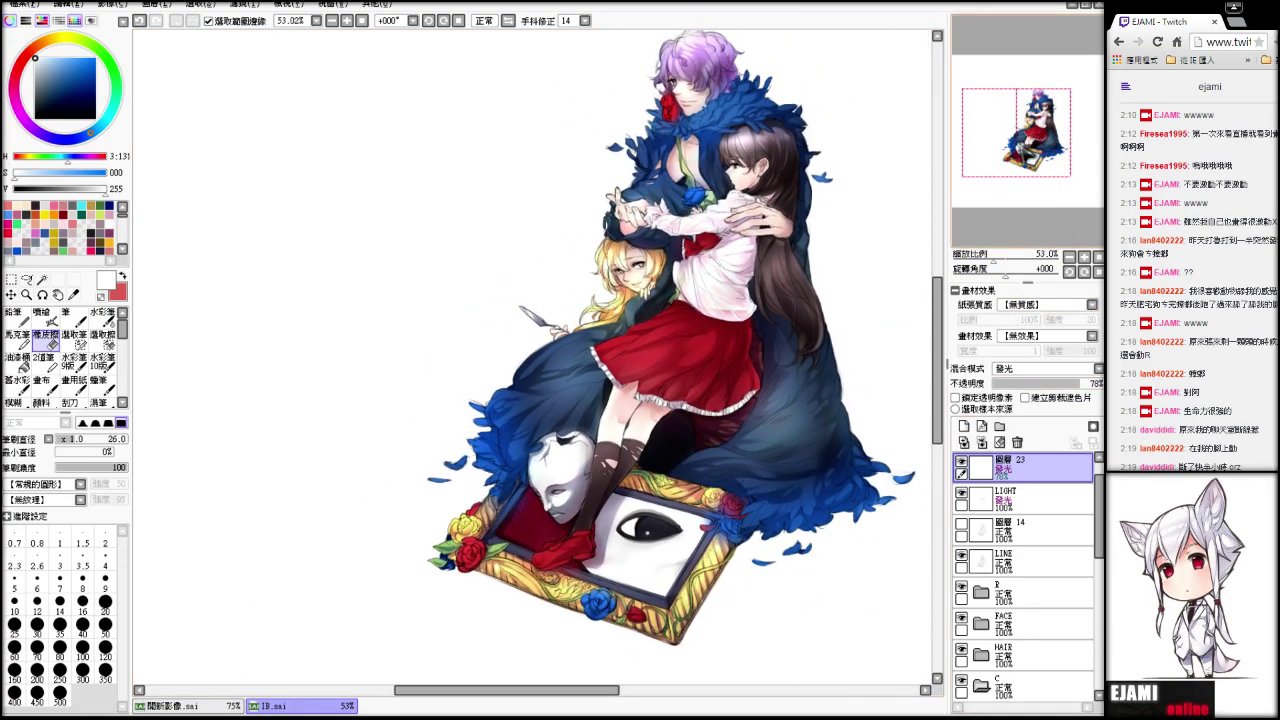
{"action": "left_click_drag", "start_coordinate": [867, 162], "coordinate": [747, 253]}
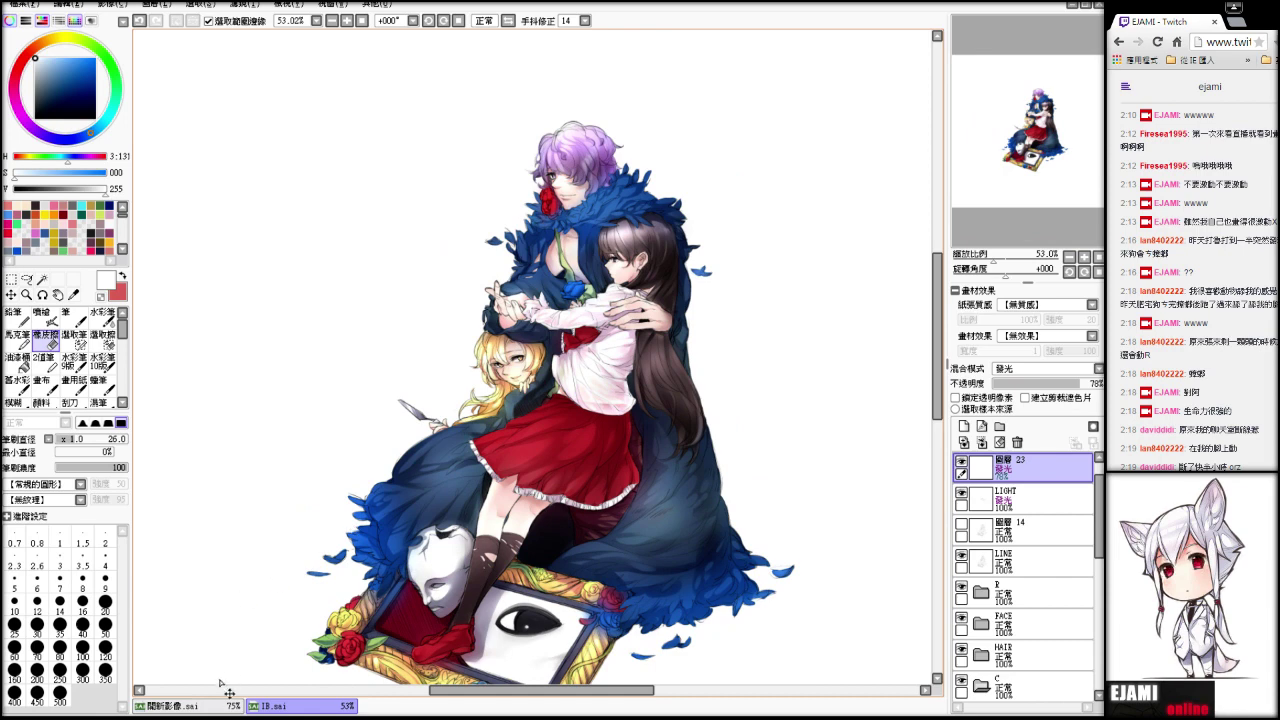
{"action": "left_click_drag", "start_coordinate": [1035, 125], "coordinate": [1033, 131]}
{"action": "scroll", "coordinate": [738, 274], "scroll_direction": "up", "scroll_amount": 1}
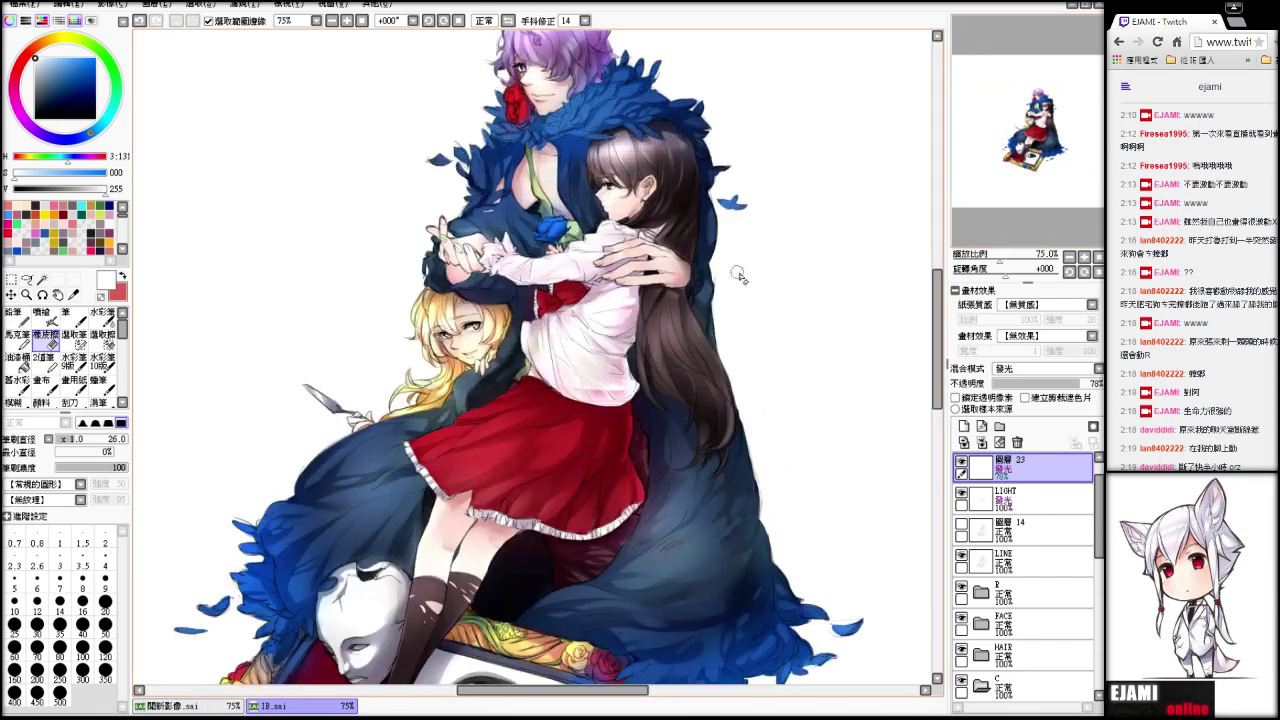
- Try to strengthen the line art with a pasted duplicate of the LINE layer at 53% opacity
{"action": "left_click", "coordinate": [1005, 528]}
{"action": "left_click", "coordinate": [961, 556]}
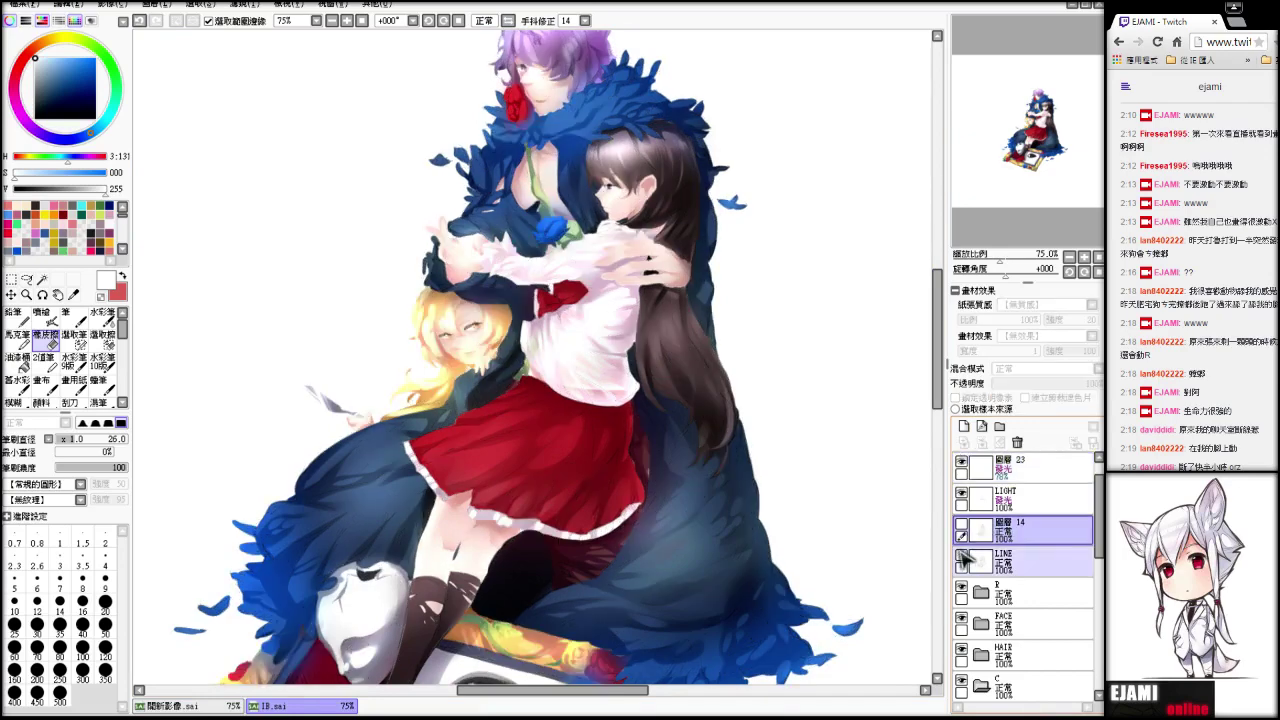
{"action": "left_click", "coordinate": [961, 555]}
{"action": "left_click", "coordinate": [985, 560]}
{"action": "key", "text": "ctrl+a"}
{"action": "key", "text": "ctrl+c"}
{"action": "key", "text": "ctrl+v"}
{"action": "scroll", "coordinate": [576, 473], "scroll_direction": "down", "scroll_amount": 3}
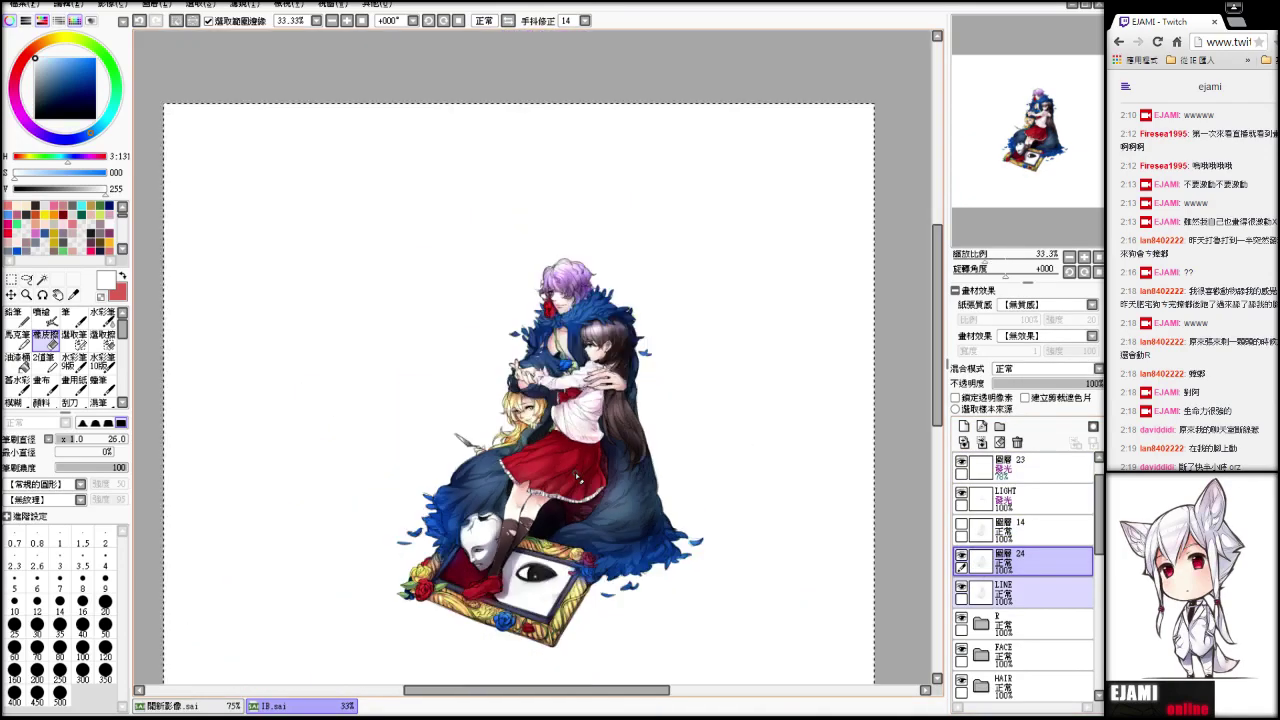
{"action": "scroll", "coordinate": [575, 472], "scroll_direction": "up", "scroll_amount": 2}
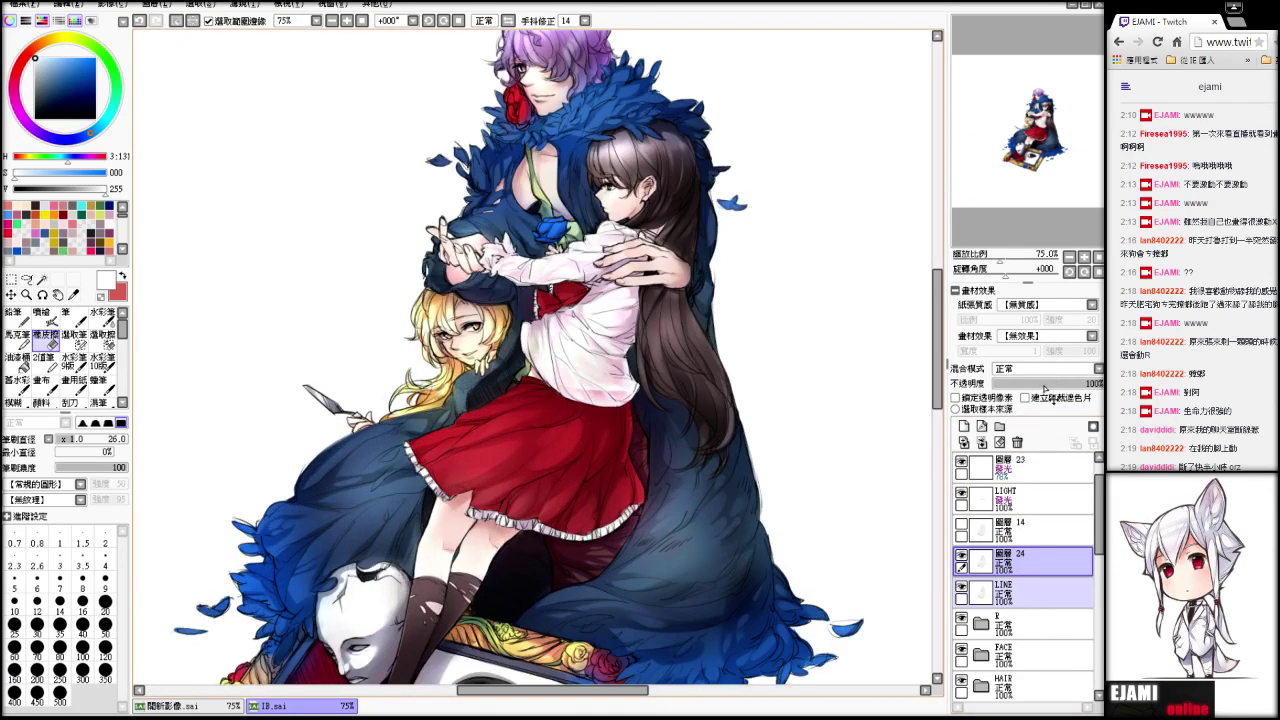
{"action": "left_click", "coordinate": [1045, 386]}
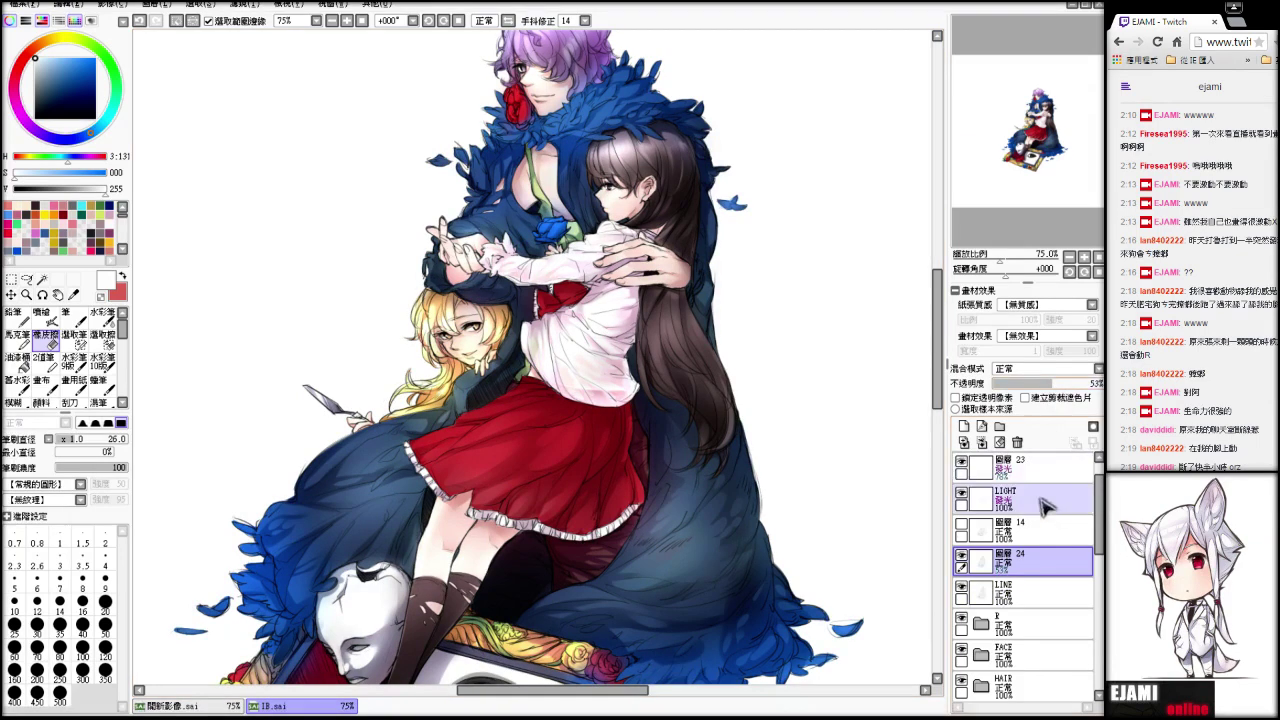
{"action": "left_click", "coordinate": [1017, 442]}
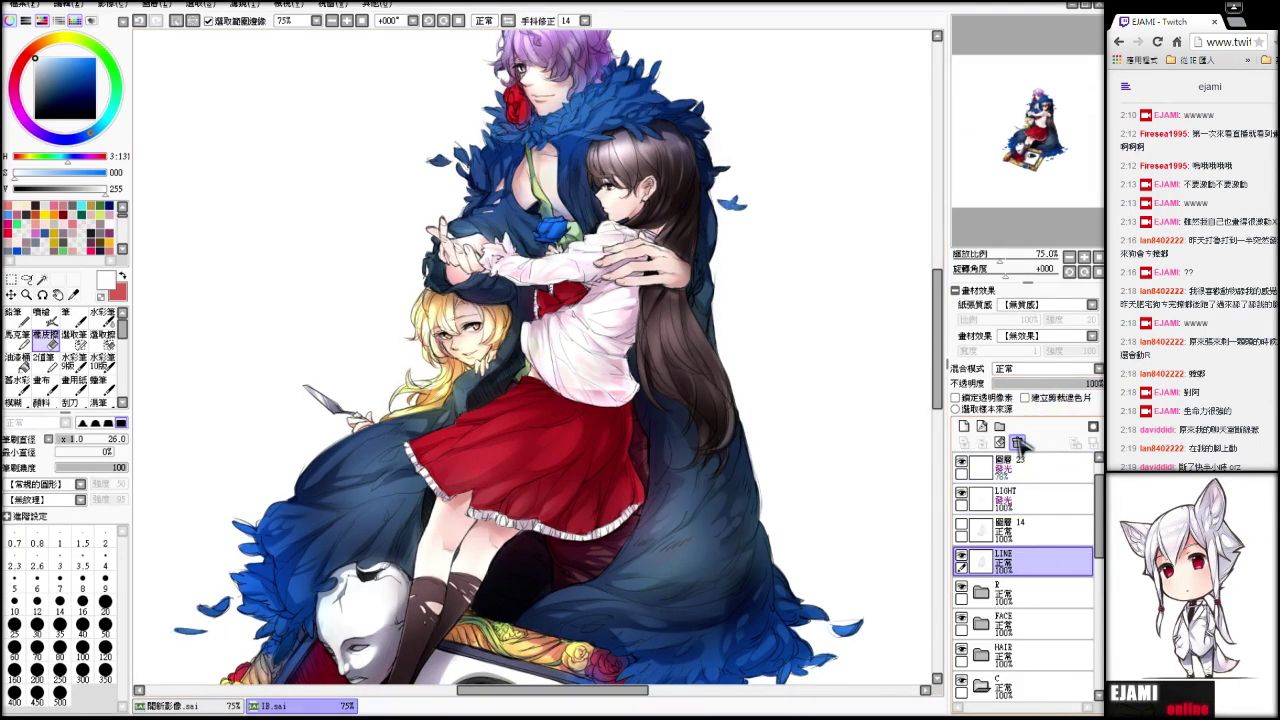
- Set up a white brush at size 5 and add a luminous layer above all others
{"action": "key", "text": "v"}
{"action": "left_click", "coordinate": [34, 204]}
{"action": "left_click", "coordinate": [72, 441]}
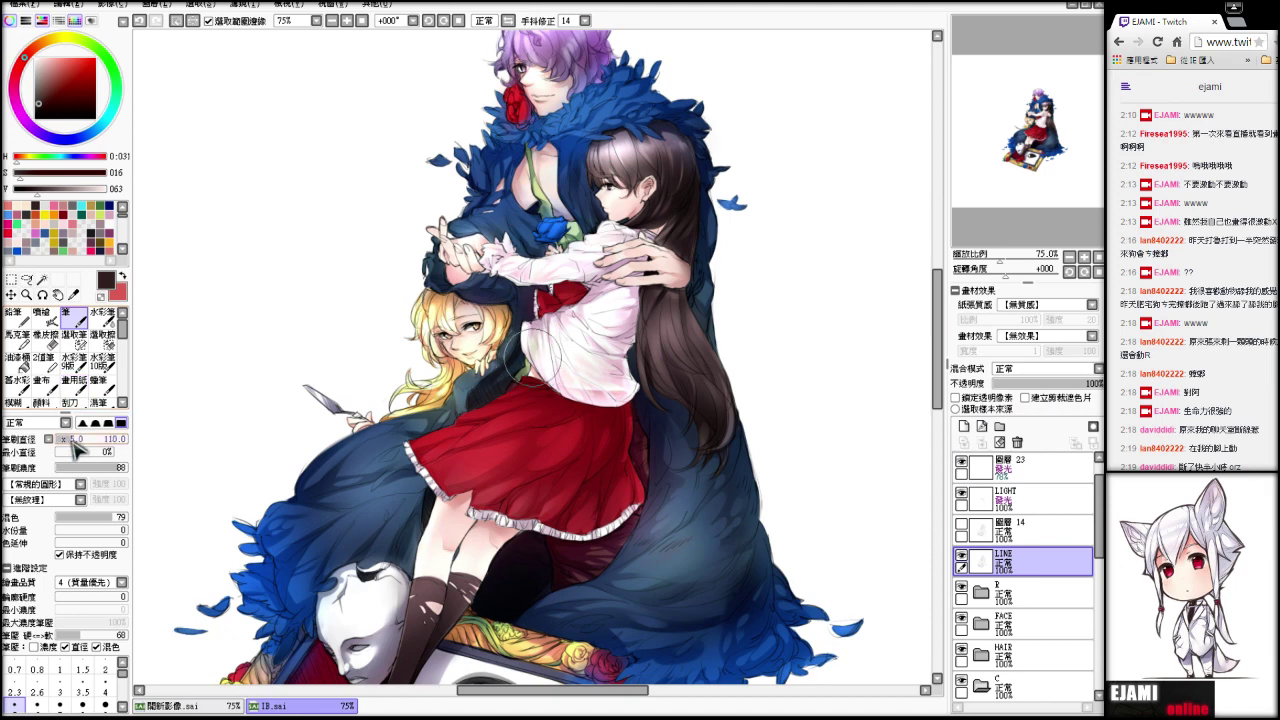
{"action": "mouse_move", "coordinate": [1000, 262]}
{"action": "left_mouse_down"}
{"action": "mouse_move", "coordinate": [993, 270]}
{"action": "mouse_move", "coordinate": [1010, 265]}
{"action": "left_mouse_up"}
{"action": "left_click", "coordinate": [1051, 140]}
{"action": "left_click", "coordinate": [1000, 426]}
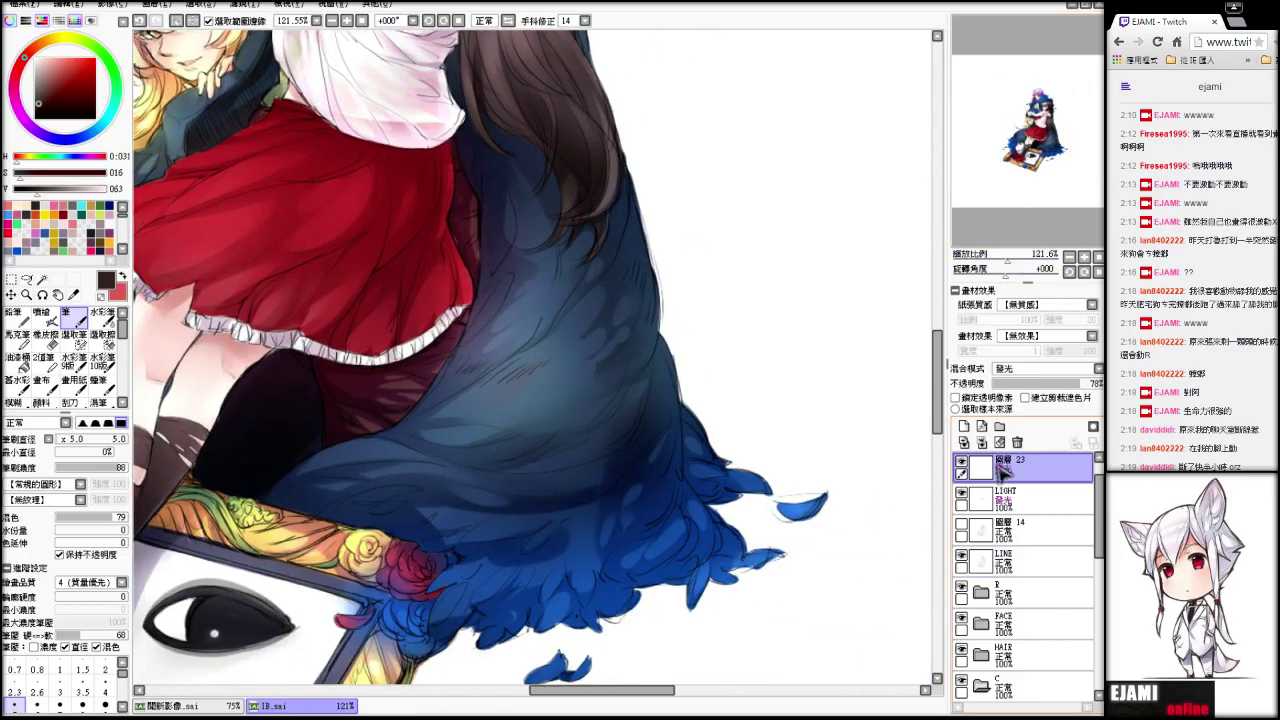
{"action": "left_click_drag", "start_coordinate": [1004, 262], "coordinate": [1022, 263]}
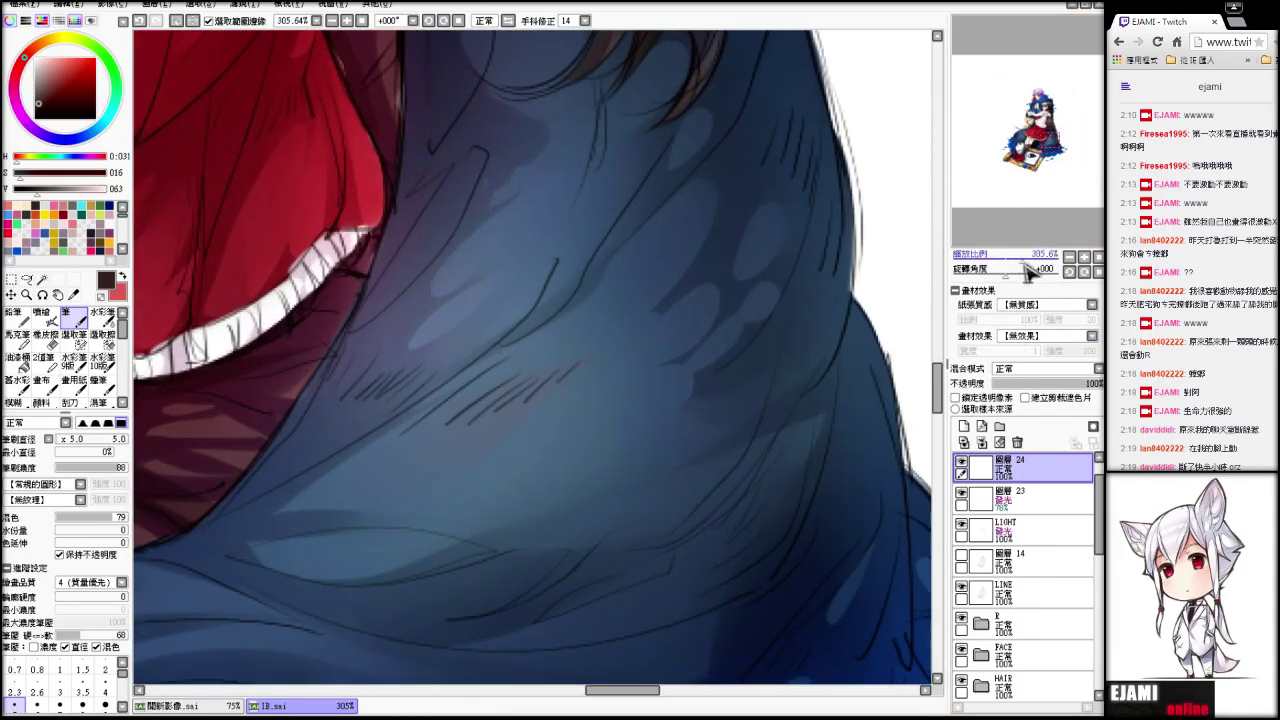
{"action": "left_click", "coordinate": [1037, 370]}
{"action": "left_click", "coordinate": [1014, 424]}
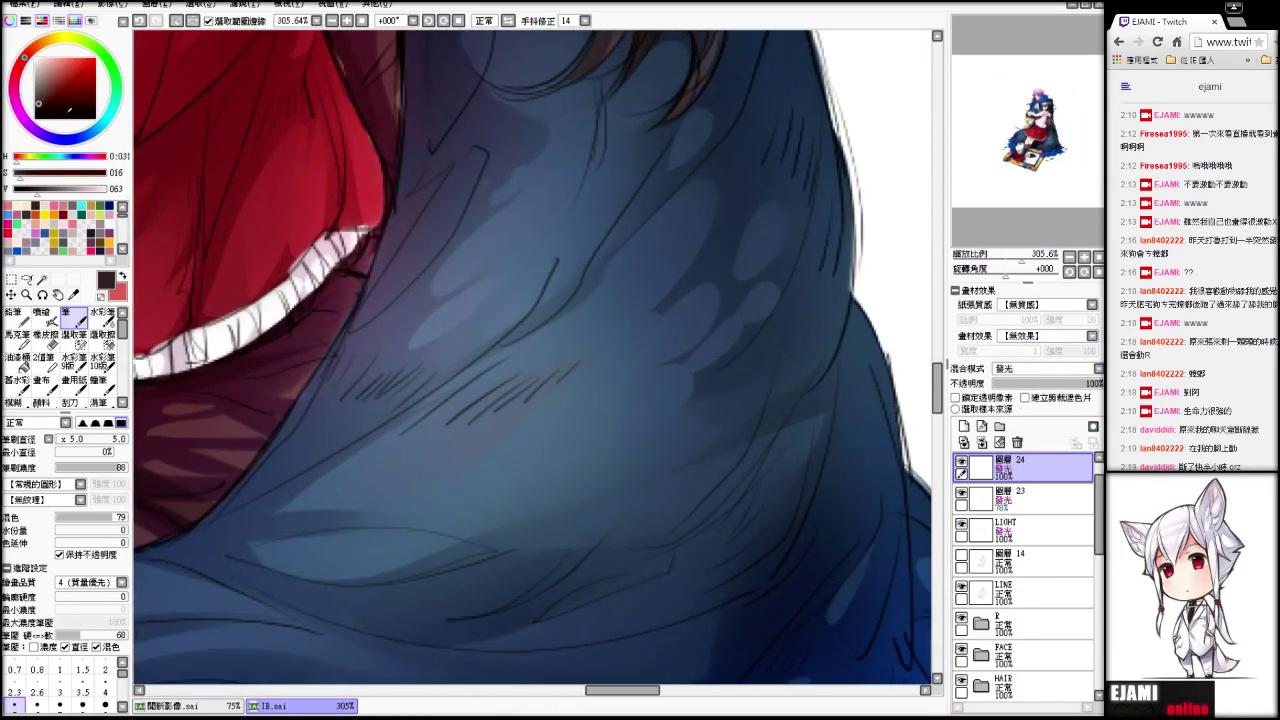
{"action": "left_click", "coordinate": [36, 59]}
- Try handwriting the artist's signature with the year 2015 beneath it in white on the cloak beside the skirt hem
{"action": "mouse_move", "coordinate": [495, 434]}
{"action": "left_mouse_down"}
{"action": "mouse_move", "coordinate": [585, 425]}
{"action": "mouse_move", "coordinate": [514, 441]}
{"action": "mouse_move", "coordinate": [559, 448]}
{"action": "mouse_move", "coordinate": [518, 443]}
{"action": "mouse_move", "coordinate": [560, 428]}
{"action": "mouse_move", "coordinate": [557, 445]}
{"action": "mouse_move", "coordinate": [518, 486]}
{"action": "left_mouse_up"}
{"action": "key", "text": "ctrl+z"}
{"action": "key", "text": "ctrl+z"}
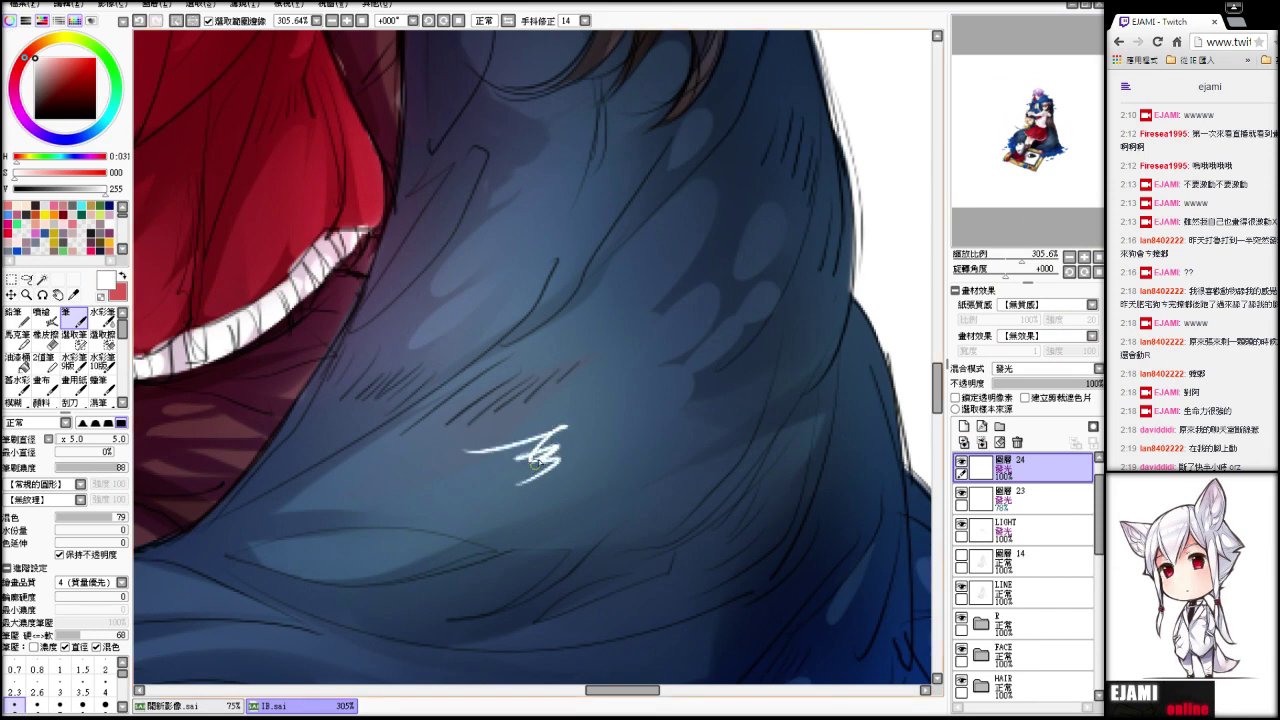
{"action": "key", "text": "ctrl+z"}
{"action": "left_click_drag", "start_coordinate": [558, 446], "coordinate": [518, 486]}
{"action": "key", "text": "ctrl+z"}
{"action": "mouse_move", "coordinate": [577, 439]}
{"action": "left_mouse_down"}
{"action": "mouse_move", "coordinate": [566, 459]}
{"action": "mouse_move", "coordinate": [628, 408]}
{"action": "left_mouse_up"}
{"action": "key", "text": "ctrl+z"}
{"action": "key", "text": "ctrl+z"}
{"action": "left_click_drag", "start_coordinate": [498, 476], "coordinate": [628, 428]}
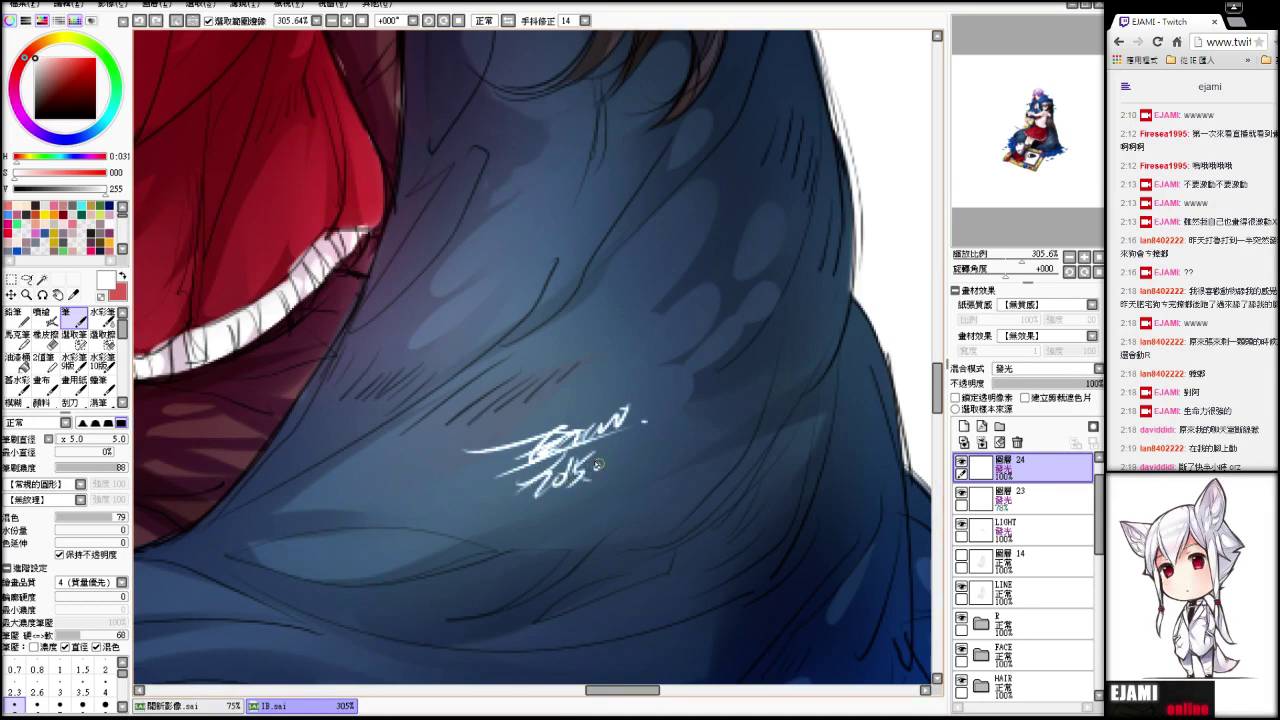
- Complete the handwritten date under the signature as 2015.05.31, redrawing unsatisfactory strokes
{"action": "left_click_drag", "start_coordinate": [600, 461], "coordinate": [601, 467]}
{"action": "left_click_drag", "start_coordinate": [608, 459], "coordinate": [606, 465]}
{"action": "key", "text": "ctrl+z"}
{"action": "key", "text": "ctrl+z"}
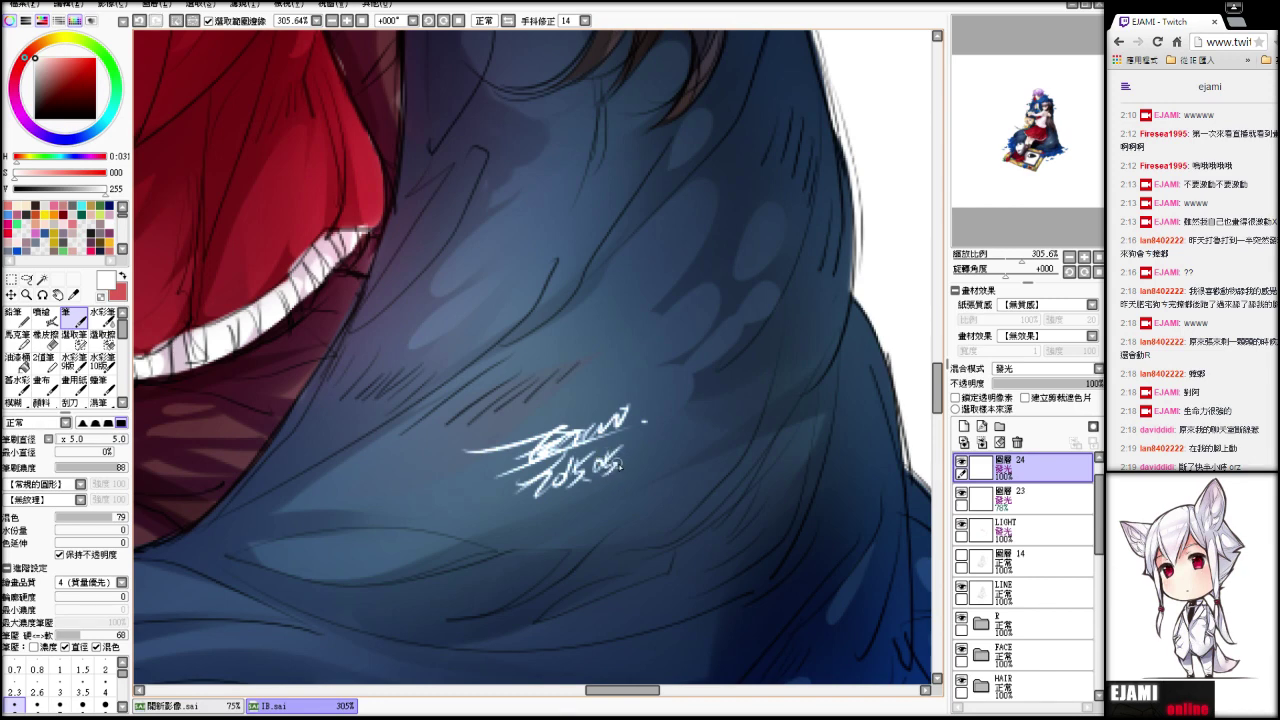
{"action": "mouse_move", "coordinate": [627, 450]}
{"action": "left_mouse_down"}
{"action": "mouse_move", "coordinate": [645, 463]}
{"action": "mouse_move", "coordinate": [630, 467]}
{"action": "left_mouse_up"}
{"action": "key", "text": "ctrl+z"}
{"action": "key", "text": "ctrl+z"}
{"action": "key", "text": "ctrl+z"}
{"action": "mouse_move", "coordinate": [646, 431]}
{"action": "left_mouse_down"}
{"action": "mouse_move", "coordinate": [648, 466]}
{"action": "mouse_move", "coordinate": [659, 458]}
{"action": "left_mouse_up"}
- Set the signature layer's blending mode to Normal and inspect the signature up close
{"action": "scroll", "coordinate": [352, 458], "scroll_direction": "down", "scroll_amount": 5}
{"action": "scroll", "coordinate": [301, 366], "scroll_direction": "up", "scroll_amount": 2}
{"action": "left_click_drag", "start_coordinate": [1062, 127], "coordinate": [1048, 128]}
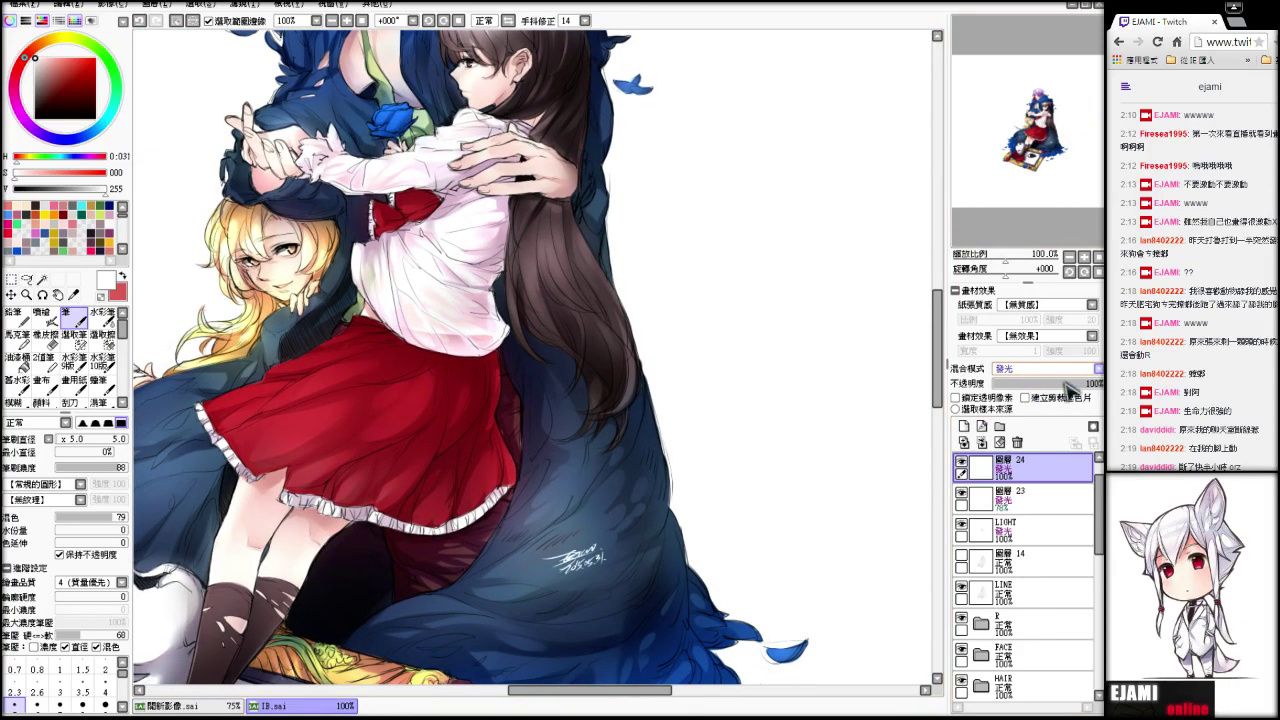
{"action": "scroll", "coordinate": [573, 515], "scroll_direction": "down", "scroll_amount": 1}
{"action": "scroll", "coordinate": [573, 515], "scroll_direction": "up", "scroll_amount": 2}
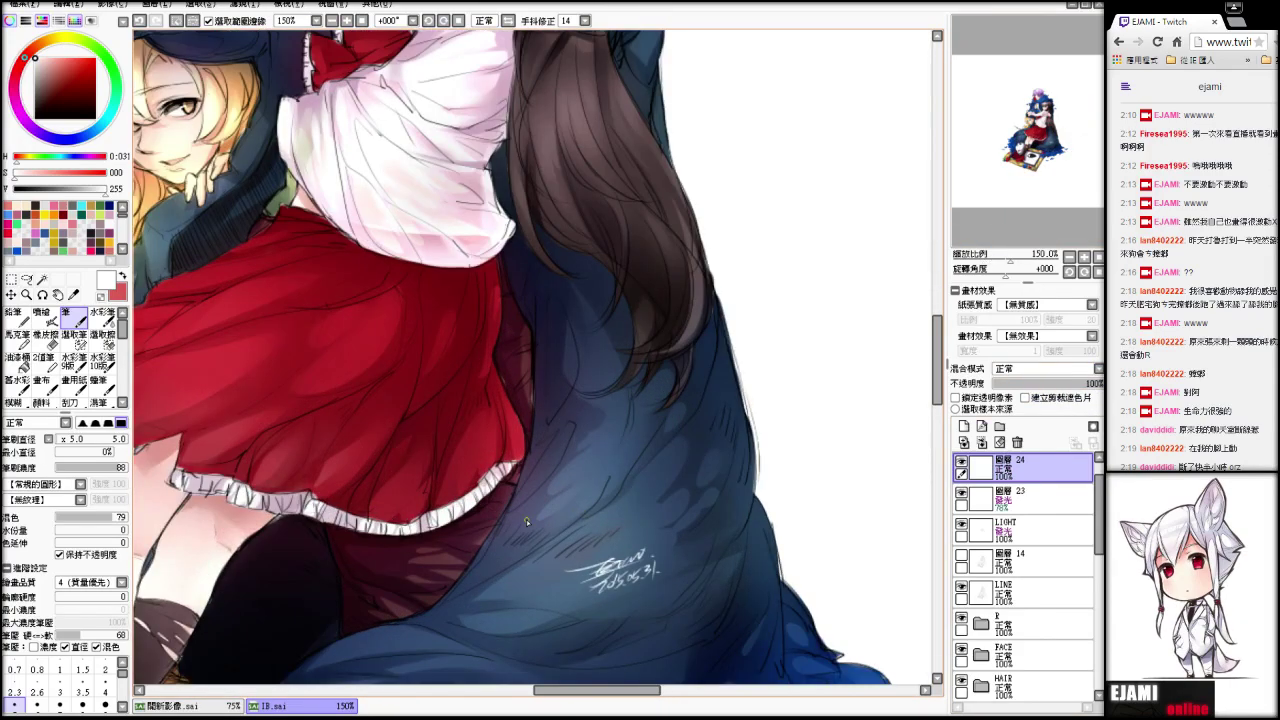
{"action": "mouse_move", "coordinate": [1008, 273]}
{"action": "left_mouse_down"}
{"action": "mouse_move", "coordinate": [996, 273]}
{"action": "mouse_move", "coordinate": [1005, 256]}
{"action": "left_mouse_up"}
{"action": "left_click", "coordinate": [1097, 271]}
{"action": "left_click_drag", "start_coordinate": [1012, 207], "coordinate": [1034, 215]}
{"action": "left_click_drag", "start_coordinate": [1002, 259], "coordinate": [1025, 259]}
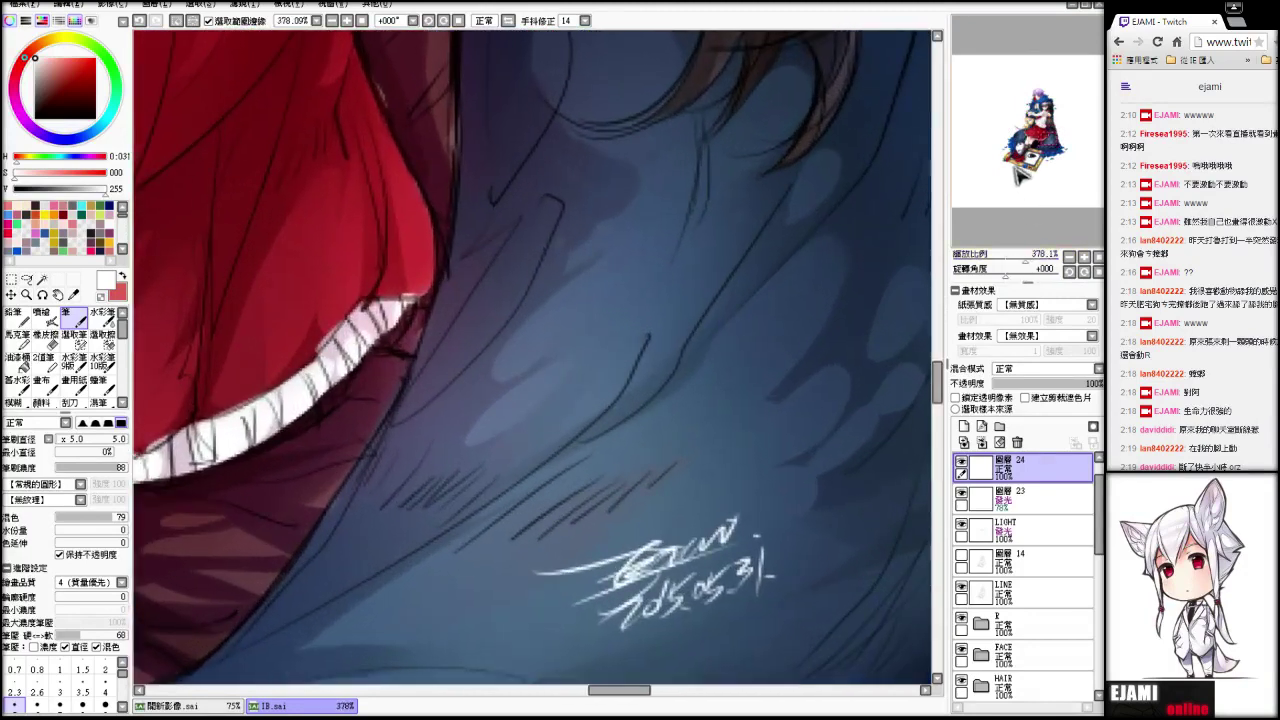
{"action": "left_click_drag", "start_coordinate": [1014, 166], "coordinate": [1020, 171]}
{"action": "left_click_drag", "start_coordinate": [1002, 222], "coordinate": [996, 221]}
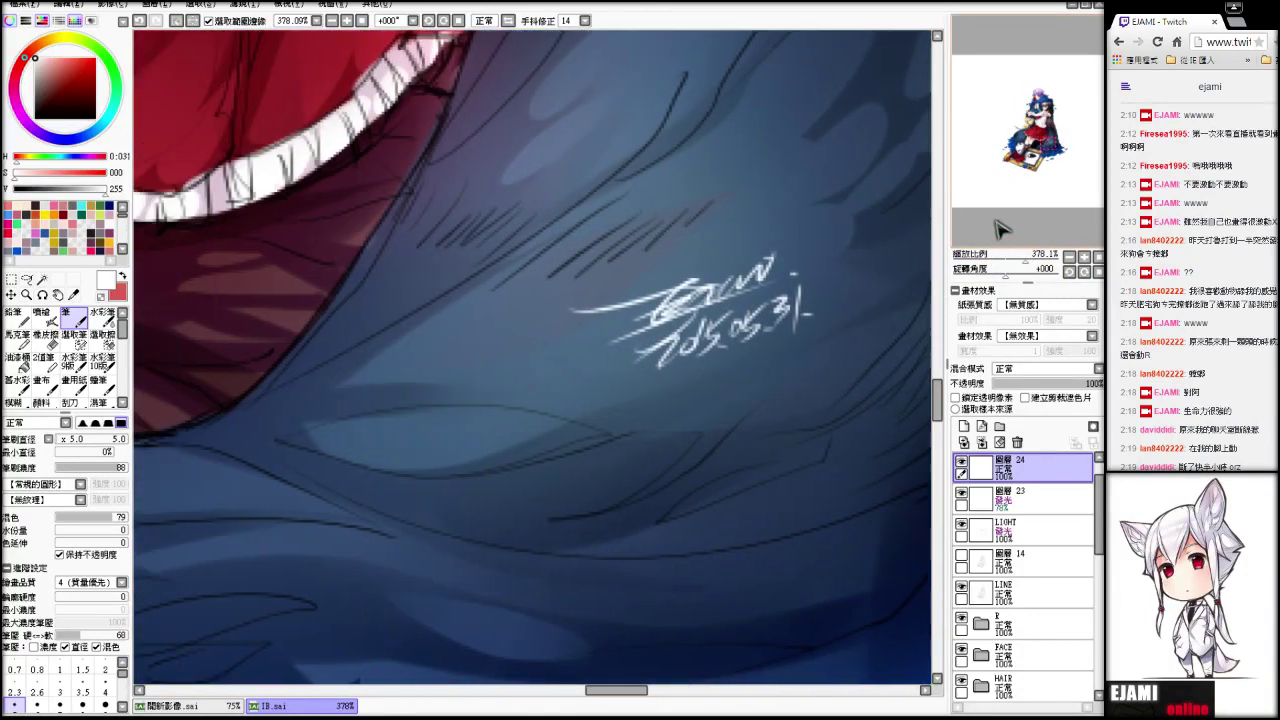
- Undo the last date strokes and delete the signature layer
{"action": "left_click", "coordinate": [1045, 369]}
{"action": "left_click", "coordinate": [1025, 432]}
{"action": "key", "text": "ctrl+z"}
{"action": "key", "text": "ctrl+z"}
{"action": "key", "text": "ctrl+z"}
{"action": "key", "text": "ctrl+z"}
{"action": "key", "text": "ctrl+z"}
{"action": "key", "text": "ctrl+z"}
{"action": "key", "text": "ctrl+z"}
{"action": "key", "text": "ctrl+z"}
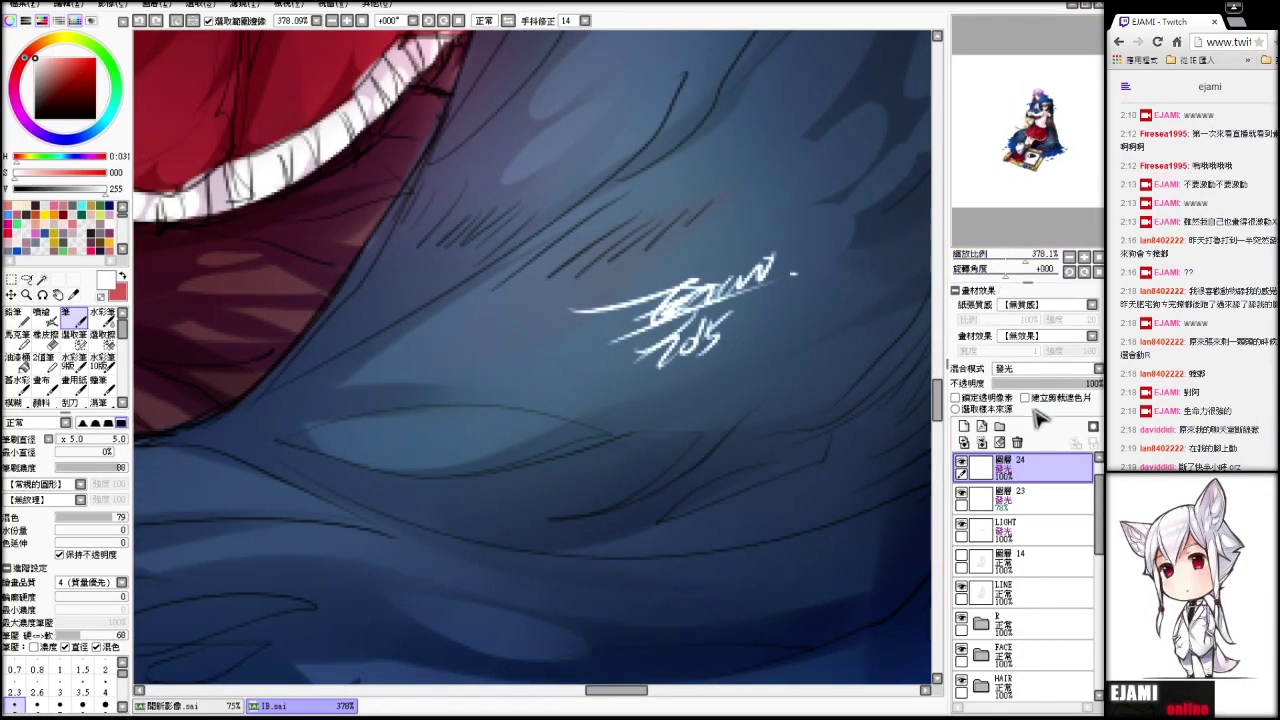
{"action": "left_click", "coordinate": [1016, 441]}
- Handwrite the artist's signature in white on a new Normal layer over the cloak beside the skirt hem
{"action": "left_click", "coordinate": [963, 426]}
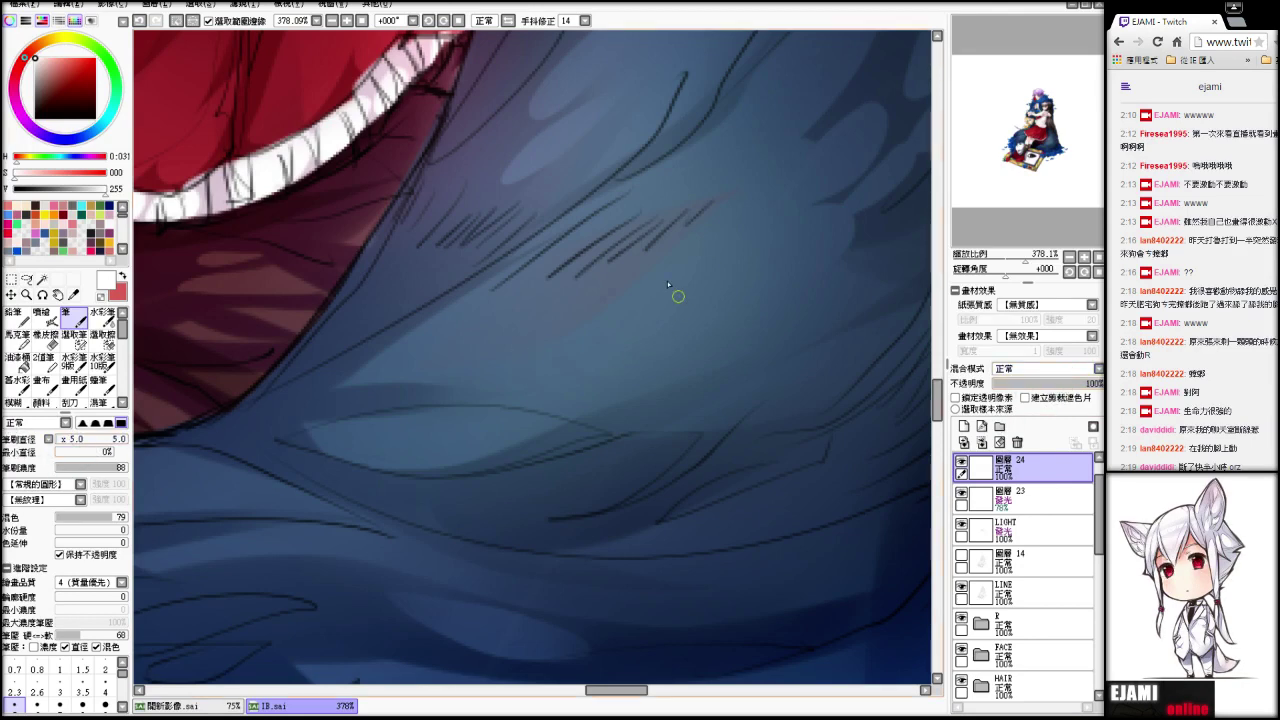
{"action": "left_click_drag", "start_coordinate": [522, 306], "coordinate": [615, 287]}
{"action": "key", "text": "ctrl+z"}
{"action": "mouse_move", "coordinate": [524, 294]}
{"action": "left_mouse_down"}
{"action": "mouse_move", "coordinate": [572, 294]}
{"action": "mouse_move", "coordinate": [613, 322]}
{"action": "left_mouse_up"}
{"action": "key", "text": "ctrl+z"}
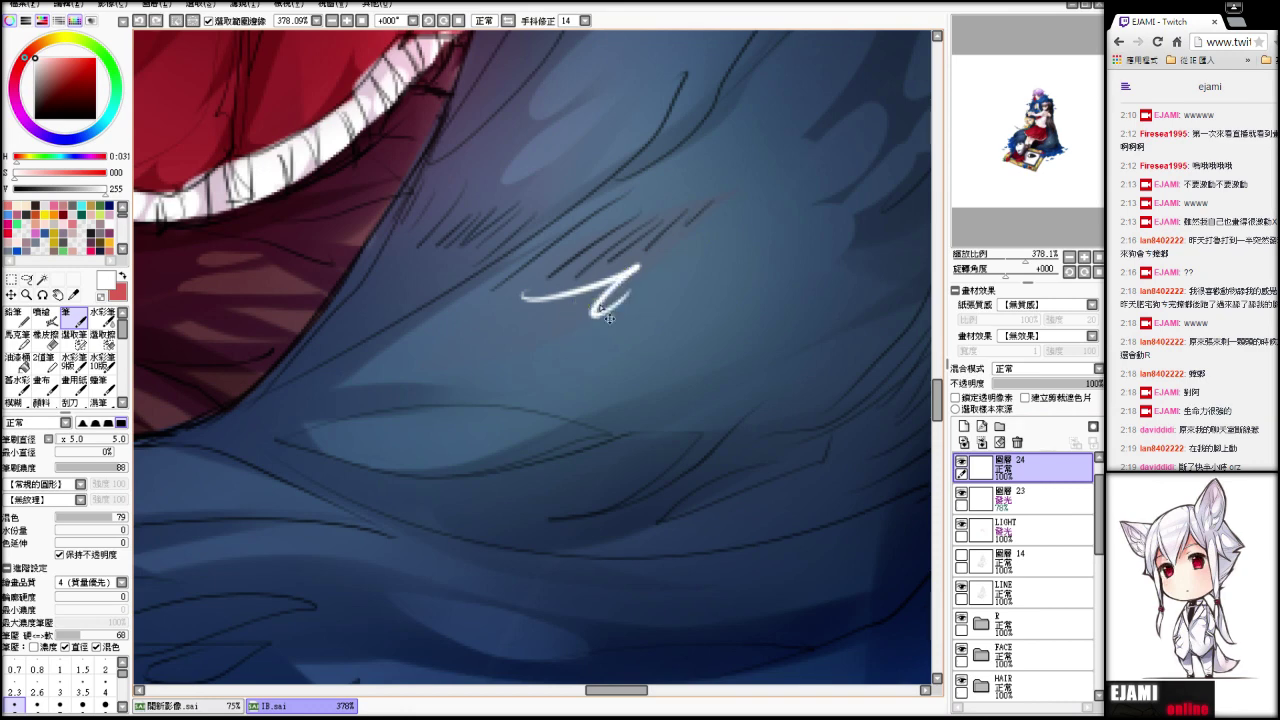
{"action": "key", "text": "ctrl+z"}
{"action": "mouse_move", "coordinate": [517, 298]}
{"action": "left_mouse_down"}
{"action": "mouse_move", "coordinate": [617, 276]}
{"action": "mouse_move", "coordinate": [625, 313]}
{"action": "mouse_move", "coordinate": [598, 308]}
{"action": "mouse_move", "coordinate": [629, 285]}
{"action": "mouse_move", "coordinate": [629, 308]}
{"action": "mouse_move", "coordinate": [602, 311]}
{"action": "mouse_move", "coordinate": [570, 348]}
{"action": "left_mouse_up"}
{"action": "key", "text": "ctrl+z"}
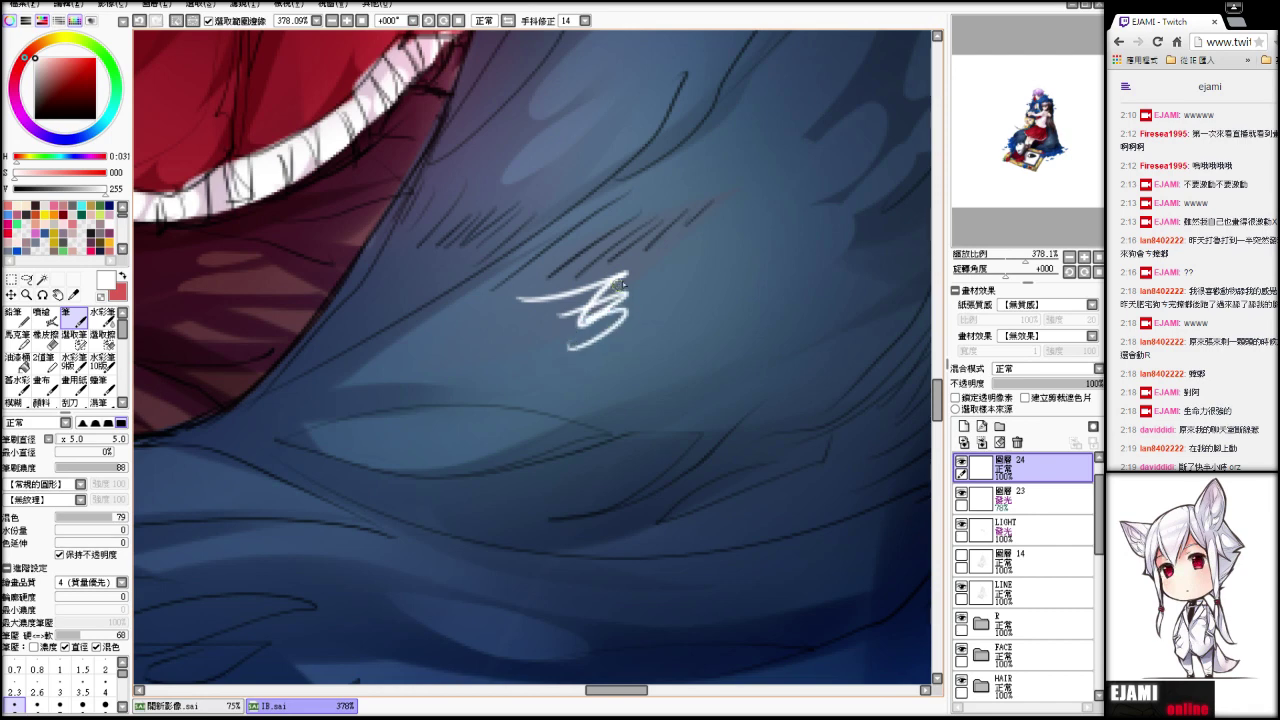
{"action": "mouse_move", "coordinate": [620, 284]}
{"action": "left_mouse_down"}
{"action": "mouse_move", "coordinate": [653, 298]}
{"action": "mouse_move", "coordinate": [728, 250]}
{"action": "left_mouse_up"}
{"action": "key", "text": "ctrl+z"}
{"action": "mouse_move", "coordinate": [624, 294]}
{"action": "left_mouse_down"}
{"action": "mouse_move", "coordinate": [660, 297]}
{"action": "mouse_move", "coordinate": [719, 254]}
{"action": "mouse_move", "coordinate": [626, 312]}
{"action": "mouse_move", "coordinate": [672, 271]}
{"action": "mouse_move", "coordinate": [731, 244]}
{"action": "left_mouse_up"}
{"action": "key", "text": "ctrl+z"}
{"action": "left_click_drag", "start_coordinate": [540, 338], "coordinate": [736, 272]}
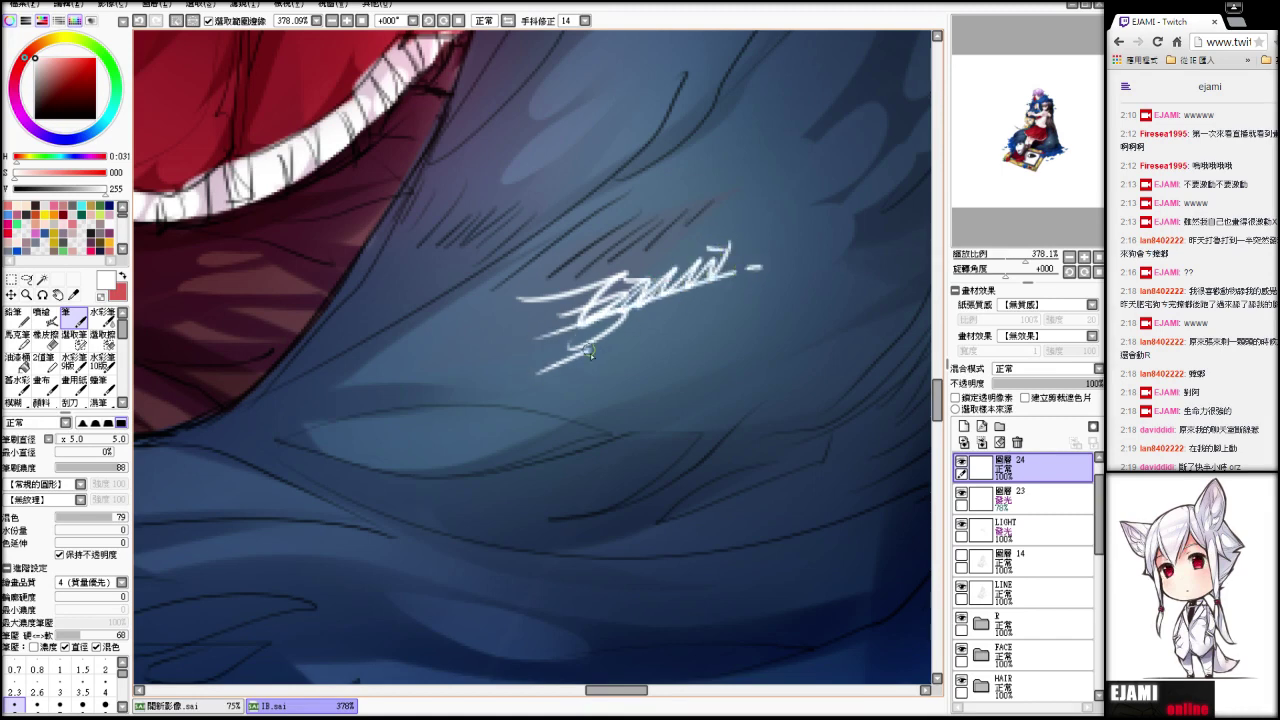
- Handwrite the date starting with 2015 in white beneath the signature, redrawing unsatisfactory strokes
{"action": "key", "text": "ctrl+z"}
{"action": "mouse_move", "coordinate": [559, 363]}
{"action": "left_mouse_down"}
{"action": "mouse_move", "coordinate": [605, 362]}
{"action": "mouse_move", "coordinate": [603, 343]}
{"action": "mouse_move", "coordinate": [601, 364]}
{"action": "mouse_move", "coordinate": [616, 359]}
{"action": "mouse_move", "coordinate": [668, 322]}
{"action": "left_mouse_up"}
{"action": "key", "text": "ctrl+z"}
{"action": "key", "text": "ctrl+z"}
{"action": "key", "text": "ctrl+z"}
{"action": "key", "text": "ctrl+z"}
{"action": "key", "text": "ctrl+z"}
{"action": "mouse_move", "coordinate": [636, 332]}
{"action": "left_mouse_down"}
{"action": "mouse_move", "coordinate": [665, 305]}
{"action": "mouse_move", "coordinate": [661, 346]}
{"action": "left_mouse_up"}
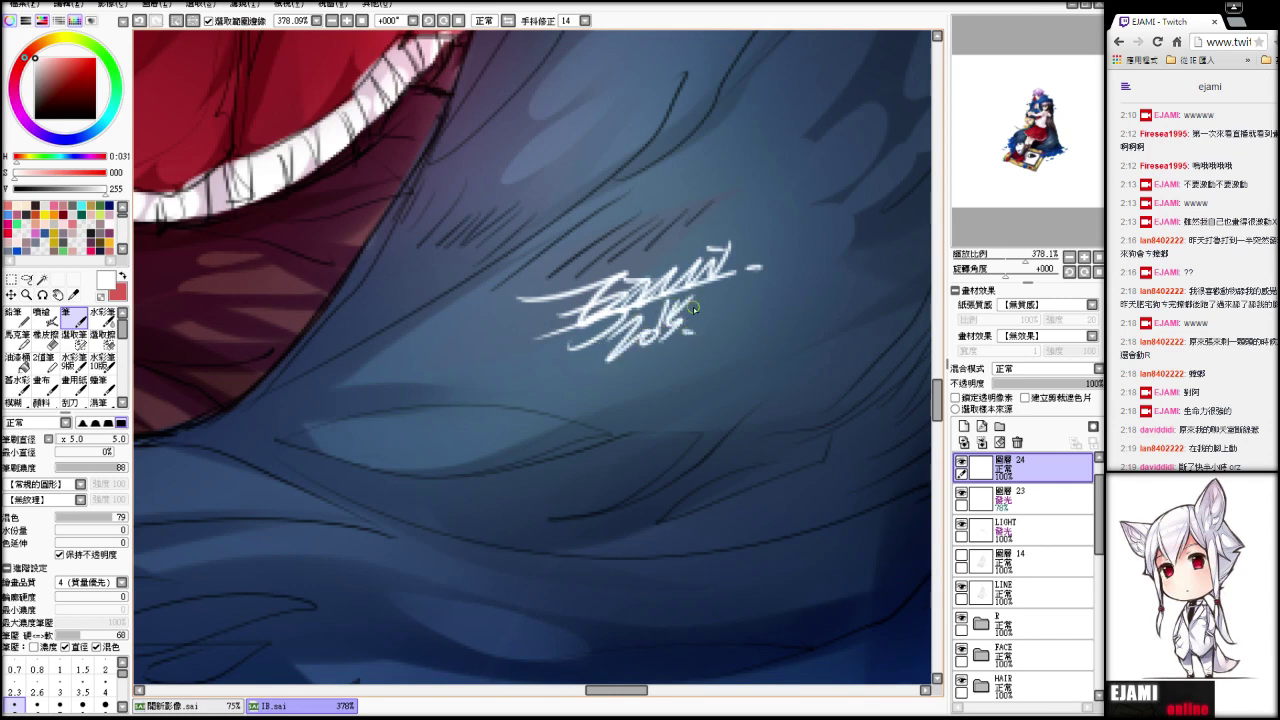
{"action": "left_click_drag", "start_coordinate": [718, 311], "coordinate": [716, 323]}
{"action": "mouse_move", "coordinate": [722, 303]}
{"action": "left_mouse_down"}
{"action": "mouse_move", "coordinate": [738, 296]}
{"action": "mouse_move", "coordinate": [707, 324]}
{"action": "left_mouse_up"}
{"action": "key", "text": "ctrl+z"}
{"action": "key", "text": "ctrl+z"}
- Clear the selection around the handwritten signature and date on the cloak
{"action": "left_click_drag", "start_coordinate": [1012, 258], "coordinate": [998, 259]}
{"action": "left_click_drag", "start_coordinate": [744, 304], "coordinate": [801, 425]}
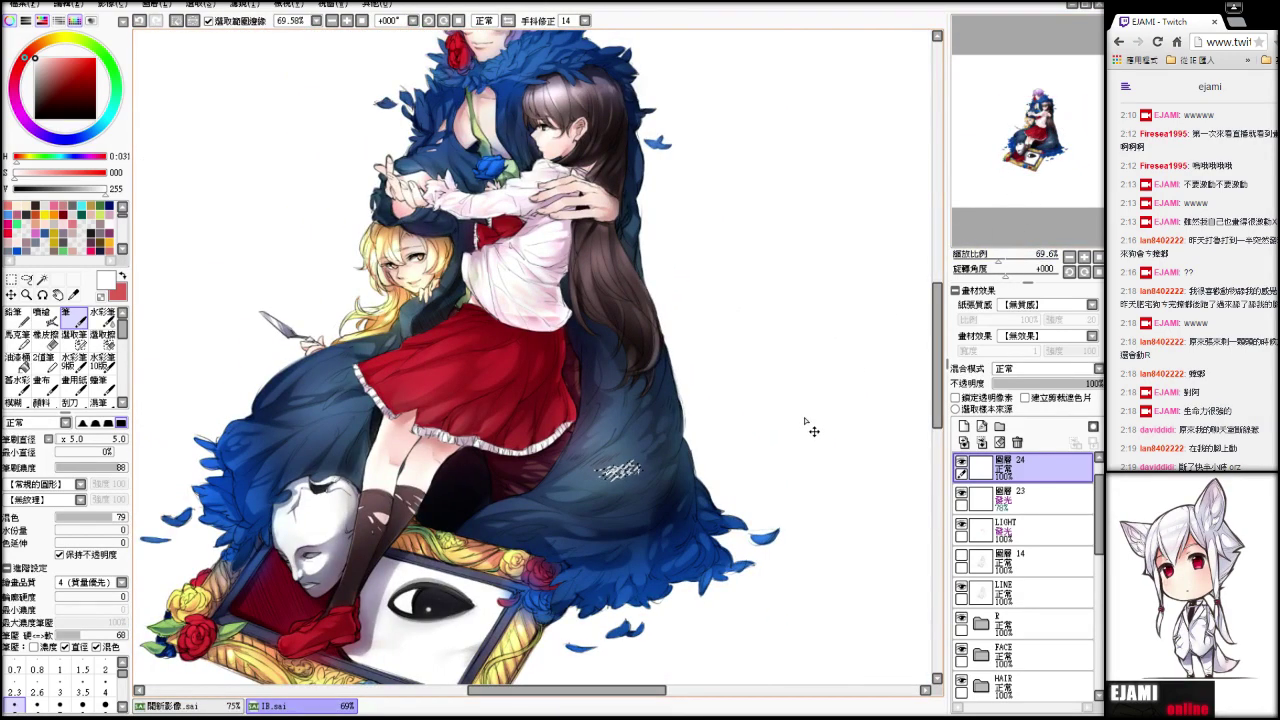
{"action": "left_click", "coordinate": [232, 6]}
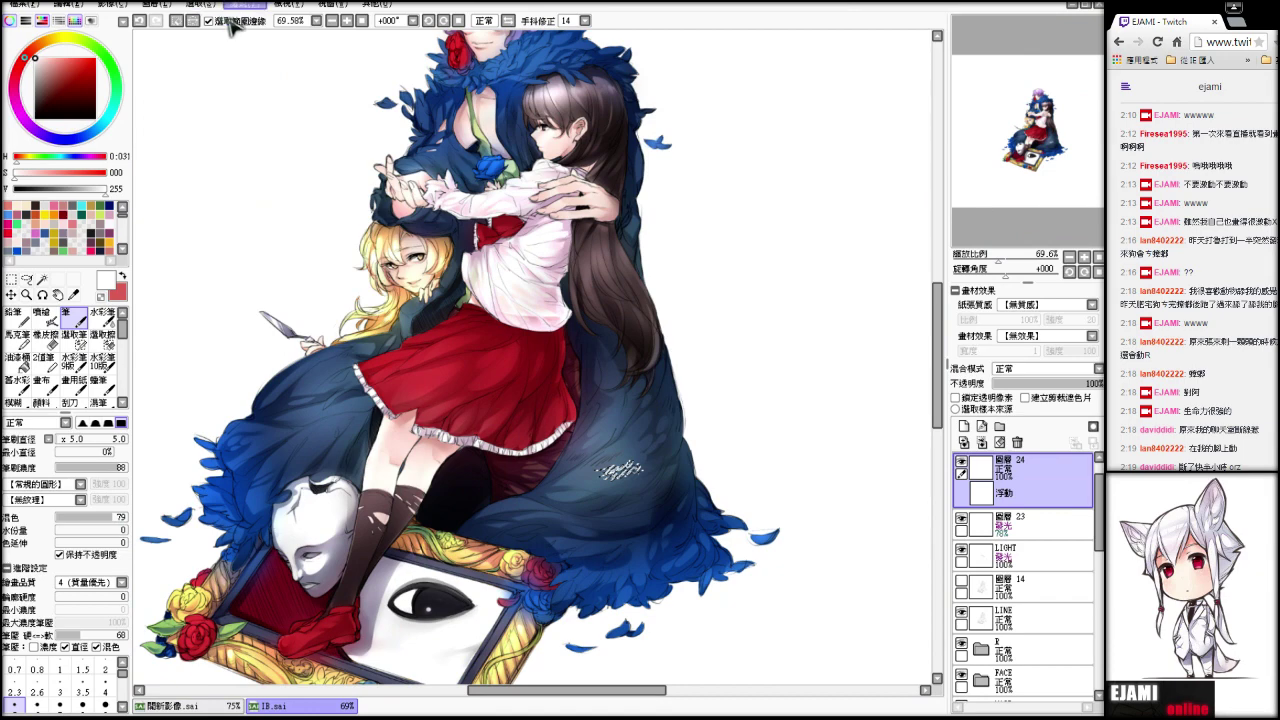
{"action": "left_click", "coordinate": [236, 24]}
{"action": "left_click", "coordinate": [1088, 541]}
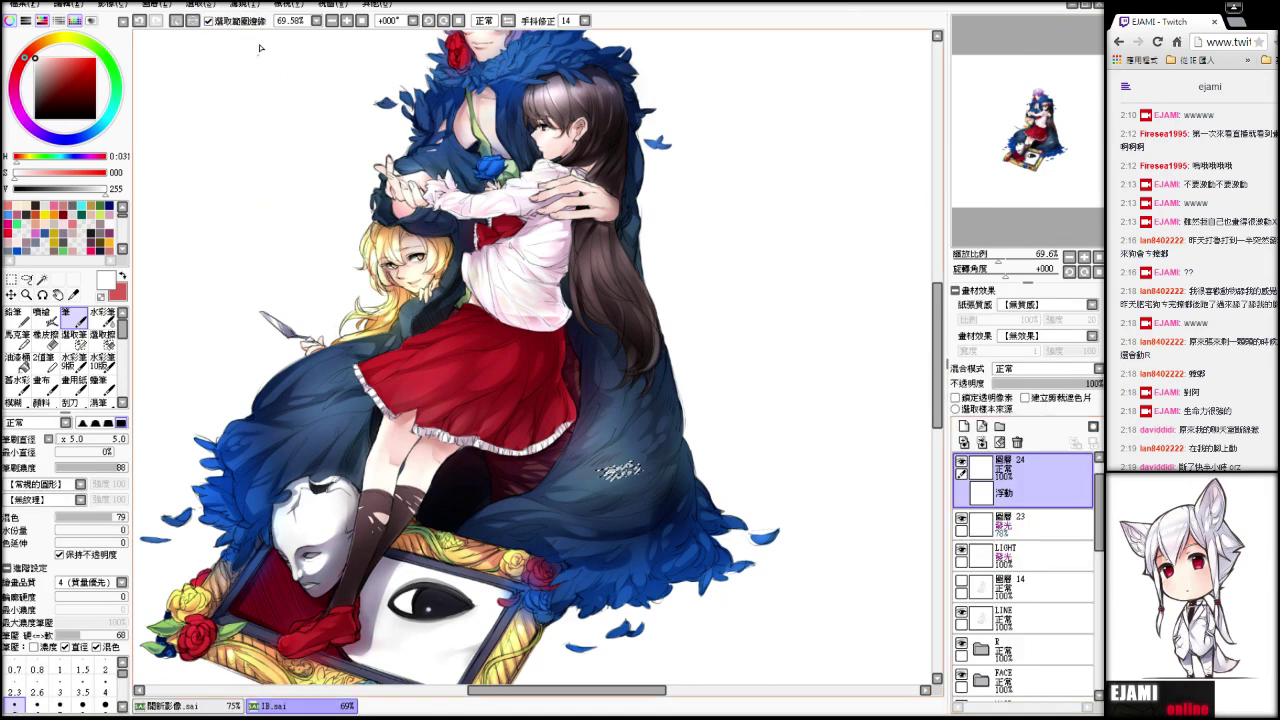
{"action": "left_click", "coordinate": [214, 7]}
{"action": "left_click", "coordinate": [223, 24]}
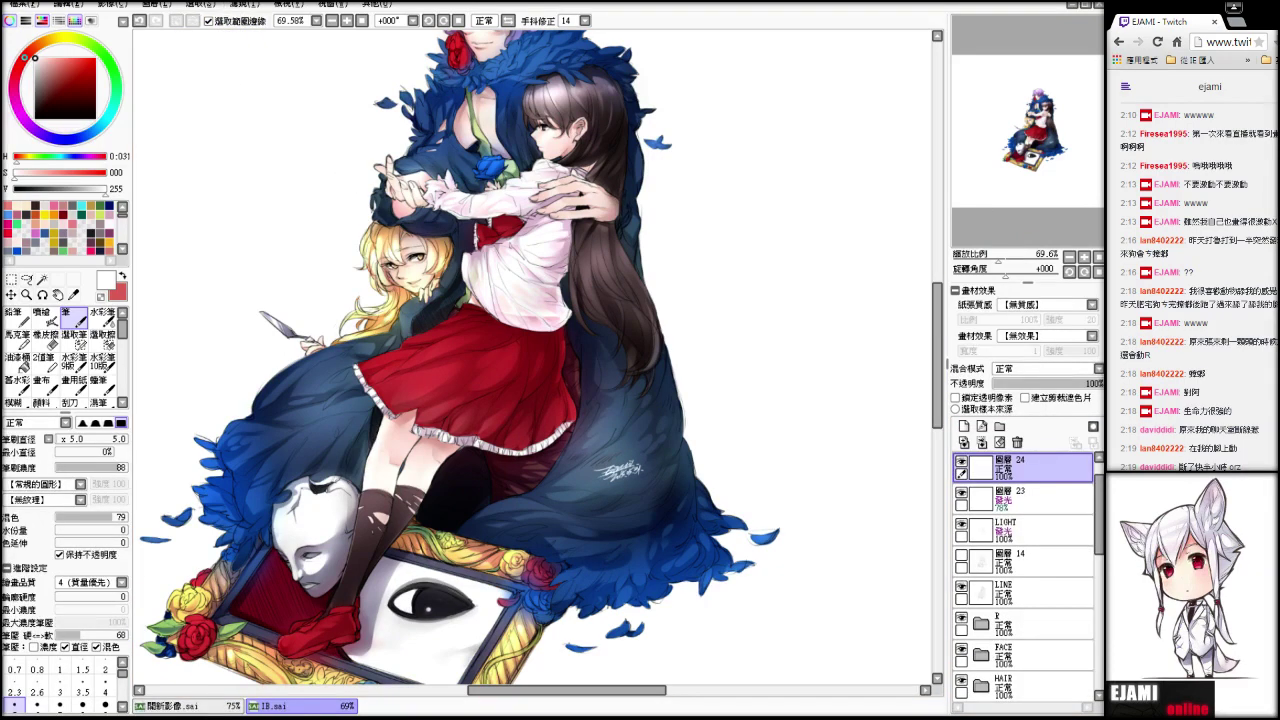
- Move layer 24 beneath layer 14 and add a new clipping layer directly above LINE
{"action": "left_click_drag", "start_coordinate": [1030, 470], "coordinate": [1030, 577]}
{"action": "left_click", "coordinate": [981, 426]}
{"action": "left_click", "coordinate": [1025, 397]}
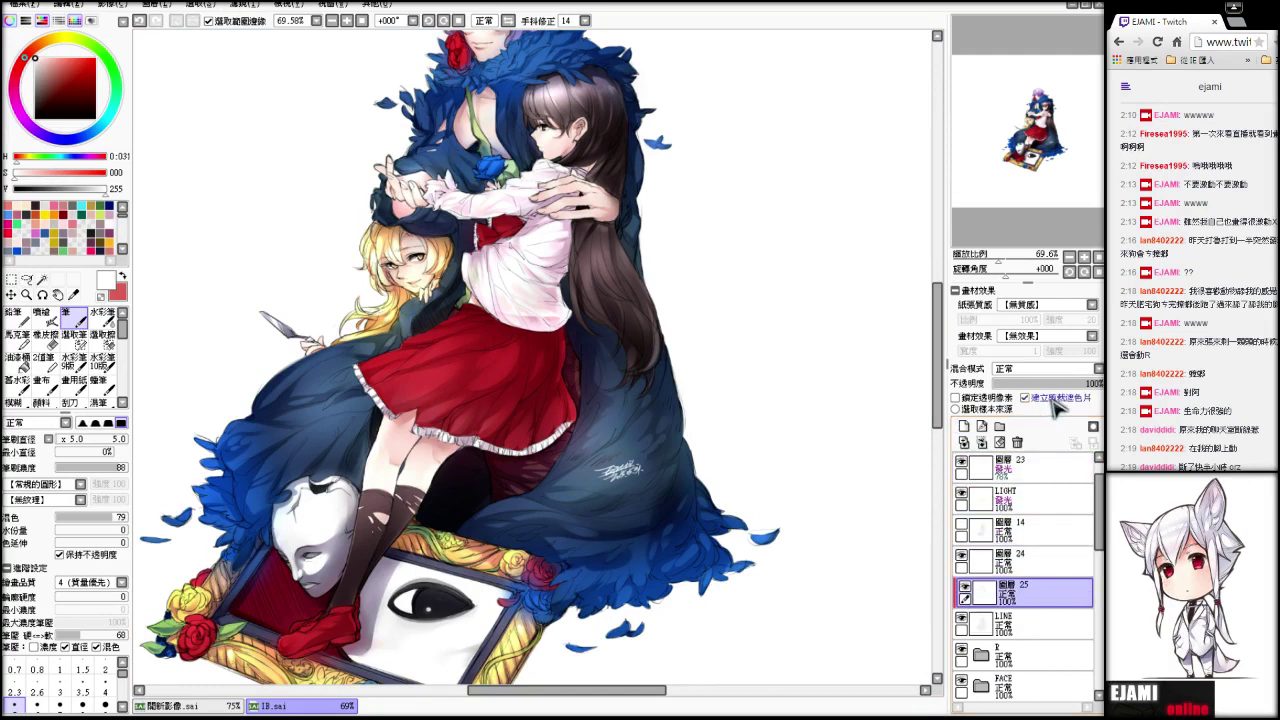
- Try filling the clipping layer above LINE with a very dark brown, and undo the fill
{"action": "left_click", "coordinate": [20, 358]}
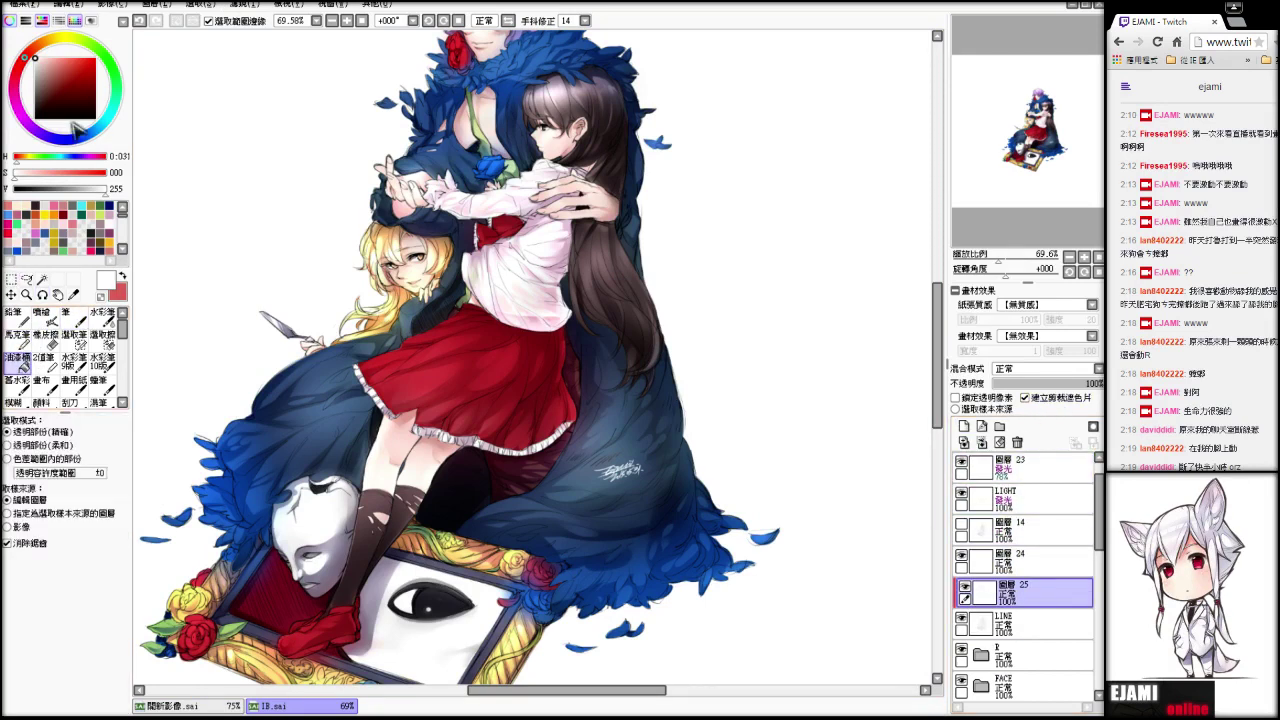
{"action": "left_click", "coordinate": [901, 511]}
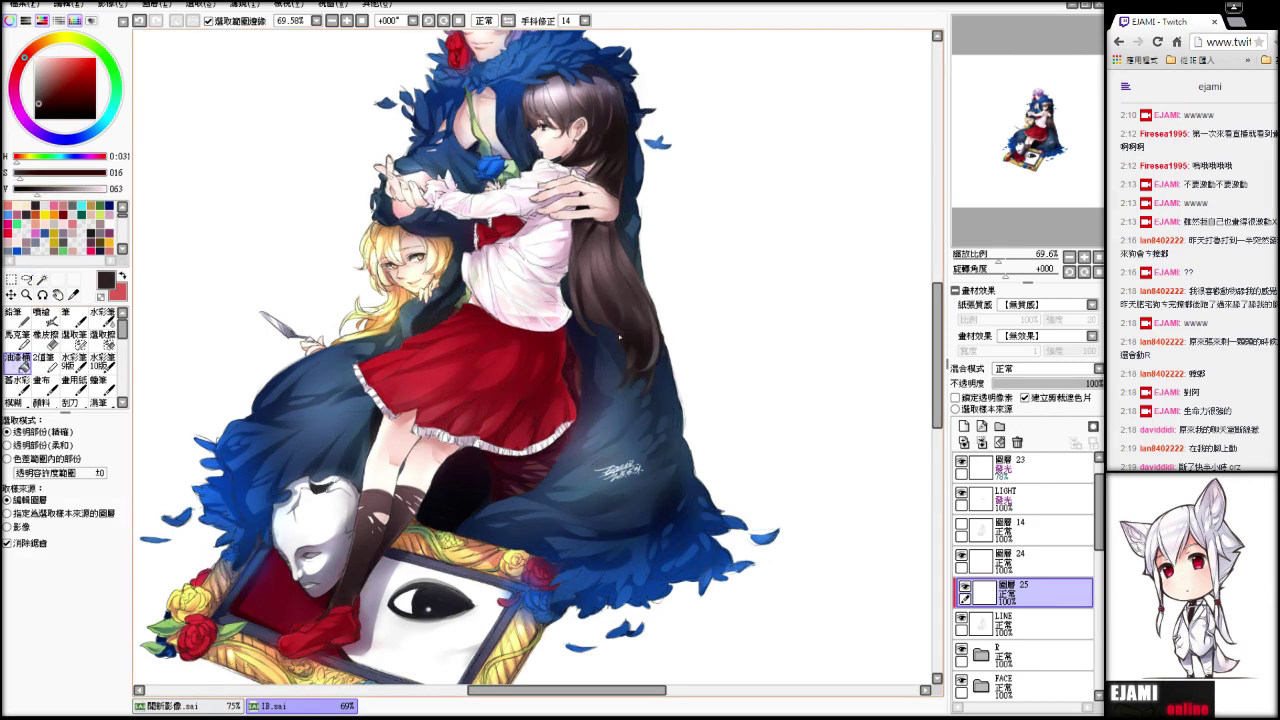
{"action": "key", "text": "ctrl+z"}
{"action": "scroll", "coordinate": [658, 514], "scroll_direction": "up", "scroll_amount": 5}
{"action": "scroll", "coordinate": [640, 508], "scroll_direction": "down", "scroll_amount": 2}
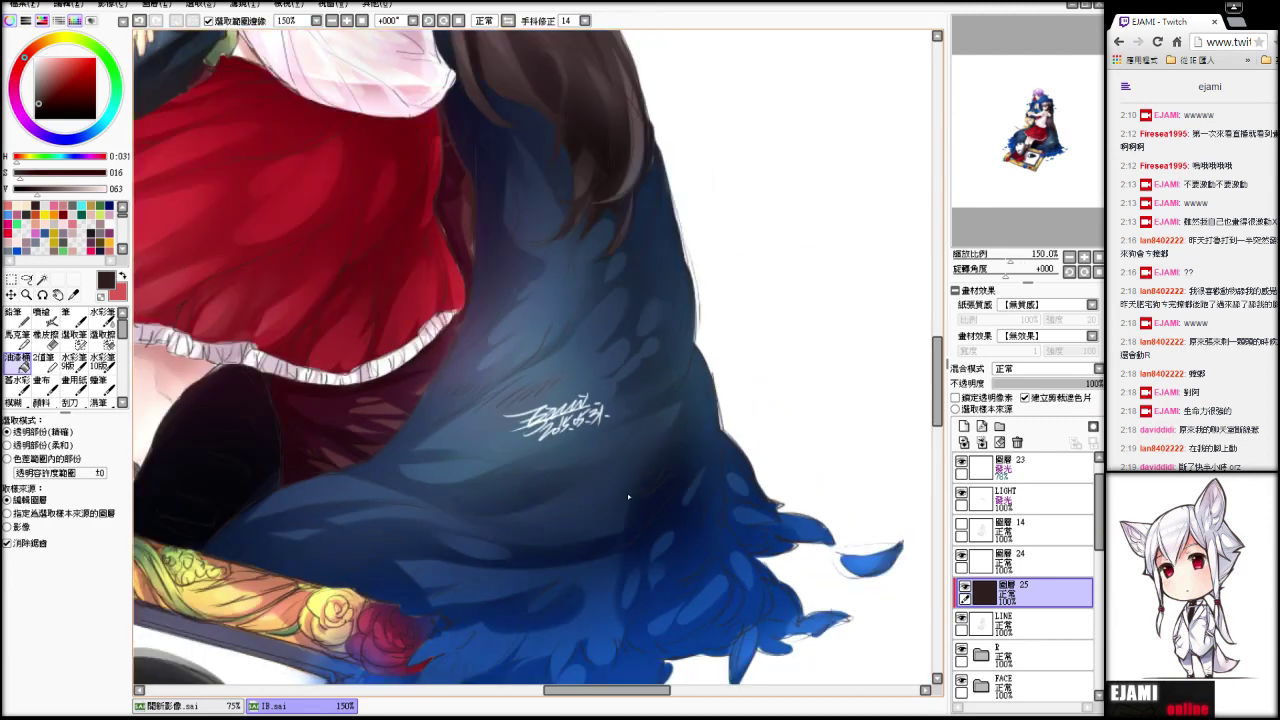
{"action": "key", "text": "ctrl+z"}
- Fill the clipping layer with pure black and merge it down into LINE
{"action": "left_click_drag", "start_coordinate": [75, 97], "coordinate": [35, 118]}
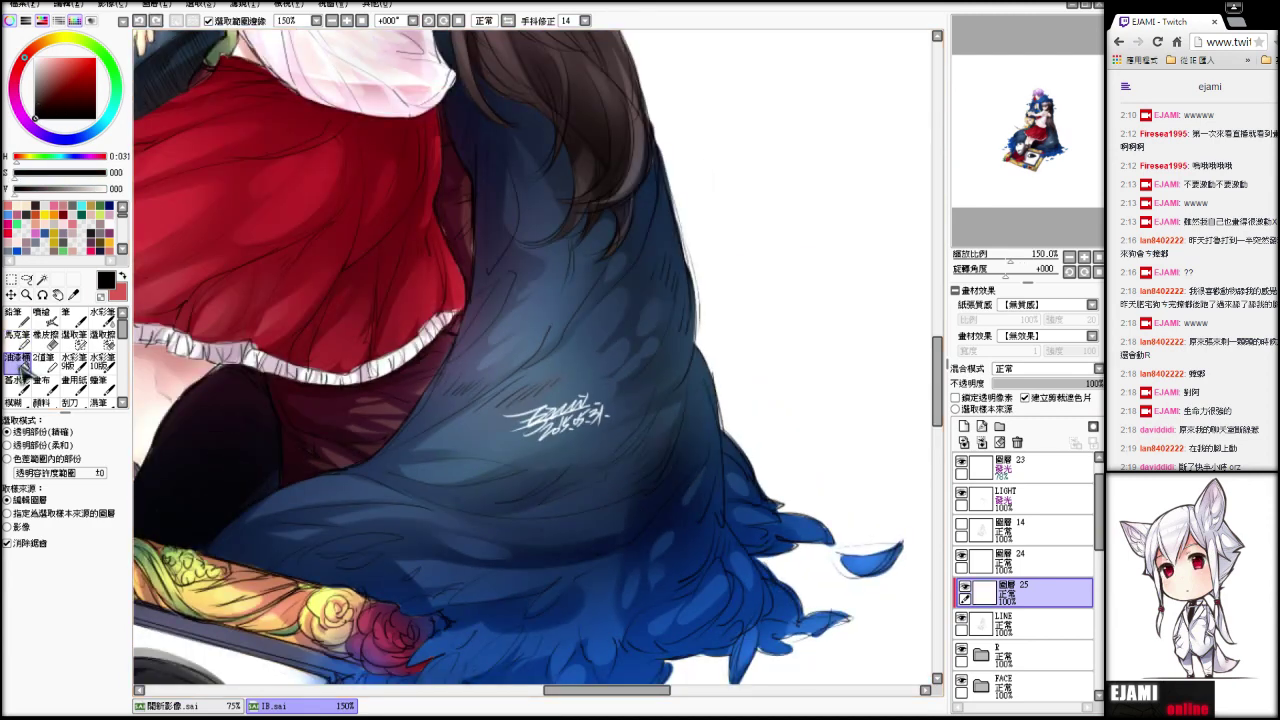
{"action": "left_click", "coordinate": [783, 378]}
{"action": "left_click", "coordinate": [982, 443]}
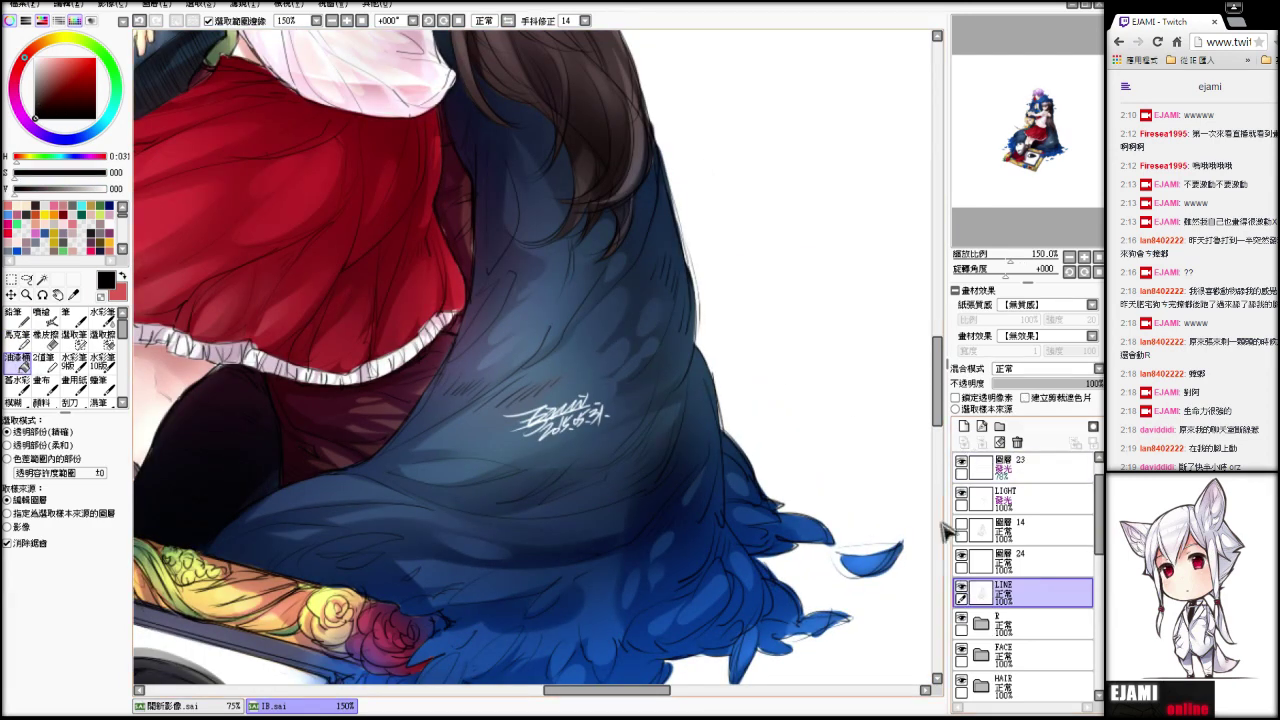
- Try merging layer 24 into LINE, undo the merge, and set layer 24's opacity to 49%
{"action": "left_click", "coordinate": [990, 560]}
{"action": "left_click", "coordinate": [981, 443]}
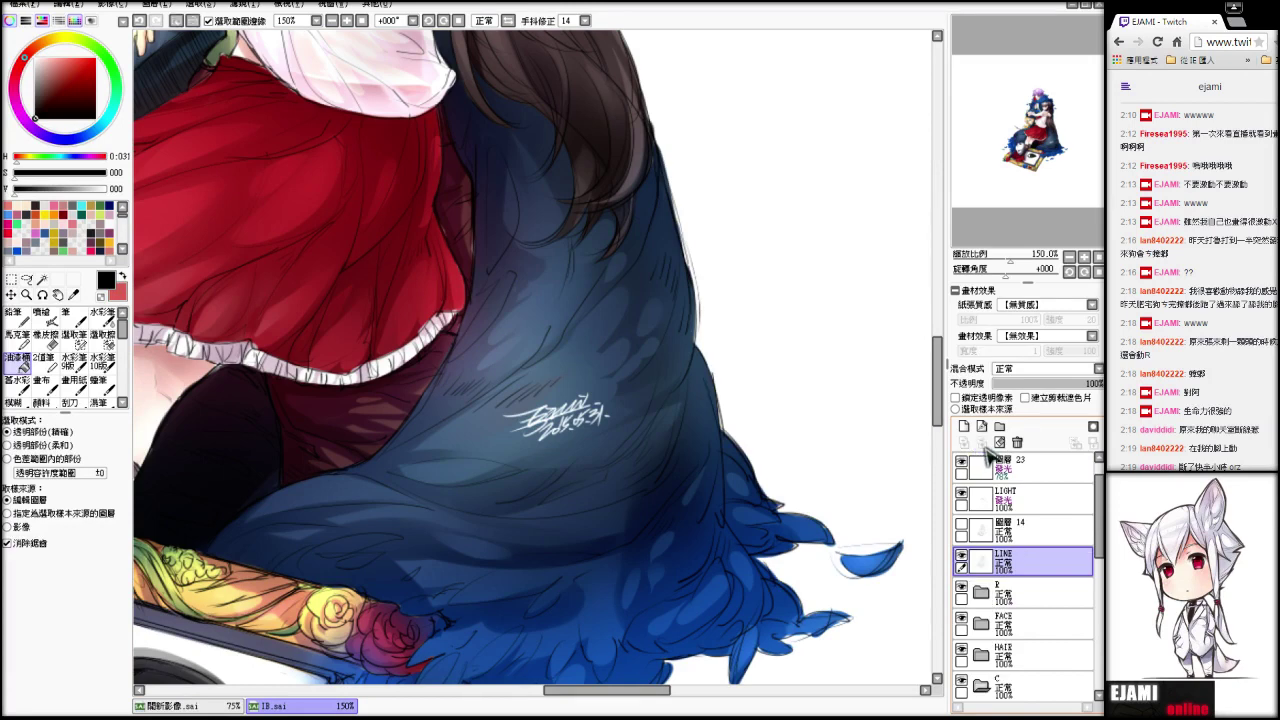
{"action": "key", "text": "ctrl+z"}
{"action": "left_click_drag", "start_coordinate": [1066, 389], "coordinate": [1050, 387]}
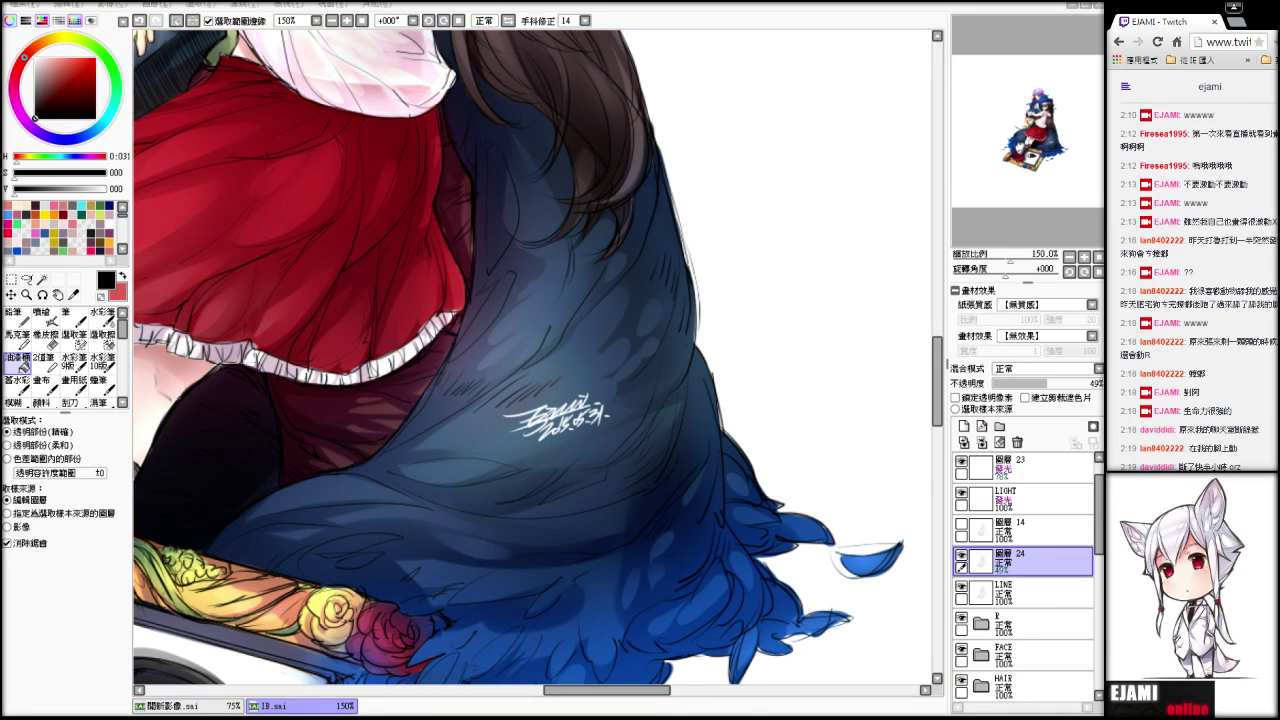
- Add a new layer between the B folder and layer 6 and fill it with white as the background
{"action": "scroll", "coordinate": [1030, 598], "scroll_direction": "down", "scroll_amount": 5}
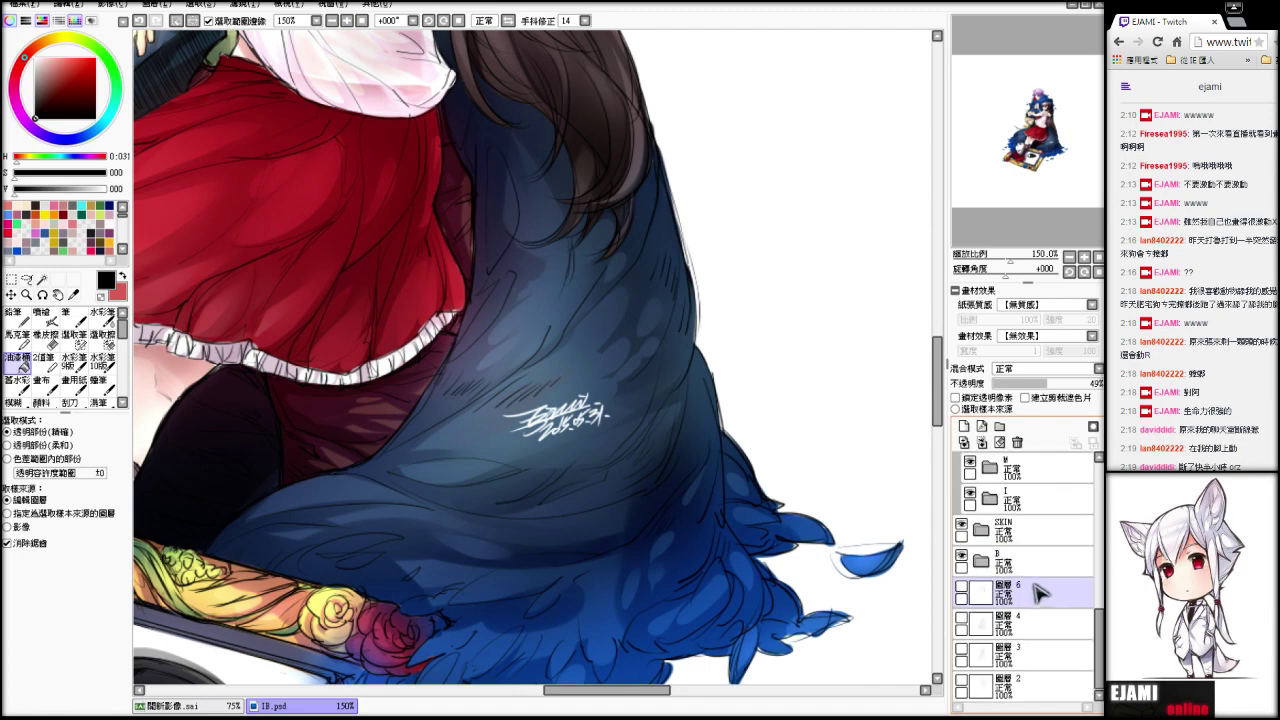
{"action": "left_click", "coordinate": [1030, 594]}
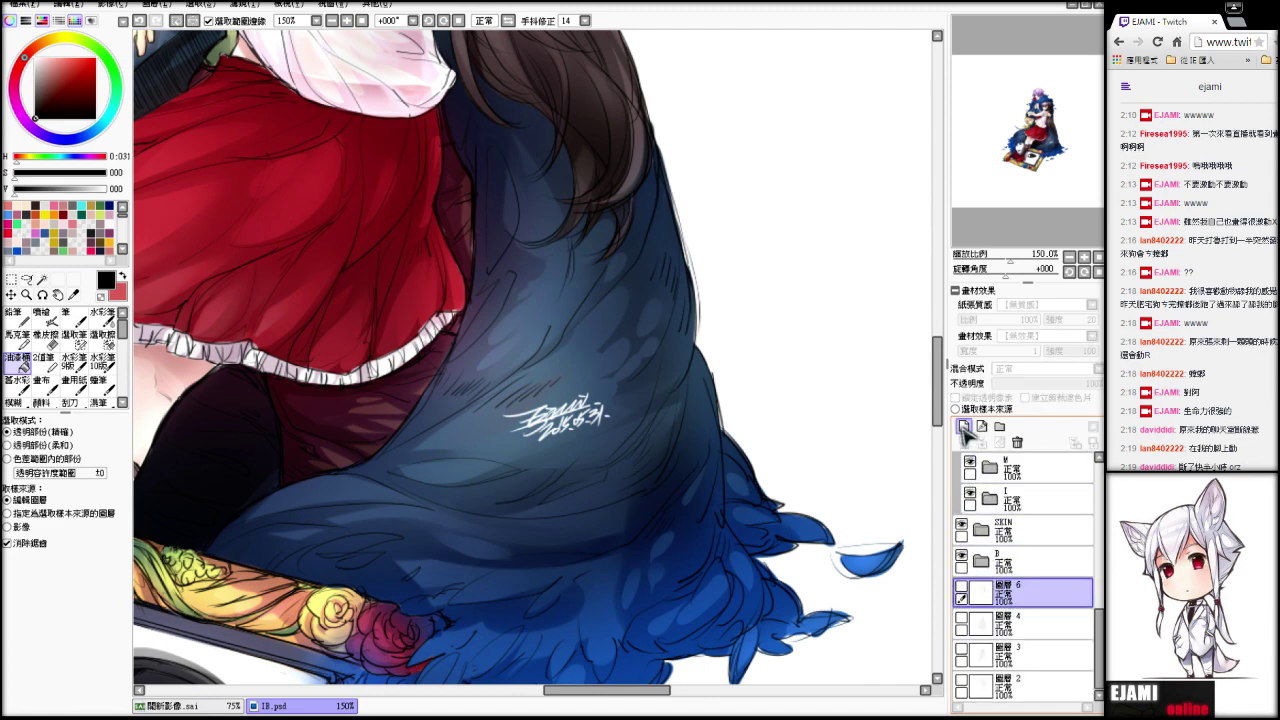
{"action": "left_click", "coordinate": [965, 427]}
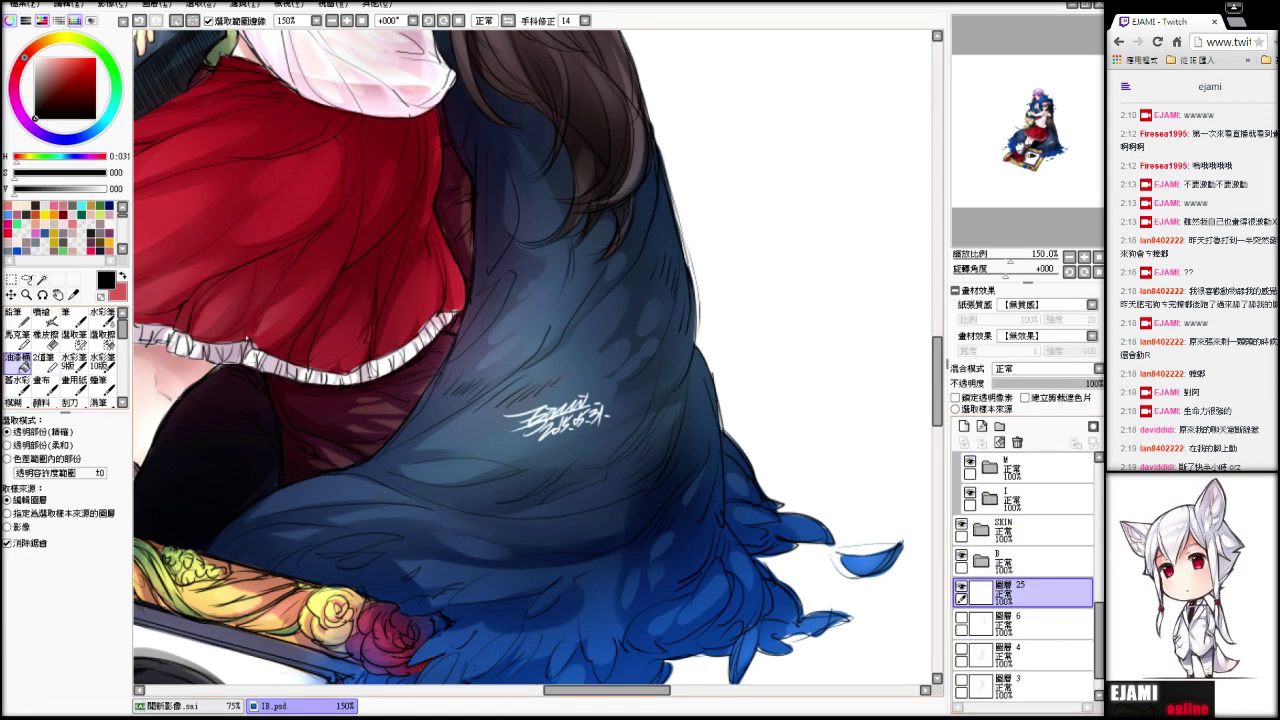
{"action": "left_click", "coordinate": [569, 207]}
{"action": "mouse_move", "coordinate": [68, 64]}
{"action": "left_mouse_down"}
{"action": "mouse_move", "coordinate": [38, 56]}
{"action": "mouse_move", "coordinate": [64, 70]}
{"action": "mouse_move", "coordinate": [42, 73]}
{"action": "mouse_move", "coordinate": [34, 57]}
{"action": "left_mouse_up"}
{"action": "left_click", "coordinate": [223, 110]}
{"action": "scroll", "coordinate": [223, 110], "scroll_direction": "down", "scroll_amount": 4}
{"action": "left_click", "coordinate": [585, 163]}
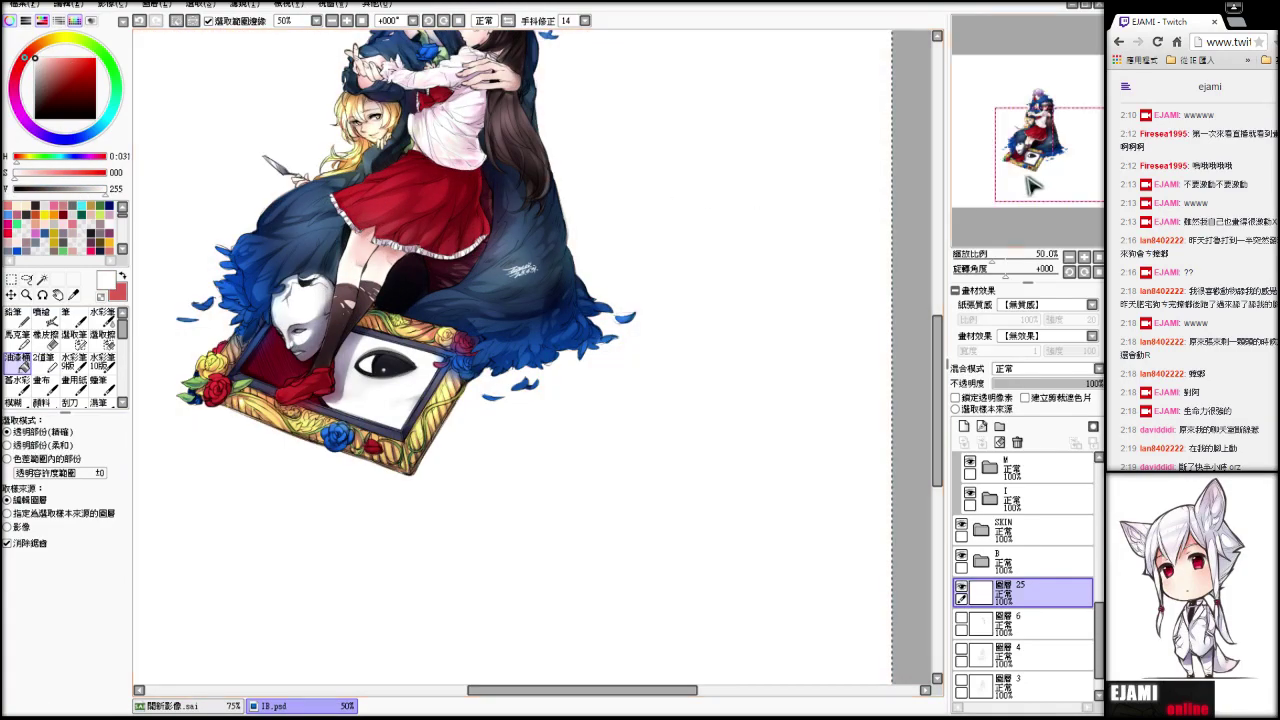
{"action": "left_click_drag", "start_coordinate": [1031, 183], "coordinate": [1009, 163]}
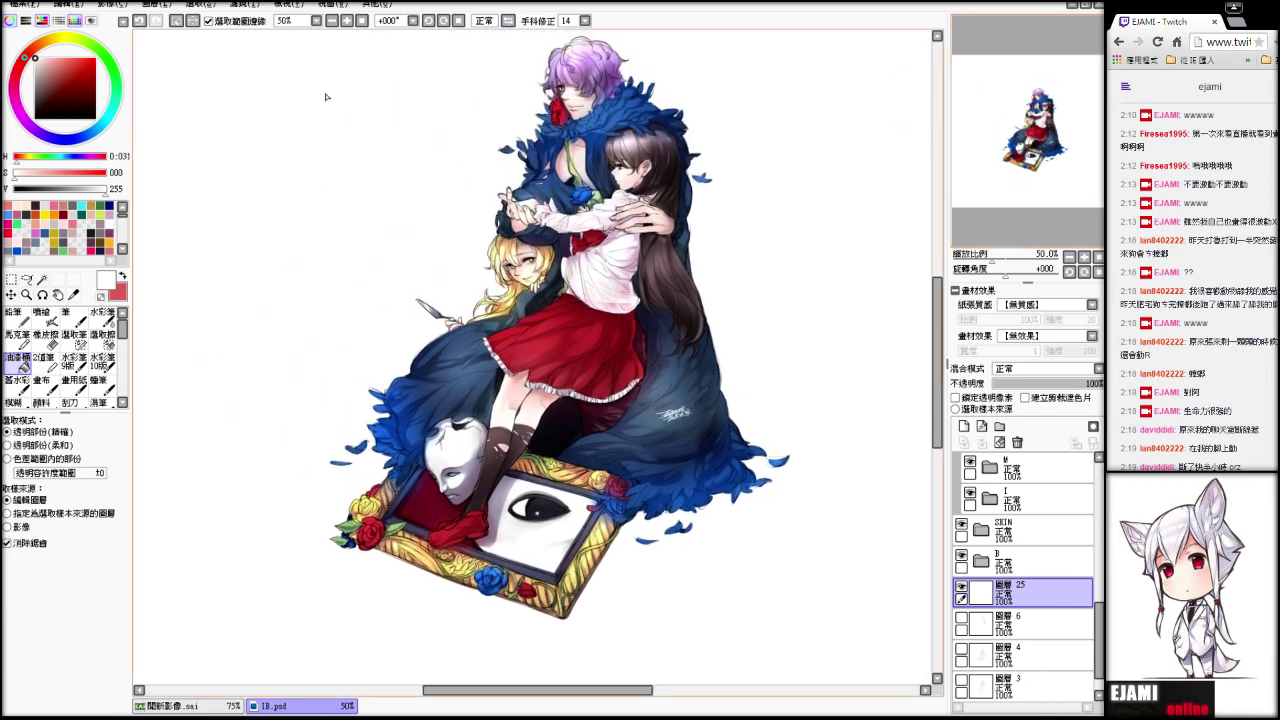
- Clear the canvas selection and close IB.psd
{"action": "left_click", "coordinate": [212, 7]}
{"action": "left_click", "coordinate": [221, 27]}
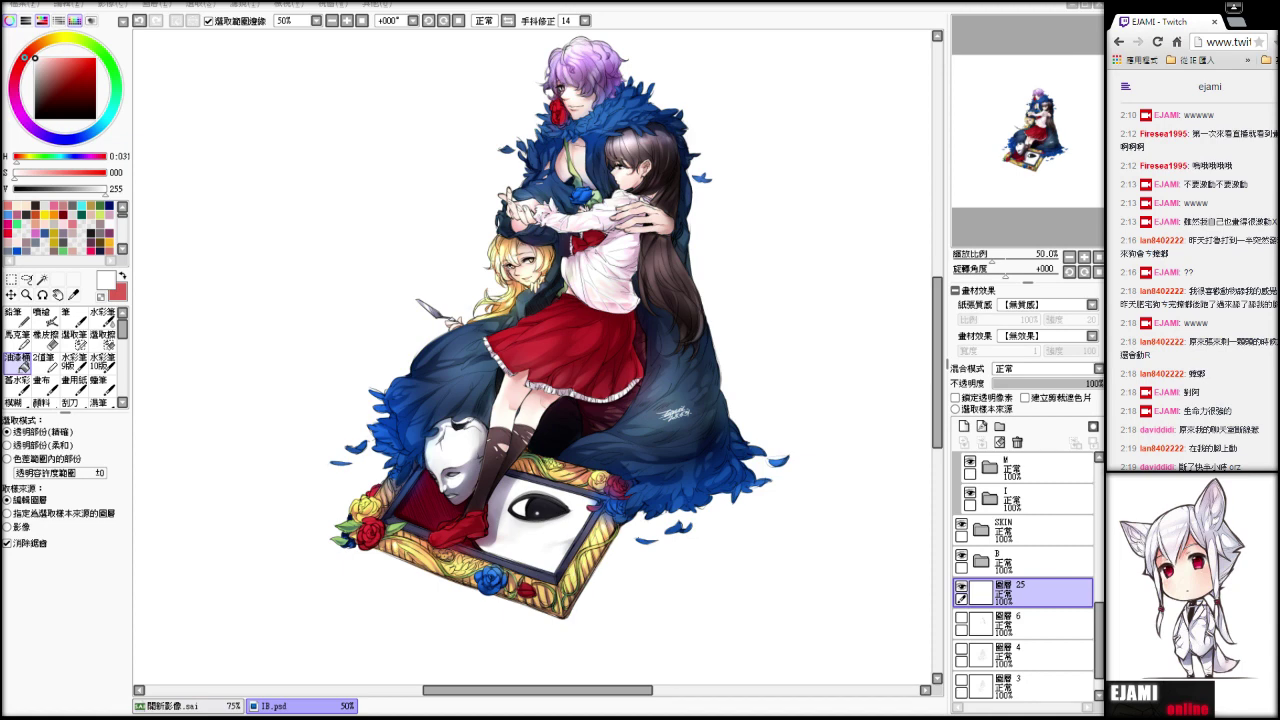
{"action": "key", "text": "ctrl+w"}
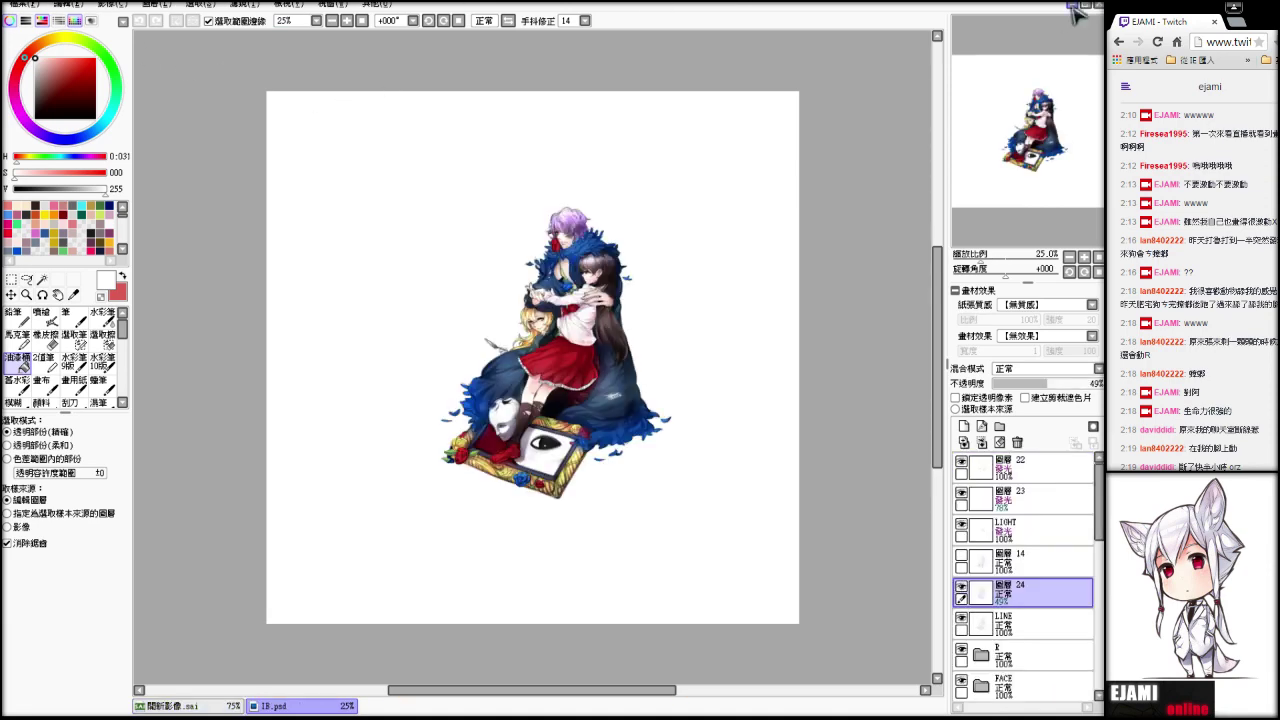
- Set layer 24's opacity to 38% and review the line work across the whole illustration
{"action": "scroll", "coordinate": [630, 272], "scroll_direction": "up", "scroll_amount": 5}
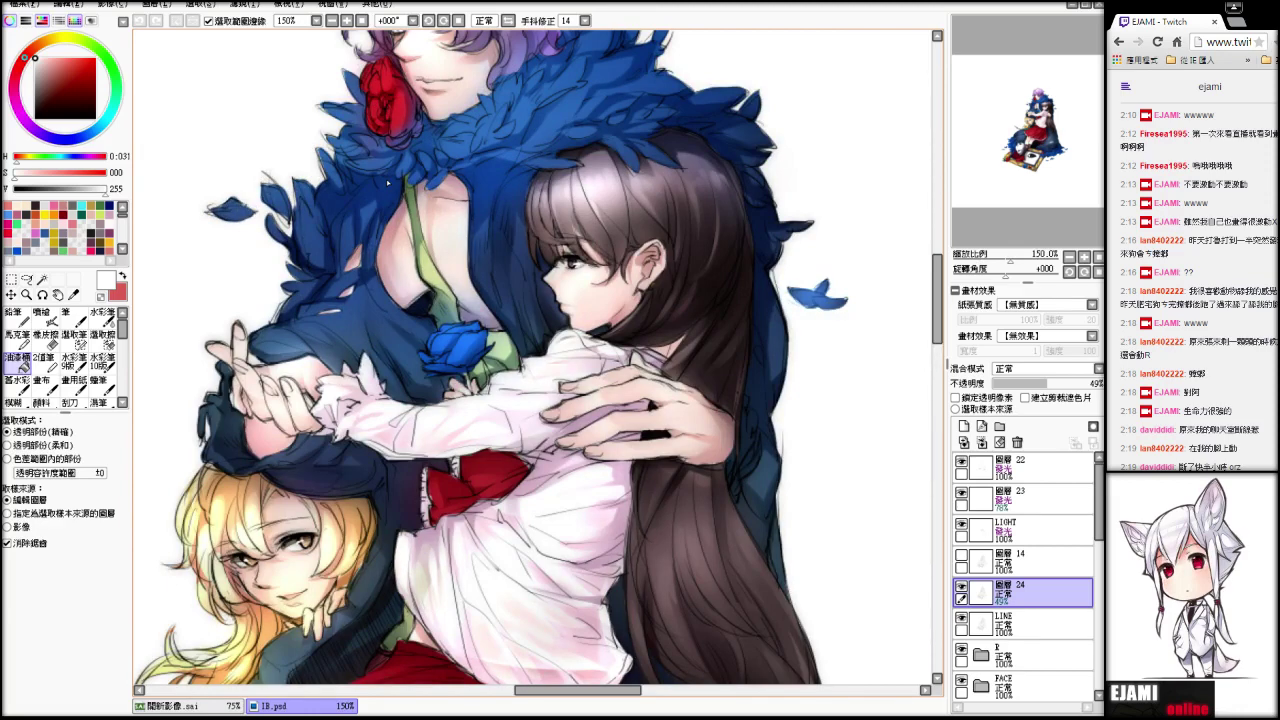
{"action": "left_click_drag", "start_coordinate": [1007, 173], "coordinate": [1009, 195]}
{"action": "mouse_move", "coordinate": [1043, 382]}
{"action": "left_mouse_down"}
{"action": "mouse_move", "coordinate": [1032, 382]}
{"action": "mouse_move", "coordinate": [1041, 388]}
{"action": "left_mouse_up"}
{"action": "left_click_drag", "start_coordinate": [1010, 264], "coordinate": [1000, 268]}
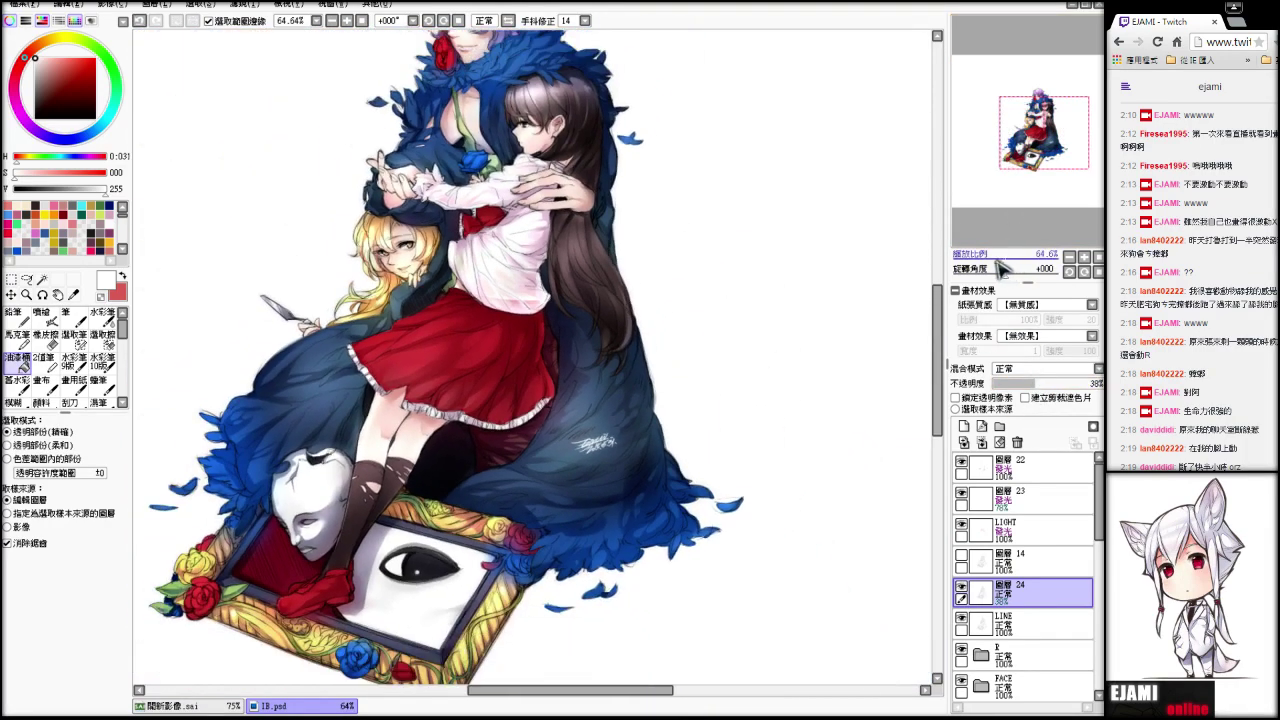
{"action": "left_click_drag", "start_coordinate": [985, 166], "coordinate": [979, 168]}
{"action": "left_click_drag", "start_coordinate": [1020, 221], "coordinate": [1012, 202]}
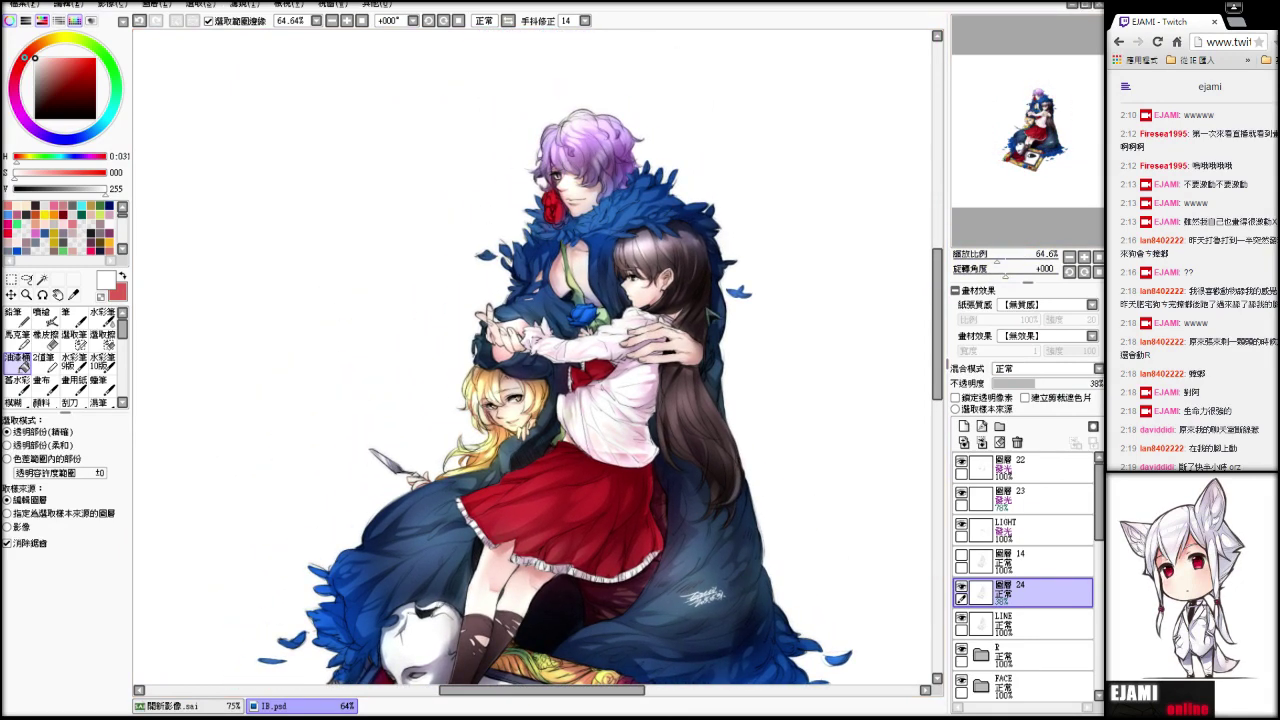
{"action": "left_click_drag", "start_coordinate": [1010, 141], "coordinate": [1008, 175]}
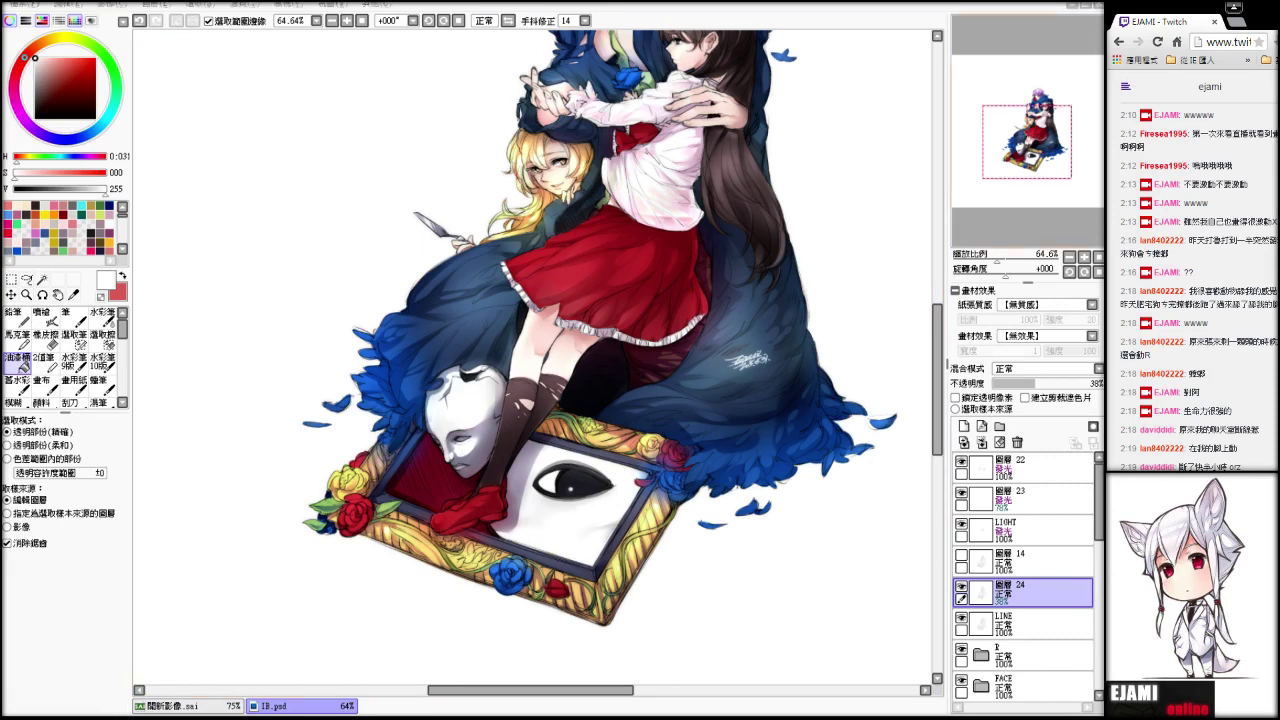
{"action": "left_click_drag", "start_coordinate": [1025, 140], "coordinate": [1034, 128]}
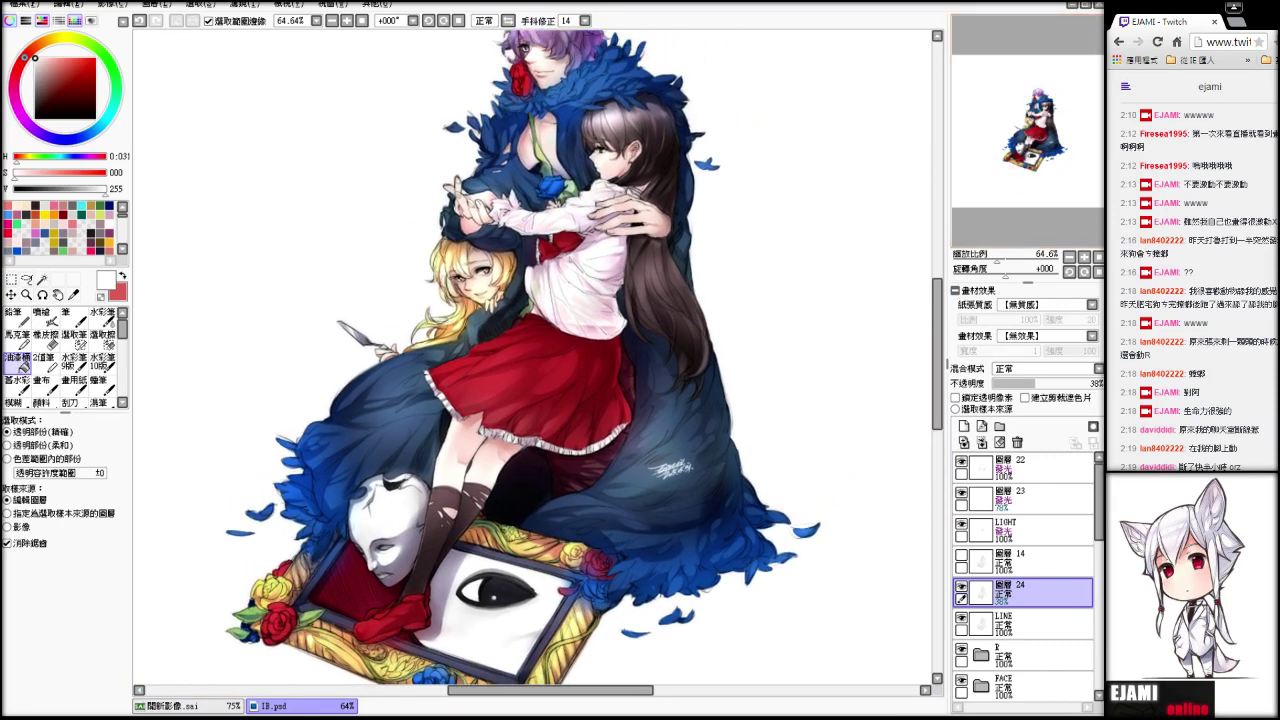
- Create a layer group above layer 22 and move layers 22, 23, LIGHT, 14, 24 and LINE into it
{"action": "left_click", "coordinate": [999, 427]}
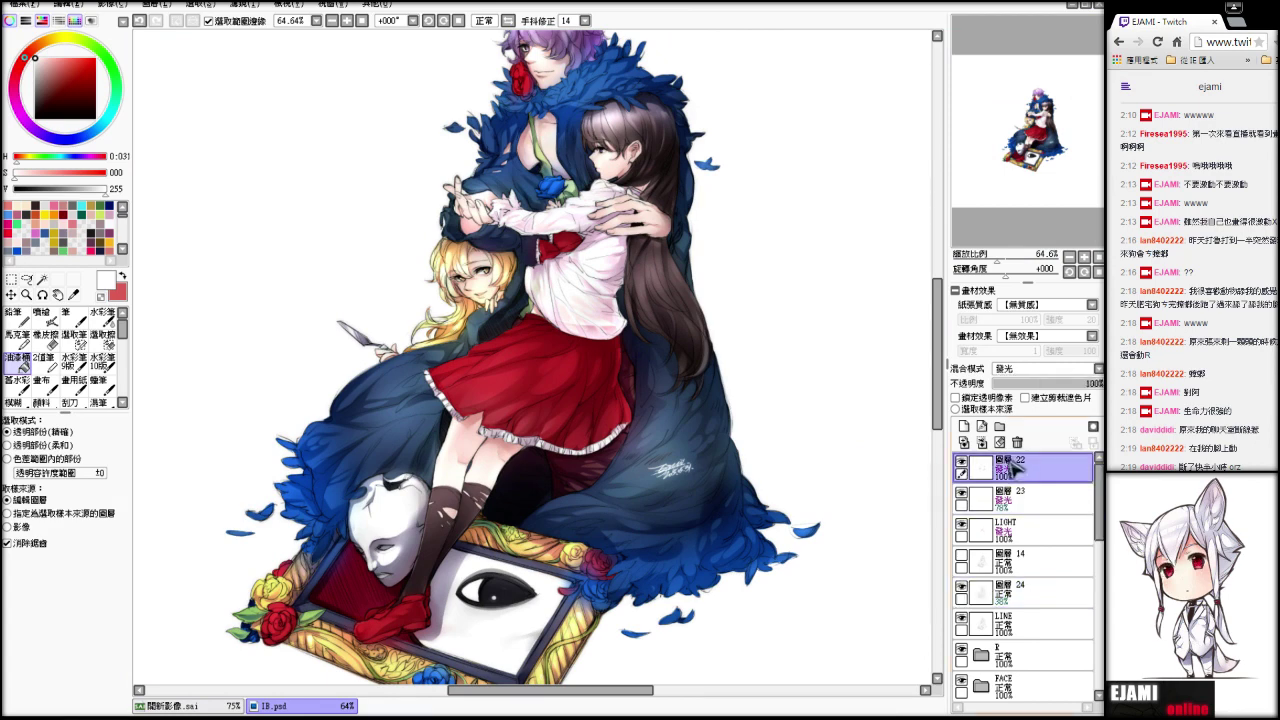
{"action": "left_click_drag", "start_coordinate": [1027, 494], "coordinate": [1030, 472]}
{"action": "left_click_drag", "start_coordinate": [1036, 526], "coordinate": [1035, 508]}
{"action": "left_click_drag", "start_coordinate": [1034, 560], "coordinate": [1034, 540]}
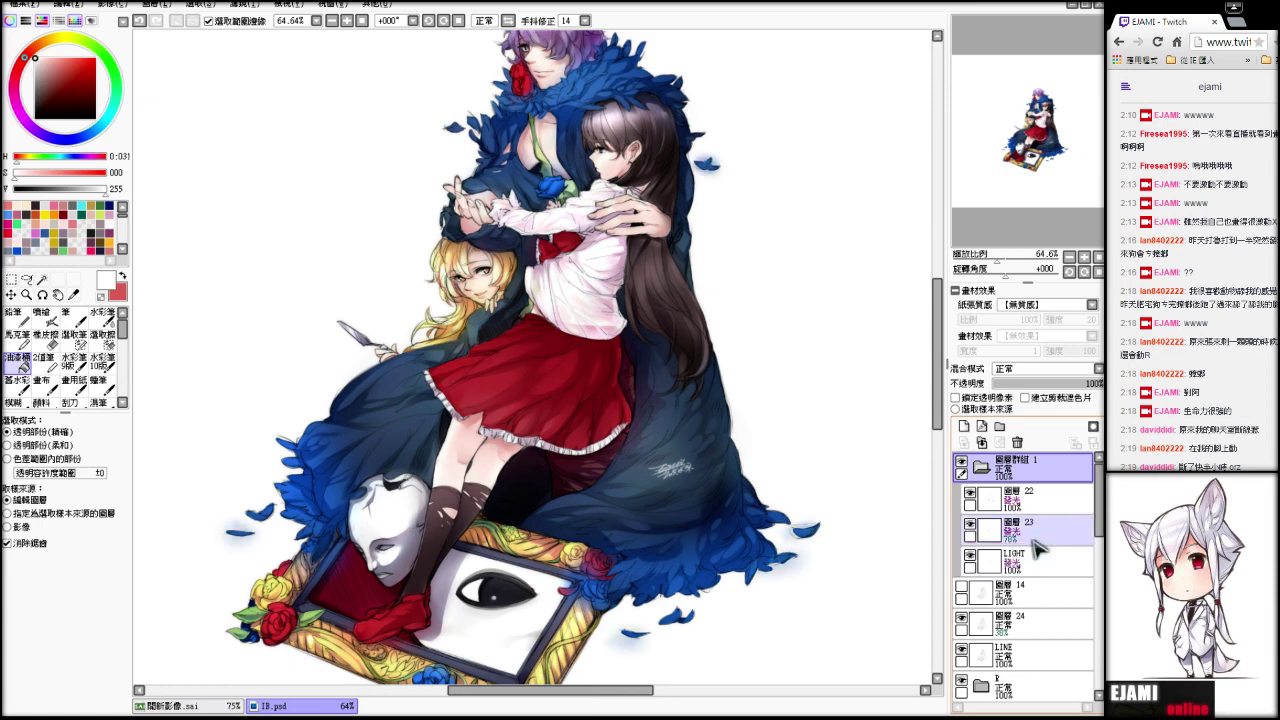
{"action": "left_click_drag", "start_coordinate": [1036, 588], "coordinate": [1036, 570]}
{"action": "left_click_drag", "start_coordinate": [1037, 620], "coordinate": [1036, 601]}
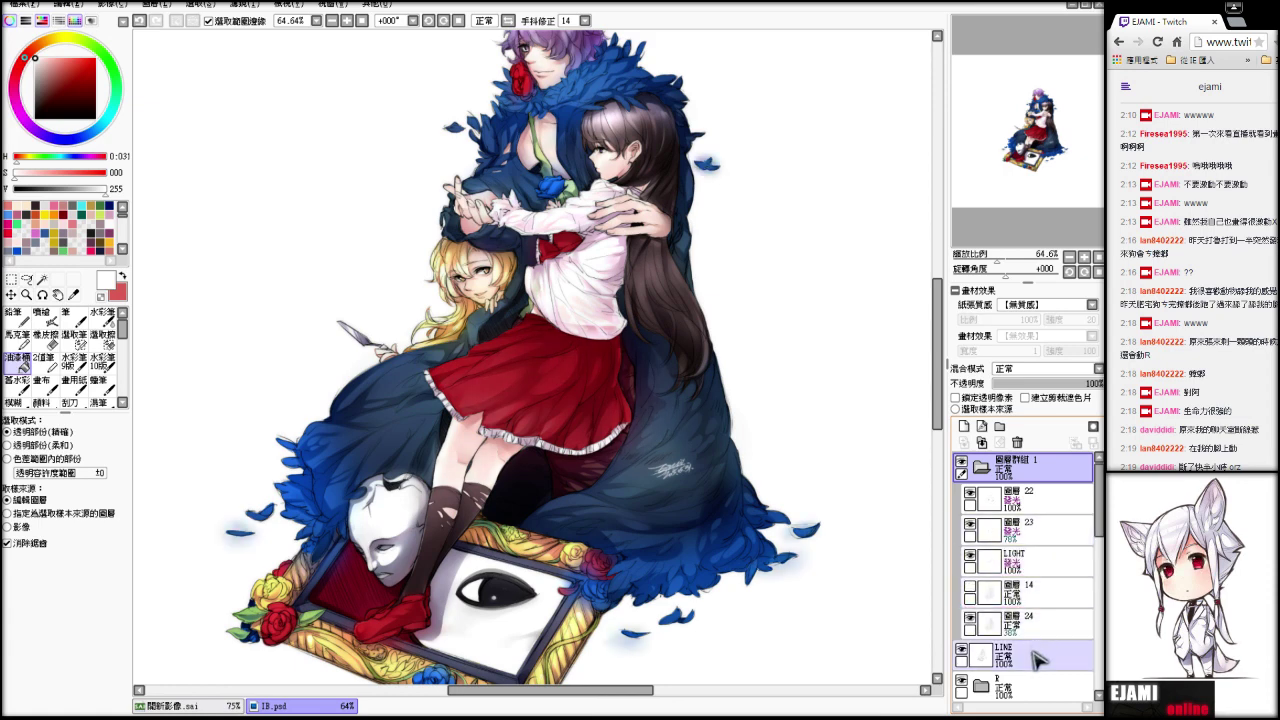
{"action": "mouse_move", "coordinate": [1037, 655]}
{"action": "left_mouse_down"}
{"action": "mouse_move", "coordinate": [1030, 601]}
{"action": "mouse_move", "coordinate": [1040, 638]}
{"action": "mouse_move", "coordinate": [1025, 618]}
{"action": "mouse_move", "coordinate": [1026, 638]}
{"action": "mouse_move", "coordinate": [1035, 610]}
{"action": "mouse_move", "coordinate": [1018, 644]}
{"action": "left_mouse_up"}
- Move the R, FACE, HAIR, C, SKIN and B folders and layers 25, 6, 4, 3 and 2 into the new group
{"action": "scroll", "coordinate": [1037, 638], "scroll_direction": "down", "scroll_amount": 2}
{"action": "scroll", "coordinate": [1035, 636], "scroll_direction": "down", "scroll_amount": 2}
{"action": "left_click", "coordinate": [1030, 634]}
{"action": "scroll", "coordinate": [1028, 628], "scroll_direction": "down", "scroll_amount": 1}
{"action": "scroll", "coordinate": [994, 641], "scroll_direction": "down", "scroll_amount": 2}
{"action": "scroll", "coordinate": [1020, 646], "scroll_direction": "down", "scroll_amount": 5}
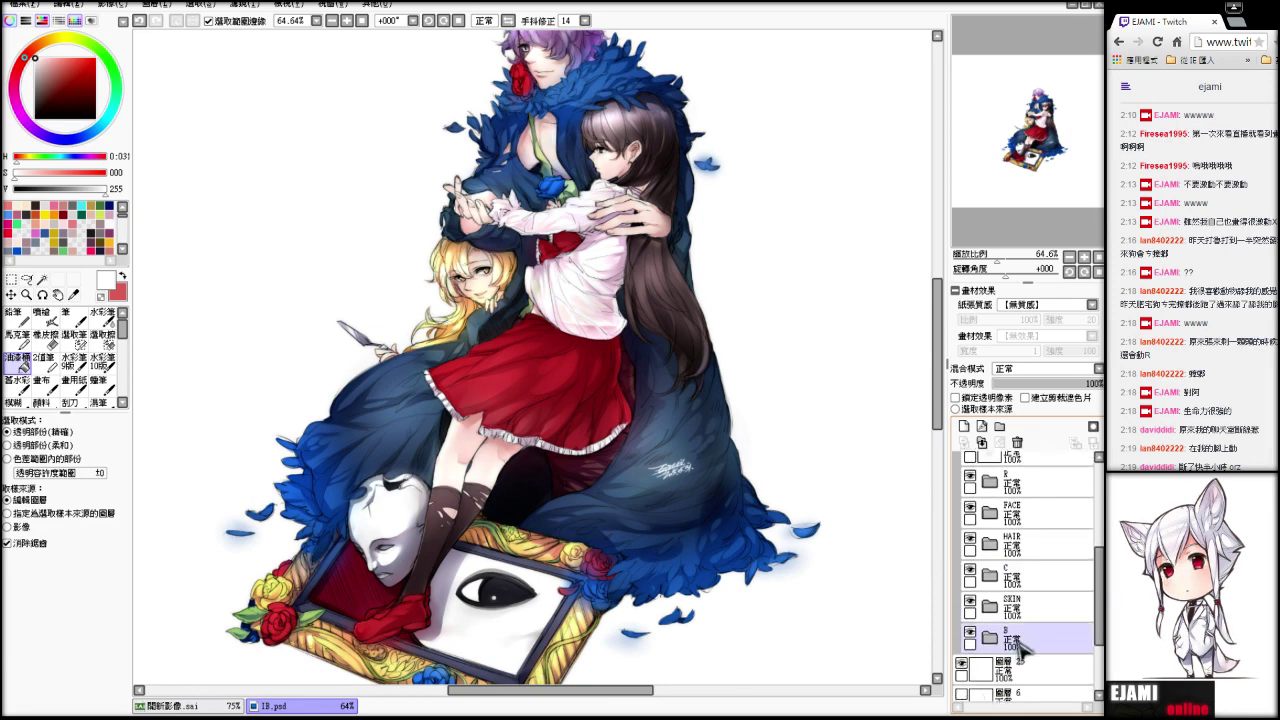
{"action": "left_click", "coordinate": [1022, 647]}
{"action": "left_click", "coordinate": [1027, 582]}
{"action": "left_click_drag", "start_coordinate": [1027, 582], "coordinate": [1029, 566]}
{"action": "mouse_move", "coordinate": [1026, 606]}
{"action": "left_mouse_down"}
{"action": "mouse_move", "coordinate": [1024, 593]}
{"action": "mouse_move", "coordinate": [1026, 617]}
{"action": "left_mouse_up"}
{"action": "left_click", "coordinate": [1023, 631]}
{"action": "left_click_drag", "start_coordinate": [1025, 665], "coordinate": [993, 503]}
{"action": "left_click", "coordinate": [1030, 679]}
{"action": "left_click", "coordinate": [1021, 665]}
{"action": "left_click", "coordinate": [1022, 680], "text": "ctrl"}
- Toggle layer 25's visibility to compare the artwork with and without the white background, leaving the layer shown
{"action": "mouse_move", "coordinate": [1036, 130]}
{"action": "left_mouse_down"}
{"action": "mouse_move", "coordinate": [1025, 105]}
{"action": "mouse_move", "coordinate": [1044, 114]}
{"action": "mouse_move", "coordinate": [1033, 116]}
{"action": "left_mouse_up"}
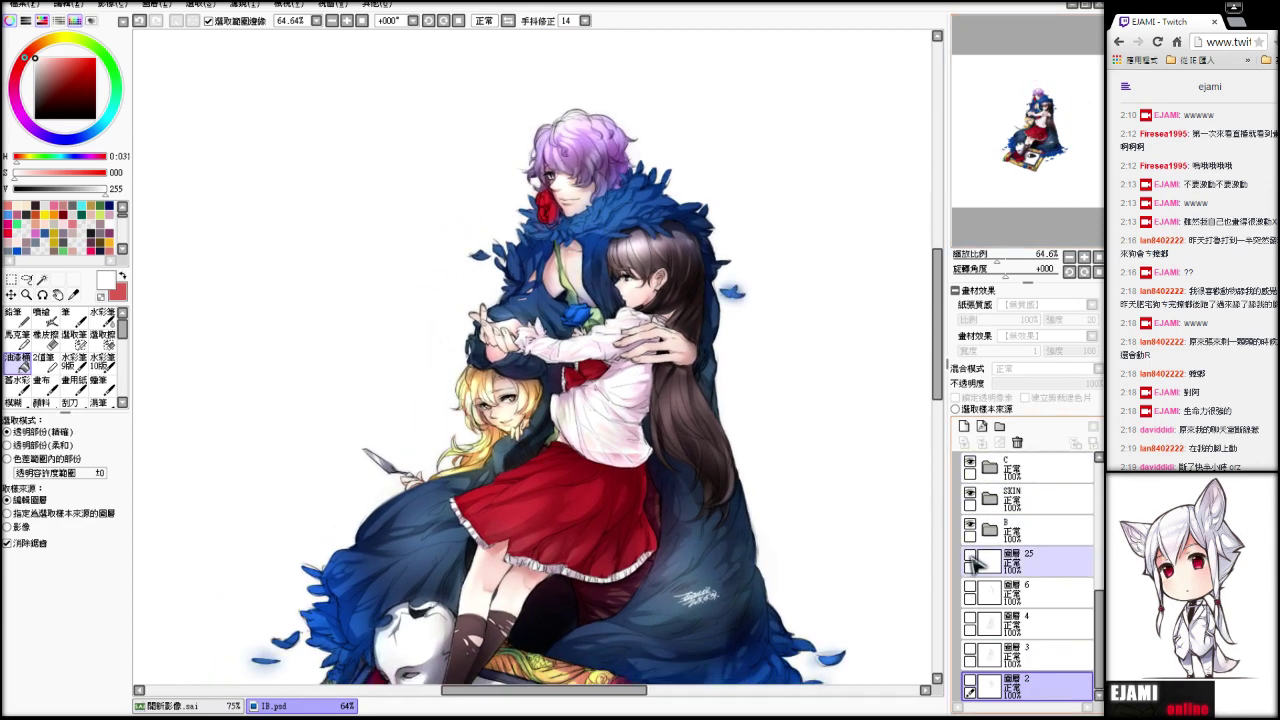
{"action": "left_click", "coordinate": [970, 558]}
{"action": "left_click", "coordinate": [970, 558]}
{"action": "left_click", "coordinate": [970, 558]}
{"action": "scroll", "coordinate": [871, 543], "scroll_direction": "down", "scroll_amount": 2}
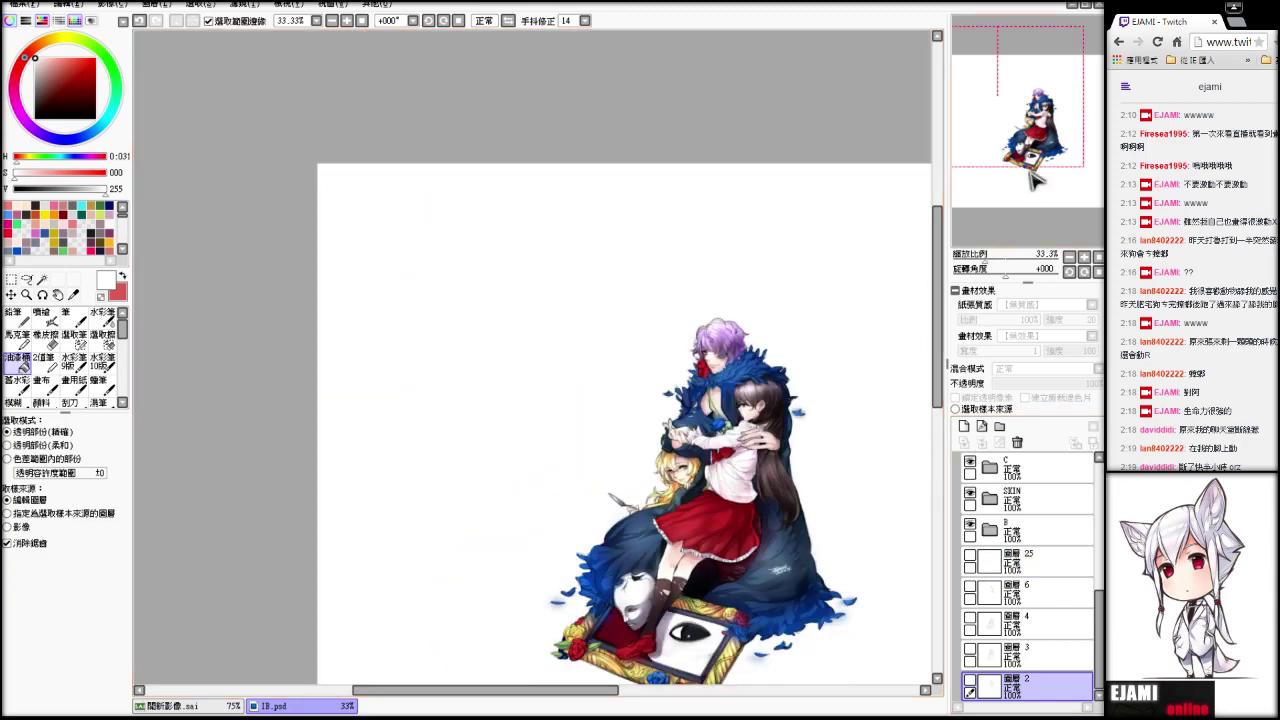
{"action": "scroll", "coordinate": [871, 543], "scroll_direction": "up", "scroll_amount": 2}
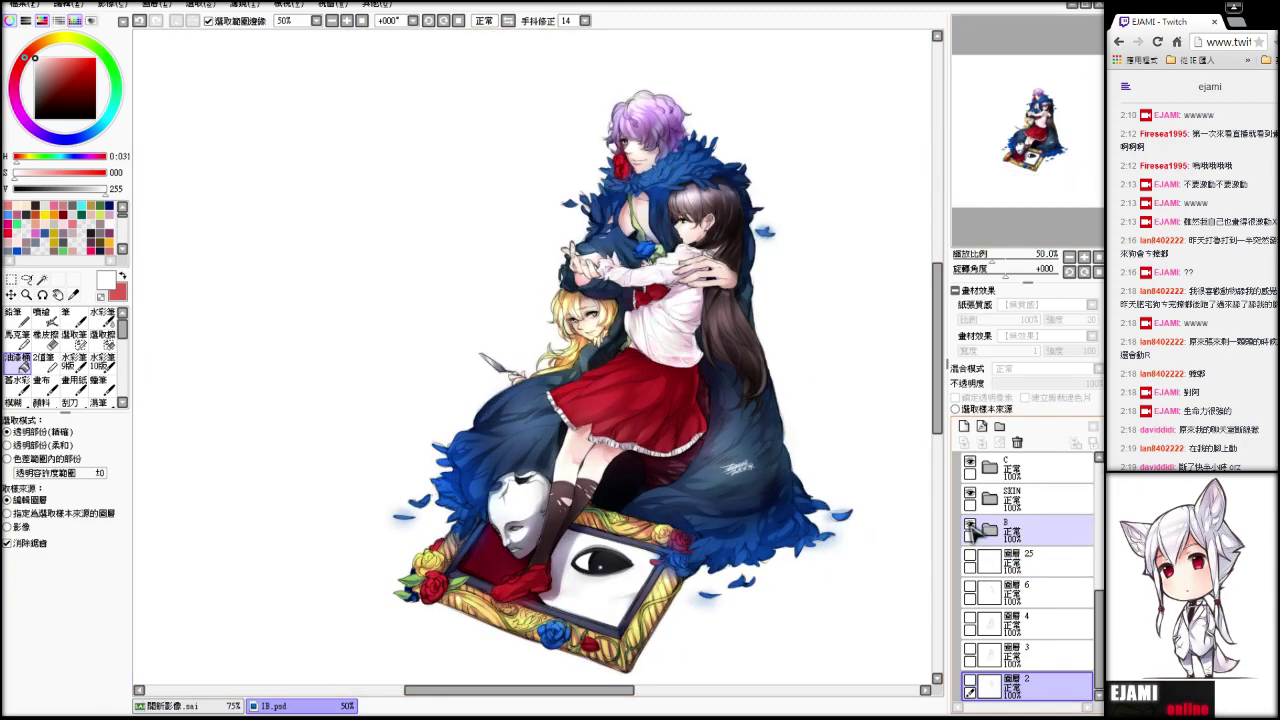
{"action": "left_click", "coordinate": [970, 558]}
- Check the artwork with its background, collapse the layer group and make it the active layer
{"action": "scroll", "coordinate": [650, 483], "scroll_direction": "up", "scroll_amount": 1}
{"action": "scroll", "coordinate": [650, 483], "scroll_direction": "up", "scroll_amount": 1}
{"action": "scroll", "coordinate": [650, 483], "scroll_direction": "down", "scroll_amount": 1}
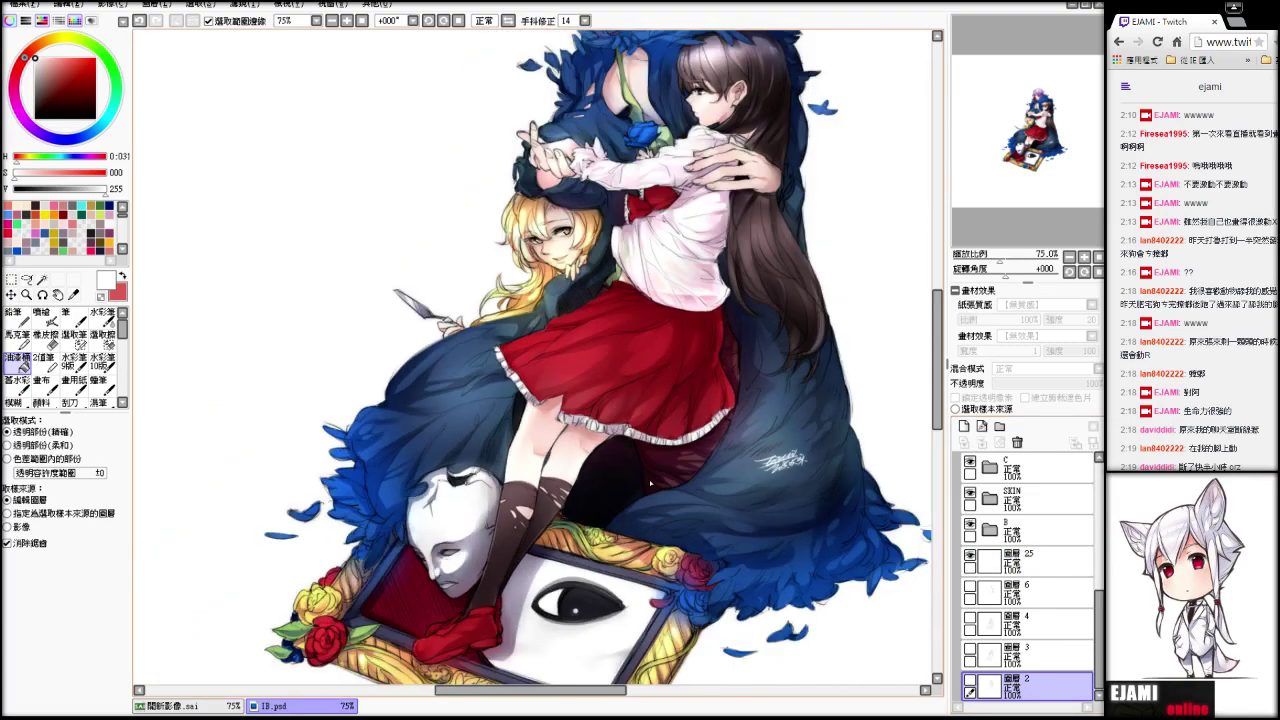
{"action": "left_click_drag", "start_coordinate": [1030, 132], "coordinate": [1031, 99]}
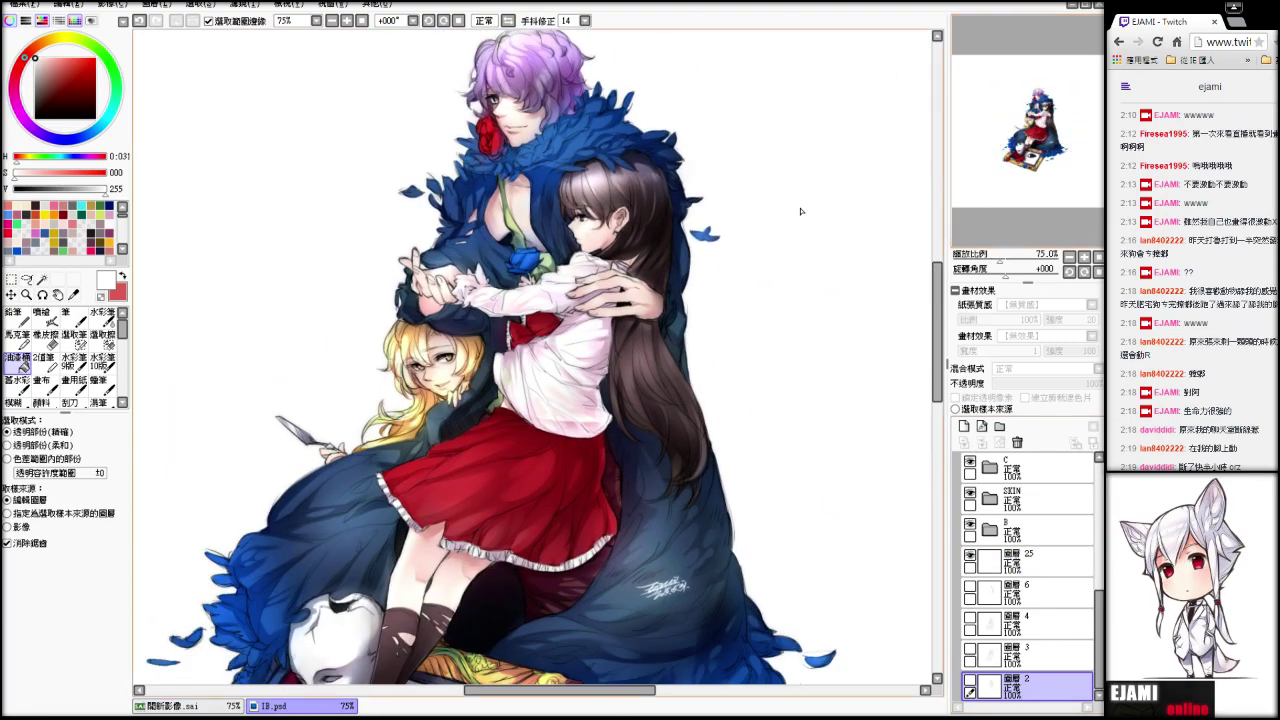
{"action": "scroll", "coordinate": [801, 209], "scroll_direction": "down", "scroll_amount": 1}
{"action": "scroll", "coordinate": [1034, 486], "scroll_direction": "up", "scroll_amount": 5}
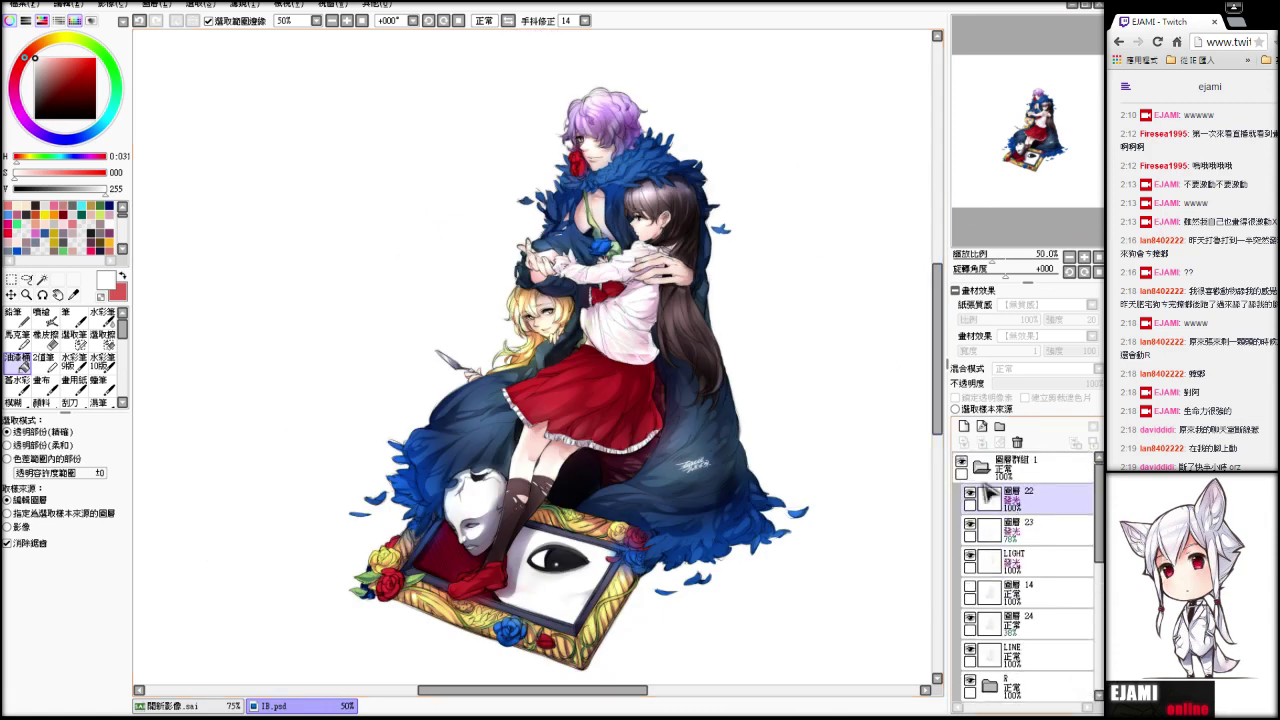
{"action": "left_click", "coordinate": [982, 468]}
{"action": "left_click", "coordinate": [997, 466]}
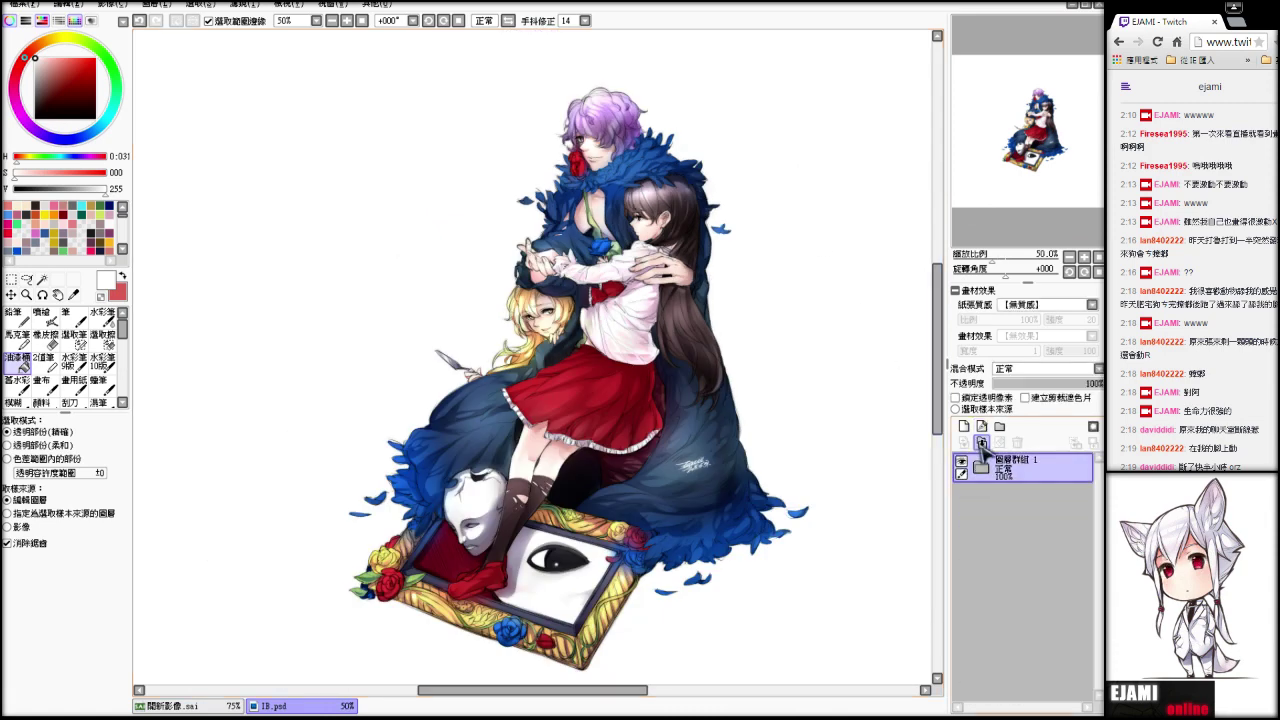
- Flatten the layer group to copy the merged artwork, undo the flattening and paste the copy as a new layer above the group
{"action": "left_click", "coordinate": [981, 441]}
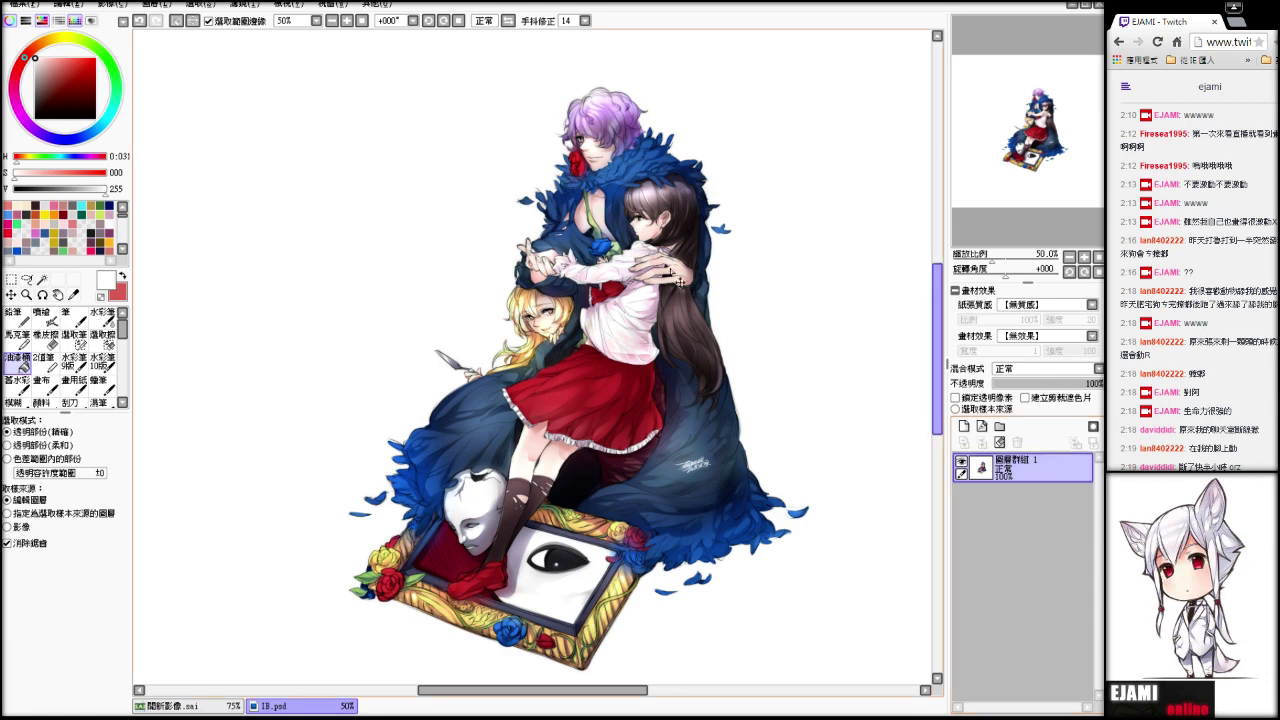
{"action": "left_click", "coordinate": [141, 22]}
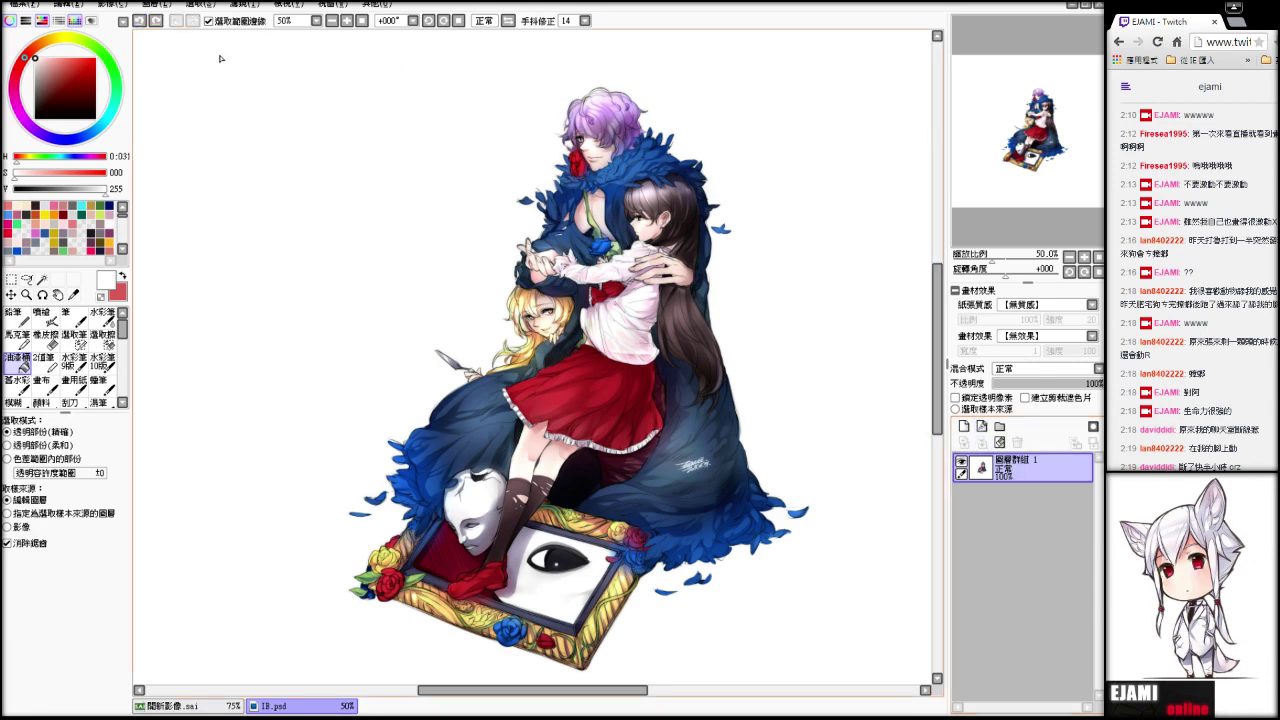
{"action": "left_click", "coordinate": [142, 22]}
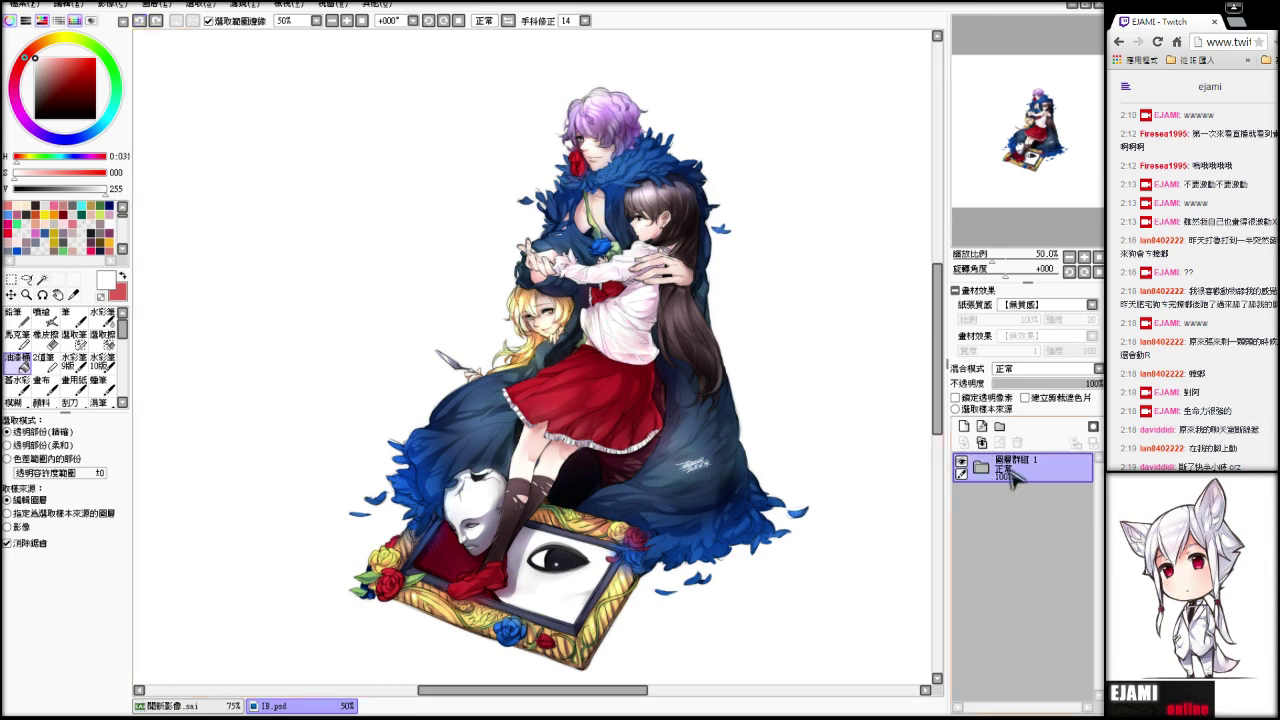
{"action": "key", "text": "ctrl+v"}
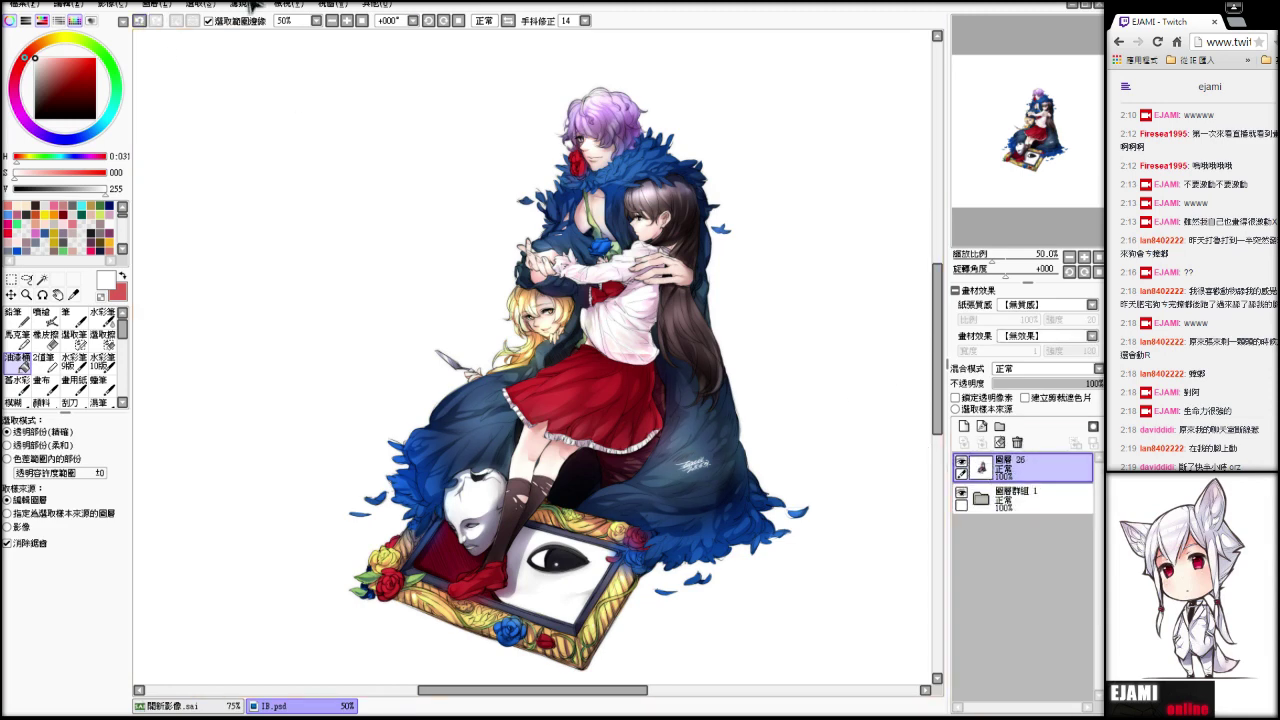
- Adjust the hue and saturation of the merged artwork layer, previewing several colour variants on the figures and cloak
{"action": "left_click", "coordinate": [248, 6]}
{"action": "left_click", "coordinate": [269, 25]}
{"action": "scroll", "coordinate": [568, 219], "scroll_direction": "up", "scroll_amount": 1}
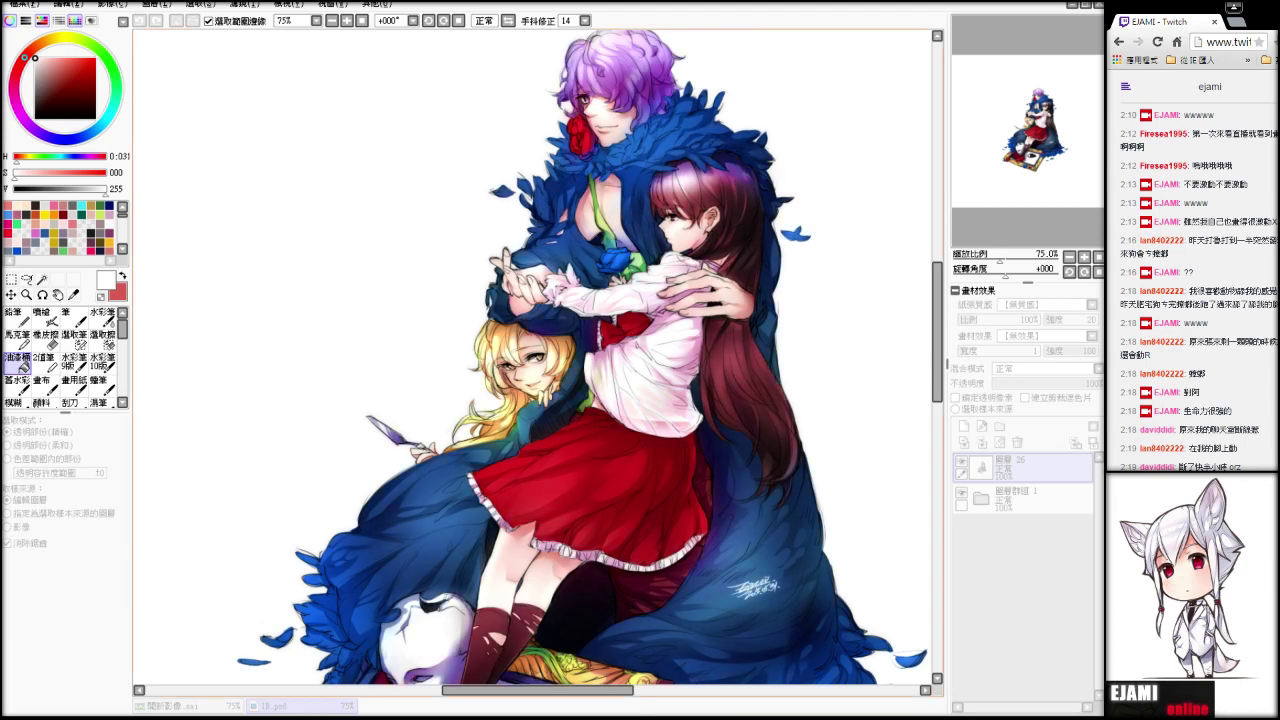
{"action": "scroll", "coordinate": [545, 355], "scroll_direction": "down", "scroll_amount": 1}
{"action": "left_click_drag", "start_coordinate": [1040, 124], "coordinate": [1038, 128]}
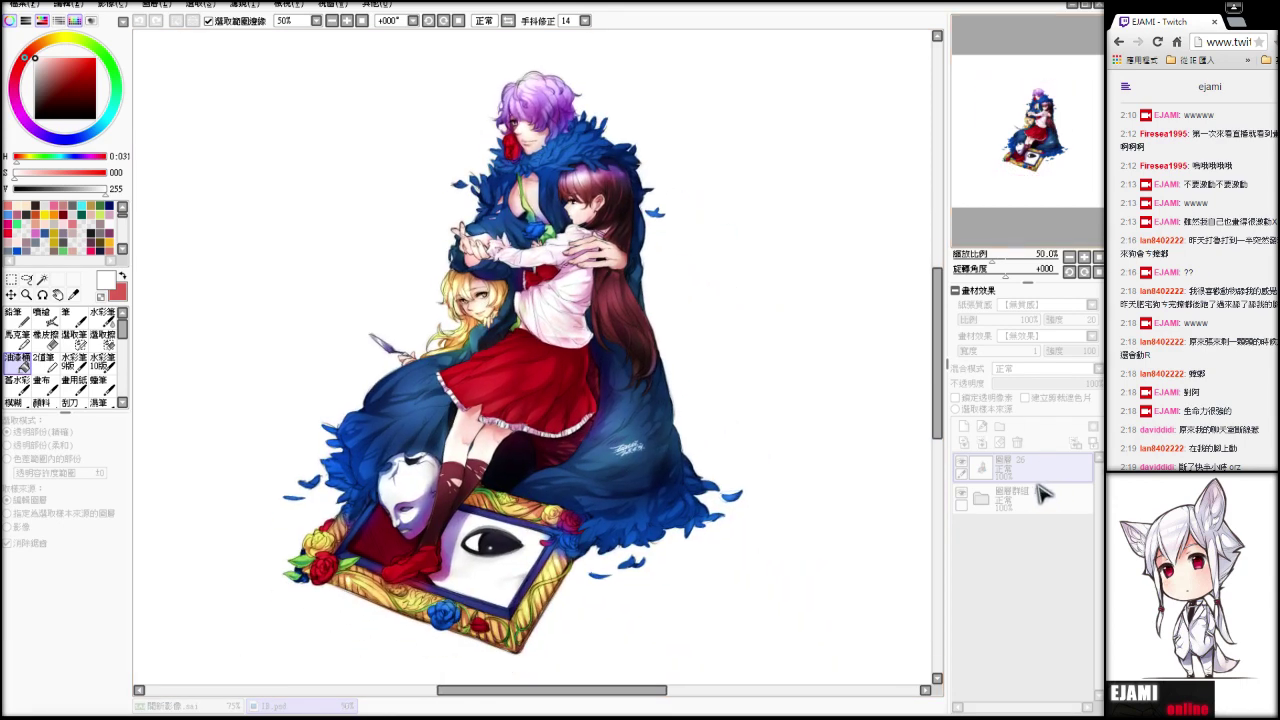
{"action": "key", "text": "ctrl+plus"}
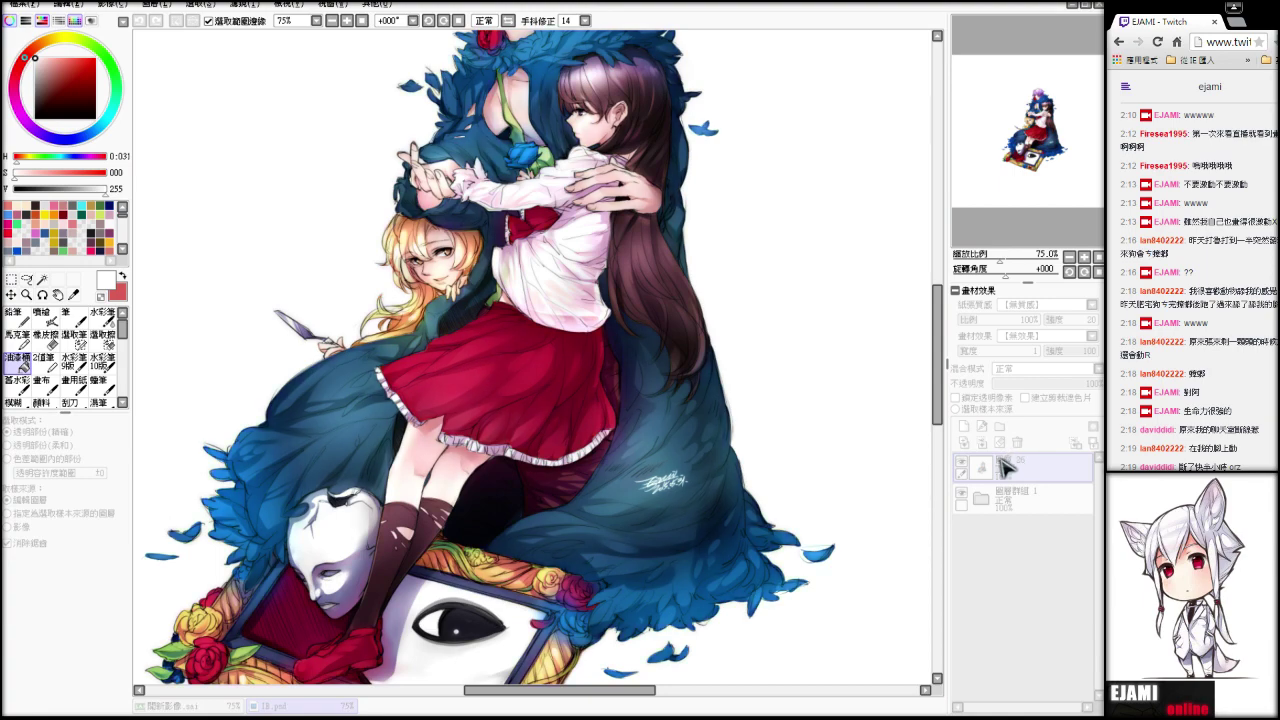
{"action": "key", "text": "ctrl+minus"}
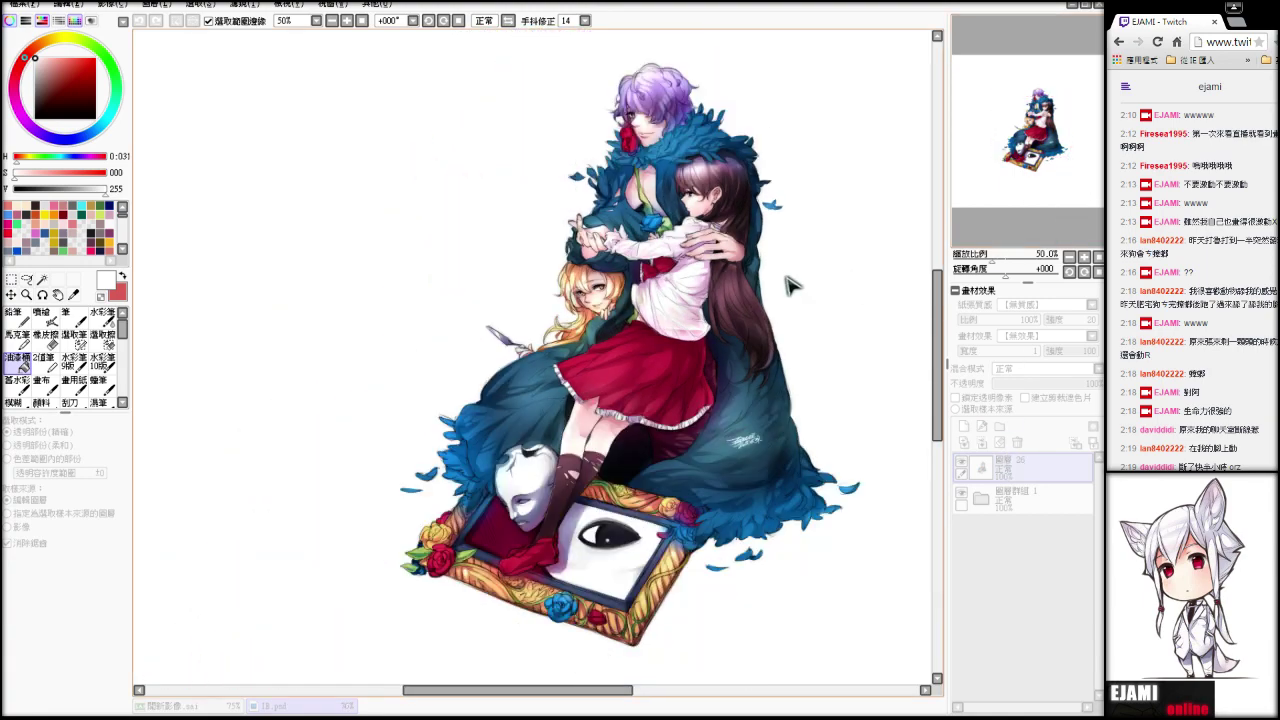
{"action": "mouse_move", "coordinate": [1004, 466]}
{"action": "left_mouse_down"}
{"action": "mouse_move", "coordinate": [1027, 466]}
{"action": "mouse_move", "coordinate": [1008, 466]}
{"action": "left_mouse_up"}
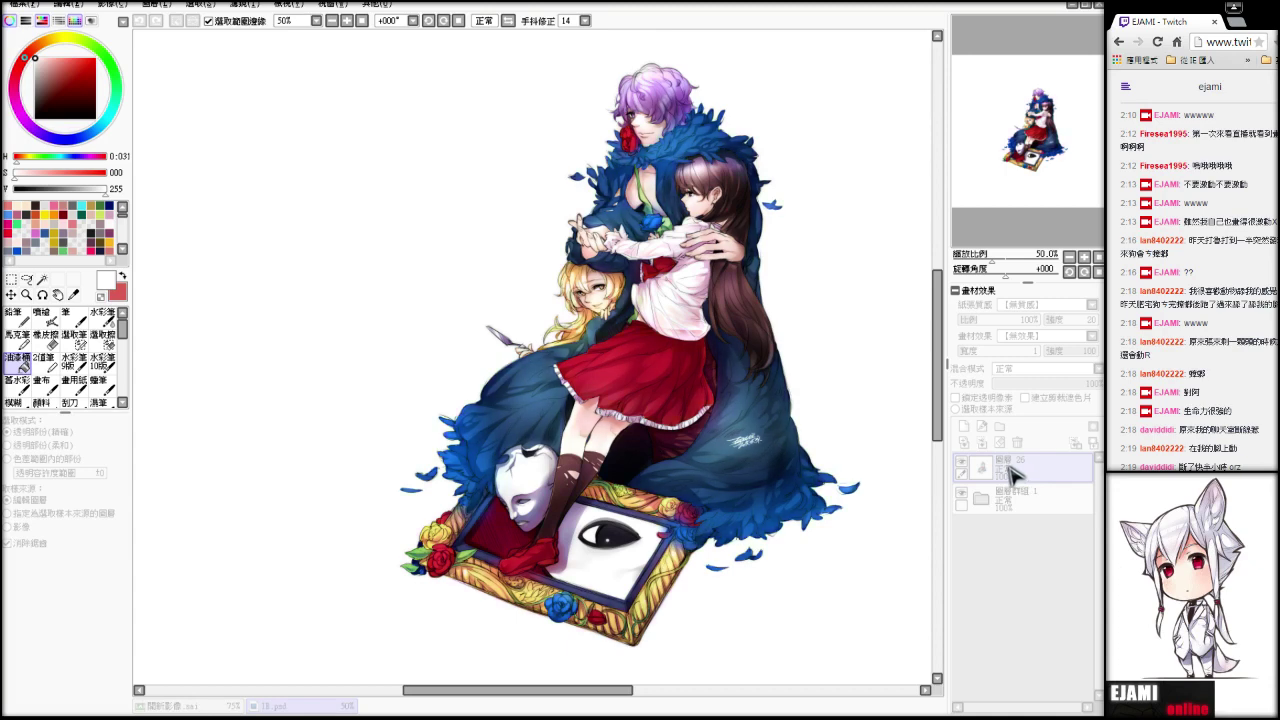
{"action": "scroll", "coordinate": [740, 388], "scroll_direction": "up", "scroll_amount": 1}
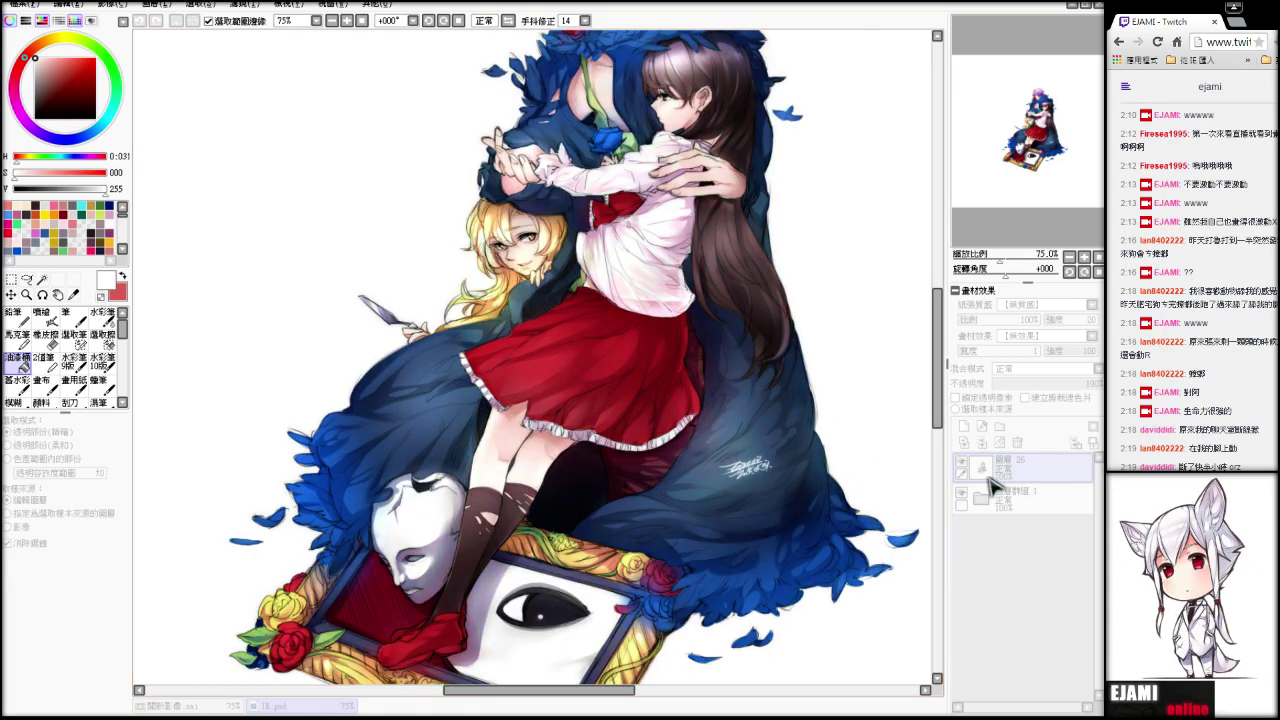
{"action": "scroll", "coordinate": [664, 434], "scroll_direction": "down", "scroll_amount": 1}
{"action": "scroll", "coordinate": [705, 406], "scroll_direction": "up", "scroll_amount": 1}
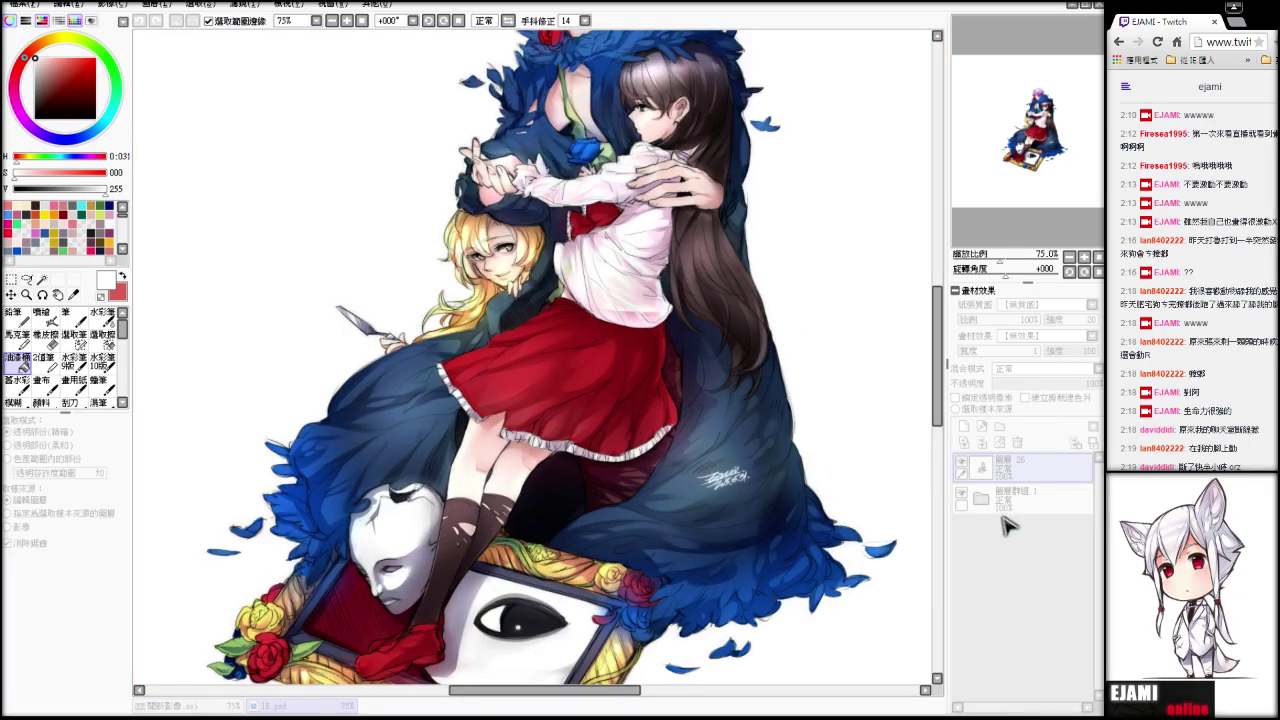
{"action": "key", "text": "ctrl+minus"}
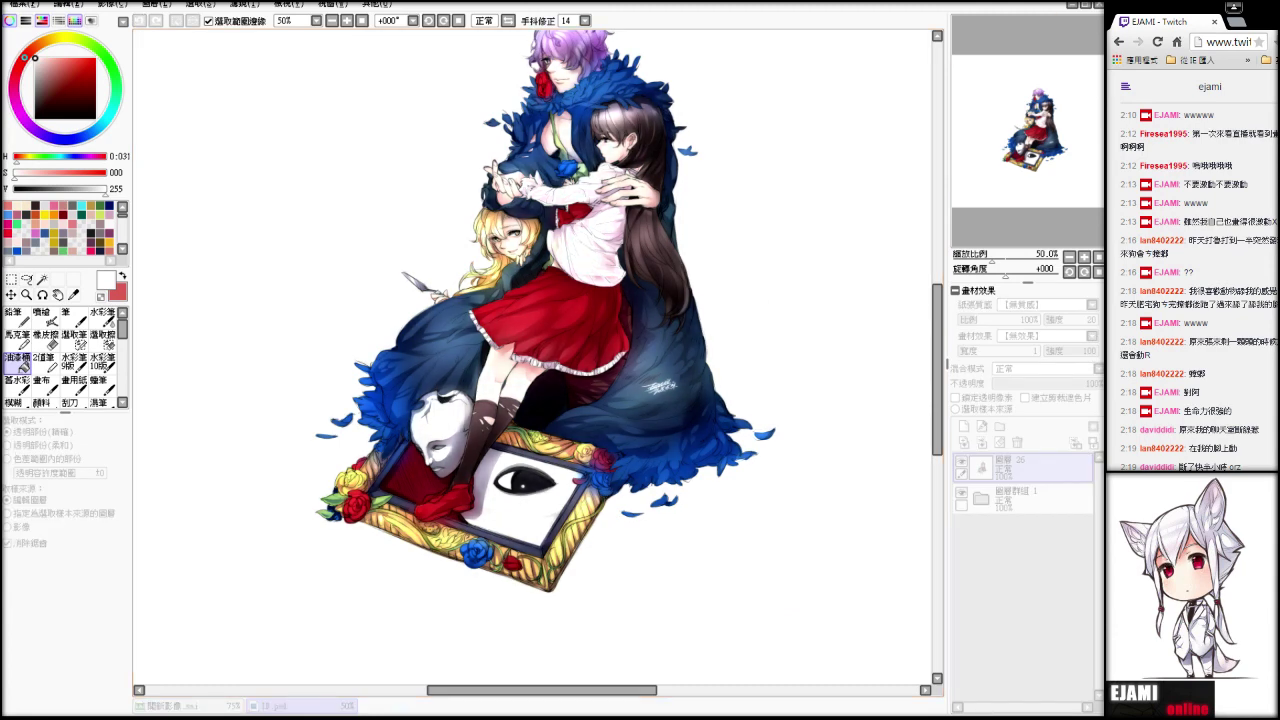
{"action": "left_click_drag", "start_coordinate": [684, 104], "coordinate": [694, 162]}
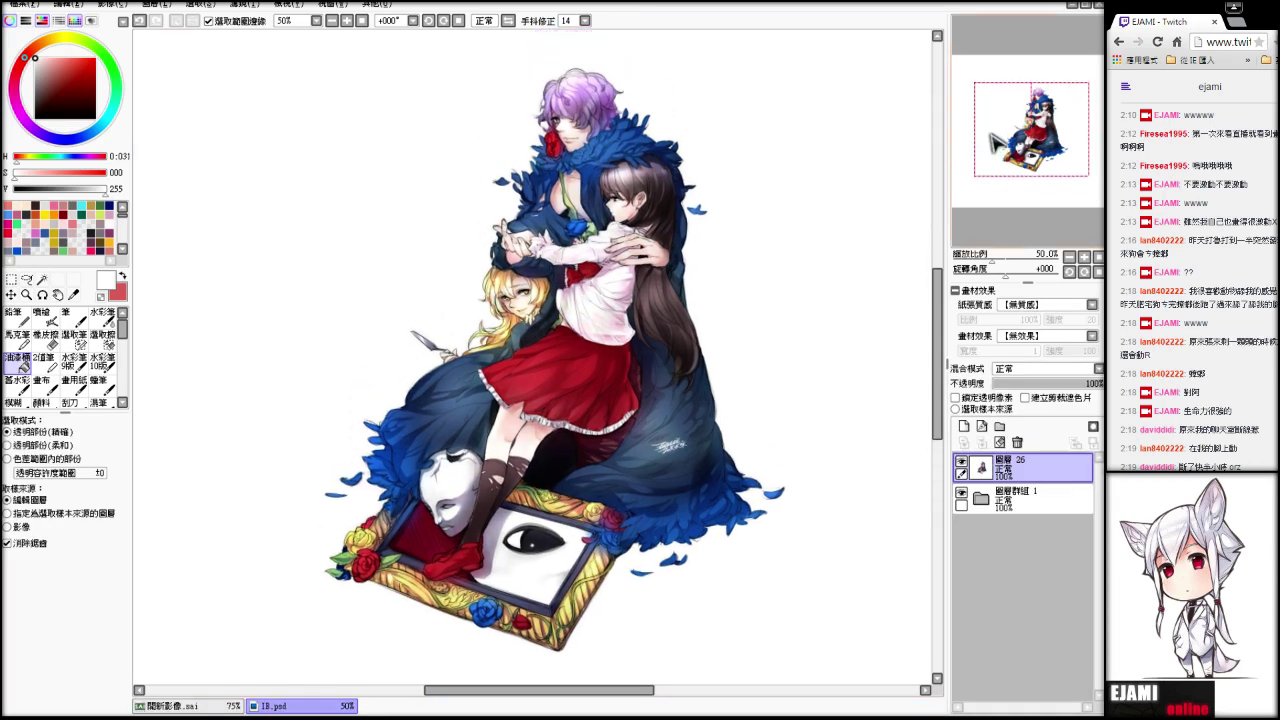
- Adjust the brightness and contrast of the merged artwork layer
{"action": "scroll", "coordinate": [694, 162], "scroll_direction": "up", "scroll_amount": 1}
{"action": "left_click", "coordinate": [245, 6]}
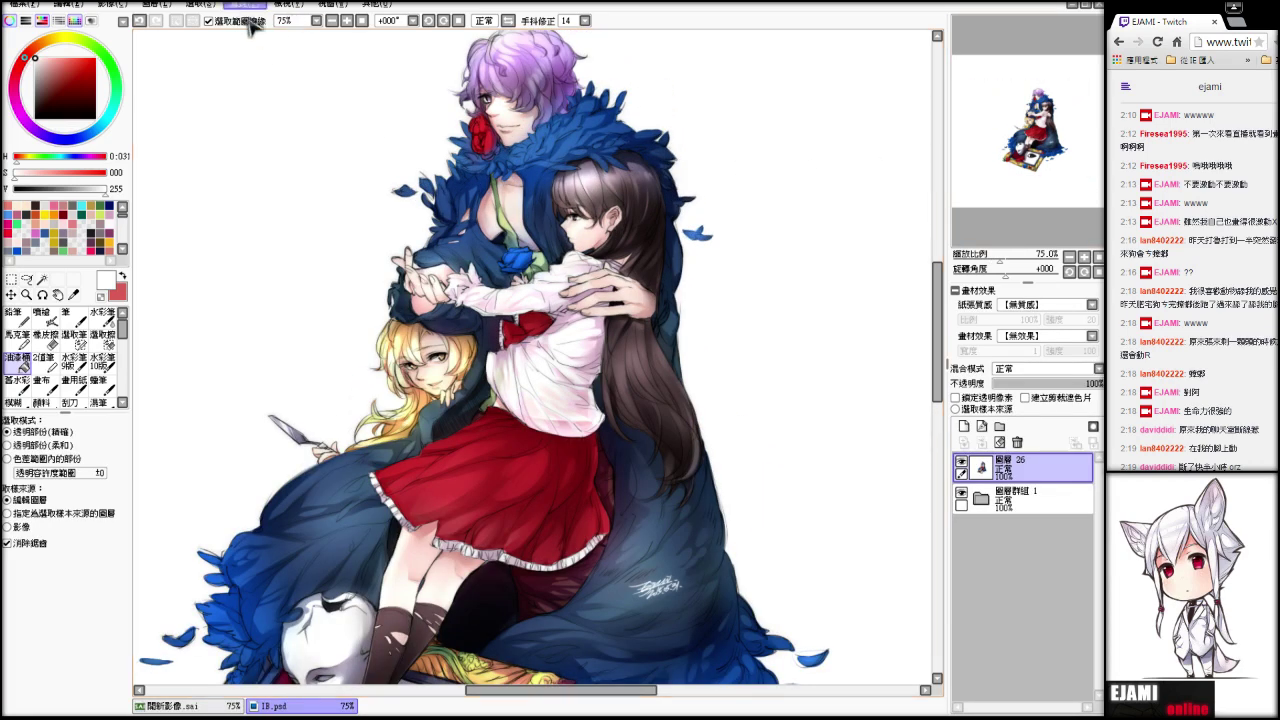
{"action": "left_click", "coordinate": [272, 44]}
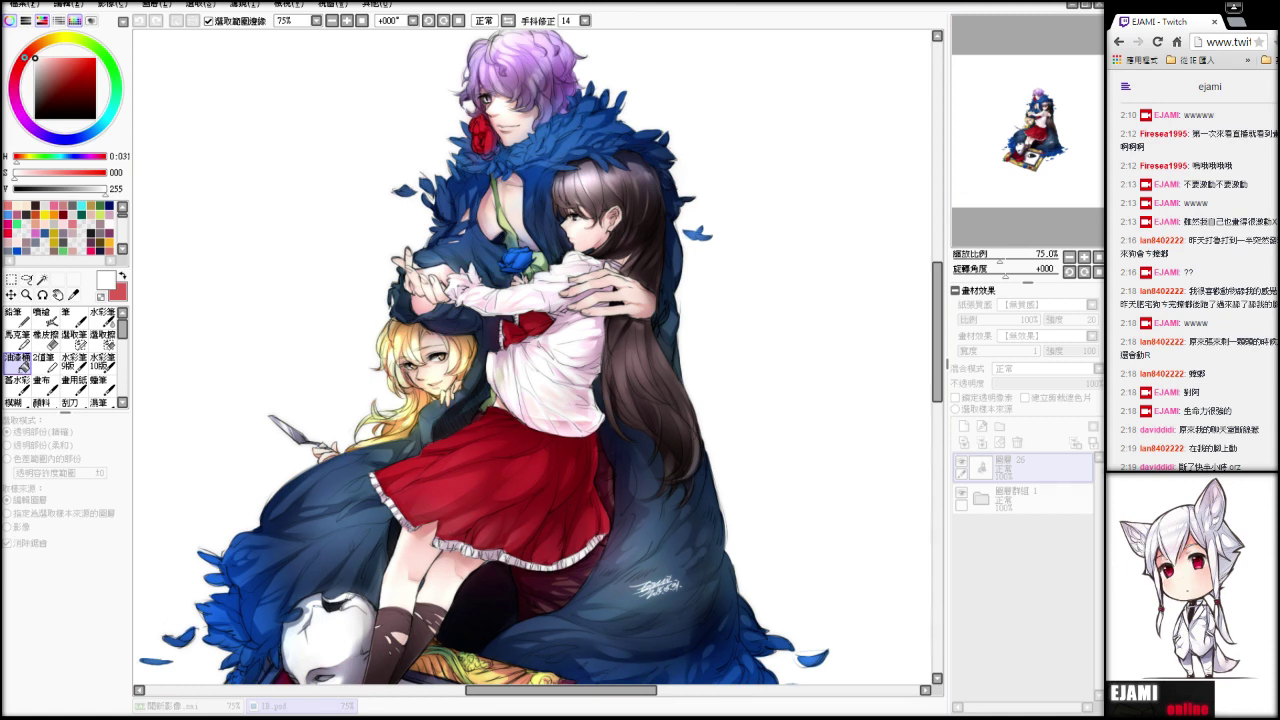
{"action": "key", "text": "ctrl+minus"}
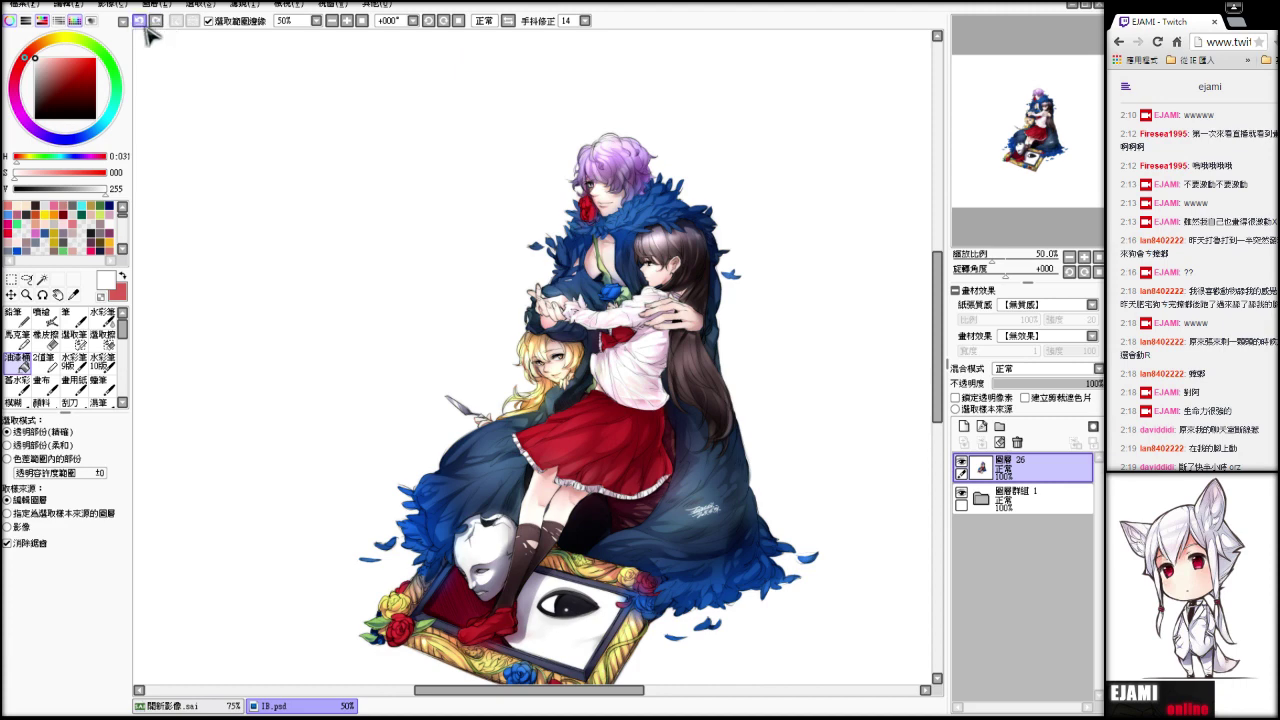
- Duplicate layer 26 at the top of the layer stack and blur the whole copy
{"action": "scroll", "coordinate": [664, 224], "scroll_direction": "up", "scroll_amount": 2}
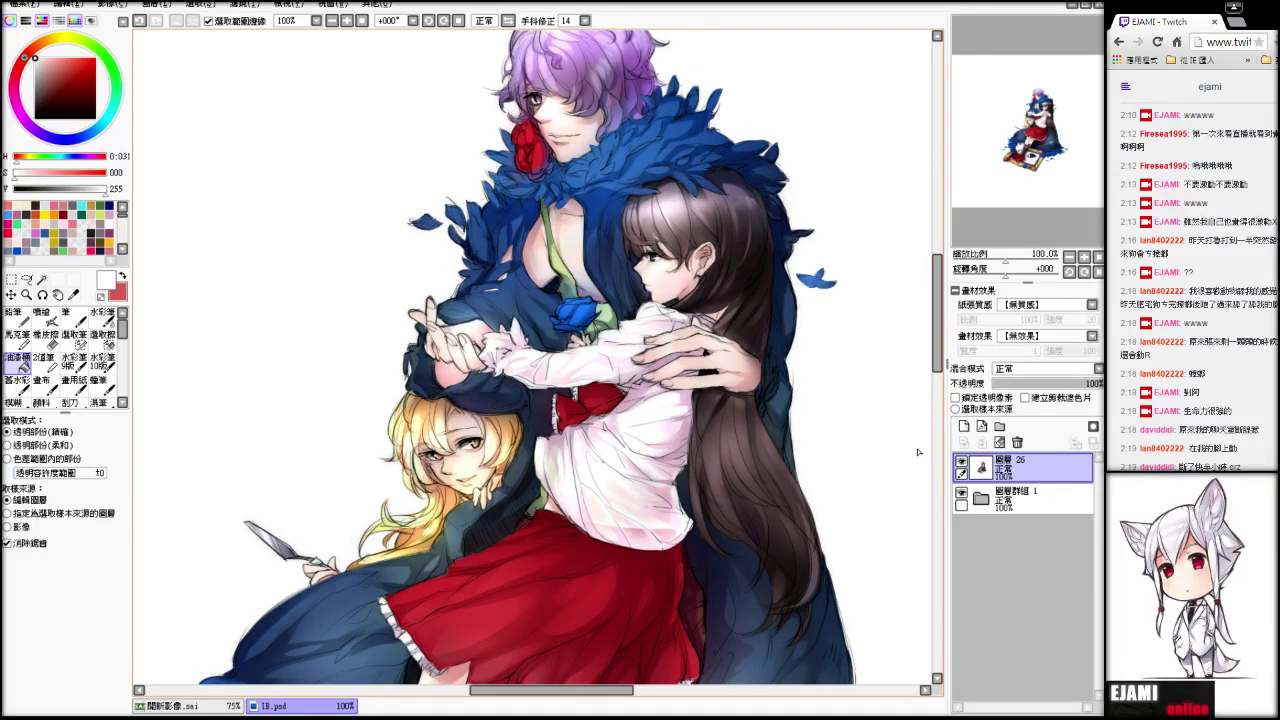
{"action": "key", "text": "ctrl+a"}
{"action": "key", "text": "ctrl+c"}
{"action": "key", "text": "ctrl+v"}
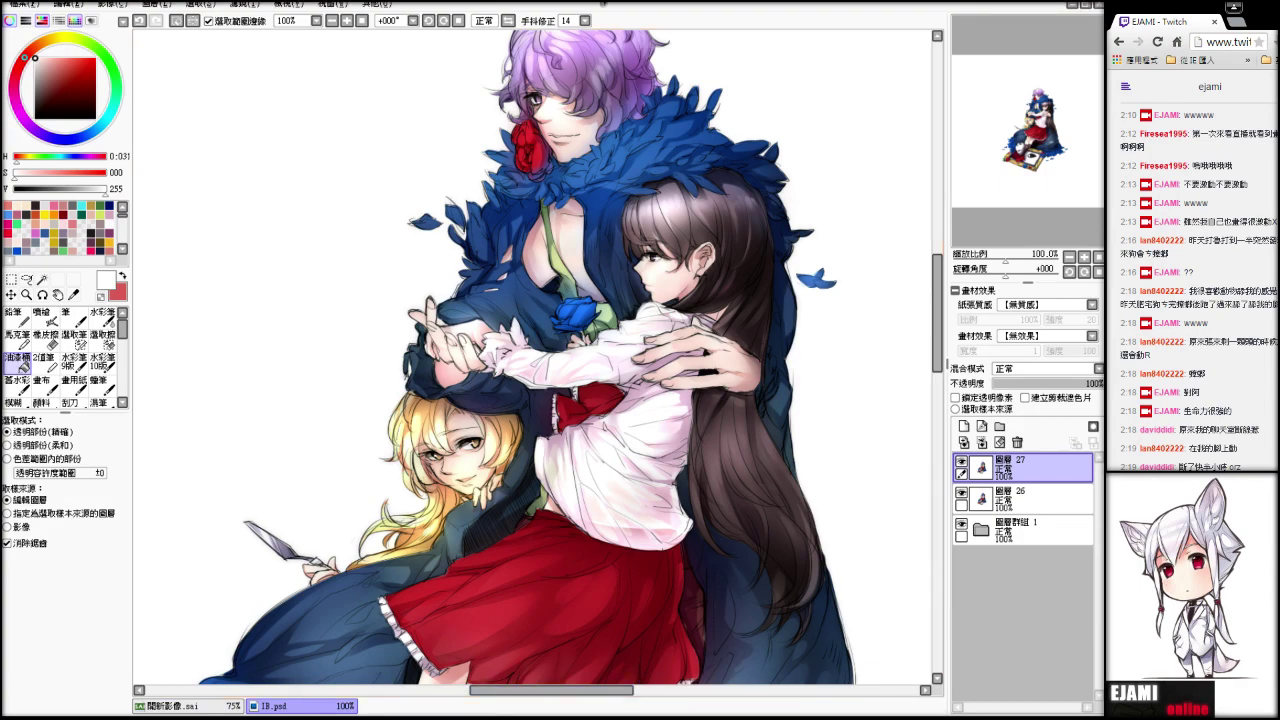
{"action": "left_click", "coordinate": [1097, 5]}
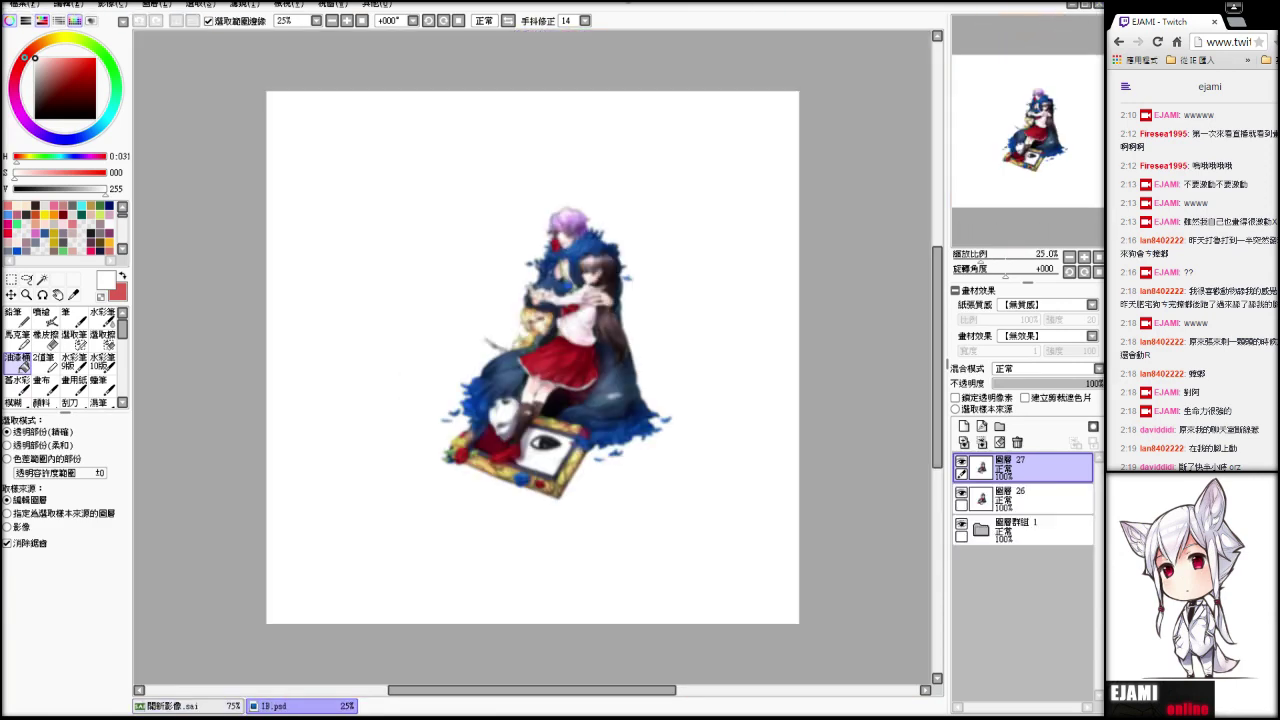
{"action": "scroll", "coordinate": [621, 198], "scroll_direction": "up", "scroll_amount": 3}
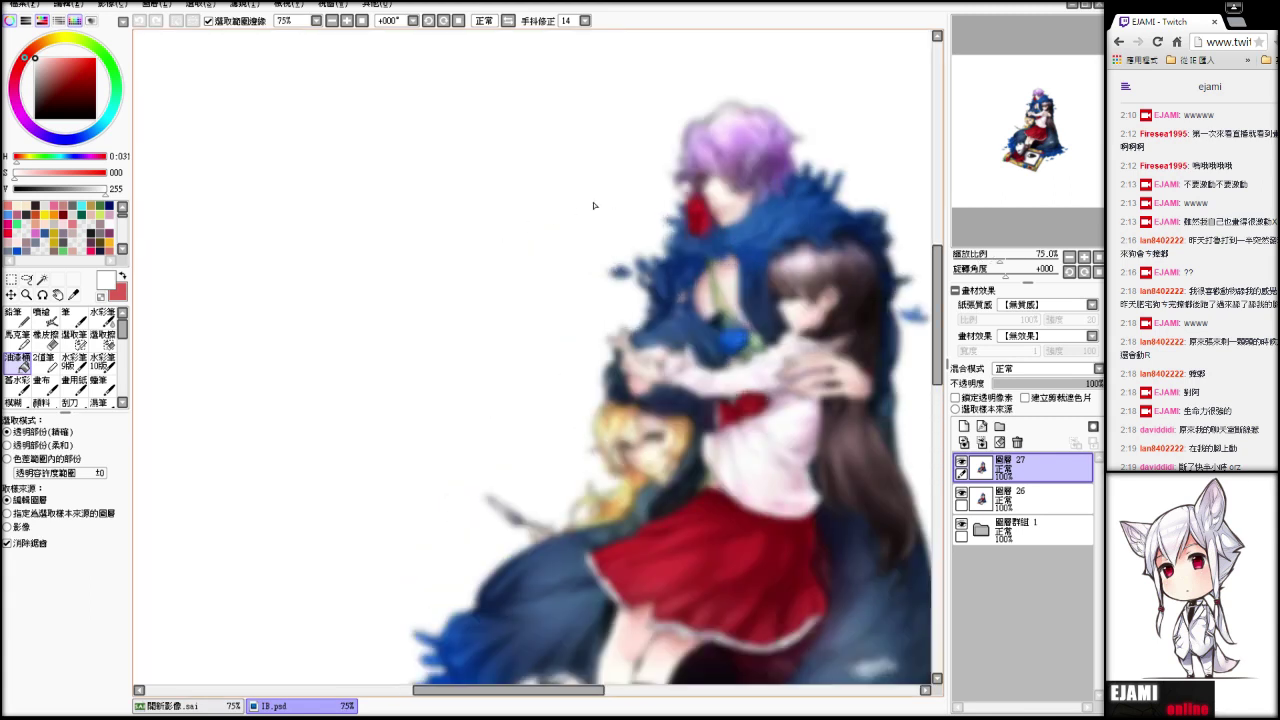
- Duplicate layer 26 beneath the blurred layer and hide the original
{"action": "left_click", "coordinate": [1030, 498]}
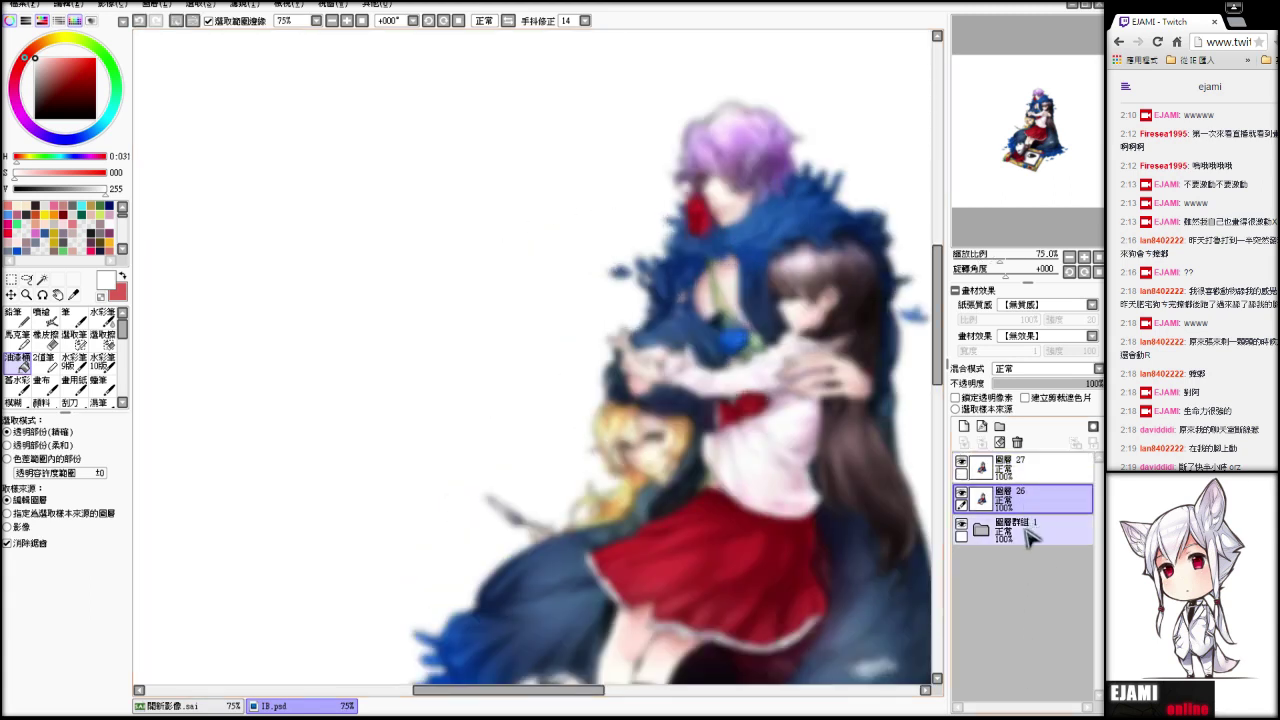
{"action": "key", "text": "ctrl+c"}
{"action": "key", "text": "ctrl+v"}
{"action": "left_click", "coordinate": [962, 525]}
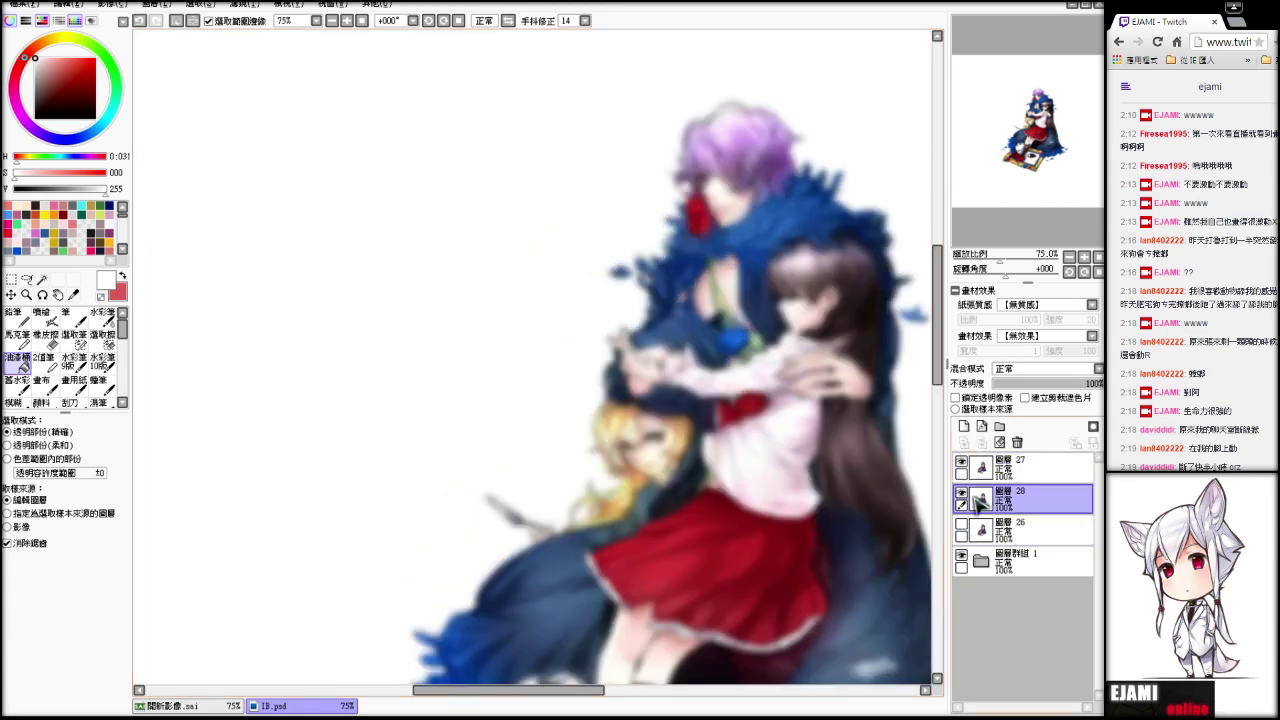
- Rename the hidden layer 26 as 暫1 and the layer group as 暫
{"action": "left_click", "coordinate": [1030, 528]}
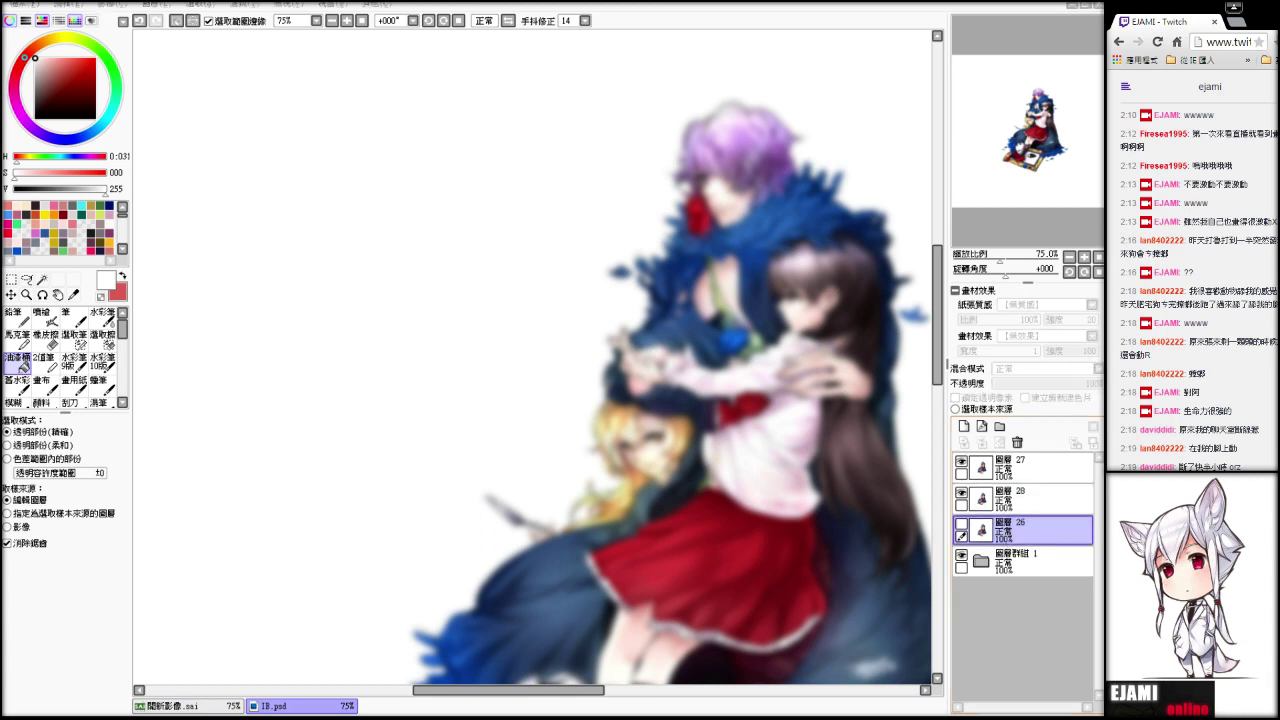
{"action": "key", "text": "Return"}
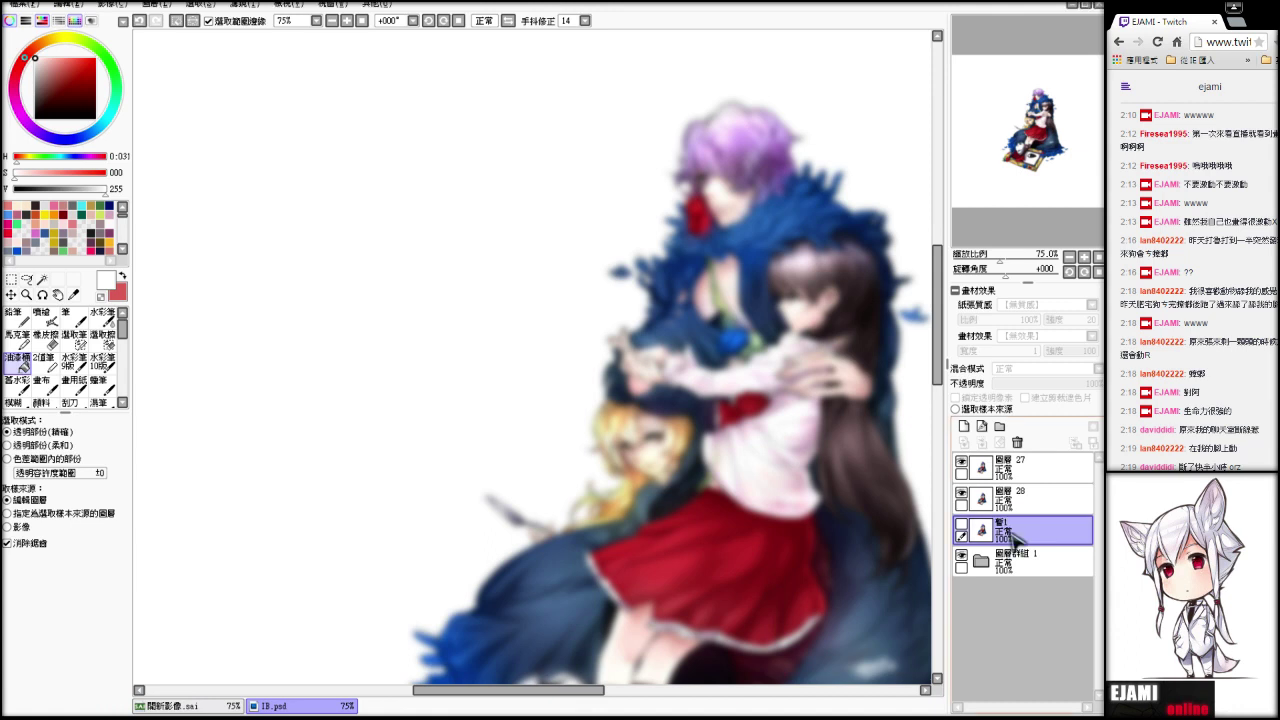
{"action": "double_click", "coordinate": [1024, 563]}
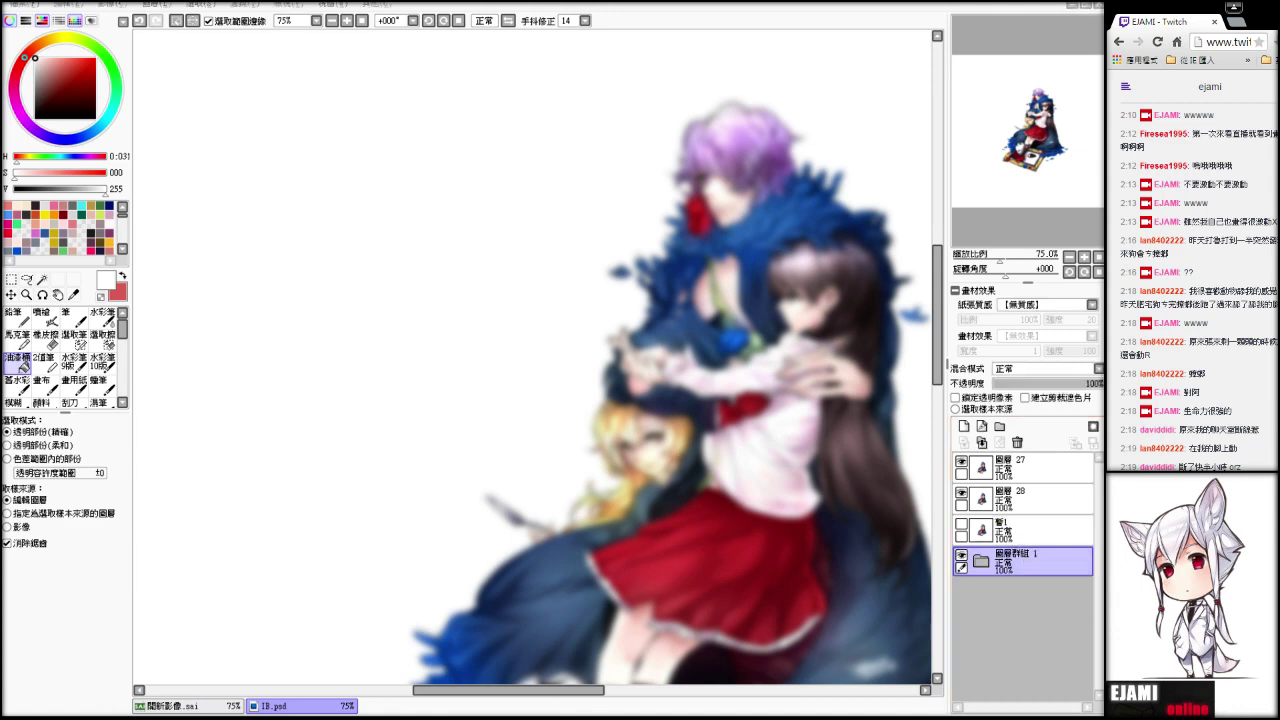
{"action": "type", "text": "響"}
{"action": "key", "text": "Return"}
- Make the blurred layer 27 active and set the eraser to the softest edge, size 200 and density 25
{"action": "left_click", "coordinate": [985, 500]}
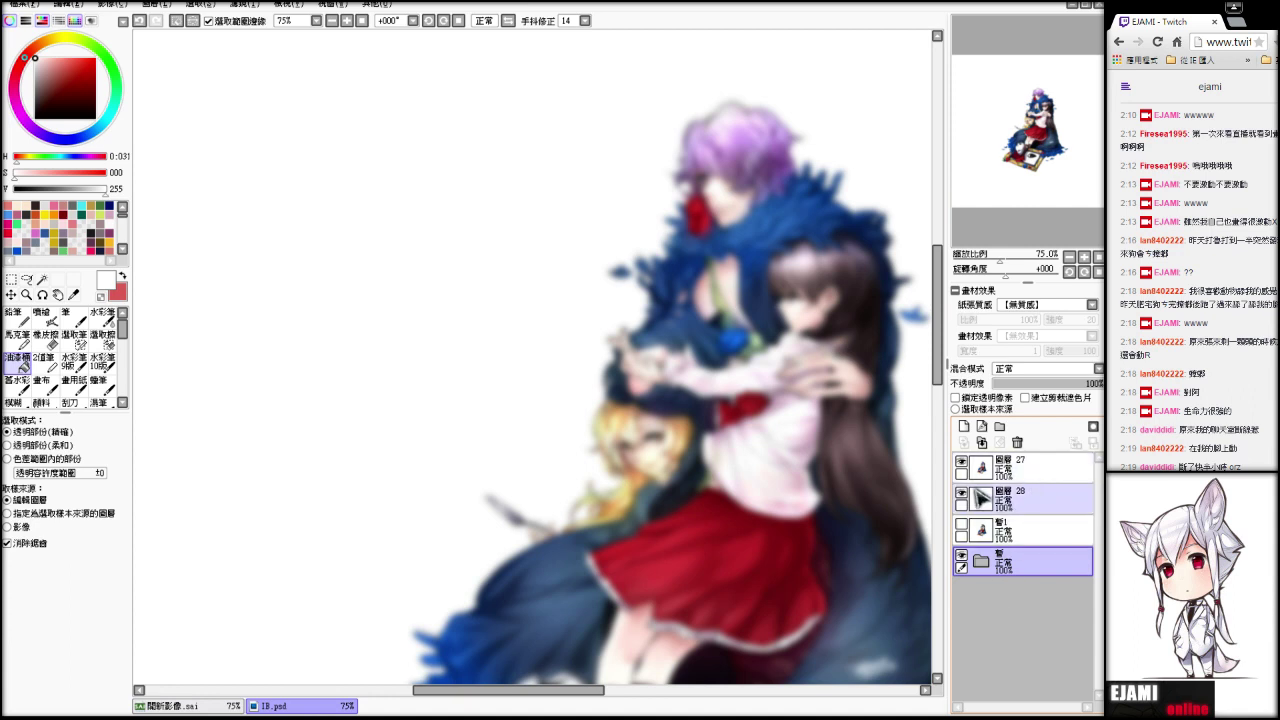
{"action": "left_click", "coordinate": [985, 468]}
{"action": "key", "text": "e"}
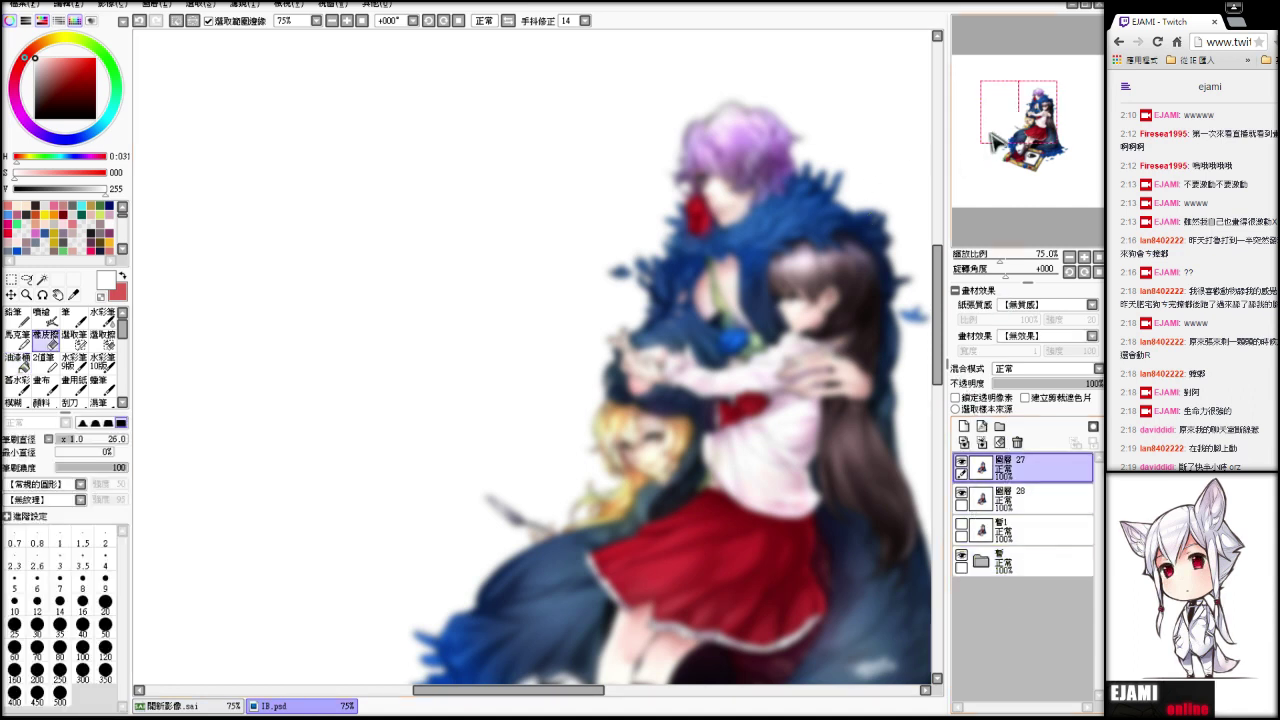
{"action": "left_click_drag", "start_coordinate": [990, 135], "coordinate": [1000, 146]}
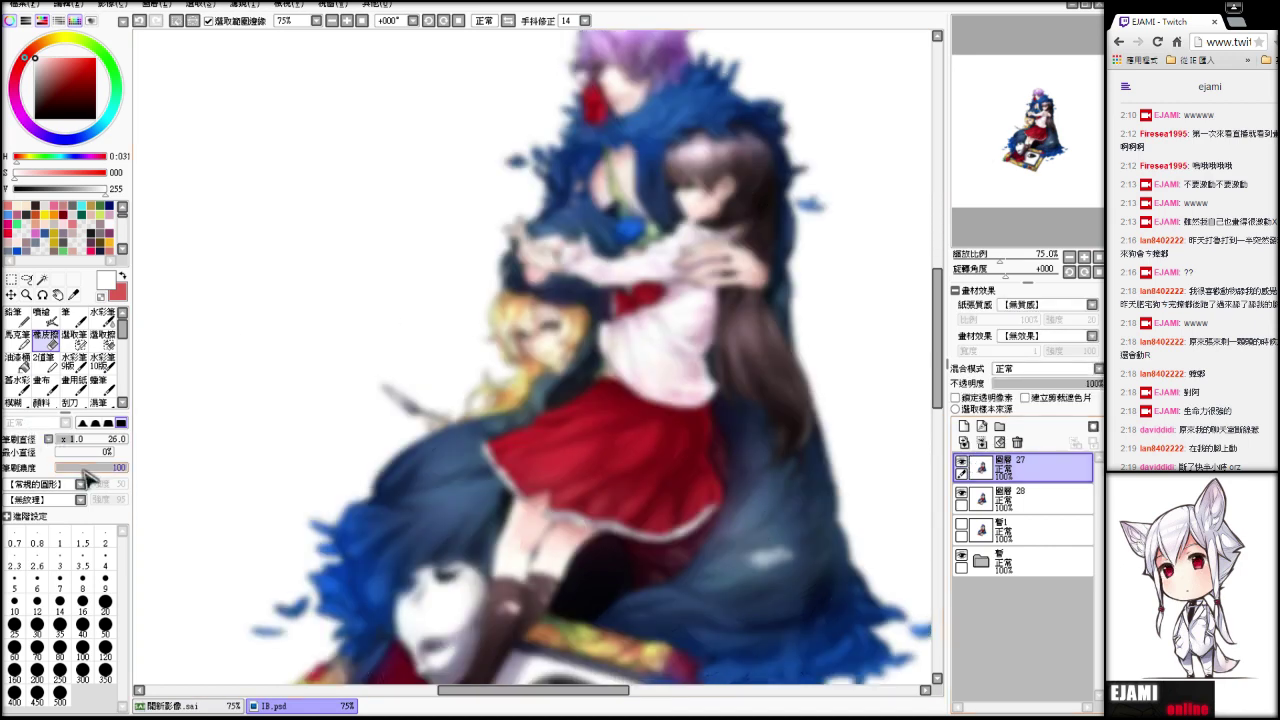
{"action": "left_click", "coordinate": [83, 423]}
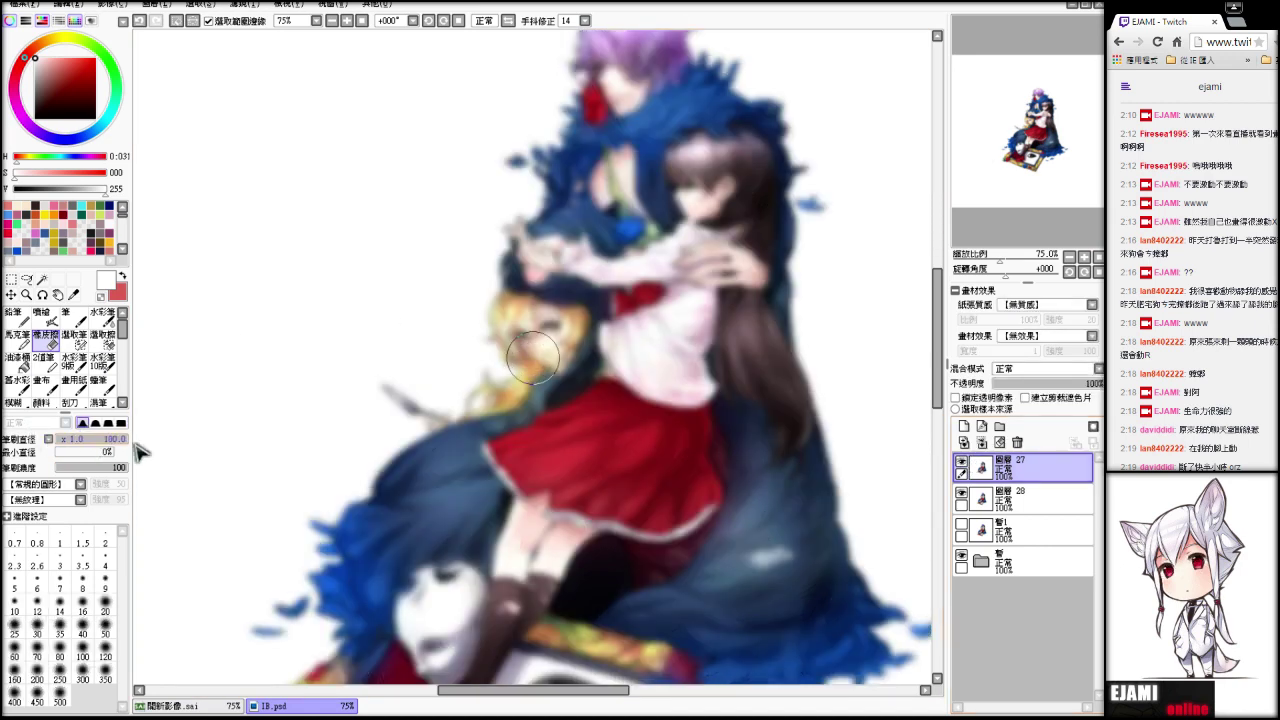
{"action": "left_click", "coordinate": [82, 672]}
{"action": "left_click_drag", "start_coordinate": [101, 467], "coordinate": [74, 468]}
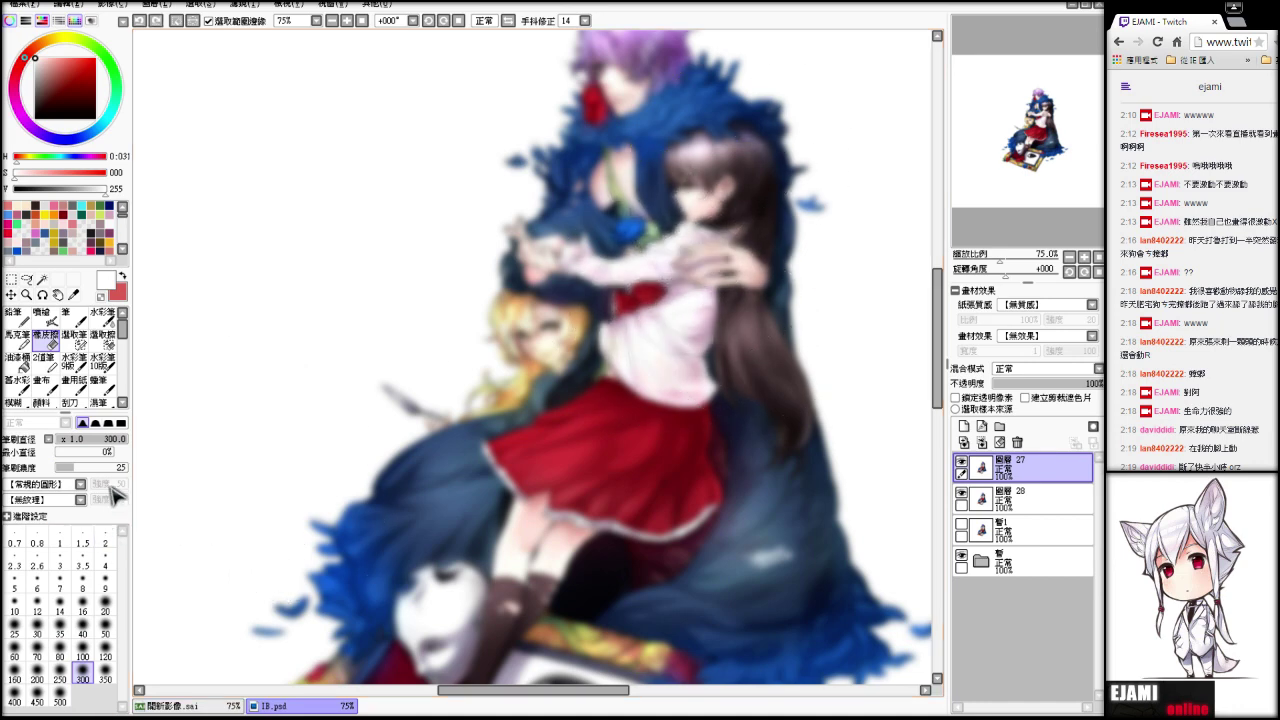
{"action": "left_click", "coordinate": [37, 679]}
- Erase the blur on layer 27 over the faces, hands, skirt, signature, mask, legs and picture frame to bring back the sharp artwork
{"action": "mouse_move", "coordinate": [740, 300]}
{"action": "left_mouse_down"}
{"action": "mouse_move", "coordinate": [671, 301]}
{"action": "mouse_move", "coordinate": [616, 249]}
{"action": "mouse_move", "coordinate": [638, 95]}
{"action": "mouse_move", "coordinate": [716, 68]}
{"action": "mouse_move", "coordinate": [584, 106]}
{"action": "mouse_move", "coordinate": [580, 52]}
{"action": "mouse_move", "coordinate": [679, 35]}
{"action": "mouse_move", "coordinate": [579, 70]}
{"action": "mouse_move", "coordinate": [530, 209]}
{"action": "mouse_move", "coordinate": [553, 307]}
{"action": "mouse_move", "coordinate": [487, 345]}
{"action": "left_mouse_up"}
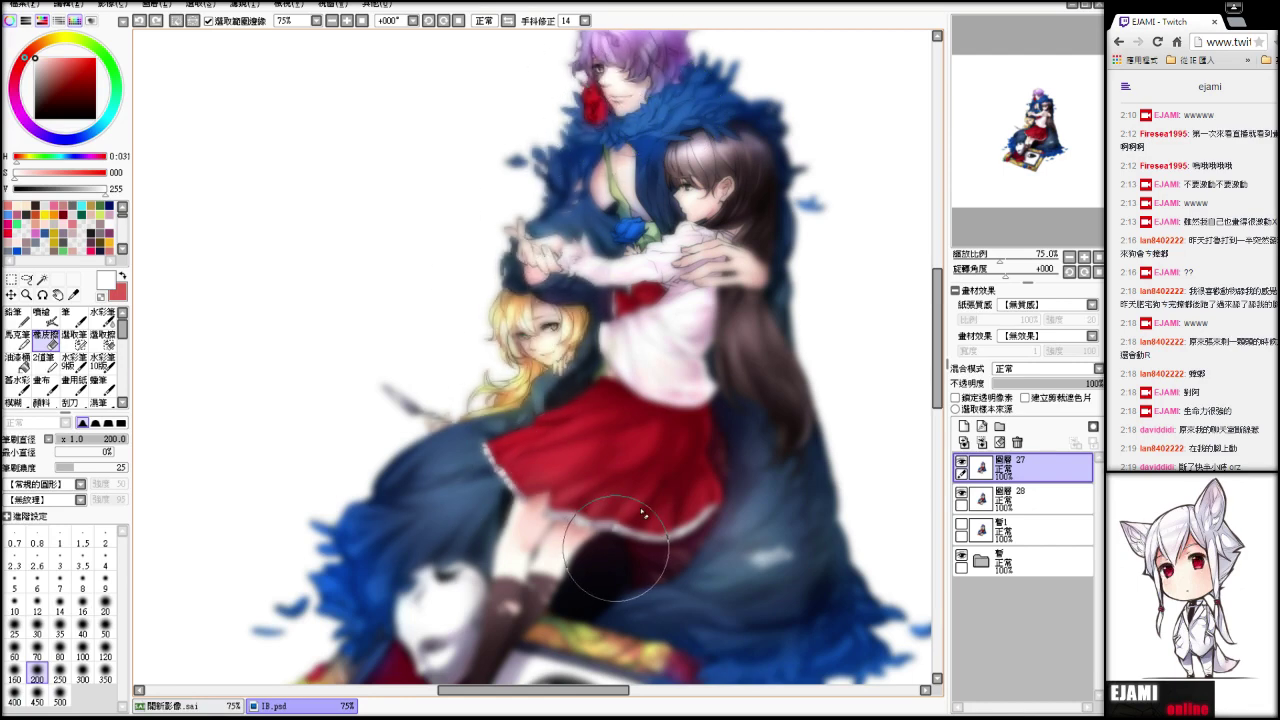
{"action": "mouse_move", "coordinate": [768, 294]}
{"action": "left_mouse_down"}
{"action": "mouse_move", "coordinate": [808, 352]}
{"action": "mouse_move", "coordinate": [497, 205]}
{"action": "mouse_move", "coordinate": [630, 252]}
{"action": "mouse_move", "coordinate": [624, 214]}
{"action": "mouse_move", "coordinate": [590, 180]}
{"action": "left_mouse_up"}
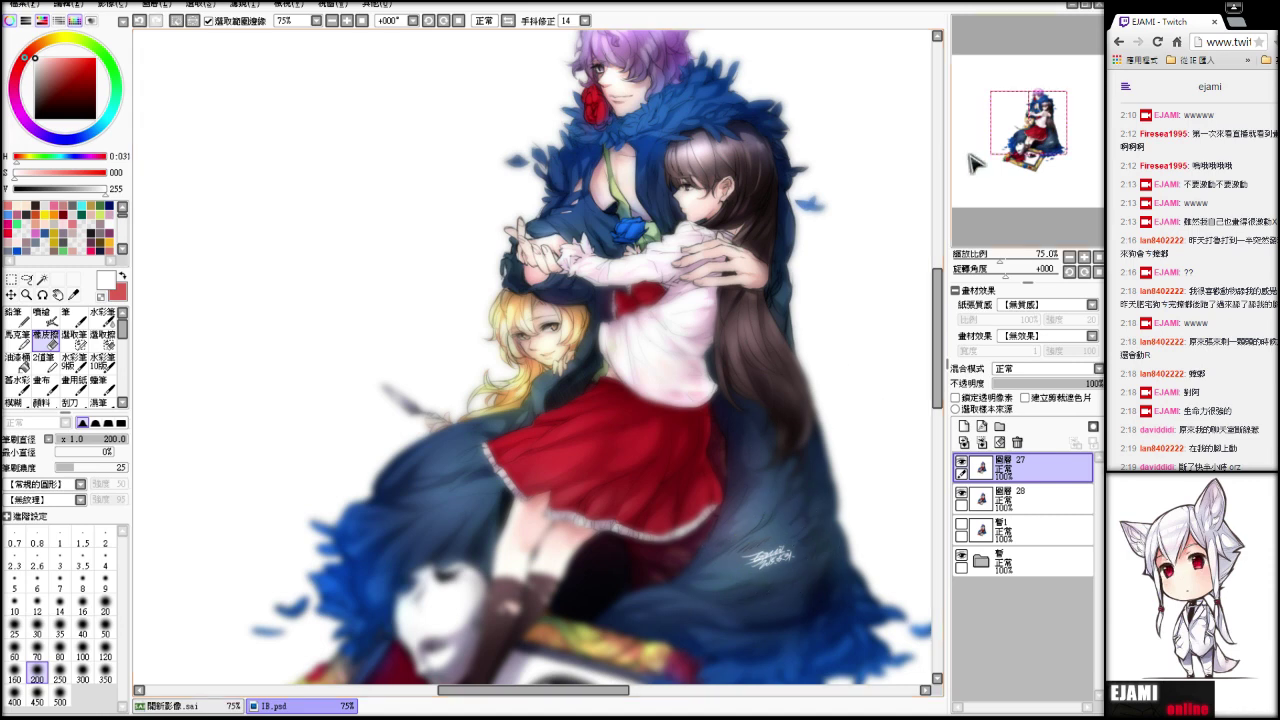
{"action": "left_click_drag", "start_coordinate": [1003, 99], "coordinate": [1003, 114]}
{"action": "mouse_move", "coordinate": [508, 377]}
{"action": "left_mouse_down"}
{"action": "mouse_move", "coordinate": [493, 467]}
{"action": "mouse_move", "coordinate": [436, 414]}
{"action": "mouse_move", "coordinate": [600, 439]}
{"action": "mouse_move", "coordinate": [552, 414]}
{"action": "mouse_move", "coordinate": [587, 294]}
{"action": "mouse_move", "coordinate": [575, 260]}
{"action": "left_mouse_up"}
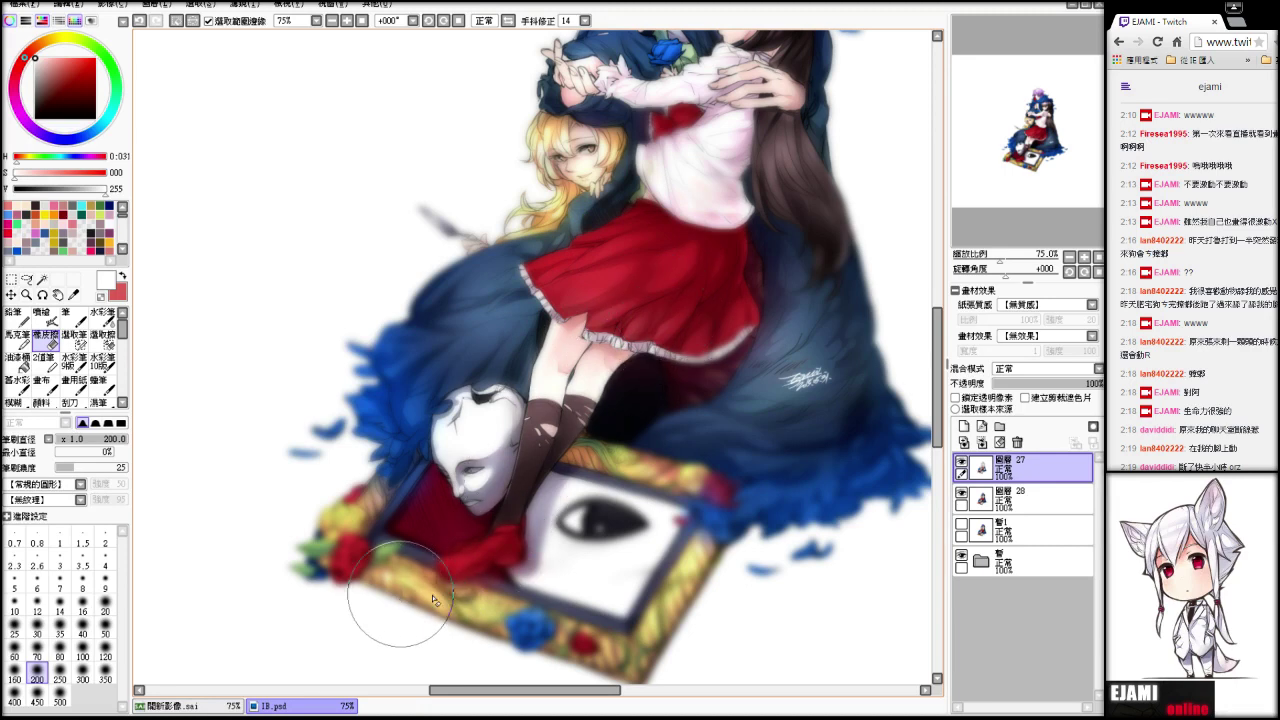
{"action": "mouse_move", "coordinate": [433, 600]}
{"action": "left_mouse_down"}
{"action": "mouse_move", "coordinate": [539, 540]}
{"action": "mouse_move", "coordinate": [311, 558]}
{"action": "mouse_move", "coordinate": [128, 601]}
{"action": "mouse_move", "coordinate": [300, 575]}
{"action": "mouse_move", "coordinate": [437, 636]}
{"action": "mouse_move", "coordinate": [567, 667]}
{"action": "mouse_move", "coordinate": [520, 621]}
{"action": "mouse_move", "coordinate": [684, 492]}
{"action": "mouse_move", "coordinate": [507, 626]}
{"action": "mouse_move", "coordinate": [637, 594]}
{"action": "mouse_move", "coordinate": [640, 501]}
{"action": "mouse_move", "coordinate": [659, 511]}
{"action": "mouse_move", "coordinate": [529, 515]}
{"action": "mouse_move", "coordinate": [578, 547]}
{"action": "mouse_move", "coordinate": [664, 547]}
{"action": "mouse_move", "coordinate": [693, 530]}
{"action": "mouse_move", "coordinate": [658, 554]}
{"action": "mouse_move", "coordinate": [663, 539]}
{"action": "mouse_move", "coordinate": [642, 545]}
{"action": "mouse_move", "coordinate": [739, 423]}
{"action": "mouse_move", "coordinate": [723, 427]}
{"action": "mouse_move", "coordinate": [679, 507]}
{"action": "mouse_move", "coordinate": [726, 440]}
{"action": "mouse_move", "coordinate": [659, 575]}
{"action": "mouse_move", "coordinate": [774, 478]}
{"action": "mouse_move", "coordinate": [704, 372]}
{"action": "mouse_move", "coordinate": [773, 331]}
{"action": "mouse_move", "coordinate": [610, 455]}
{"action": "mouse_move", "coordinate": [737, 341]}
{"action": "mouse_move", "coordinate": [631, 433]}
{"action": "mouse_move", "coordinate": [708, 337]}
{"action": "mouse_move", "coordinate": [576, 482]}
{"action": "mouse_move", "coordinate": [398, 449]}
{"action": "mouse_move", "coordinate": [447, 278]}
{"action": "mouse_move", "coordinate": [459, 296]}
{"action": "mouse_move", "coordinate": [423, 513]}
{"action": "mouse_move", "coordinate": [459, 341]}
{"action": "mouse_move", "coordinate": [306, 586]}
{"action": "mouse_move", "coordinate": [407, 508]}
{"action": "left_mouse_up"}
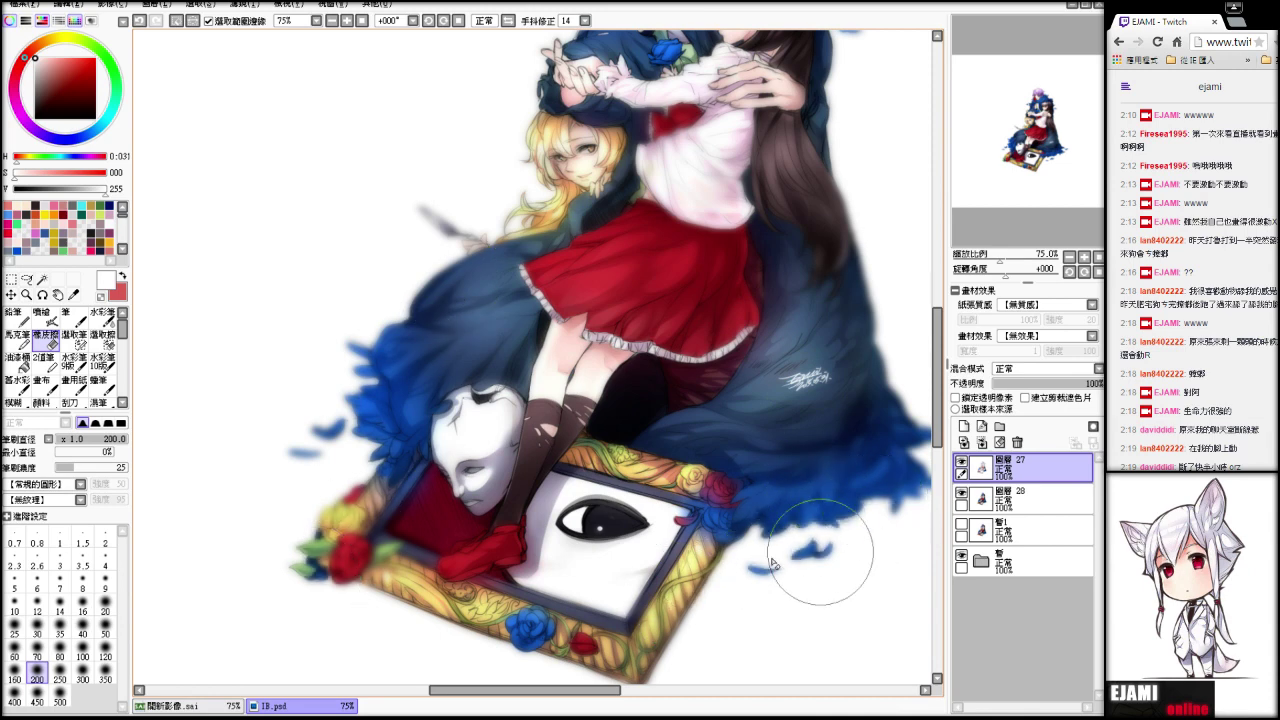
{"action": "left_click_drag", "start_coordinate": [815, 545], "coordinate": [645, 615]}
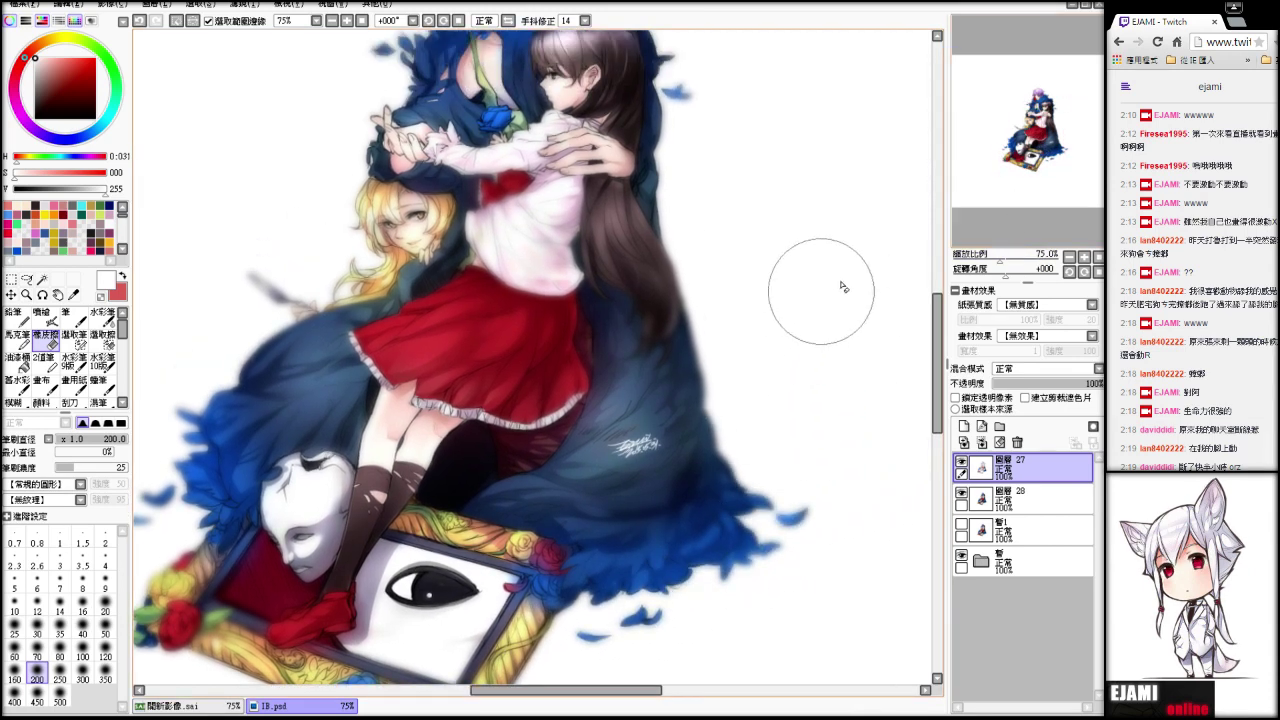
- Merge the partly erased blur layer 27 down into layer 28
{"action": "mouse_move", "coordinate": [785, 90]}
{"action": "left_mouse_down"}
{"action": "mouse_move", "coordinate": [850, 310]}
{"action": "mouse_move", "coordinate": [903, 283]}
{"action": "left_mouse_up"}
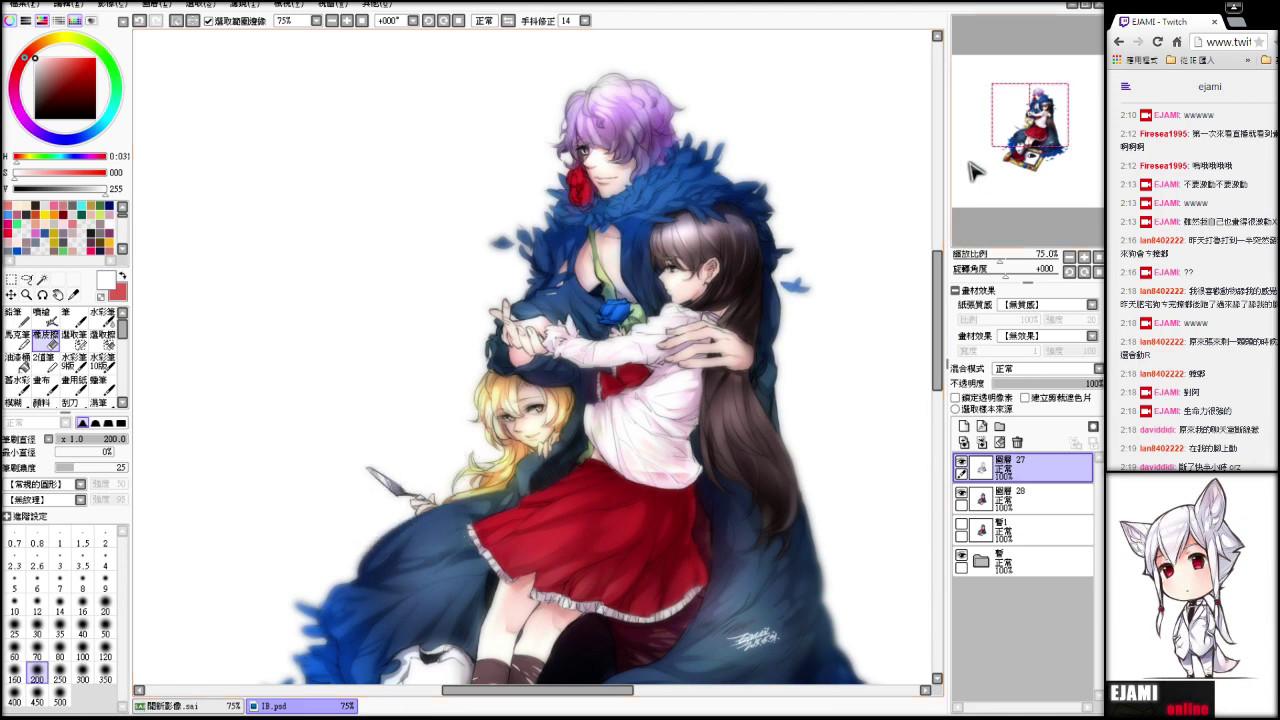
{"action": "left_click_drag", "start_coordinate": [969, 163], "coordinate": [971, 169]}
{"action": "left_click_drag", "start_coordinate": [1000, 259], "coordinate": [982, 234]}
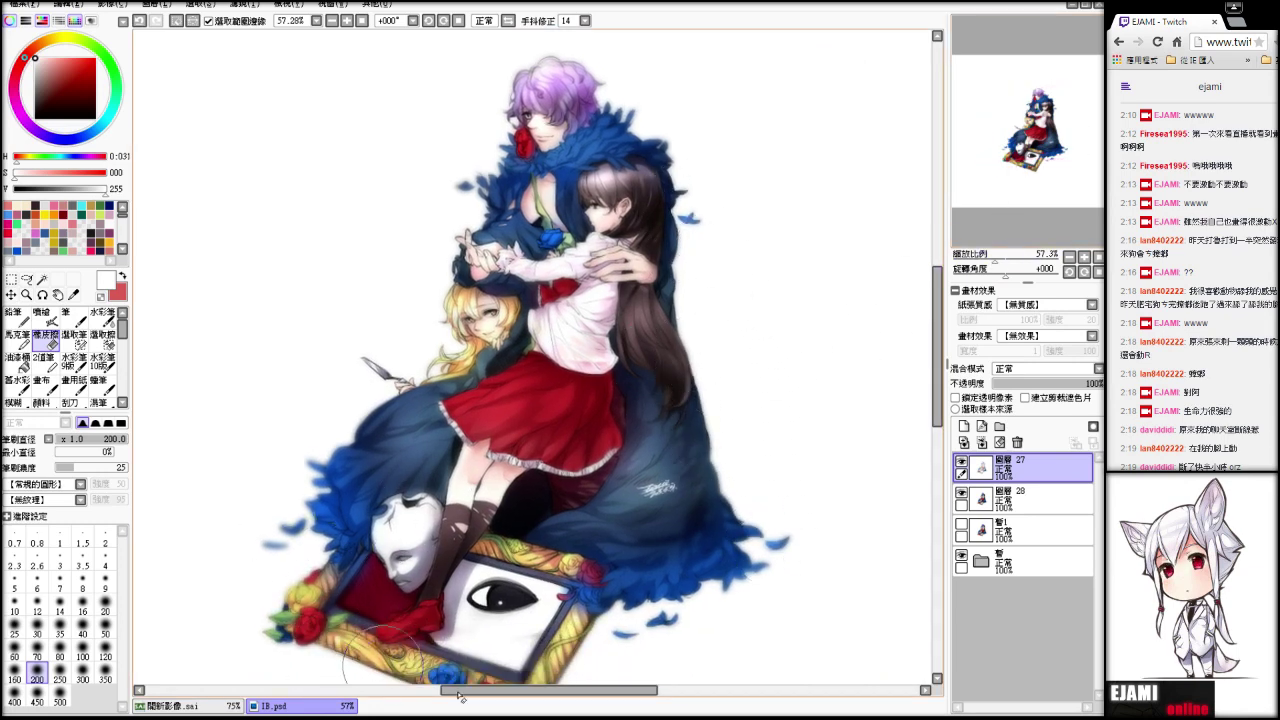
{"action": "scroll", "coordinate": [655, 580], "scroll_direction": "up", "scroll_amount": 2}
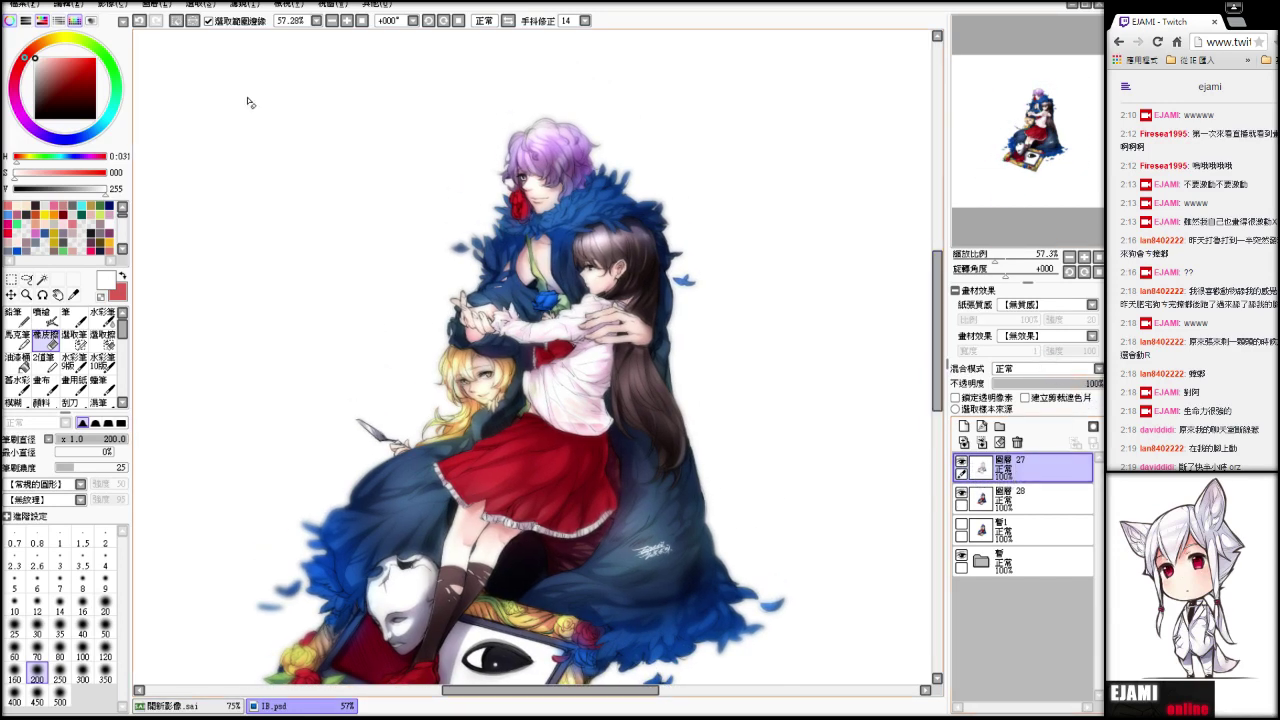
{"action": "scroll", "coordinate": [575, 215], "scroll_direction": "up", "scroll_amount": 3}
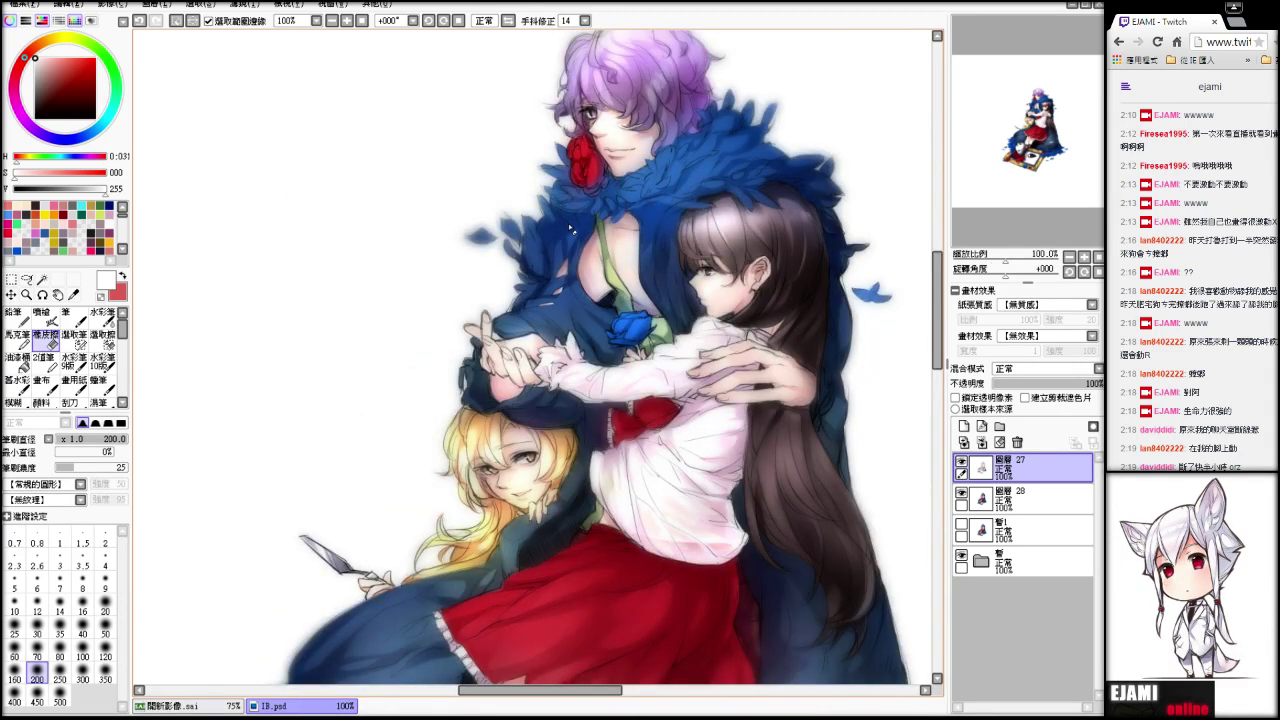
{"action": "scroll", "coordinate": [568, 223], "scroll_direction": "down", "scroll_amount": 2}
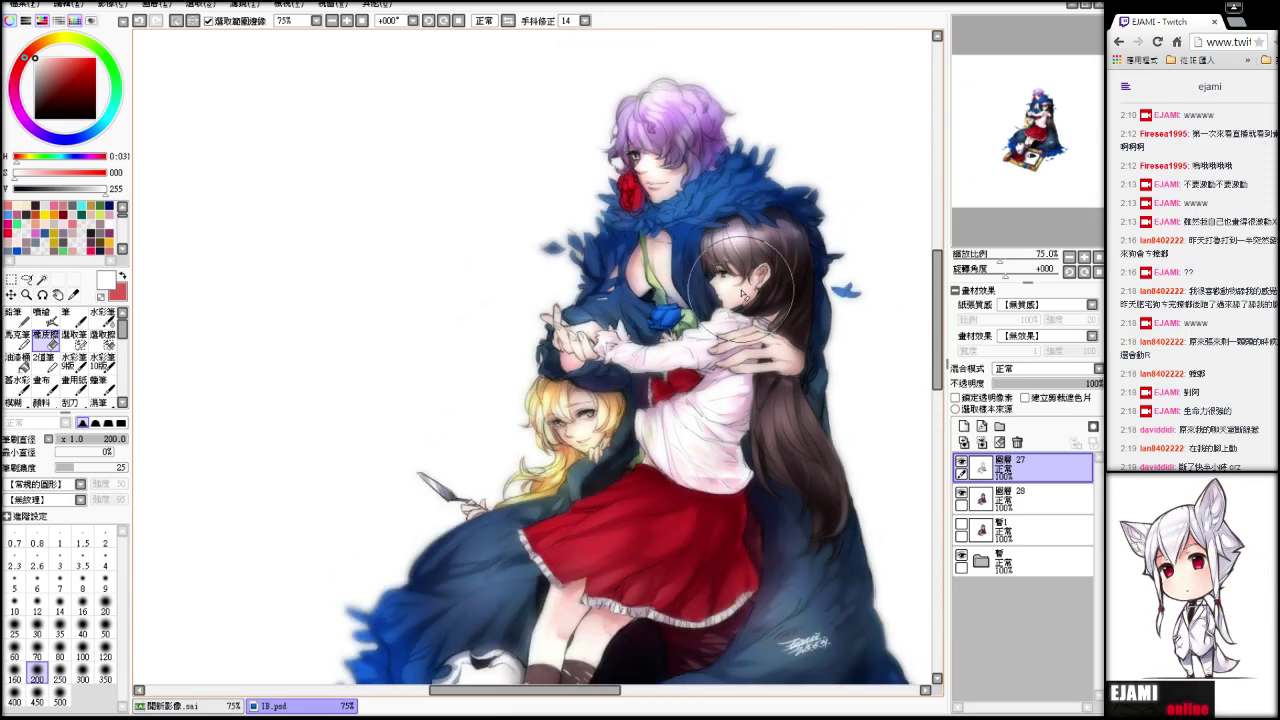
{"action": "scroll", "coordinate": [814, 286], "scroll_direction": "down", "scroll_amount": 2}
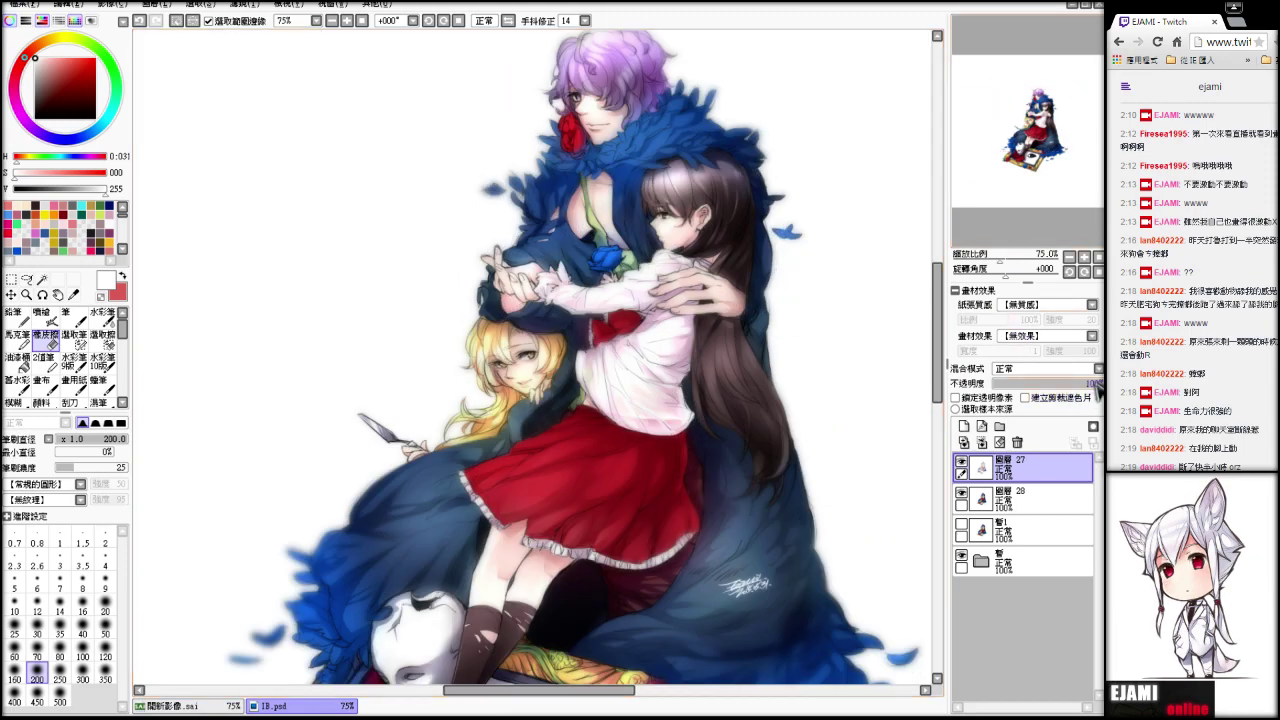
{"action": "left_click", "coordinate": [982, 443]}
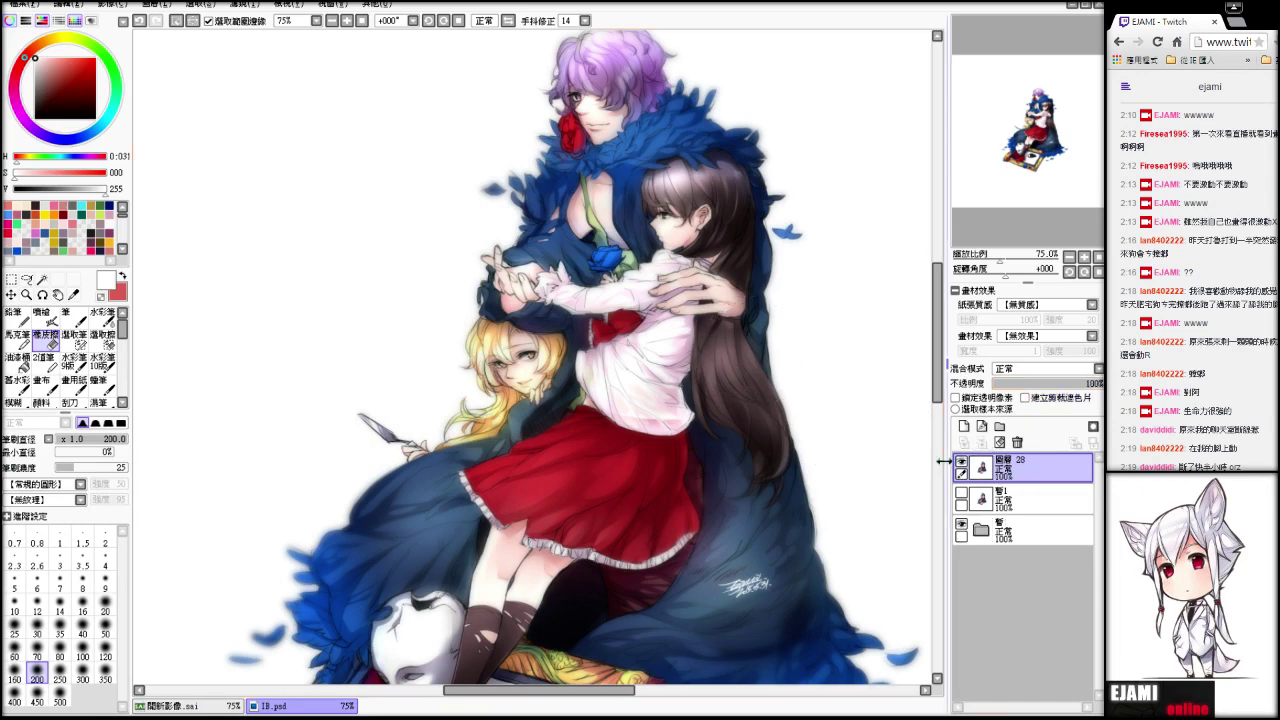
- Compare the merged layer 28 with the sharp layer 暫1 by switching their visibility on and off
{"action": "left_click", "coordinate": [962, 493]}
{"action": "left_click", "coordinate": [962, 462]}
{"action": "left_click", "coordinate": [963, 463]}
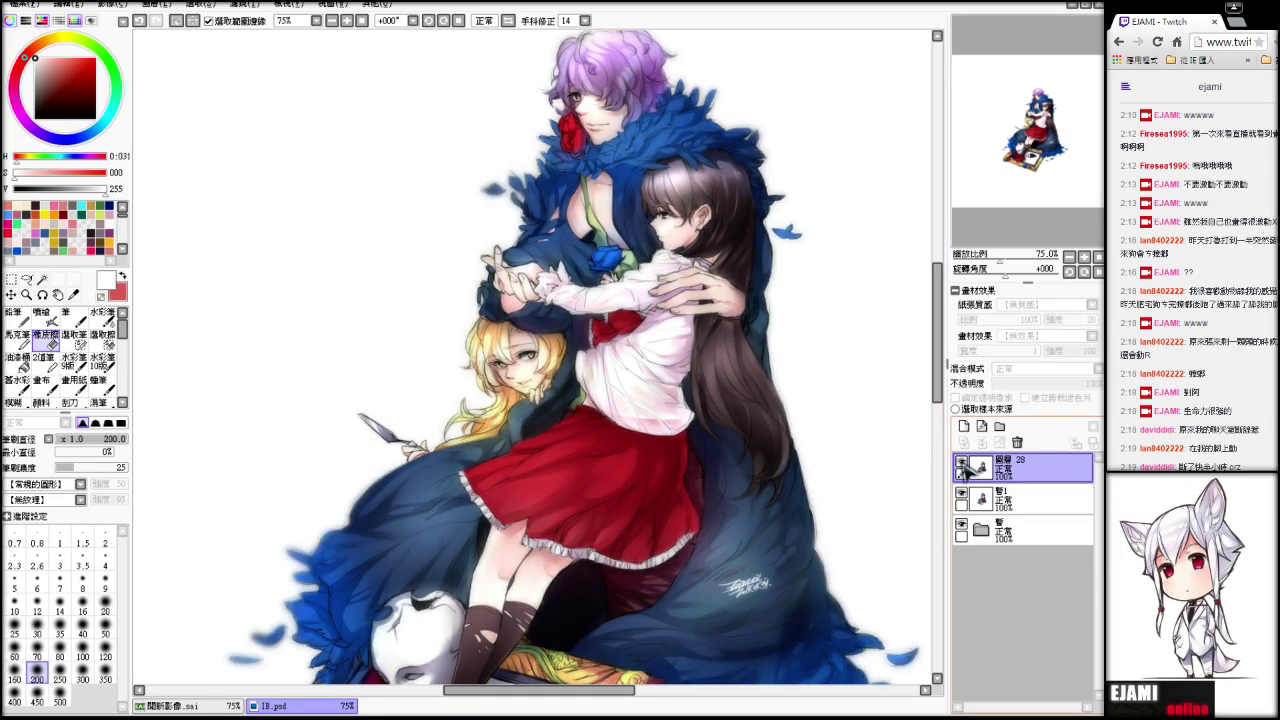
{"action": "left_click", "coordinate": [963, 463]}
{"action": "left_click", "coordinate": [962, 467]}
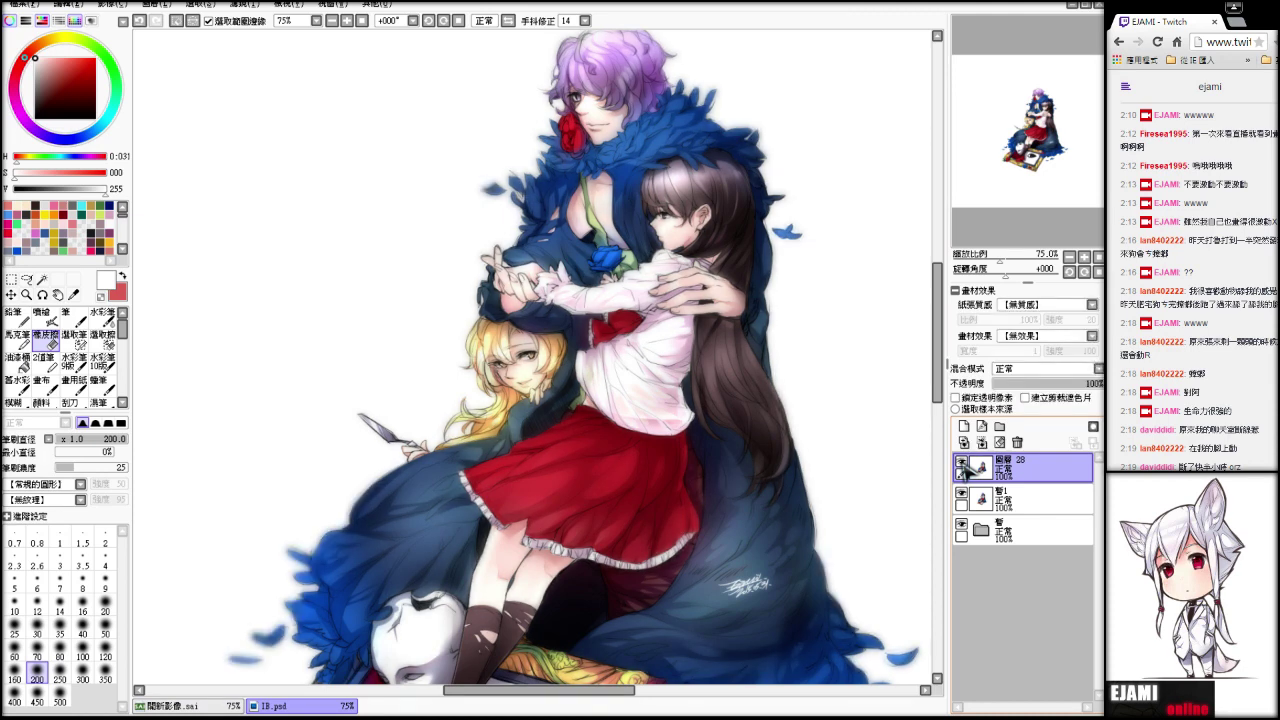
{"action": "left_click", "coordinate": [962, 467]}
- Paste a copy of the sharp layer 暫1 above layer 28, keeping 暫1 hidden and layer 28 visible
{"action": "left_click", "coordinate": [1003, 494], "text": "ctrl"}
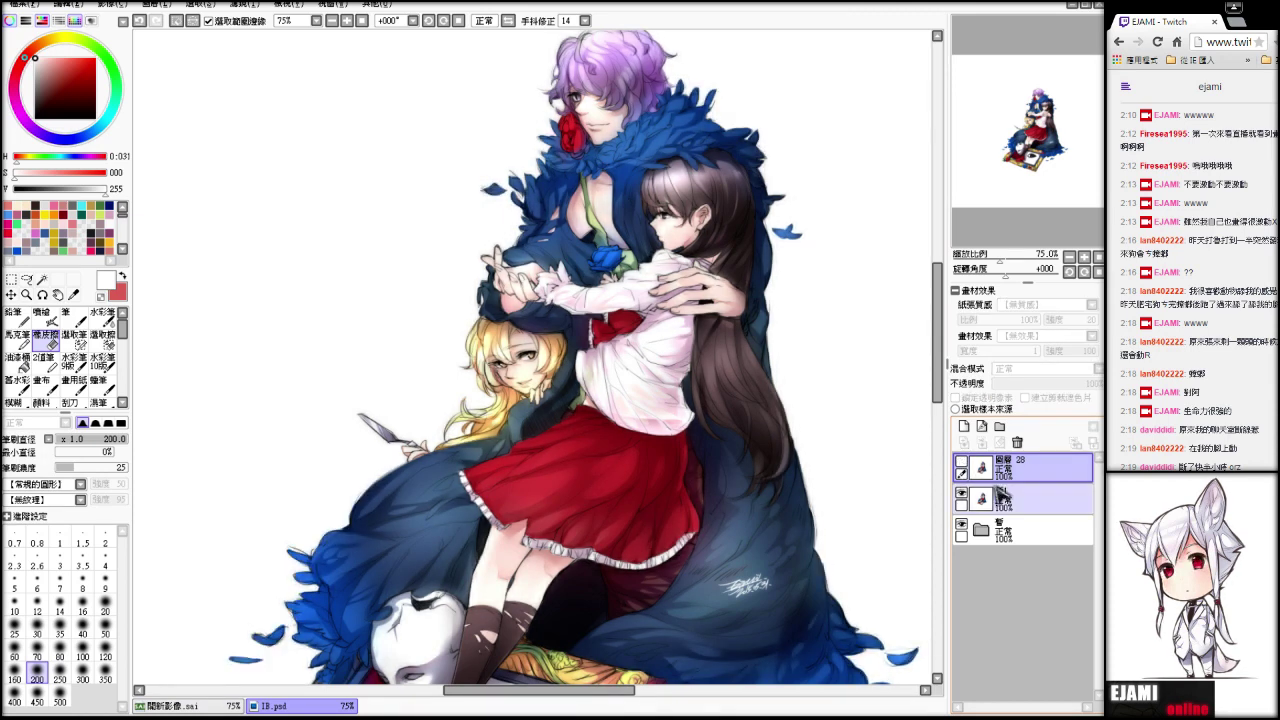
{"action": "left_click", "coordinate": [1005, 496]}
{"action": "left_click", "coordinate": [962, 492]}
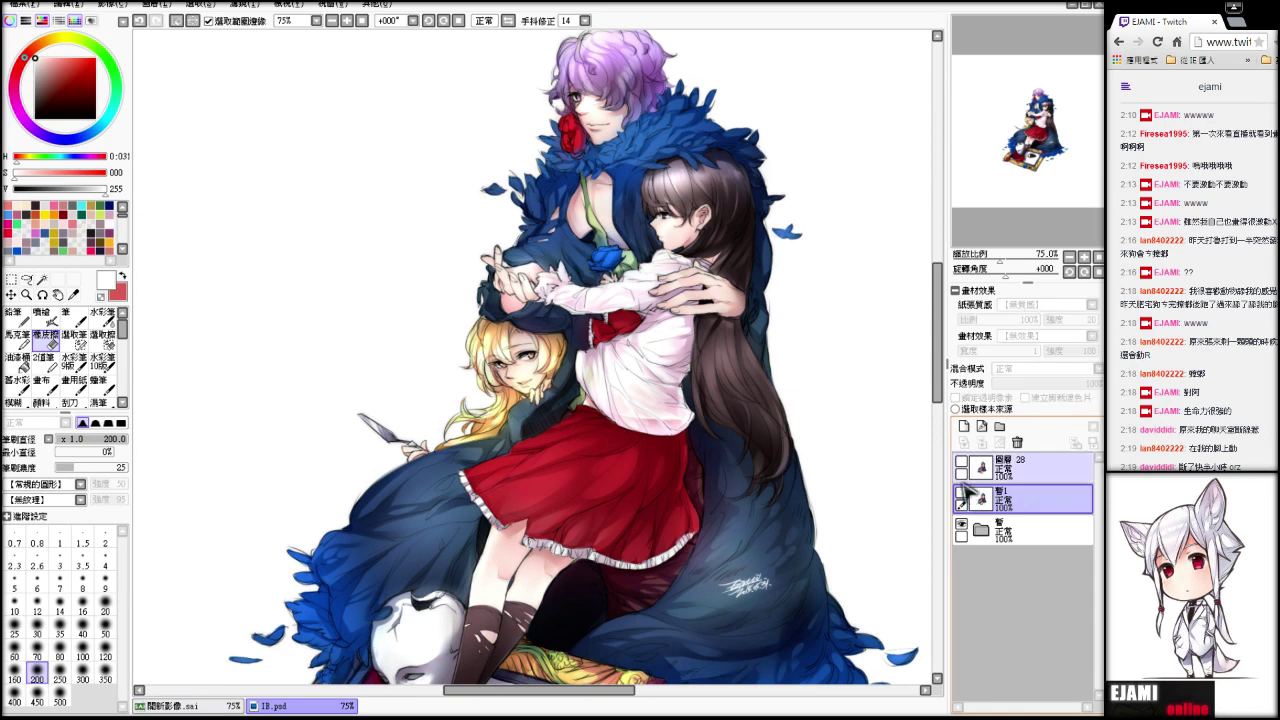
{"action": "left_click", "coordinate": [962, 463]}
{"action": "left_click", "coordinate": [996, 471]}
{"action": "key", "text": "ctrl+v"}
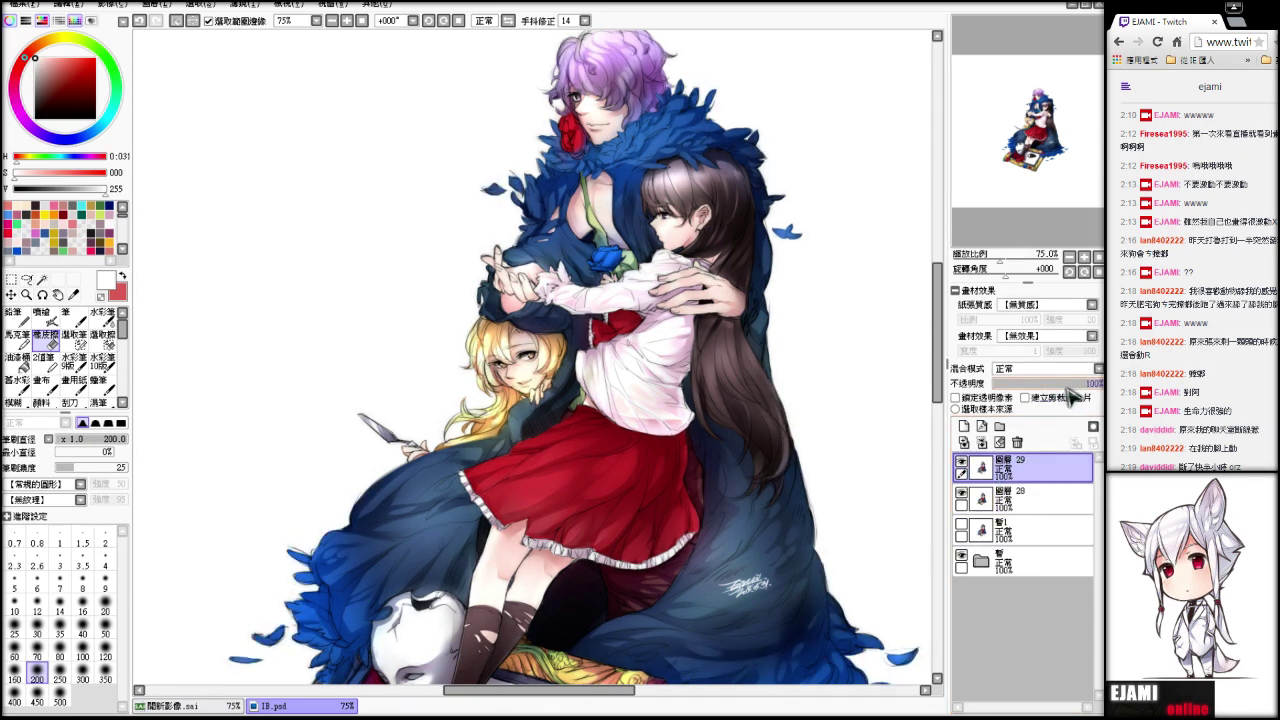
- Erase the outer areas of sharp layer 29 with eraser density 83 to expose the blurred edges, and merge it into layer 28
{"action": "left_click_drag", "start_coordinate": [1071, 386], "coordinate": [1102, 386]}
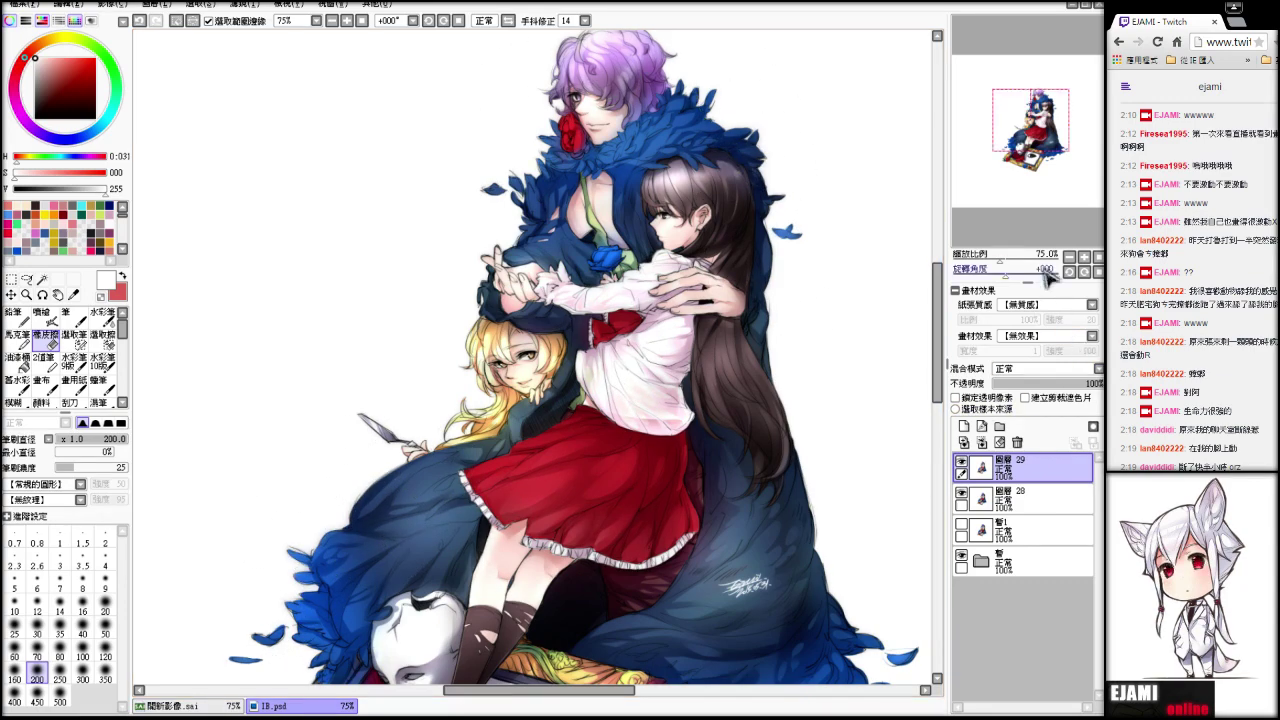
{"action": "left_click_drag", "start_coordinate": [1013, 263], "coordinate": [1005, 268]}
{"action": "left_click_drag", "start_coordinate": [1008, 187], "coordinate": [1005, 217]}
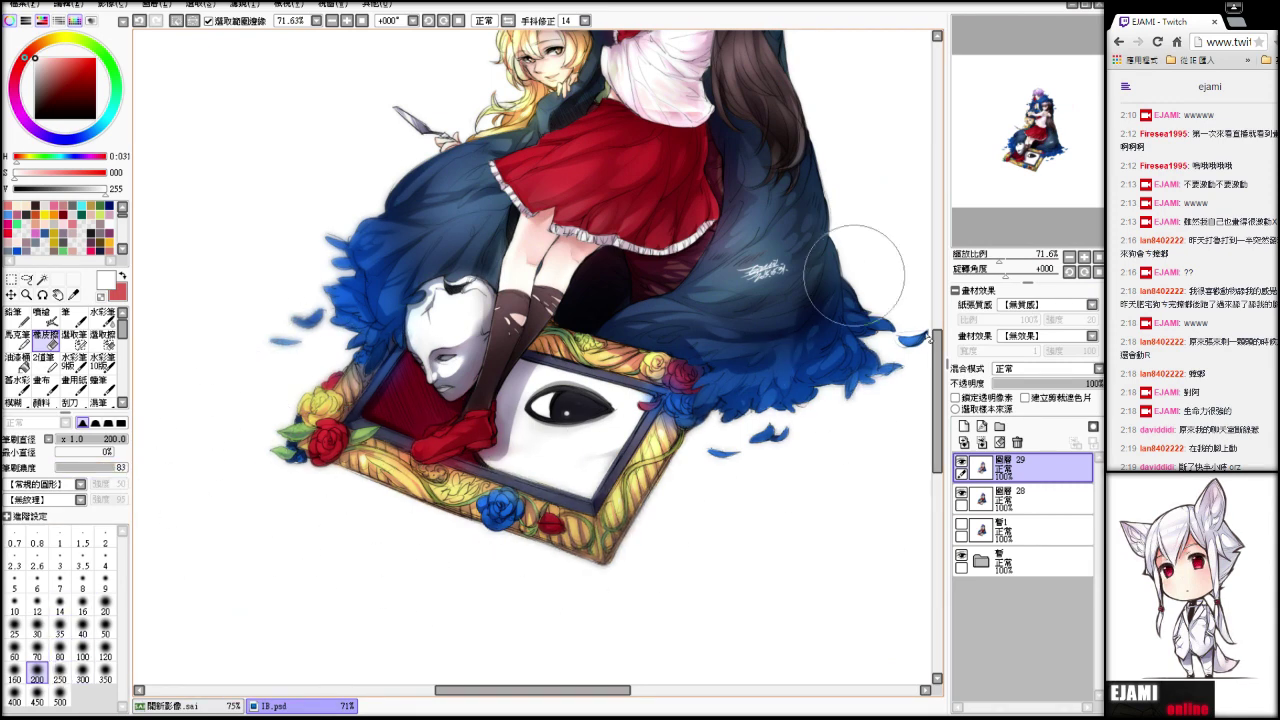
{"action": "scroll", "coordinate": [876, 255], "scroll_direction": "up", "scroll_amount": 5}
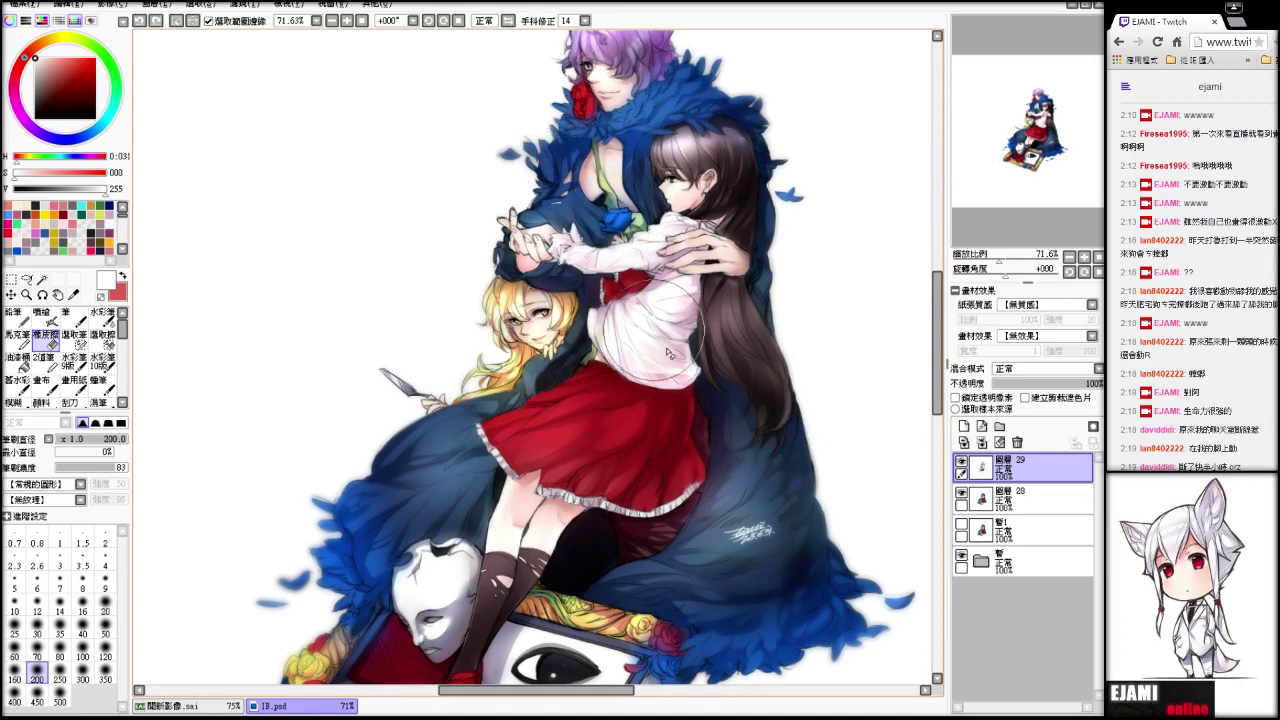
{"action": "left_click_drag", "start_coordinate": [792, 144], "coordinate": [736, 271]}
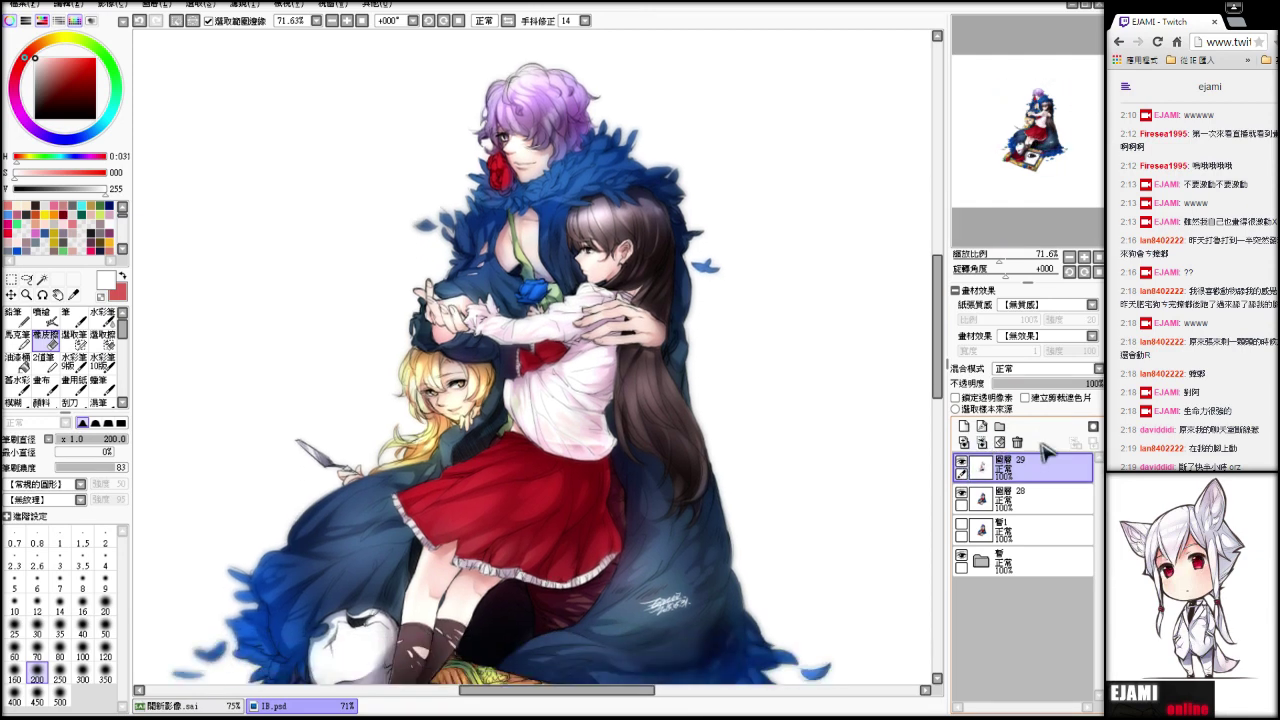
{"action": "left_click", "coordinate": [963, 500]}
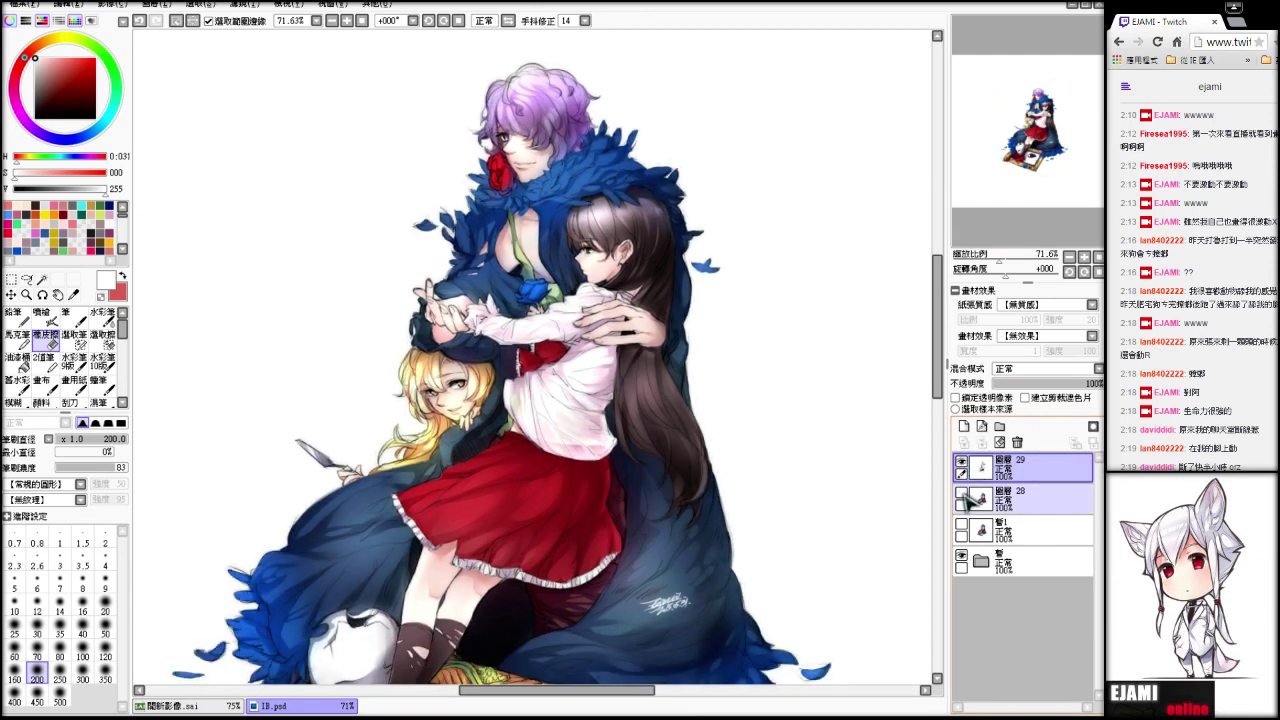
{"action": "left_click", "coordinate": [999, 443]}
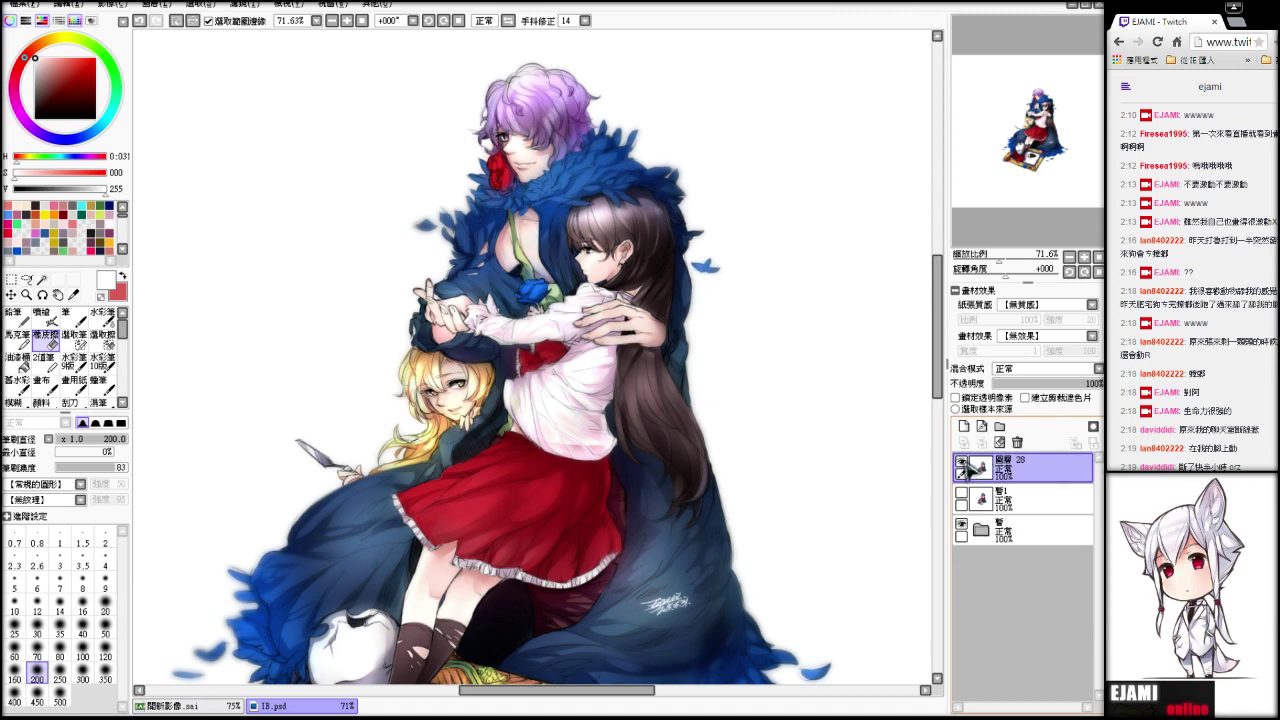
- Hide the group 暫 and compare the merged layer 28 with the sharp layer 暫1
{"action": "left_click", "coordinate": [963, 463]}
{"action": "left_click", "coordinate": [963, 463]}
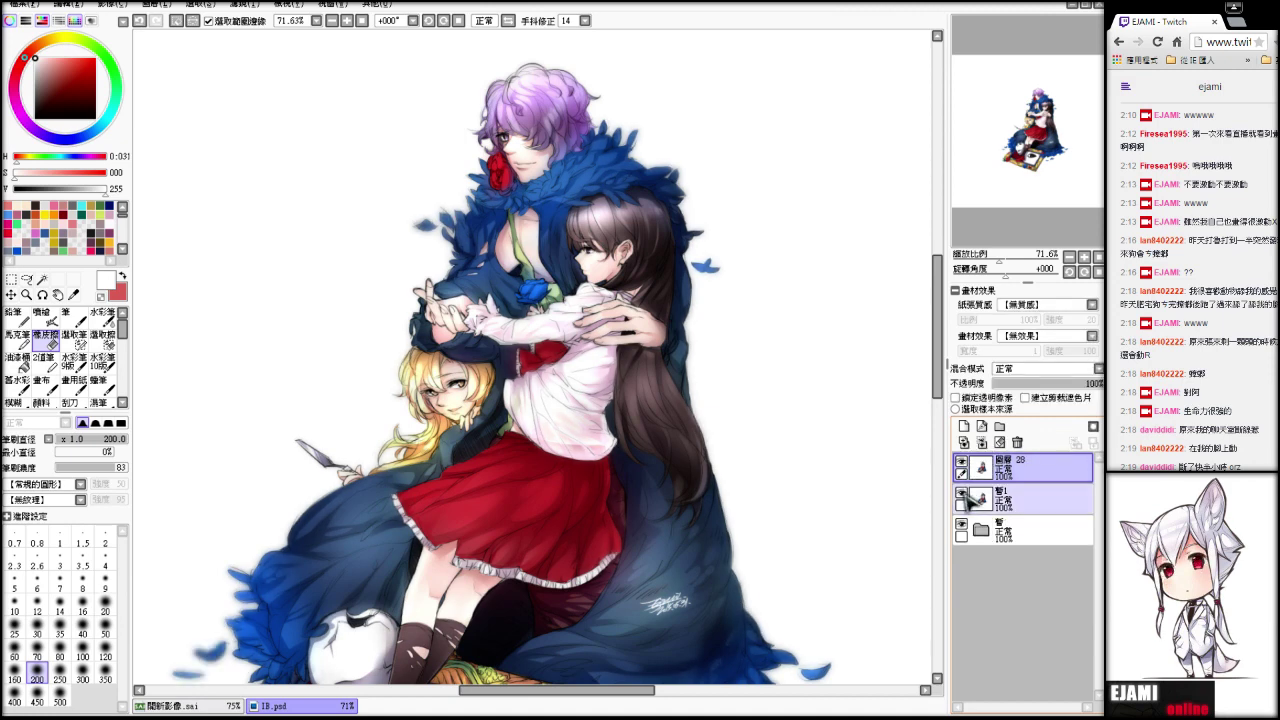
{"action": "left_click", "coordinate": [962, 524]}
{"action": "left_click", "coordinate": [963, 463]}
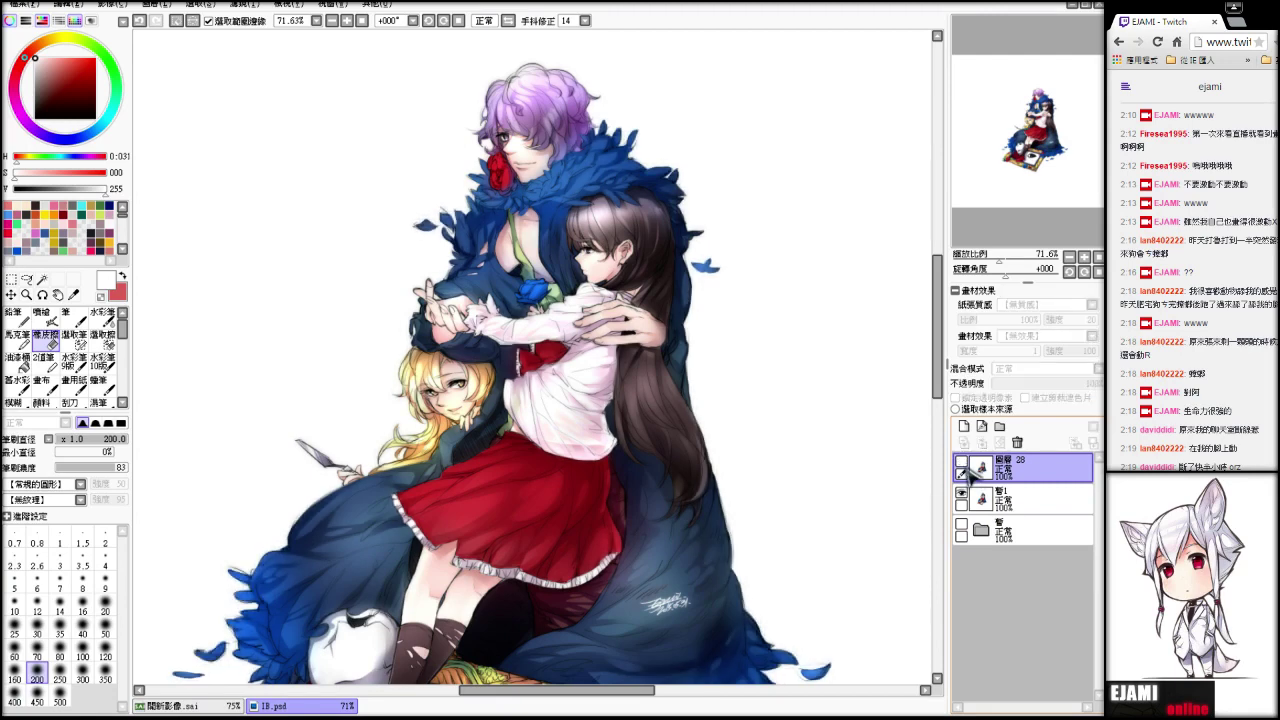
{"action": "left_click", "coordinate": [963, 467]}
{"action": "left_click", "coordinate": [963, 467]}
{"action": "left_click", "coordinate": [963, 467]}
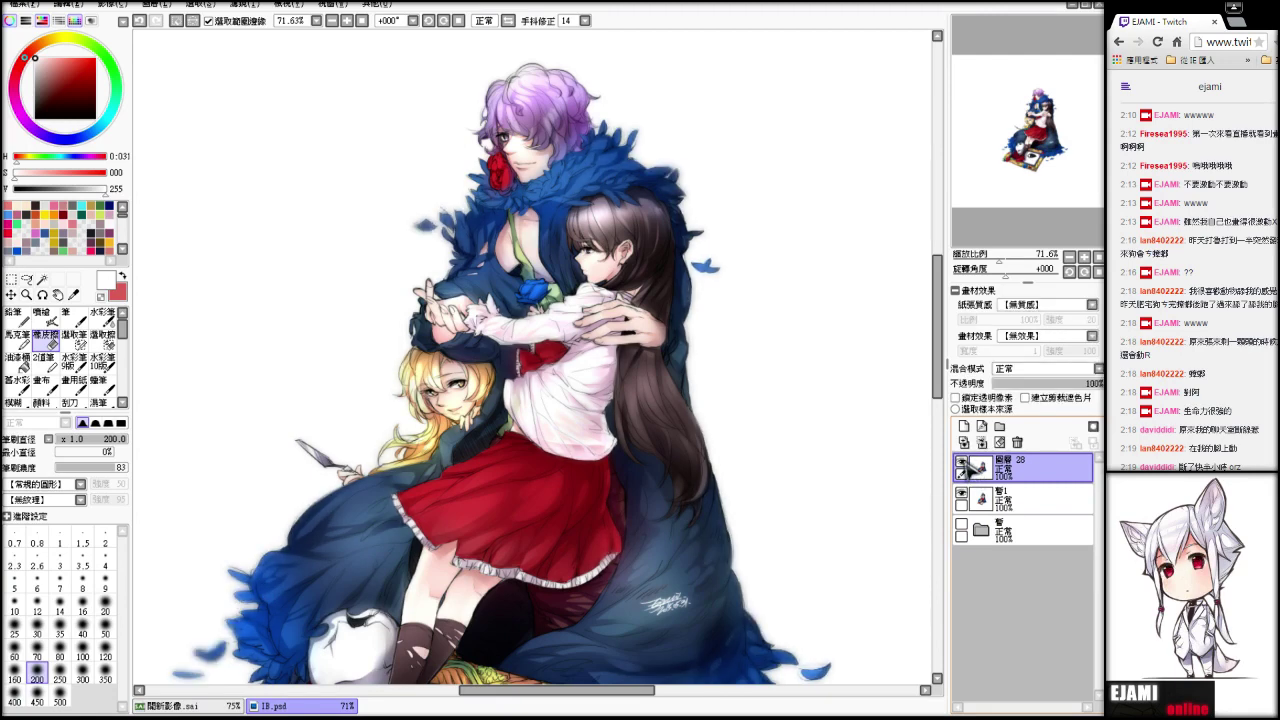
{"action": "left_click", "coordinate": [962, 466]}
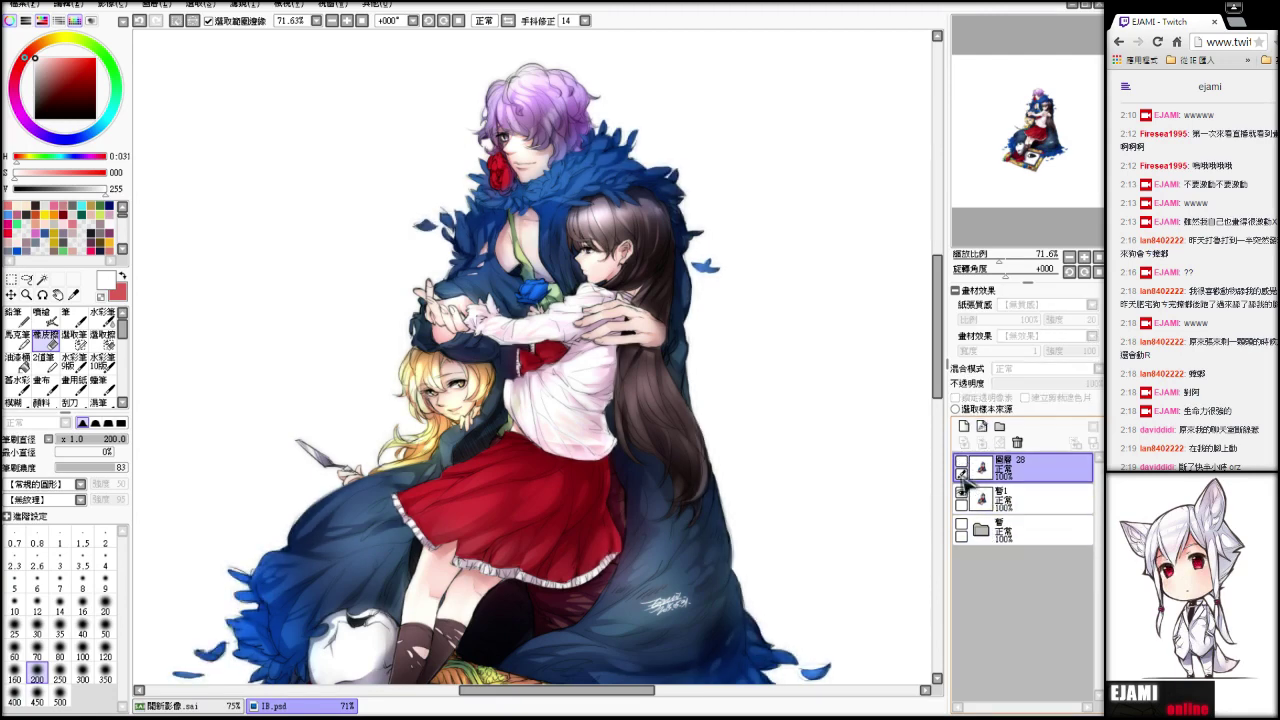
{"action": "left_click", "coordinate": [963, 467]}
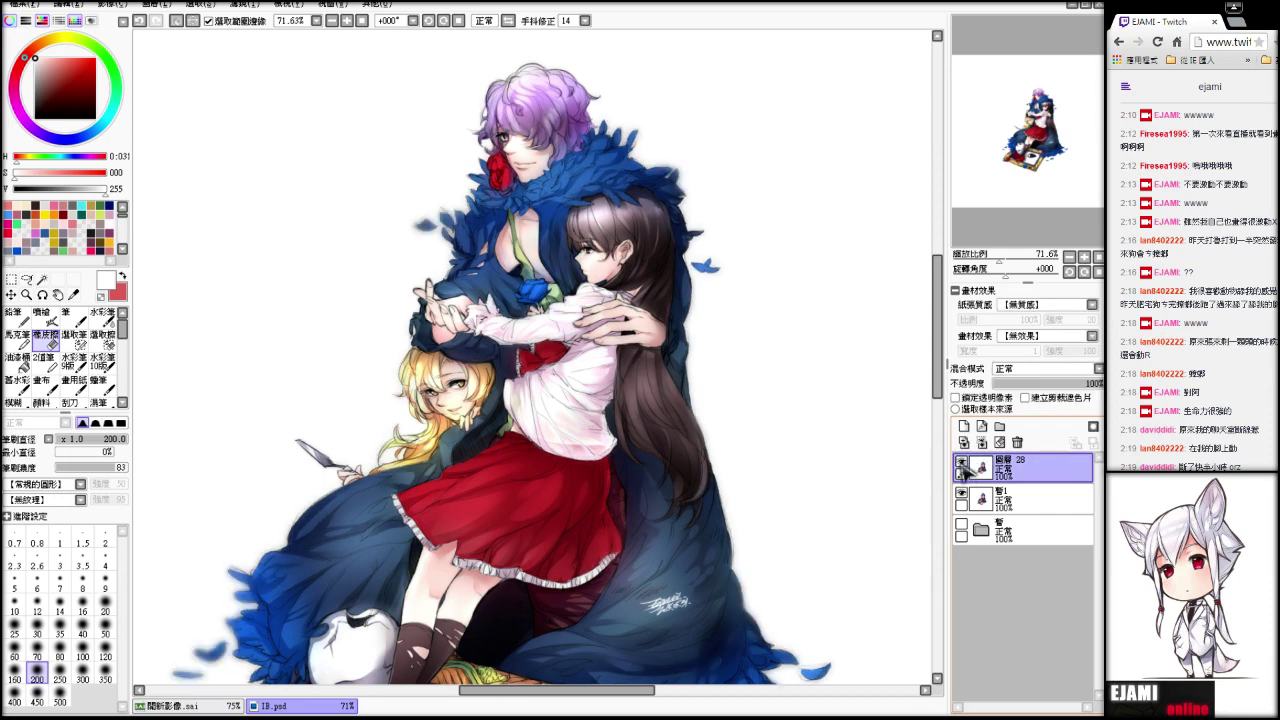
- Hide layer 暫1 and paste a sharp copy of it directly beneath layer 28
{"action": "left_click", "coordinate": [1024, 500]}
{"action": "left_click", "coordinate": [963, 494]}
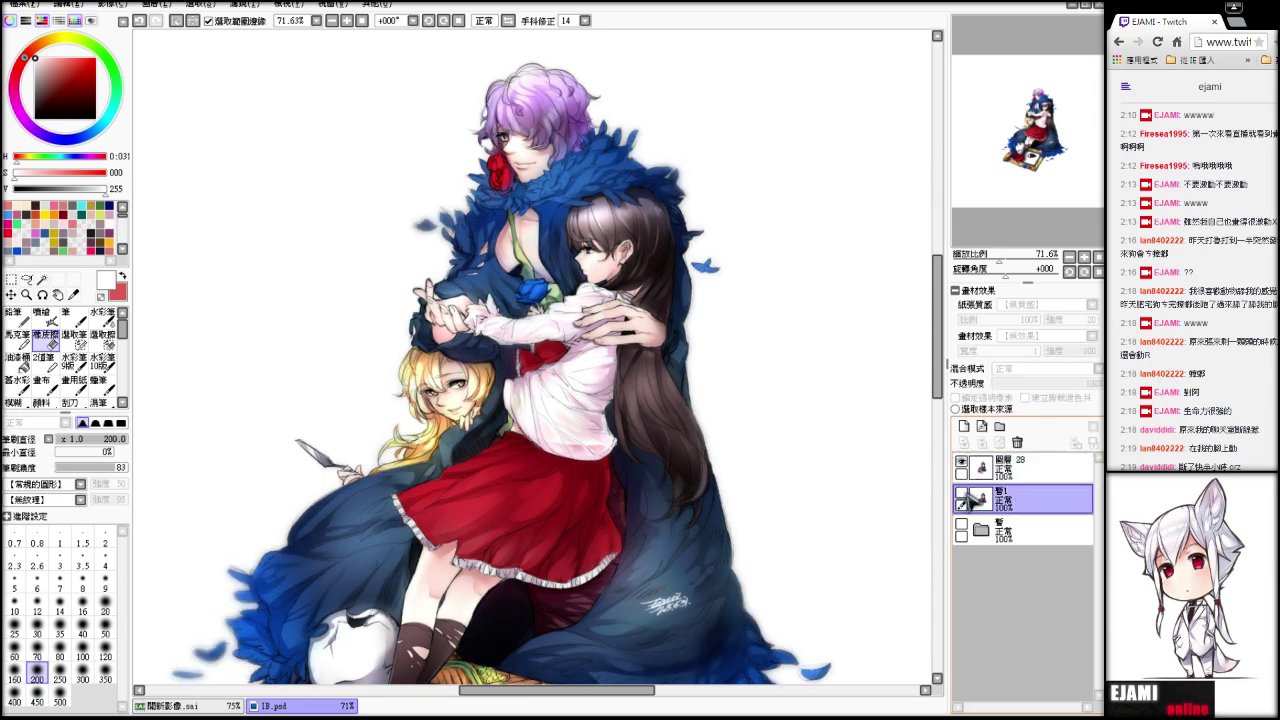
{"action": "key", "text": "ctrl+v"}
- Set layer 28's opacity to 70% and merge it down into the sharp layer 29
{"action": "left_click", "coordinate": [1022, 470]}
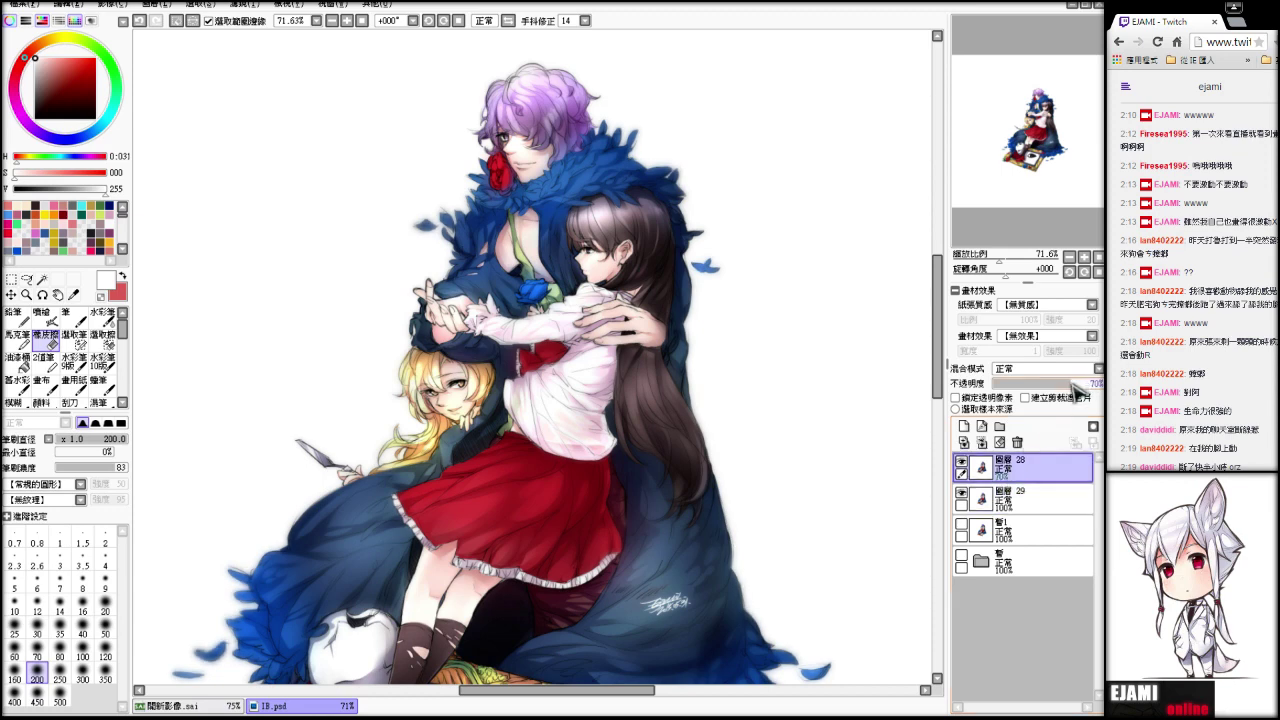
{"action": "left_click_drag", "start_coordinate": [1051, 193], "coordinate": [1053, 201]}
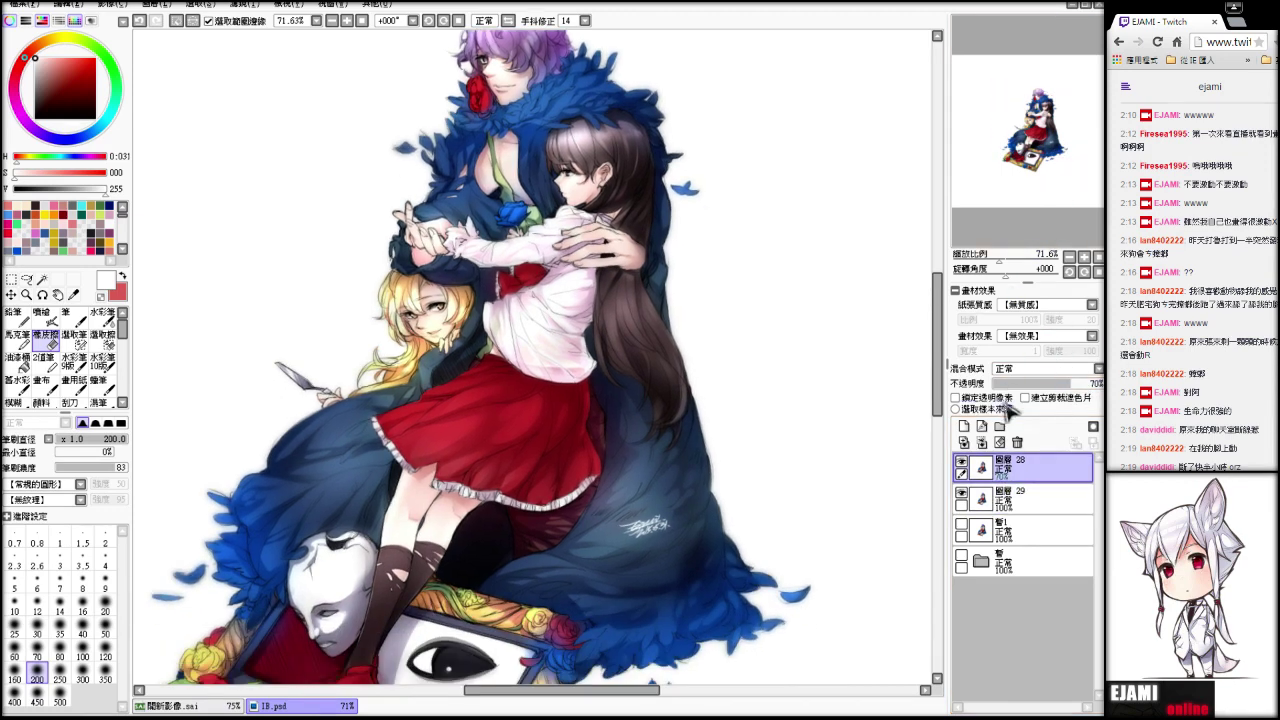
{"action": "left_click", "coordinate": [981, 442]}
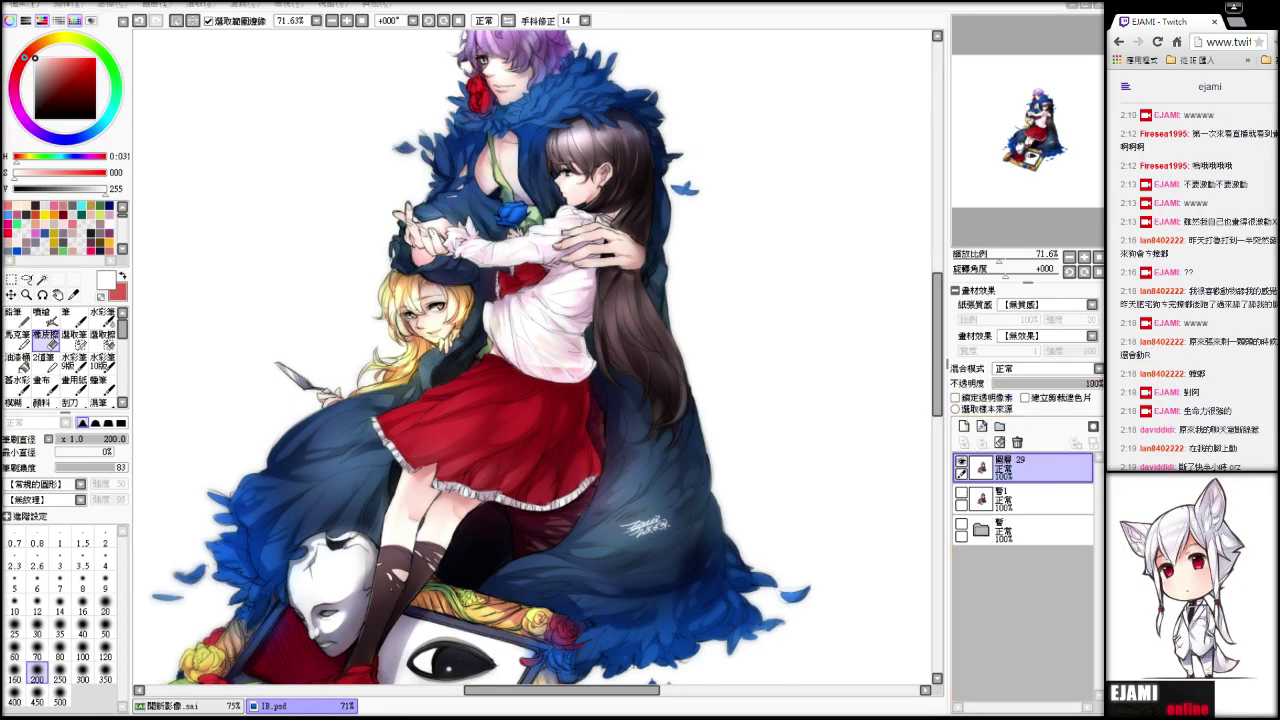
- Examine the merged layer 29 against the original sharp layer 暫1 across the figures, mask and picture frame
{"action": "scroll", "coordinate": [468, 248], "scroll_direction": "down", "scroll_amount": 2}
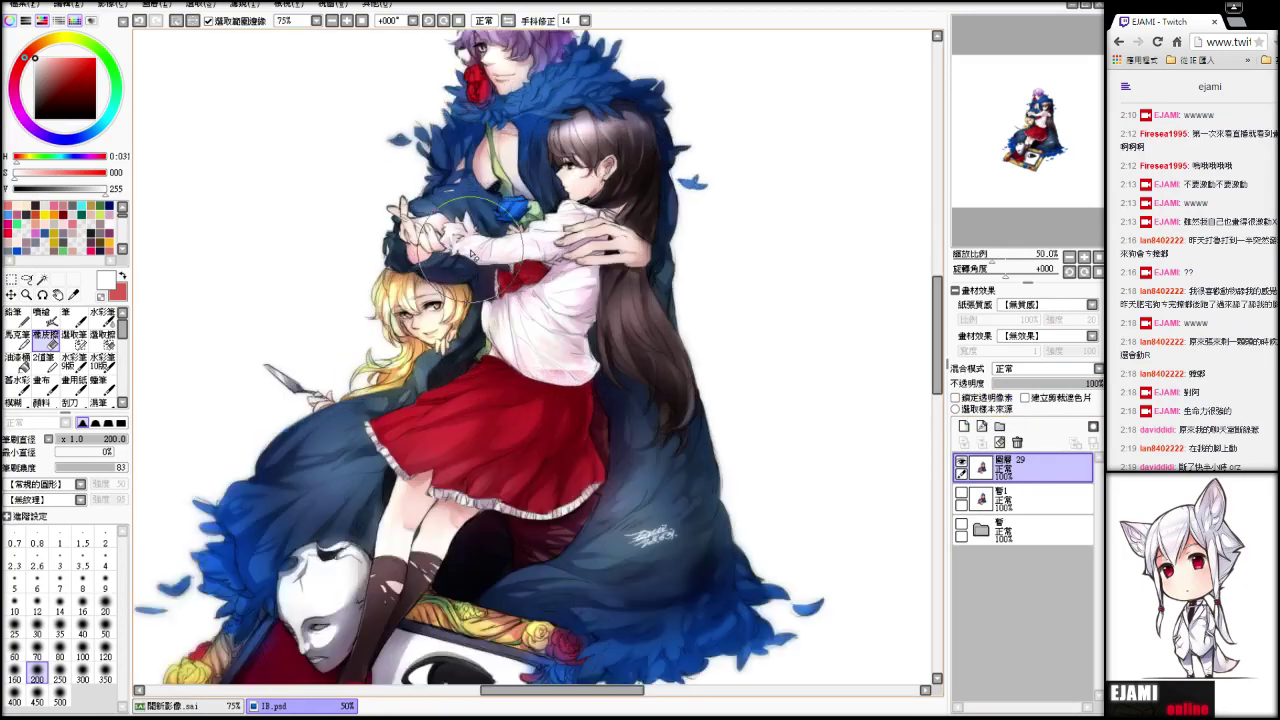
{"action": "left_click_drag", "start_coordinate": [1017, 164], "coordinate": [1012, 164]}
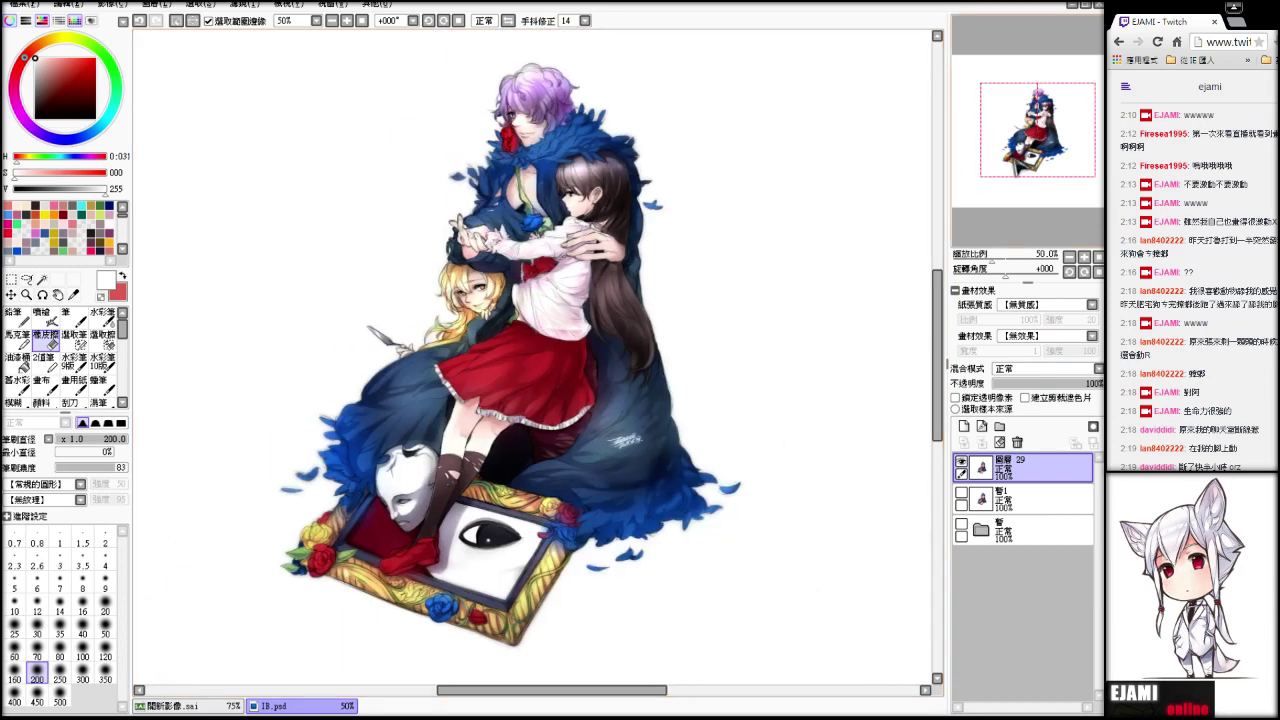
{"action": "left_click", "coordinate": [961, 463]}
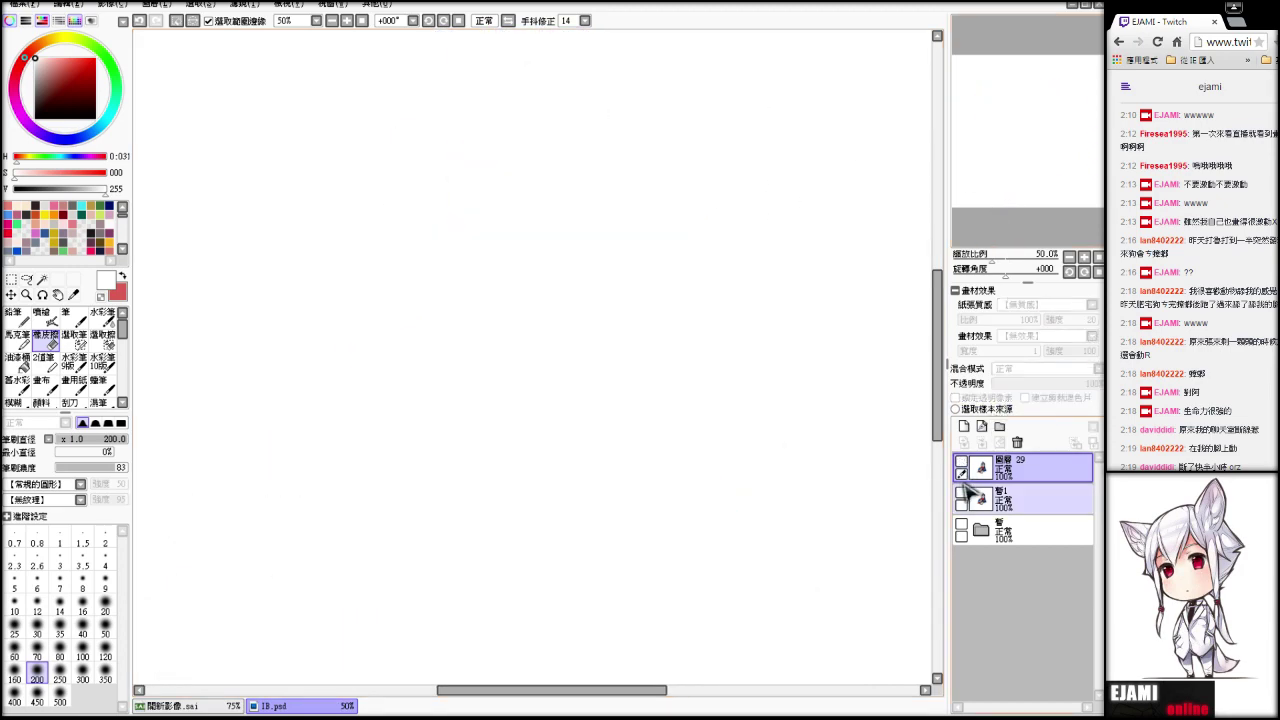
{"action": "left_click", "coordinate": [962, 491]}
{"action": "scroll", "coordinate": [448, 390], "scroll_direction": "up", "scroll_amount": 2}
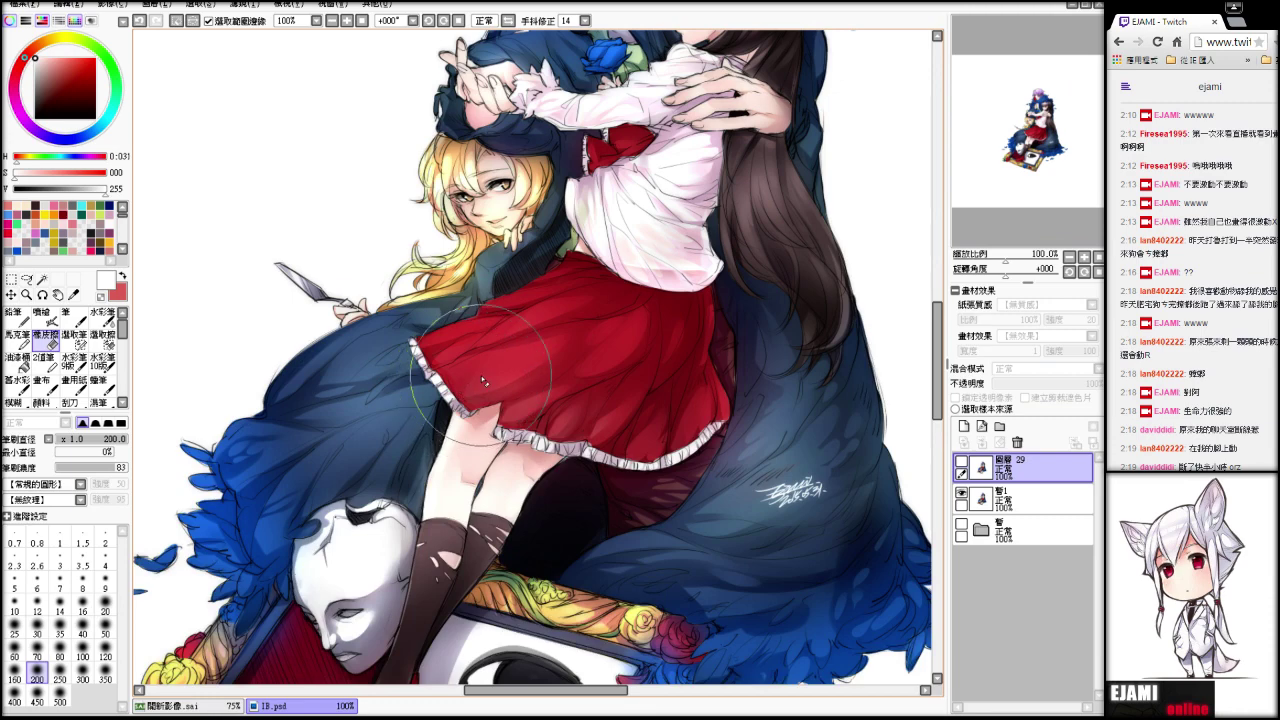
{"action": "scroll", "coordinate": [481, 375], "scroll_direction": "down", "scroll_amount": 1}
{"action": "left_click", "coordinate": [962, 492]}
{"action": "left_click", "coordinate": [962, 463]}
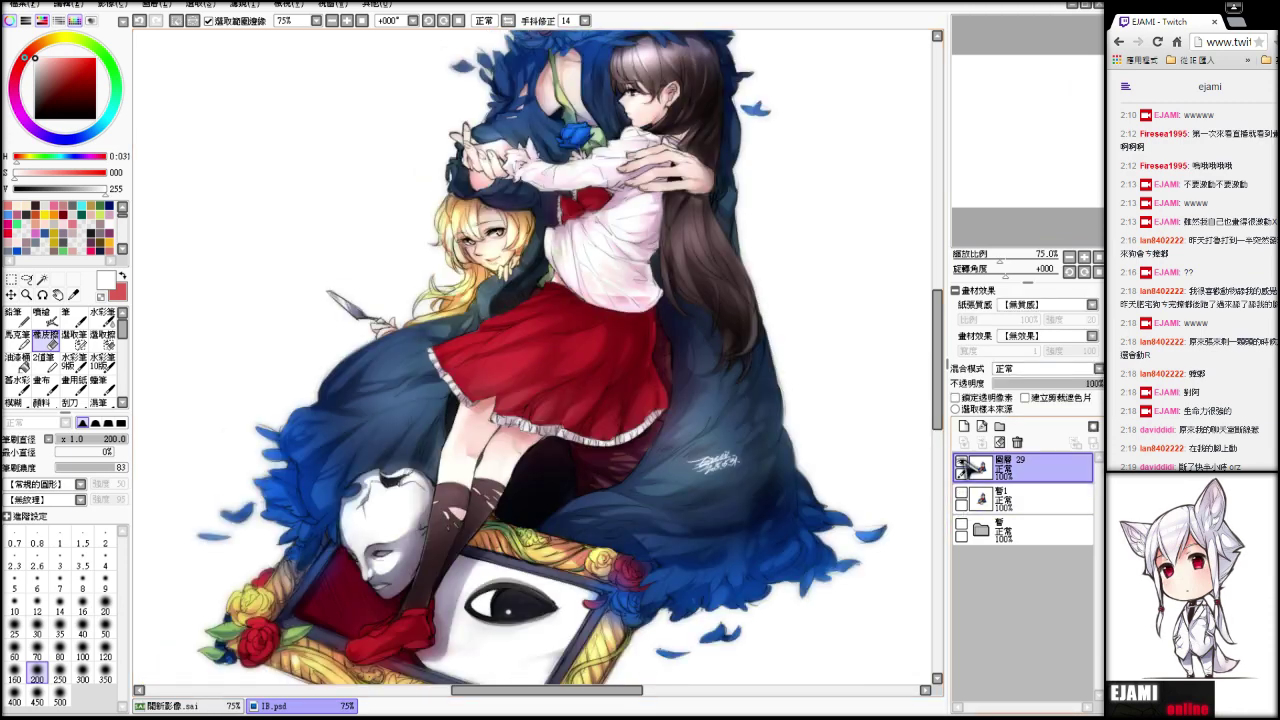
{"action": "left_click_drag", "start_coordinate": [1039, 159], "coordinate": [1045, 142]}
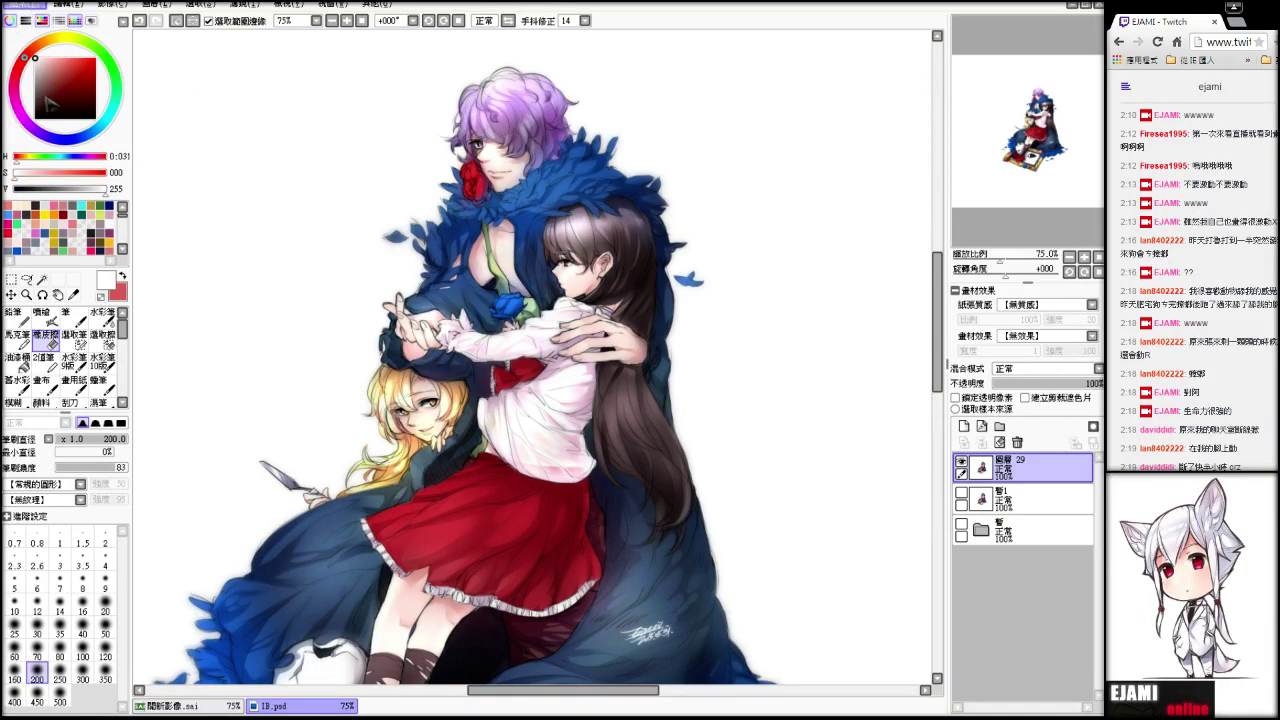
- Save the document as IB.sai and place the finished artwork as a single layer in a new image
{"action": "left_click", "coordinate": [46, 98]}
{"action": "left_click", "coordinate": [57, 49]}
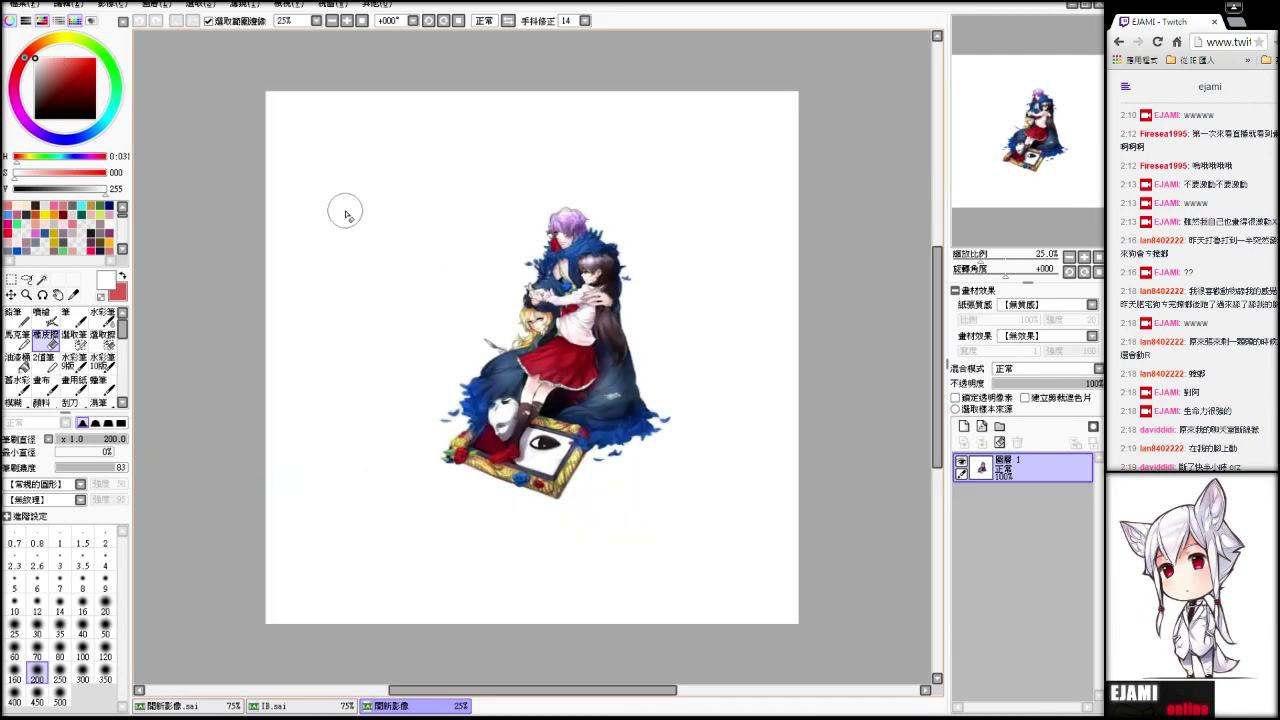
- Select the whole artwork with a rectangular selection that trims the wide white border and copy it into a new image
{"action": "scroll", "coordinate": [426, 207], "scroll_direction": "up", "scroll_amount": 2}
{"action": "left_click", "coordinate": [10, 278]}
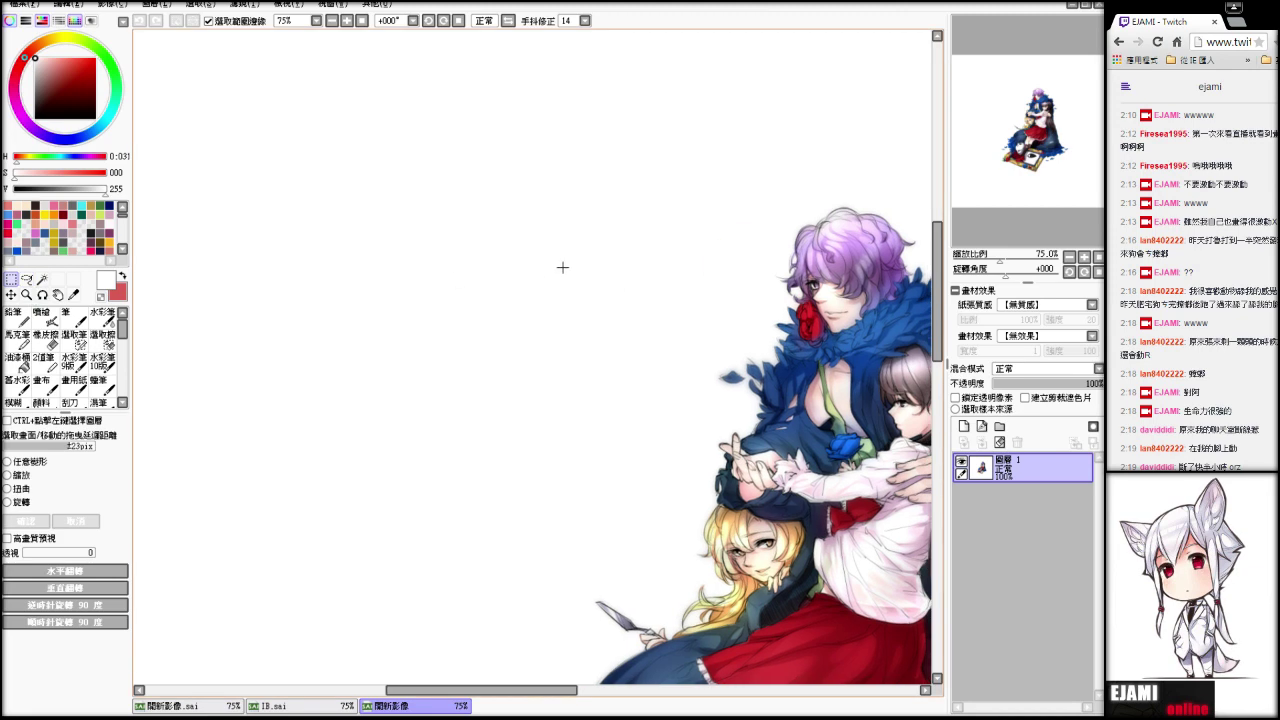
{"action": "scroll", "coordinate": [560, 265], "scroll_direction": "down", "scroll_amount": 1}
{"action": "left_click_drag", "start_coordinate": [1005, 107], "coordinate": [1024, 126]}
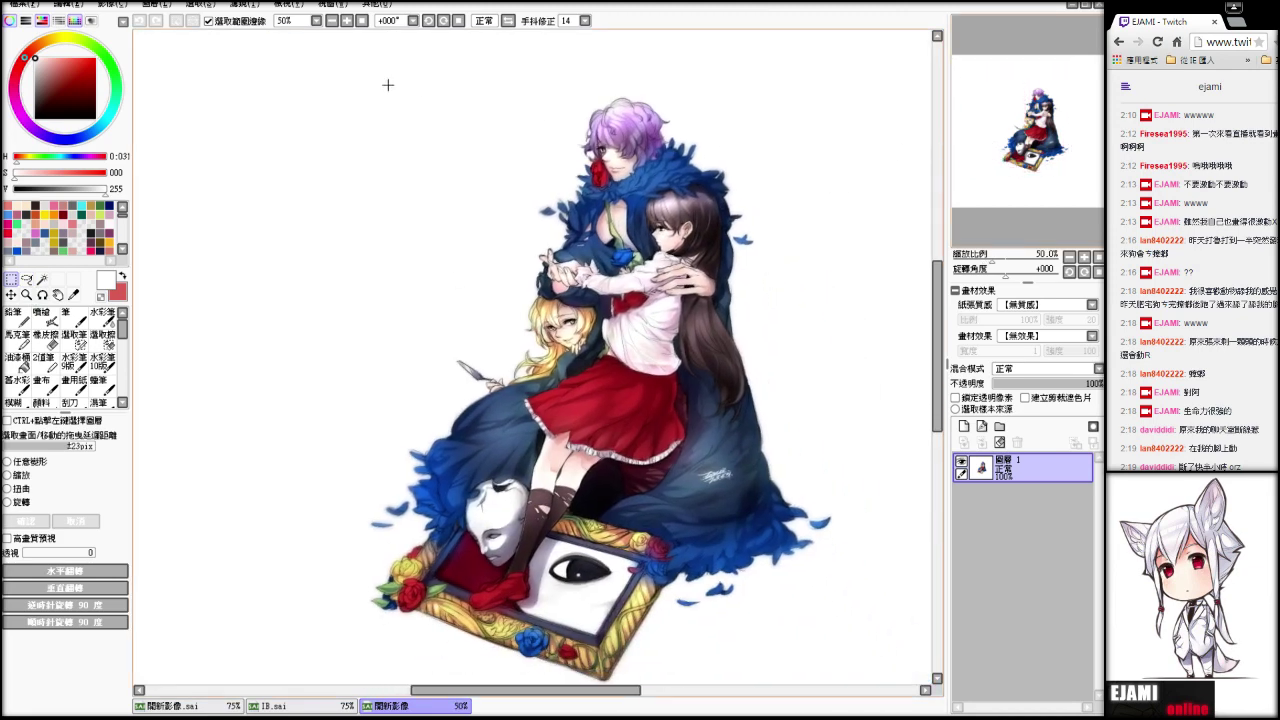
{"action": "left_click_drag", "start_coordinate": [323, 67], "coordinate": [869, 649]}
{"action": "mouse_move", "coordinate": [1027, 180]}
{"action": "left_mouse_down"}
{"action": "mouse_move", "coordinate": [1059, 205]}
{"action": "mouse_move", "coordinate": [1059, 183]}
{"action": "mouse_move", "coordinate": [1032, 181]}
{"action": "mouse_move", "coordinate": [1037, 157]}
{"action": "left_mouse_up"}
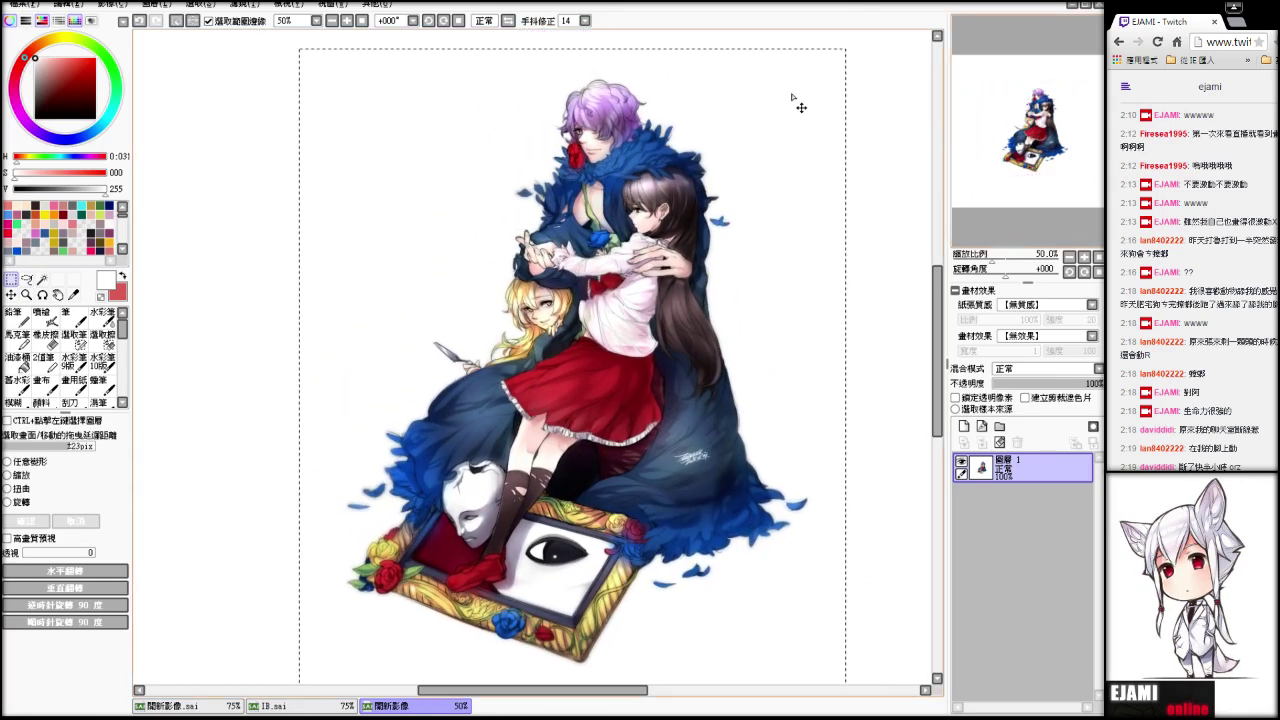
{"action": "left_click", "coordinate": [103, 49]}
{"action": "scroll", "coordinate": [330, 146], "scroll_direction": "up", "scroll_amount": 3}
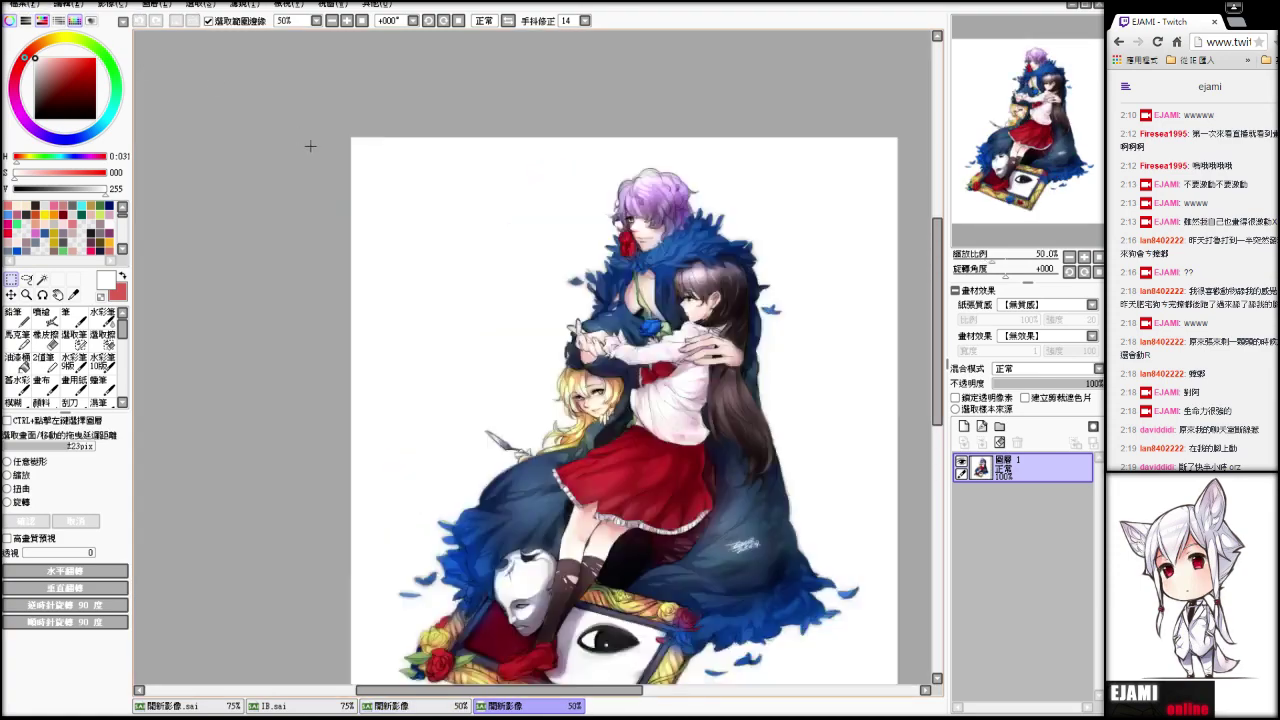
- Reselect the artwork with a narrower white margin, discard the intermediate copy, and create a new image from that tighter selection
{"action": "left_click_drag", "start_coordinate": [990, 84], "coordinate": [1018, 108]}
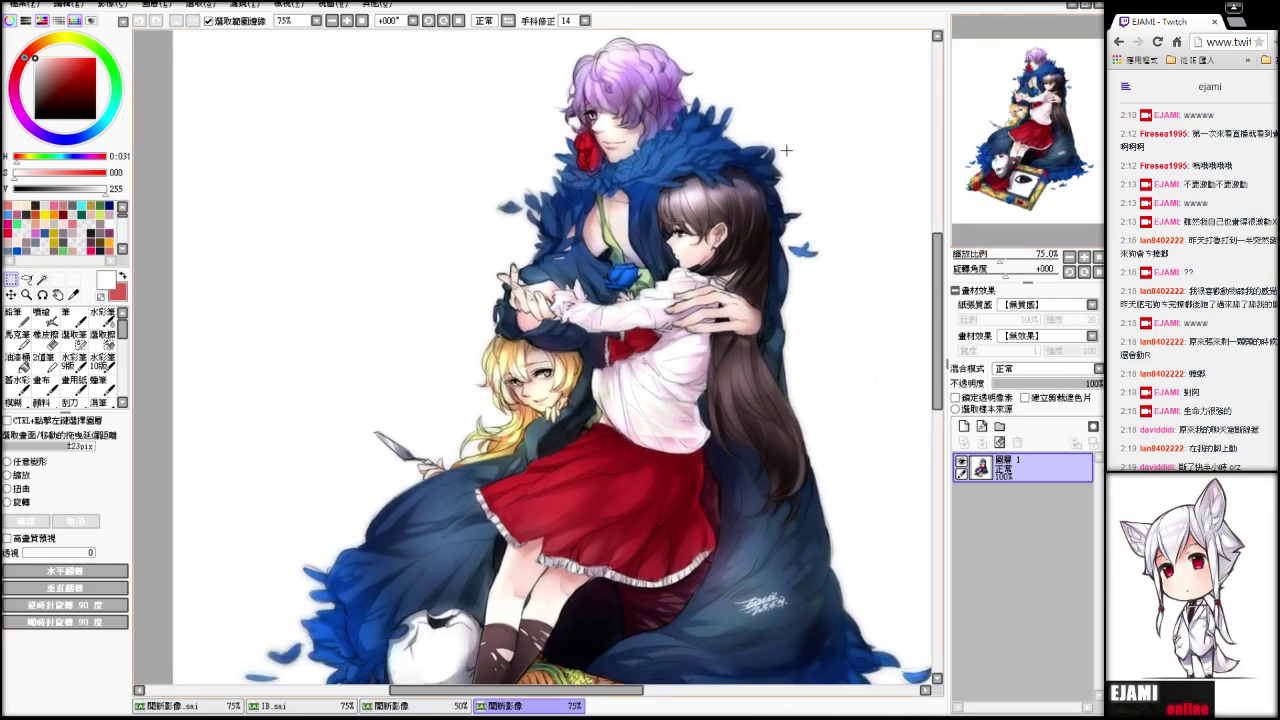
{"action": "scroll", "coordinate": [790, 147], "scroll_direction": "down", "scroll_amount": 2}
{"action": "scroll", "coordinate": [648, 121], "scroll_direction": "up", "scroll_amount": 2}
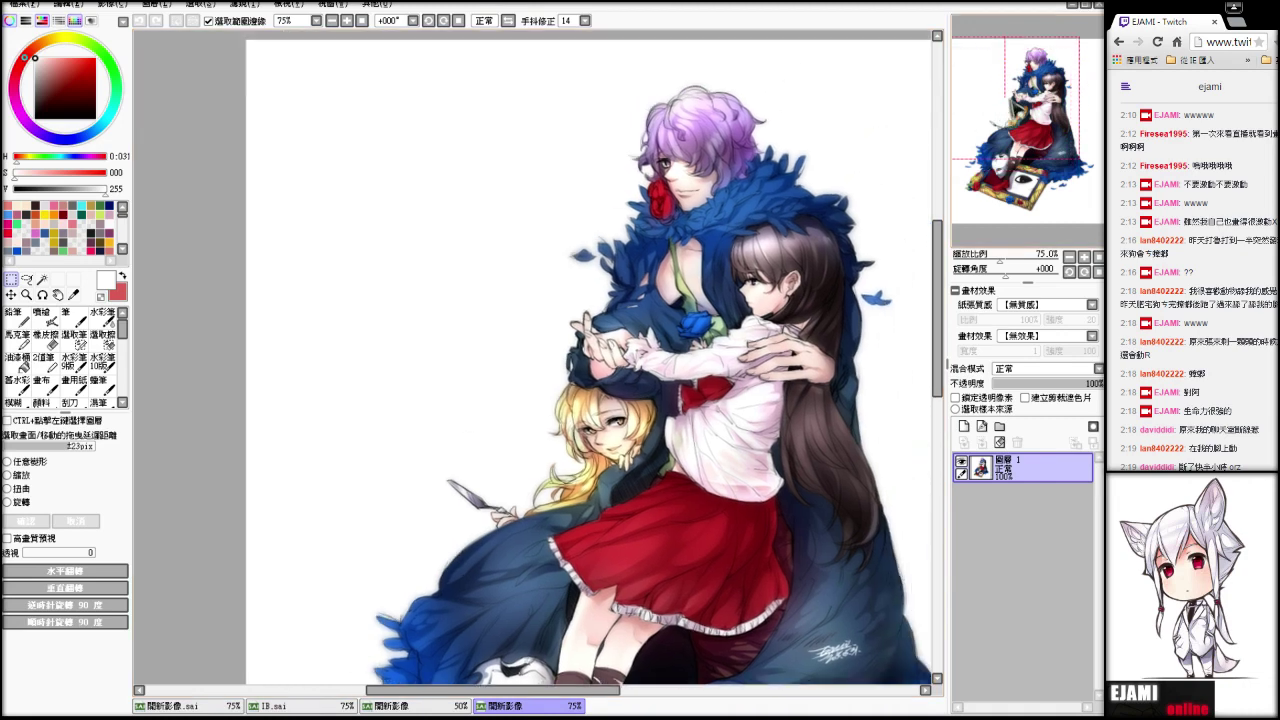
{"action": "scroll", "coordinate": [280, 97], "scroll_direction": "down", "scroll_amount": 2}
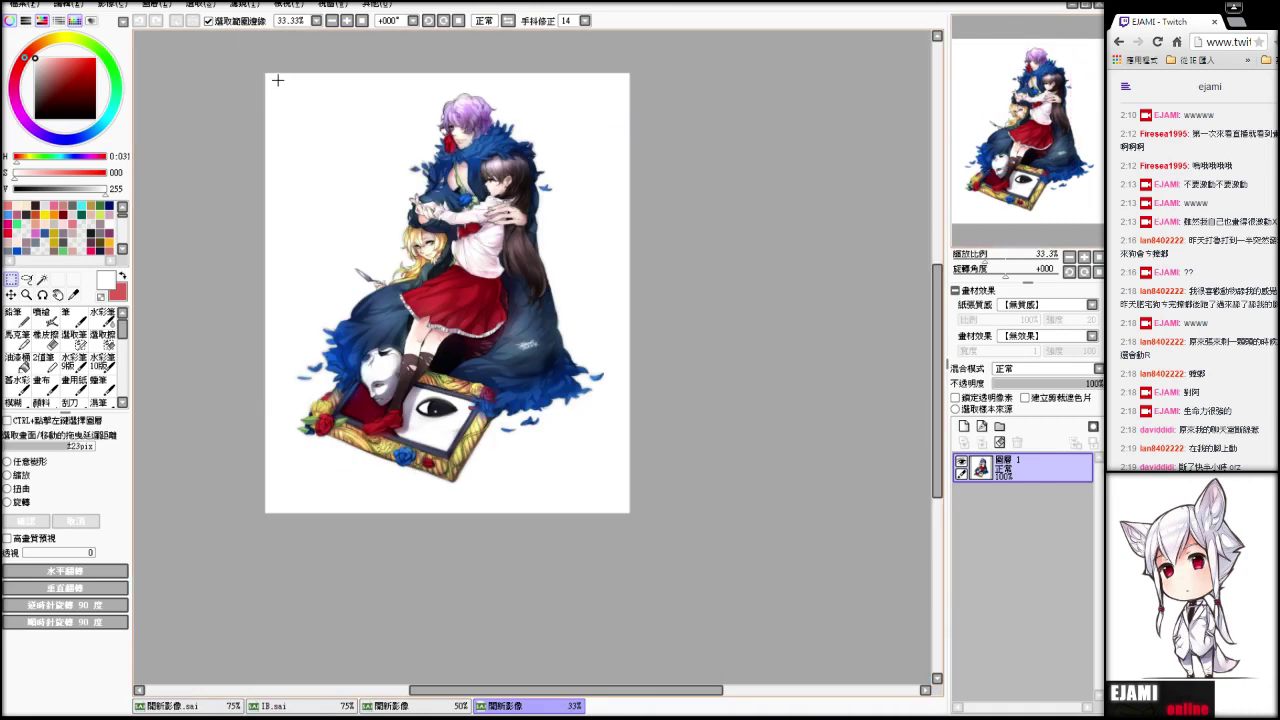
{"action": "left_click_drag", "start_coordinate": [278, 80], "coordinate": [619, 494]}
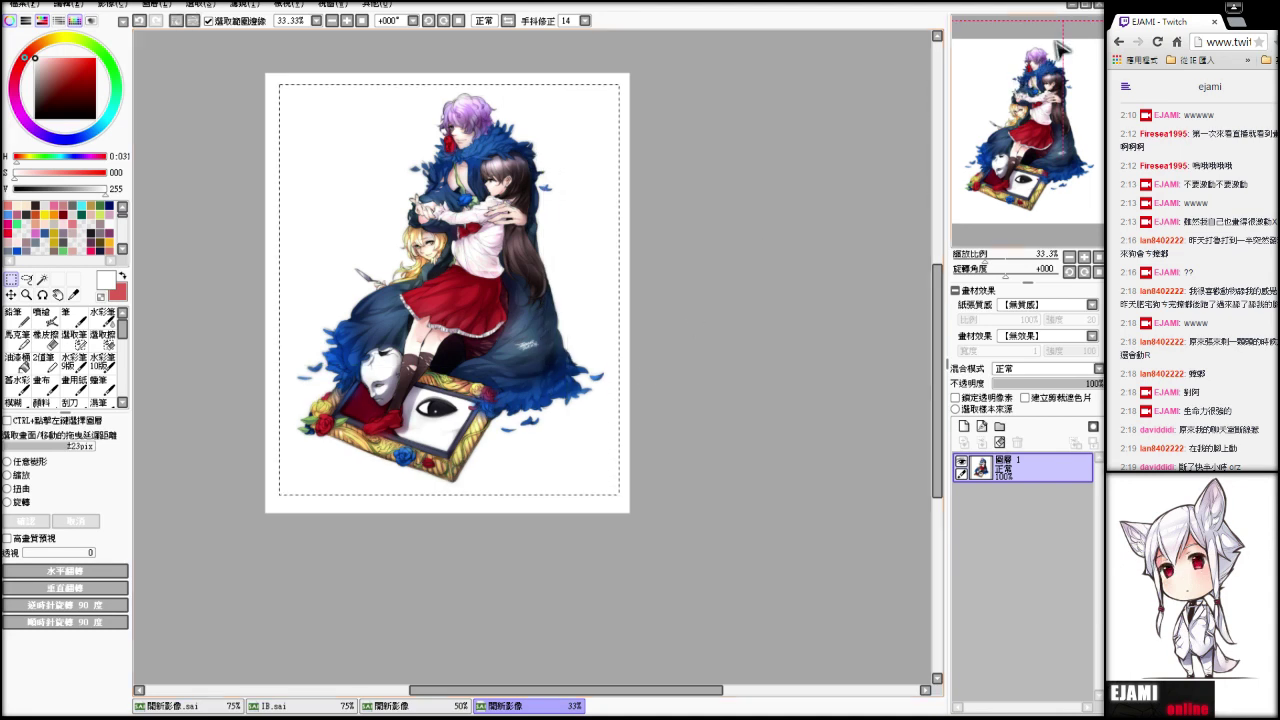
{"action": "key", "text": "ctrl+z"}
{"action": "left_click", "coordinate": [690, 406]}
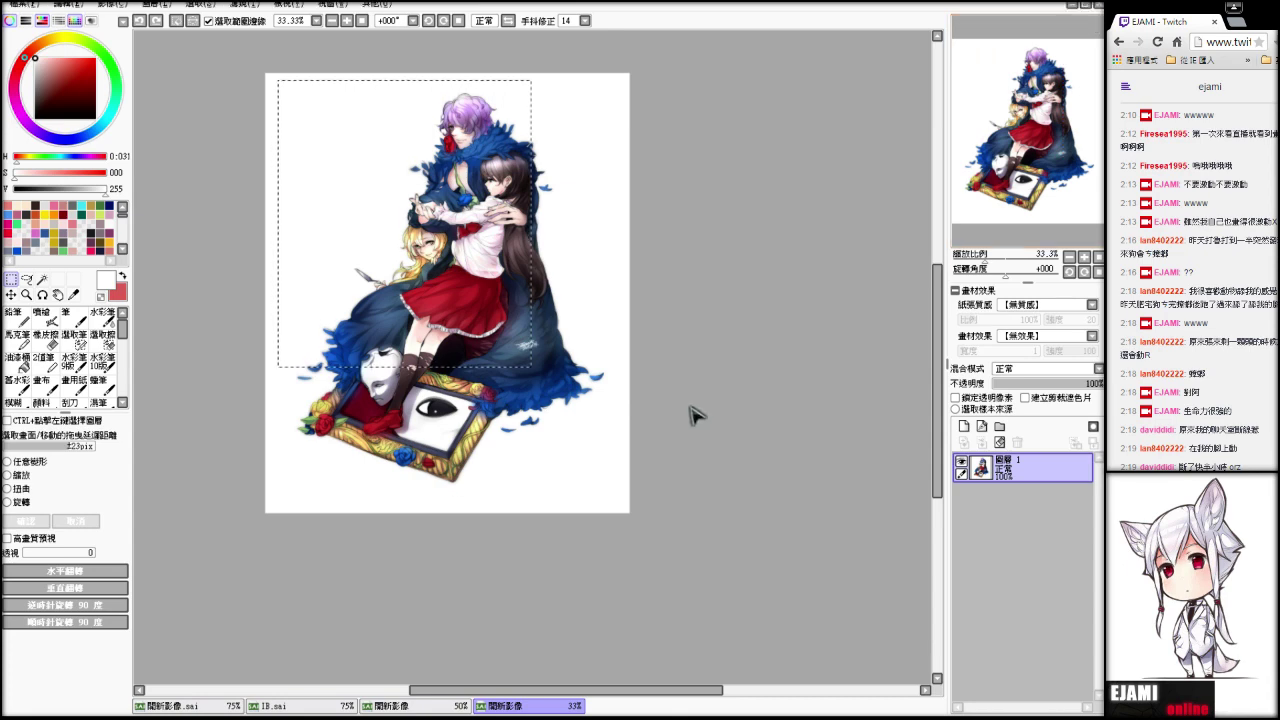
{"action": "left_click", "coordinate": [29, 6]}
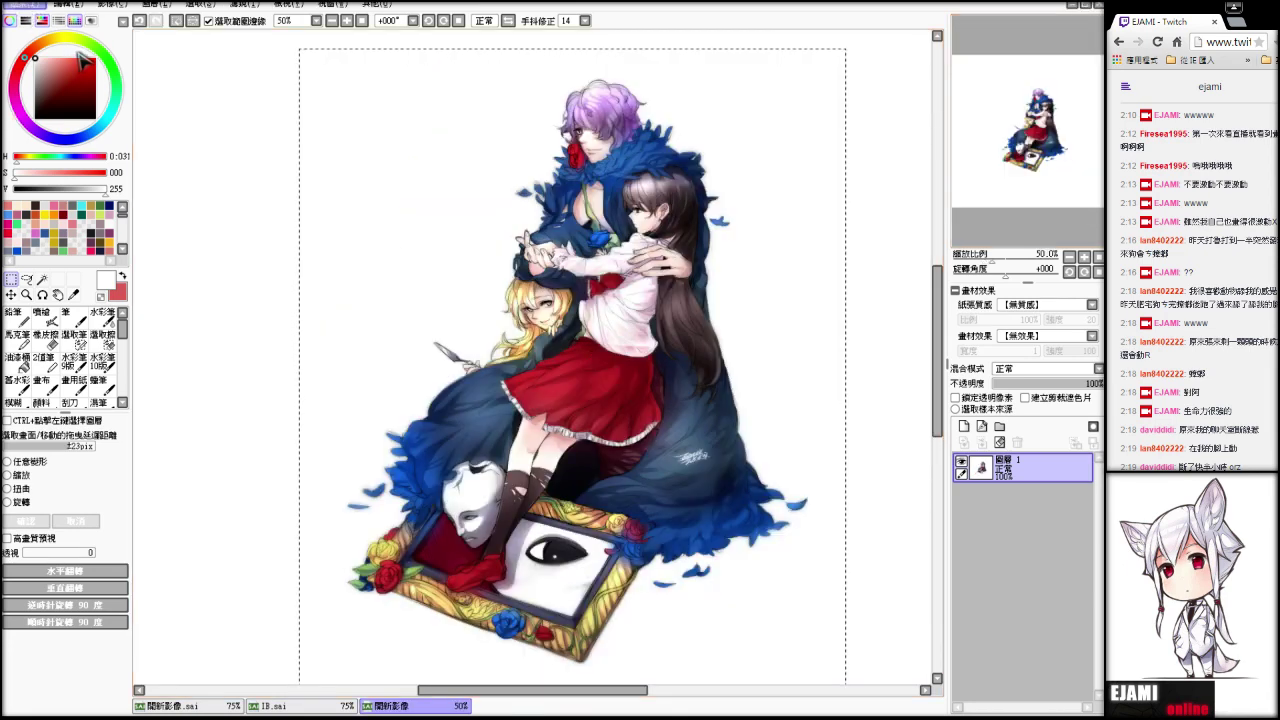
{"action": "left_click", "coordinate": [78, 50]}
- Close the wide-margin copy without saving, close IB.sai, and return to the tightly cropped image
{"action": "left_click", "coordinate": [340, 705]}
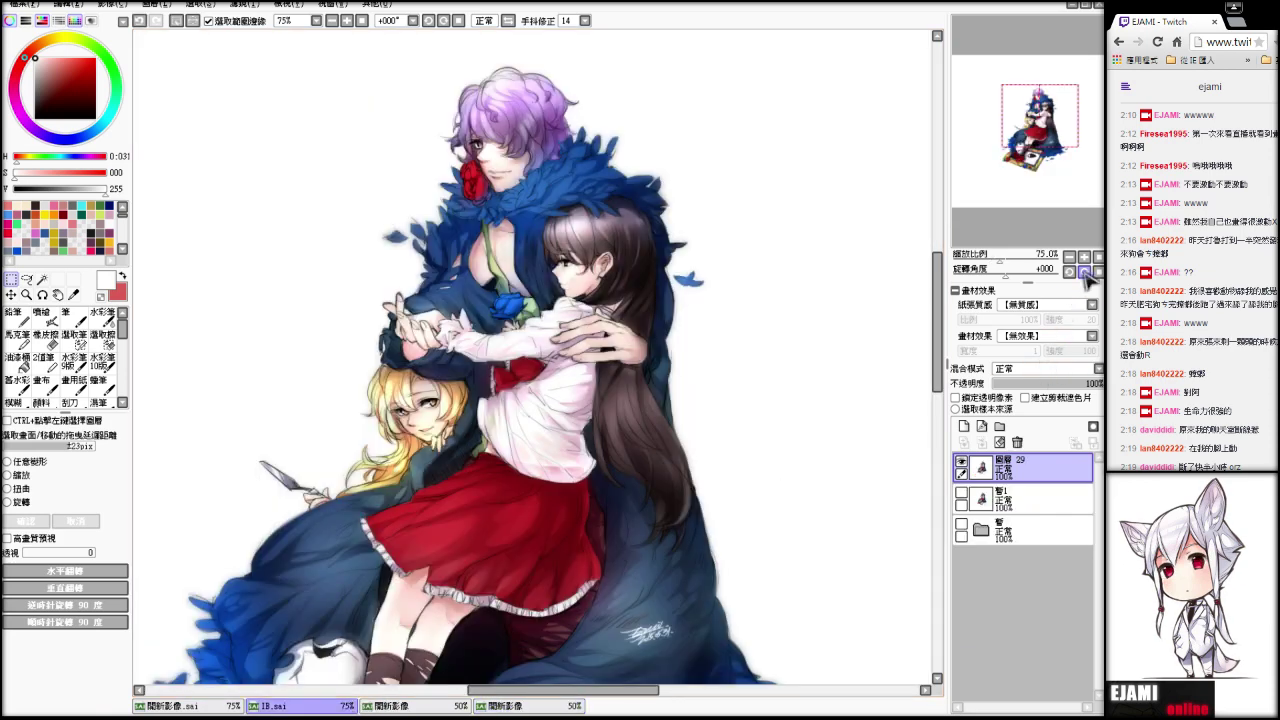
{"action": "left_click", "coordinate": [1098, 258]}
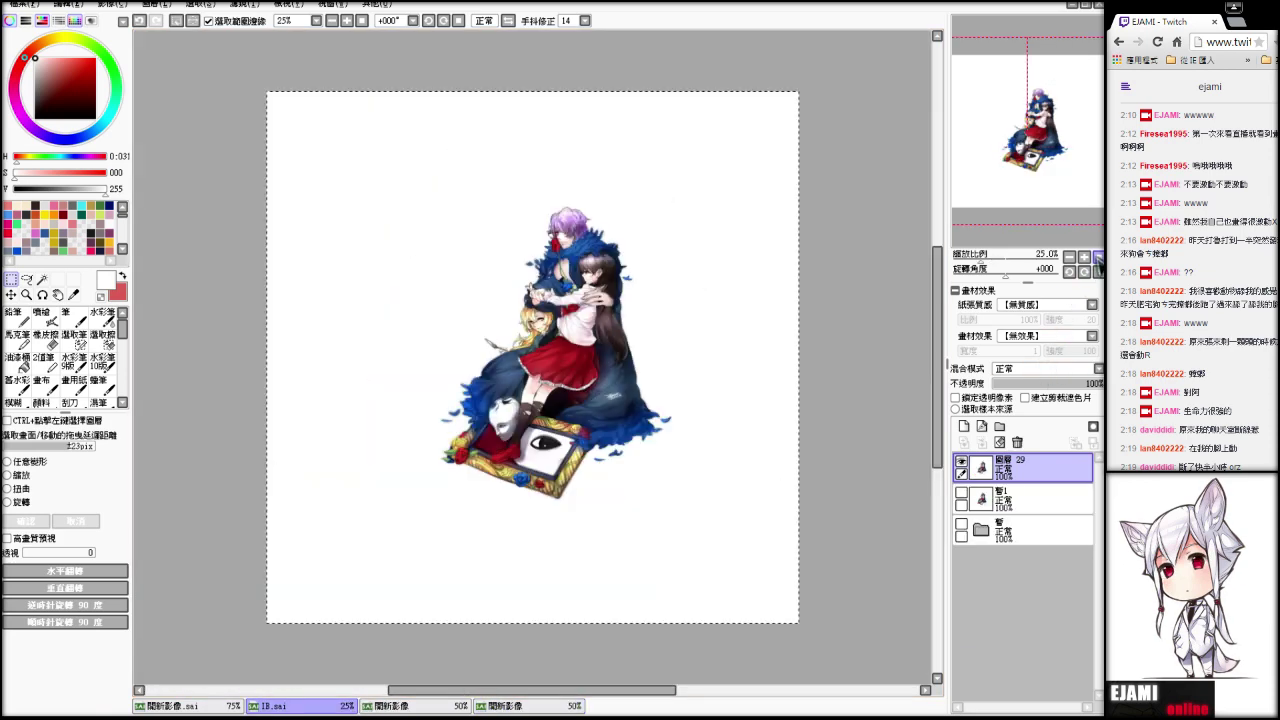
{"action": "left_click", "coordinate": [528, 708]}
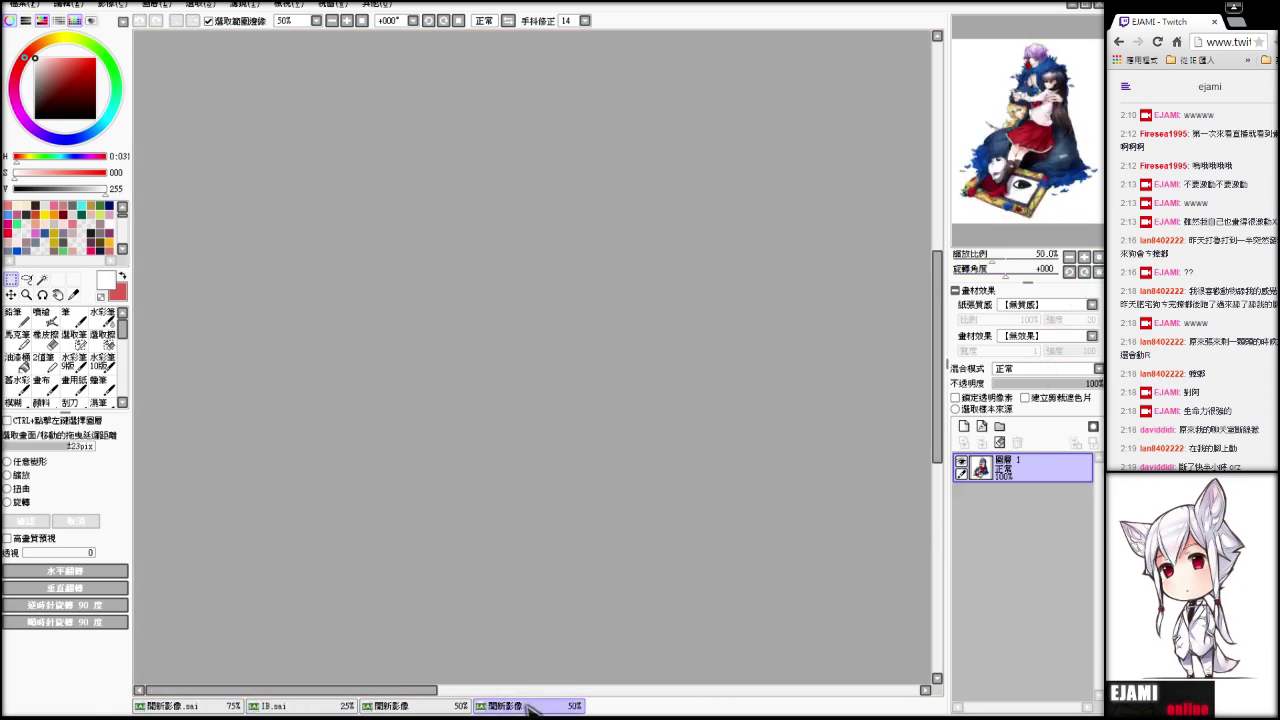
{"action": "left_click", "coordinate": [457, 704]}
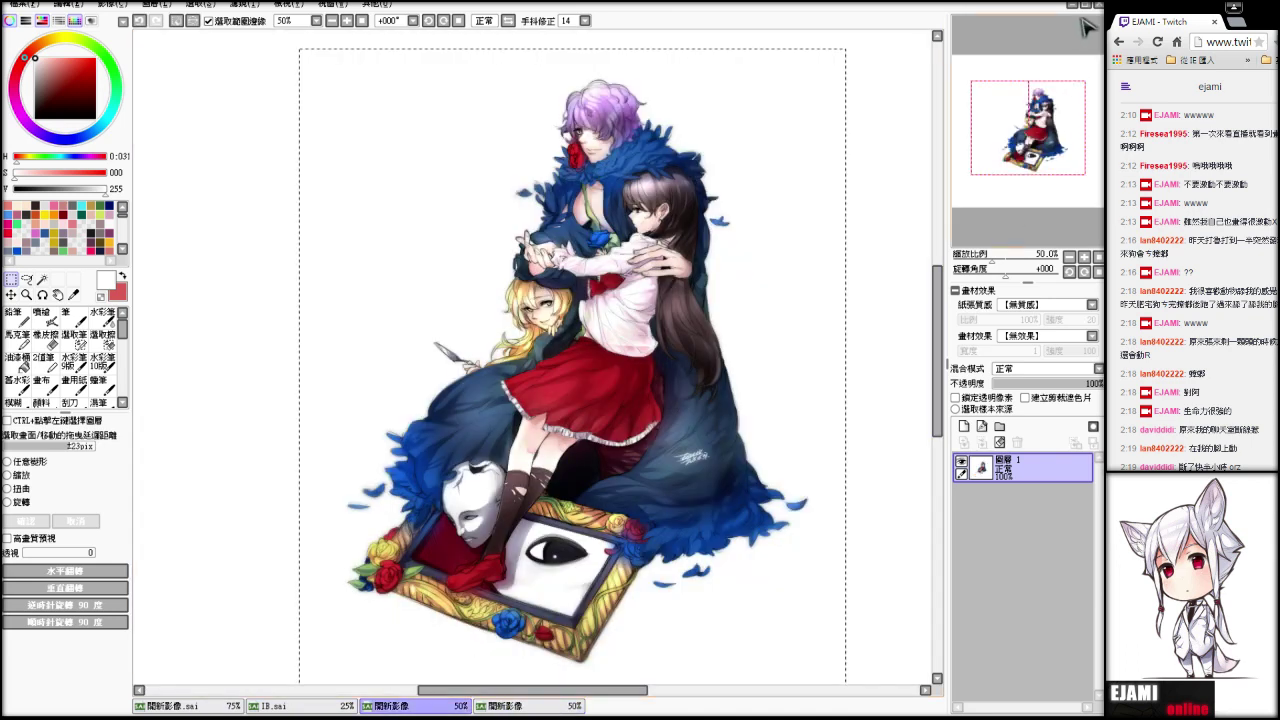
{"action": "left_click", "coordinate": [1098, 5]}
{"action": "left_click", "coordinate": [695, 413]}
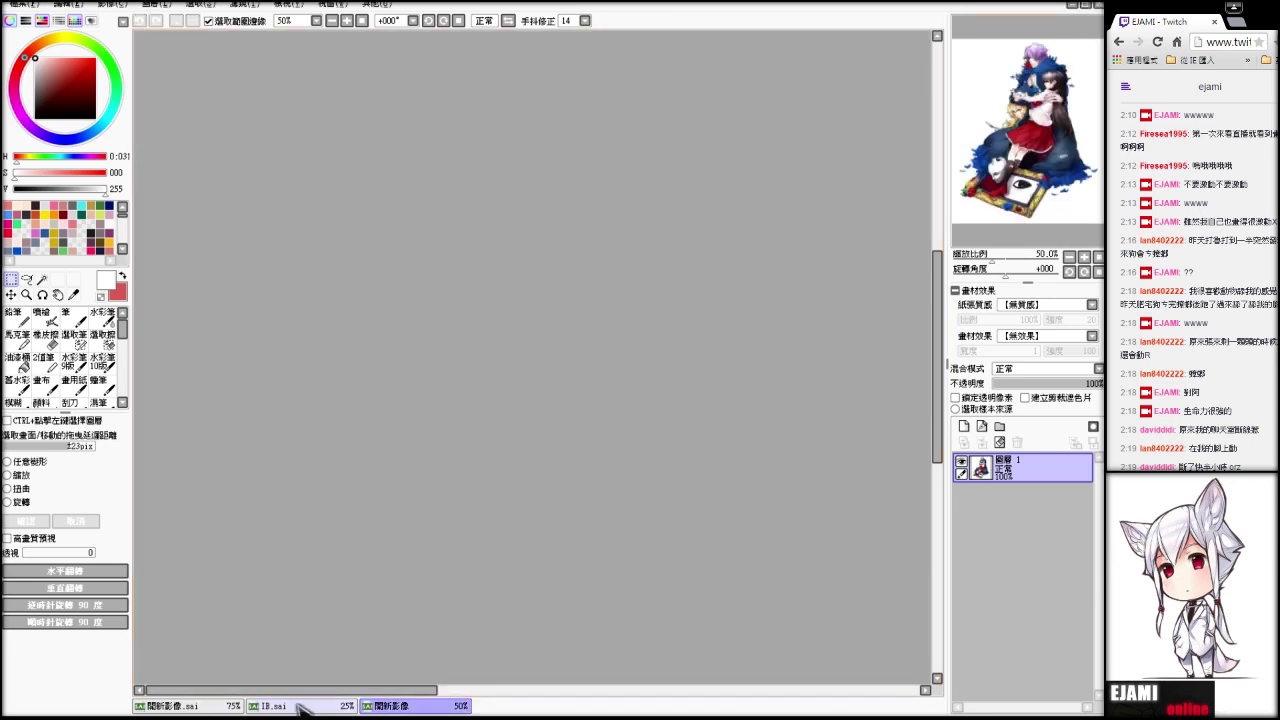
{"action": "left_click", "coordinate": [290, 706]}
{"action": "left_click", "coordinate": [1096, 5]}
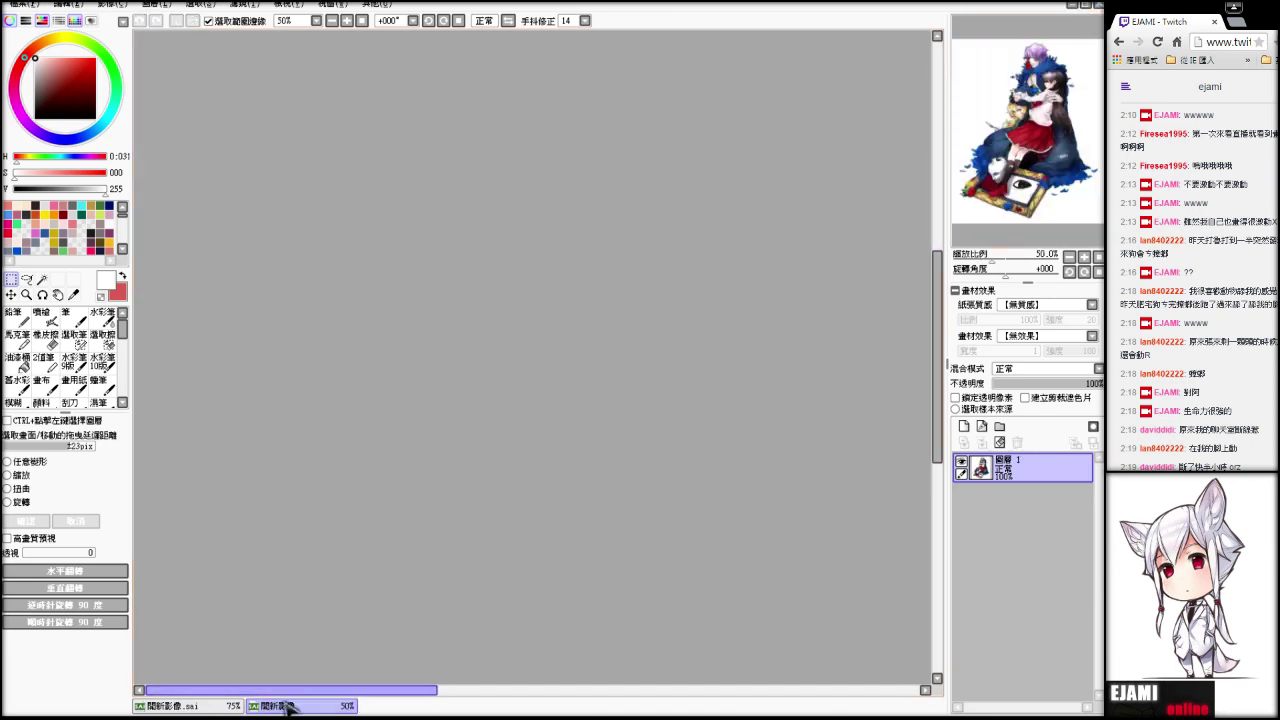
{"action": "left_click", "coordinate": [207, 706]}
{"action": "left_click", "coordinate": [300, 706]}
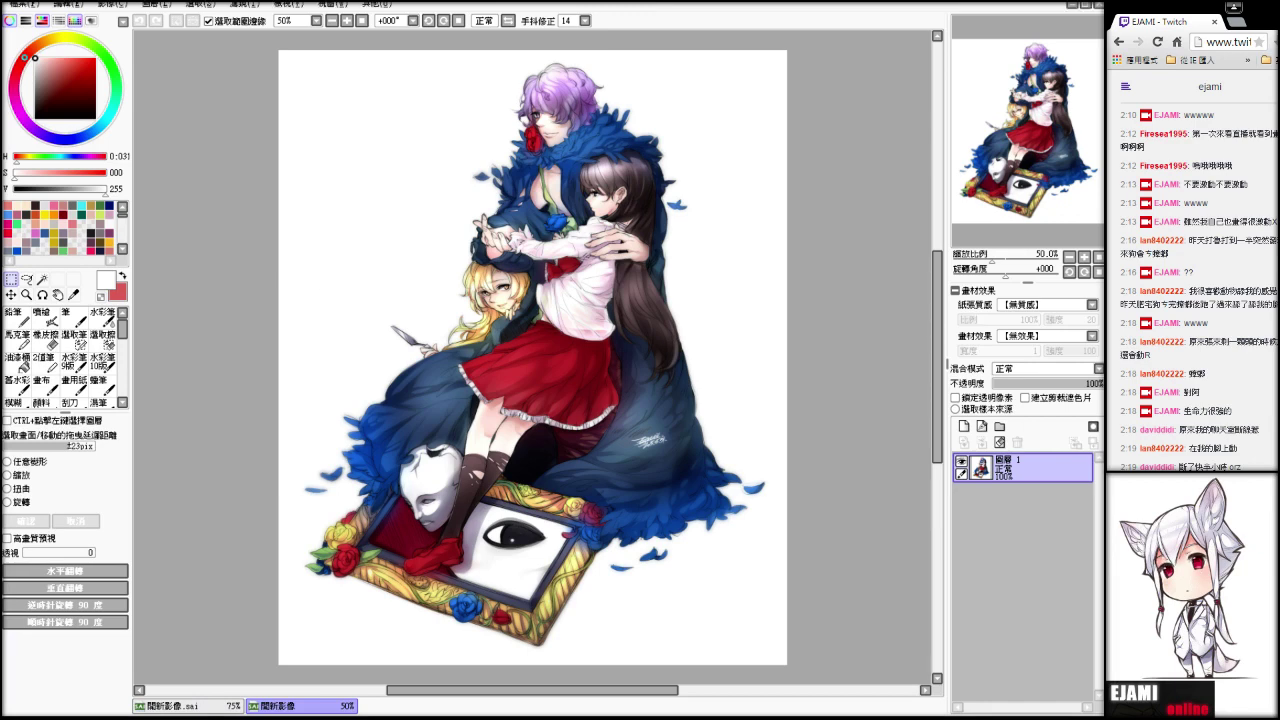
- Save the tightly cropped image as IB.jpg and check the artwork up close
{"action": "left_click", "coordinate": [867, 515]}
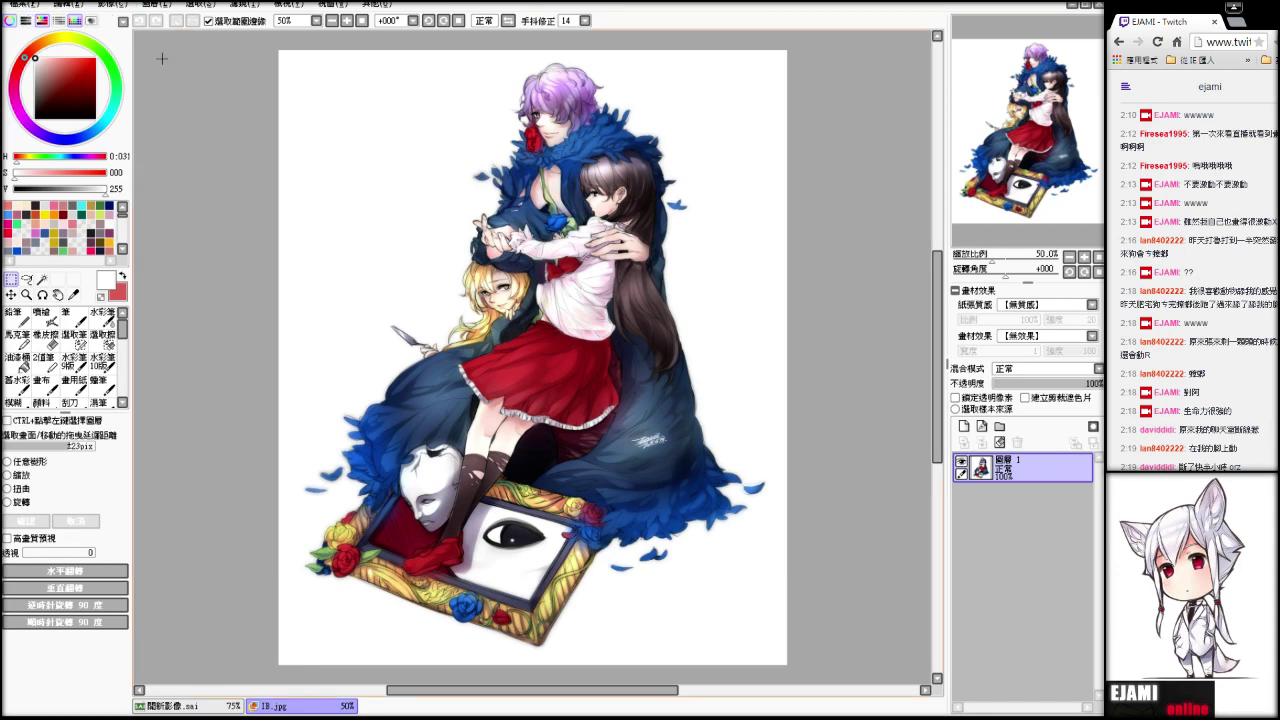
{"action": "scroll", "coordinate": [279, 67], "scroll_direction": "up", "scroll_amount": 2}
{"action": "scroll", "coordinate": [370, 62], "scroll_direction": "down", "scroll_amount": 2}
{"action": "scroll", "coordinate": [370, 62], "scroll_direction": "up", "scroll_amount": 1}
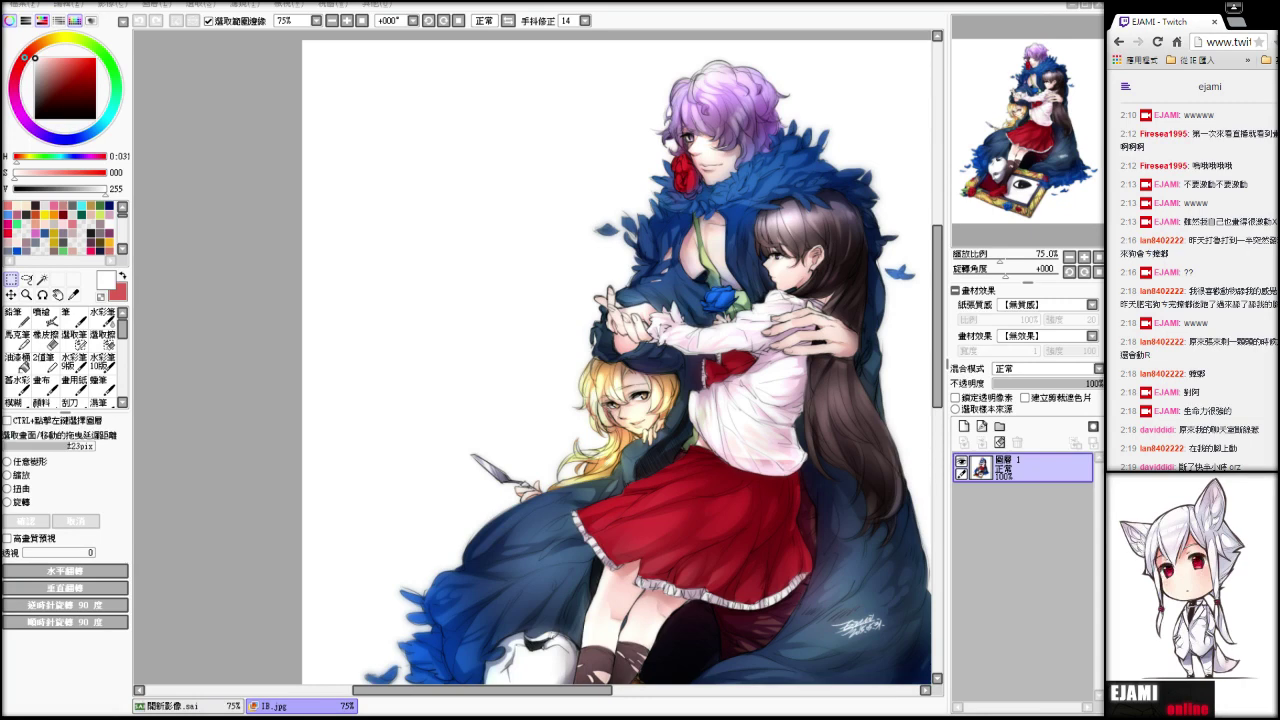
- Accept the Aero warning for the screen-capture source in Open Broadcaster Software and minimize it to reveal IB2.psd in Photoshop
{"action": "left_click", "coordinate": [579, 341]}
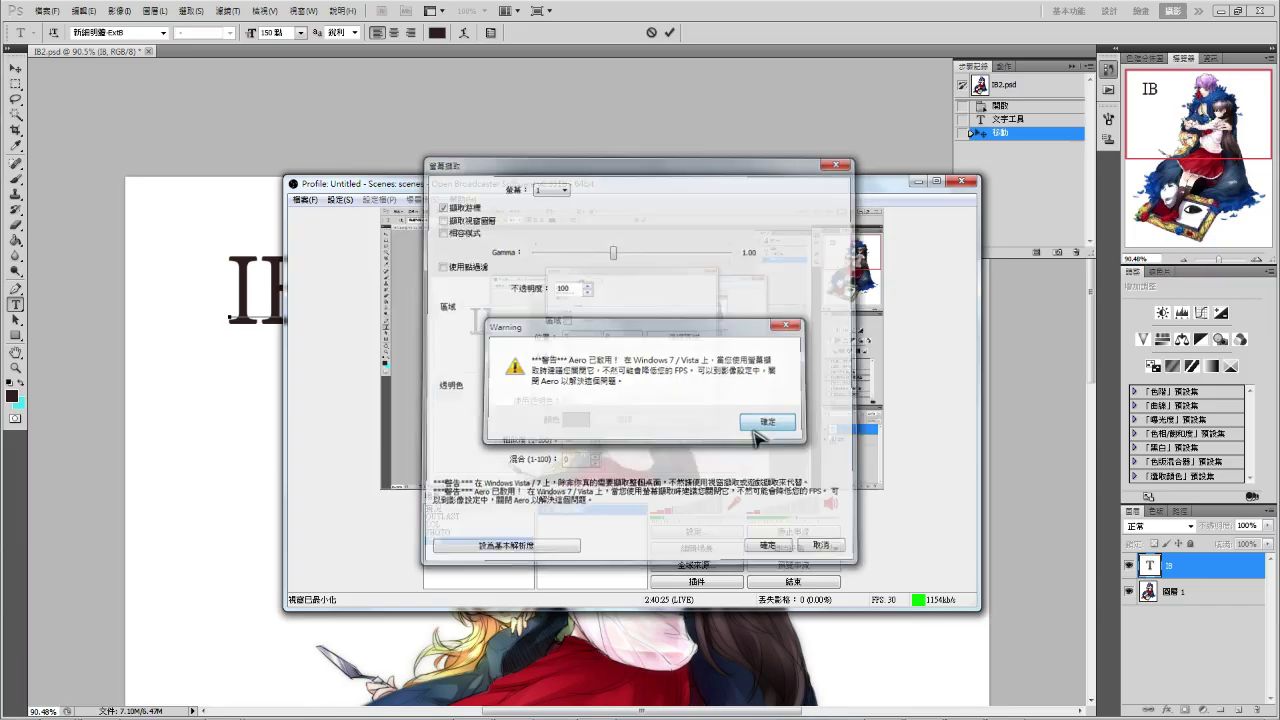
{"action": "left_click", "coordinate": [762, 424]}
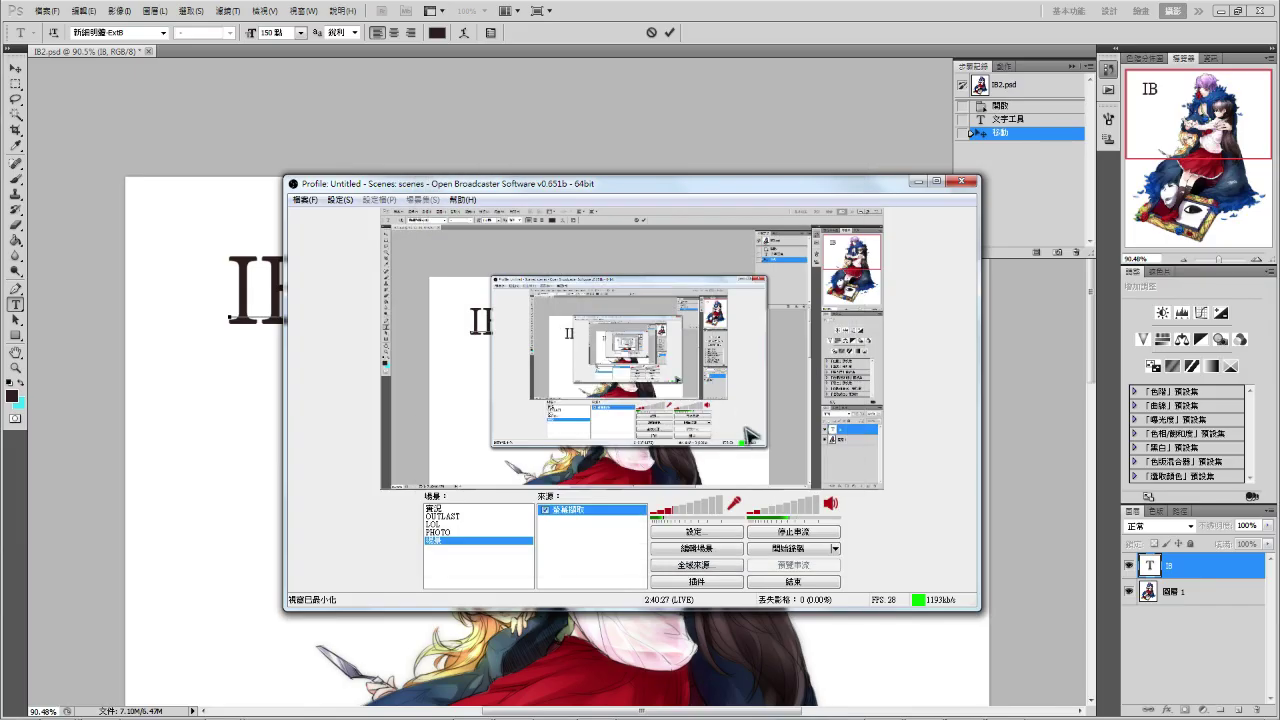
{"action": "left_click", "coordinate": [913, 184]}
- Try to insert an opening bracket 【 in front of the IB title text
{"action": "left_click_drag", "start_coordinate": [1185, 115], "coordinate": [1168, 92]}
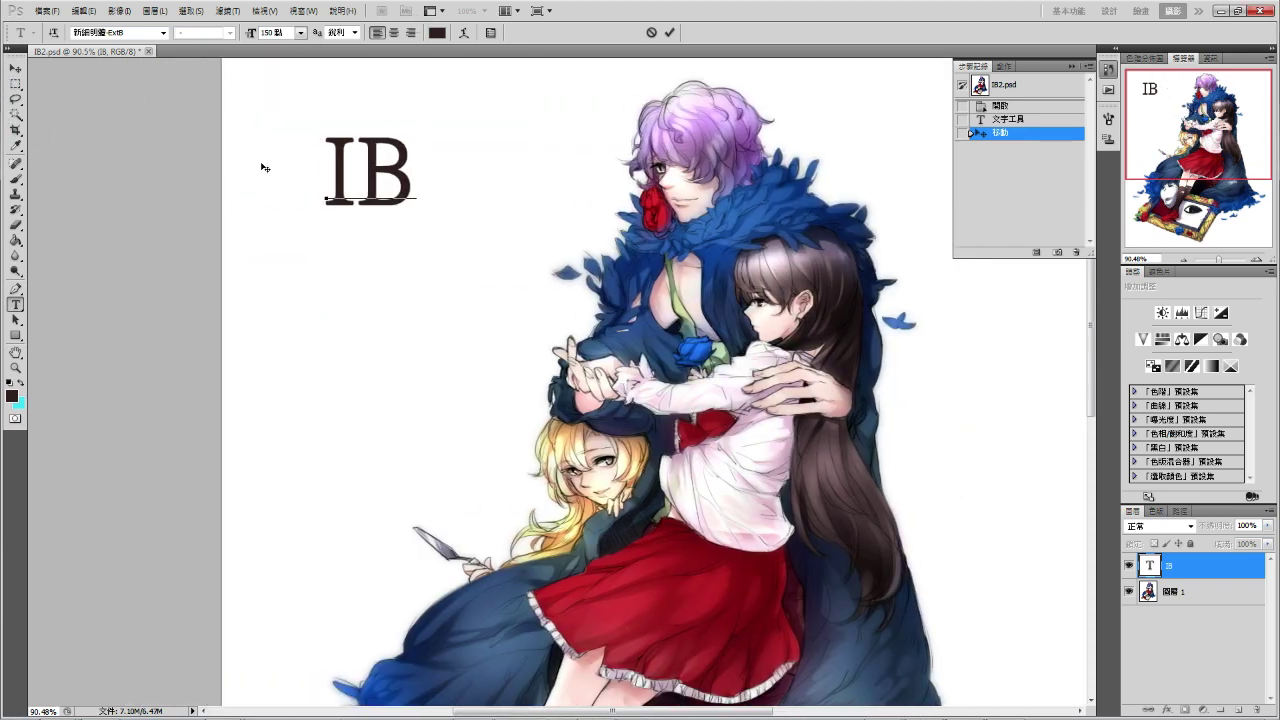
{"action": "left_click", "coordinate": [15, 69]}
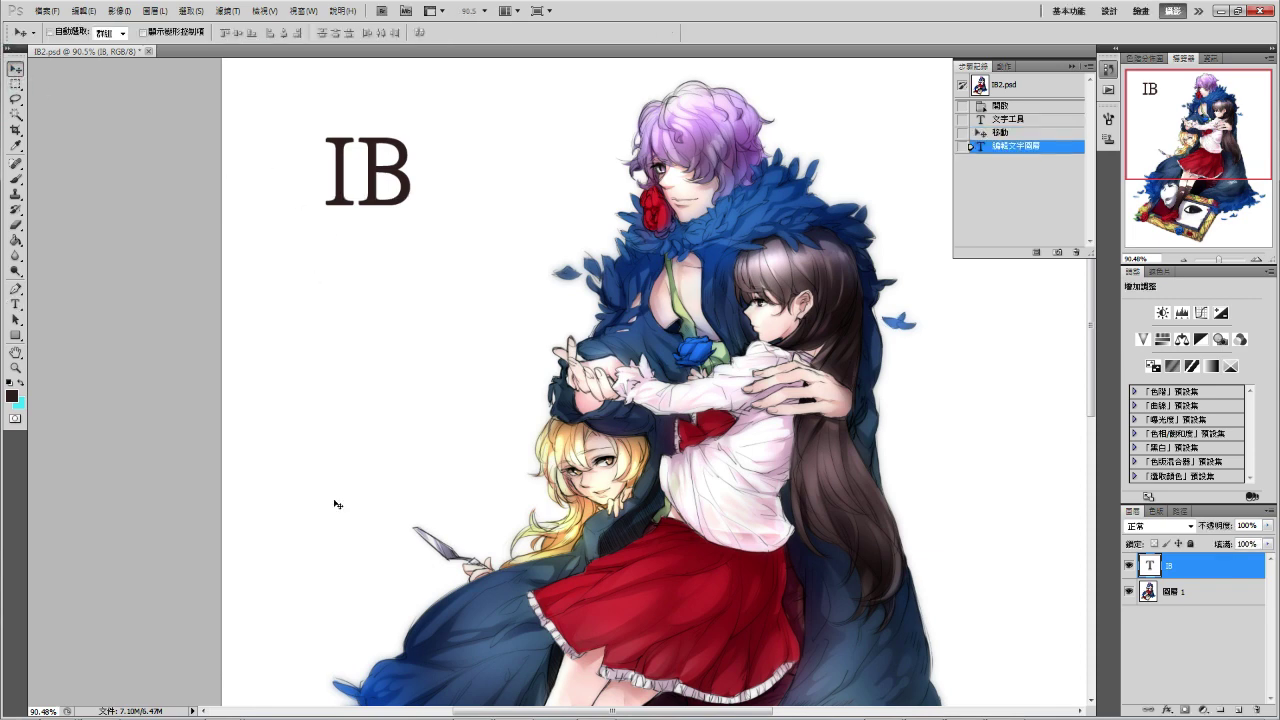
{"action": "left_click", "coordinate": [15, 303]}
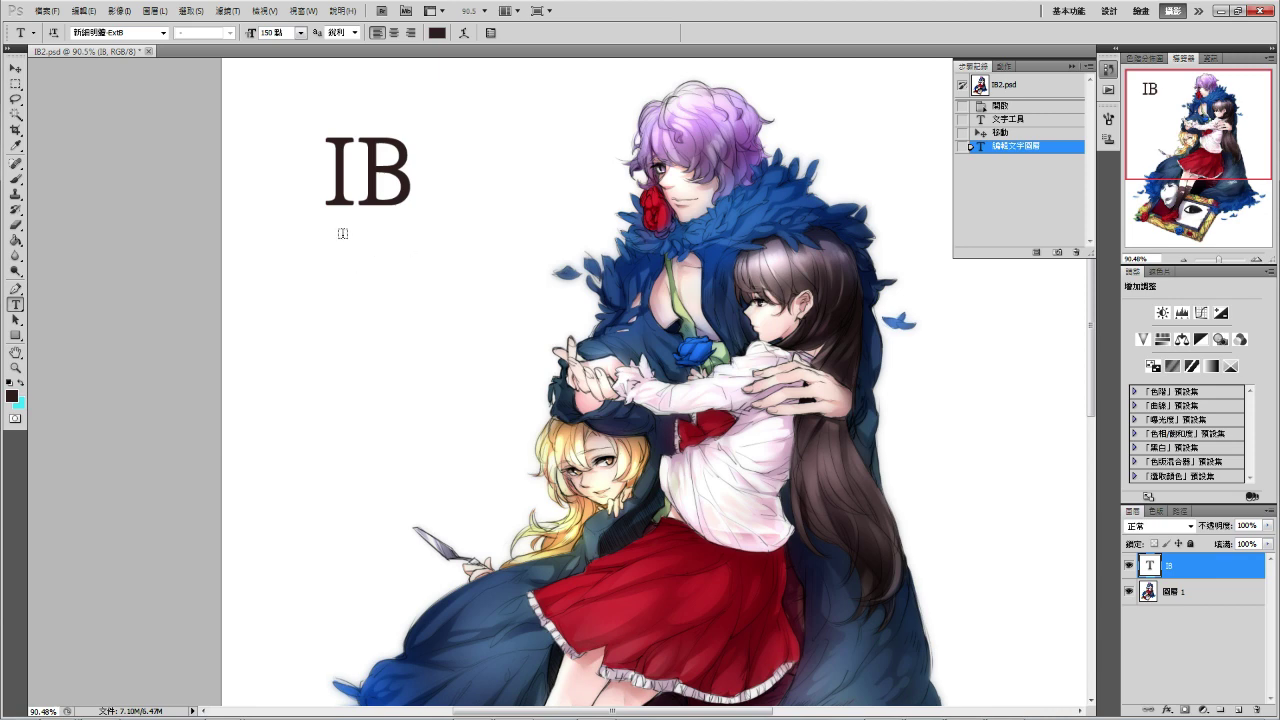
{"action": "left_click", "coordinate": [328, 180]}
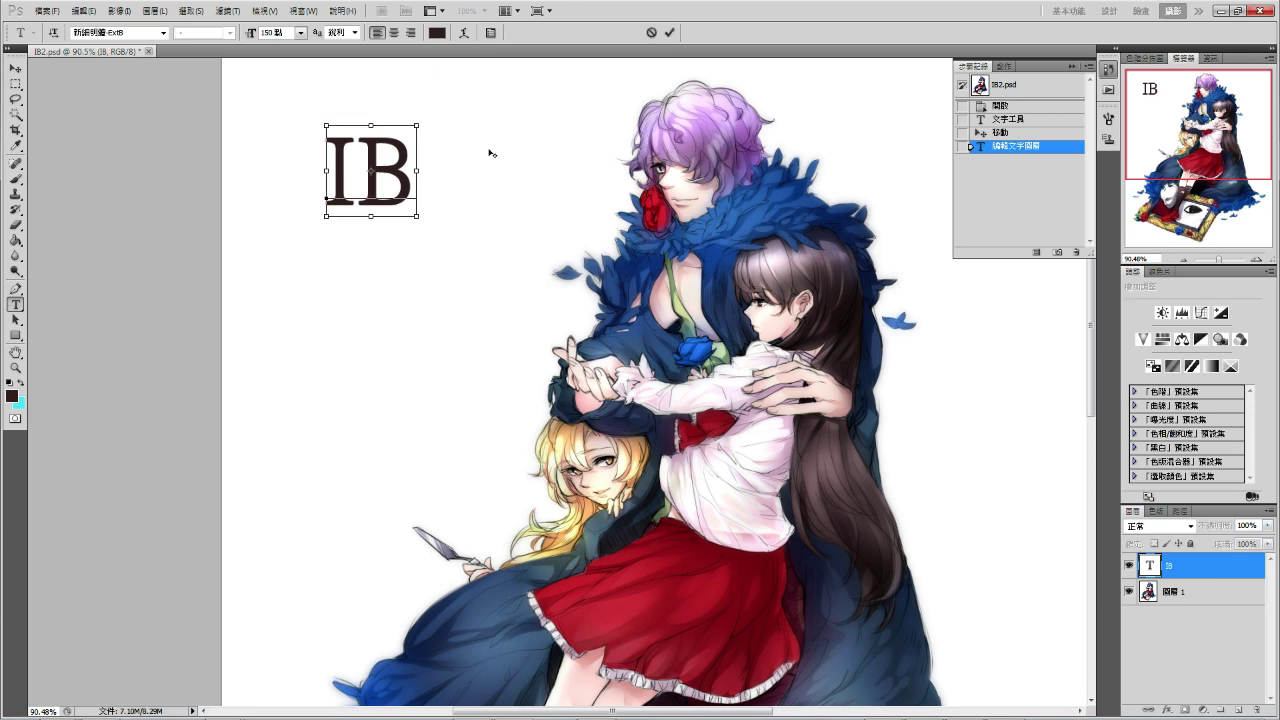
{"action": "type", "text": "【"}
{"action": "key", "text": "BackSpace"}
{"action": "type", "text": "【"}
{"action": "key", "text": "Return"}
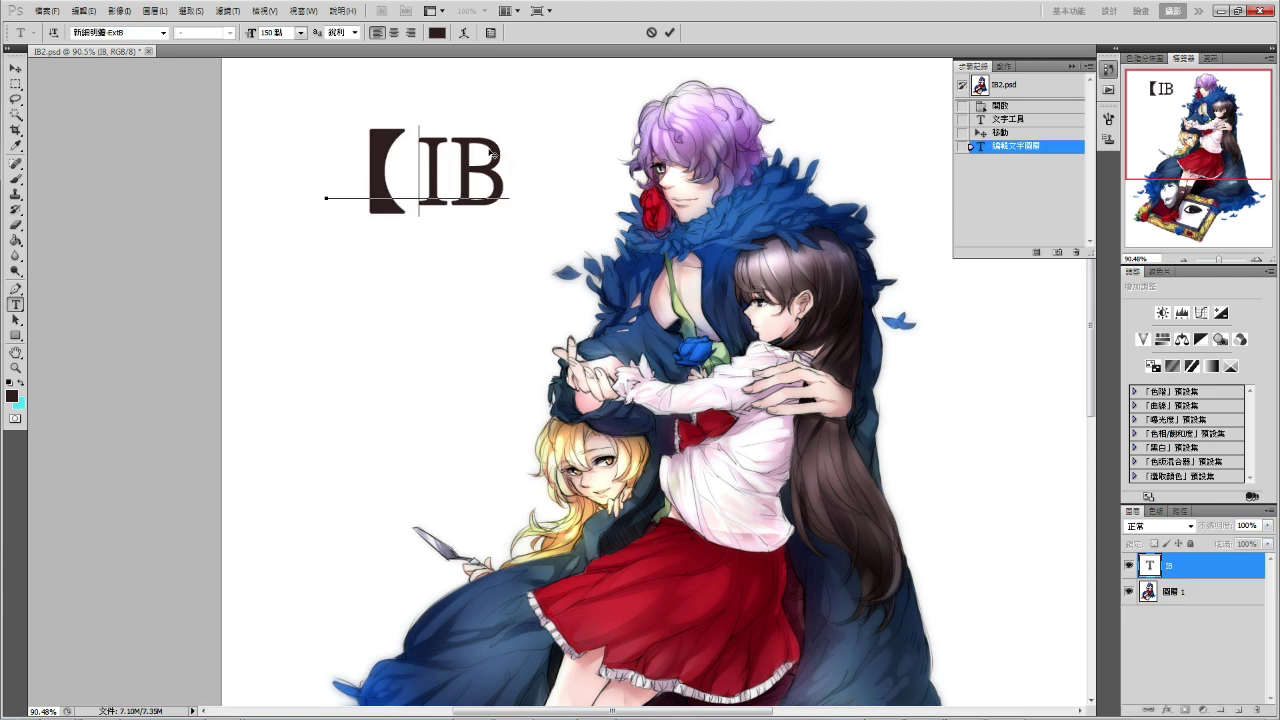
{"action": "key", "text": "BackSpace"}
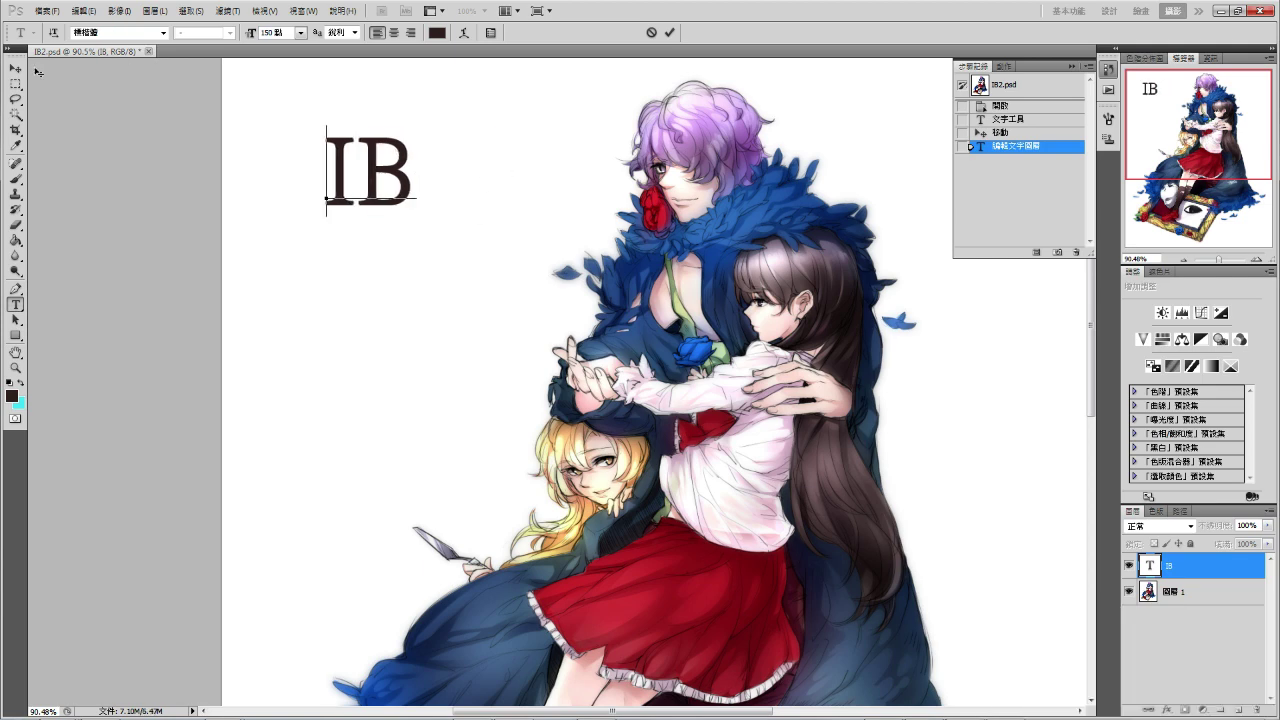
{"action": "left_click", "coordinate": [15, 68]}
- Add the bracket pair 【】 on a line beneath IB in the title text layer
{"action": "left_click", "coordinate": [16, 304]}
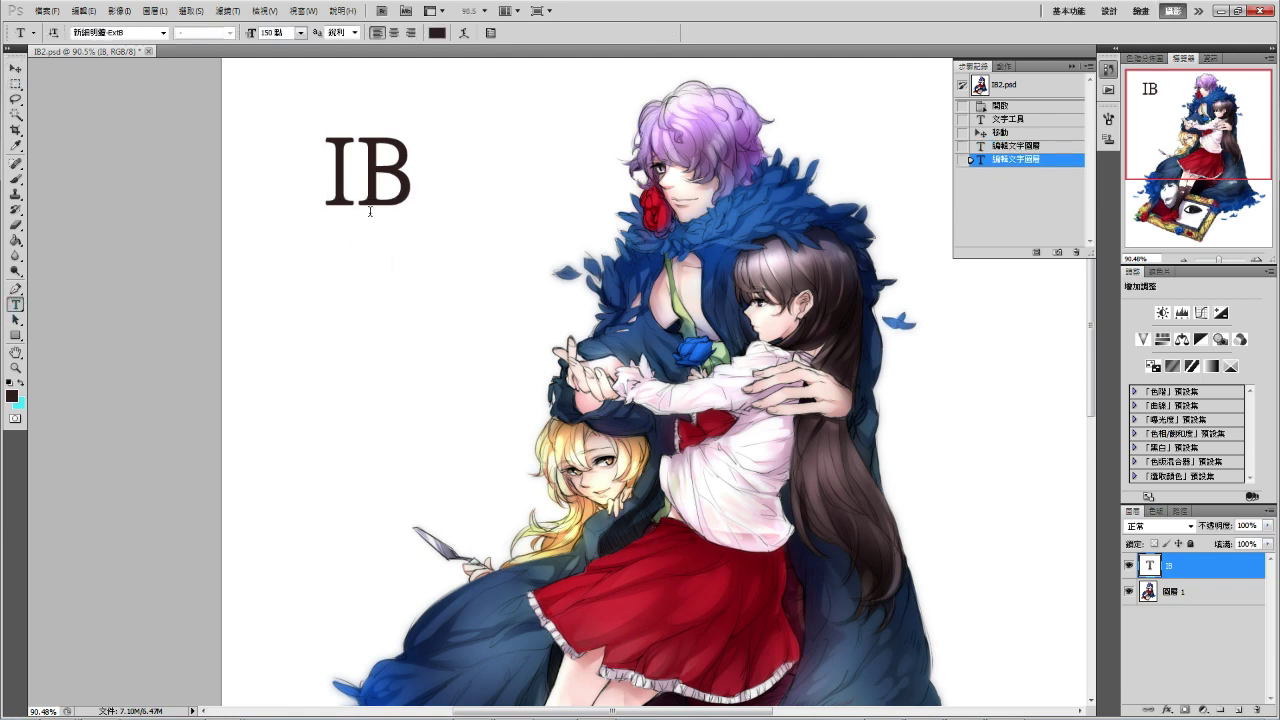
{"action": "left_click", "coordinate": [327, 355]}
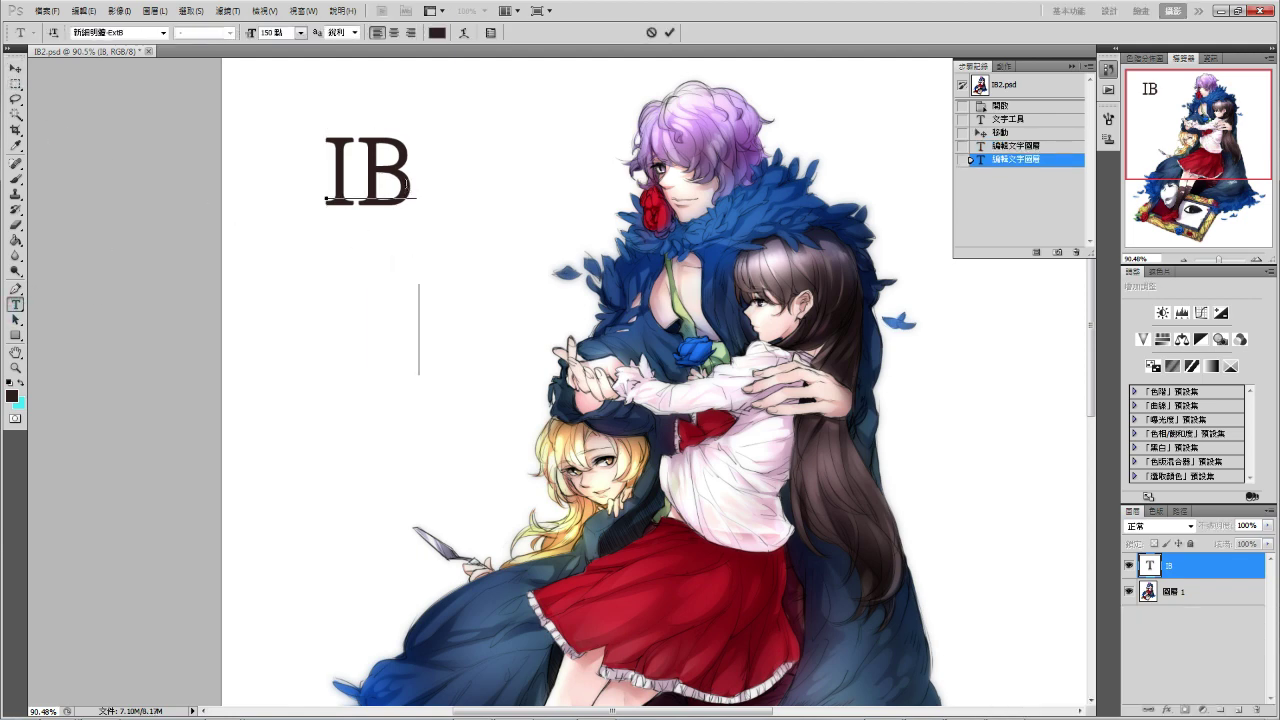
{"action": "type", "text": "【】"}
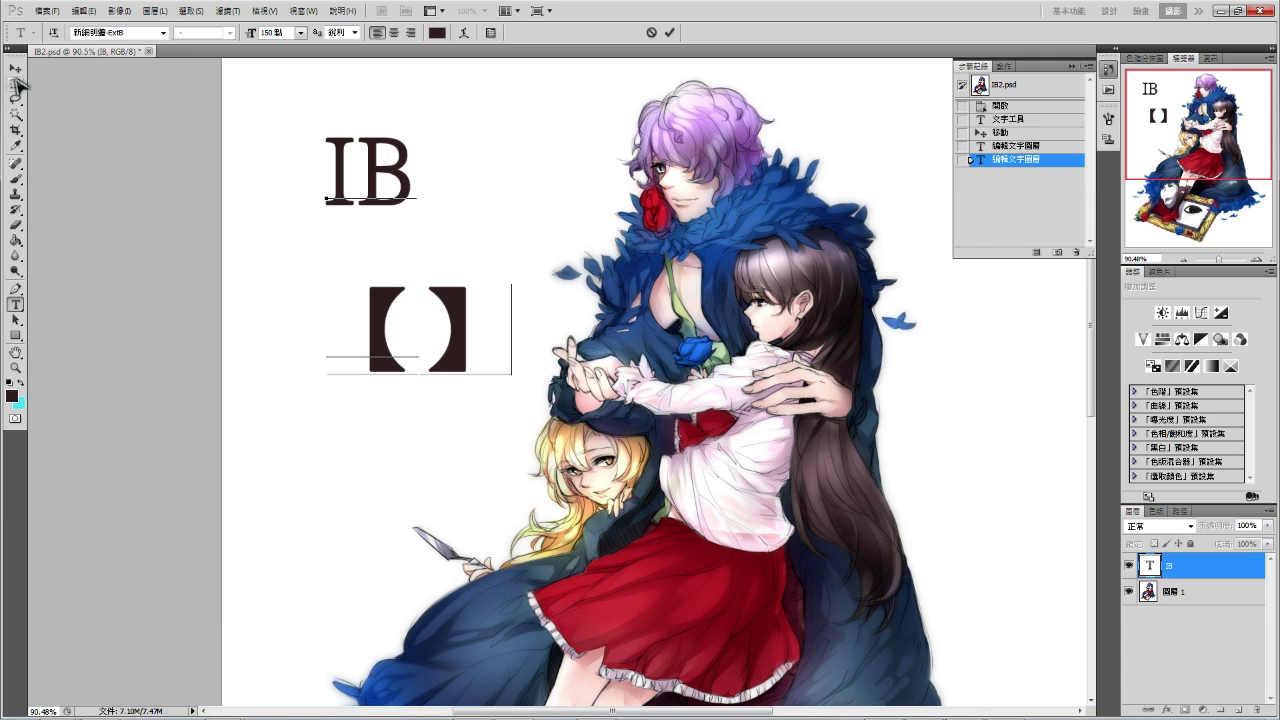
{"action": "left_click", "coordinate": [15, 67]}
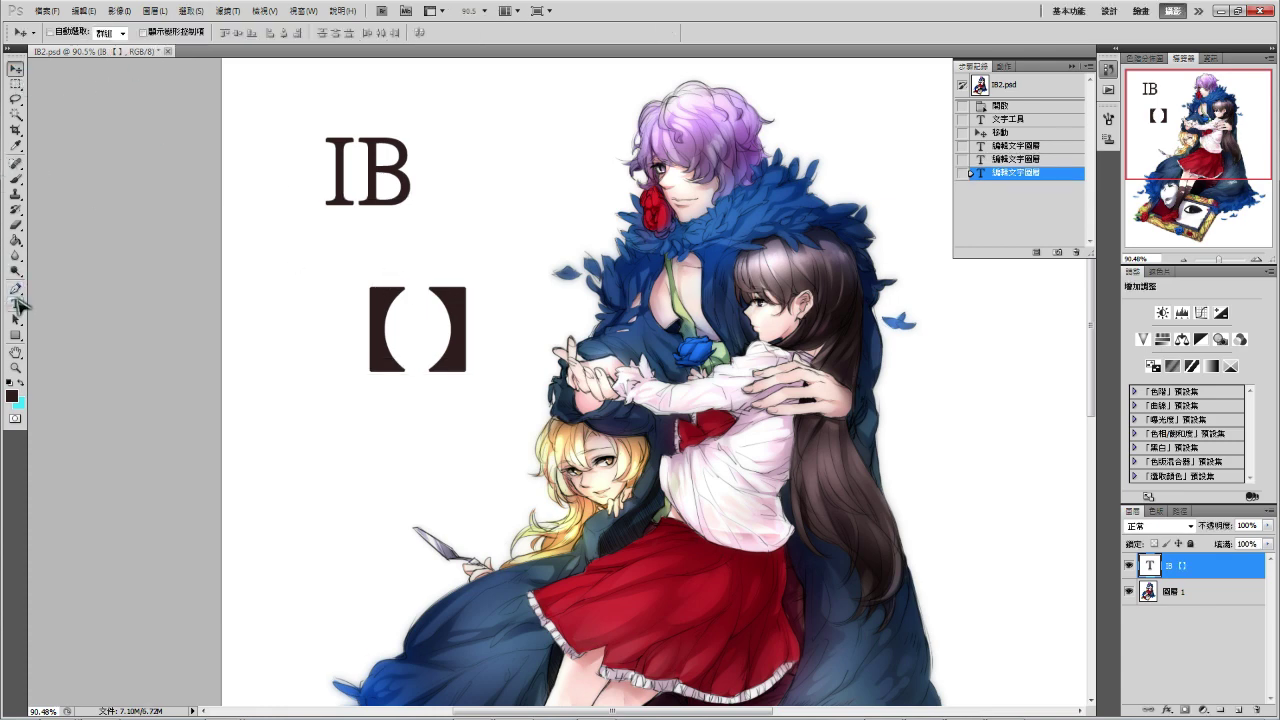
{"action": "left_click", "coordinate": [15, 304]}
{"action": "left_click", "coordinate": [466, 328]}
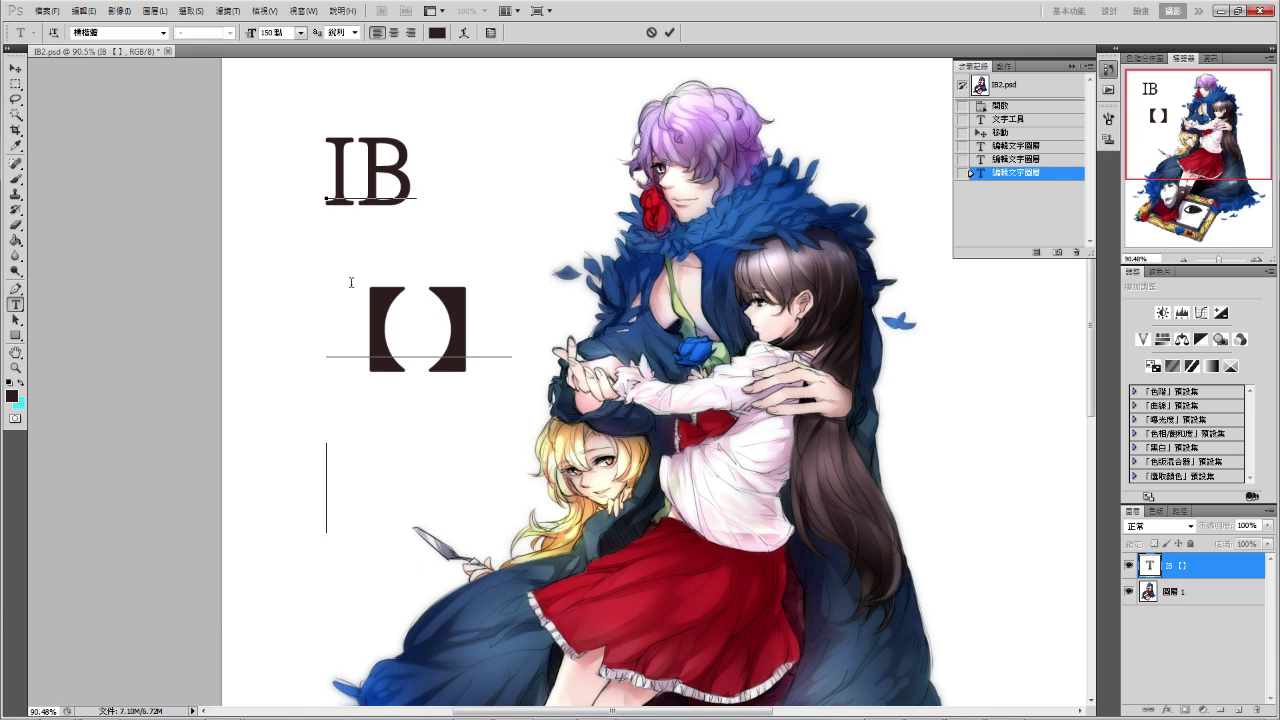
{"action": "type", "text": "ga"}
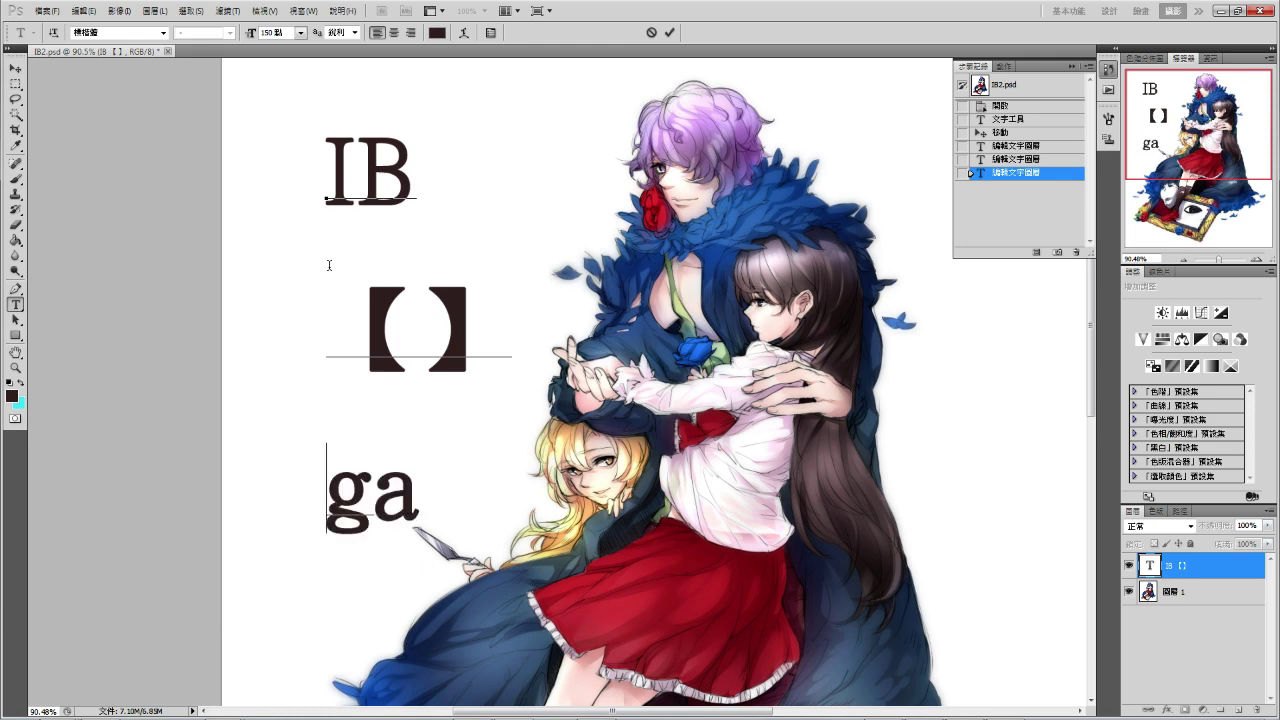
{"action": "key", "text": "BackSpace"}
{"action": "key", "text": "BackSpace"}
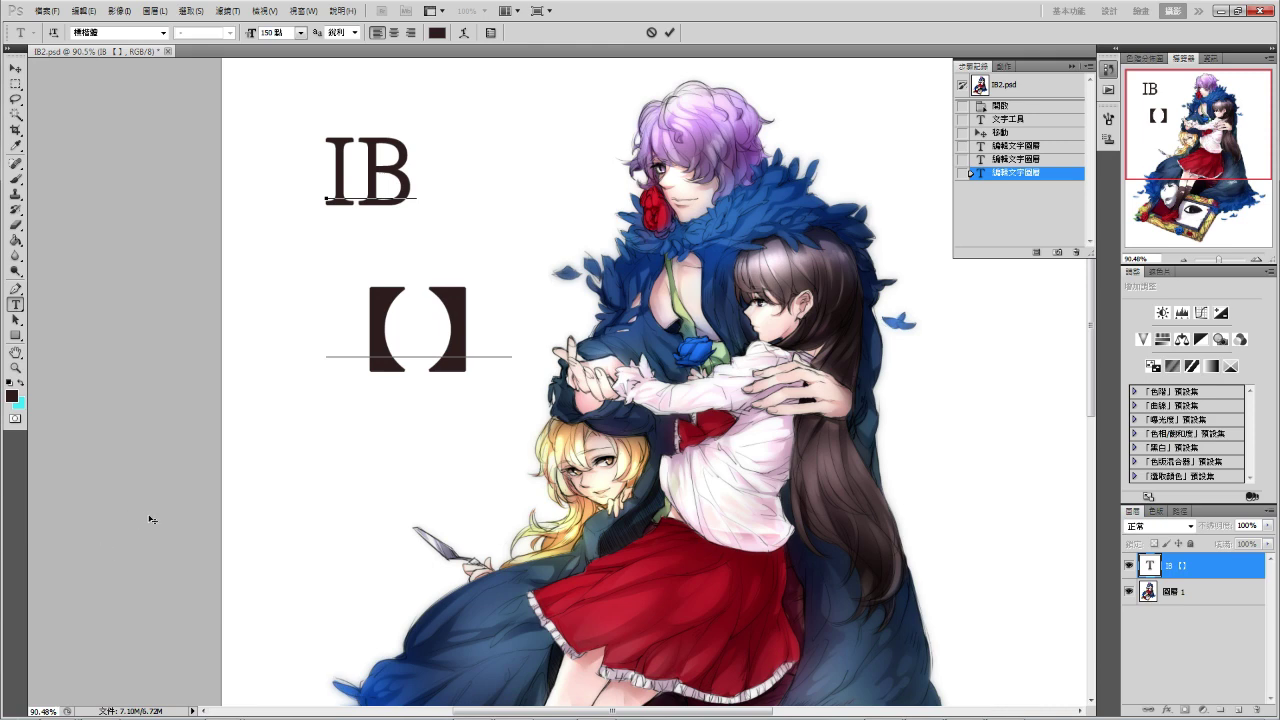
{"action": "type", "text": "rjami"}
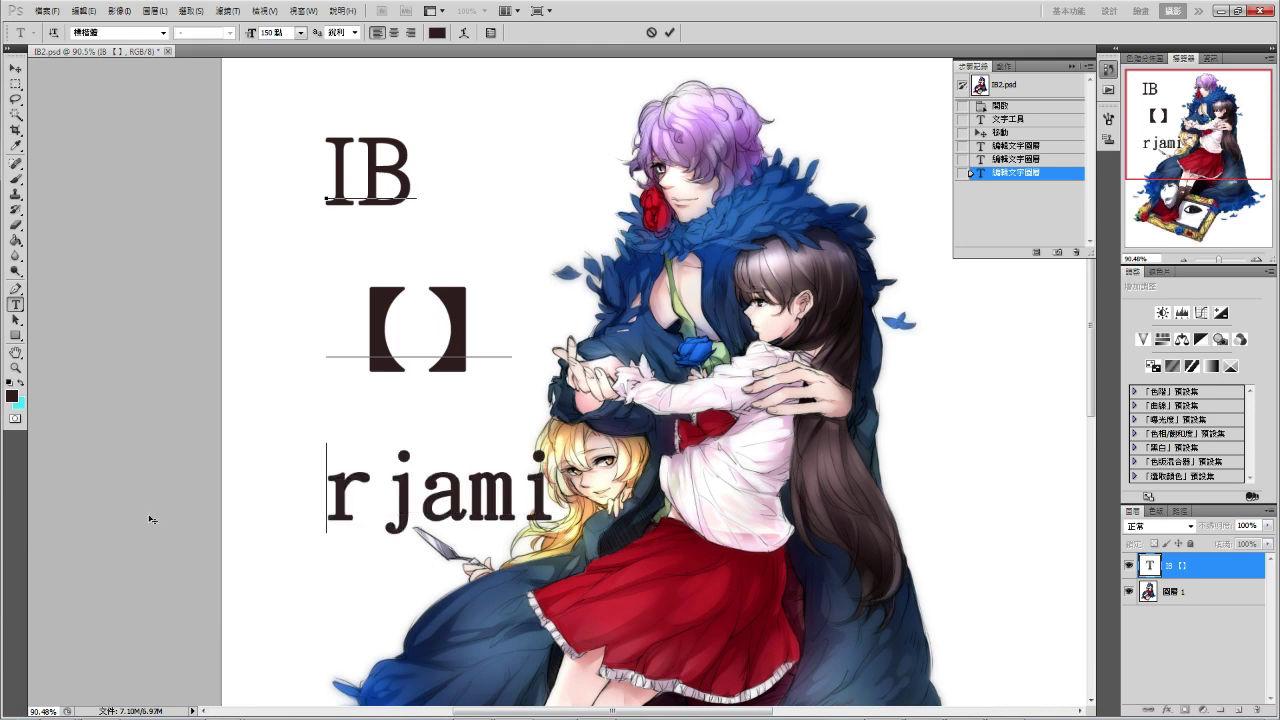
{"action": "key", "text": "Escape"}
{"action": "type", "text": "EJAMIA"}
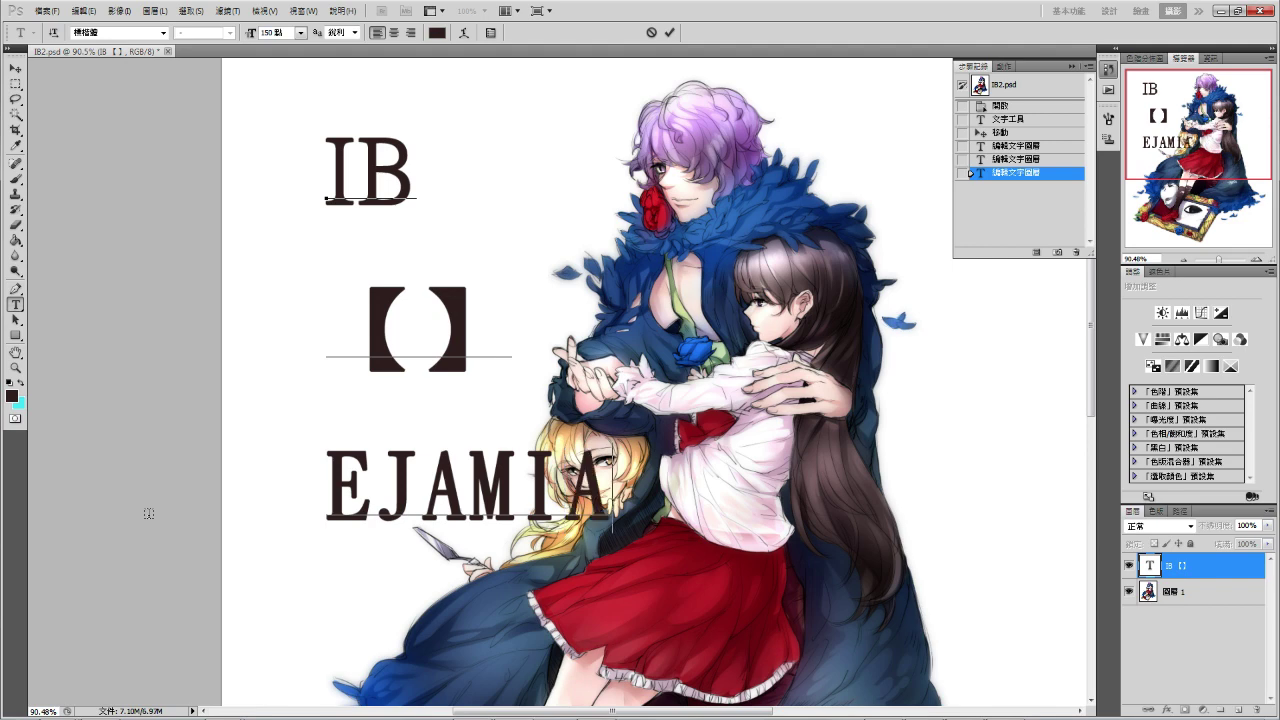
{"action": "type", "text": "RT"}
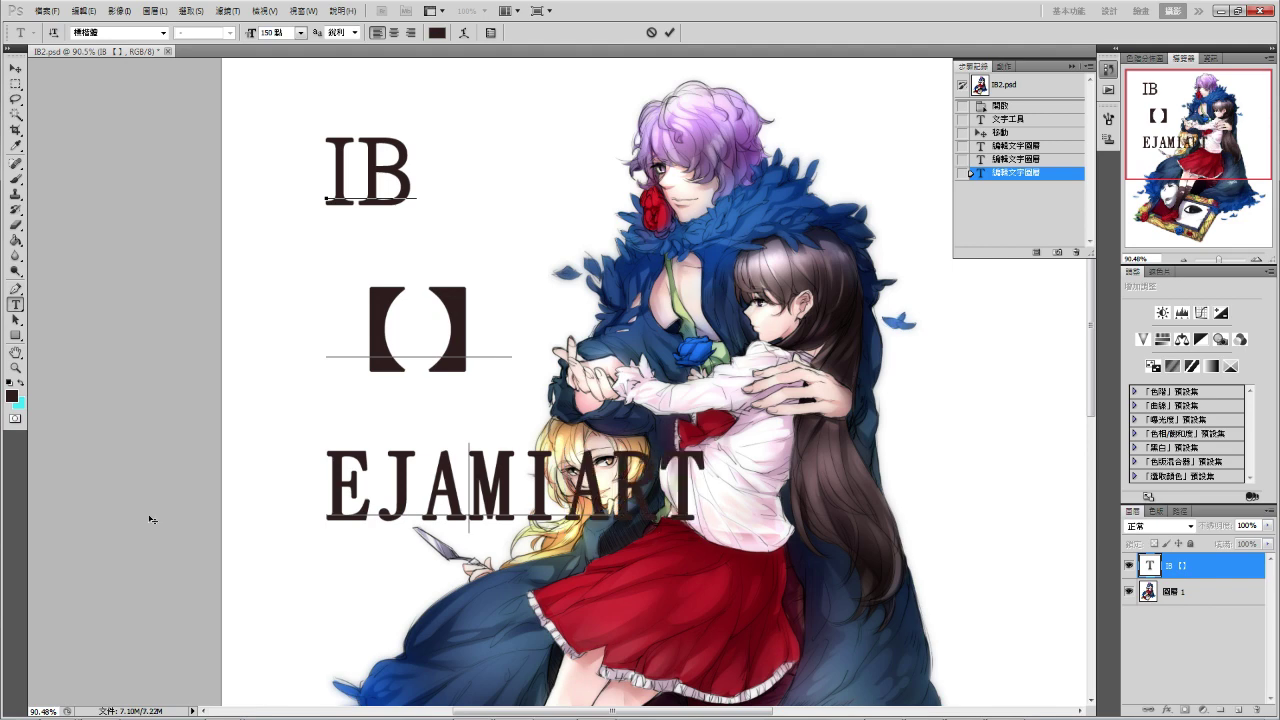
{"action": "key", "text": "BackSpace"}
{"action": "key", "text": "BackSpace"}
{"action": "key", "text": "BackSpace"}
{"action": "key", "text": "BackSpace"}
{"action": "key", "text": "BackSpace"}
{"action": "key", "text": "BackSpace"}
{"action": "key", "text": "BackSpace"}
{"action": "key", "text": "BackSpace"}
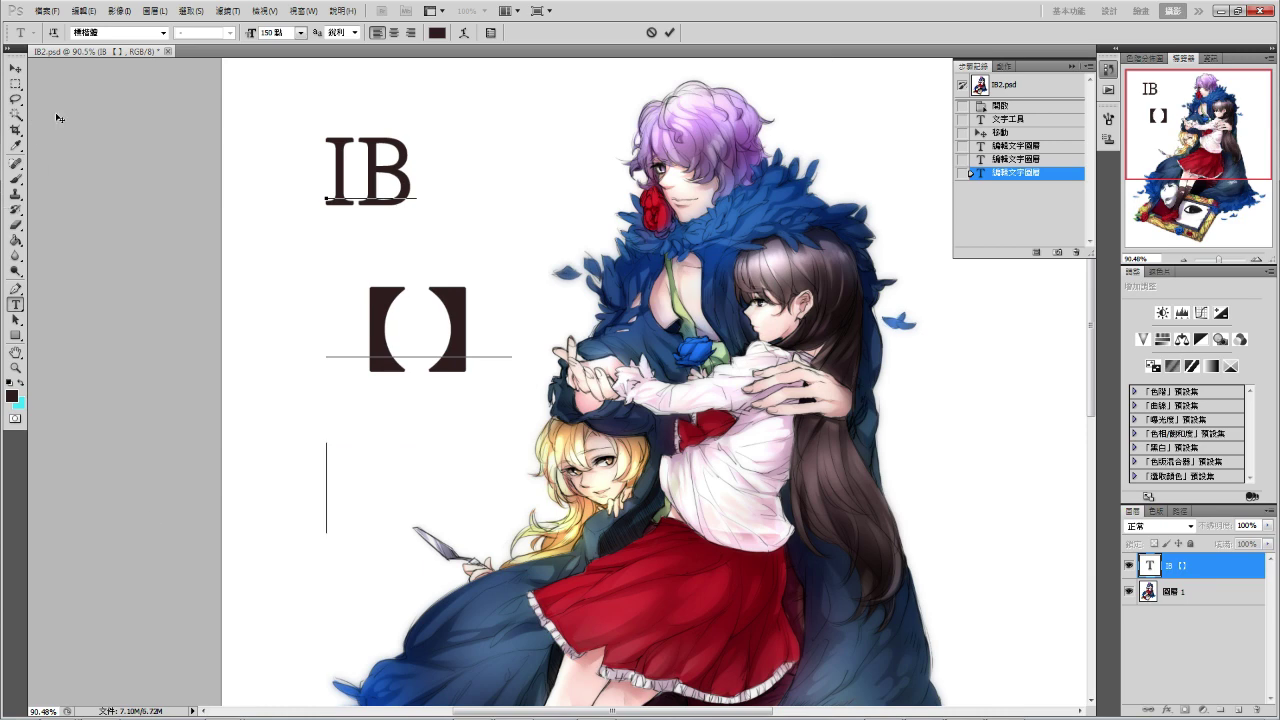
{"action": "left_click", "coordinate": [15, 68]}
- Select all of the IB 【】 title text and set its font to 王漢宗綜藝體繁
{"action": "left_click", "coordinate": [15, 304]}
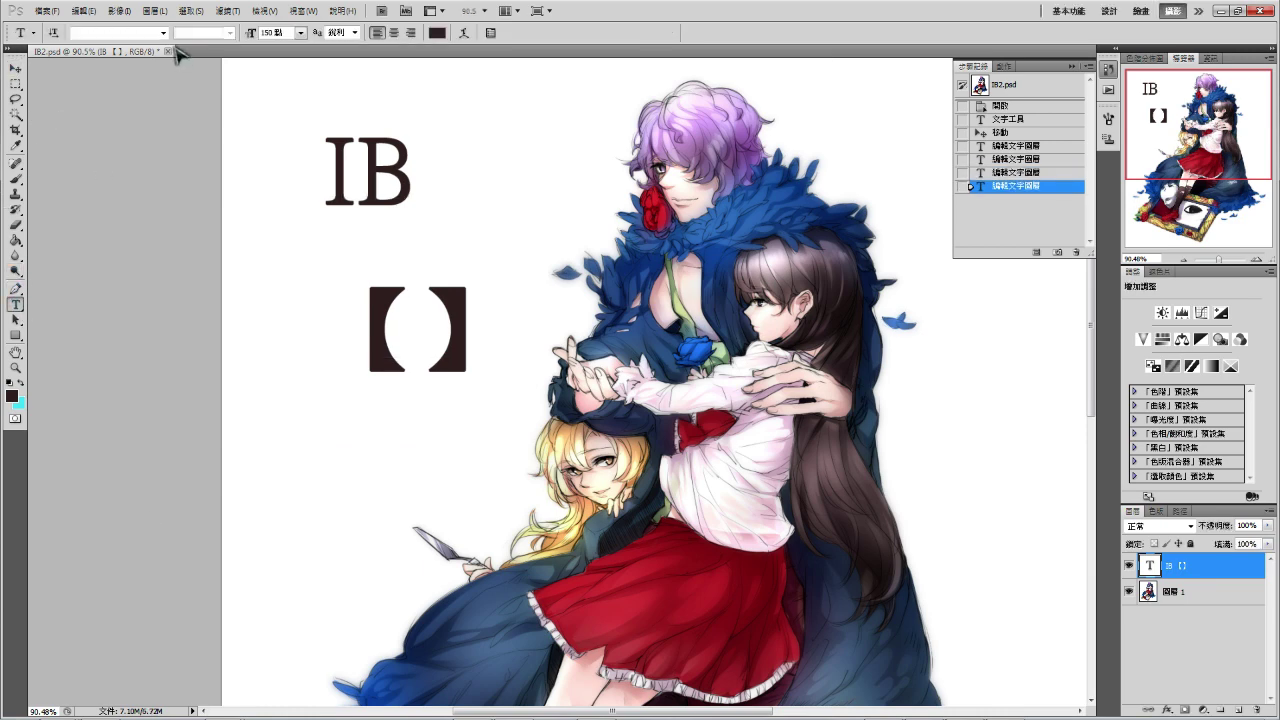
{"action": "left_click", "coordinate": [163, 33]}
{"action": "scroll", "coordinate": [185, 112], "scroll_direction": "up", "scroll_amount": 5}
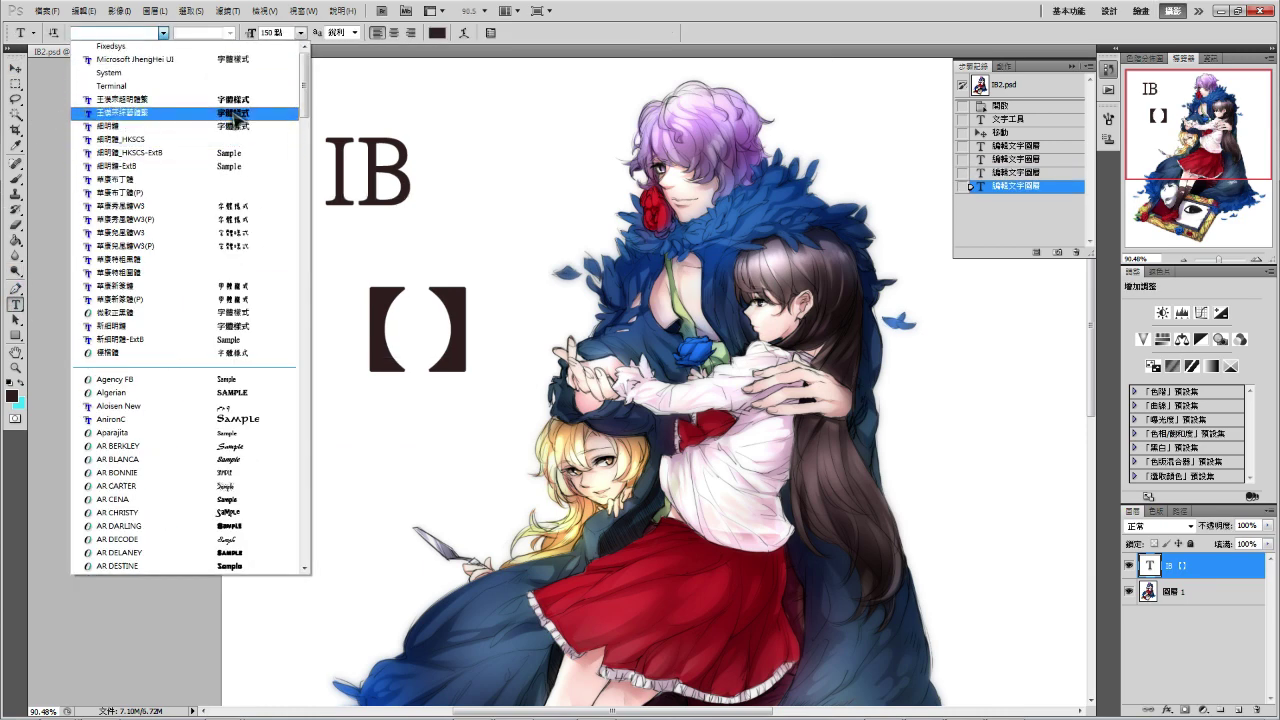
{"action": "left_click", "coordinate": [230, 116]}
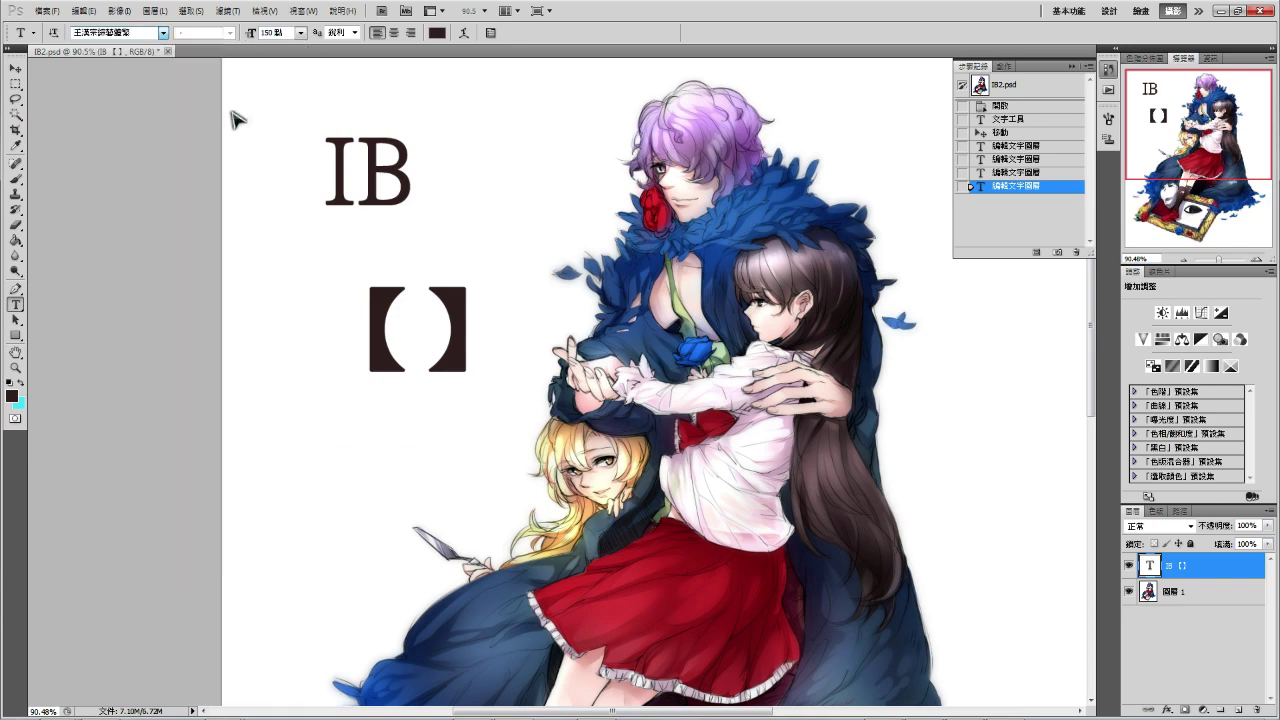
{"action": "left_click", "coordinate": [396, 131]}
{"action": "key", "text": "ctrl+a"}
- Try a lighter serif typeface and Cooper Black on the selected title text
{"action": "left_click", "coordinate": [163, 33]}
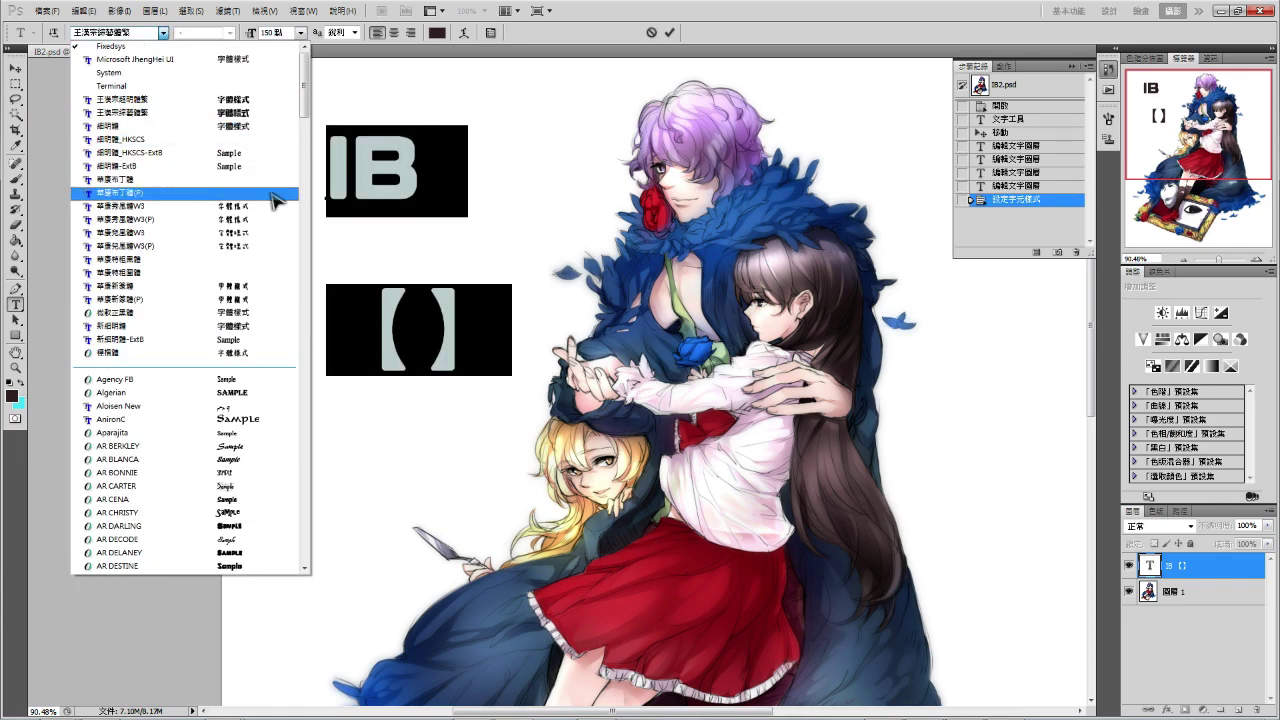
{"action": "scroll", "coordinate": [260, 240], "scroll_direction": "down", "scroll_amount": 5}
{"action": "left_click", "coordinate": [255, 285]}
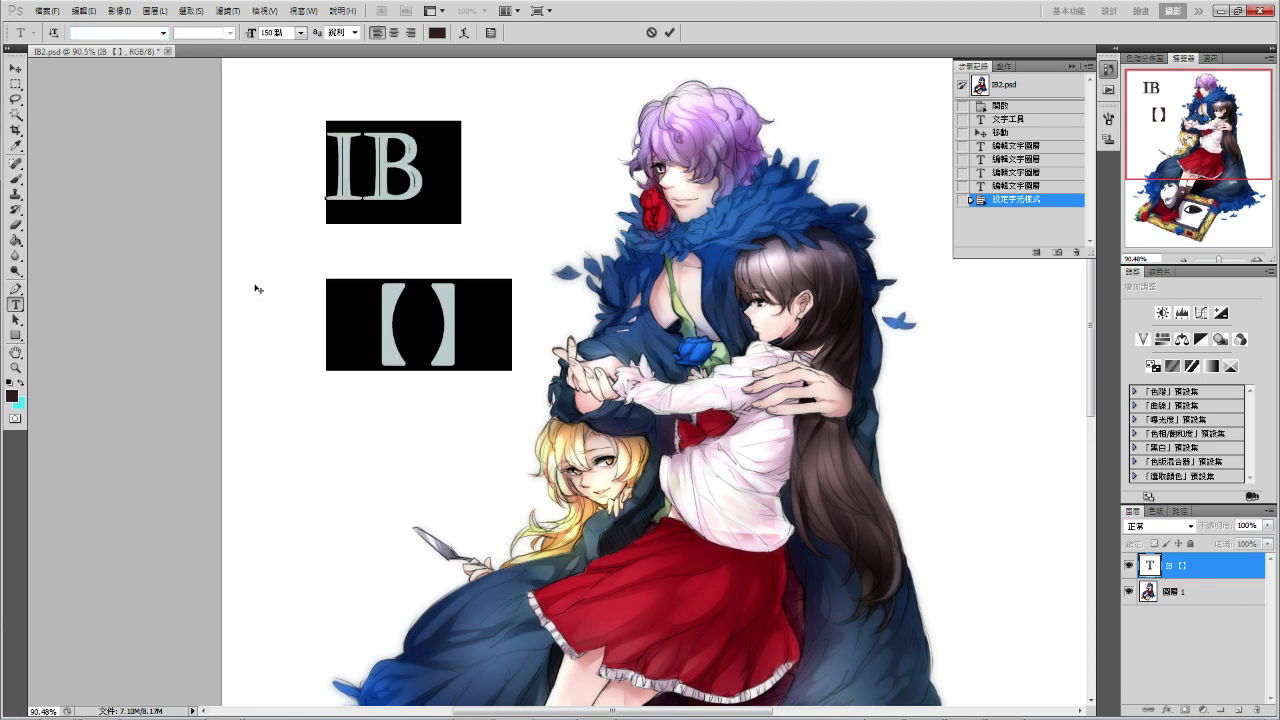
{"action": "left_click", "coordinate": [163, 33]}
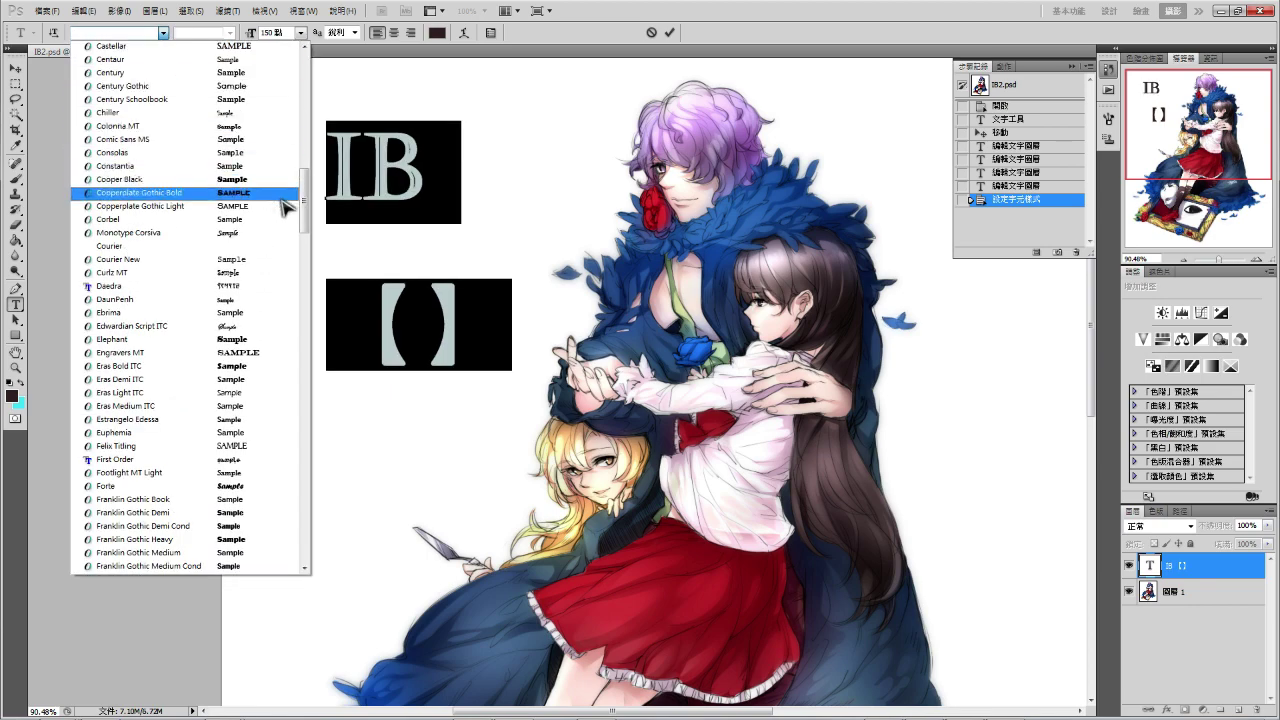
{"action": "left_click", "coordinate": [296, 179]}
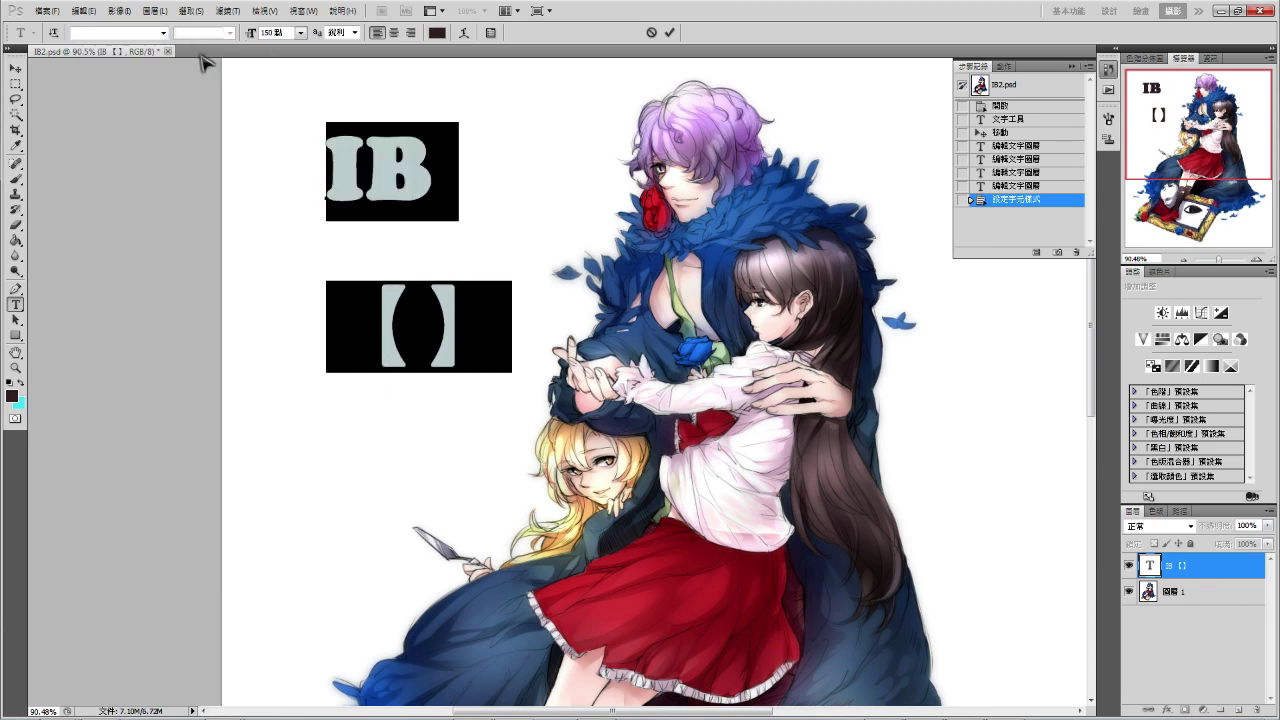
- Set the selected title text's font to Old English Text MT and commit the edit
{"action": "left_click", "coordinate": [164, 34]}
{"action": "left_click_drag", "start_coordinate": [308, 202], "coordinate": [312, 343]}
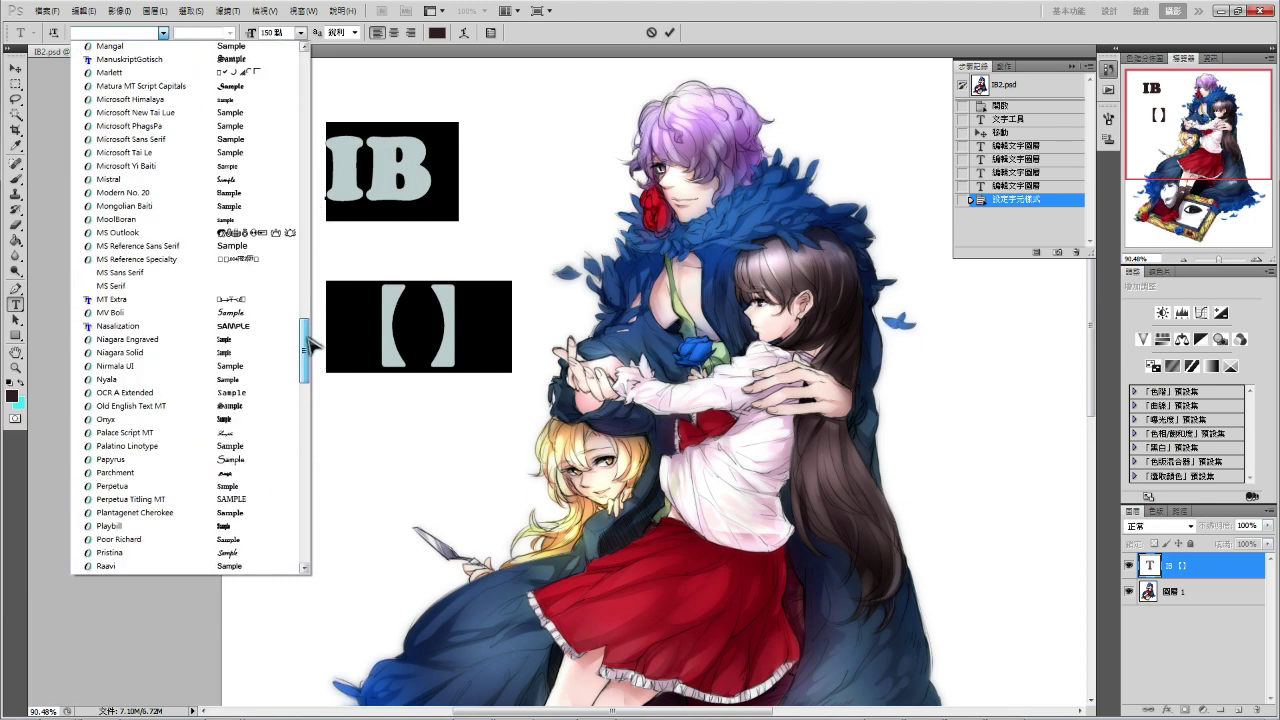
{"action": "left_click", "coordinate": [205, 407]}
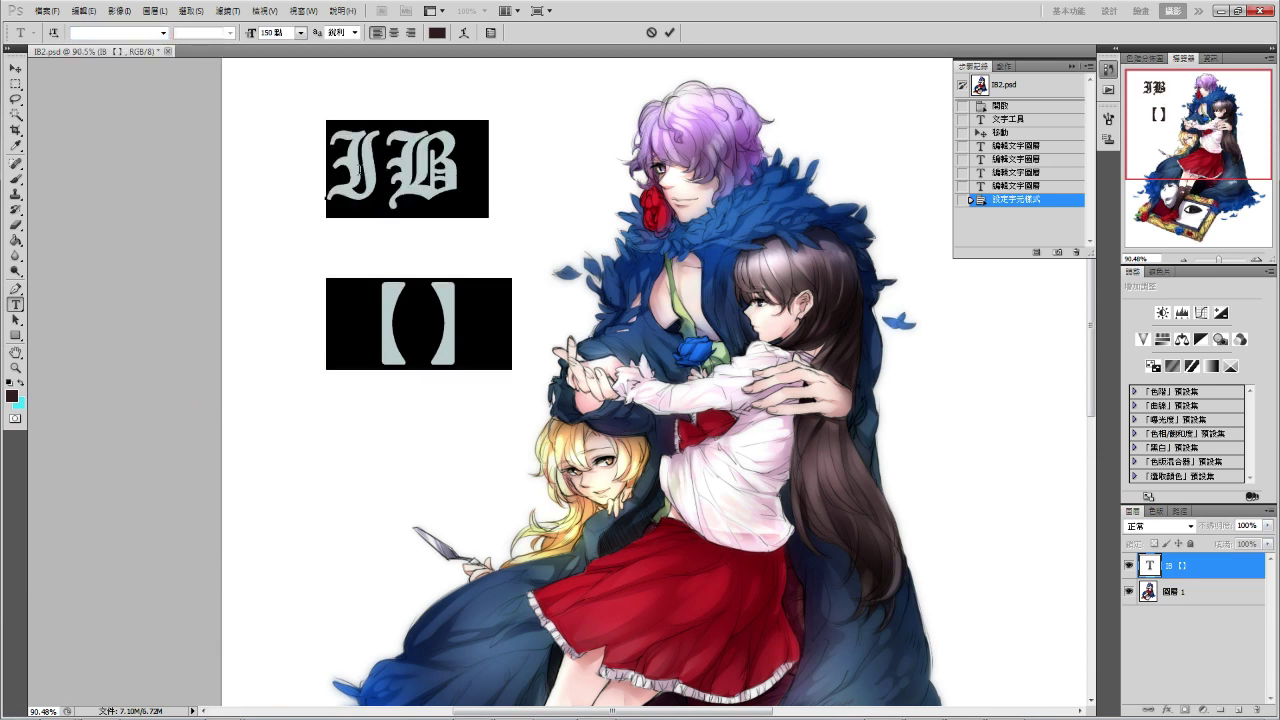
{"action": "left_click", "coordinate": [15, 69]}
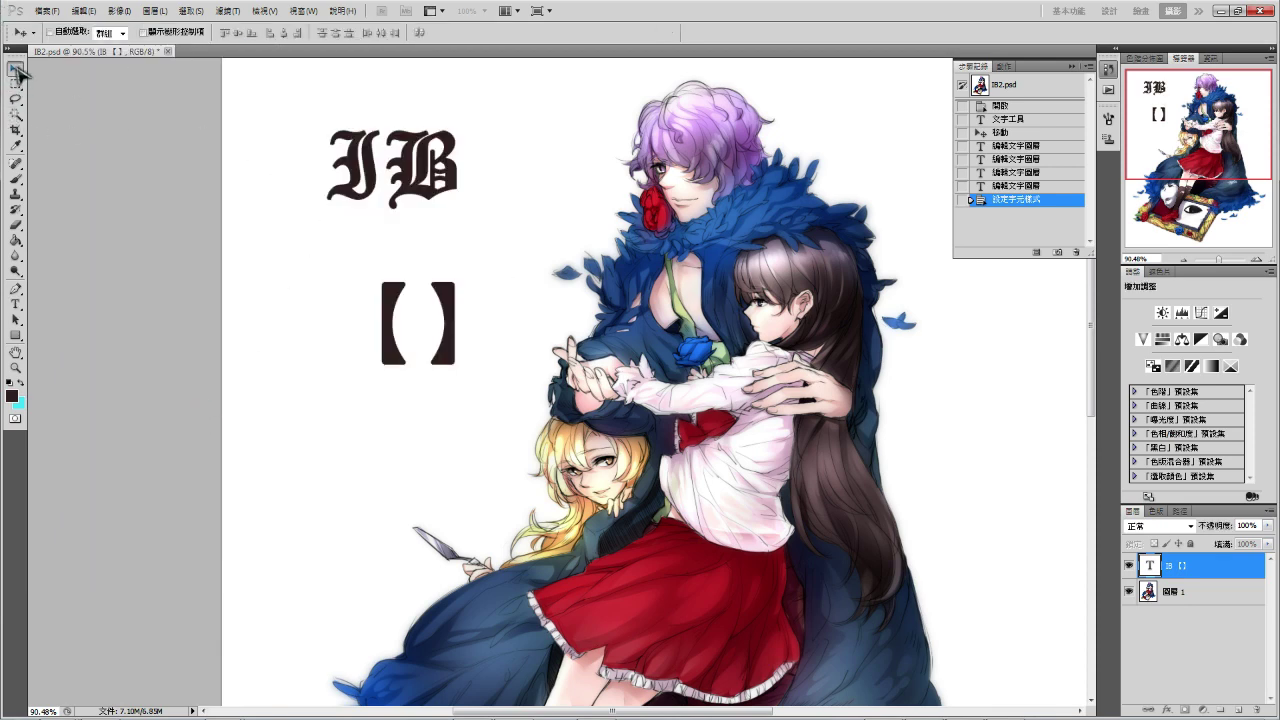
- Start a new text layer below the brackets, using the BitDust Two font
{"action": "left_click", "coordinate": [15, 304]}
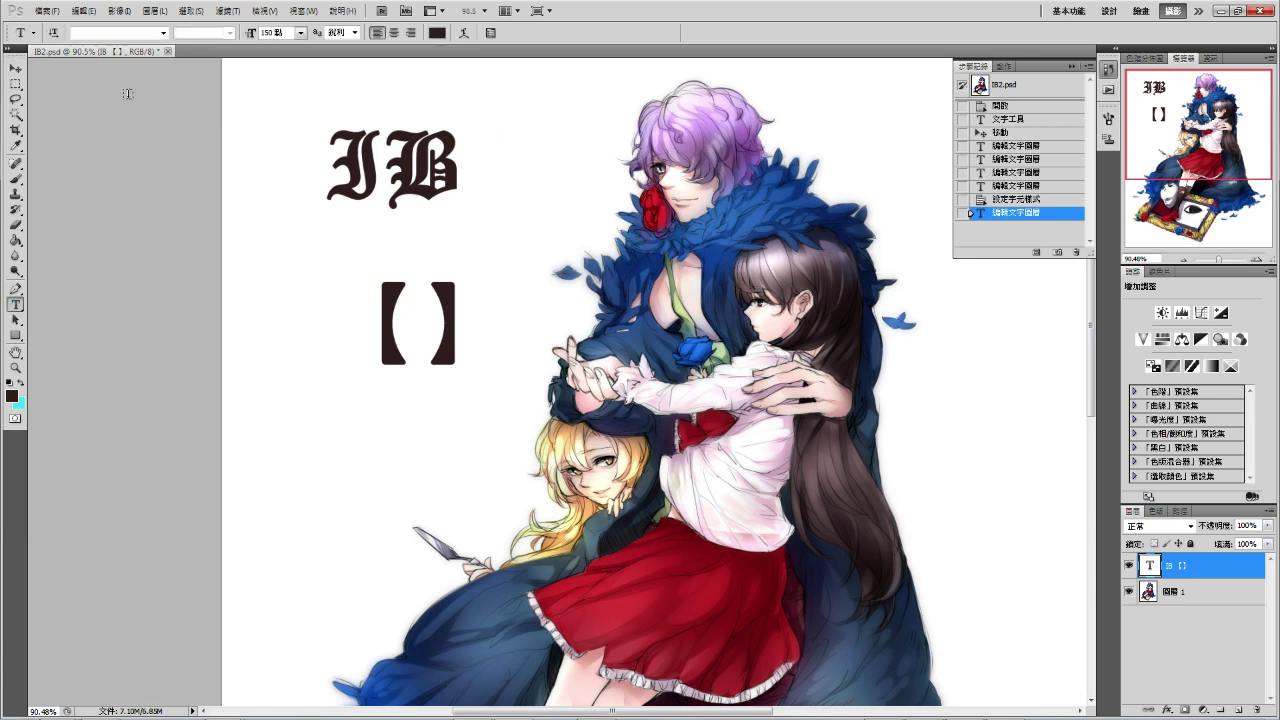
{"action": "left_click", "coordinate": [165, 36]}
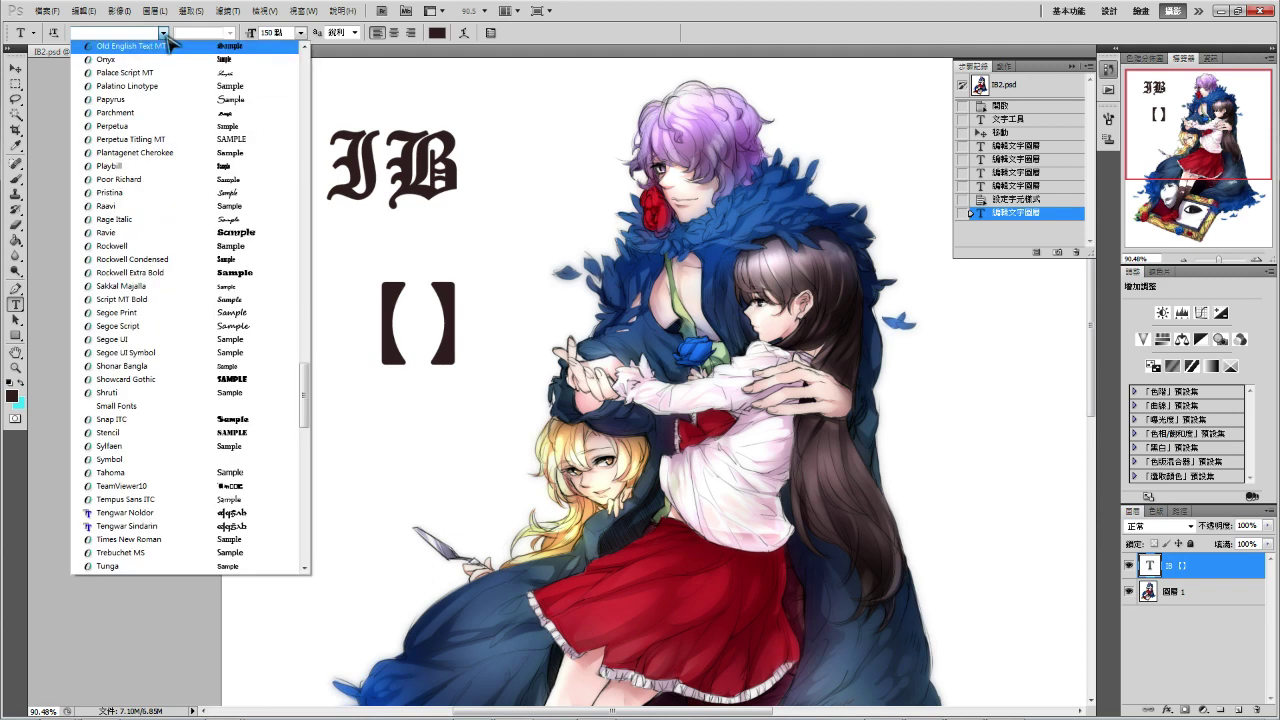
{"action": "left_click", "coordinate": [13, 68]}
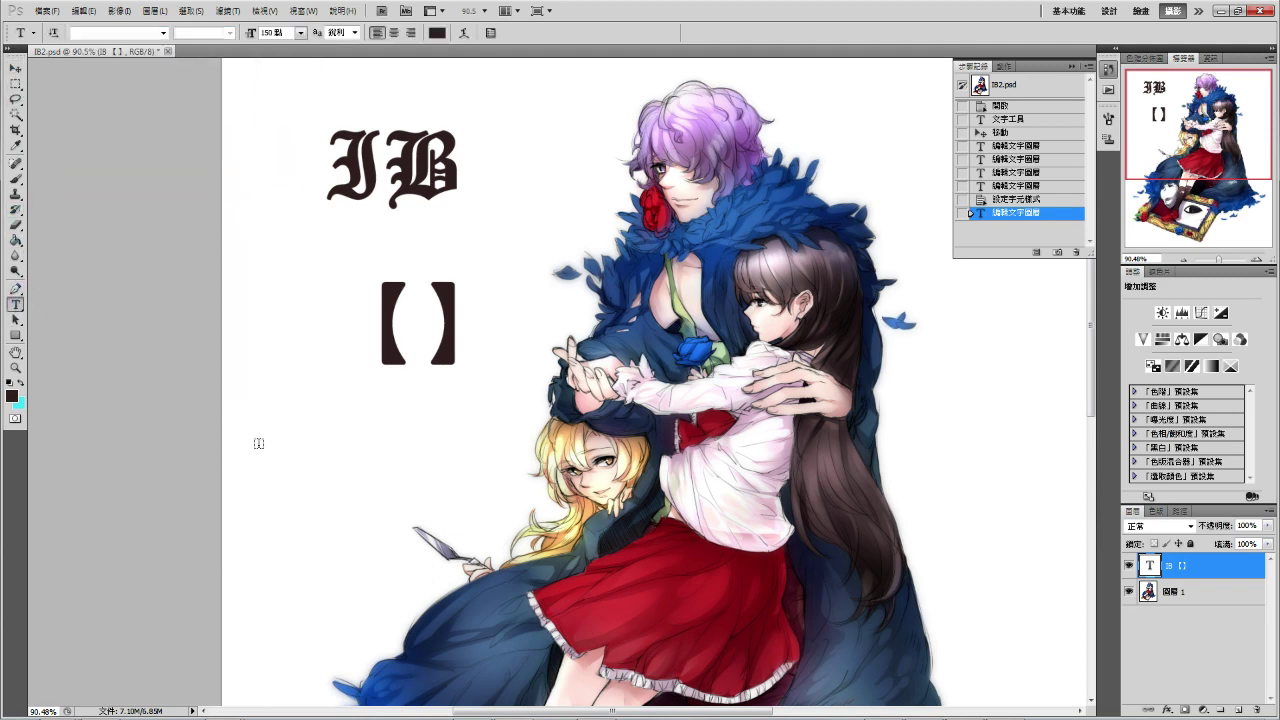
{"action": "left_click", "coordinate": [258, 443]}
{"action": "left_click", "coordinate": [164, 33]}
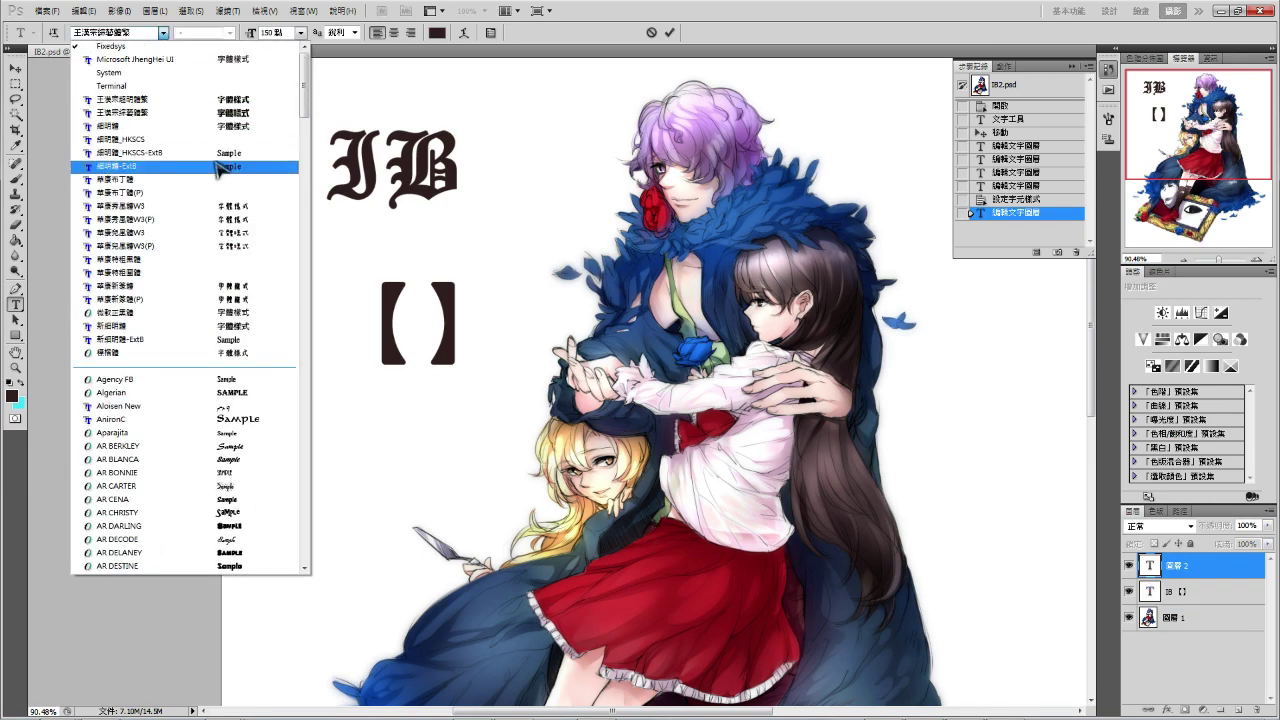
{"action": "left_click", "coordinate": [303, 272]}
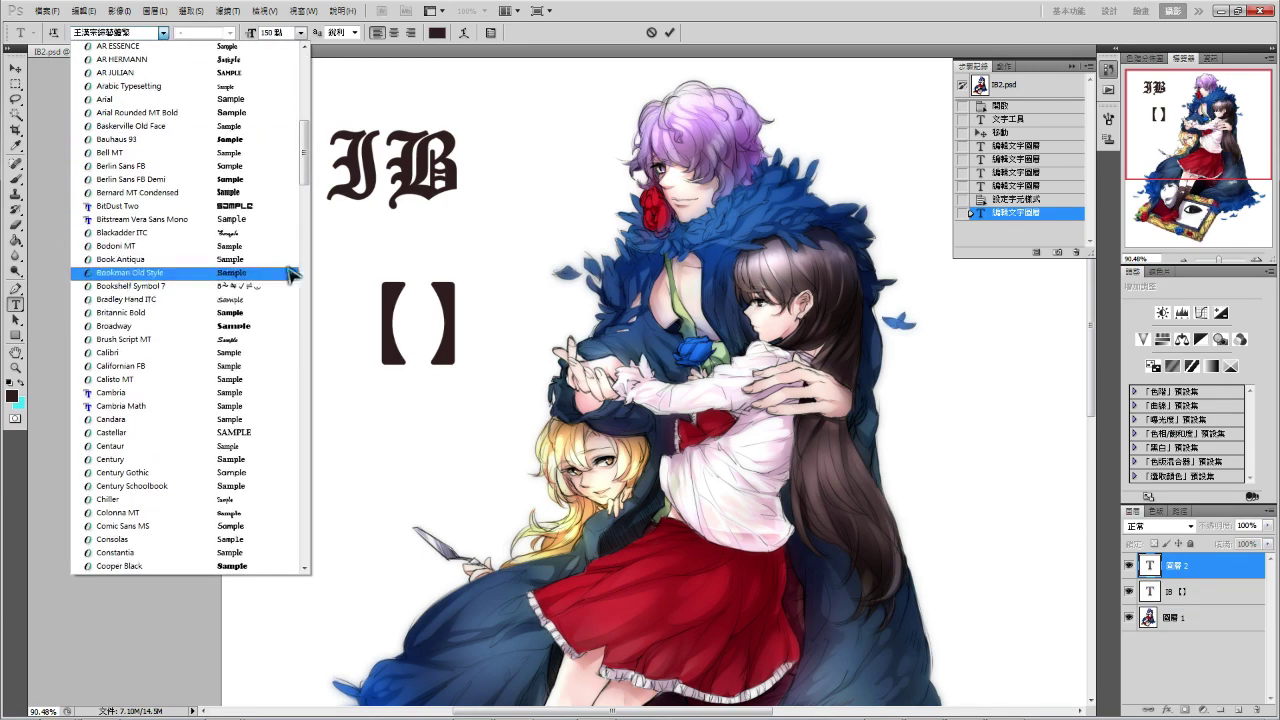
{"action": "left_click", "coordinate": [245, 212]}
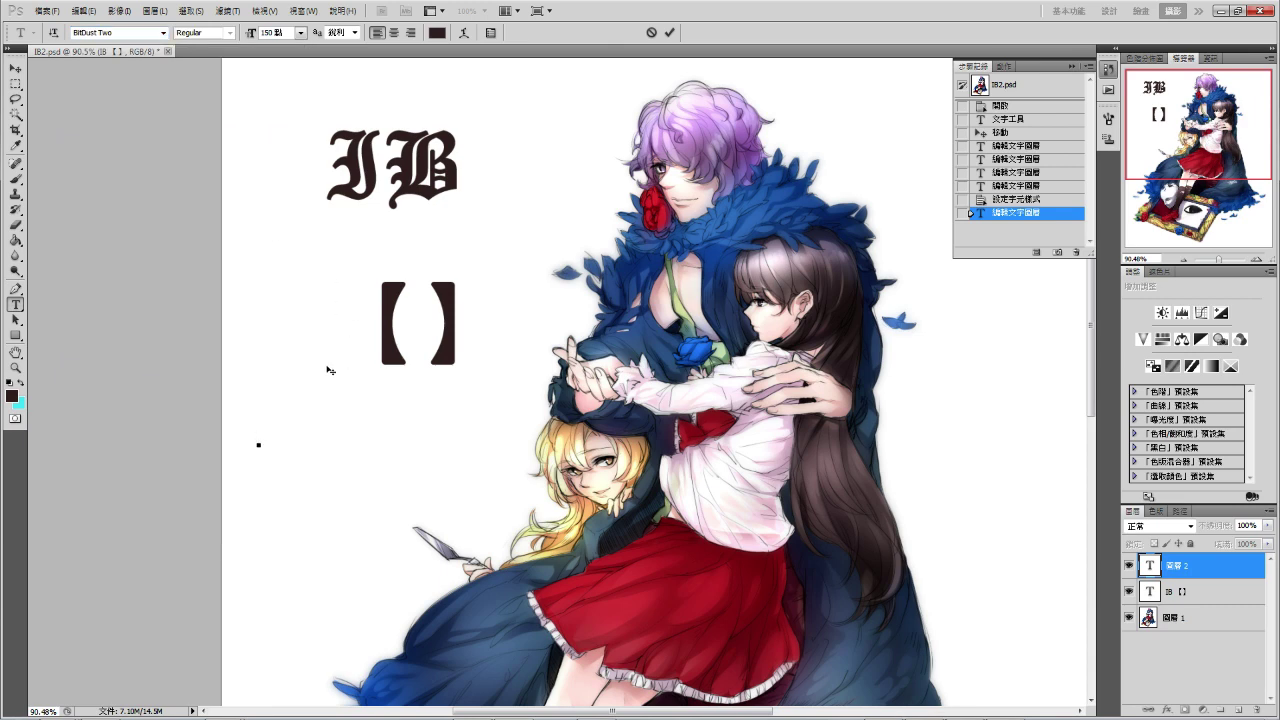
- Set the new text's size to 30 pt and enter EJAMIARTSTUDIO, committing the layer
{"action": "left_click", "coordinate": [300, 33]}
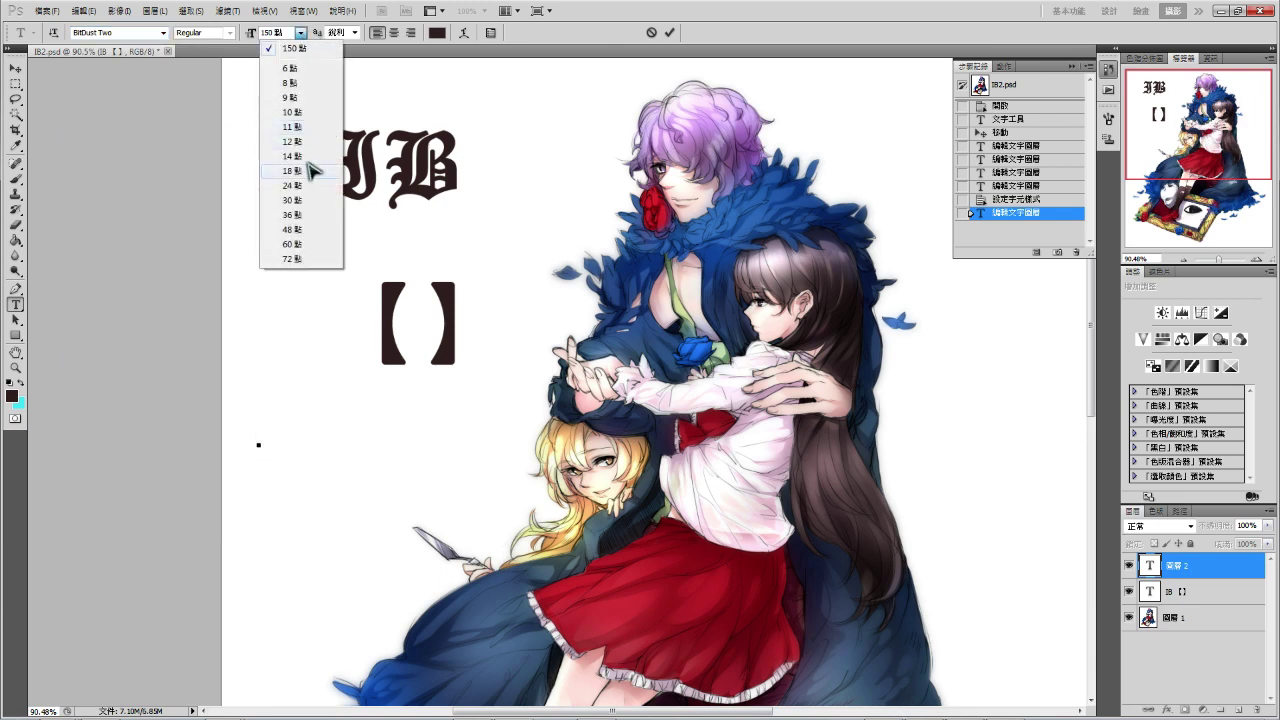
{"action": "left_click", "coordinate": [291, 200]}
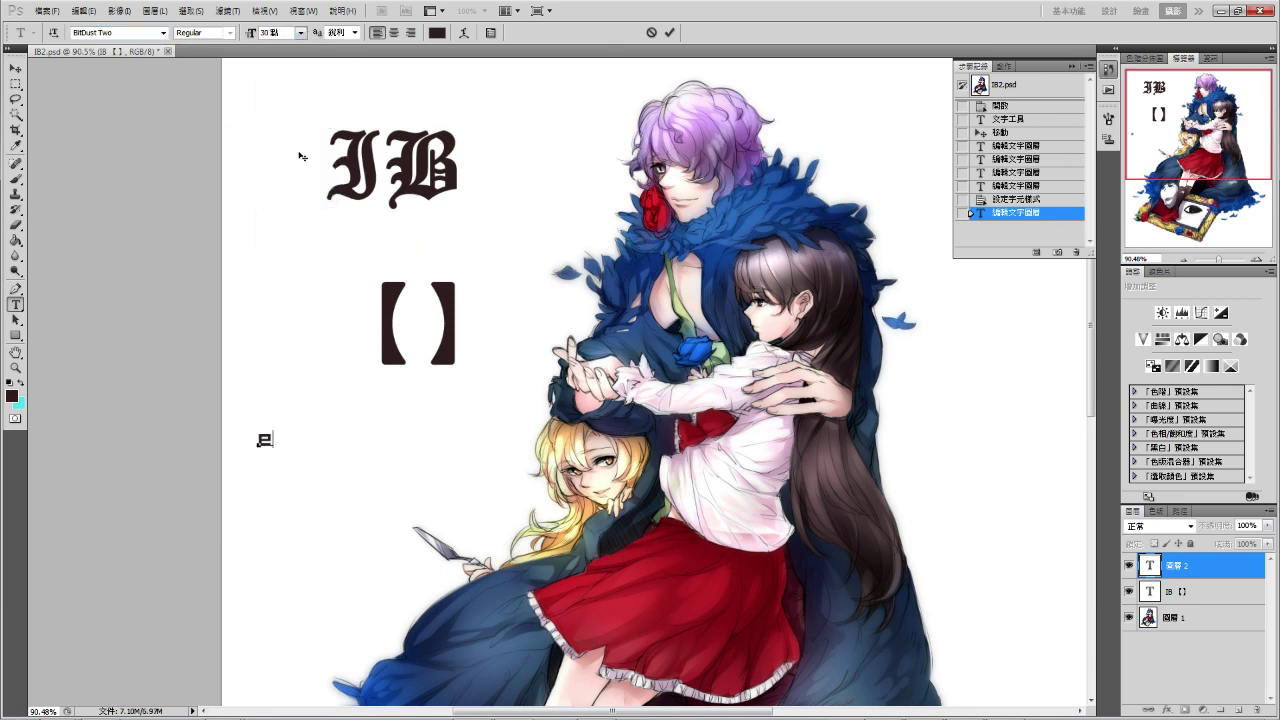
{"action": "type", "text": "AAMIARTSTUDIO"}
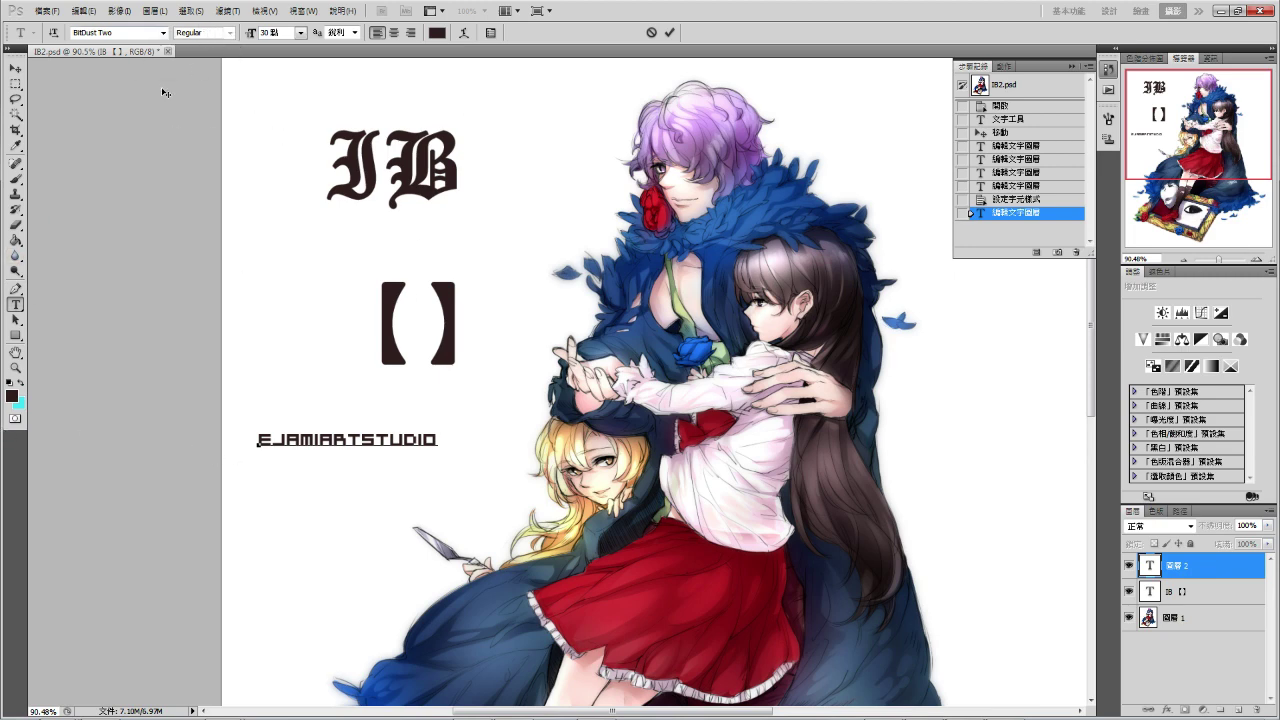
{"action": "left_click", "coordinate": [15, 68]}
- Start another text layer beneath EJAMIARTSTUDIO with the font size set to 72 pt
{"action": "left_click", "coordinate": [17, 304]}
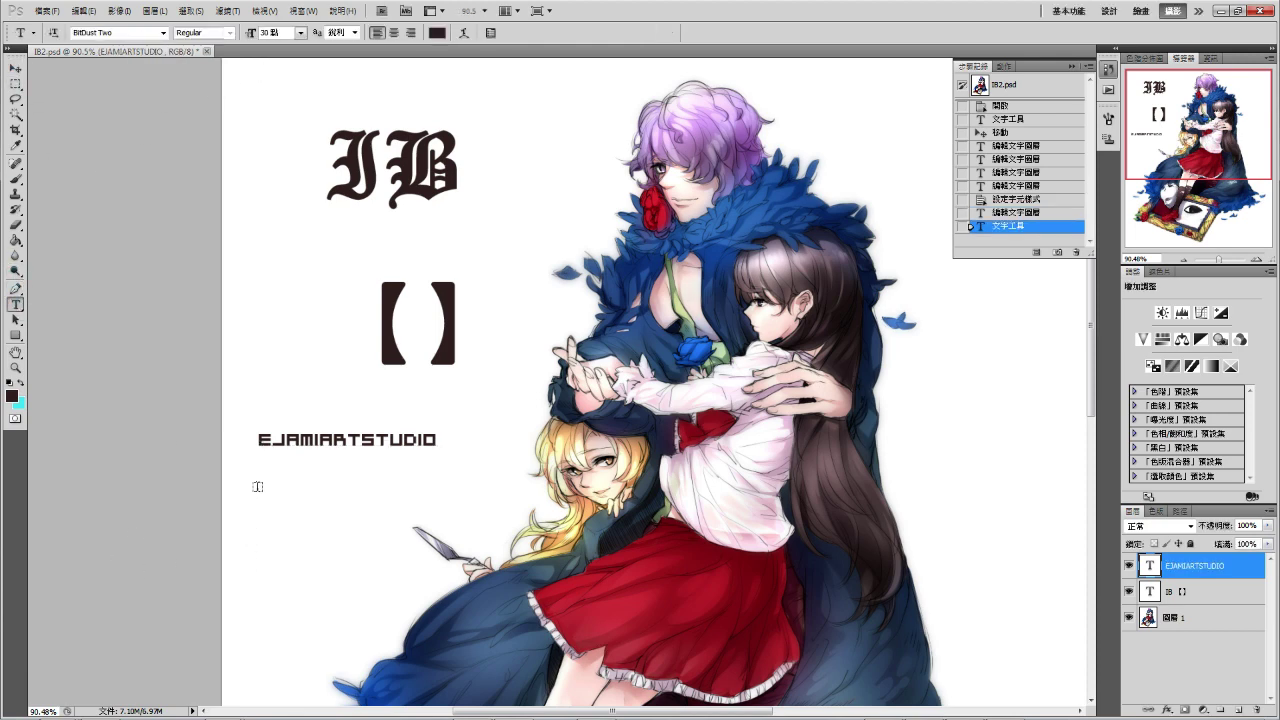
{"action": "left_click", "coordinate": [260, 503]}
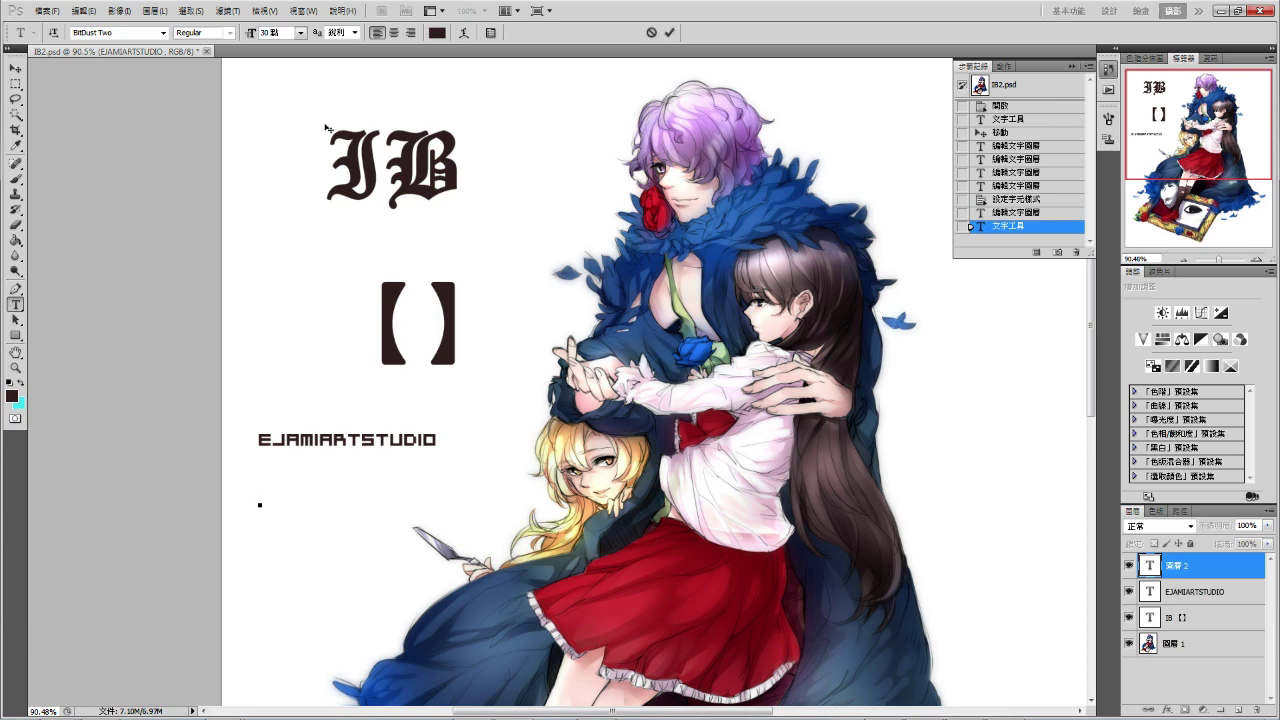
{"action": "left_click", "coordinate": [300, 32]}
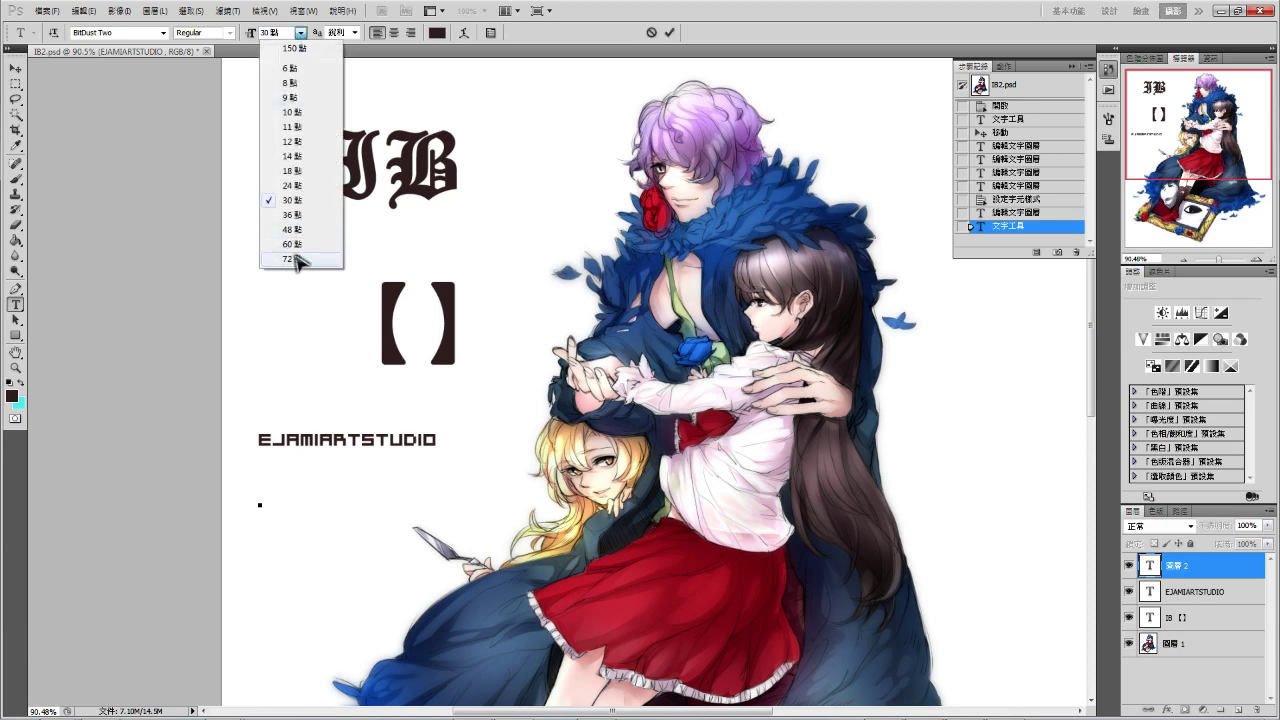
{"action": "left_click", "coordinate": [296, 259]}
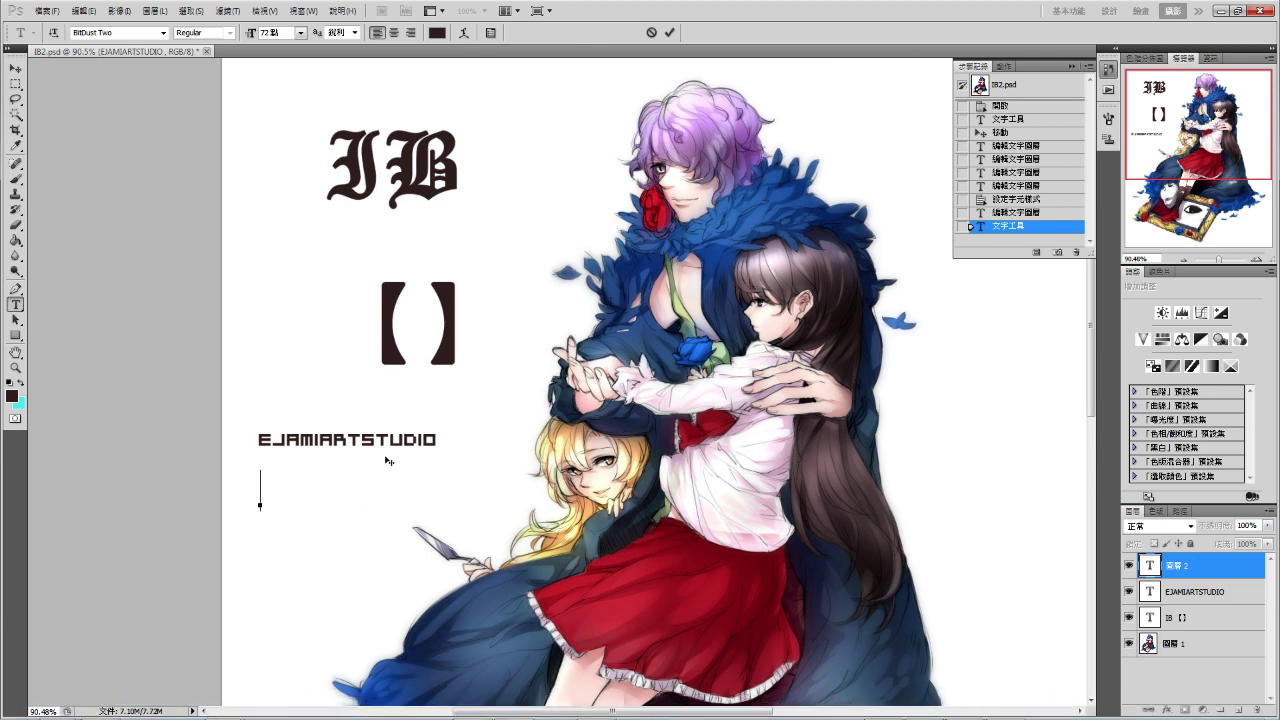
- Enter the character names GARRY and MARY on separate lines, and select both lines of text
{"action": "type", "text": "GARR"}
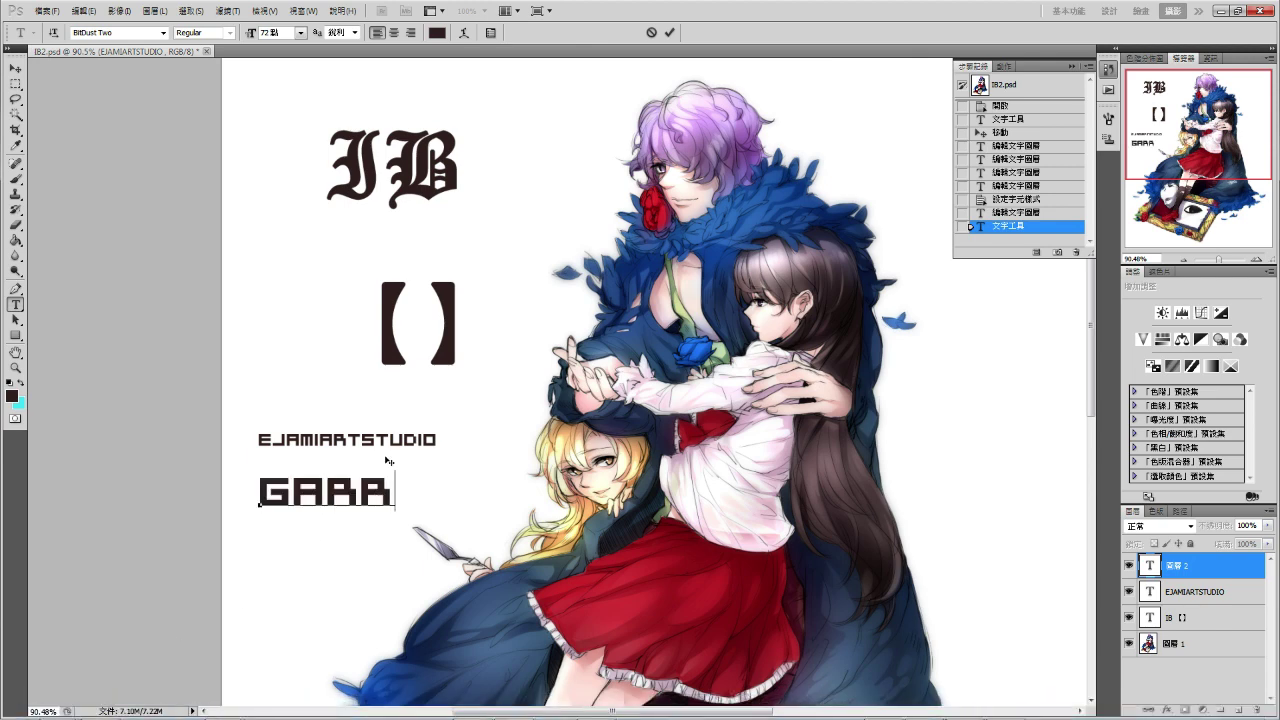
{"action": "key", "text": "BackSpace"}
{"action": "key", "text": "BackSpace"}
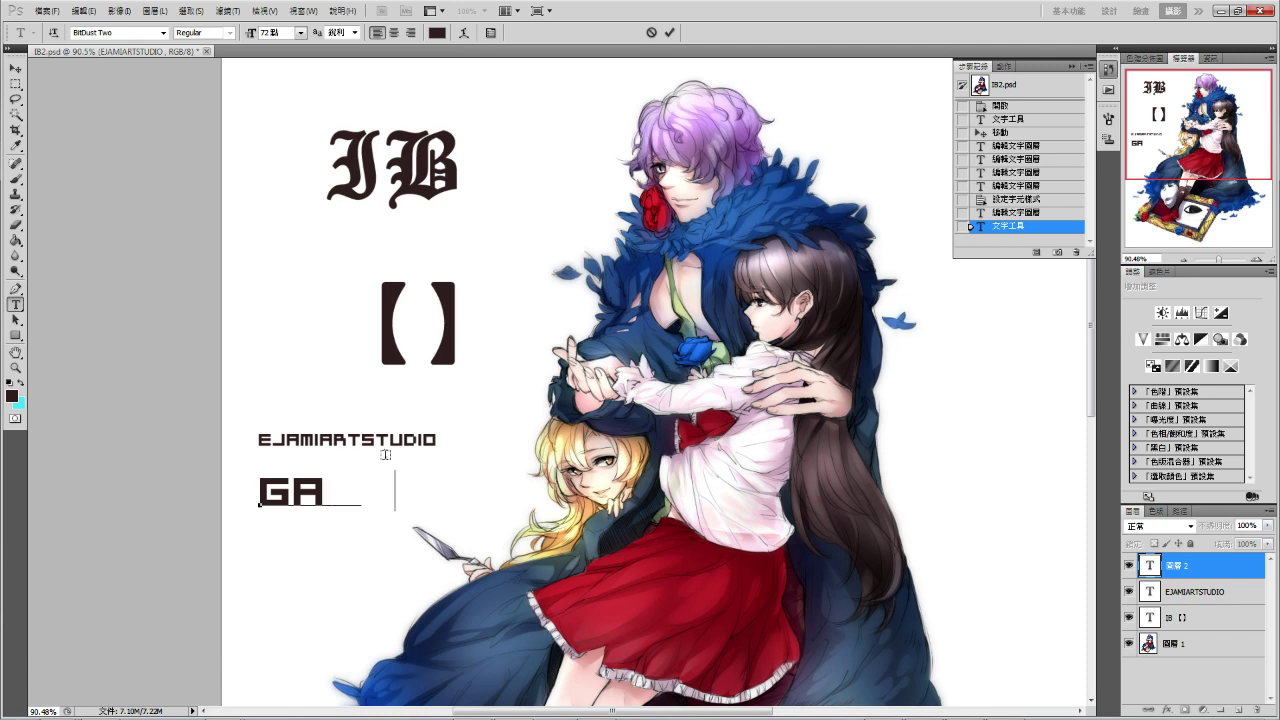
{"action": "type", "text": "RRY "}
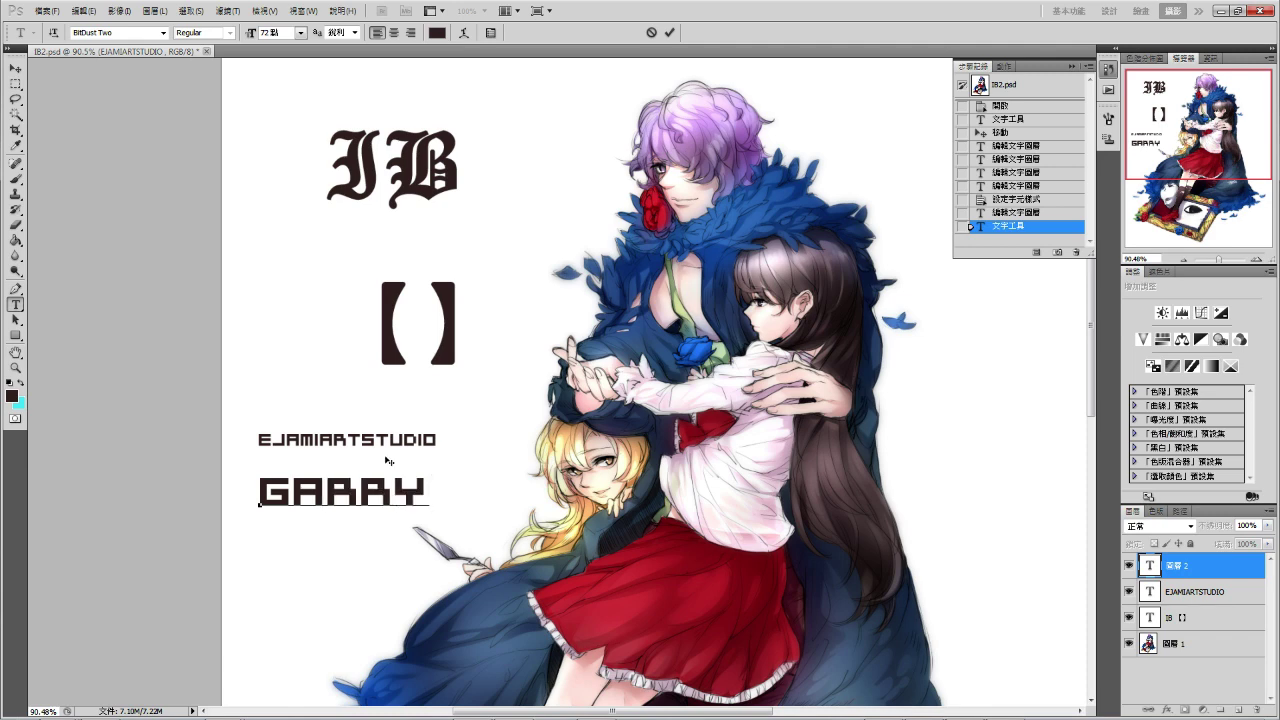
{"action": "type", "text": "MARY"}
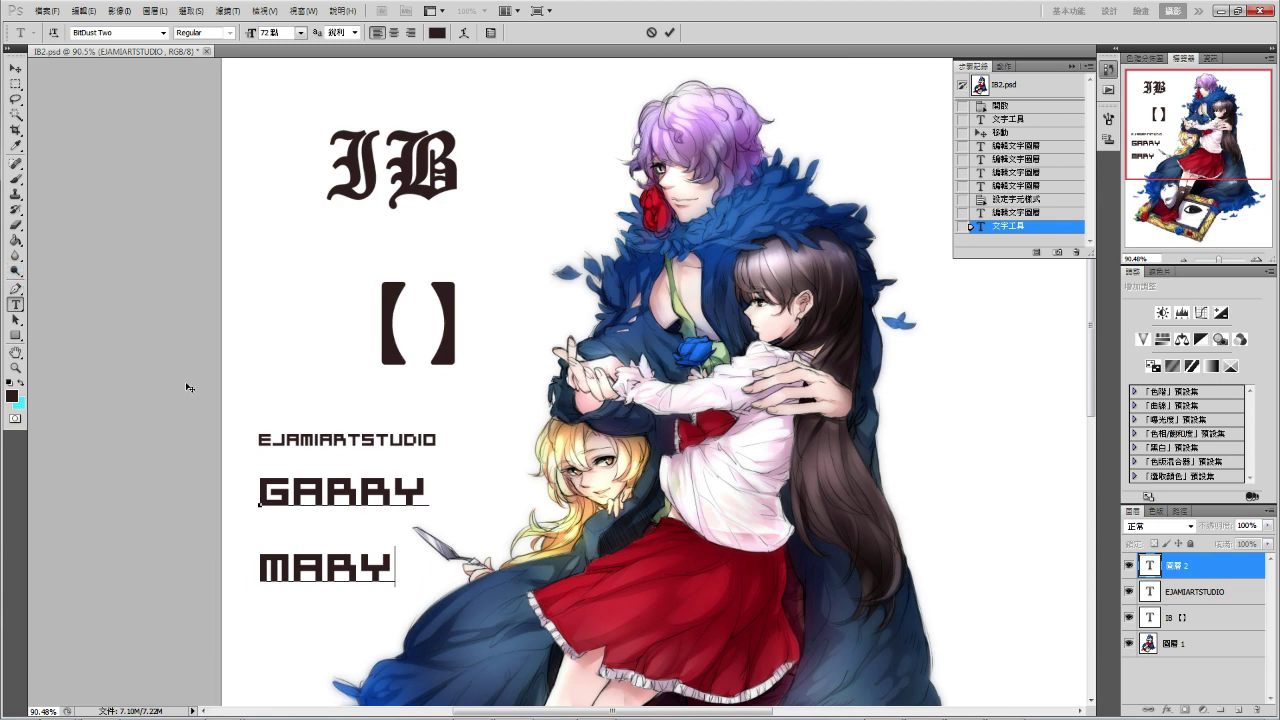
{"action": "left_click_drag", "start_coordinate": [394, 564], "coordinate": [173, 439]}
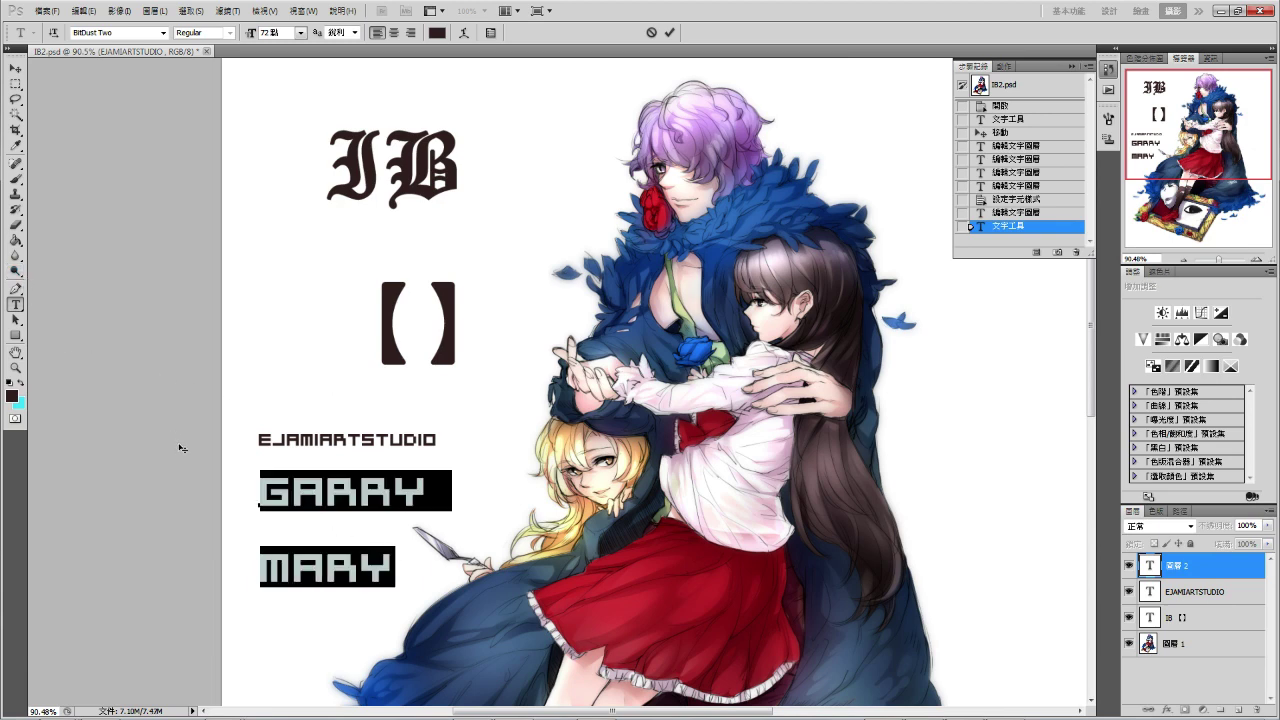
- Clear the GARRY and MARY text and discard its layer
{"action": "key", "text": "BackSpace"}
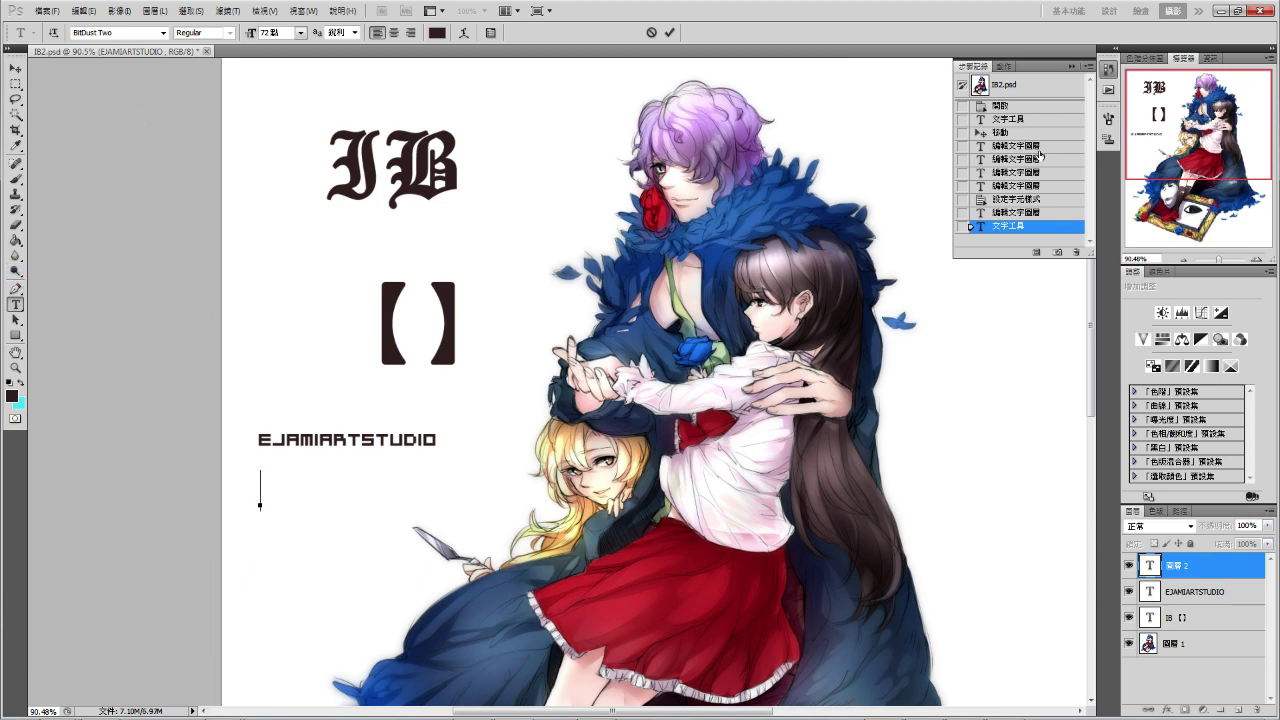
{"action": "left_click", "coordinate": [1031, 226]}
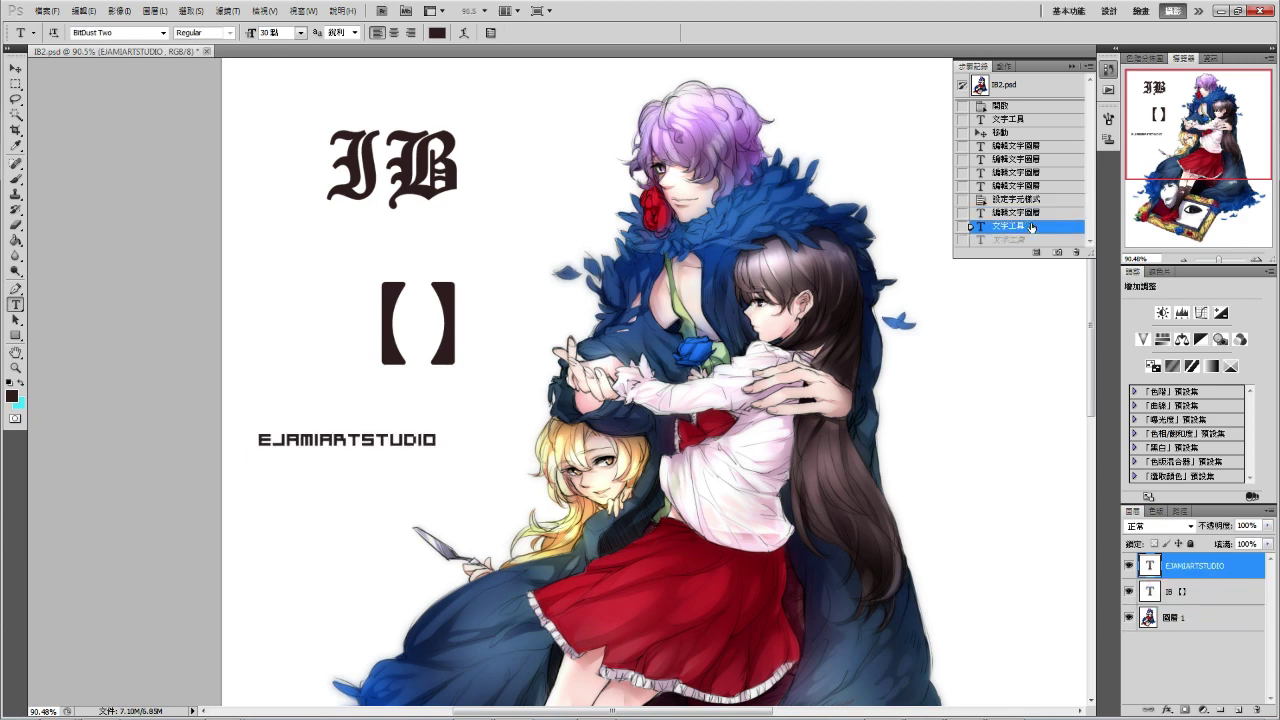
- Extend the IB title above the brackets so that its line reads IBxGARRYx
{"action": "double_click", "coordinate": [457, 172]}
{"action": "left_click", "coordinate": [455, 160]}
{"action": "type", "text": "x"}
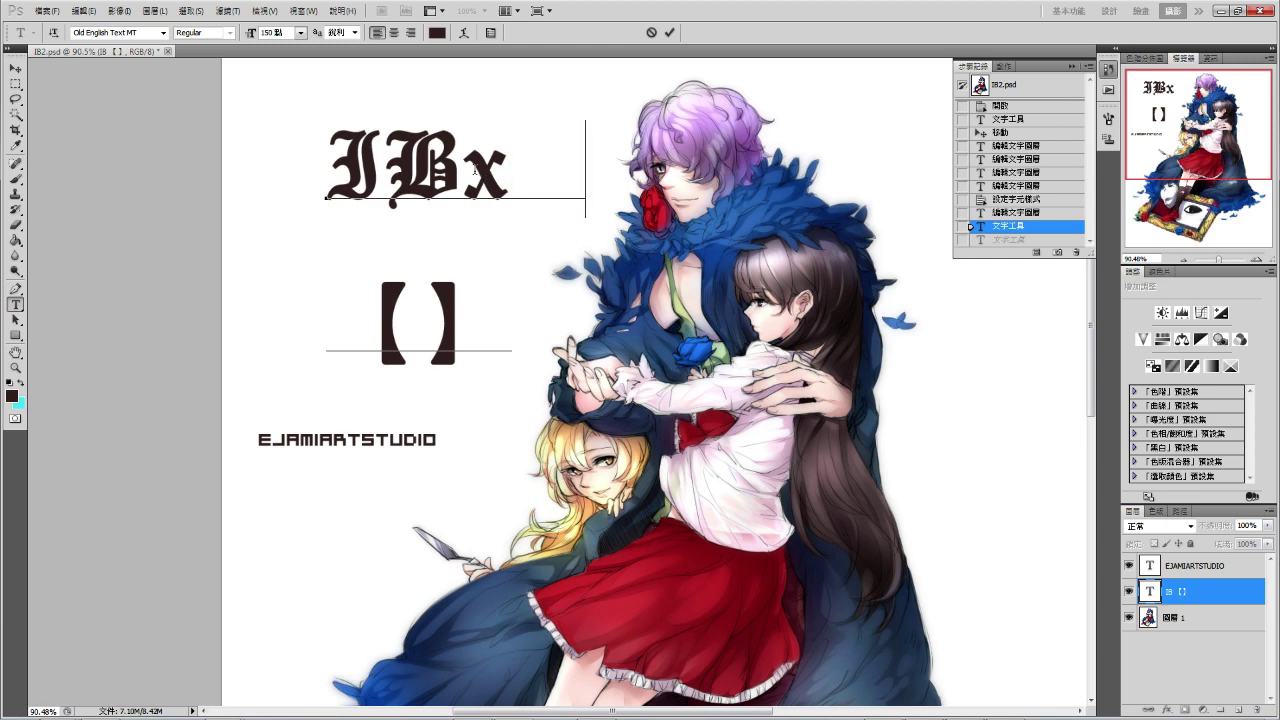
{"action": "type", "text": "GARRY"}
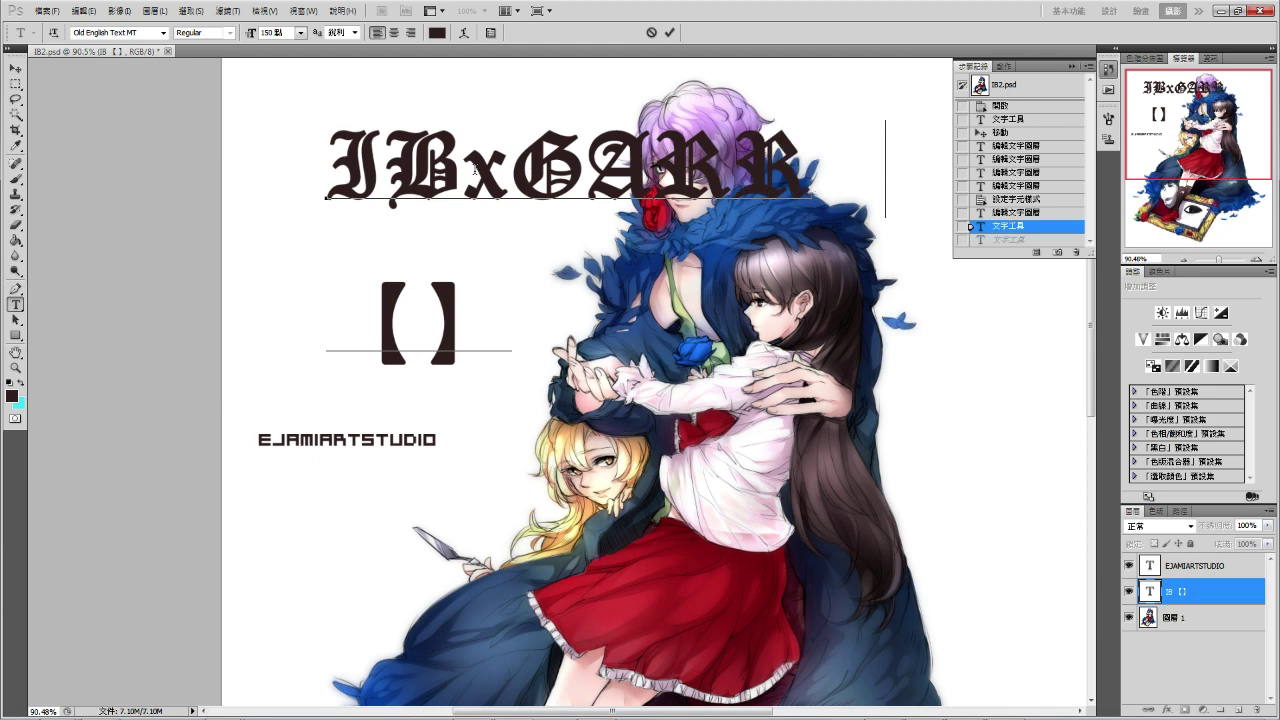
{"action": "type", "text": "X"}
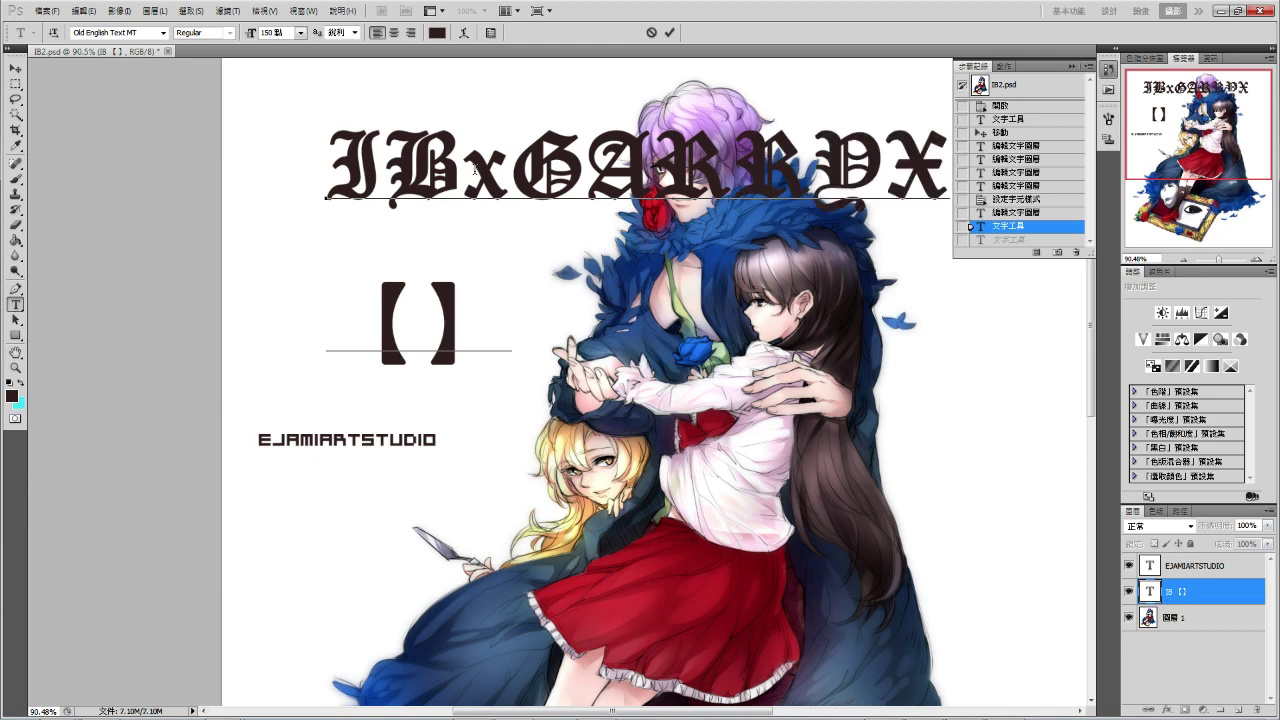
{"action": "key", "text": "BackSpace"}
{"action": "type", "text": "x"}
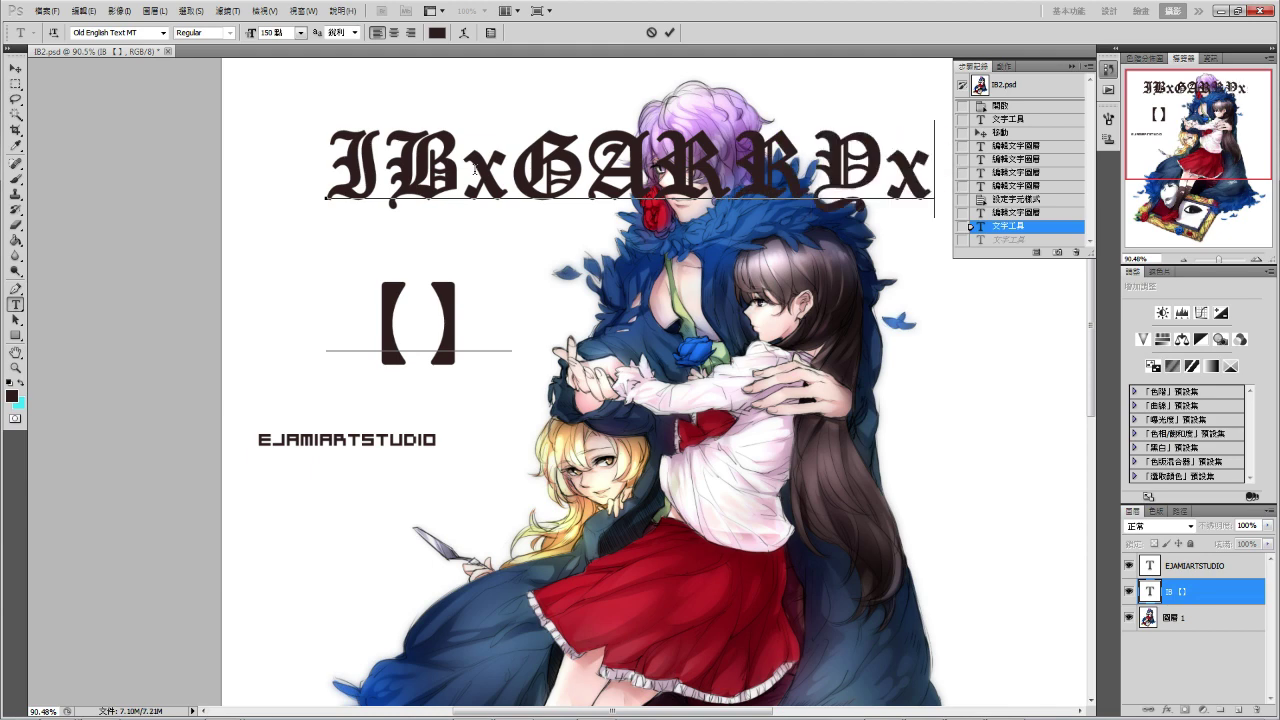
{"action": "type", "text": "MA"}
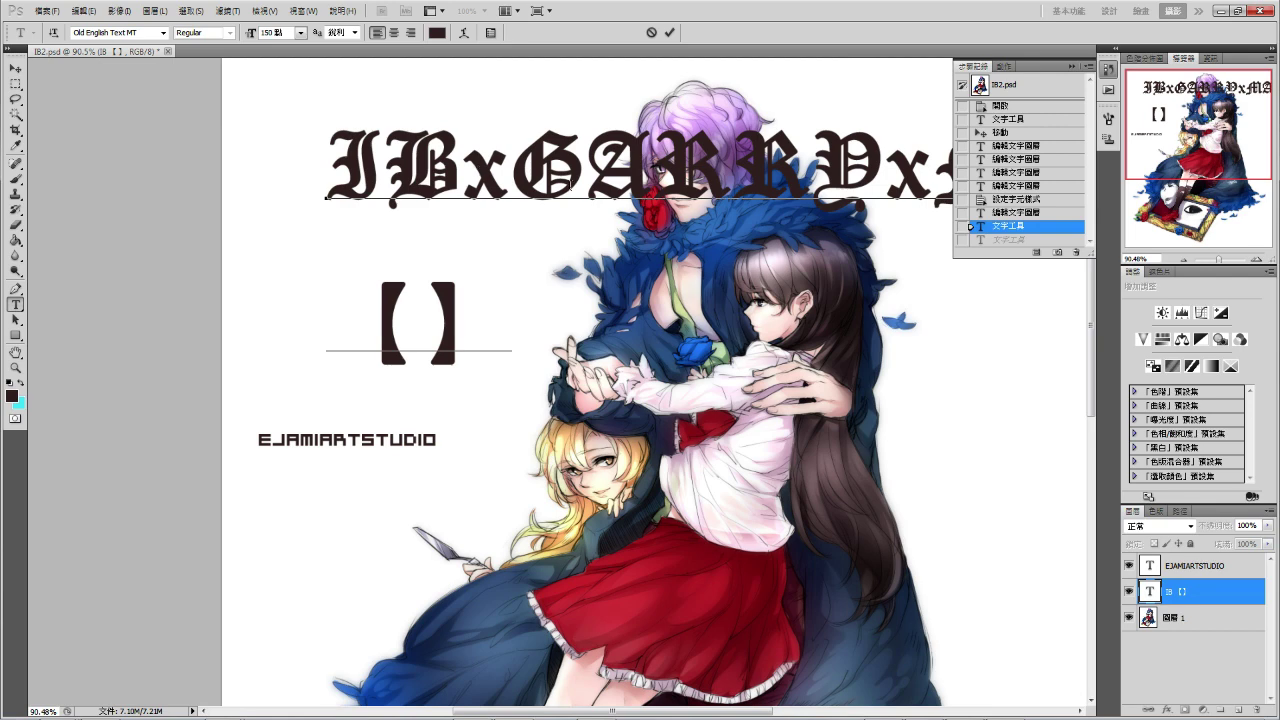
{"action": "key", "text": "BackSpace"}
{"action": "key", "text": "BackSpace"}
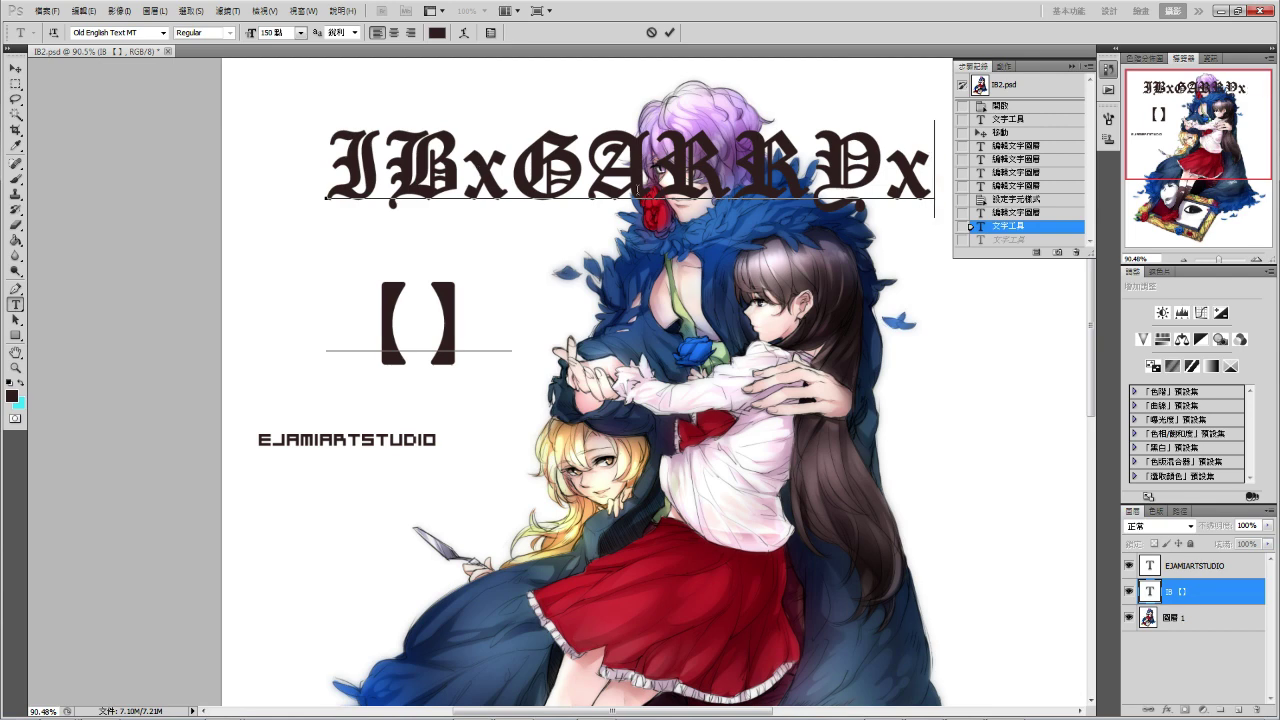
- Move the title layer down and to the left, and complete its first line as IBxGARRYxMARY
{"action": "left_click", "coordinate": [16, 68]}
{"action": "left_click_drag", "start_coordinate": [397, 176], "coordinate": [303, 268]}
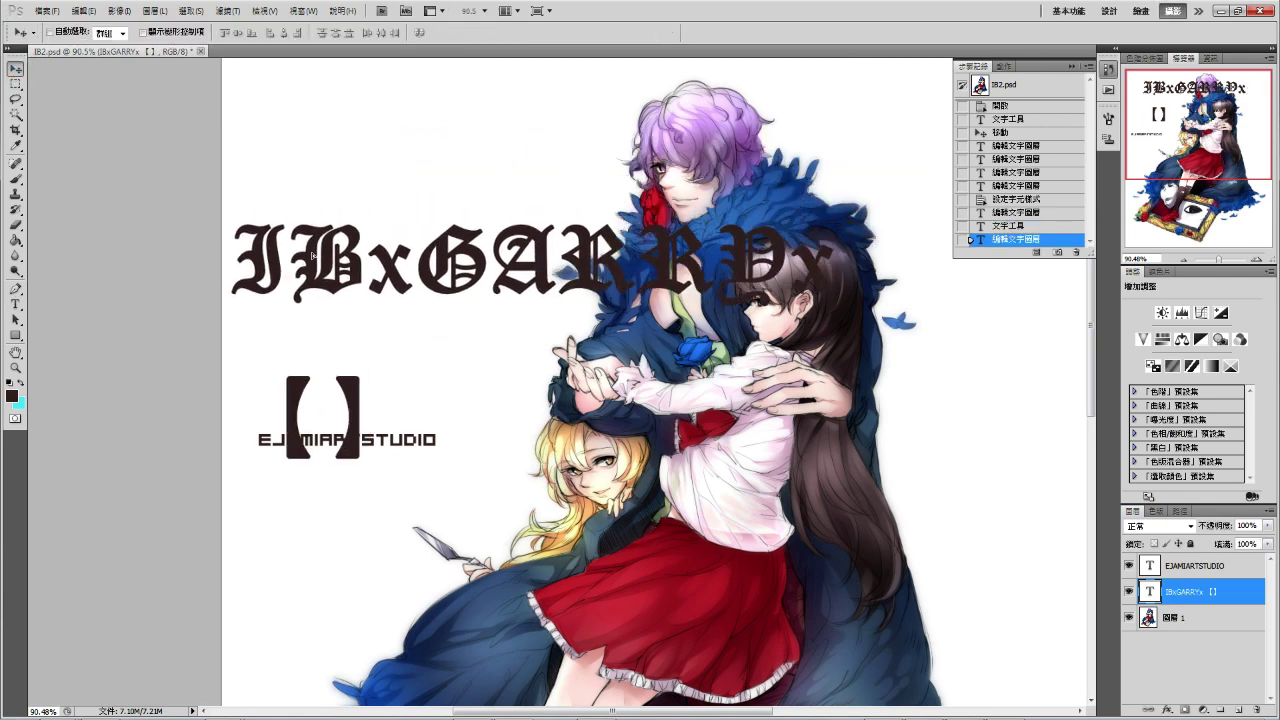
{"action": "left_click", "coordinate": [16, 289]}
{"action": "left_click", "coordinate": [16, 304]}
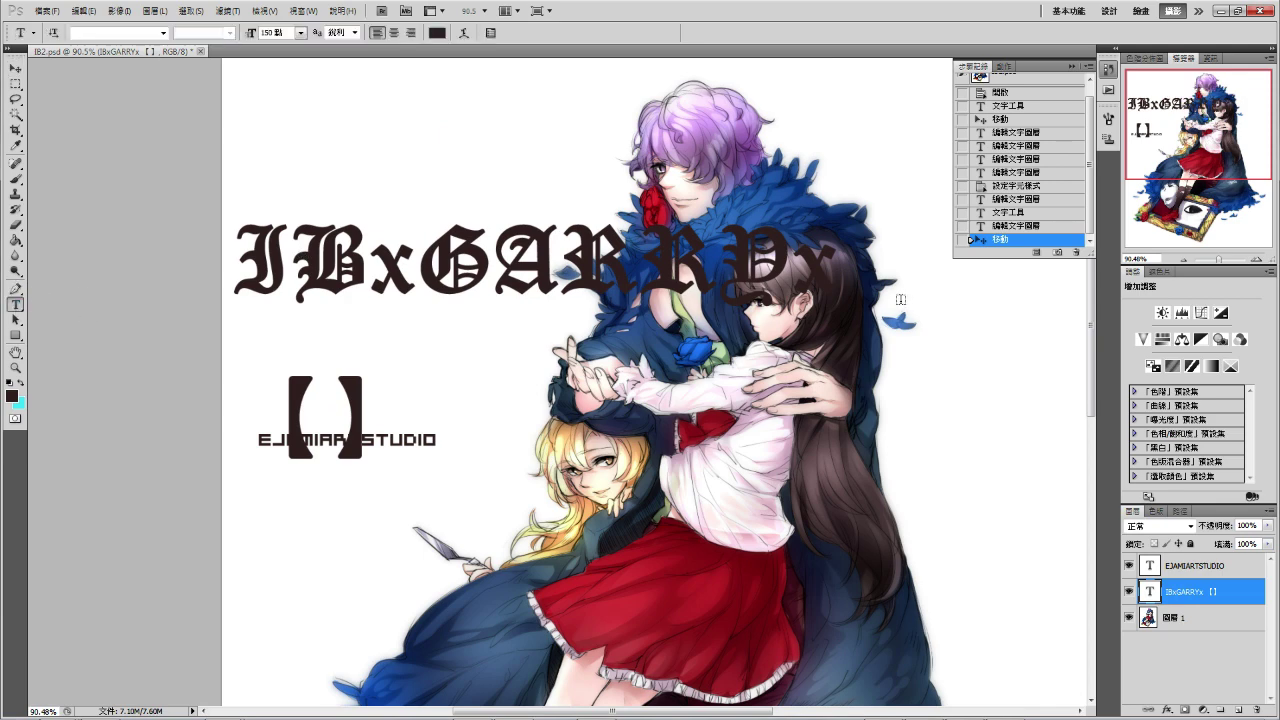
{"action": "left_click", "coordinate": [822, 268]}
{"action": "type", "text": "MAR"}
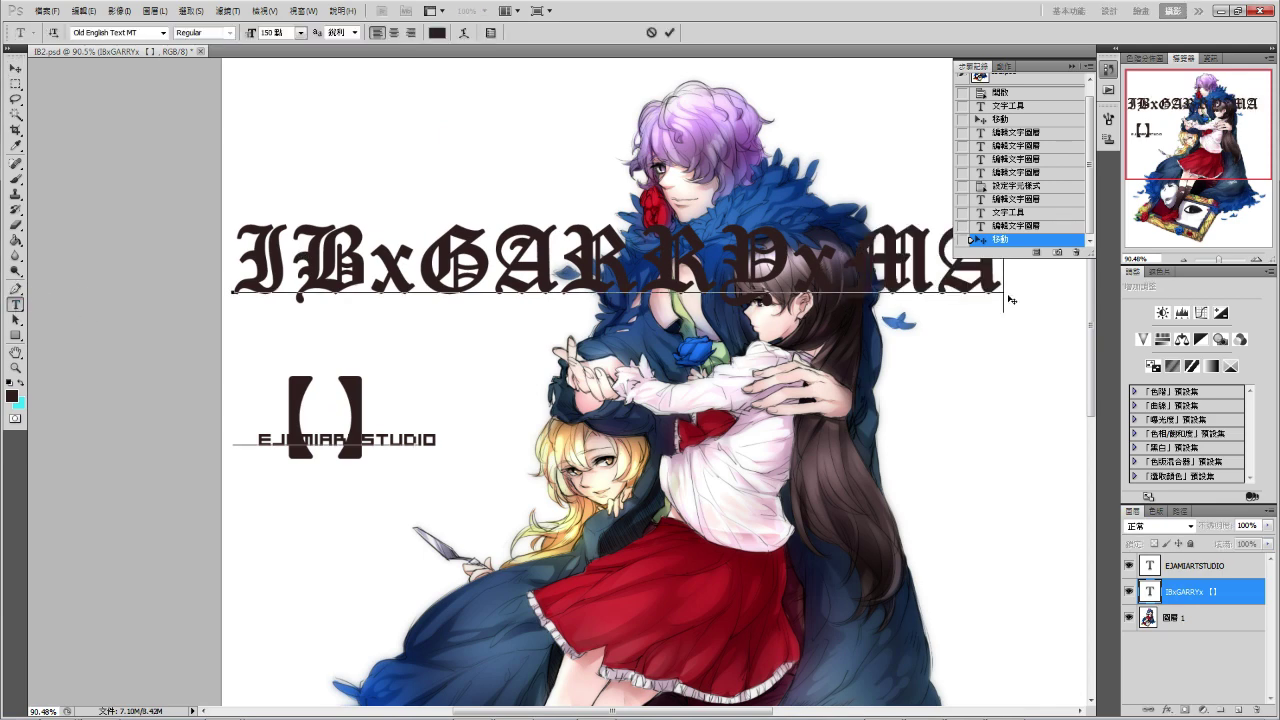
{"action": "key", "text": "BackSpace"}
{"action": "type", "text": "R"}
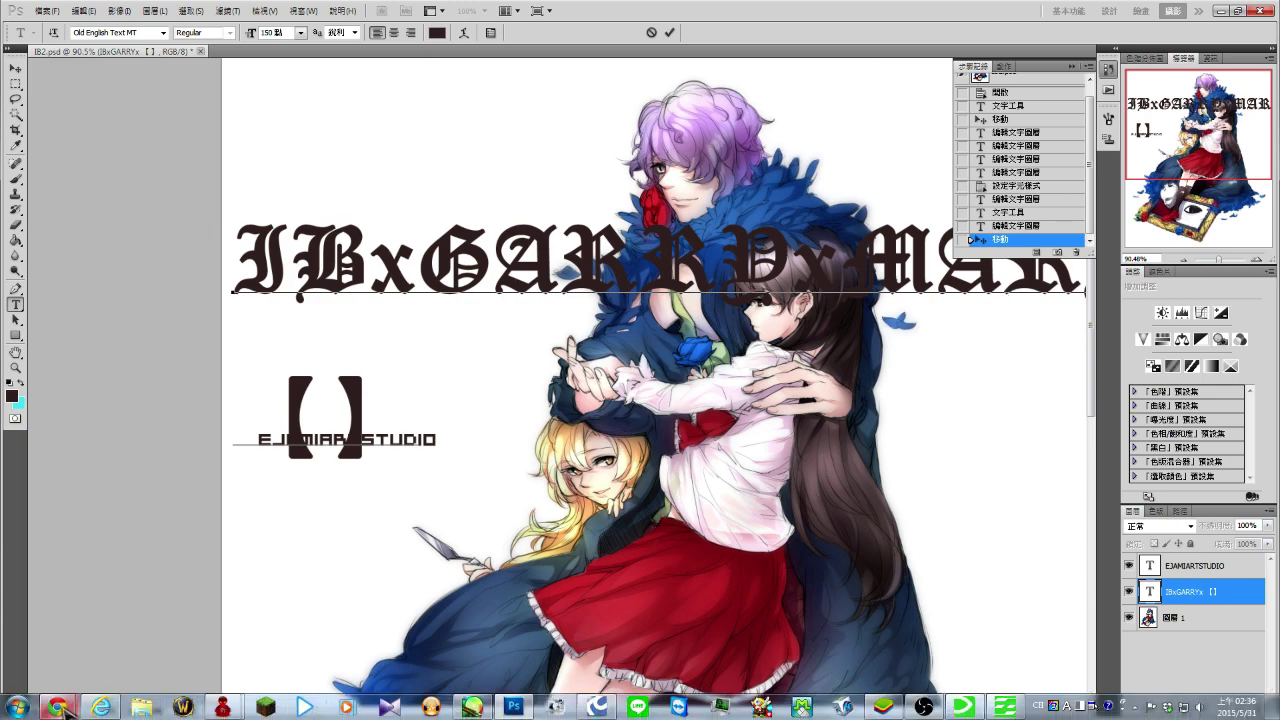
- Switch to Chrome to check the Google image results and search suggestions for IB, and return to Photoshop
{"action": "mouse_move", "coordinate": [78, 704]}
{"action": "left_click", "coordinate": [140, 670]}
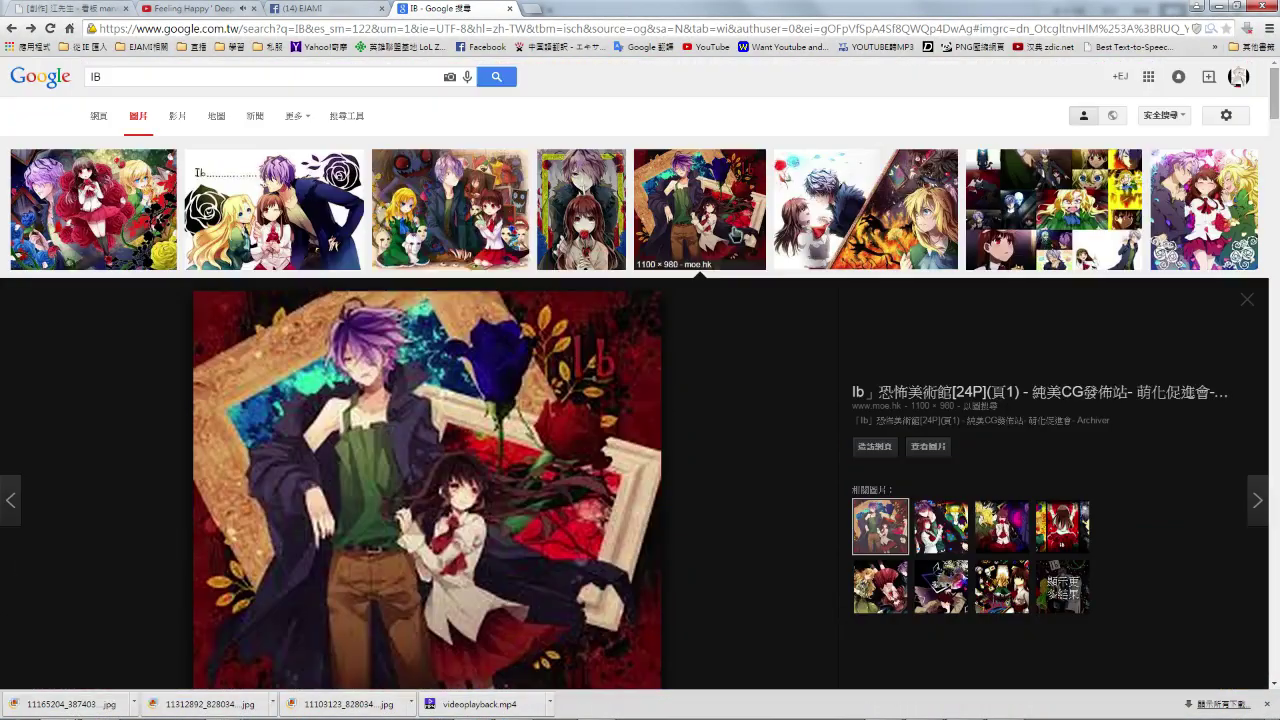
{"action": "scroll", "coordinate": [700, 220], "scroll_direction": "up", "scroll_amount": 1}
{"action": "left_click", "coordinate": [137, 77]}
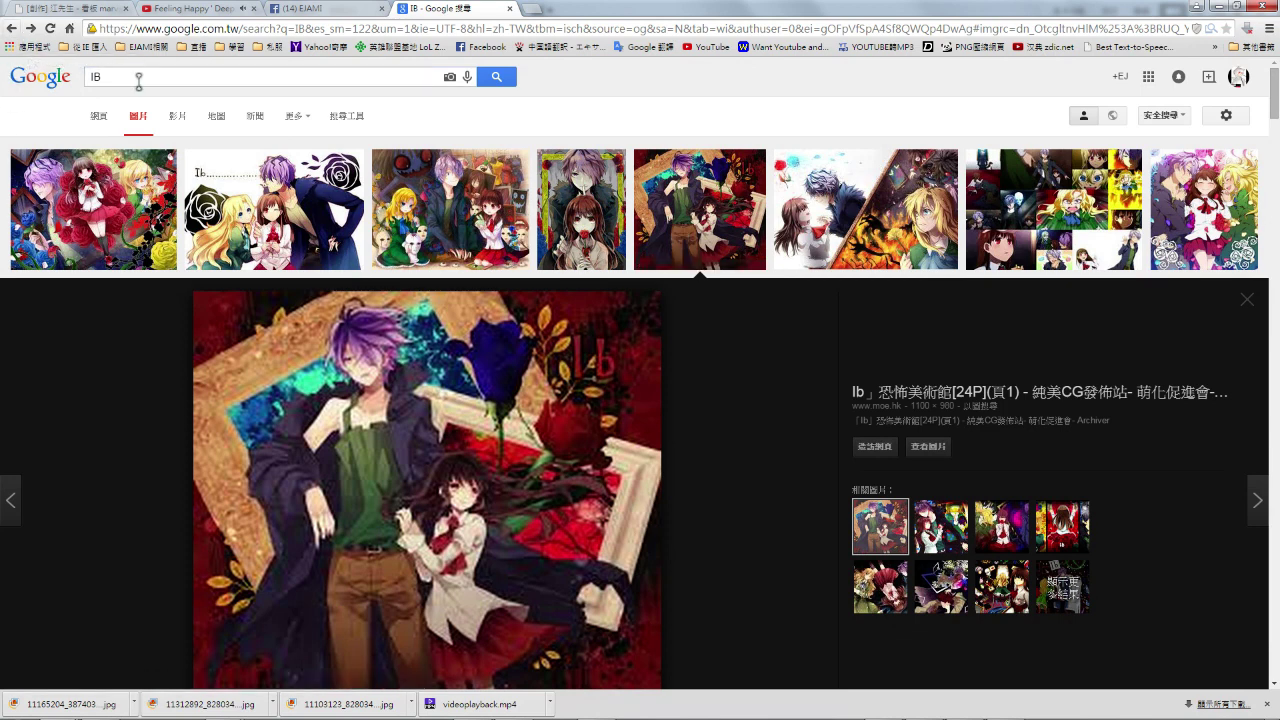
{"action": "left_click", "coordinate": [214, 77]}
{"action": "key", "text": "BackSpace"}
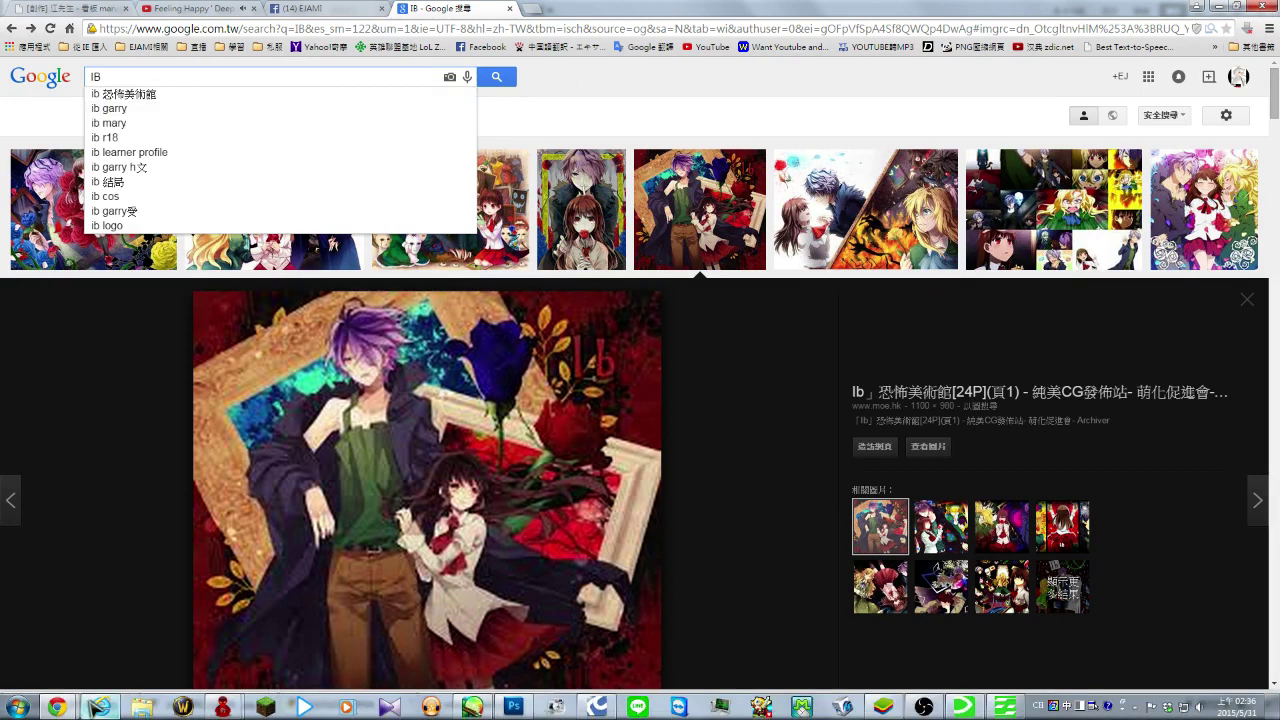
{"action": "left_click", "coordinate": [514, 707]}
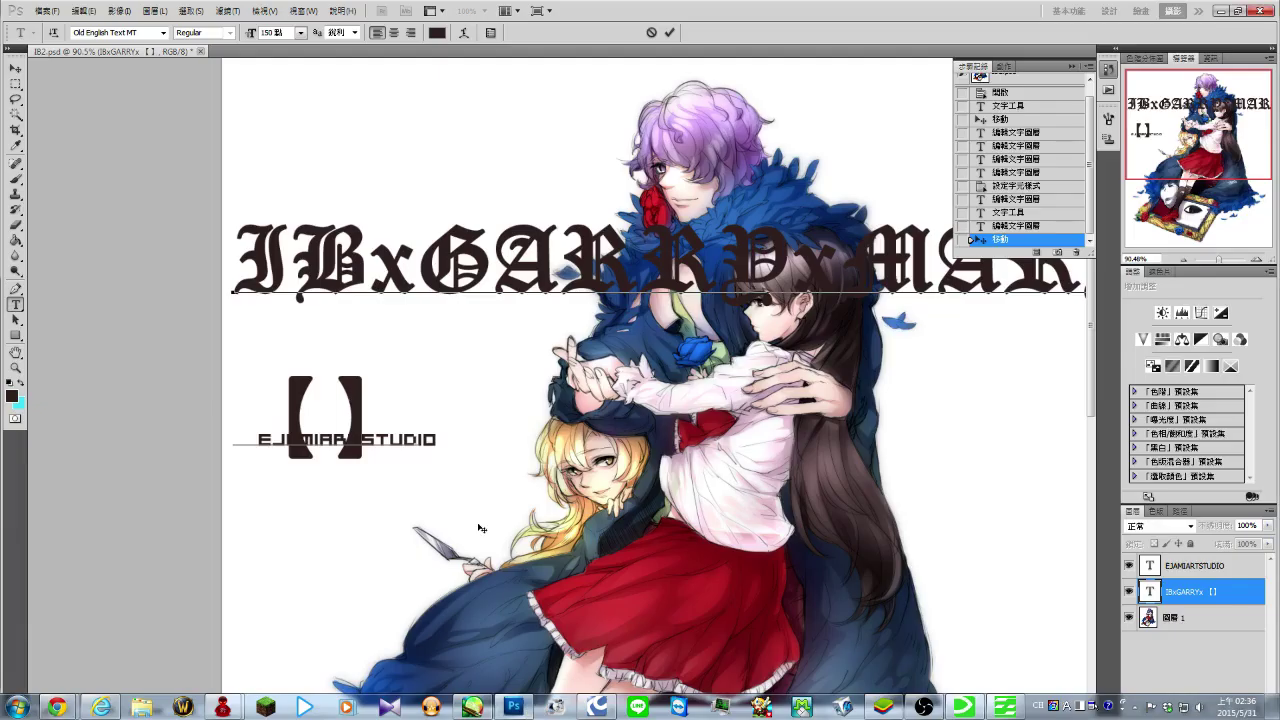
- Commit the title, select both text layers and rasterize them
{"action": "left_click", "coordinate": [1192, 566]}
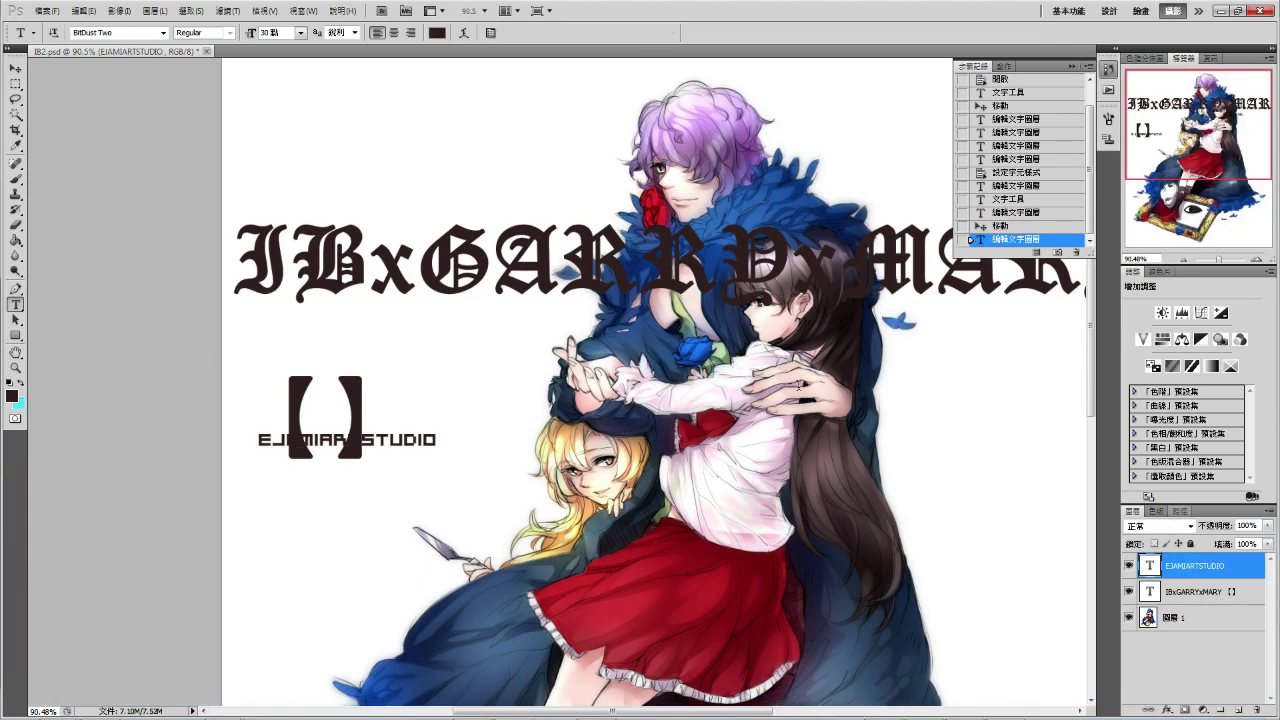
{"action": "right_click", "coordinate": [1216, 562]}
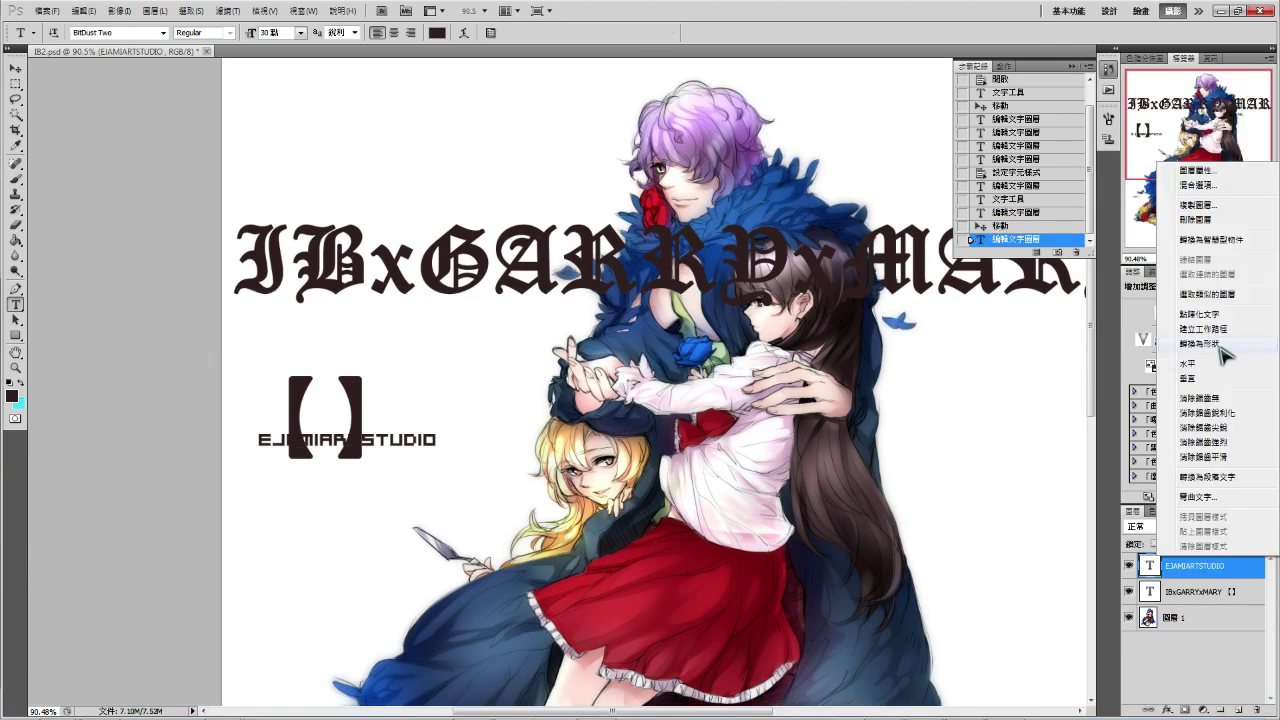
{"action": "left_click", "coordinate": [1205, 294]}
{"action": "right_click", "coordinate": [1200, 566]}
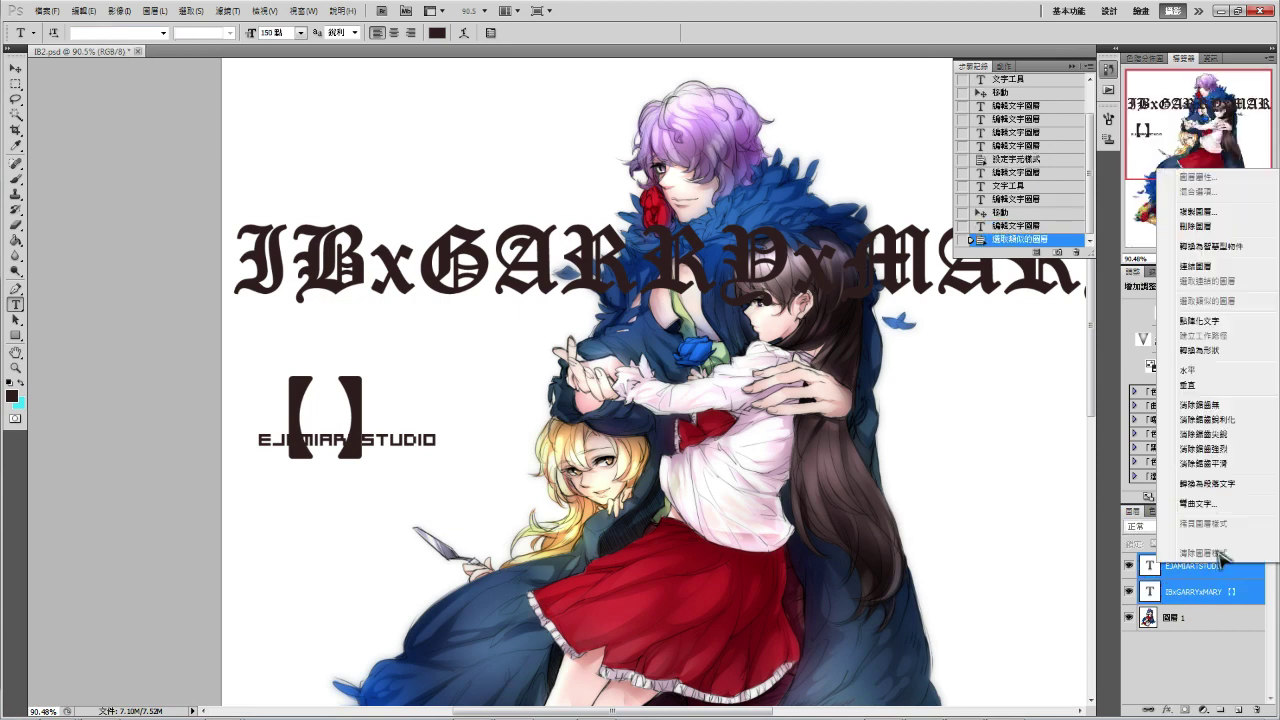
{"action": "left_click", "coordinate": [1205, 320]}
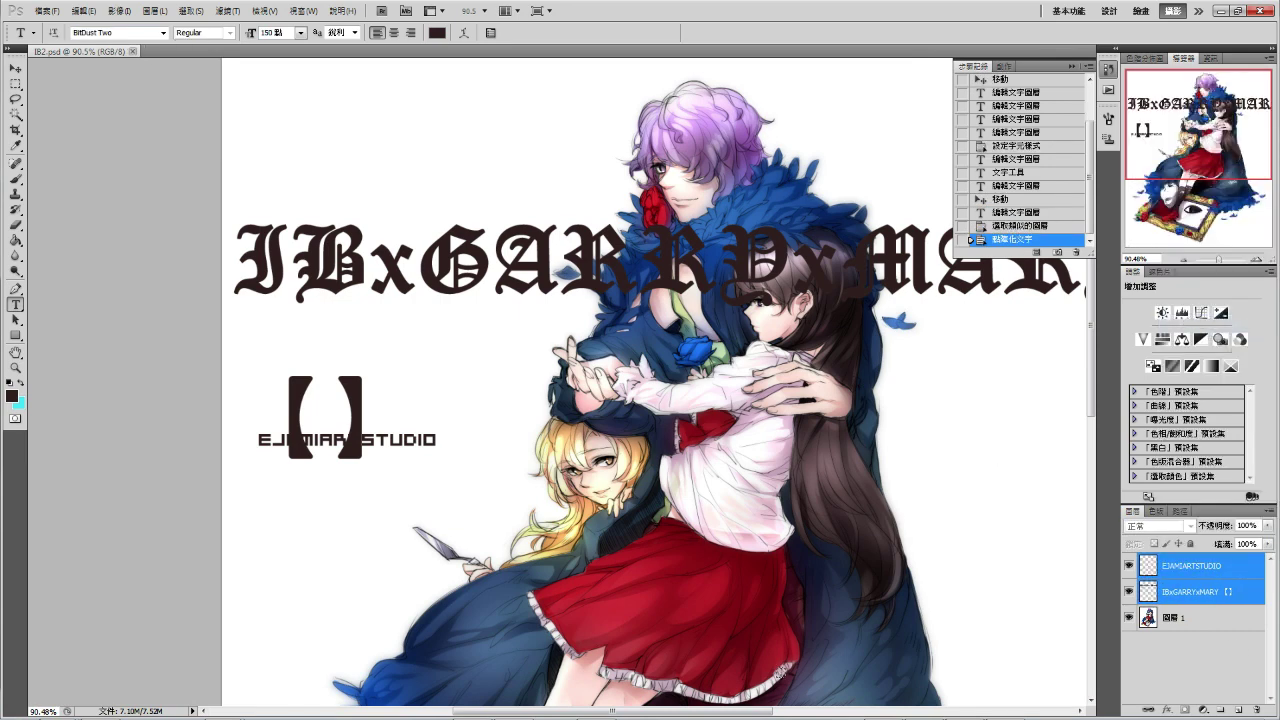
- Switch to PaintTool SAI and reload IB2.psd there with the rasterized text layers
{"action": "left_click", "coordinate": [513, 706]}
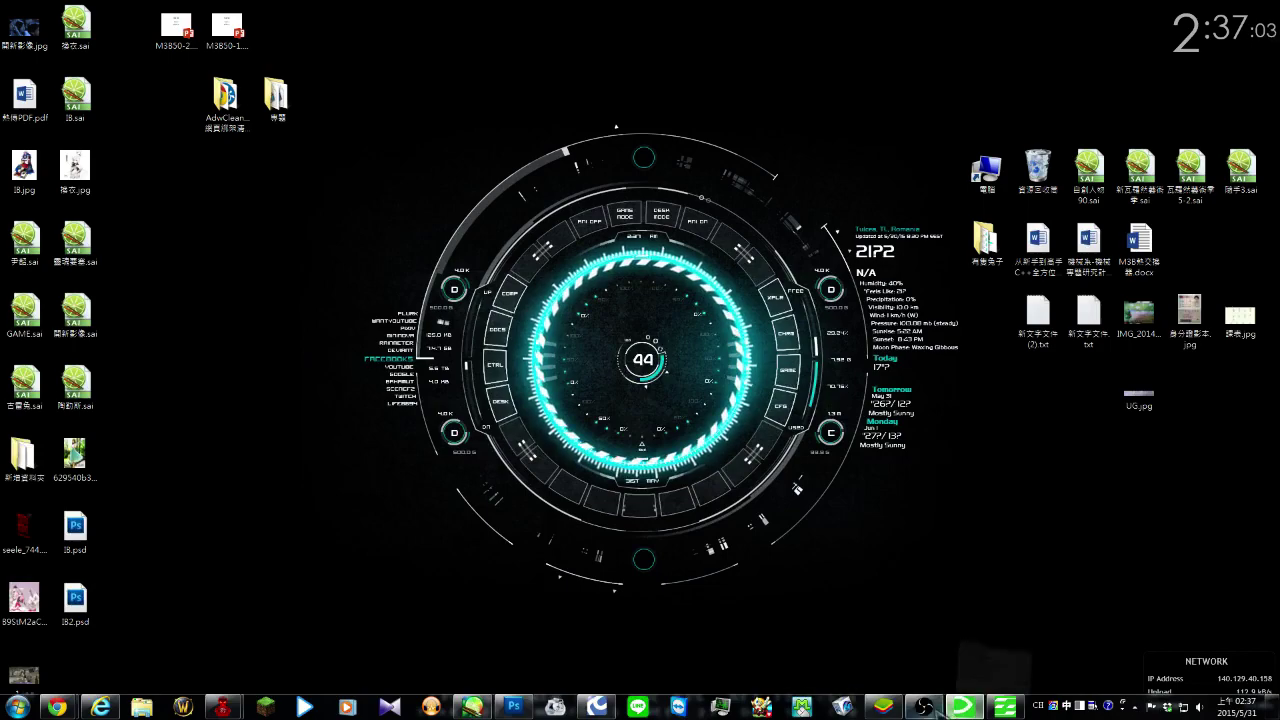
{"action": "left_click", "coordinate": [923, 706]}
{"action": "left_click", "coordinate": [458, 510]}
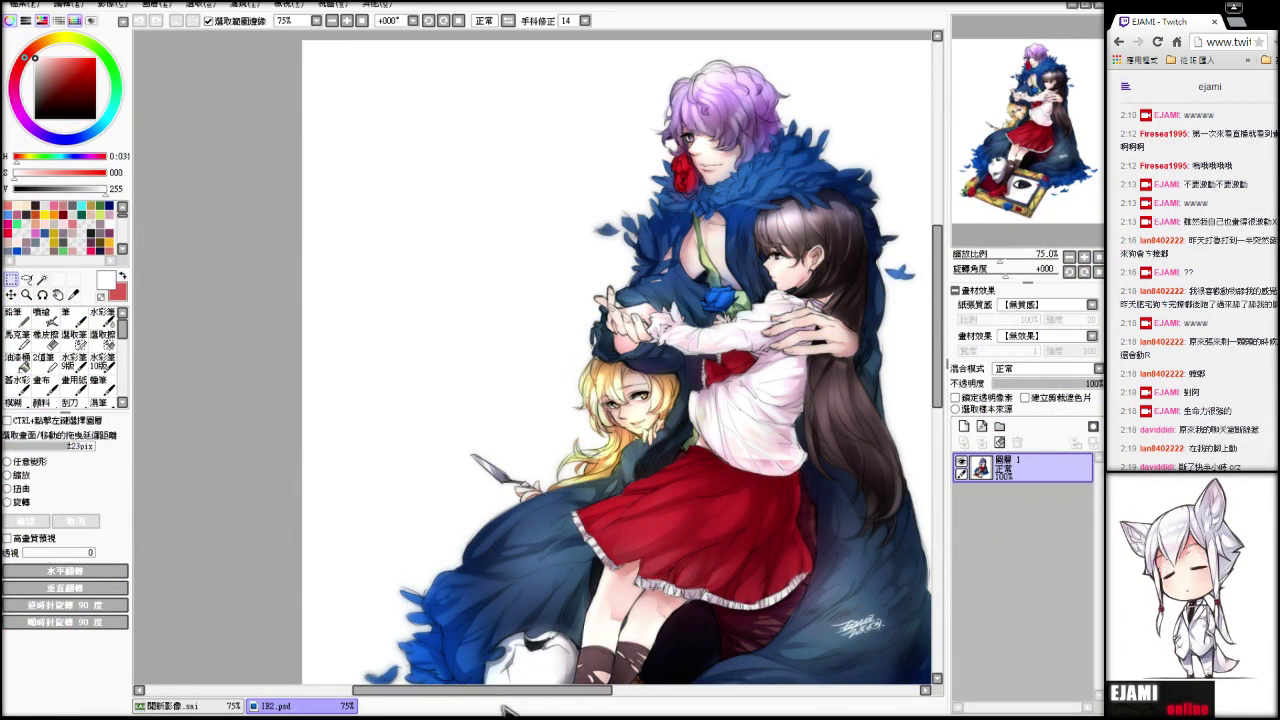
{"action": "left_click", "coordinate": [1098, 5]}
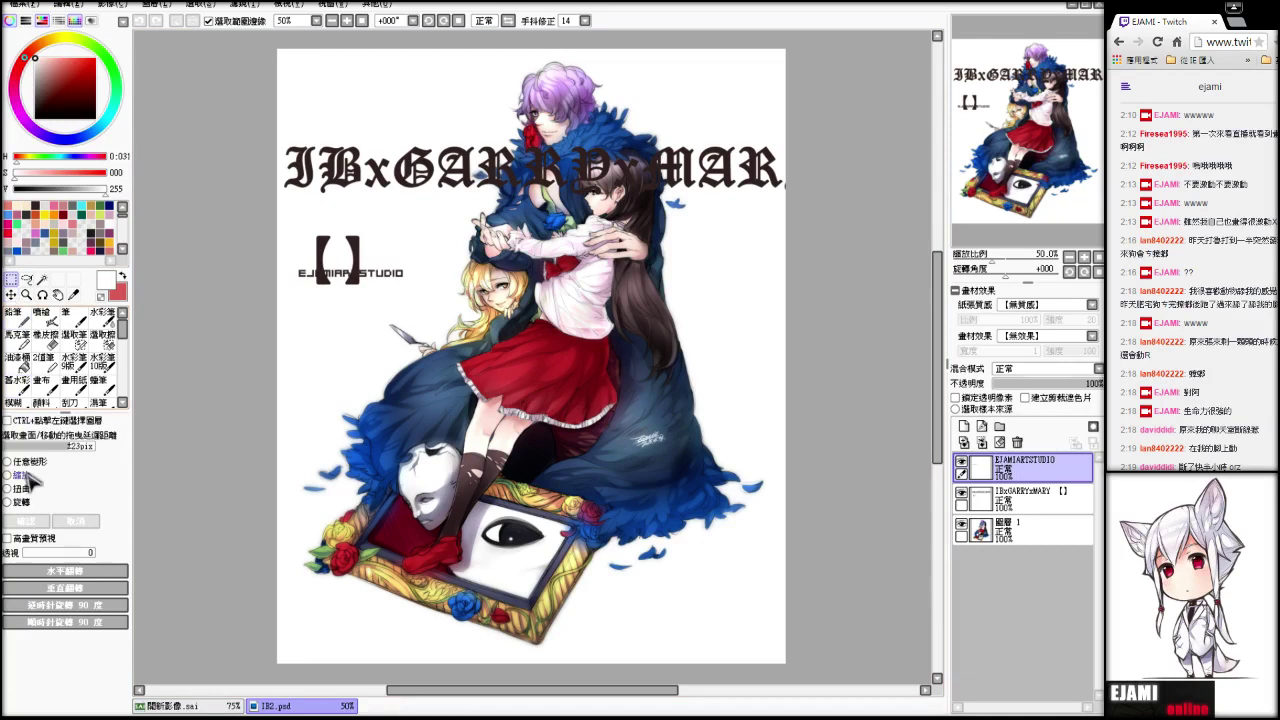
{"action": "left_click", "coordinate": [16, 475]}
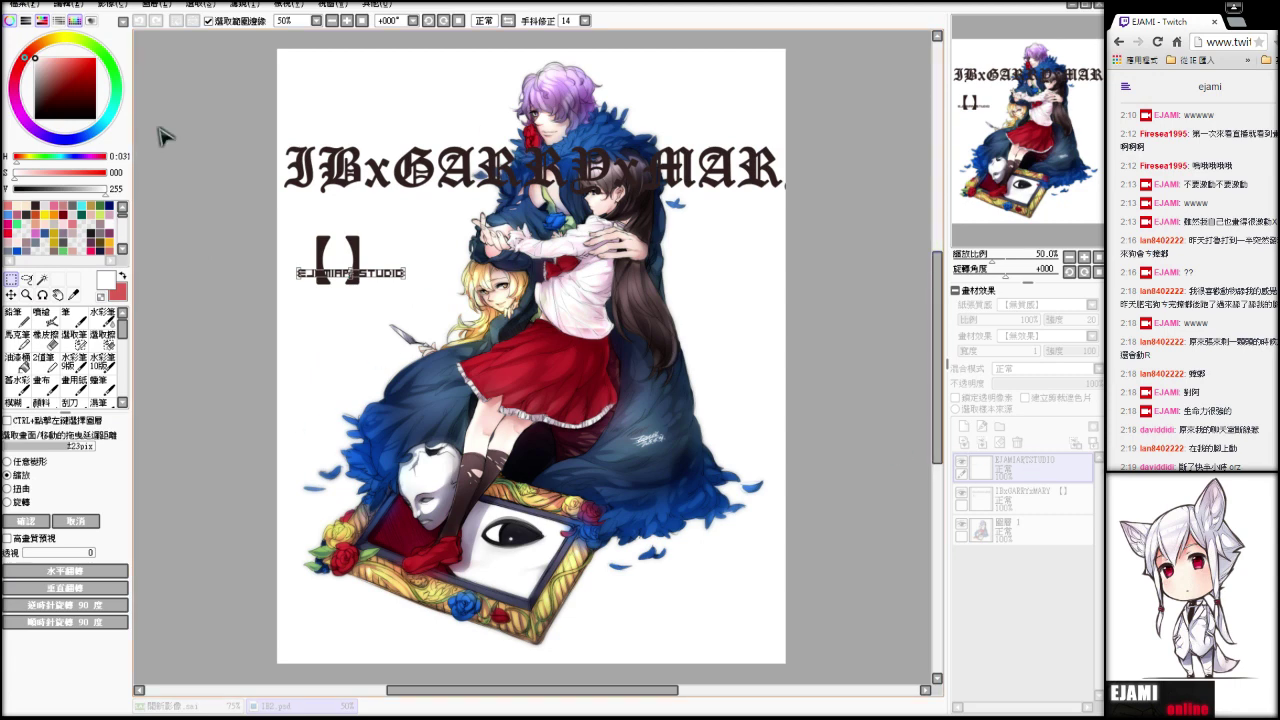
{"action": "left_click_drag", "start_coordinate": [1007, 125], "coordinate": [1005, 124]}
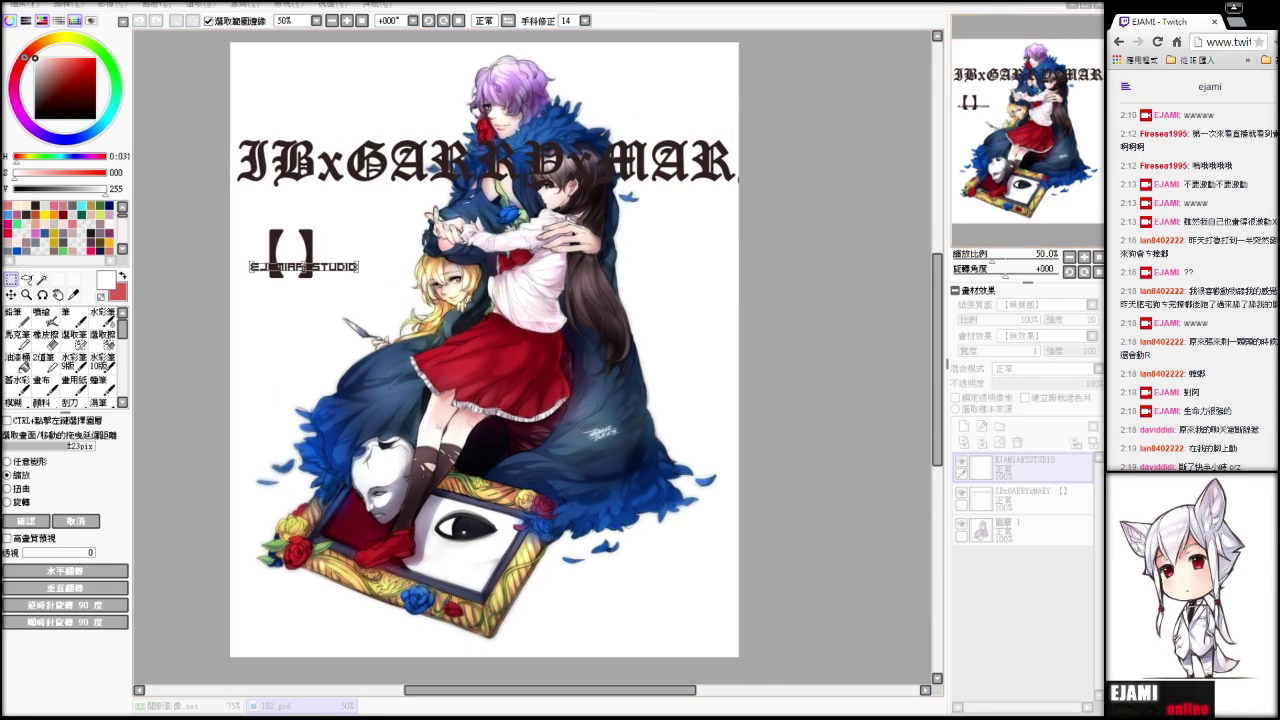
{"action": "left_click", "coordinate": [87, 521]}
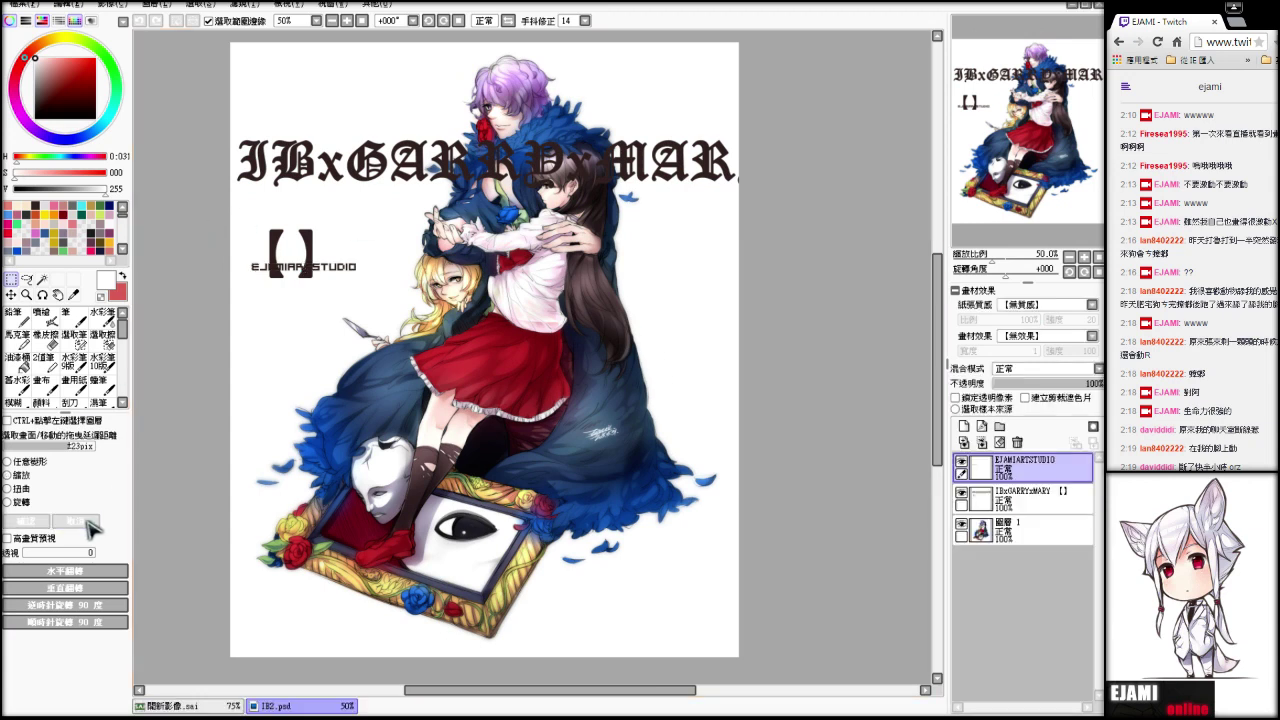
{"action": "left_click", "coordinate": [962, 462]}
{"action": "left_click", "coordinate": [962, 462]}
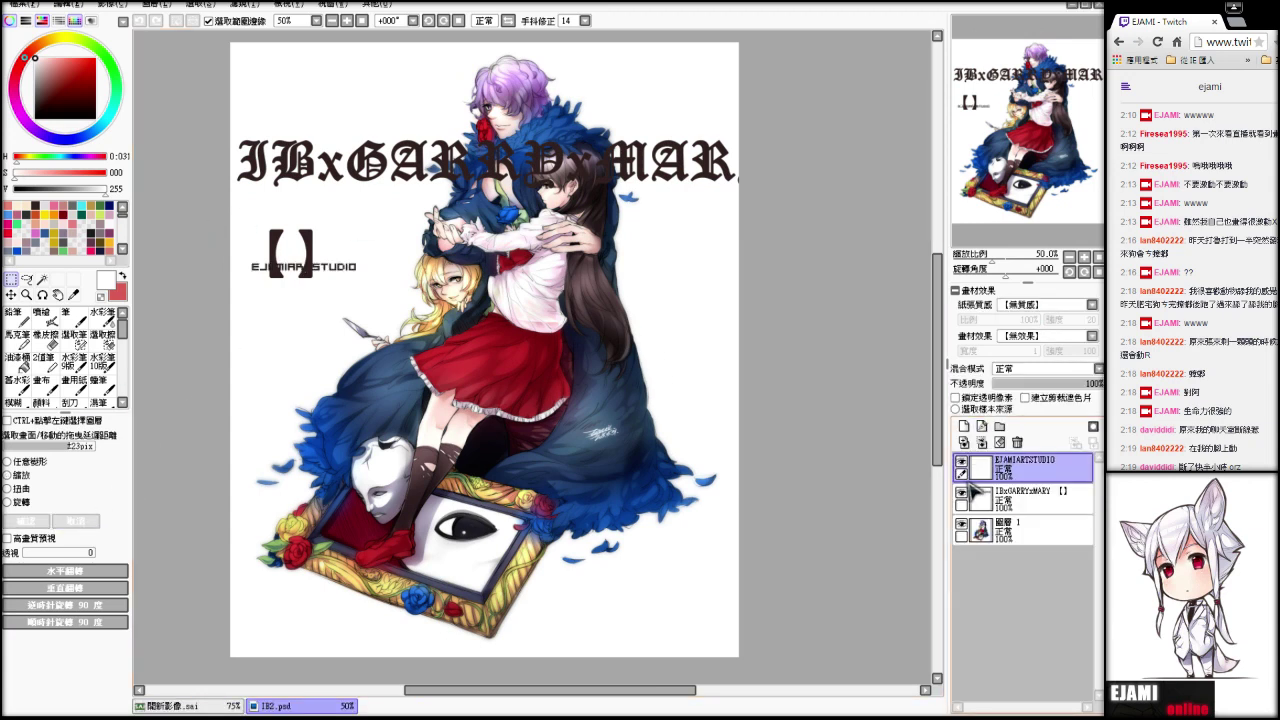
- Scale the IBxGARRYxMARY layer down to a little over half its size and place it near the canvas's upper left
{"action": "left_click", "coordinate": [968, 493]}
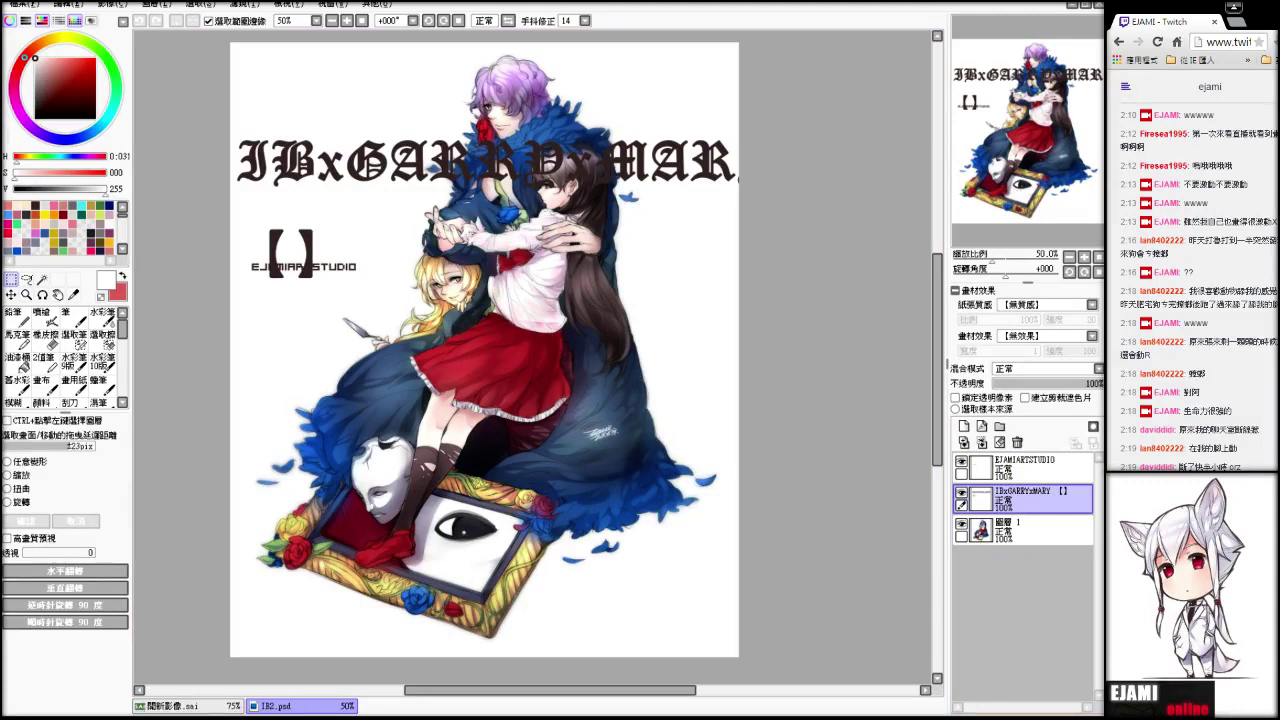
{"action": "left_click", "coordinate": [22, 476]}
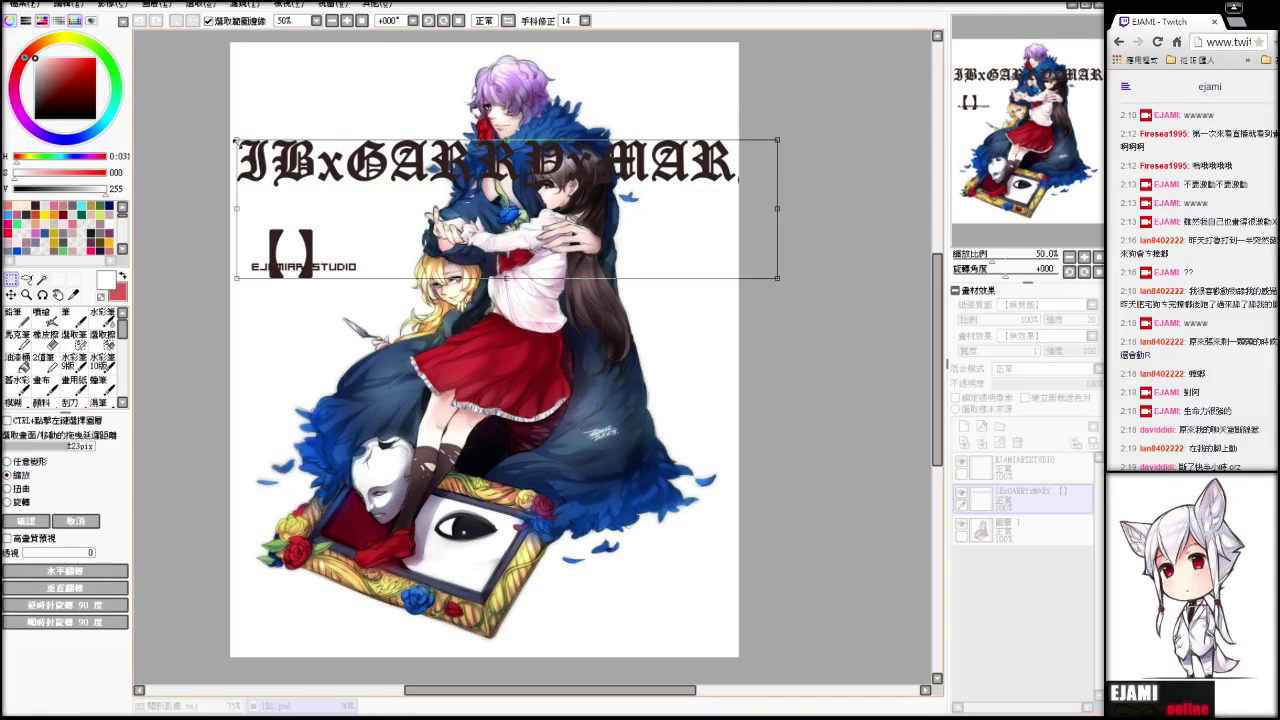
{"action": "left_click_drag", "start_coordinate": [237, 141], "coordinate": [327, 137]}
{"action": "left_click_drag", "start_coordinate": [459, 162], "coordinate": [553, 186]}
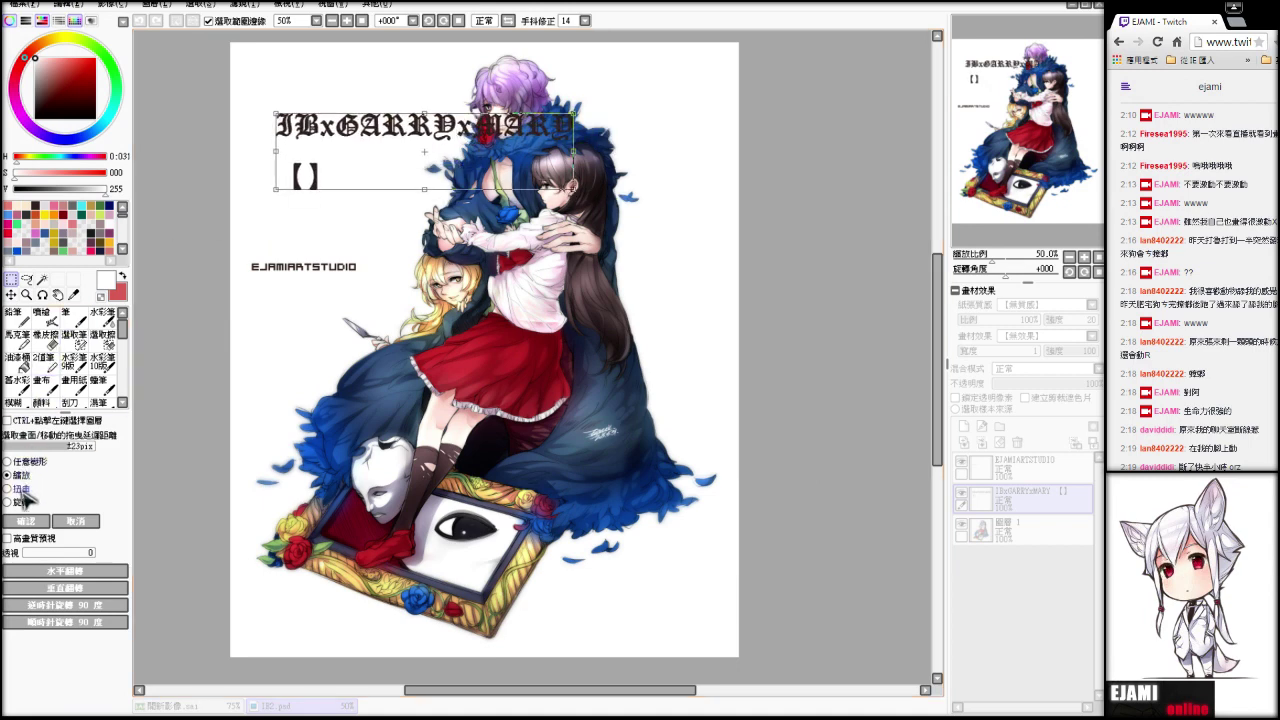
{"action": "left_click", "coordinate": [30, 524]}
- Split the title by selecting and moving its parts, placing GARRYx on a line directly above IBx beside the purple-haired figure
{"action": "scroll", "coordinate": [405, 170], "scroll_direction": "up", "scroll_amount": 3}
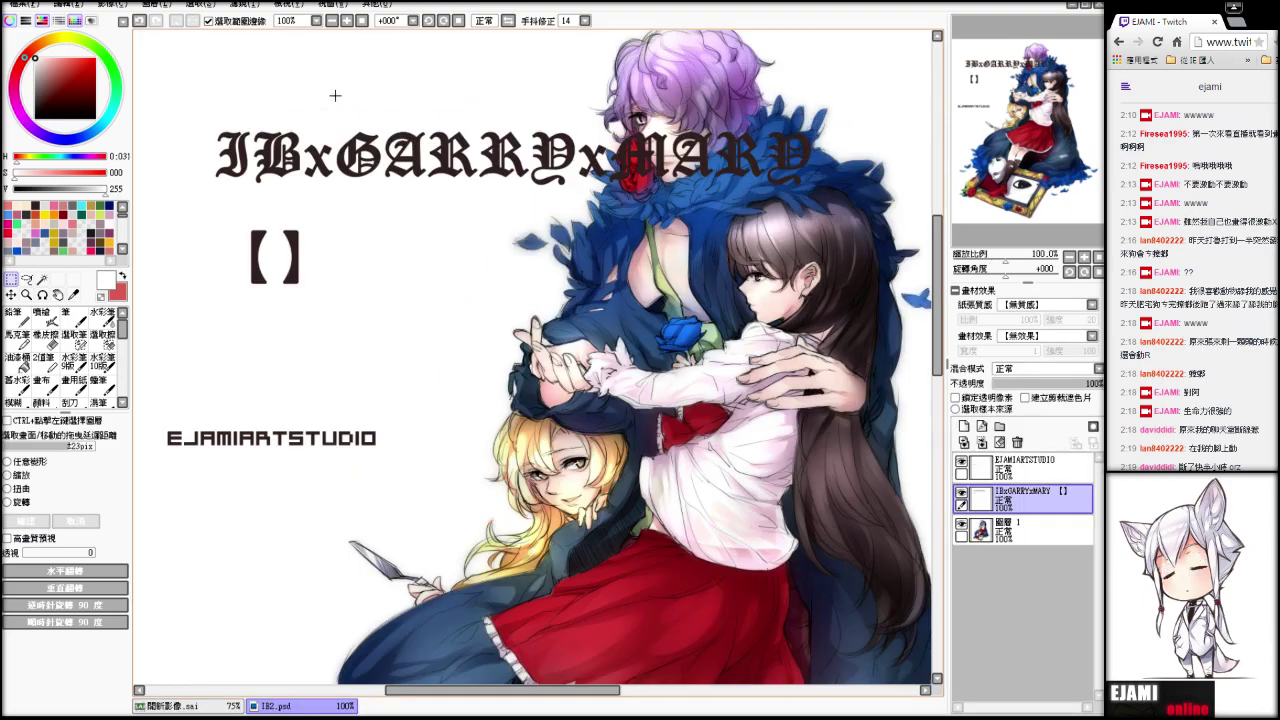
{"action": "scroll", "coordinate": [383, 128], "scroll_direction": "down", "scroll_amount": 1}
{"action": "scroll", "coordinate": [425, 145], "scroll_direction": "down", "scroll_amount": 2}
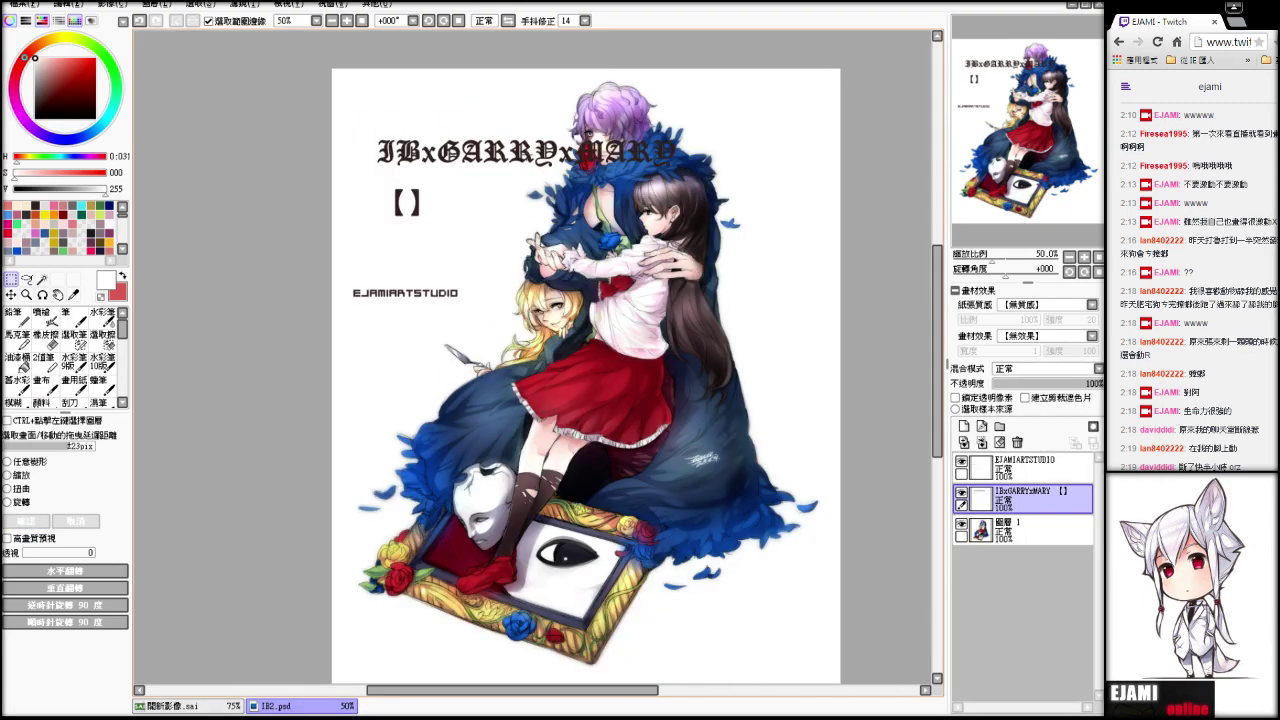
{"action": "scroll", "coordinate": [503, 164], "scroll_direction": "up", "scroll_amount": 1}
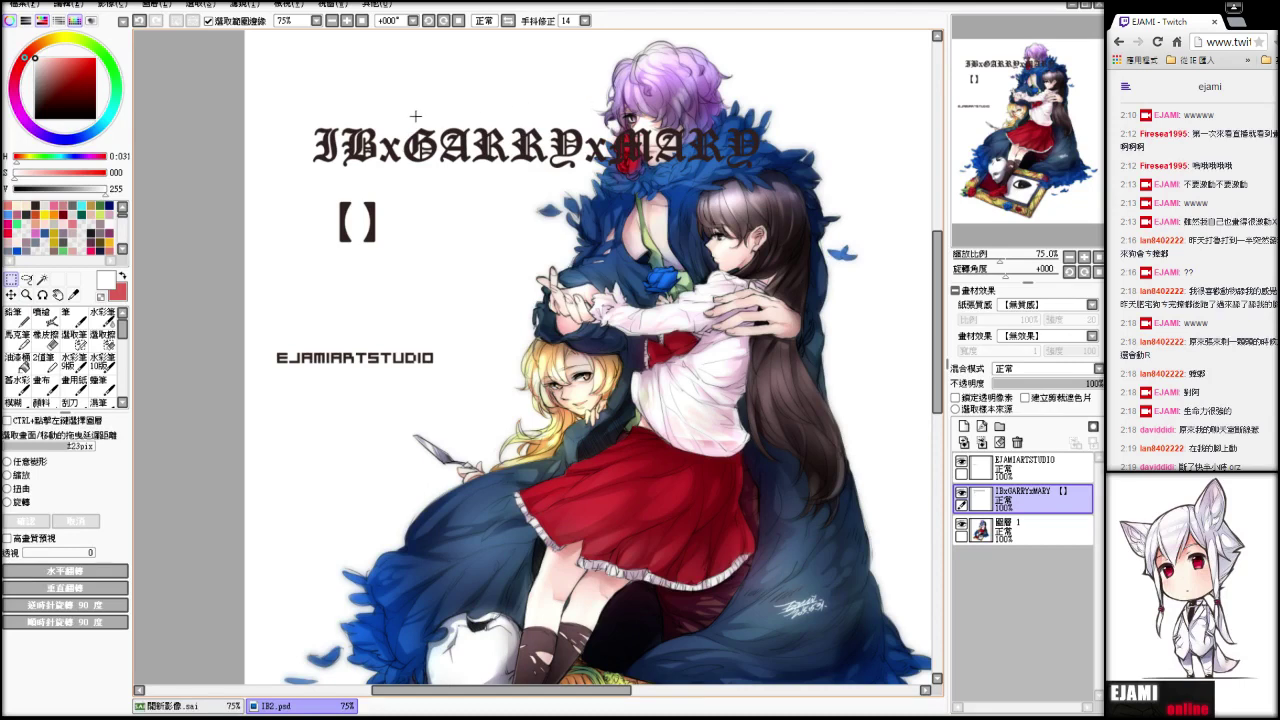
{"action": "left_click_drag", "start_coordinate": [400, 105], "coordinate": [548, 212]}
{"action": "key", "text": "ctrl+d"}
{"action": "left_click_drag", "start_coordinate": [405, 107], "coordinate": [590, 220]}
{"action": "key", "text": "ctrl+d"}
{"action": "left_click_drag", "start_coordinate": [404, 92], "coordinate": [607, 211]}
{"action": "left_click_drag", "start_coordinate": [506, 112], "coordinate": [412, 154]}
{"action": "scroll", "coordinate": [334, 198], "scroll_direction": "up", "scroll_amount": 5}
{"action": "key", "text": "ctrl+d"}
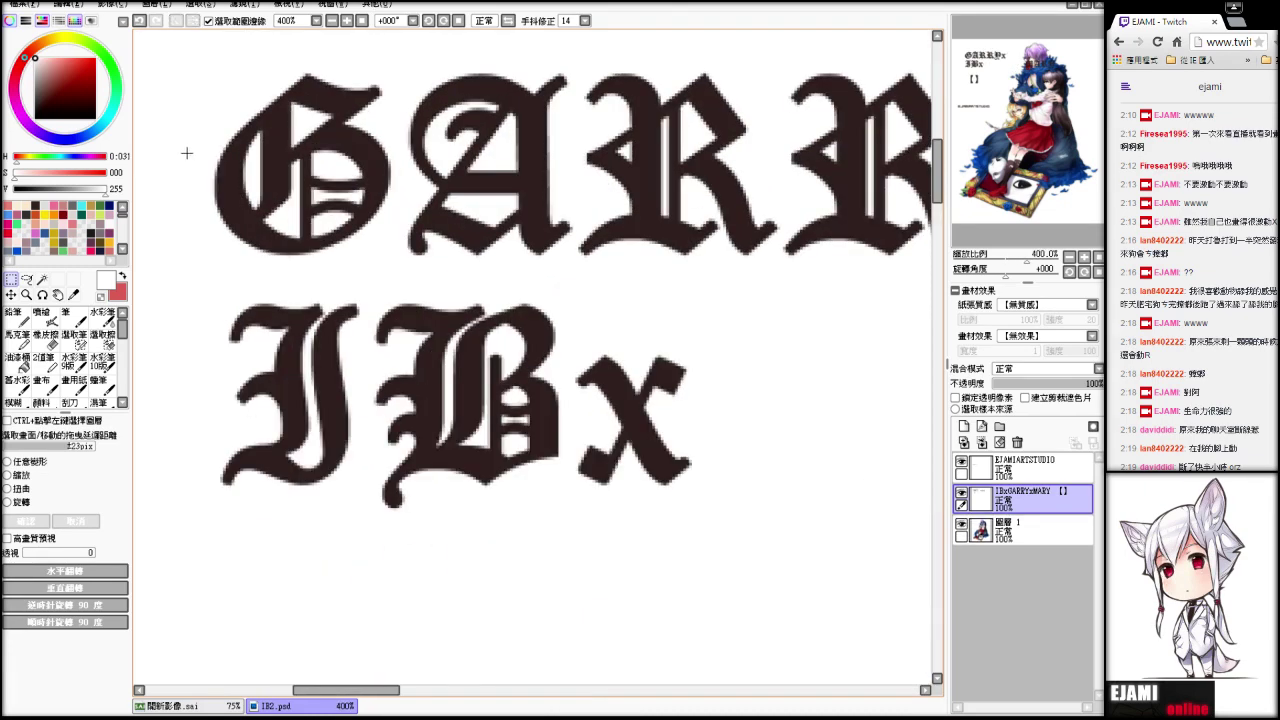
- Align the left edges of the stacked GARRYx and IBx title lines by selecting and nudging the GARRYx line, and clear the selection
{"action": "left_click_drag", "start_coordinate": [183, 130], "coordinate": [215, 495]}
{"action": "scroll", "coordinate": [215, 495], "scroll_direction": "down", "scroll_amount": 4}
{"action": "left_click_drag", "start_coordinate": [204, 145], "coordinate": [546, 226]}
{"action": "scroll", "coordinate": [210, 200], "scroll_direction": "up", "scroll_amount": 3}
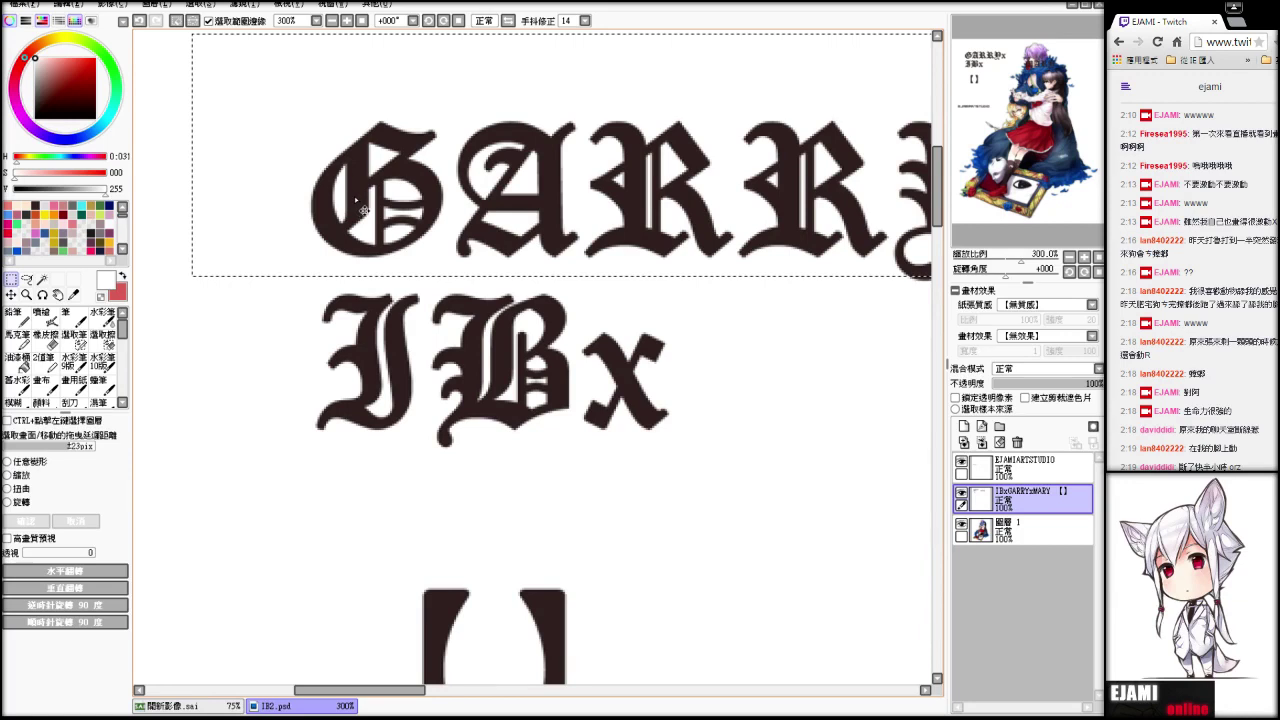
{"action": "left_click_drag", "start_coordinate": [349, 199], "coordinate": [353, 200]}
{"action": "left_click_drag", "start_coordinate": [238, 176], "coordinate": [318, 452]}
{"action": "key", "text": "ctrl+d"}
{"action": "scroll", "coordinate": [446, 280], "scroll_direction": "down", "scroll_amount": 4}
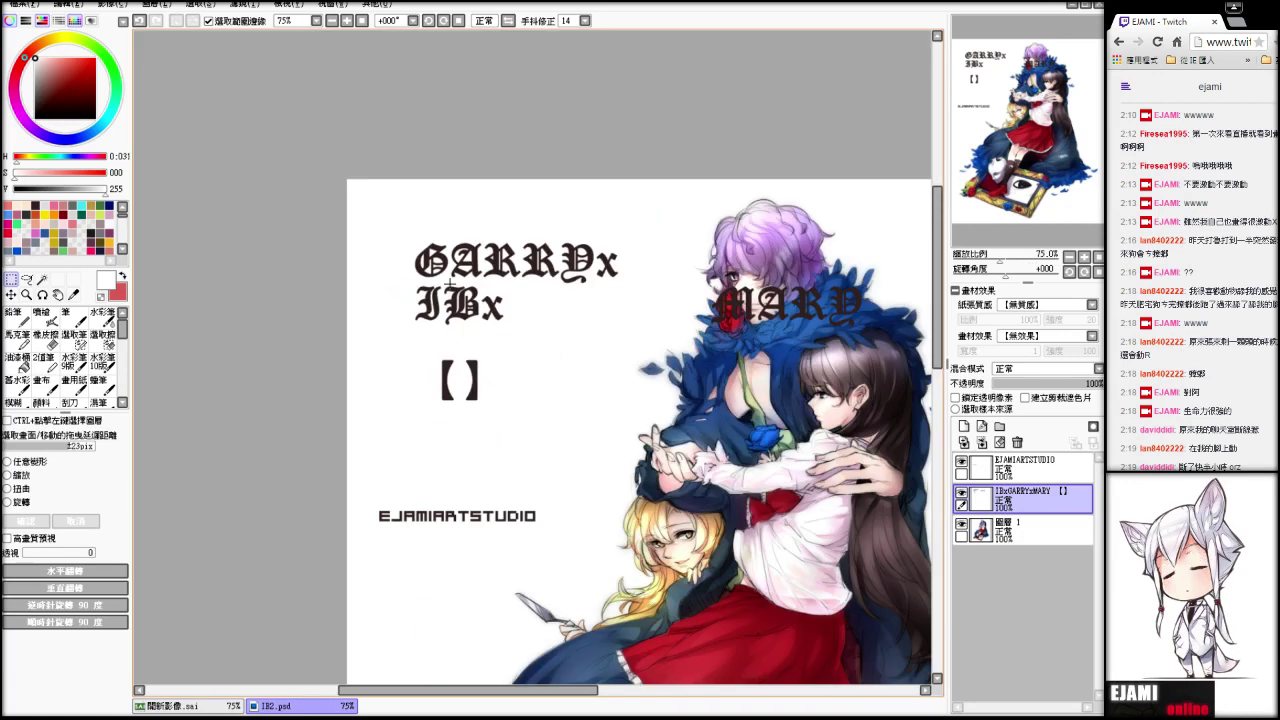
- Select MARY and move it off the figures to directly after IBx on the second title line, and clear the selection
{"action": "scroll", "coordinate": [500, 276], "scroll_direction": "up", "scroll_amount": 1}
{"action": "left_click_drag", "start_coordinate": [725, 211], "coordinate": [1080, 390]}
{"action": "left_click_drag", "start_coordinate": [787, 306], "coordinate": [608, 317]}
{"action": "scroll", "coordinate": [436, 314], "scroll_direction": "up", "scroll_amount": 4}
{"action": "scroll", "coordinate": [320, 325], "scroll_direction": "down", "scroll_amount": 2}
{"action": "scroll", "coordinate": [259, 284], "scroll_direction": "up", "scroll_amount": 1}
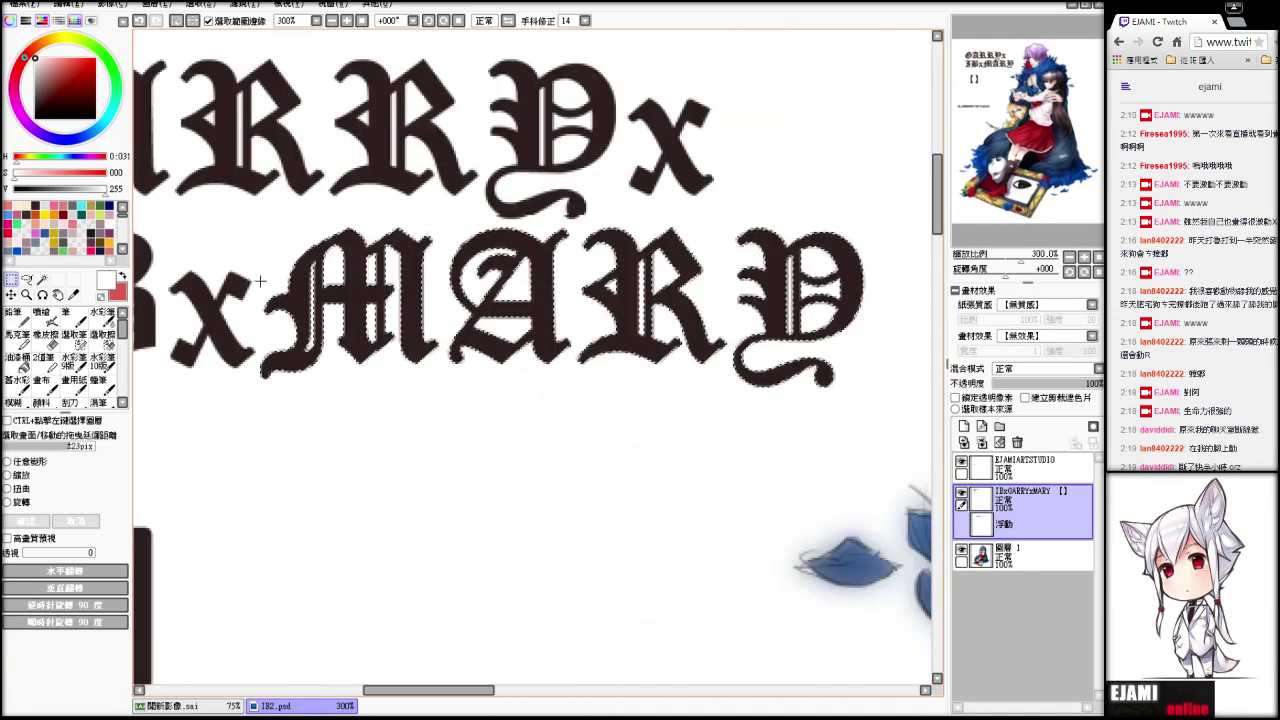
{"action": "scroll", "coordinate": [257, 285], "scroll_direction": "down", "scroll_amount": 2}
{"action": "key", "text": "ctrl+d"}
{"action": "left_click_drag", "start_coordinate": [546, 126], "coordinate": [575, 136]}
{"action": "mouse_move", "coordinate": [692, 199]}
{"action": "left_mouse_down"}
{"action": "mouse_move", "coordinate": [678, 199]}
{"action": "mouse_move", "coordinate": [927, 87]}
{"action": "left_mouse_up"}
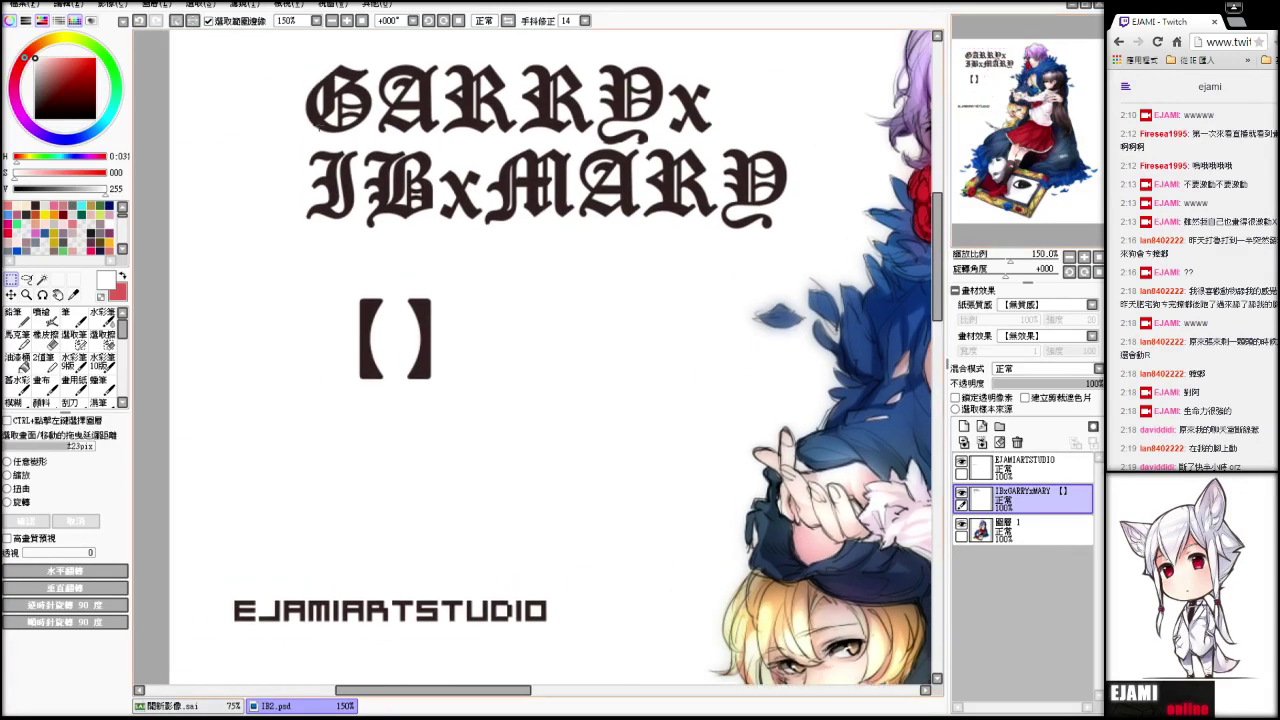
- Undo the placement of MARY beside IBx
{"action": "left_click_drag", "start_coordinate": [255, 137], "coordinate": [826, 229]}
{"action": "left_click", "coordinate": [784, 261]}
{"action": "scroll", "coordinate": [692, 143], "scroll_direction": "down", "scroll_amount": 1}
{"action": "left_click_drag", "start_coordinate": [991, 76], "coordinate": [996, 113]}
{"action": "key", "text": "ctrl+z"}
{"action": "key", "text": "ctrl+z"}
{"action": "key", "text": "ctrl+z"}
{"action": "key", "text": "ctrl+z"}
{"action": "key", "text": "ctrl+z"}
{"action": "scroll", "coordinate": [508, 171], "scroll_direction": "up", "scroll_amount": 3}
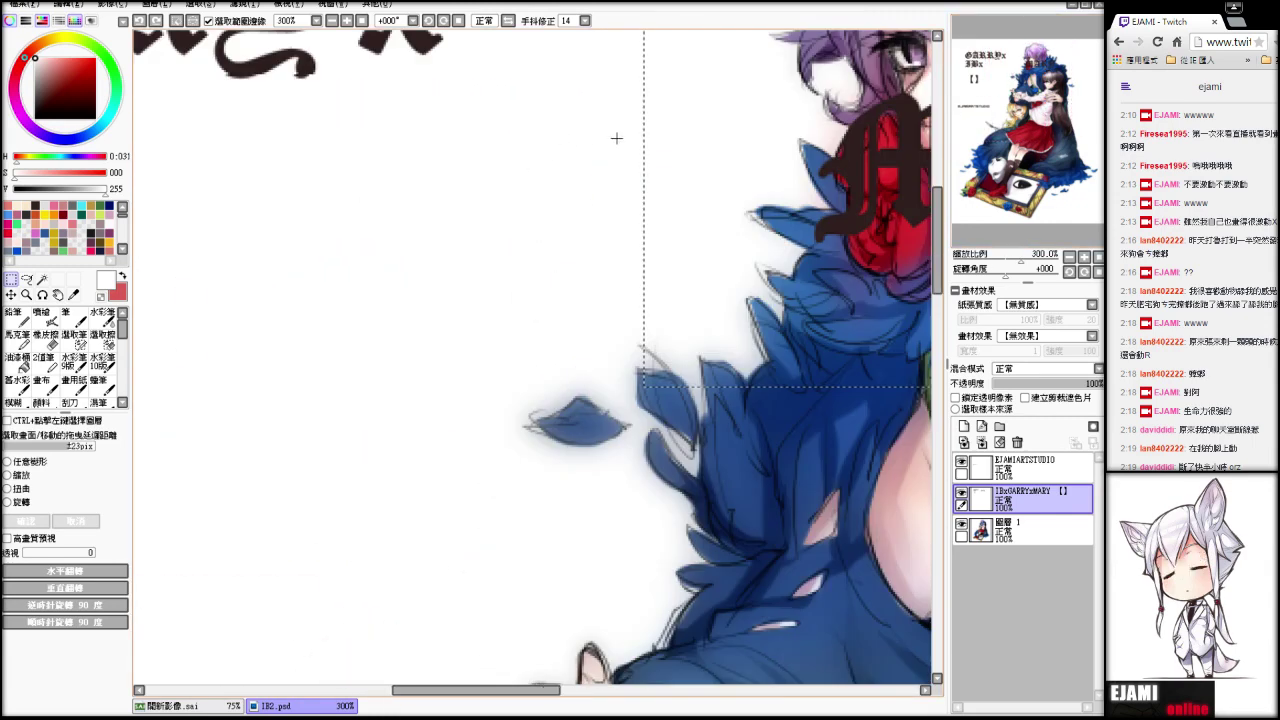
- Try again to move the selected MARY directly after IBx, and undo the move
{"action": "scroll", "coordinate": [617, 140], "scroll_direction": "down", "scroll_amount": 2}
{"action": "left_click_drag", "start_coordinate": [785, 155], "coordinate": [375, 160]}
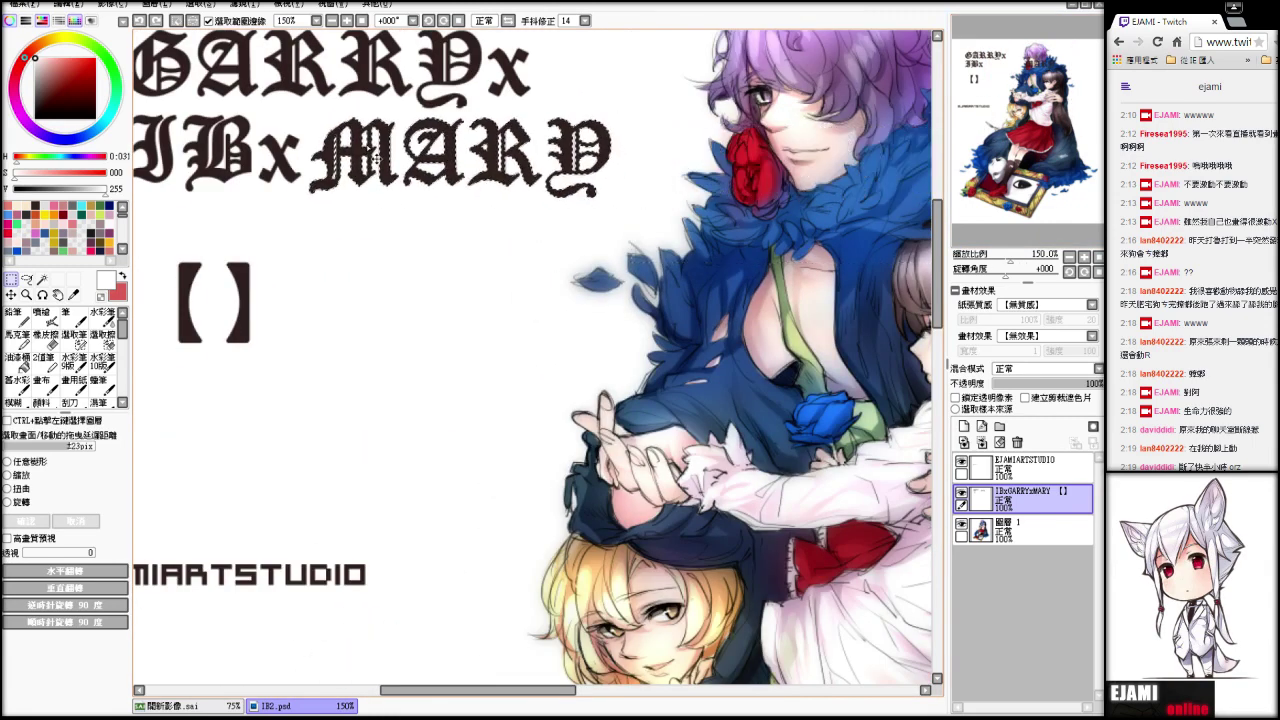
{"action": "key", "text": "ctrl+z"}
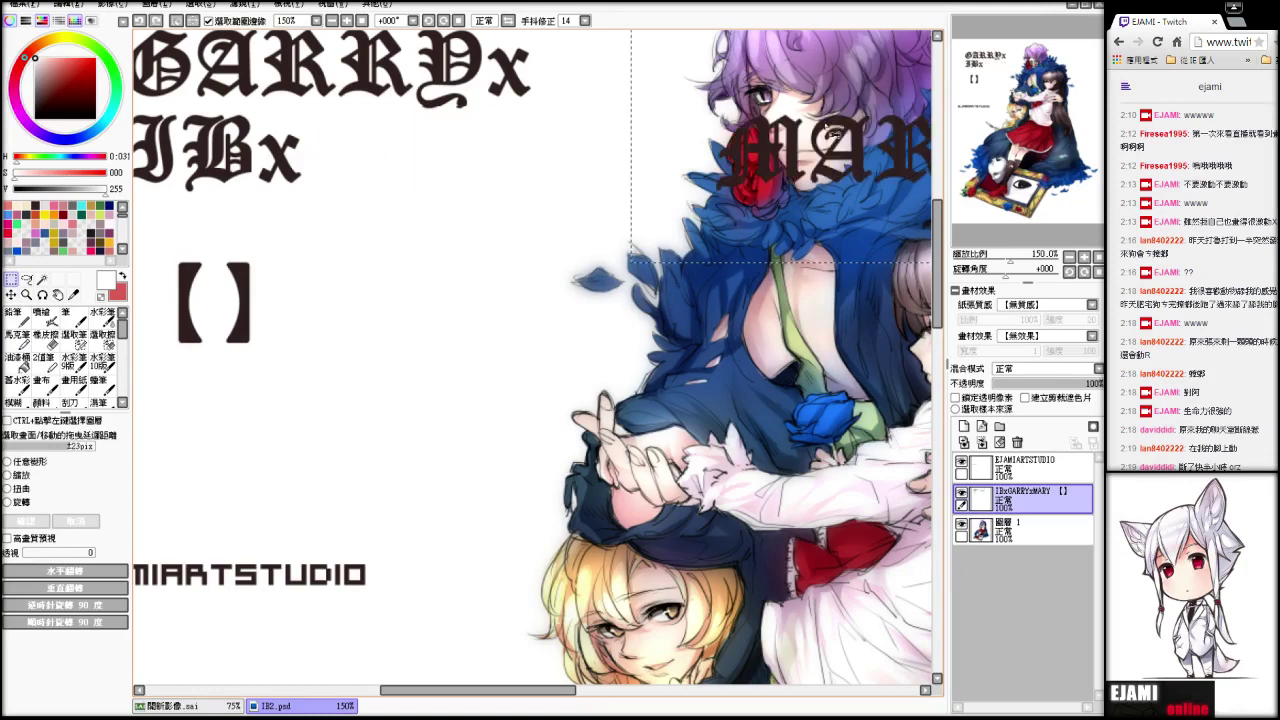
{"action": "left_click_drag", "start_coordinate": [992, 106], "coordinate": [995, 103]}
- Undo the splitting and scaling of the IBxGARRYxMARY title and leave the SAI window
{"action": "scroll", "coordinate": [610, 155], "scroll_direction": "down", "scroll_amount": 2}
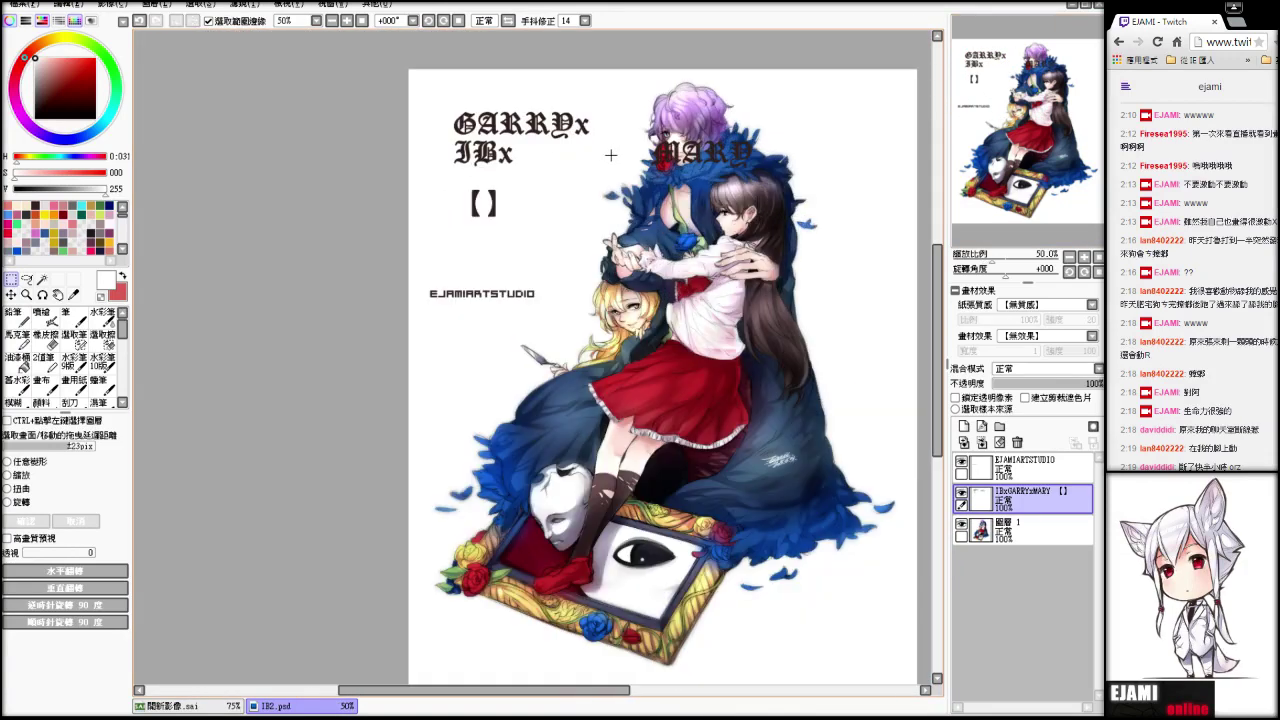
{"action": "scroll", "coordinate": [678, 134], "scroll_direction": "up", "scroll_amount": 1}
{"action": "left_click_drag", "start_coordinate": [586, 104], "coordinate": [838, 200]}
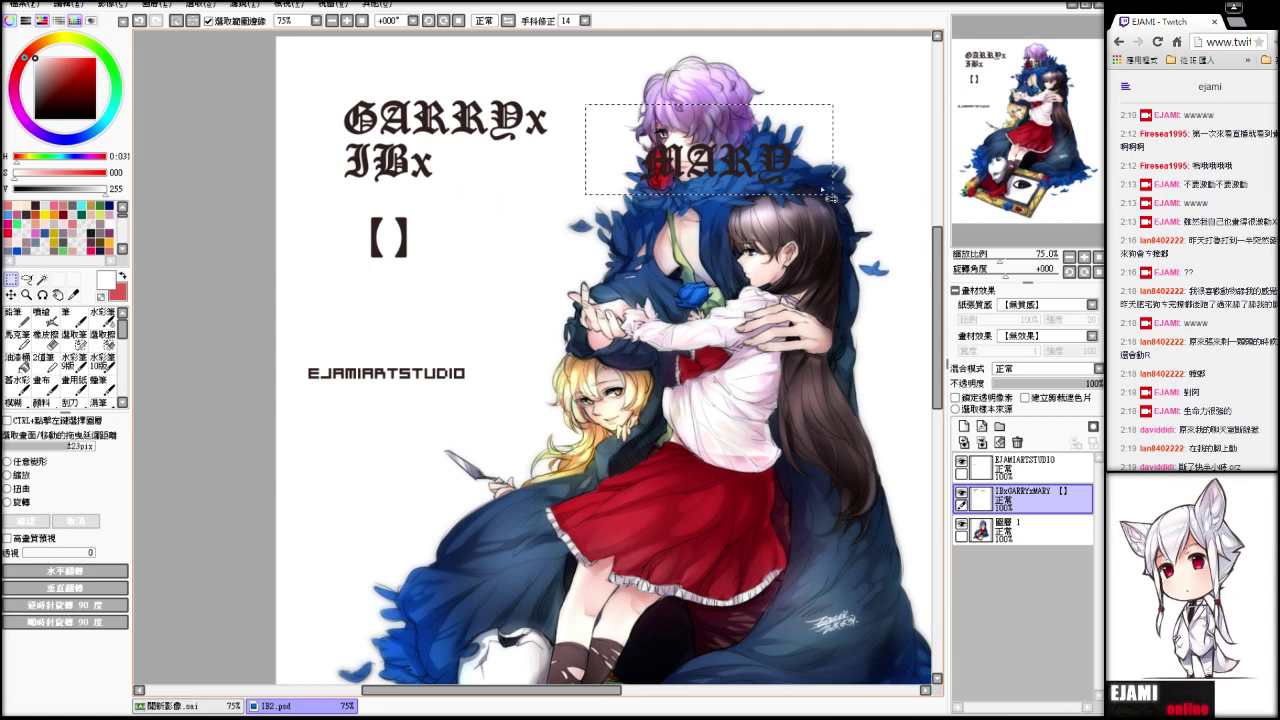
{"action": "key", "text": "ctrl+z"}
{"action": "key", "text": "ctrl+z"}
{"action": "key", "text": "ctrl+z"}
{"action": "key", "text": "ctrl+z"}
{"action": "key", "text": "ctrl+z"}
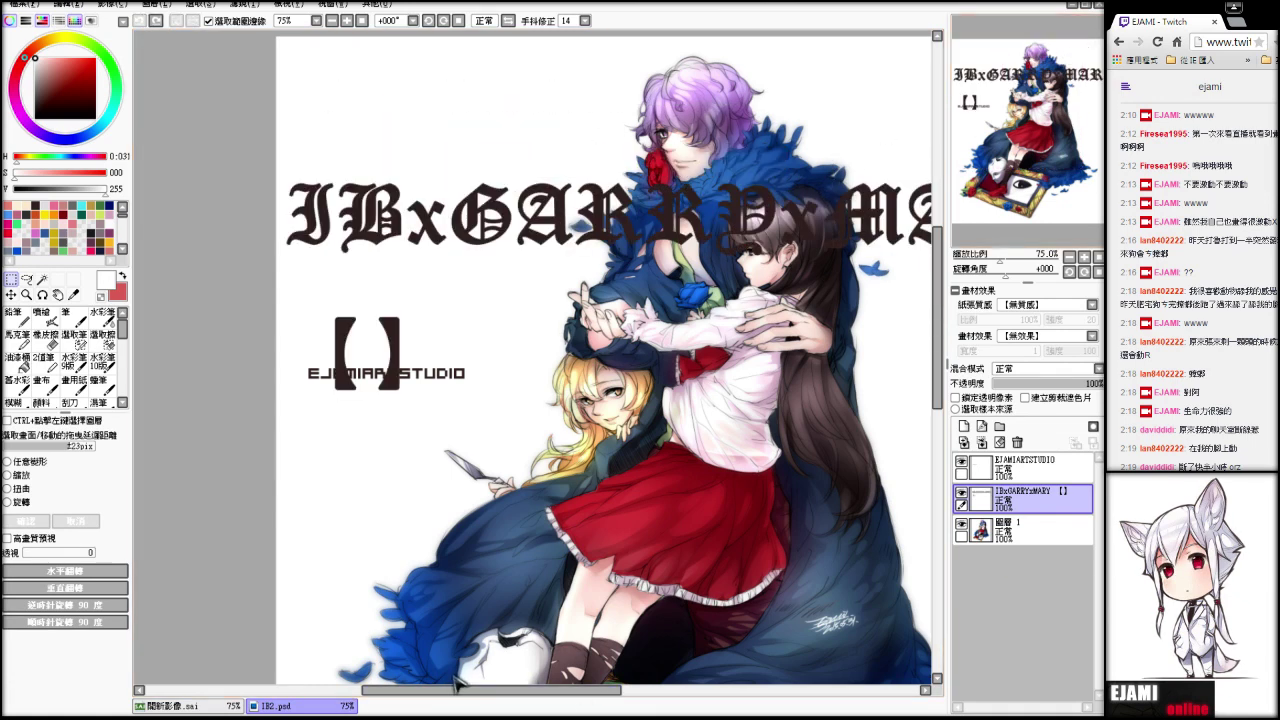
{"action": "left_click", "coordinate": [1097, 7]}
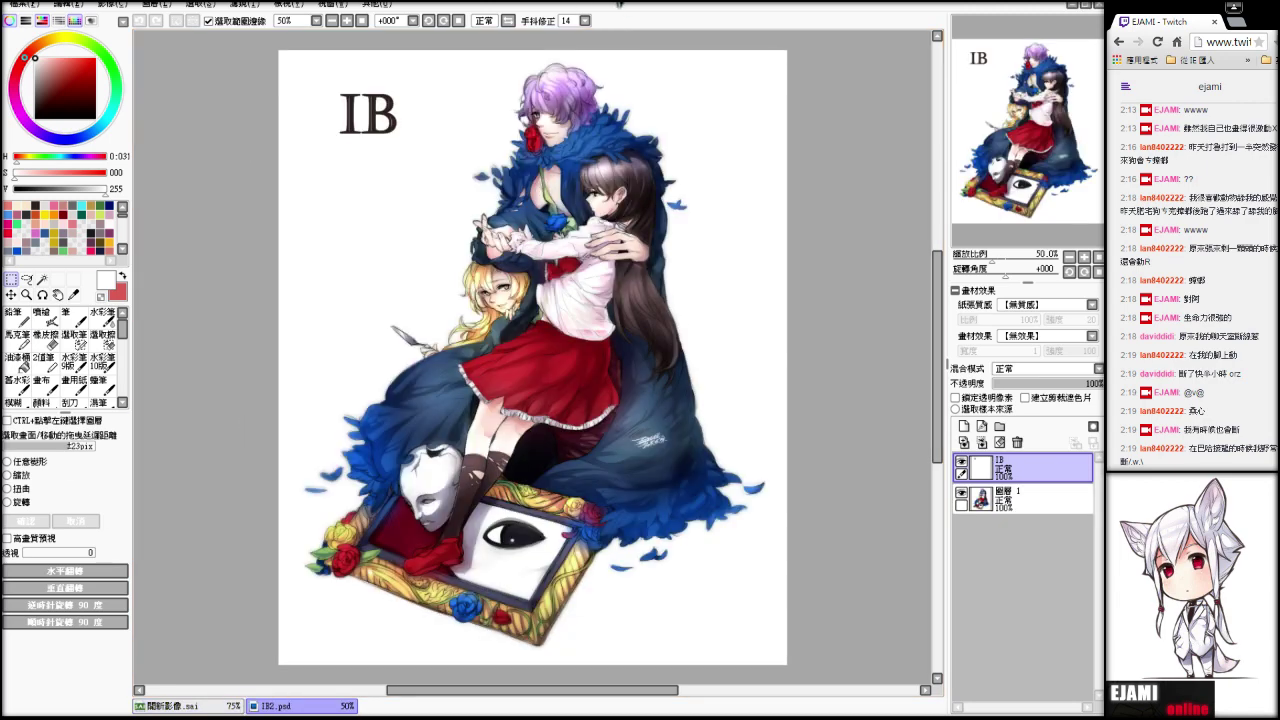
- Select the thin white slits inside the letters I and B, and add a new layer above the IB layer
{"action": "scroll", "coordinate": [463, 86], "scroll_direction": "up", "scroll_amount": 6}
{"action": "left_click_drag", "start_coordinate": [963, 58], "coordinate": [972, 61]}
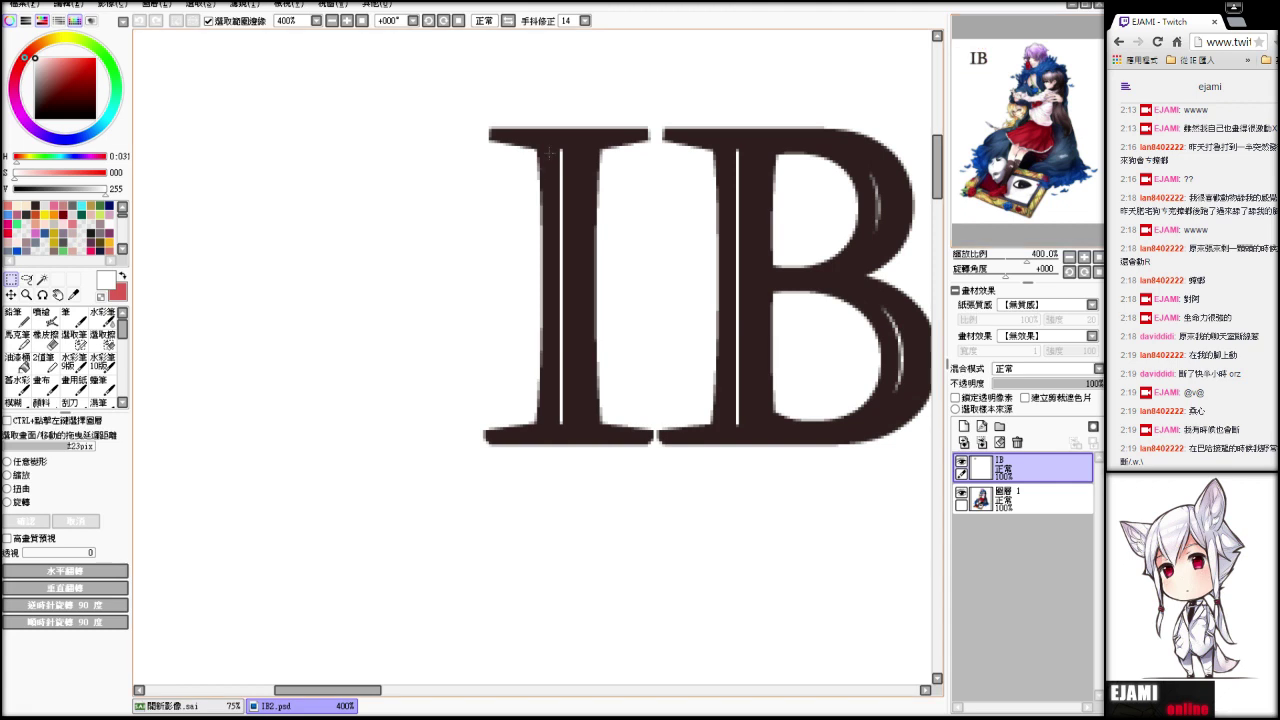
{"action": "left_click_drag", "start_coordinate": [548, 142], "coordinate": [586, 438]}
{"action": "left_click_drag", "start_coordinate": [727, 138], "coordinate": [760, 443]}
{"action": "left_click_drag", "start_coordinate": [866, 157], "coordinate": [888, 236]}
{"action": "left_click_drag", "start_coordinate": [902, 340], "coordinate": [910, 406]}
{"action": "left_click", "coordinate": [983, 427]}
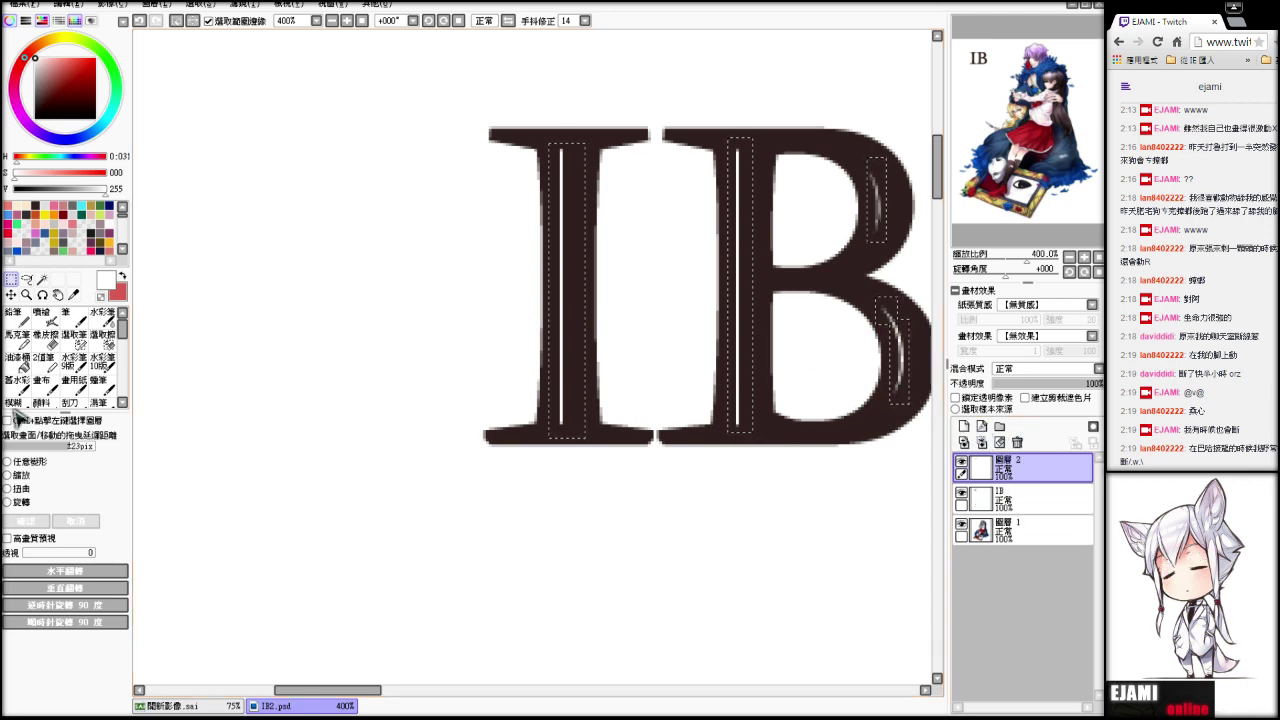
{"action": "left_click", "coordinate": [20, 362]}
{"action": "left_click", "coordinate": [561, 214]}
{"action": "key", "text": "ctrl+z"}
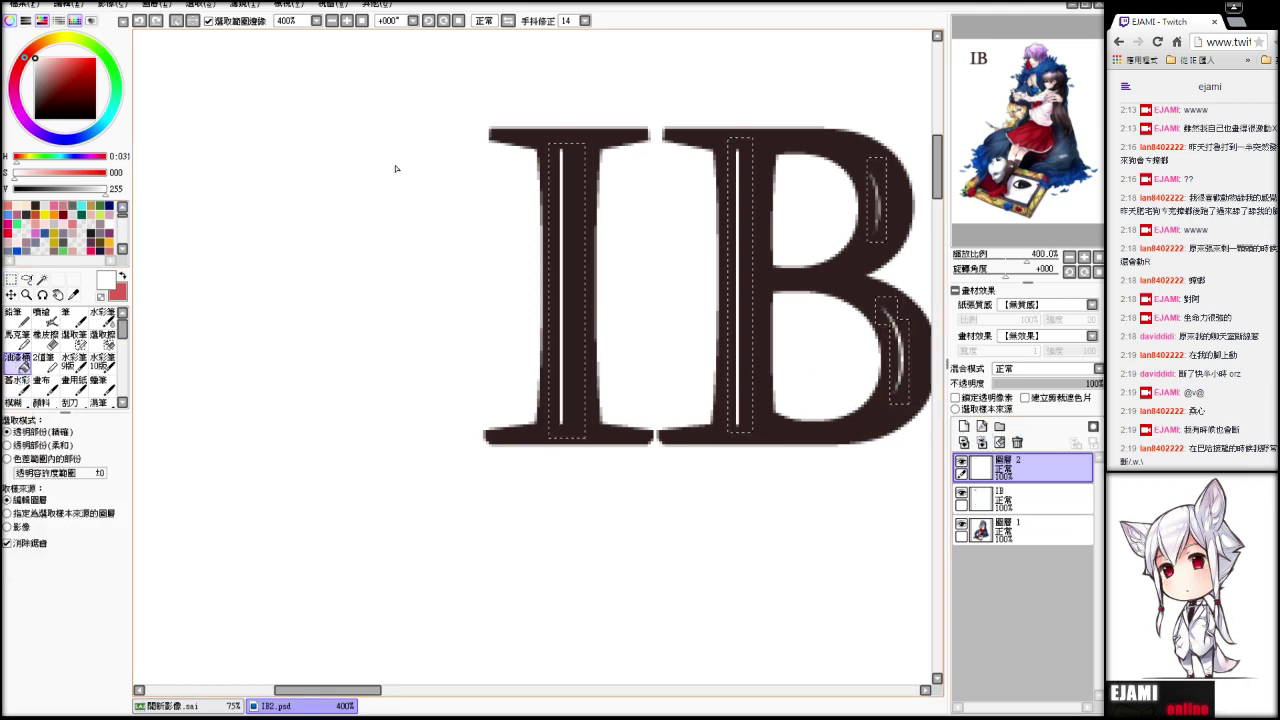
- Sample the lettering's dark brown and bucket-fill the selected slits in the I and B on the new layer
{"action": "left_click", "coordinate": [580, 142], "text": "alt"}
{"action": "left_click", "coordinate": [20, 346]}
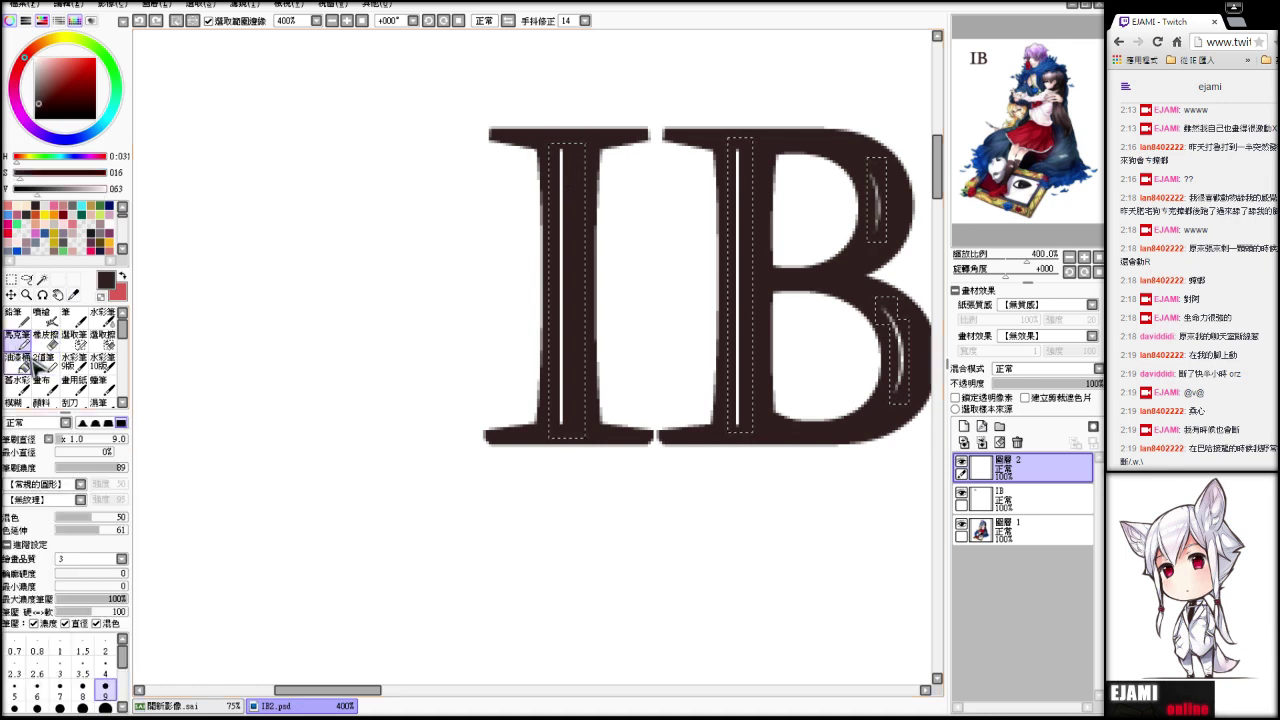
{"action": "left_click", "coordinate": [23, 364]}
{"action": "left_click", "coordinate": [561, 244]}
{"action": "left_click", "coordinate": [738, 290]}
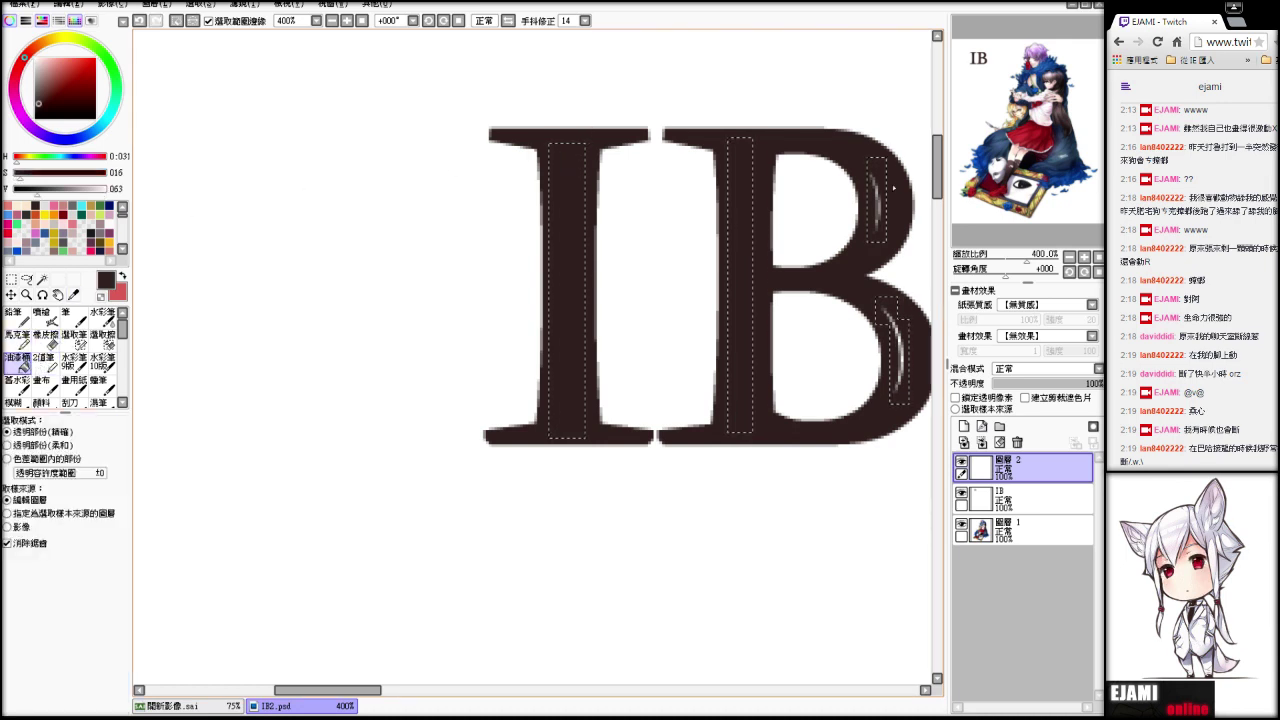
{"action": "left_click", "coordinate": [876, 200]}
{"action": "left_click", "coordinate": [894, 345]}
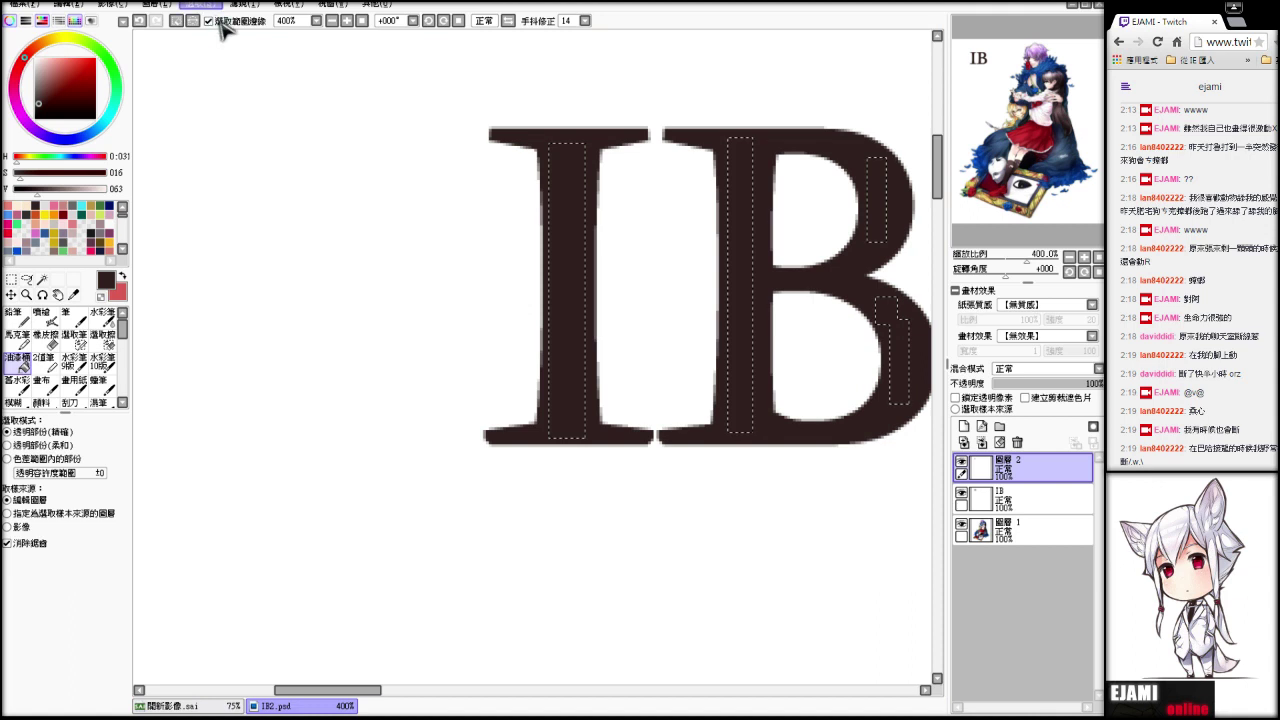
- Clear the selection and merge the fill layer down into the IB layer
{"action": "left_click", "coordinate": [177, 20]}
{"action": "left_click", "coordinate": [982, 444]}
{"action": "scroll", "coordinate": [740, 182], "scroll_direction": "down", "scroll_amount": 3}
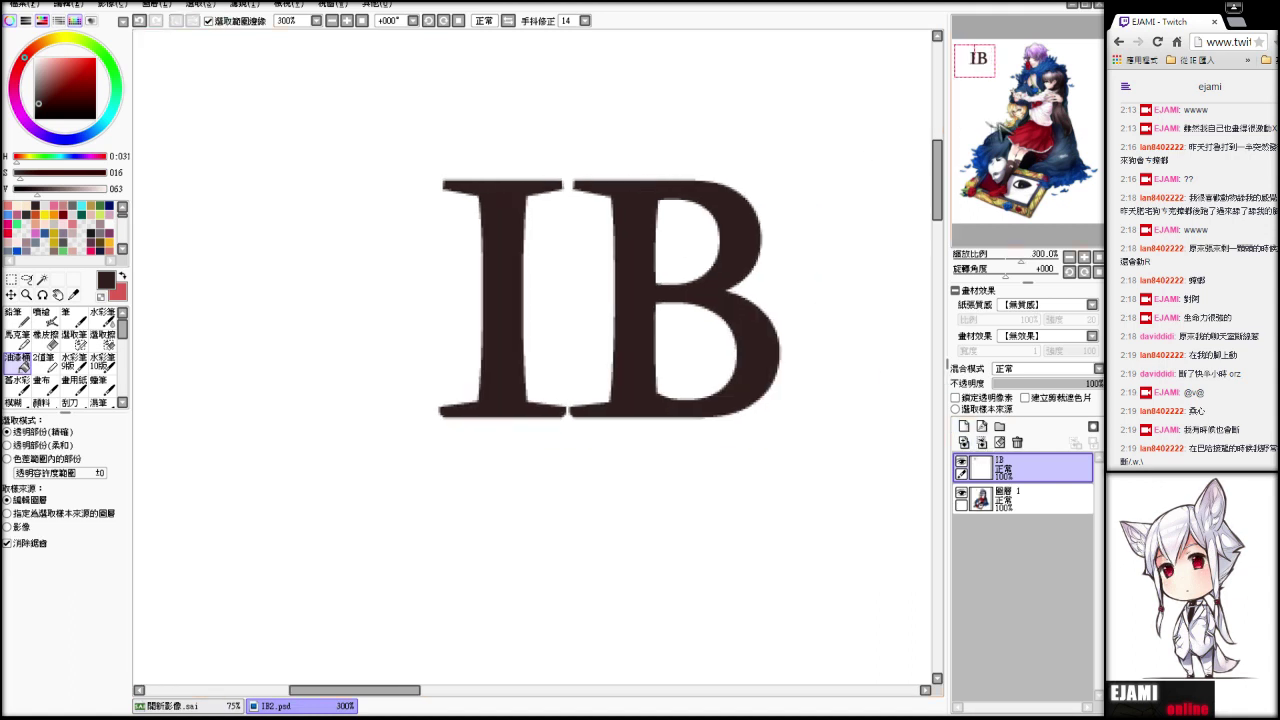
- Select the letter B and shift it slightly to the right to widen the gap after the I
{"action": "scroll", "coordinate": [676, 193], "scroll_direction": "up", "scroll_amount": 3}
{"action": "scroll", "coordinate": [667, 175], "scroll_direction": "down", "scroll_amount": 3}
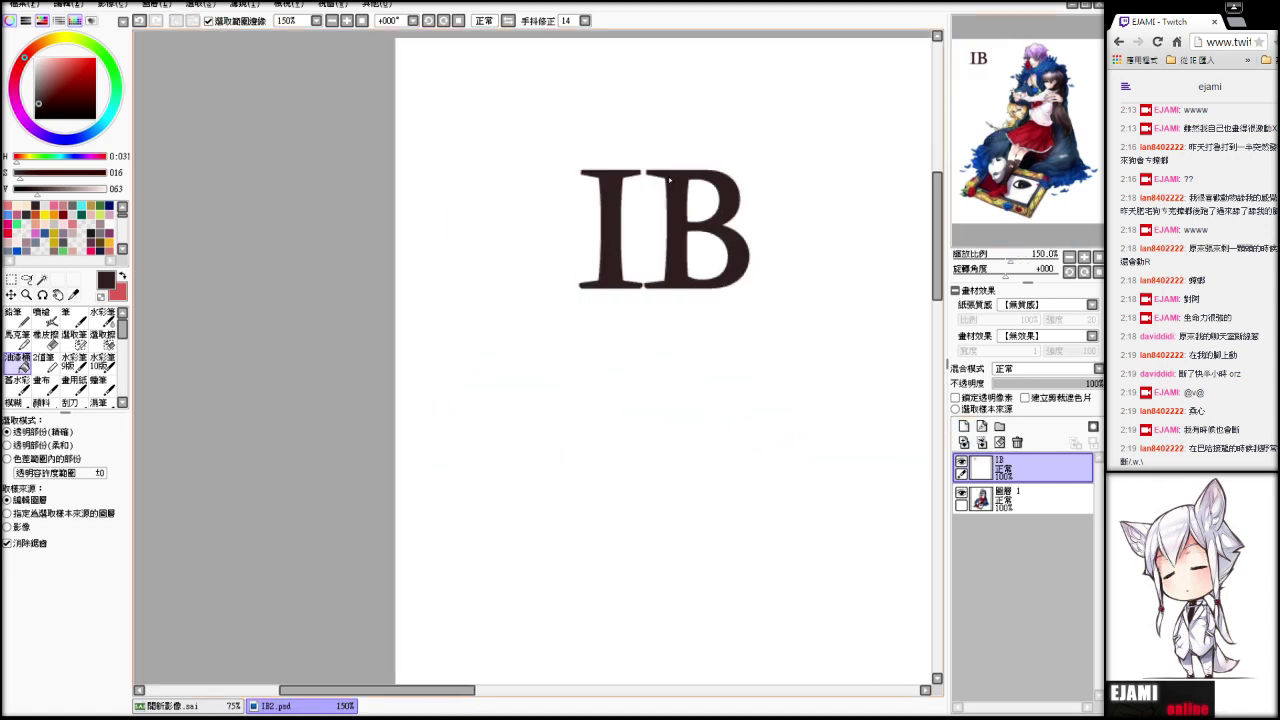
{"action": "left_click", "coordinate": [975, 71]}
{"action": "left_click_drag", "start_coordinate": [975, 71], "coordinate": [977, 72]}
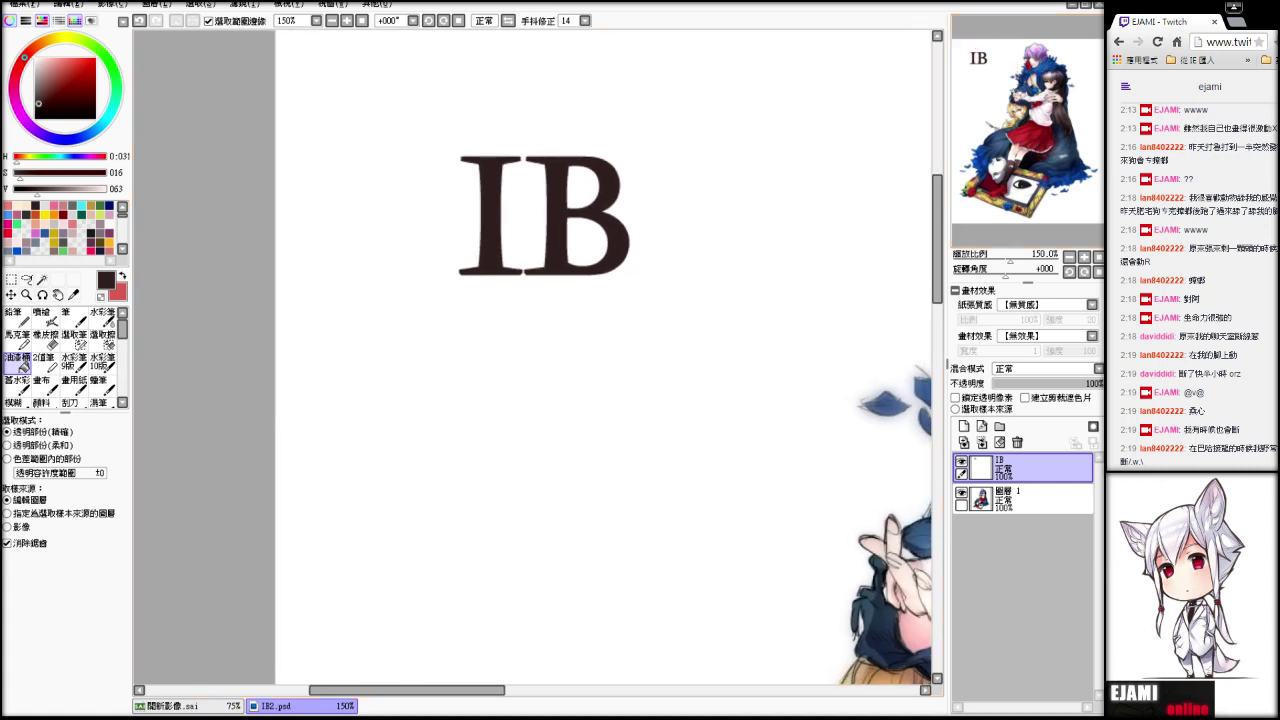
{"action": "left_click", "coordinate": [10, 279]}
{"action": "left_click_drag", "start_coordinate": [524, 153], "coordinate": [652, 332]}
{"action": "scroll", "coordinate": [530, 255], "scroll_direction": "up", "scroll_amount": 5}
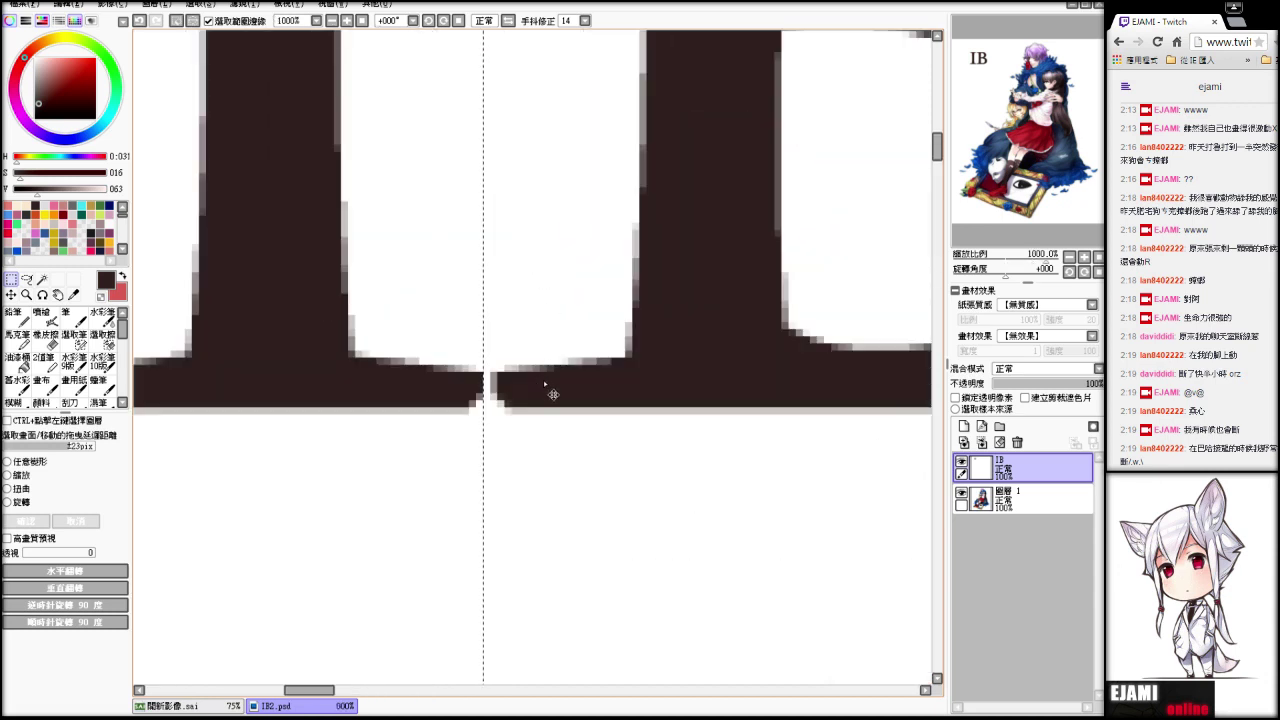
{"action": "left_click_drag", "start_coordinate": [543, 380], "coordinate": [591, 383]}
{"action": "scroll", "coordinate": [591, 383], "scroll_direction": "down", "scroll_amount": 4}
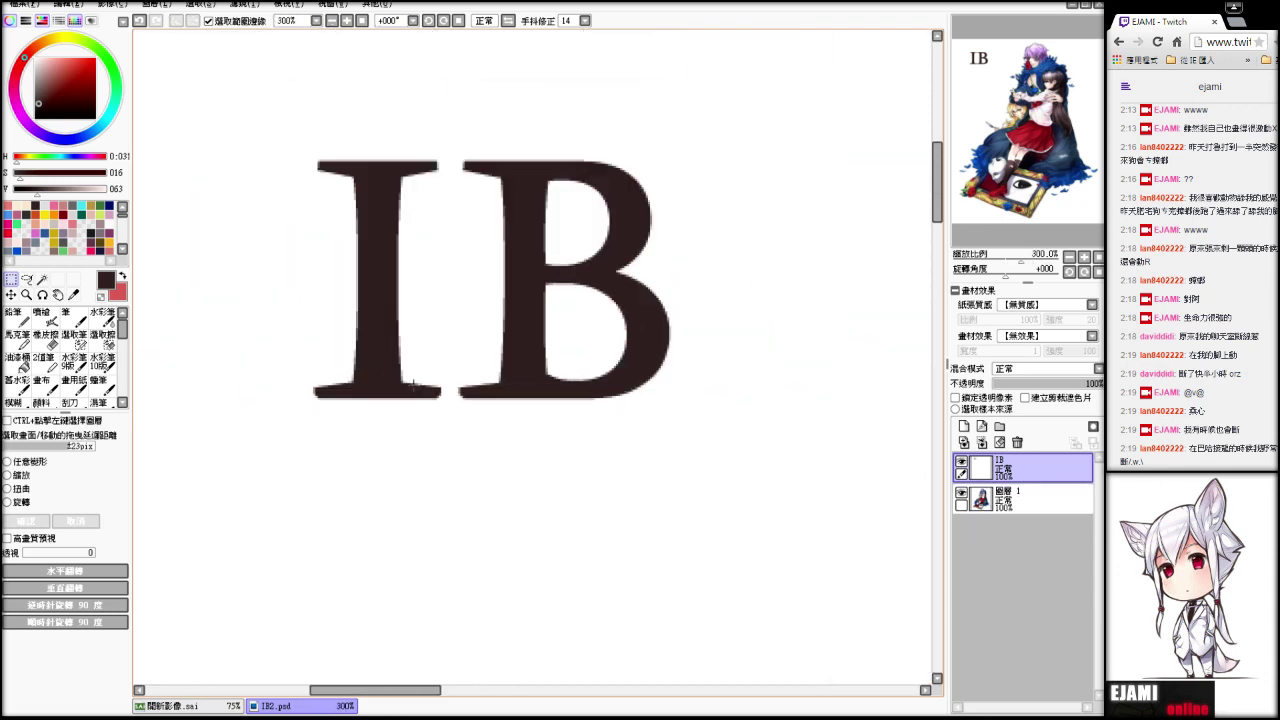
- Select a tall rectangular area around the IB title and set the bucket colour to golden yellow
{"action": "scroll", "coordinate": [412, 382], "scroll_direction": "down", "scroll_amount": 5}
{"action": "scroll", "coordinate": [669, 264], "scroll_direction": "up", "scroll_amount": 1}
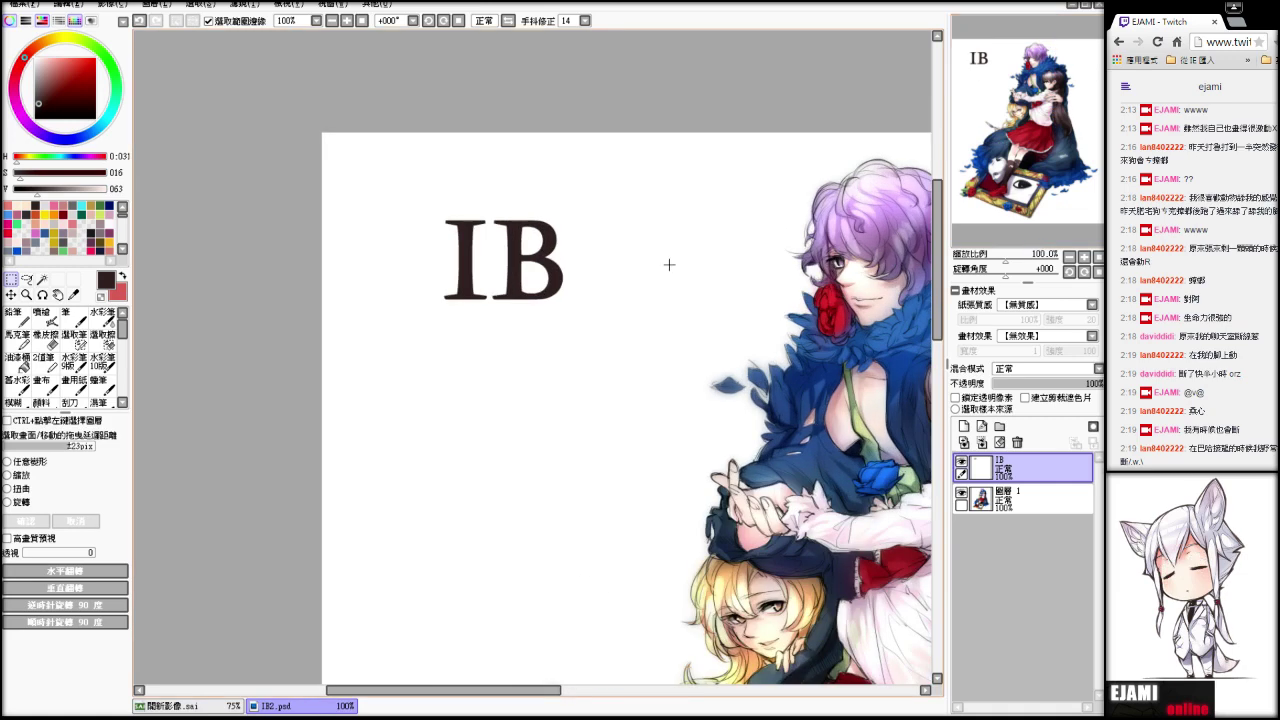
{"action": "left_click_drag", "start_coordinate": [399, 186], "coordinate": [549, 523]}
{"action": "left_click_drag", "start_coordinate": [833, 431], "coordinate": [791, 418]}
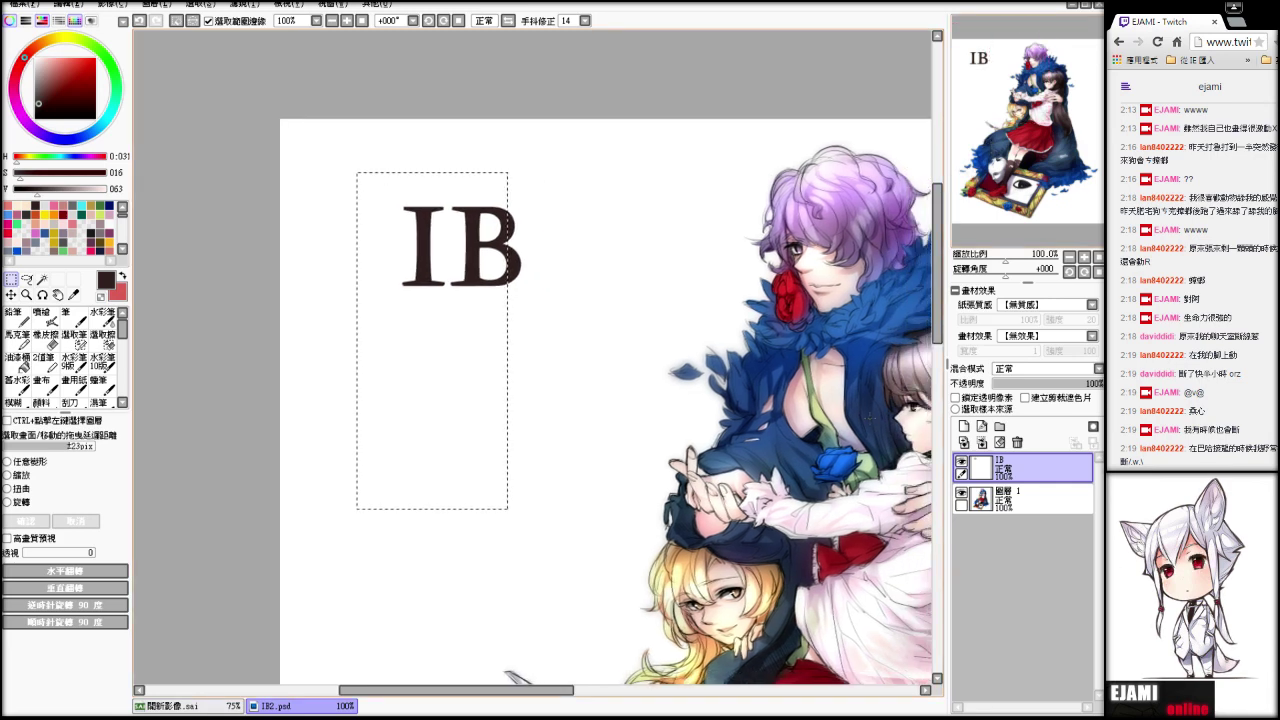
{"action": "left_click", "coordinate": [17, 364]}
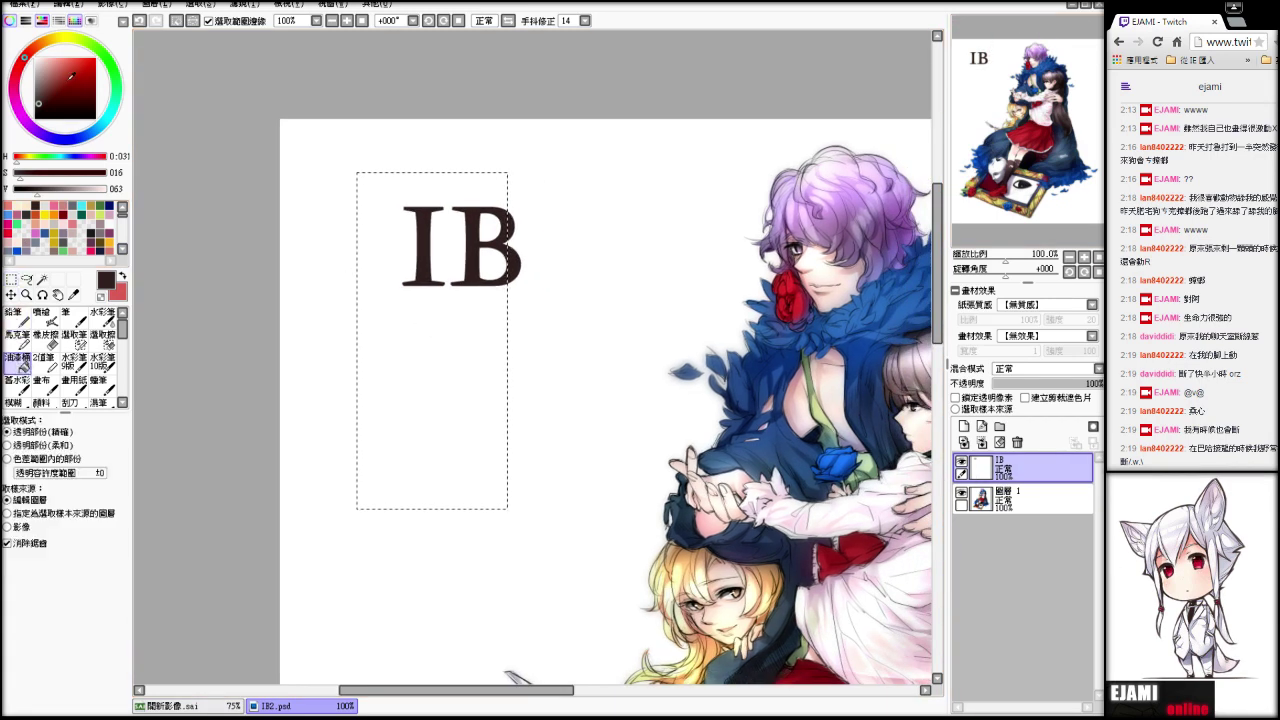
{"action": "left_click", "coordinate": [78, 189]}
{"action": "left_click", "coordinate": [53, 39]}
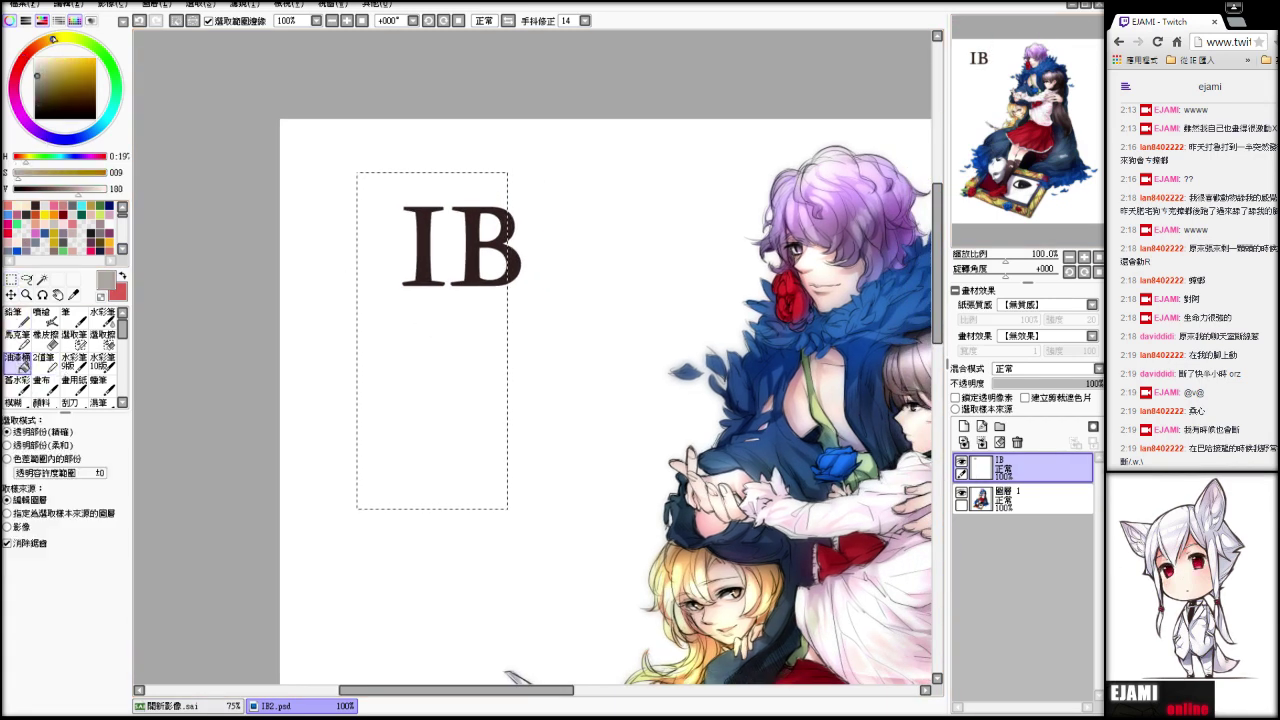
{"action": "left_click_drag", "start_coordinate": [73, 57], "coordinate": [89, 58]}
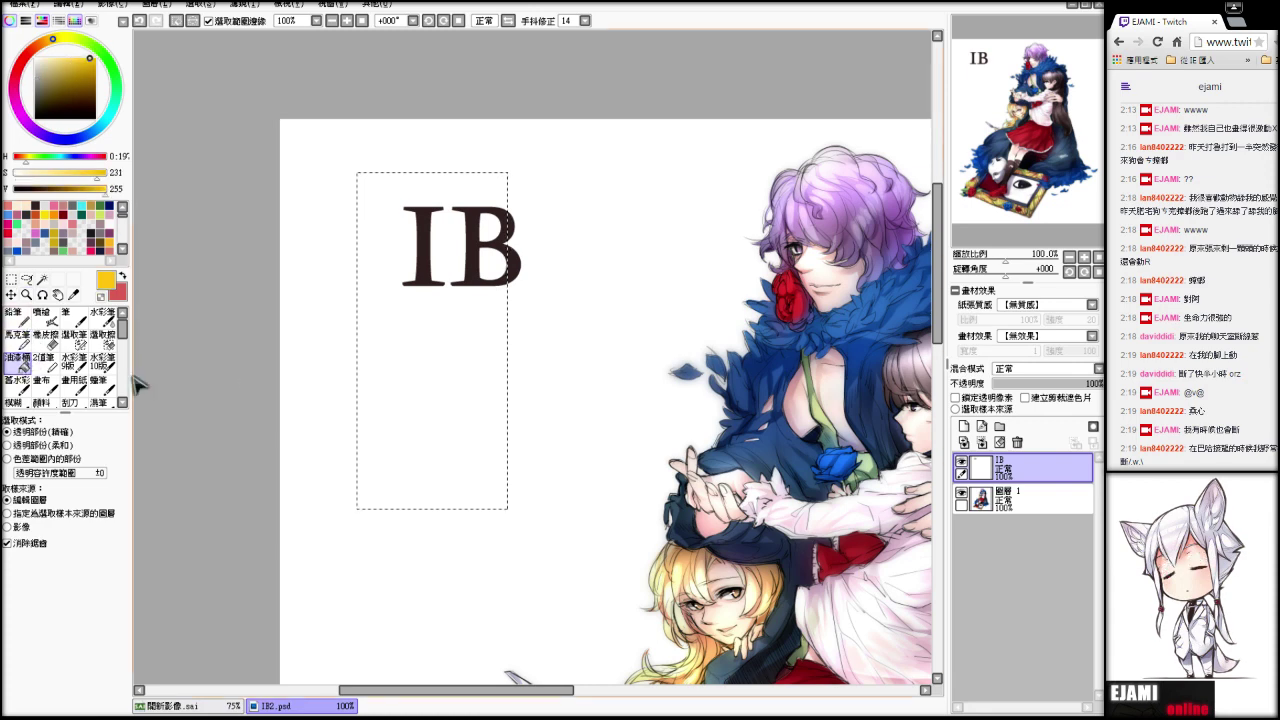
- Add a new layer beneath the IB layer and fill the rectangular selection with the golden yellow
{"action": "left_click", "coordinate": [964, 426]}
{"action": "left_click_drag", "start_coordinate": [1010, 468], "coordinate": [1010, 500]}
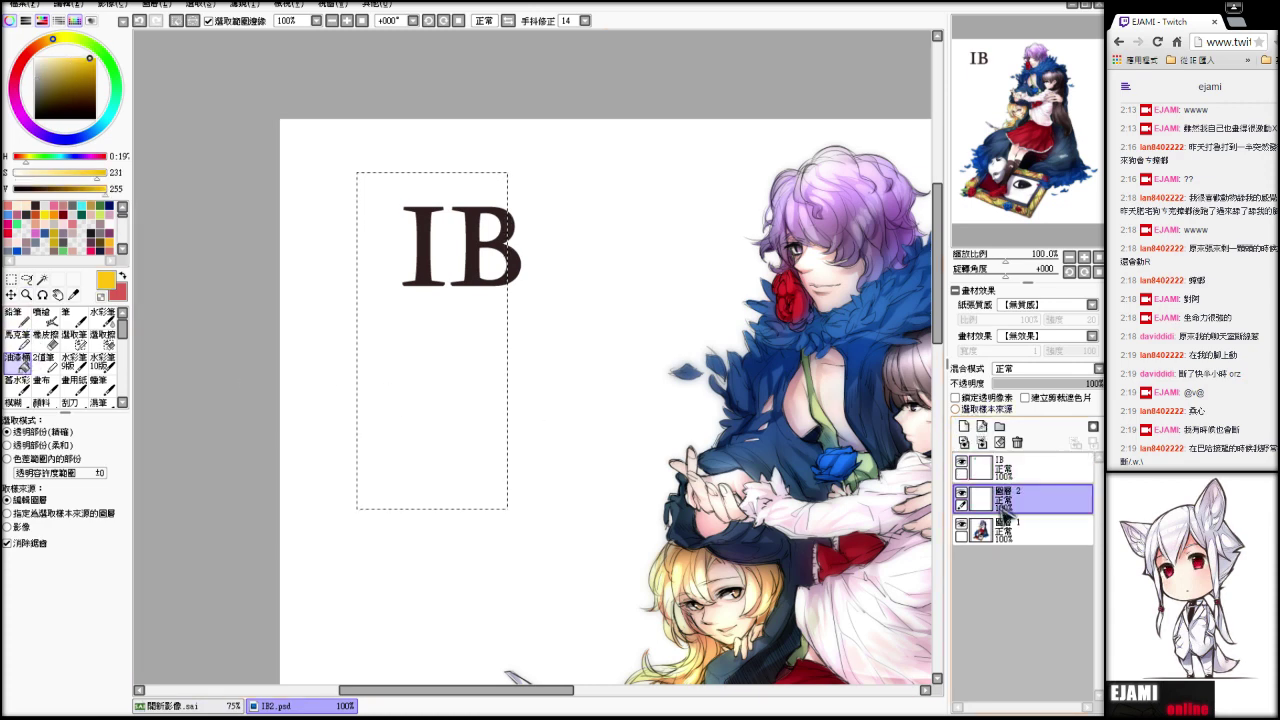
{"action": "left_click", "coordinate": [490, 369]}
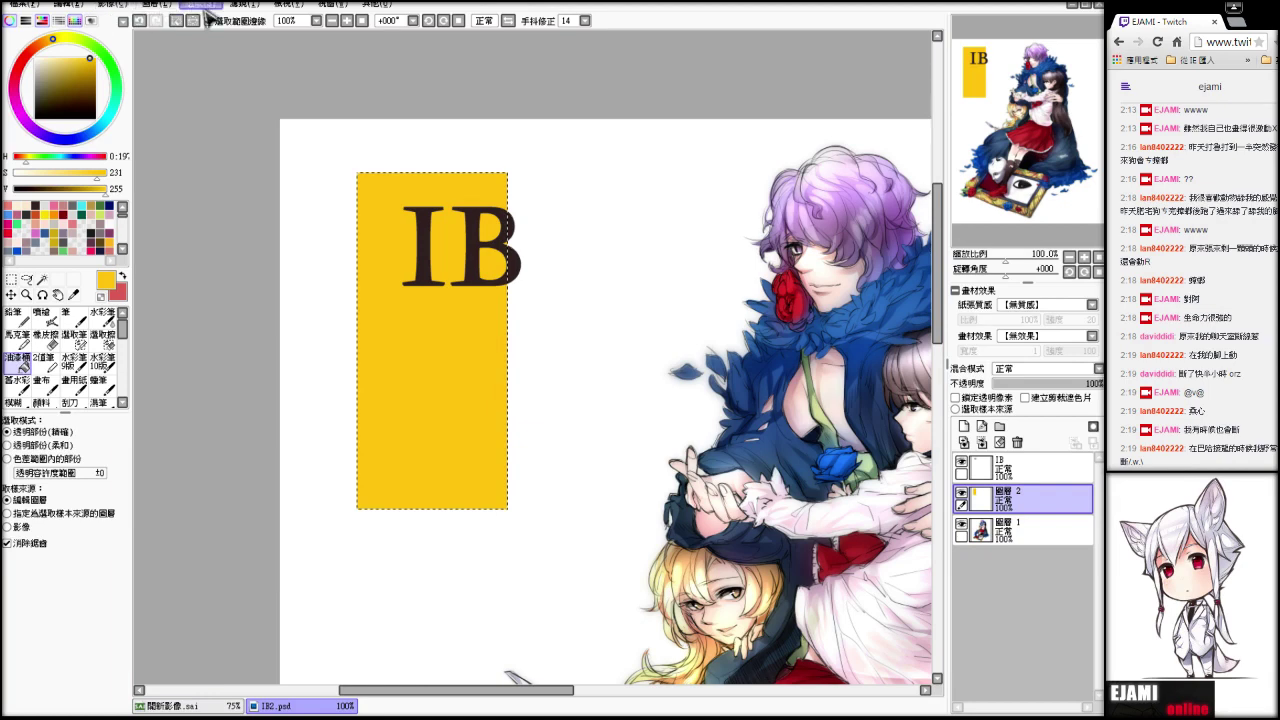
- Clear the selection and move the IB lettering so it sits centred across the upper part of the yellow rectangle
{"action": "key", "text": "ctrl+d"}
{"action": "left_click", "coordinate": [1040, 469]}
{"action": "left_click_drag", "start_coordinate": [517, 289], "coordinate": [466, 306]}
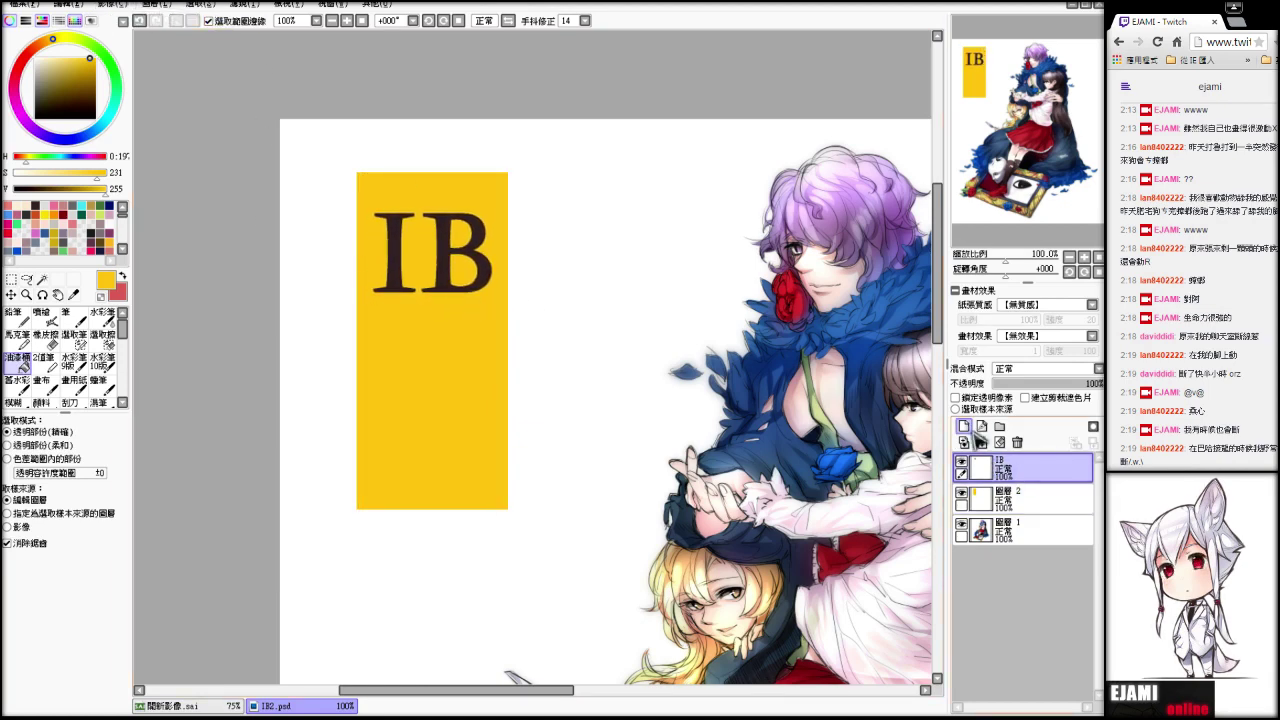
- Add a new layer clipped to the IB layer and fill it with white to recolour the lettering
{"action": "left_click", "coordinate": [964, 426]}
{"action": "left_click", "coordinate": [1026, 397]}
{"action": "left_click_drag", "start_coordinate": [42, 66], "coordinate": [14, 24]}
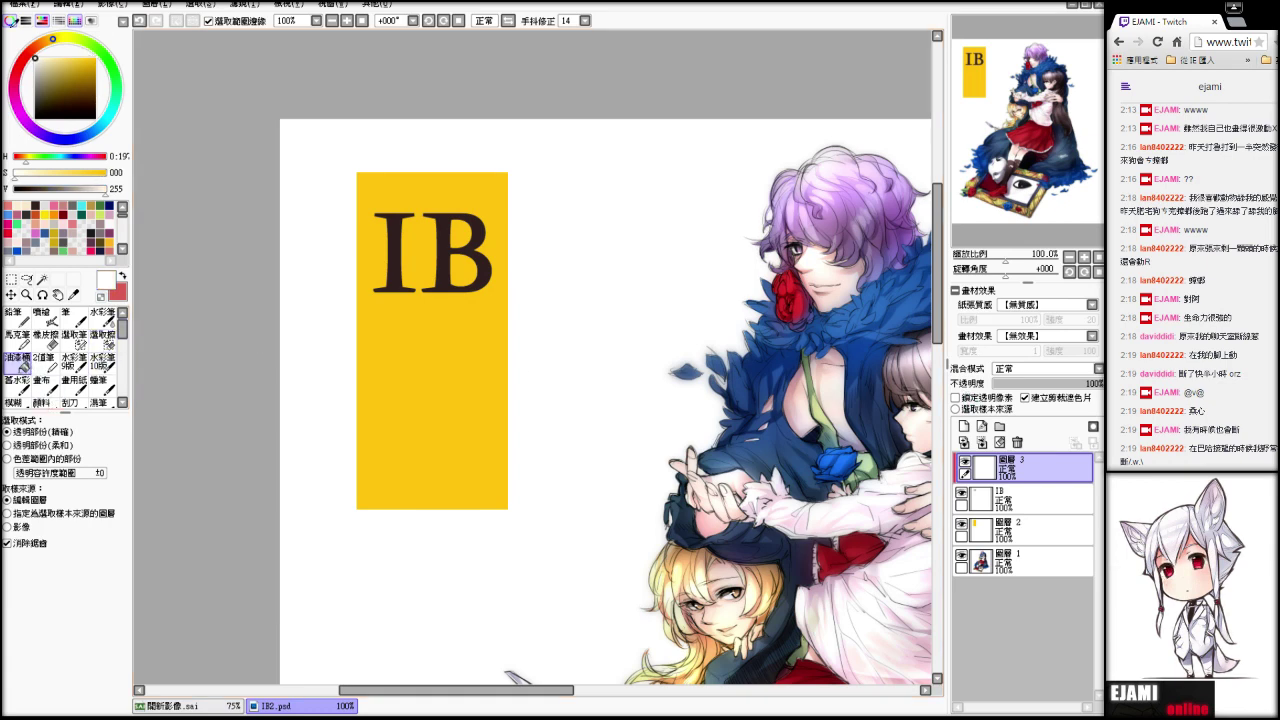
{"action": "left_click", "coordinate": [502, 290]}
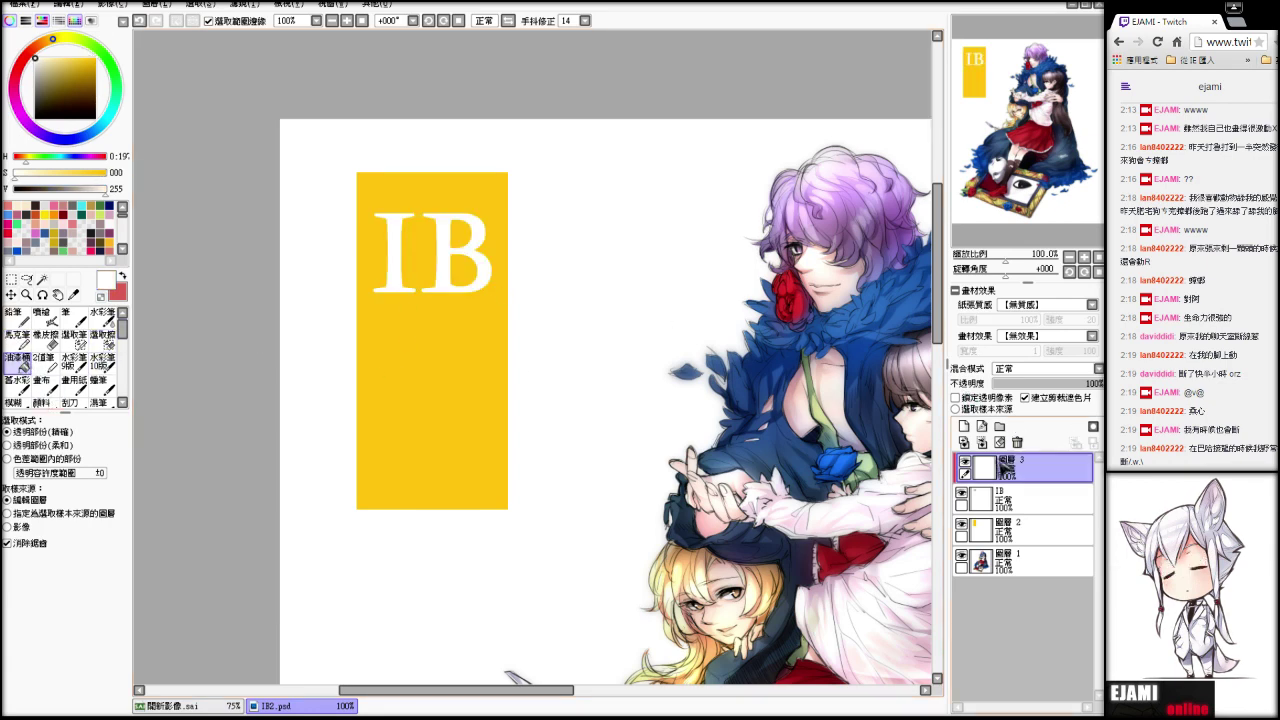
- Lower the opacity of the unclipped top layer to 41% and reload IB2.psd
{"action": "left_click", "coordinate": [1025, 490], "text": "ctrl"}
{"action": "left_click", "coordinate": [1019, 470]}
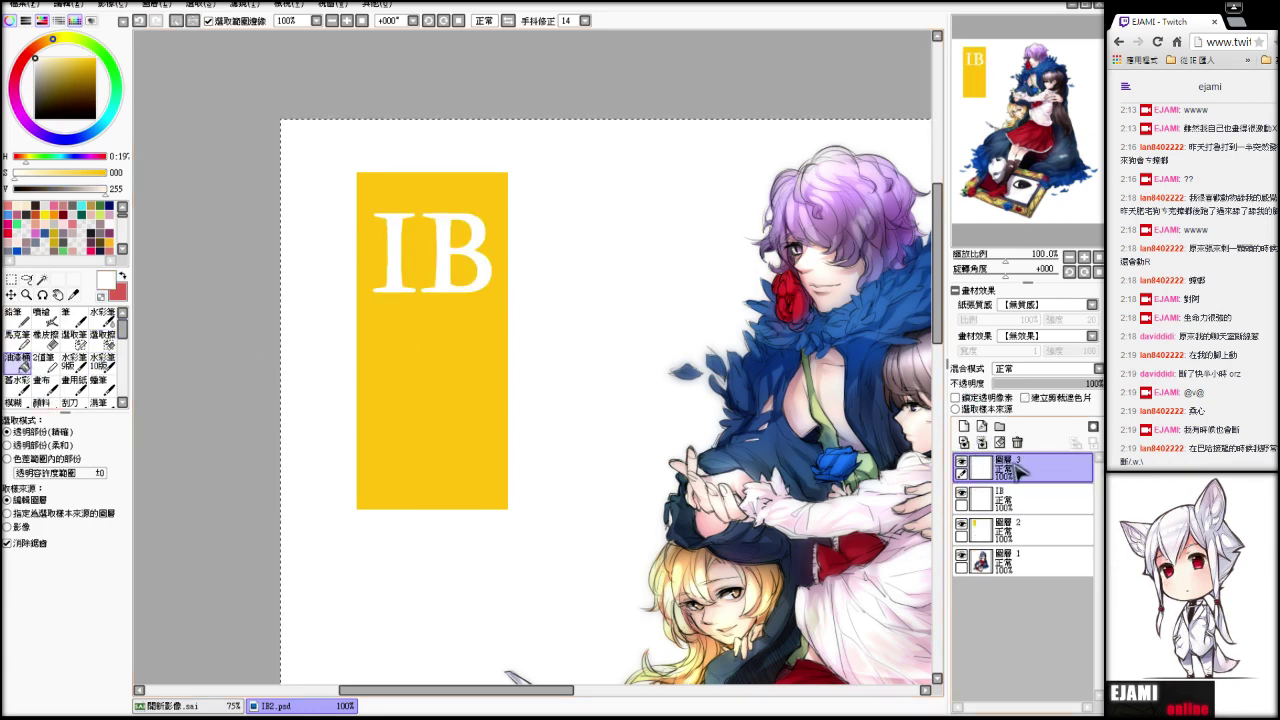
{"action": "left_click_drag", "start_coordinate": [1053, 385], "coordinate": [1040, 385]}
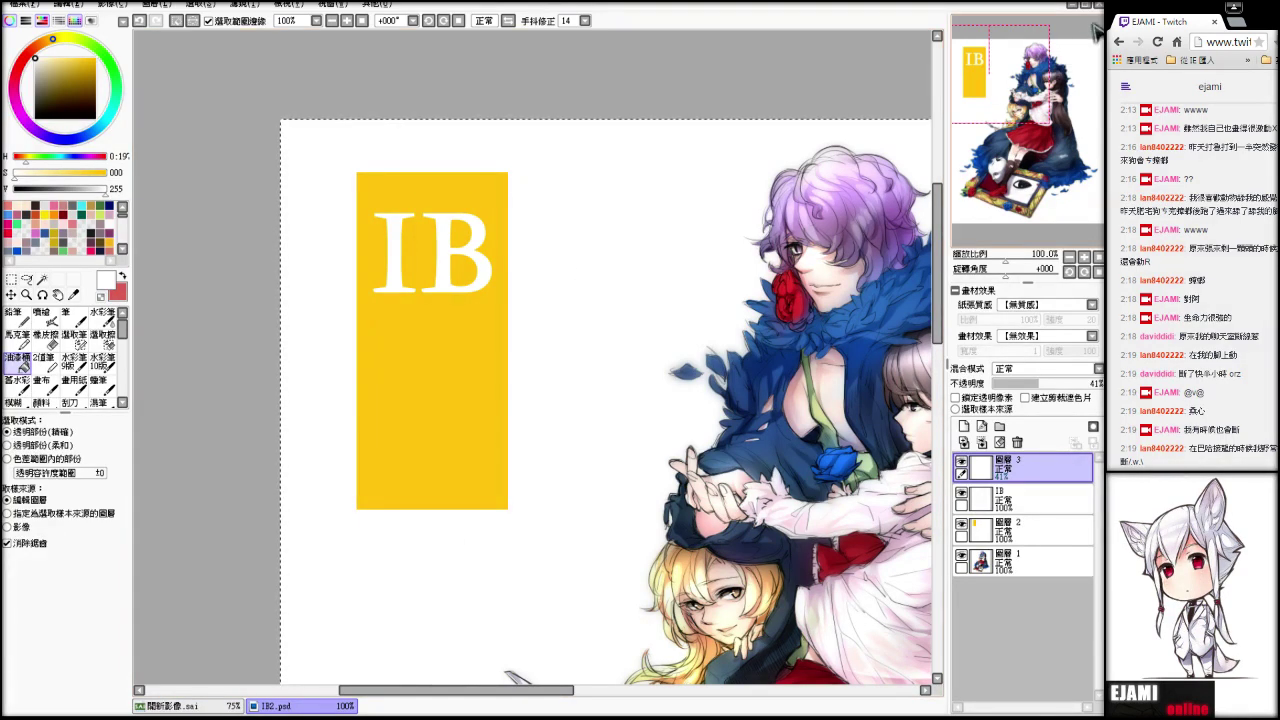
{"action": "key", "text": "ctrl+w"}
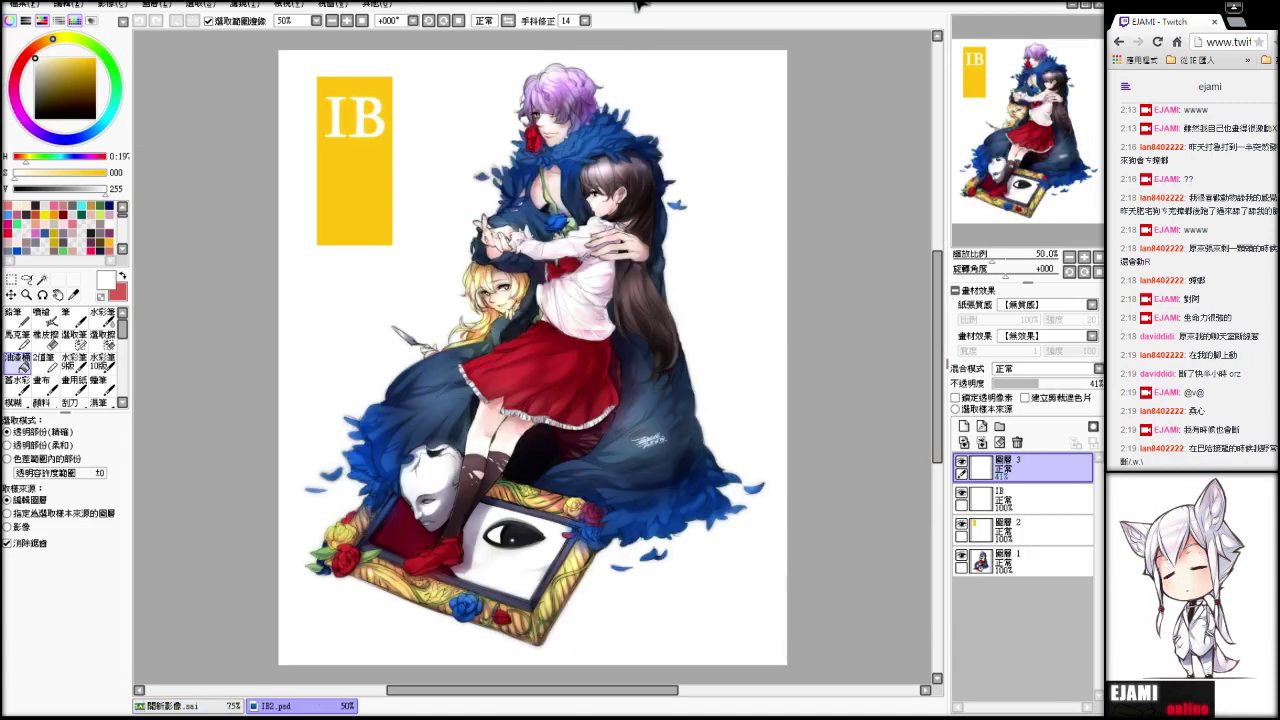
- Move the yellow rectangle slightly down so the IB lettering sits closer to its upper edge
{"action": "scroll", "coordinate": [653, 79], "scroll_direction": "up", "scroll_amount": 5}
{"action": "scroll", "coordinate": [653, 79], "scroll_direction": "down", "scroll_amount": 3}
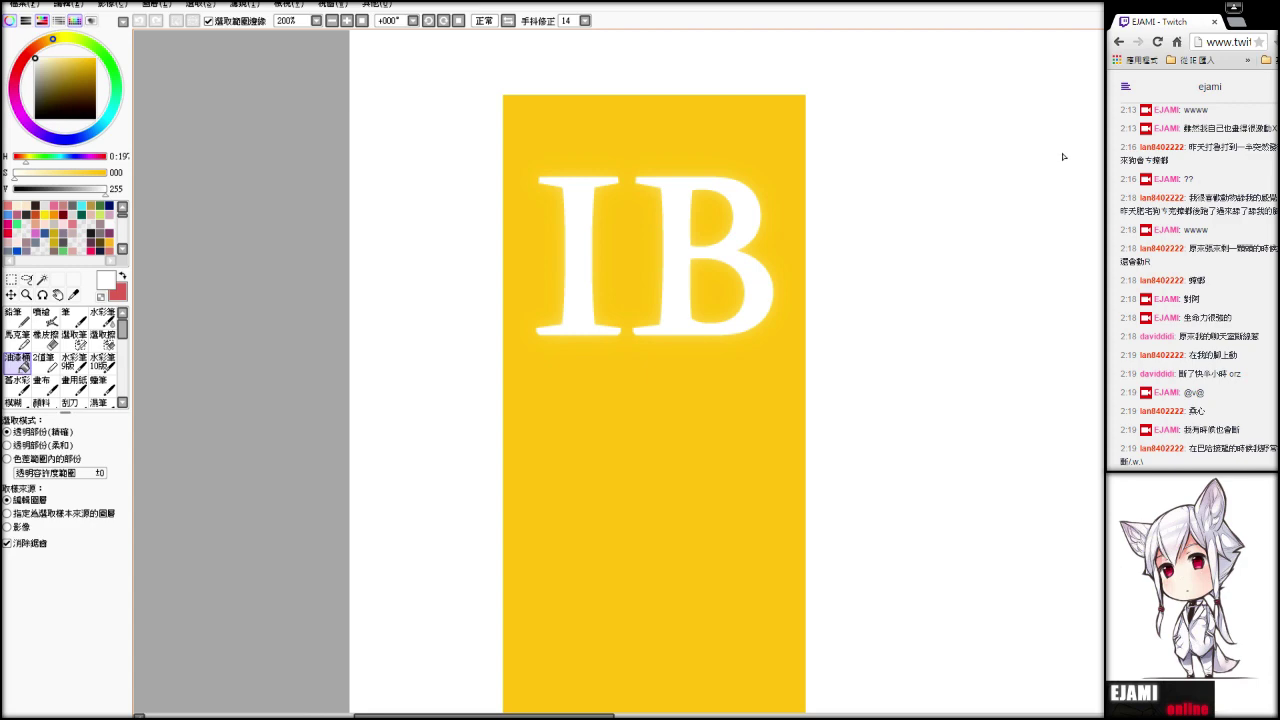
{"action": "left_click_drag", "start_coordinate": [660, 420], "coordinate": [613, 316]}
{"action": "scroll", "coordinate": [660, 374], "scroll_direction": "down", "scroll_amount": 5}
{"action": "scroll", "coordinate": [660, 374], "scroll_direction": "up", "scroll_amount": 5}
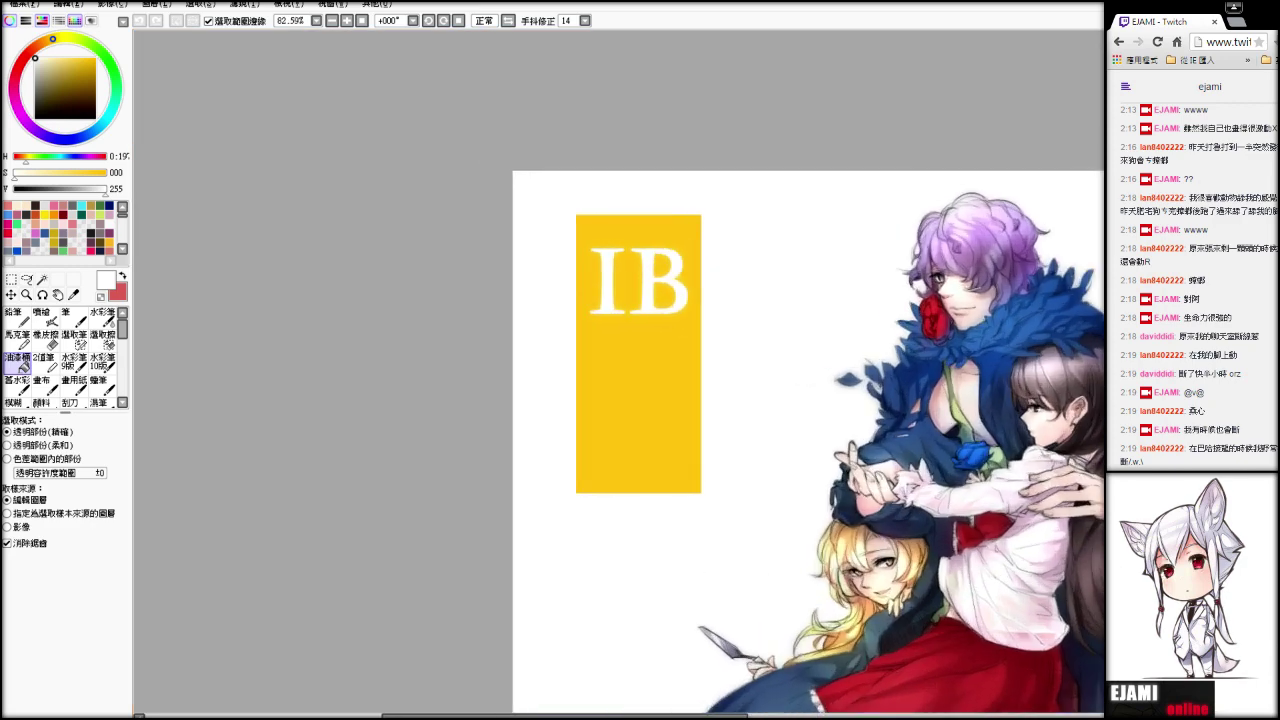
{"action": "left_click_drag", "start_coordinate": [660, 374], "coordinate": [701, 415]}
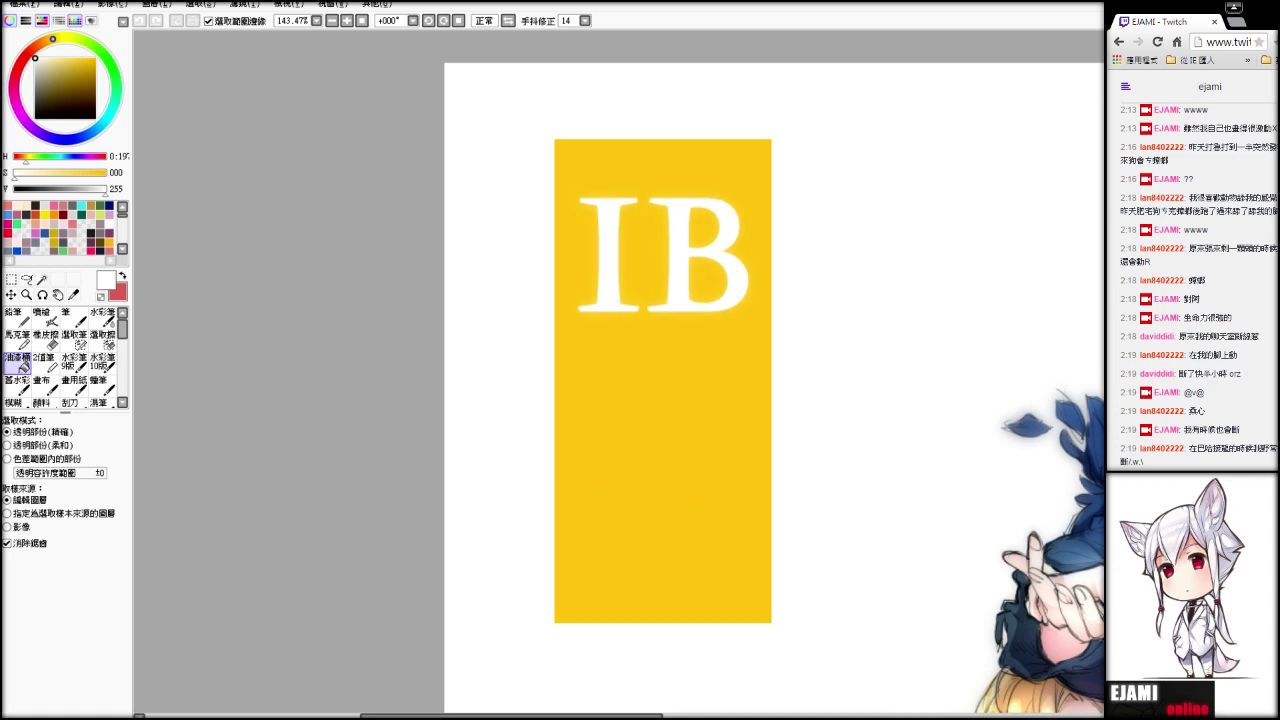
{"action": "left_click_drag", "start_coordinate": [684, 368], "coordinate": [680, 393]}
{"action": "left_click", "coordinate": [11, 279]}
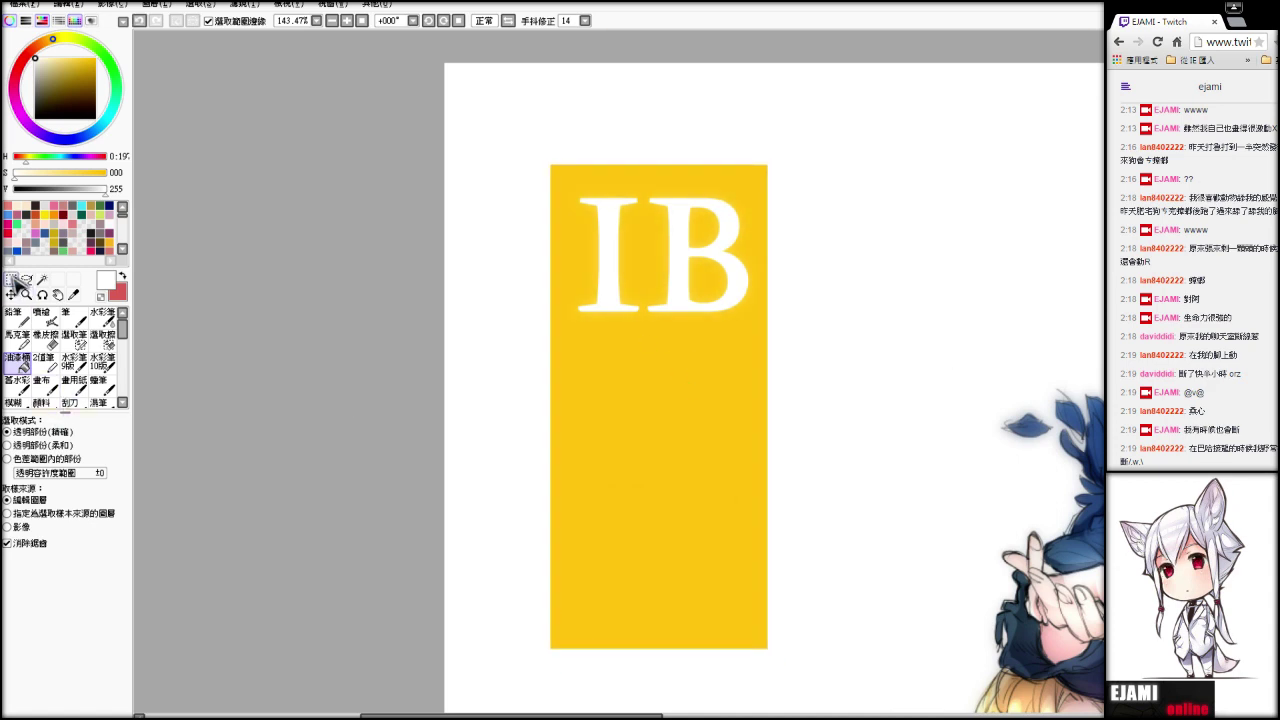
{"action": "left_click_drag", "start_coordinate": [480, 320], "coordinate": [795, 669]}
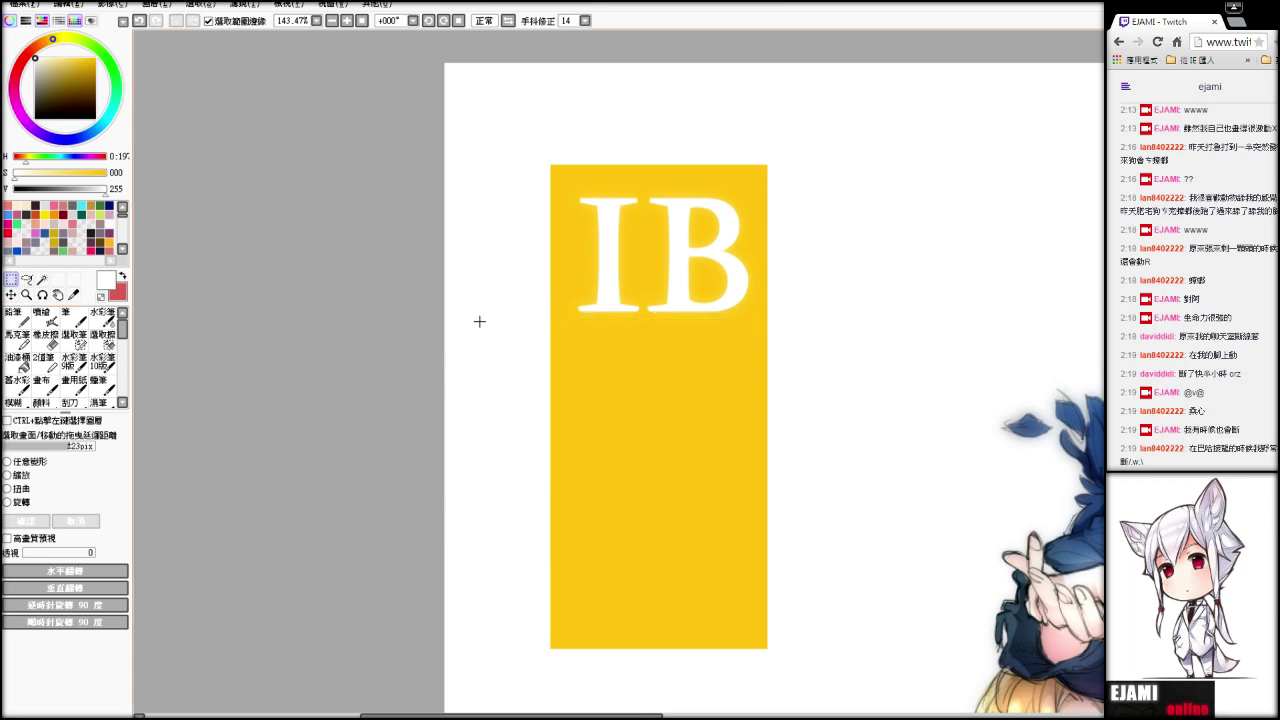
{"action": "left_click_drag", "start_coordinate": [480, 321], "coordinate": [822, 676]}
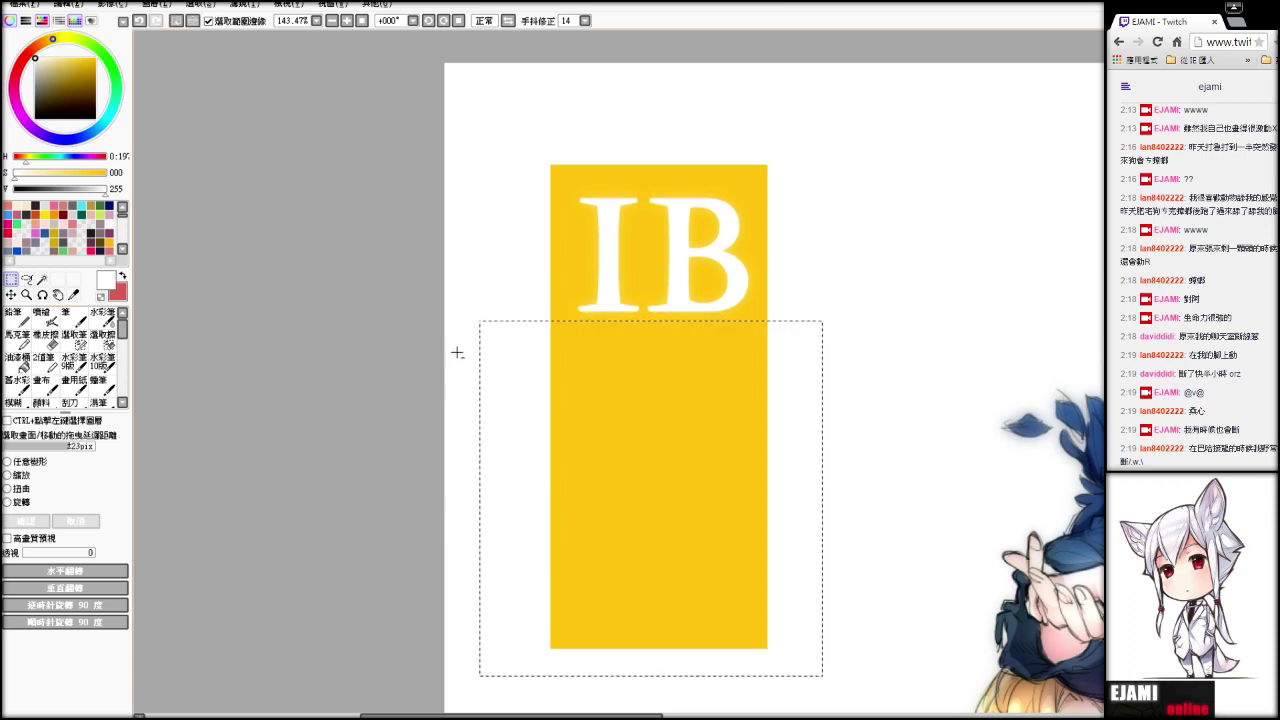
{"action": "left_click_drag", "start_coordinate": [455, 338], "coordinate": [882, 330]}
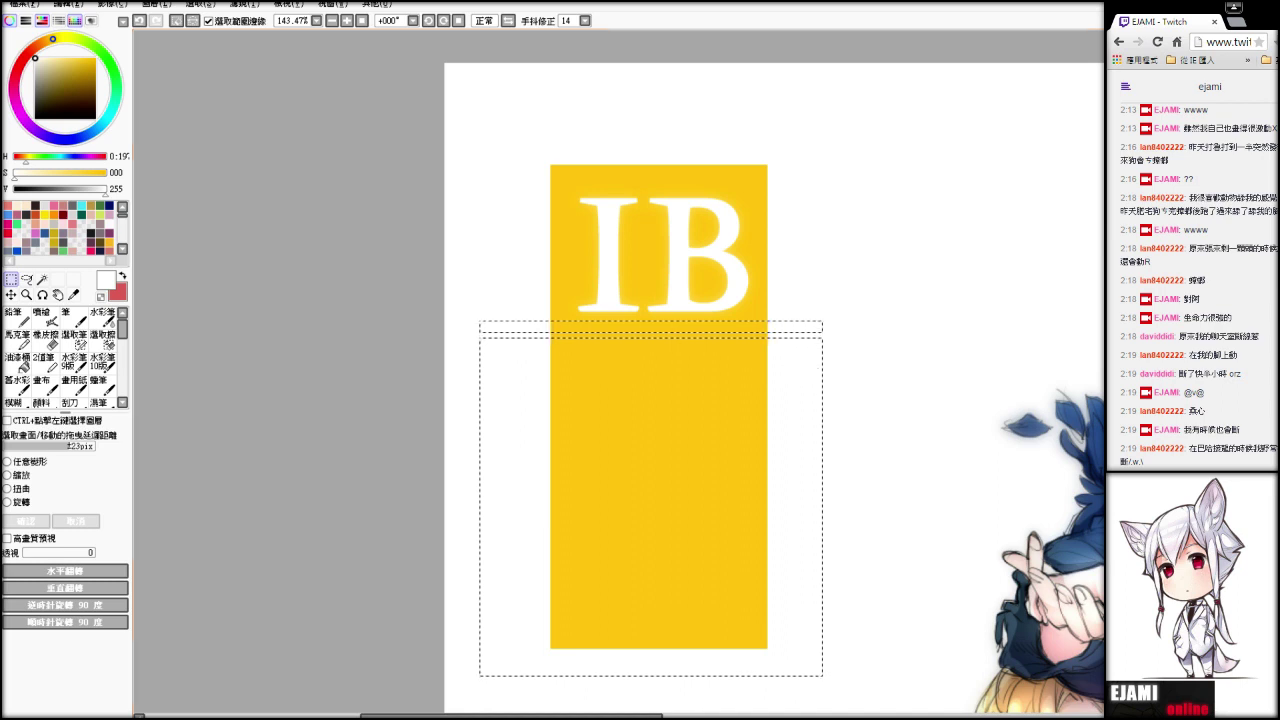
{"action": "key", "text": "ctrl+d"}
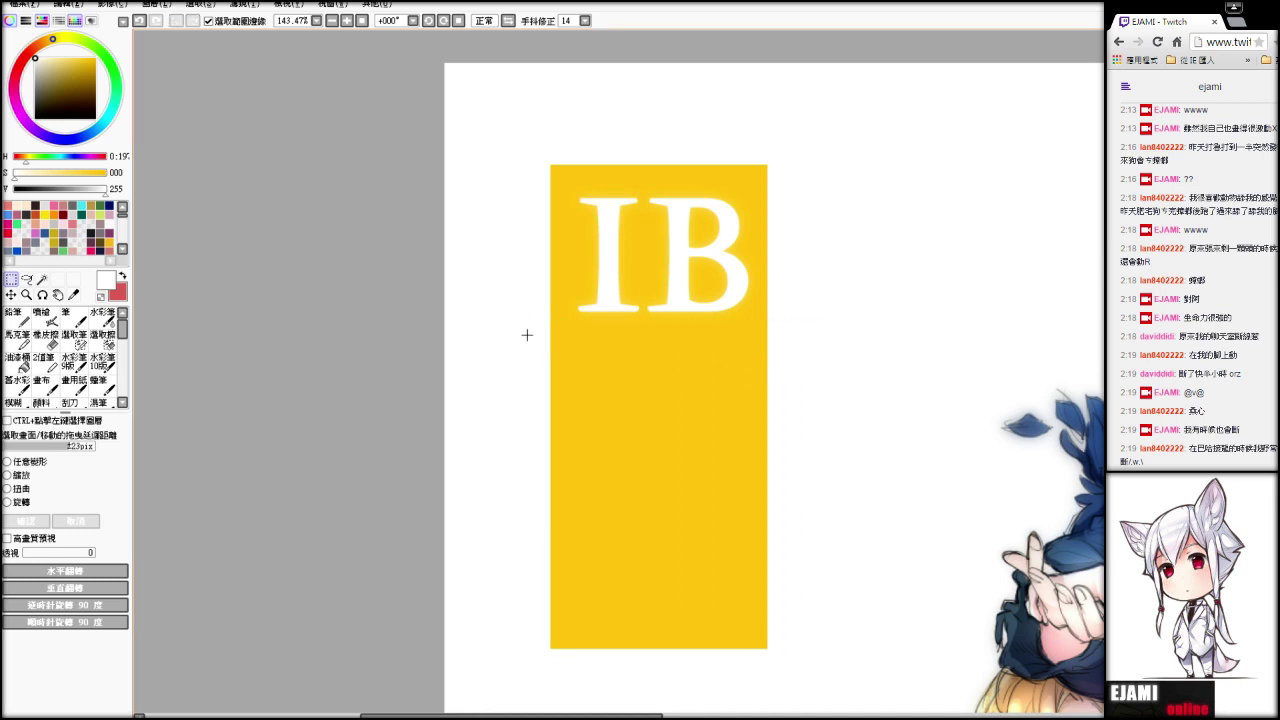
- Delete the yellow rectangle's area below the IB lettering, leaving two thin horizontal stripes as an underline, and clear the selection
{"action": "left_click_drag", "start_coordinate": [527, 335], "coordinate": [826, 710]}
{"action": "left_click_drag", "start_coordinate": [542, 314], "coordinate": [802, 577]}
{"action": "left_click_drag", "start_coordinate": [802, 577], "coordinate": [808, 591]}
{"action": "scroll", "coordinate": [1050, 153], "scroll_direction": "up", "scroll_amount": 2}
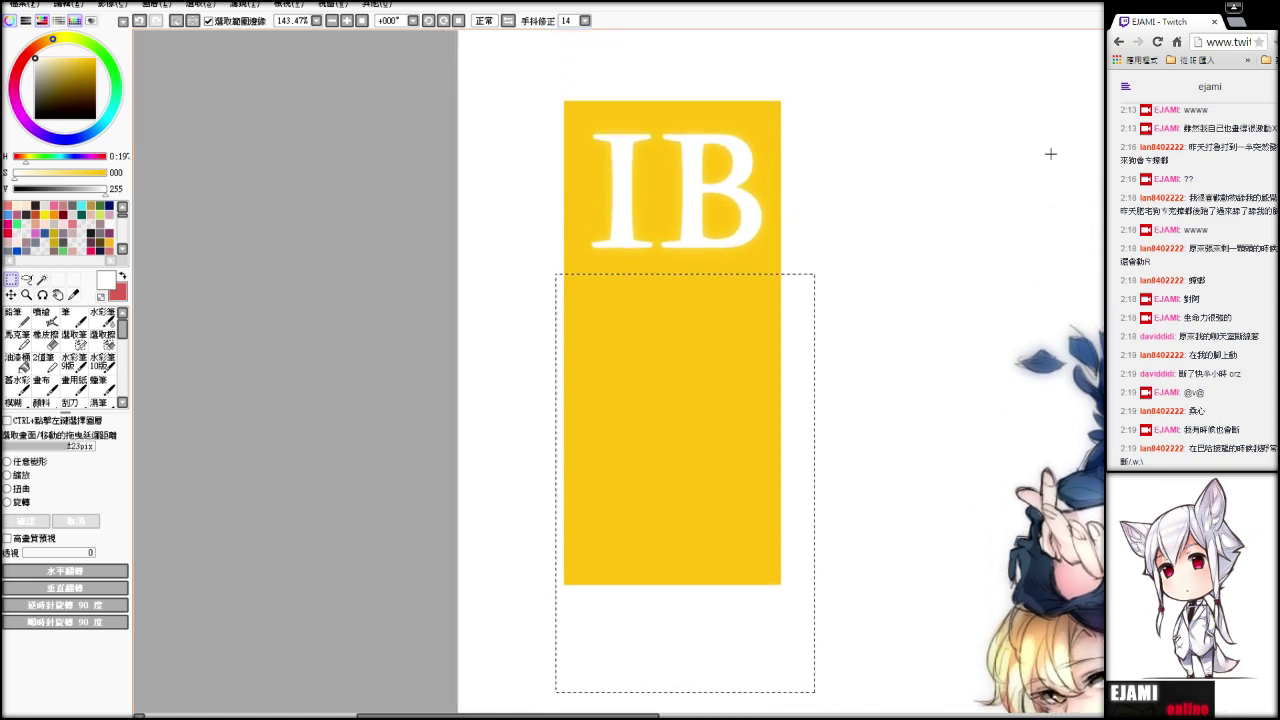
{"action": "left_click_drag", "start_coordinate": [669, 288], "coordinate": [853, 283]}
{"action": "left_click_drag", "start_coordinate": [549, 277], "coordinate": [838, 278]}
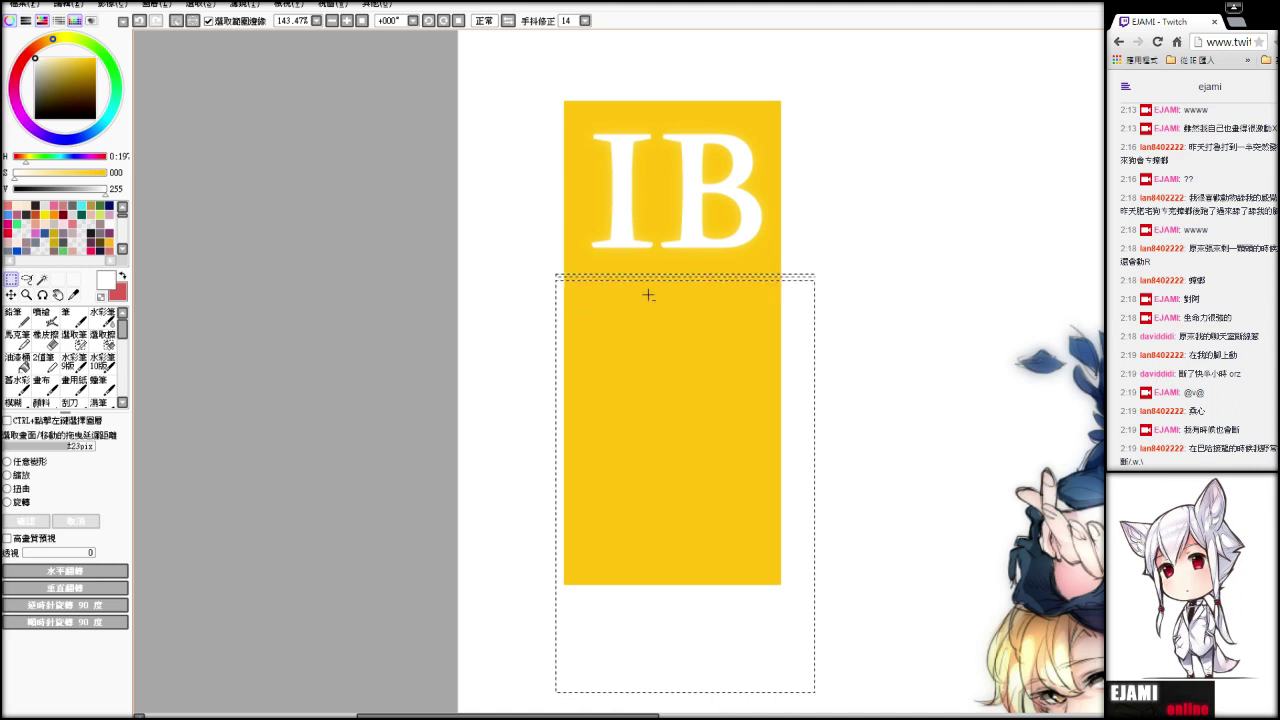
{"action": "left_click_drag", "start_coordinate": [553, 292], "coordinate": [838, 284]}
{"action": "key", "text": "Delete"}
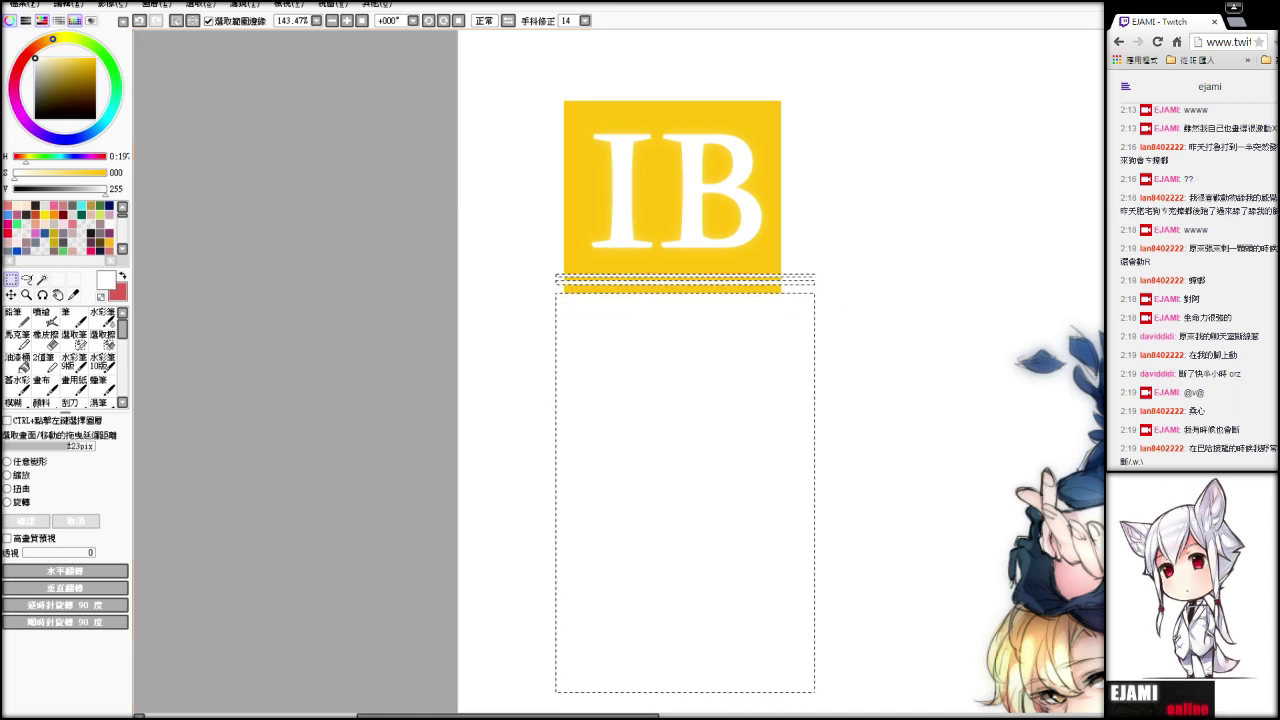
{"action": "key", "text": "ctrl+d"}
- Nudge the yellow banner slightly to the right to centre it behind the IB lettering
{"action": "left_click_drag", "start_coordinate": [1077, 77], "coordinate": [1036, 132]}
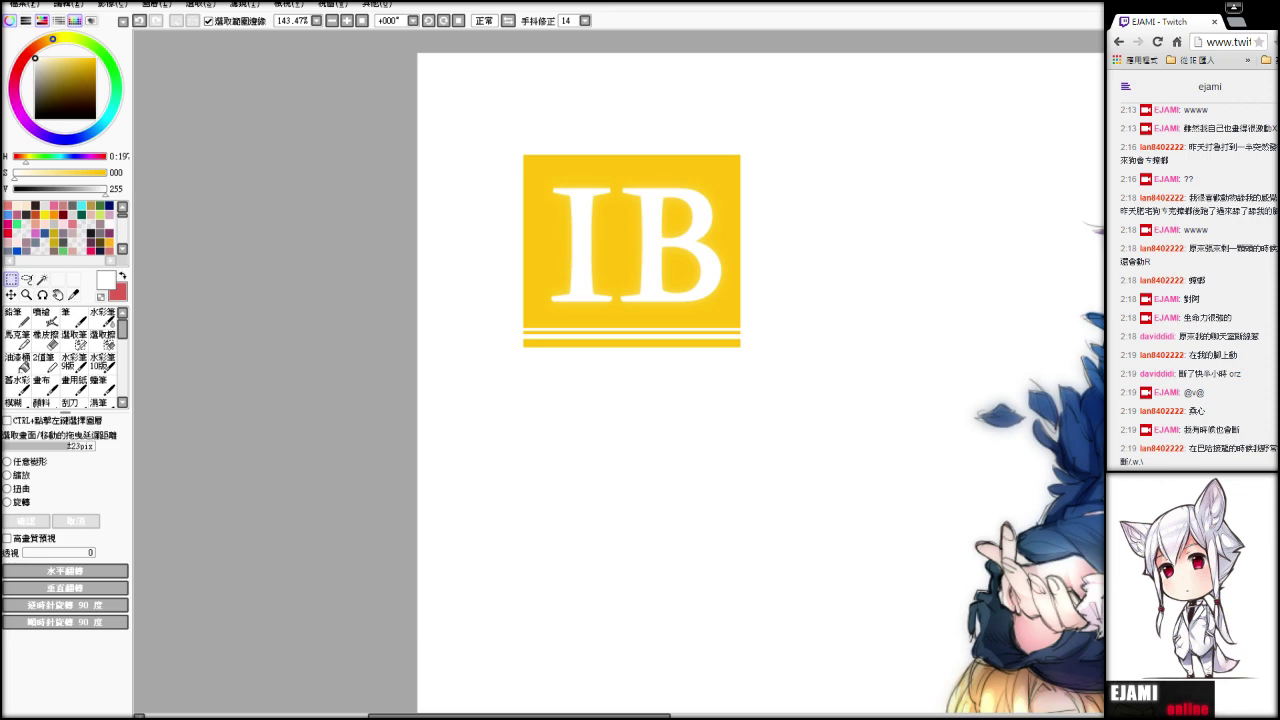
{"action": "scroll", "coordinate": [660, 375], "scroll_direction": "down", "scroll_amount": 7}
{"action": "scroll", "coordinate": [660, 375], "scroll_direction": "up", "scroll_amount": 5}
{"action": "left_click_drag", "start_coordinate": [660, 375], "coordinate": [640, 389]}
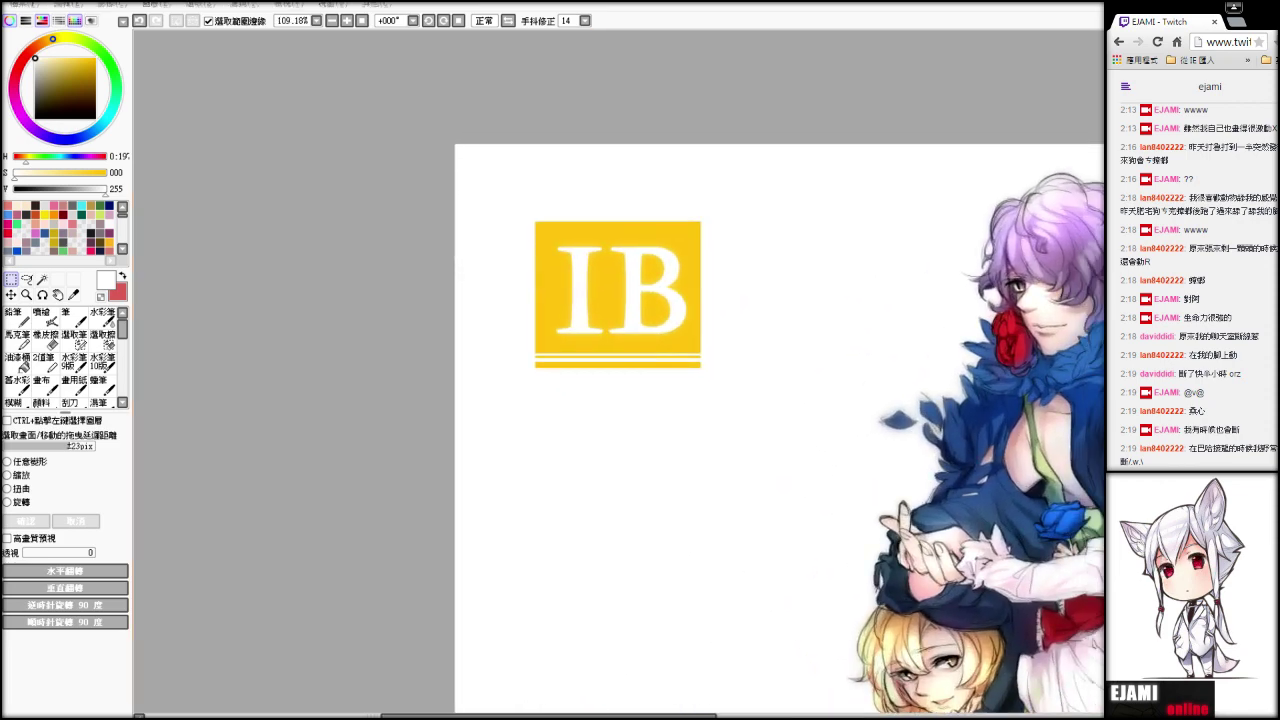
{"action": "key", "text": "Tab"}
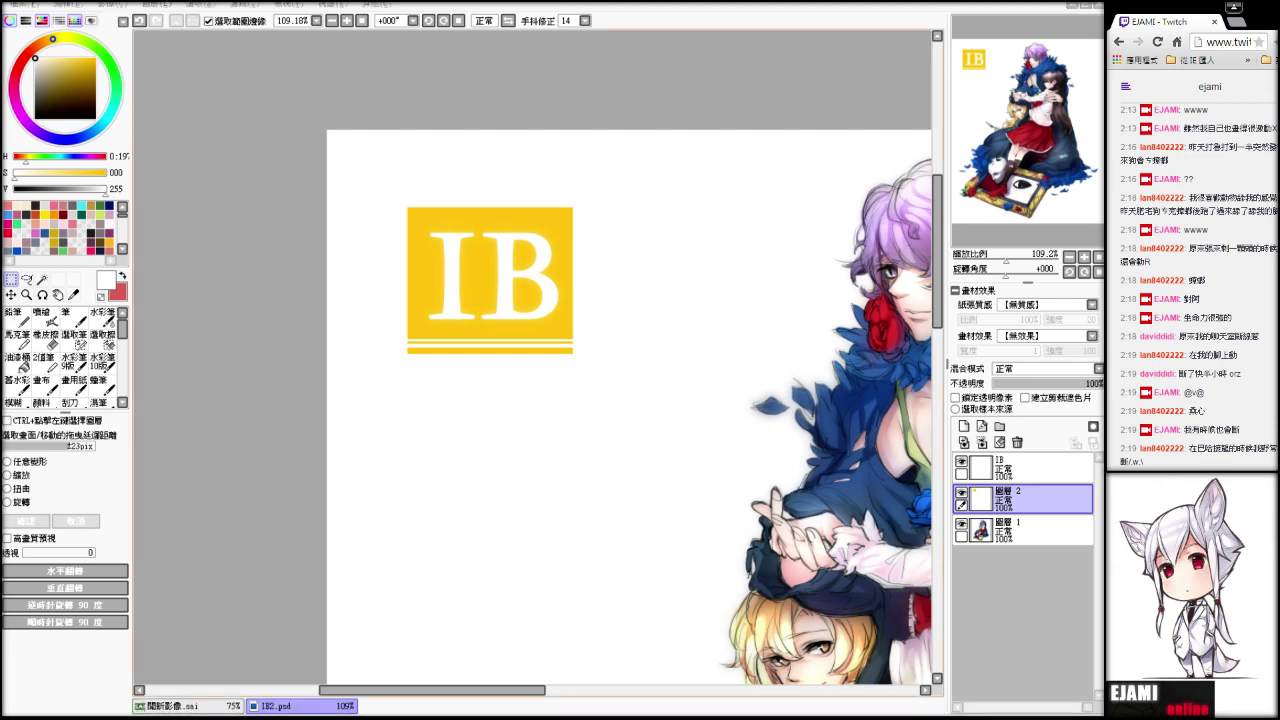
{"action": "mouse_move", "coordinate": [552, 335]}
{"action": "left_mouse_down"}
{"action": "mouse_move", "coordinate": [597, 337]}
{"action": "mouse_move", "coordinate": [556, 331]}
{"action": "left_mouse_up"}
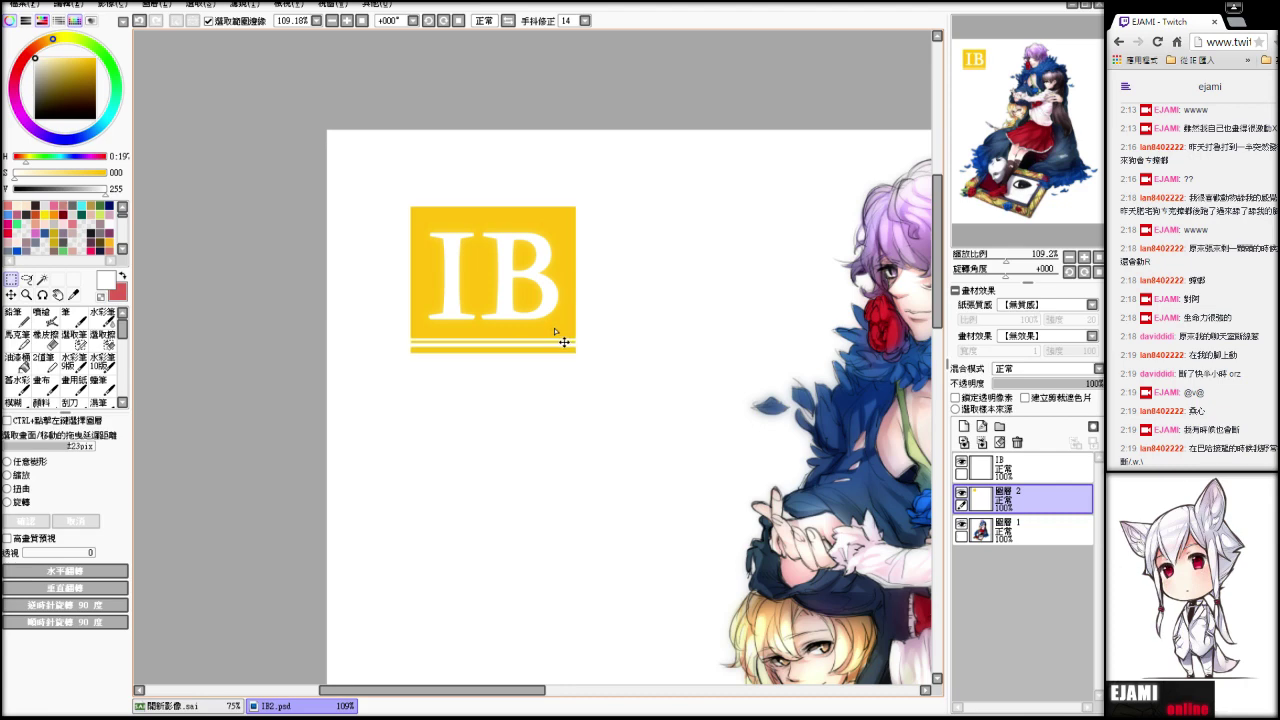
- Lighten the banner layer to a paler yellow with a colour adjustment filter
{"action": "left_click_drag", "start_coordinate": [981, 71], "coordinate": [985, 74]}
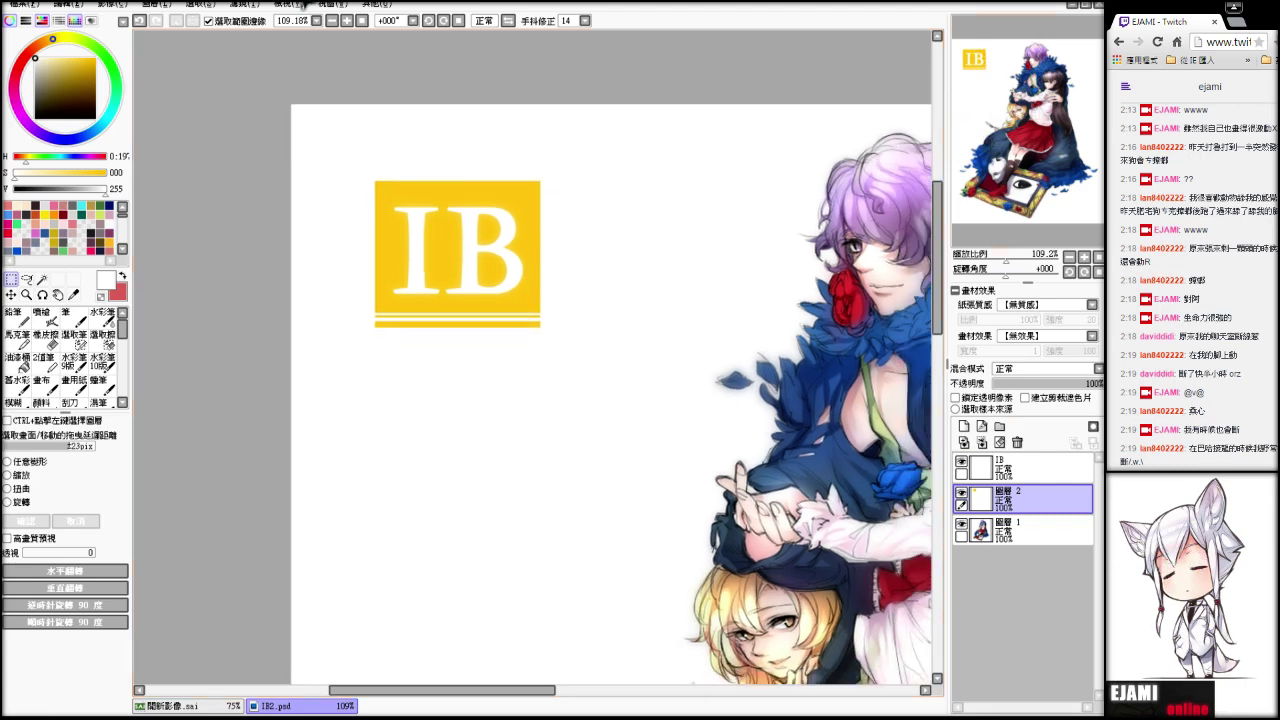
{"action": "left_click", "coordinate": [250, 5]}
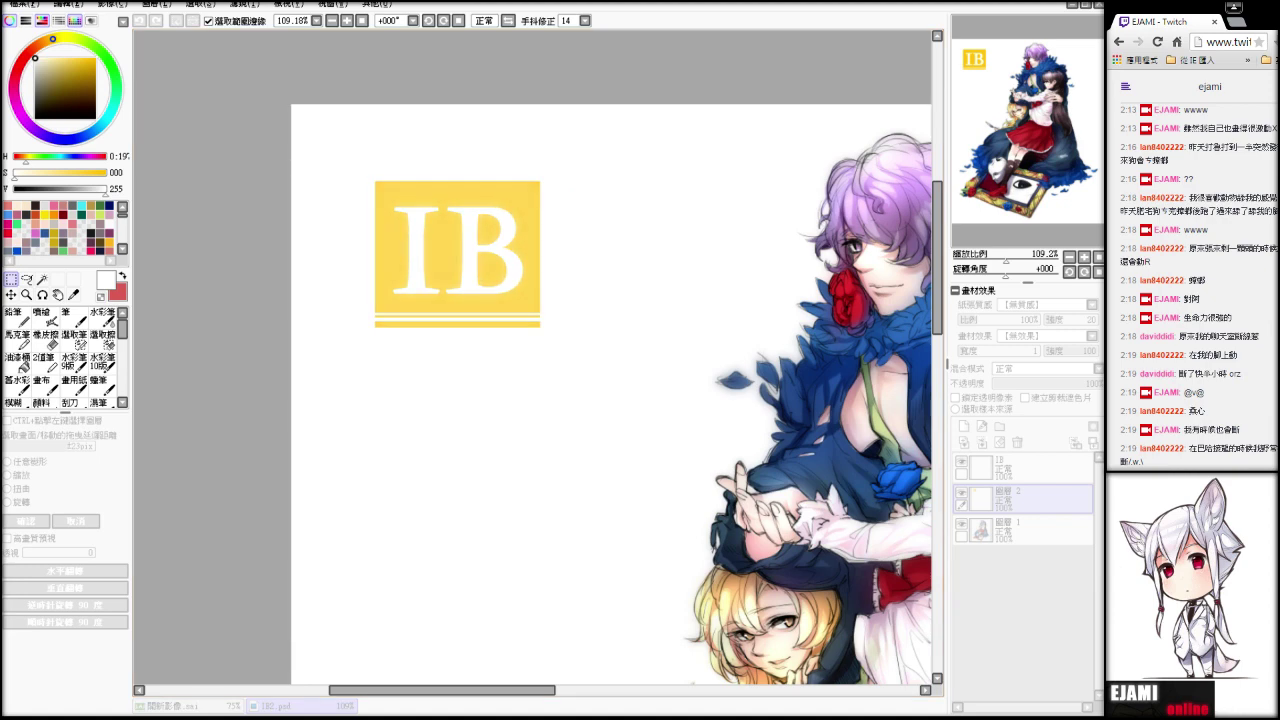
{"action": "left_click", "coordinate": [998, 406]}
{"action": "left_click_drag", "start_coordinate": [1005, 50], "coordinate": [1010, 51]}
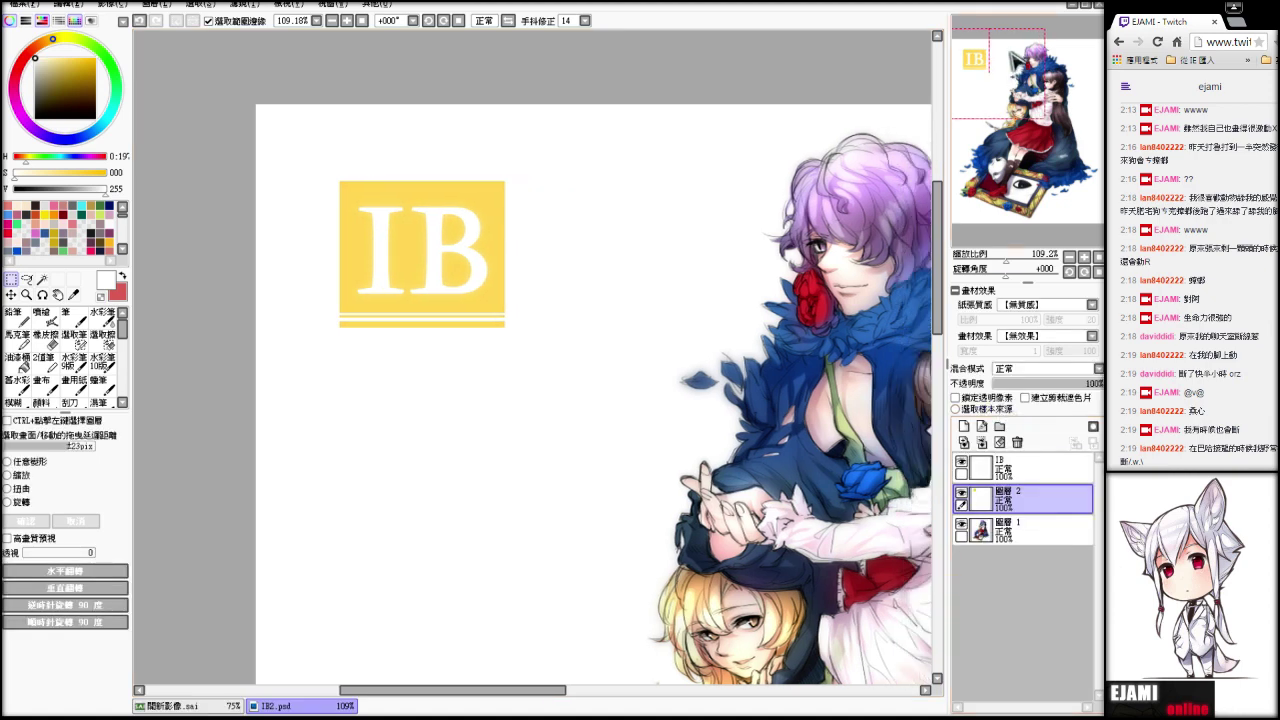
- Add a new layer clipped to the banner layer and try a pinkish-red airbrush stroke at size 300 over the banner's left side
{"action": "left_click", "coordinate": [965, 428]}
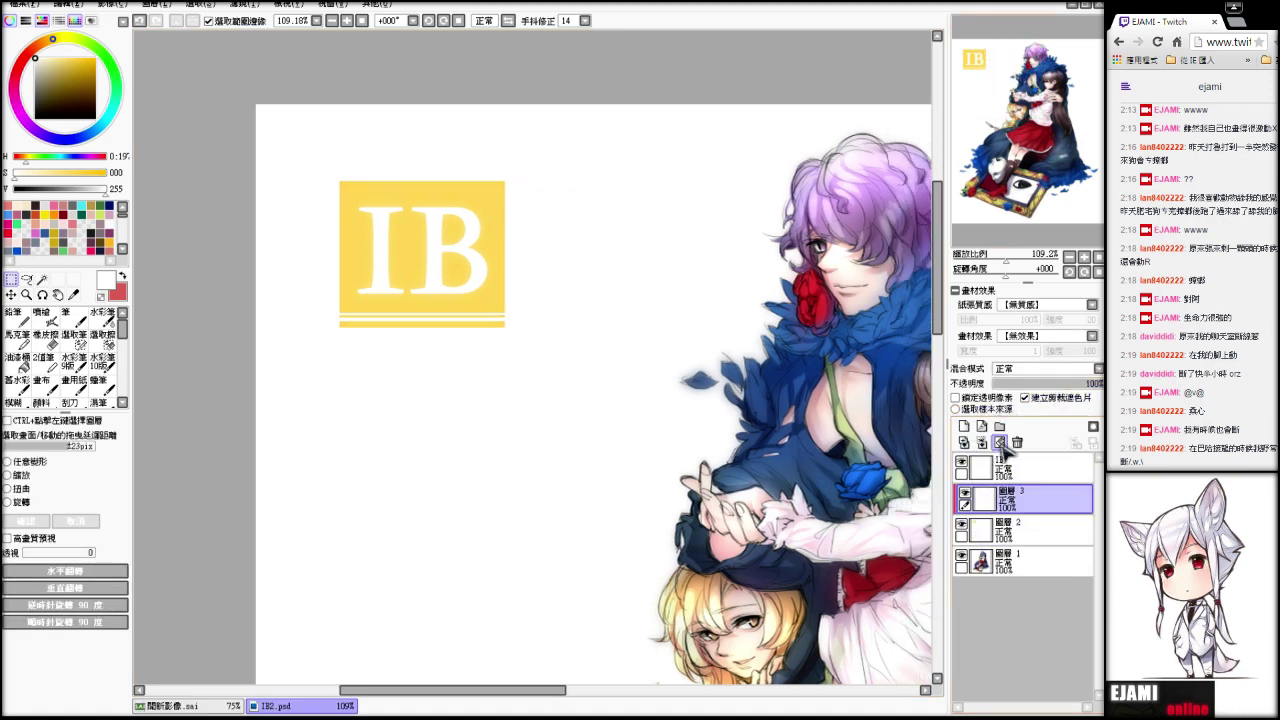
{"action": "left_click_drag", "start_coordinate": [880, 292], "coordinate": [788, 266]}
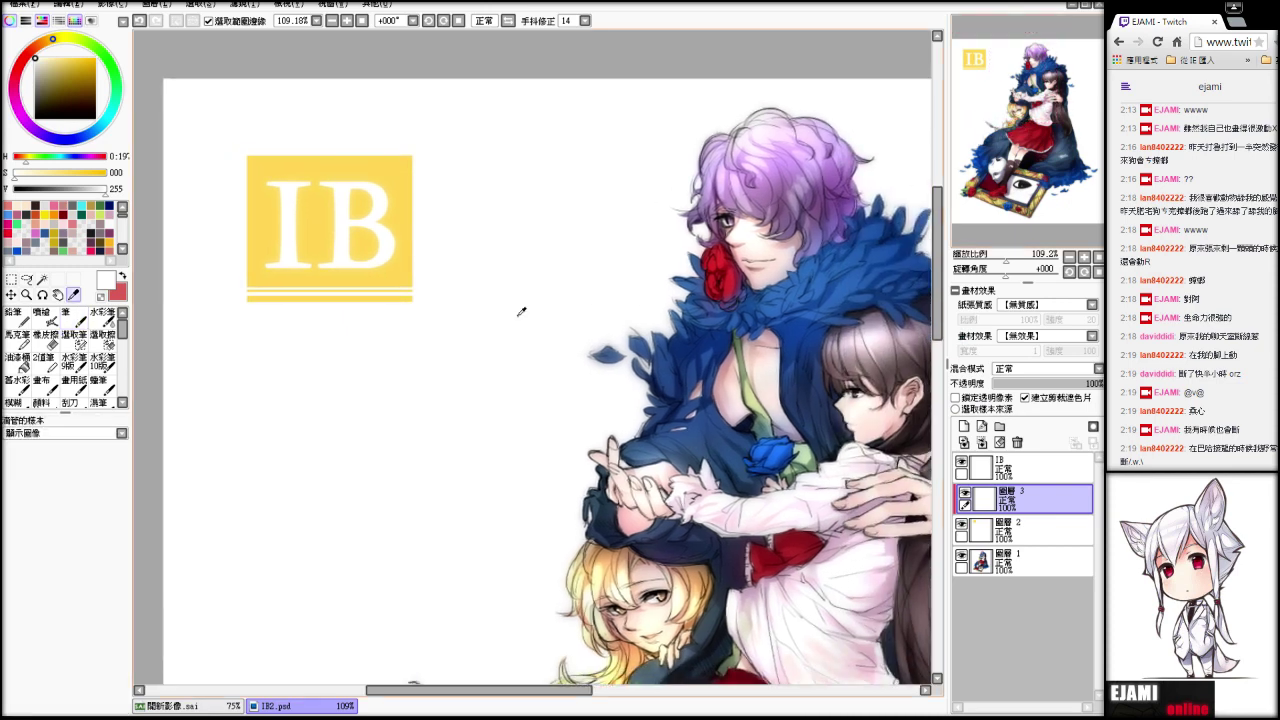
{"action": "left_click", "coordinate": [16, 72]}
{"action": "left_click_drag", "start_coordinate": [86, 70], "coordinate": [102, 35]}
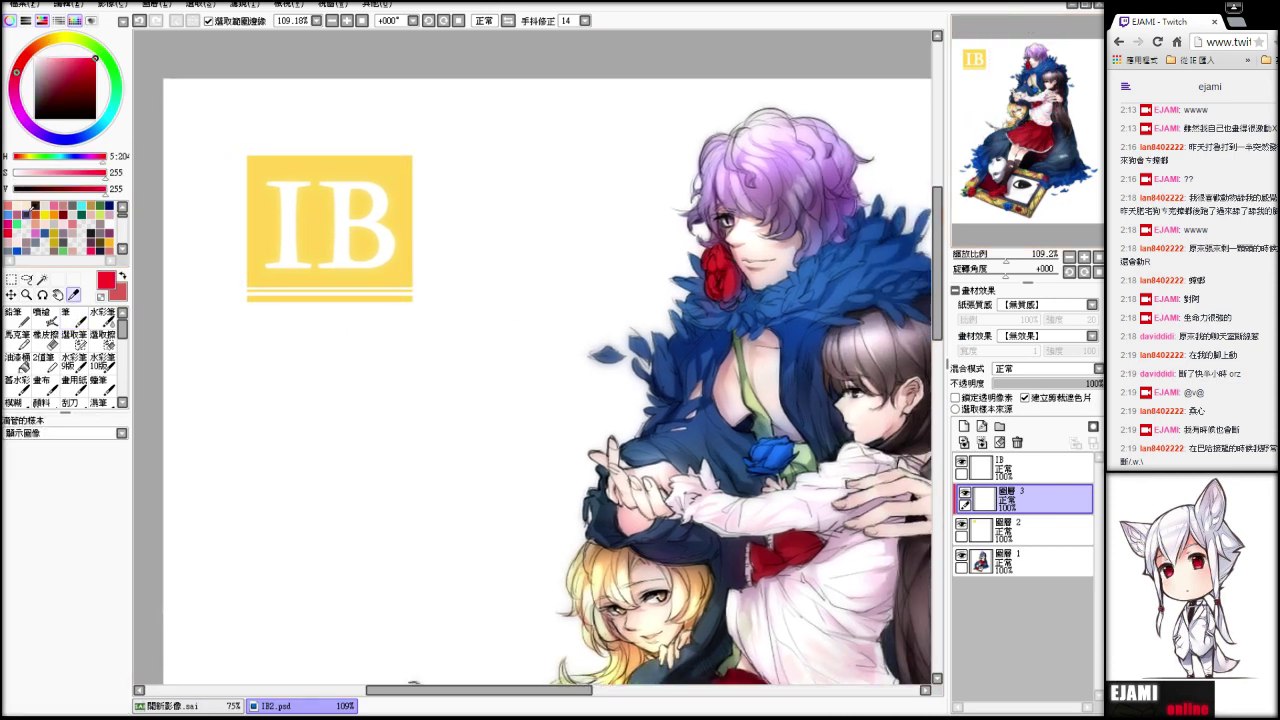
{"action": "left_click", "coordinate": [45, 317]}
{"action": "left_click", "coordinate": [66, 58]}
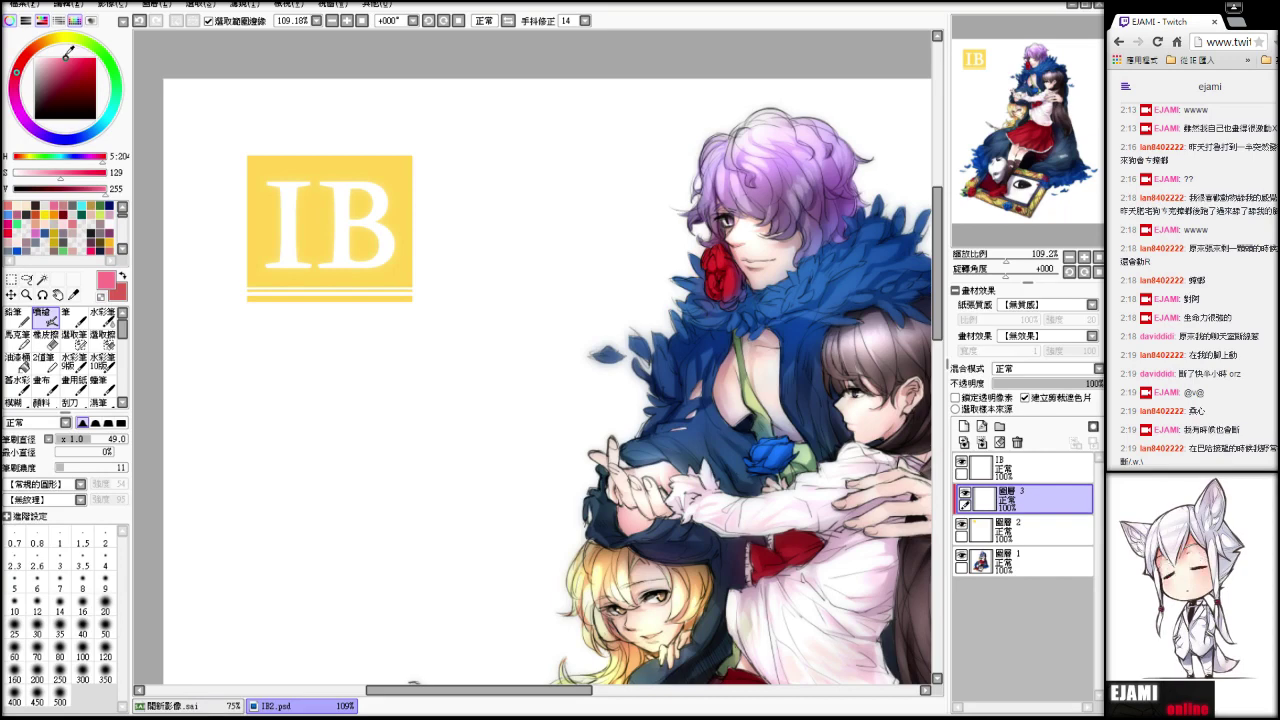
{"action": "left_click", "coordinate": [72, 58]}
{"action": "left_click", "coordinate": [83, 677]}
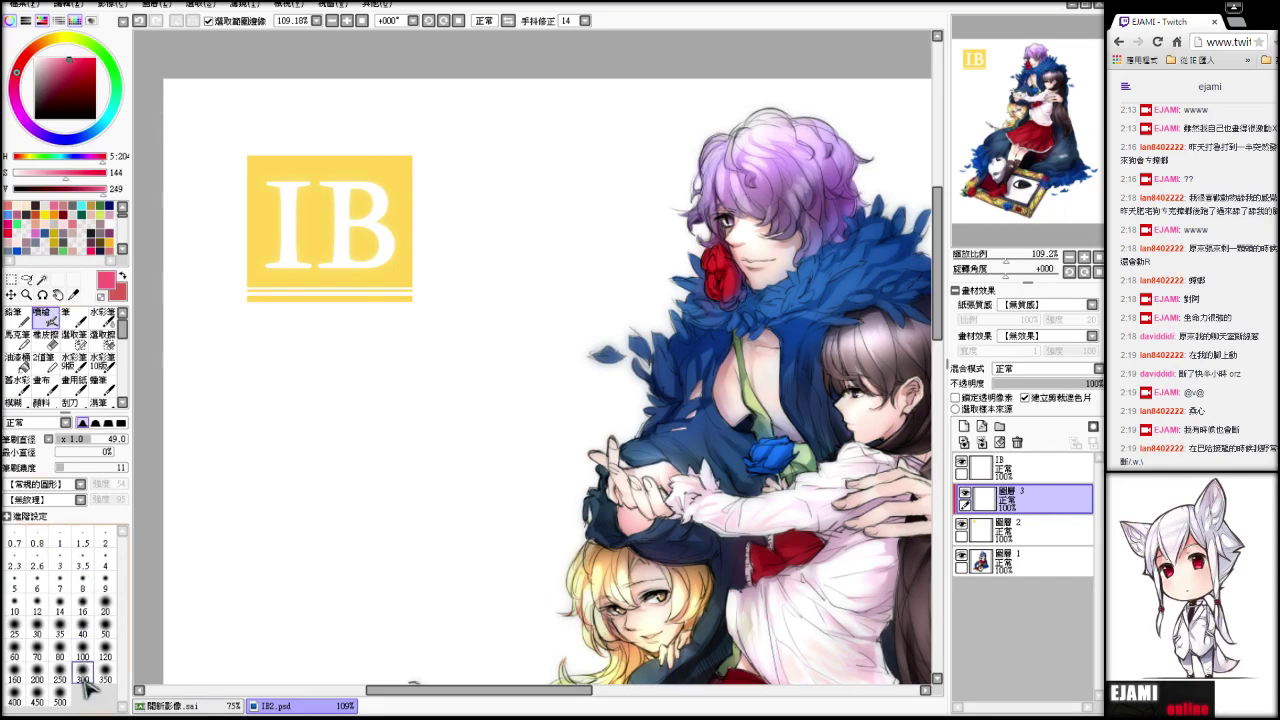
{"action": "mouse_move", "coordinate": [177, 305]}
{"action": "left_mouse_down"}
{"action": "mouse_move", "coordinate": [197, 431]}
{"action": "mouse_move", "coordinate": [209, 428]}
{"action": "mouse_move", "coordinate": [247, 109]}
{"action": "mouse_move", "coordinate": [269, 363]}
{"action": "mouse_move", "coordinate": [323, 57]}
{"action": "mouse_move", "coordinate": [277, 343]}
{"action": "mouse_move", "coordinate": [272, 57]}
{"action": "left_mouse_up"}
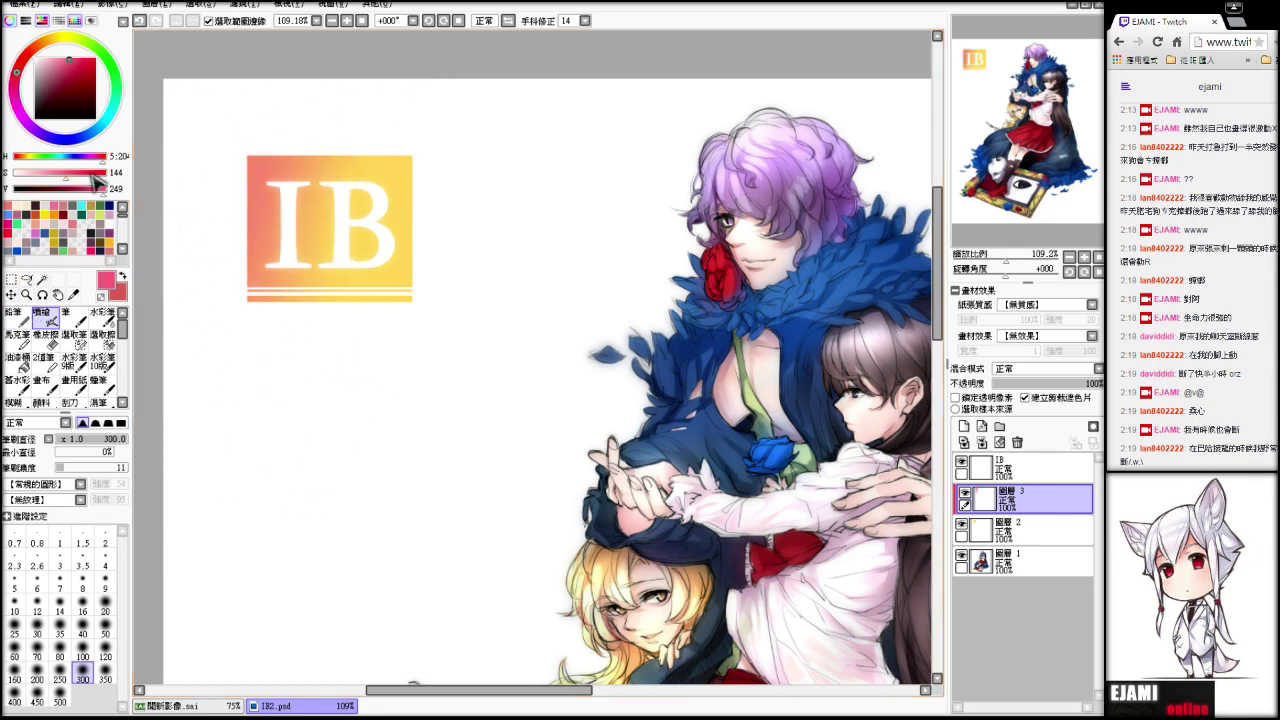
{"action": "key", "text": "ctrl+z"}
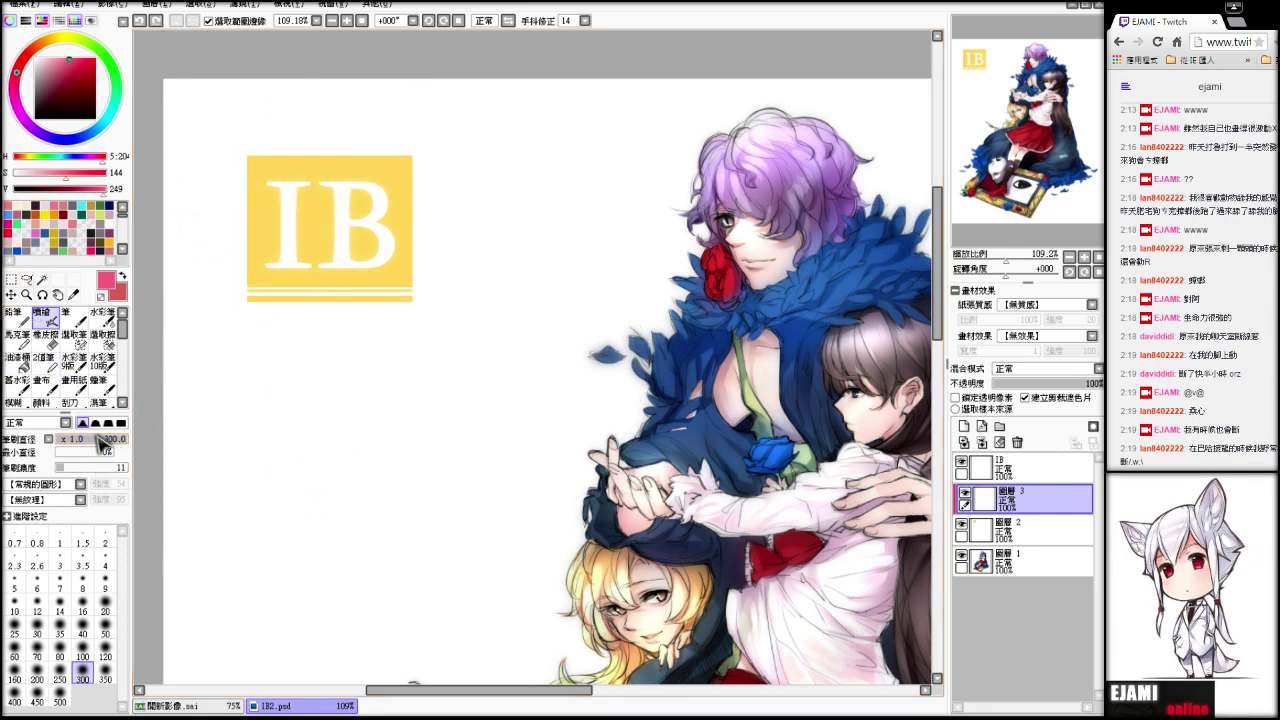
- Airbrush pinkish red down the banner's left edge with a size 200 brush
{"action": "left_click_drag", "start_coordinate": [92, 438], "coordinate": [253, 426]}
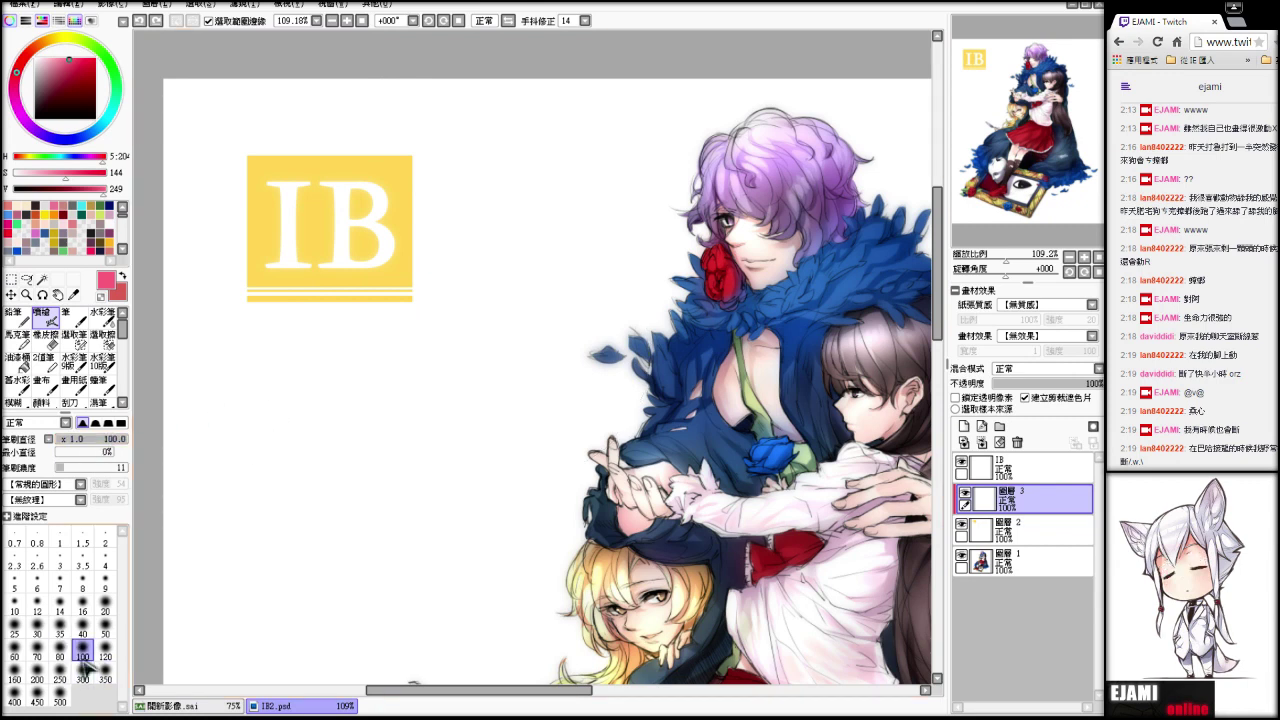
{"action": "left_click", "coordinate": [37, 670]}
{"action": "mouse_move", "coordinate": [221, 231]}
{"action": "left_mouse_down"}
{"action": "mouse_move", "coordinate": [202, 357]}
{"action": "mouse_move", "coordinate": [251, 164]}
{"action": "mouse_move", "coordinate": [244, 283]}
{"action": "mouse_move", "coordinate": [226, 203]}
{"action": "mouse_move", "coordinate": [234, 248]}
{"action": "mouse_move", "coordinate": [252, 161]}
{"action": "mouse_move", "coordinate": [243, 281]}
{"action": "mouse_move", "coordinate": [256, 213]}
{"action": "mouse_move", "coordinate": [248, 137]}
{"action": "mouse_move", "coordinate": [215, 390]}
{"action": "left_mouse_up"}
- Airbrush violet-blue down the banner's right edge
{"action": "left_click", "coordinate": [75, 140]}
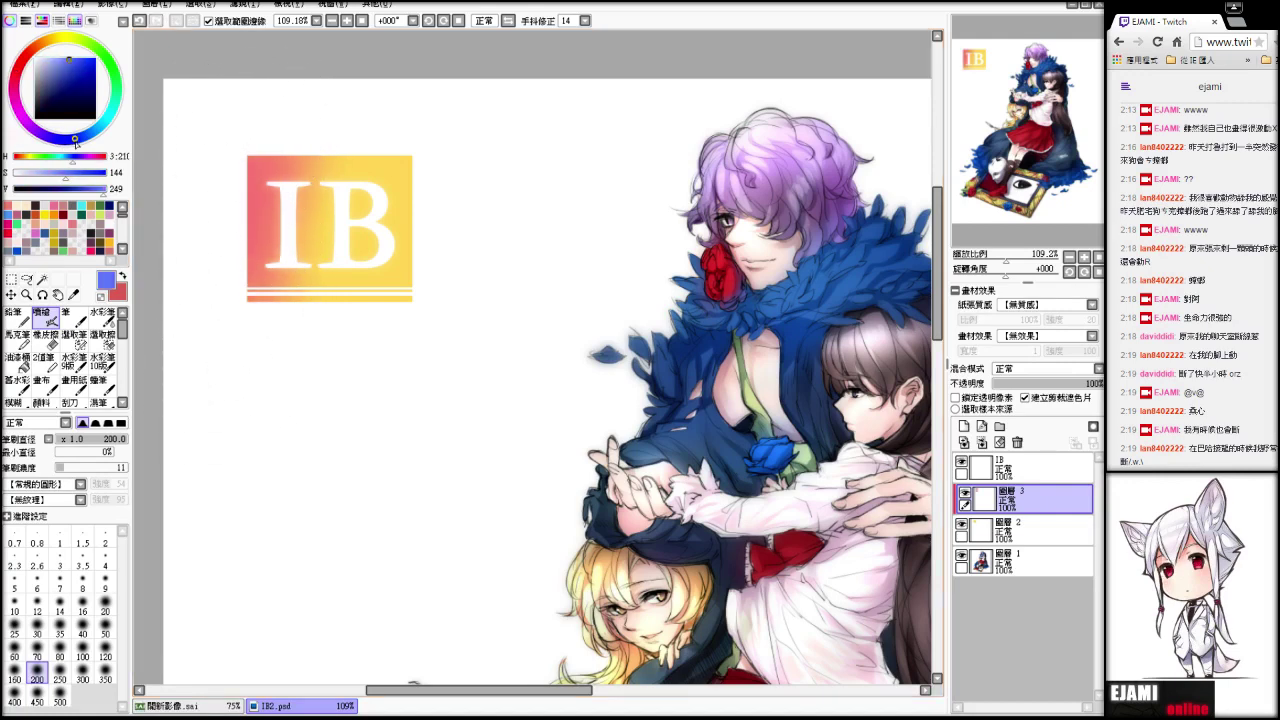
{"action": "mouse_move", "coordinate": [74, 142]}
{"action": "left_mouse_down"}
{"action": "mouse_move", "coordinate": [47, 136]}
{"action": "mouse_move", "coordinate": [61, 139]}
{"action": "left_mouse_up"}
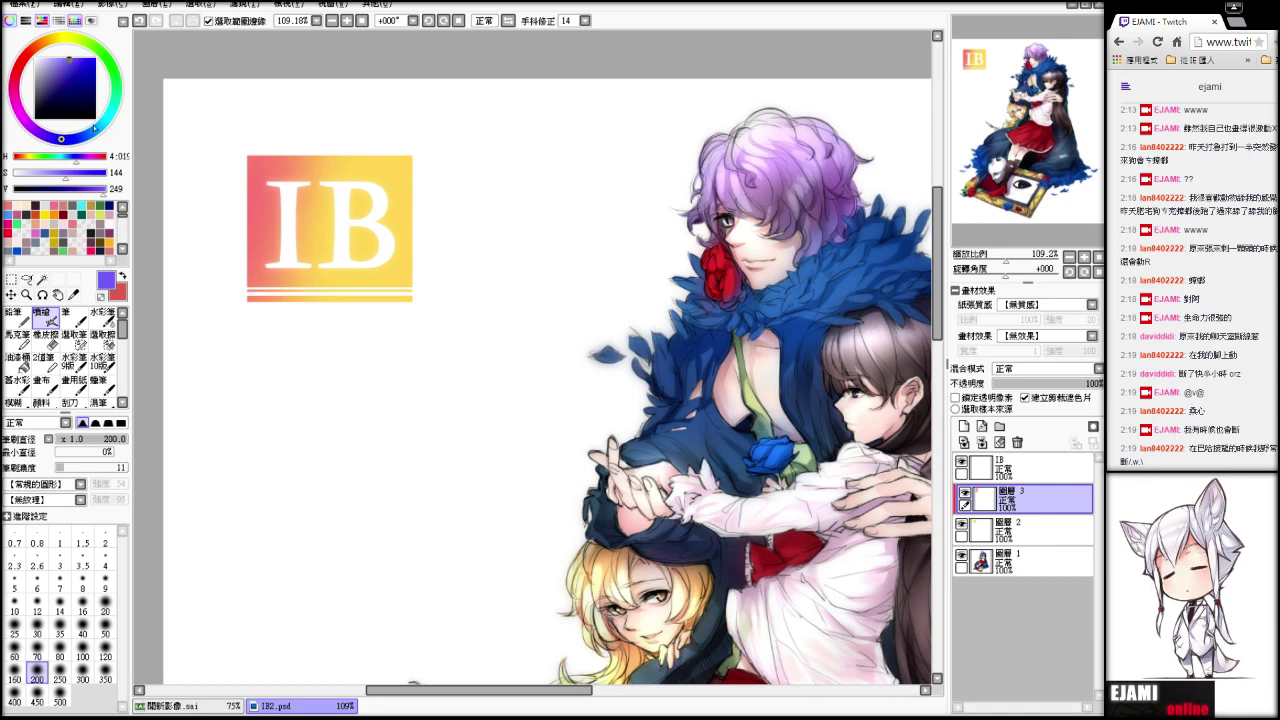
{"action": "mouse_move", "coordinate": [416, 113]}
{"action": "left_mouse_down"}
{"action": "mouse_move", "coordinate": [329, 355]}
{"action": "mouse_move", "coordinate": [386, 311]}
{"action": "mouse_move", "coordinate": [414, 131]}
{"action": "mouse_move", "coordinate": [429, 154]}
{"action": "mouse_move", "coordinate": [436, 142]}
{"action": "mouse_move", "coordinate": [410, 103]}
{"action": "mouse_move", "coordinate": [400, 251]}
{"action": "mouse_move", "coordinate": [374, 308]}
{"action": "left_mouse_up"}
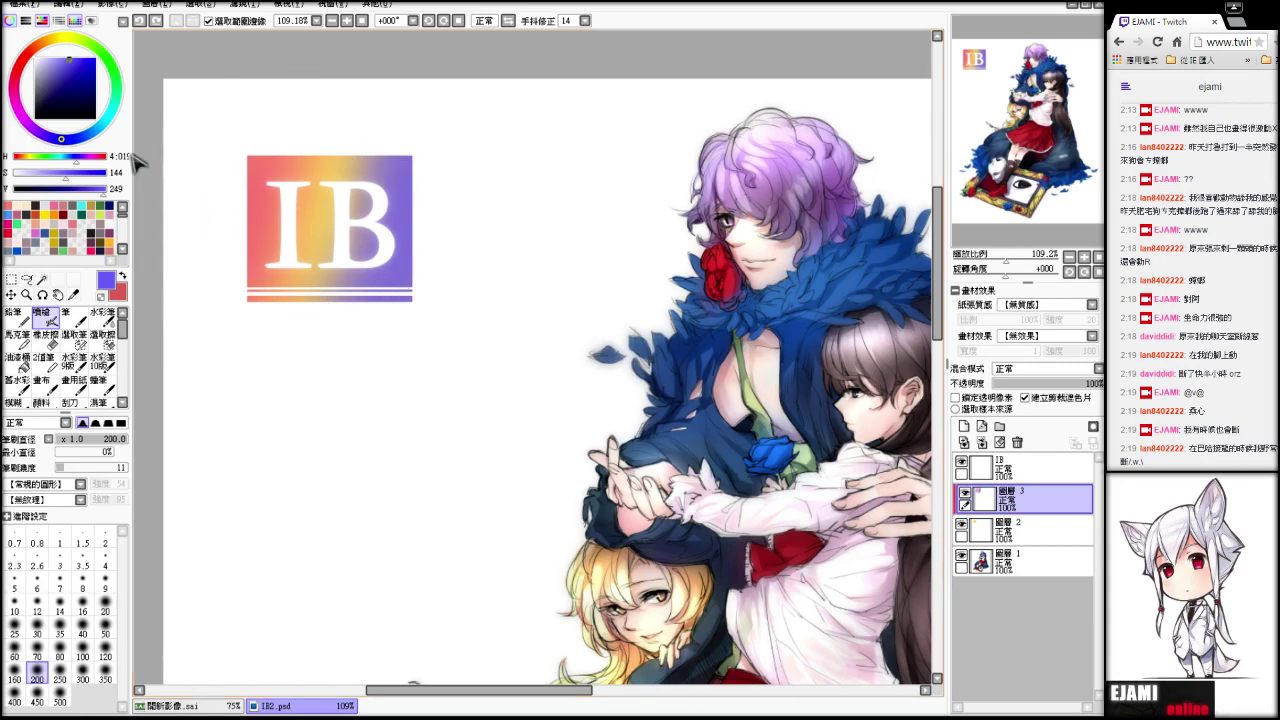
- Try saturated red on the banner's left side and airbrush bright yellow through its middle
{"action": "left_click_drag", "start_coordinate": [20, 74], "coordinate": [19, 66]}
{"action": "left_click", "coordinate": [95, 59]}
{"action": "left_click_drag", "start_coordinate": [264, 178], "coordinate": [286, 120]}
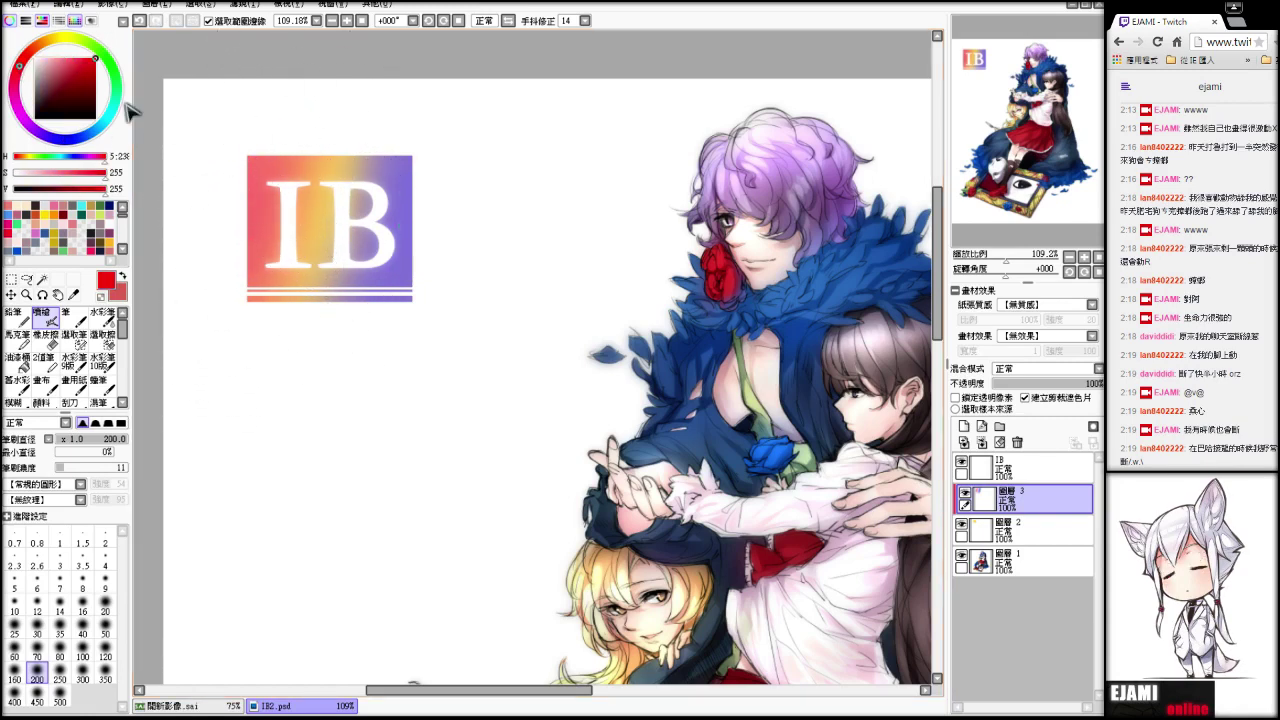
{"action": "left_click", "coordinate": [68, 38]}
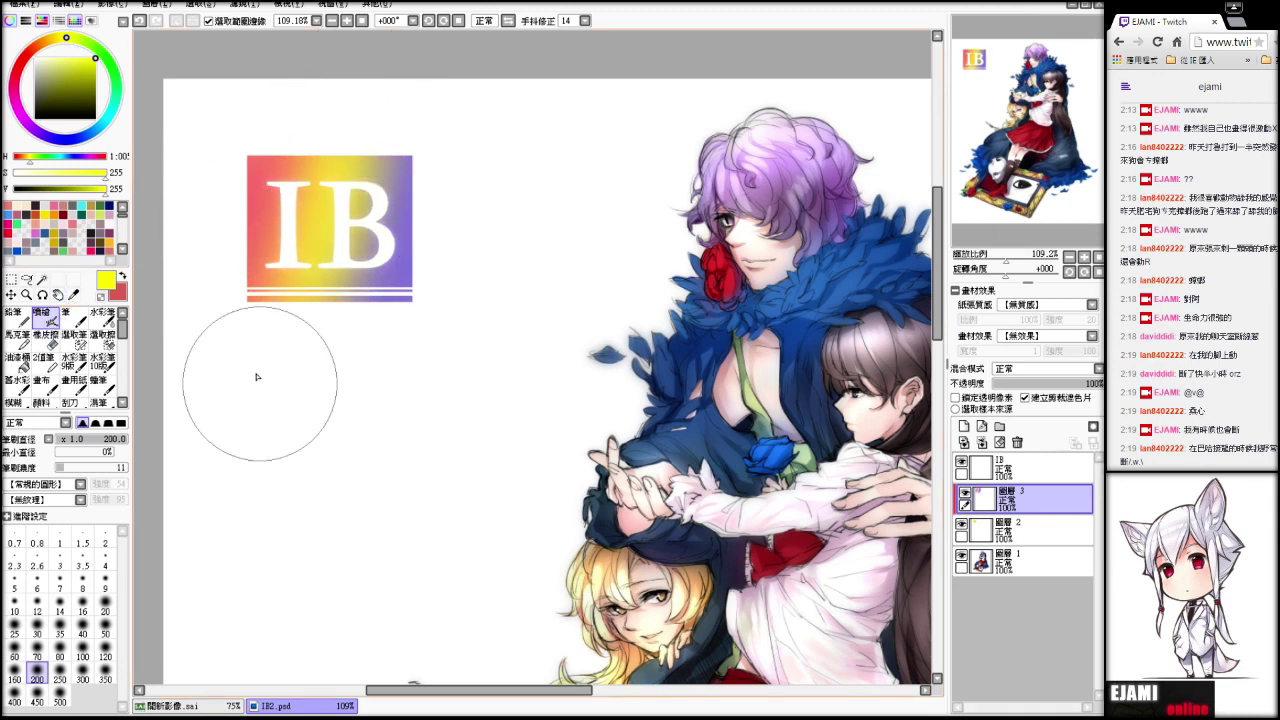
- Merge the clipped colour layer down into the banner layer and set the banner layer's opacity to 87%
{"action": "left_click", "coordinate": [982, 443]}
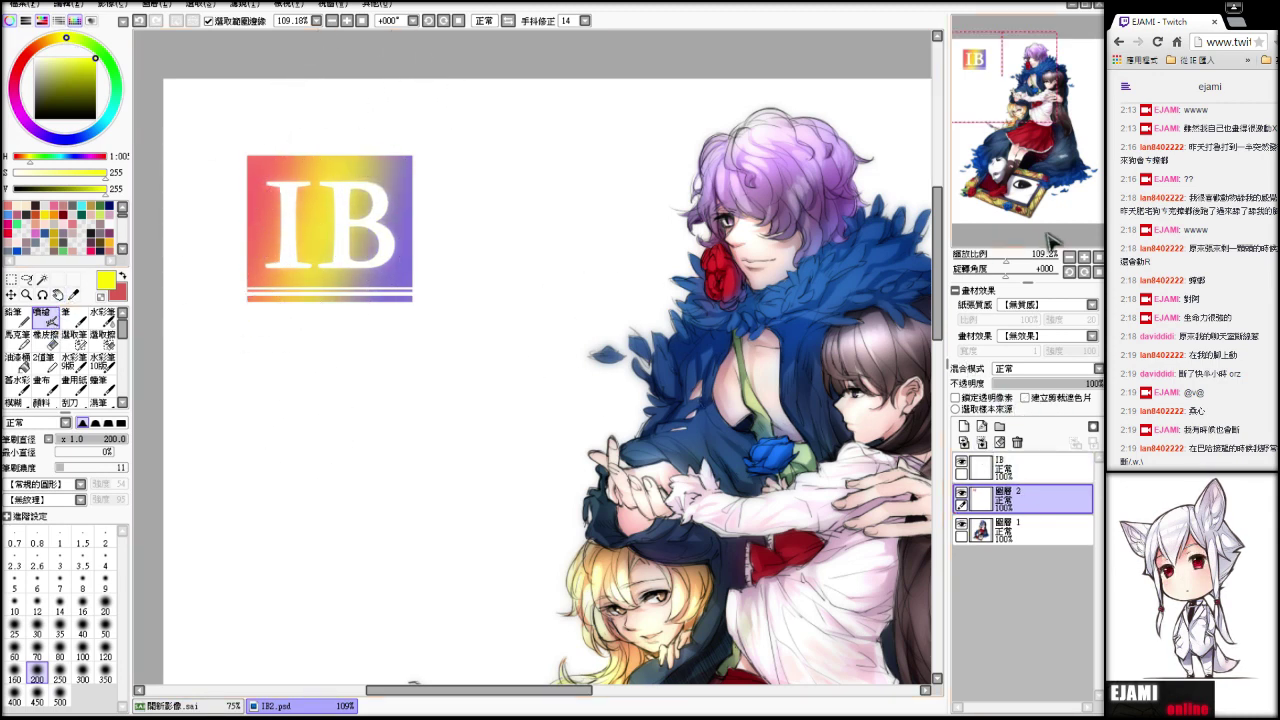
{"action": "left_click", "coordinate": [1008, 260]}
{"action": "left_click_drag", "start_coordinate": [1008, 261], "coordinate": [998, 261]}
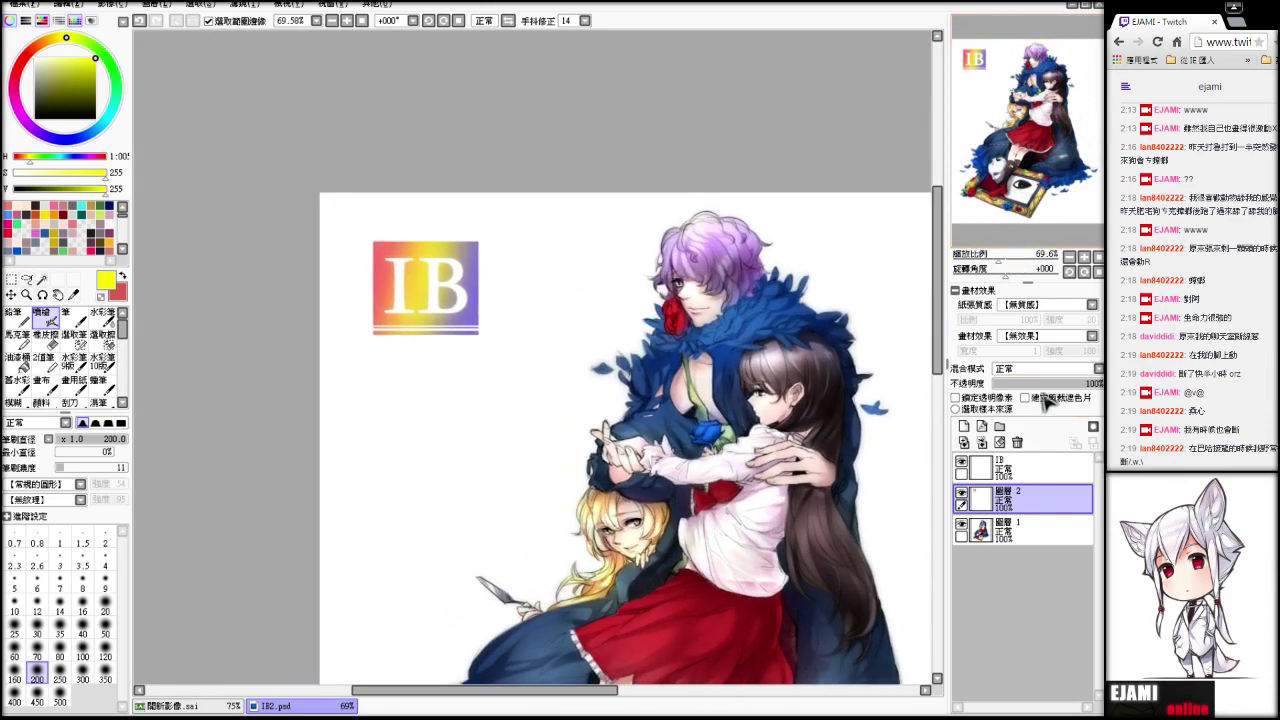
{"action": "left_click_drag", "start_coordinate": [1064, 384], "coordinate": [1056, 386]}
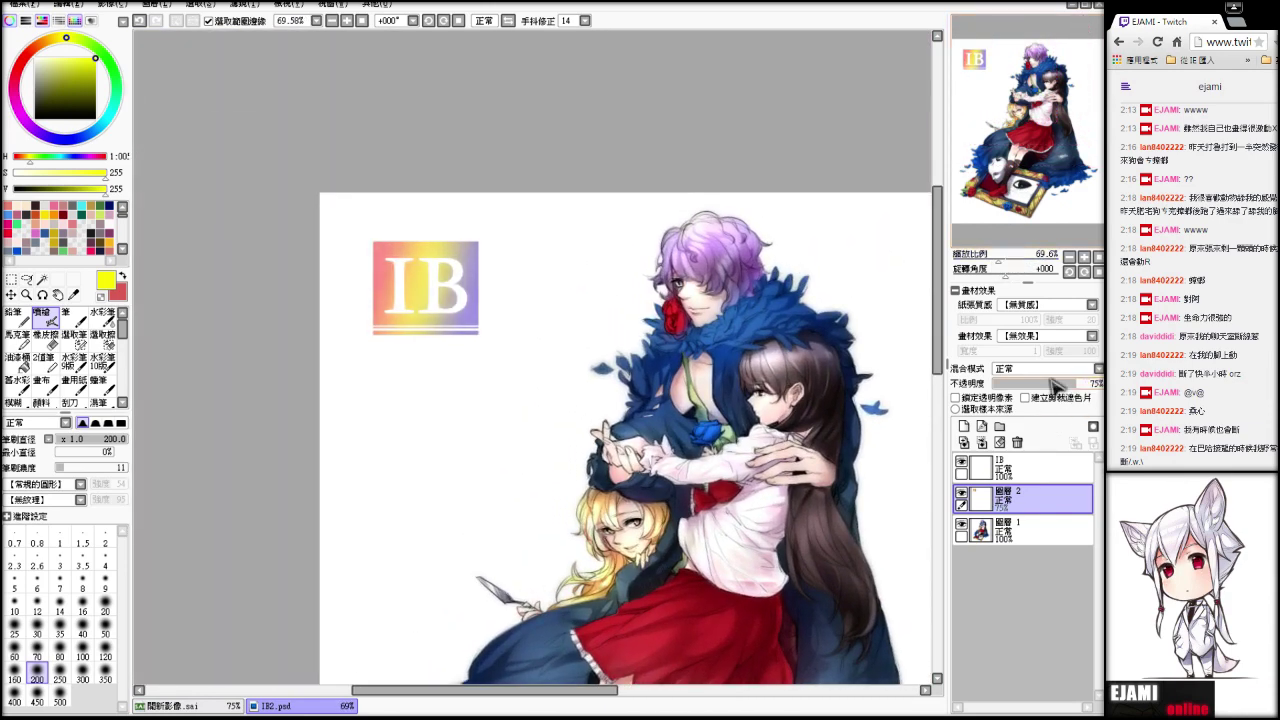
{"action": "left_click_drag", "start_coordinate": [1078, 386], "coordinate": [1090, 383]}
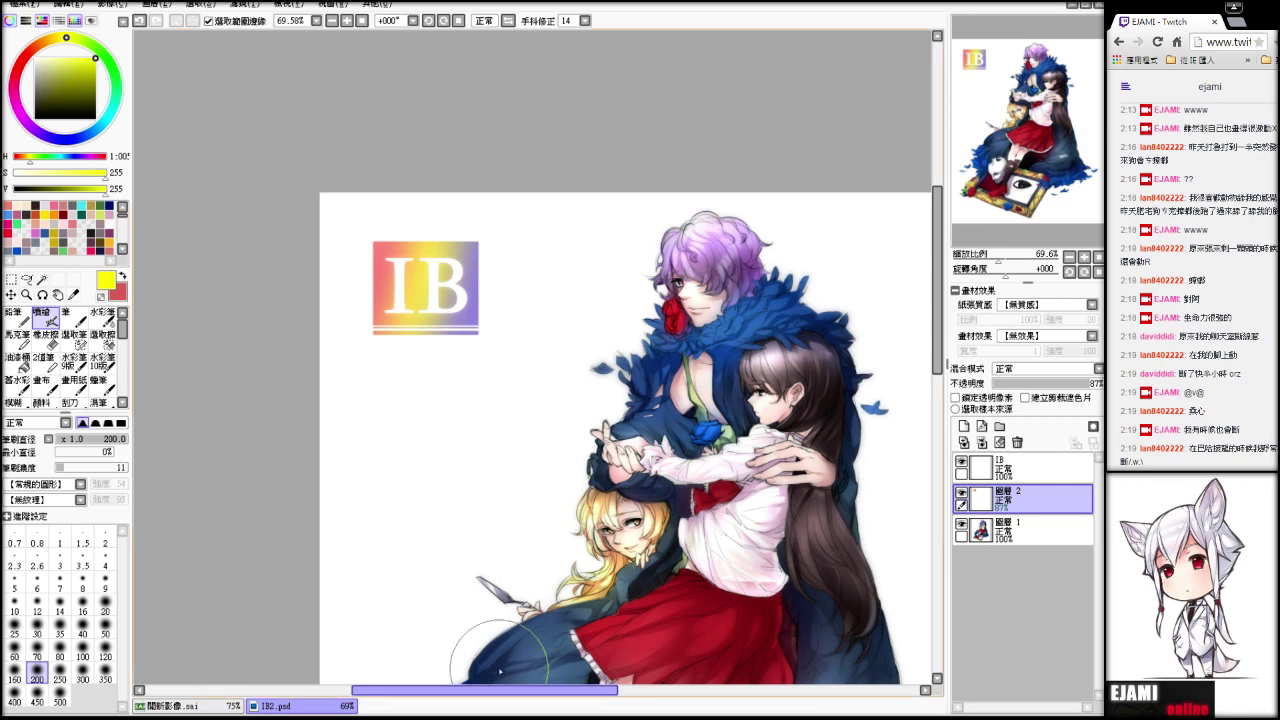
- Copy the IB title merged with its banner and paste it as a new layer above the original, separate title and banner layers
{"action": "left_click", "coordinate": [988, 462]}
{"action": "left_click", "coordinate": [982, 442]}
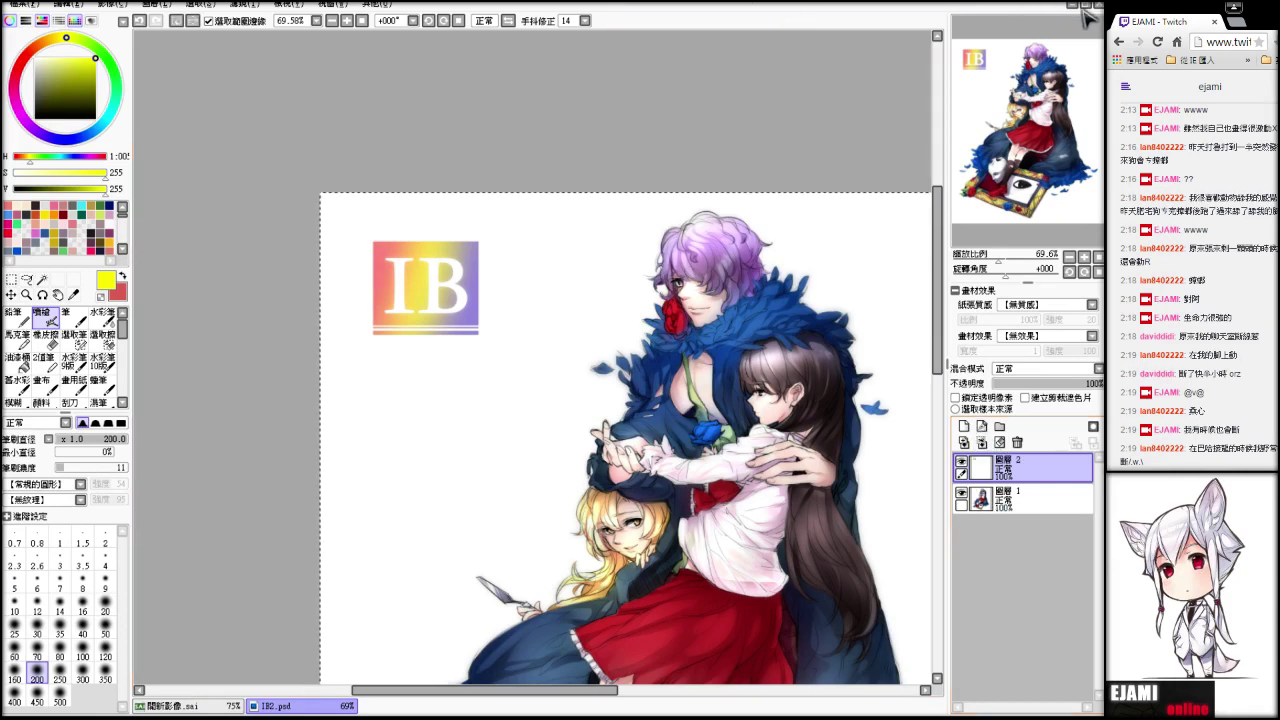
{"action": "key", "text": "n"}
{"action": "key", "text": "ctrl+o"}
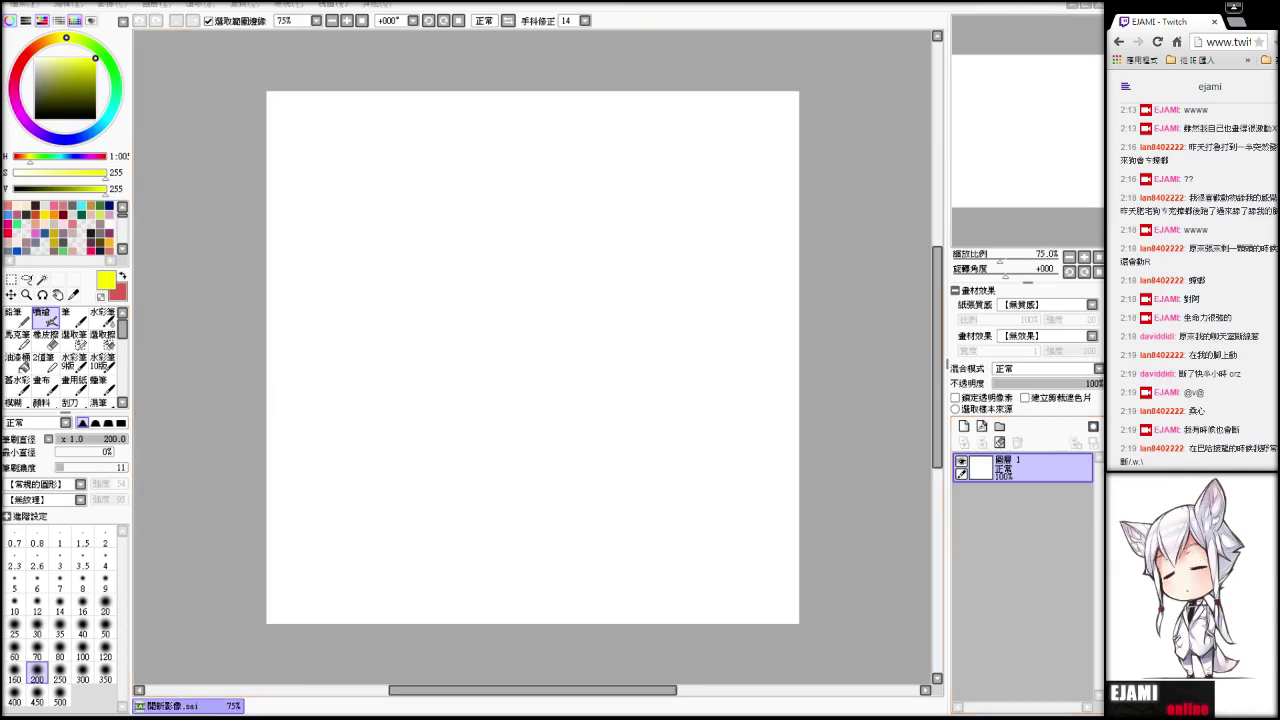
{"action": "key", "text": "Return"}
{"action": "left_click", "coordinate": [964, 426]}
{"action": "scroll", "coordinate": [317, 93], "scroll_direction": "up", "scroll_amount": 5}
{"action": "scroll", "coordinate": [766, 230], "scroll_direction": "down", "scroll_amount": 3}
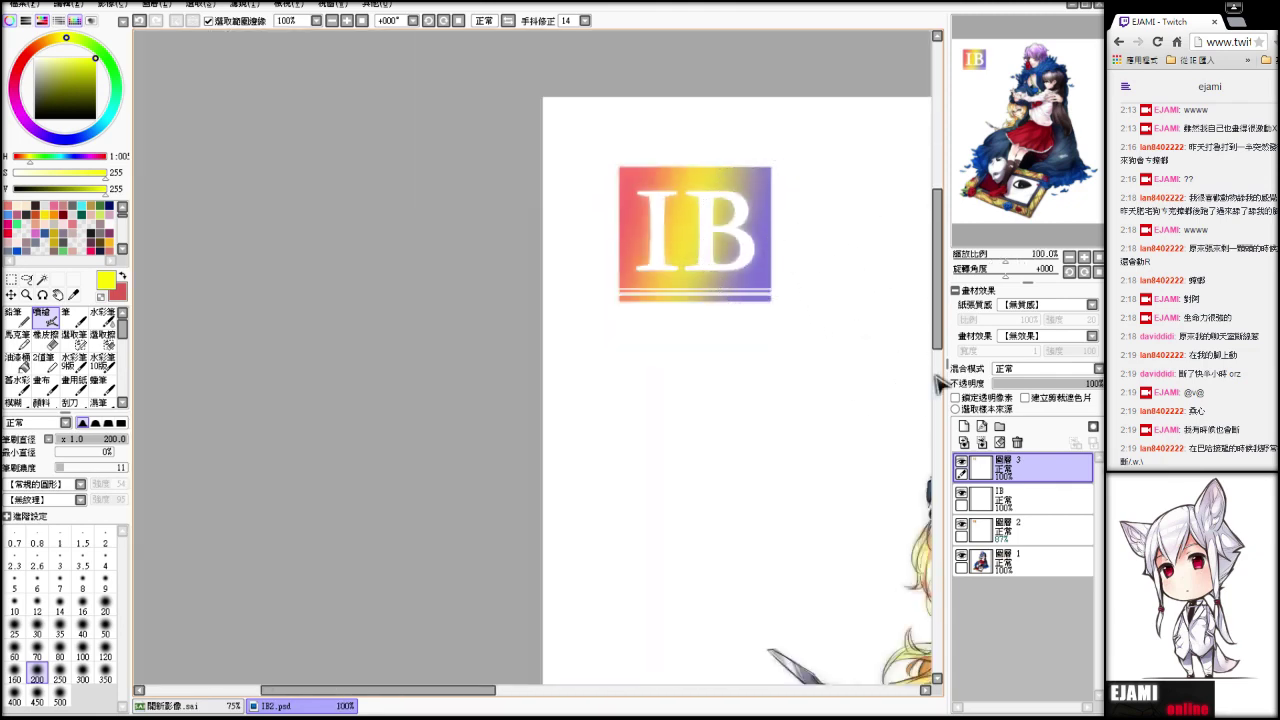
- Fade the pasted banner copy to 66% opacity and the original banner layer, merged with the IB title, to 0%
{"action": "left_click_drag", "start_coordinate": [1050, 393], "coordinate": [982, 393]}
{"action": "left_click", "coordinate": [1020, 507]}
{"action": "left_click", "coordinate": [981, 442]}
{"action": "key", "text": "Tab"}
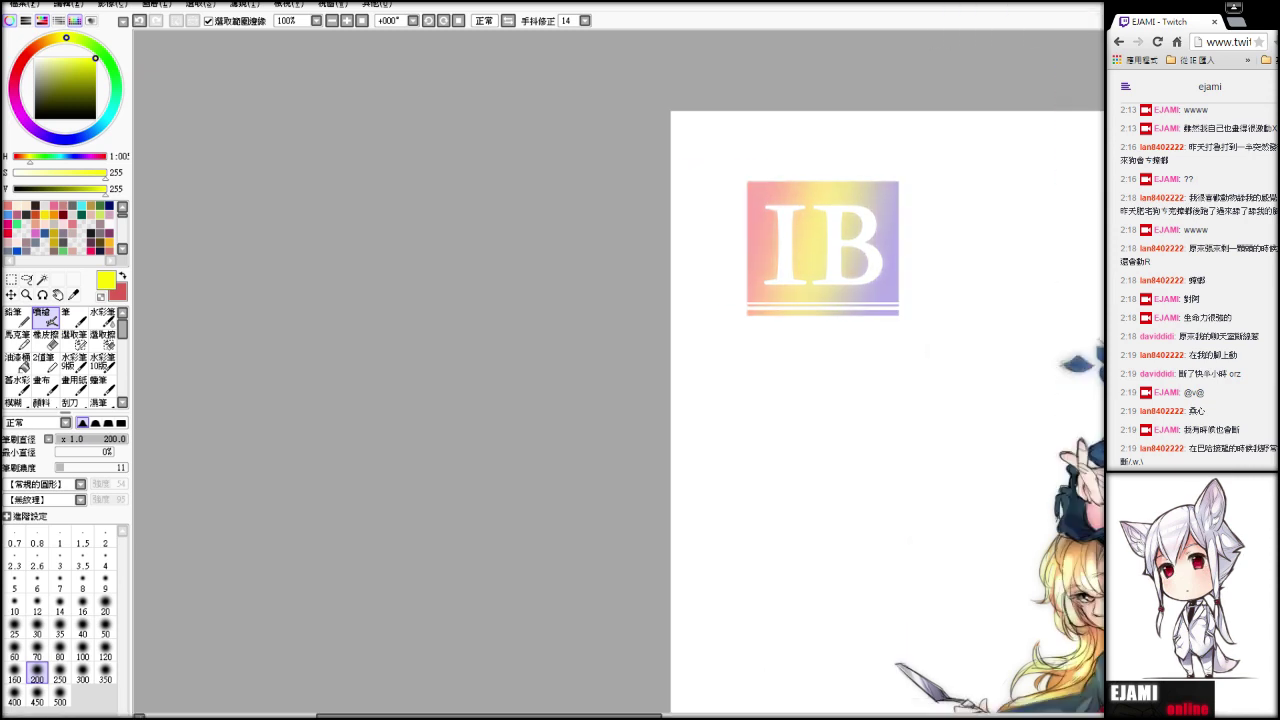
{"action": "left_click_drag", "start_coordinate": [900, 400], "coordinate": [513, 345]}
{"action": "left_click", "coordinate": [1096, 5]}
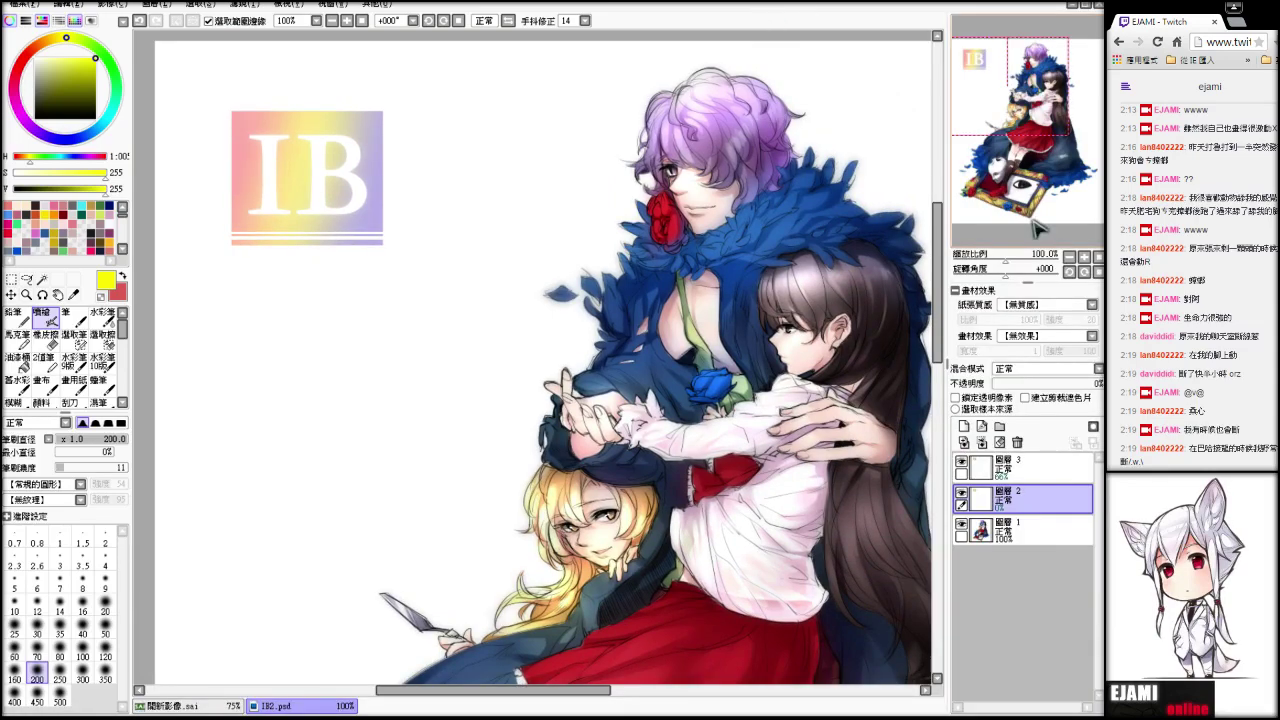
- Merge the faded banner copy into the layer below and move the banner lower and closer to the figures
{"action": "left_click_drag", "start_coordinate": [1006, 262], "coordinate": [994, 262]}
{"action": "left_click_drag", "start_coordinate": [981, 141], "coordinate": [972, 152]}
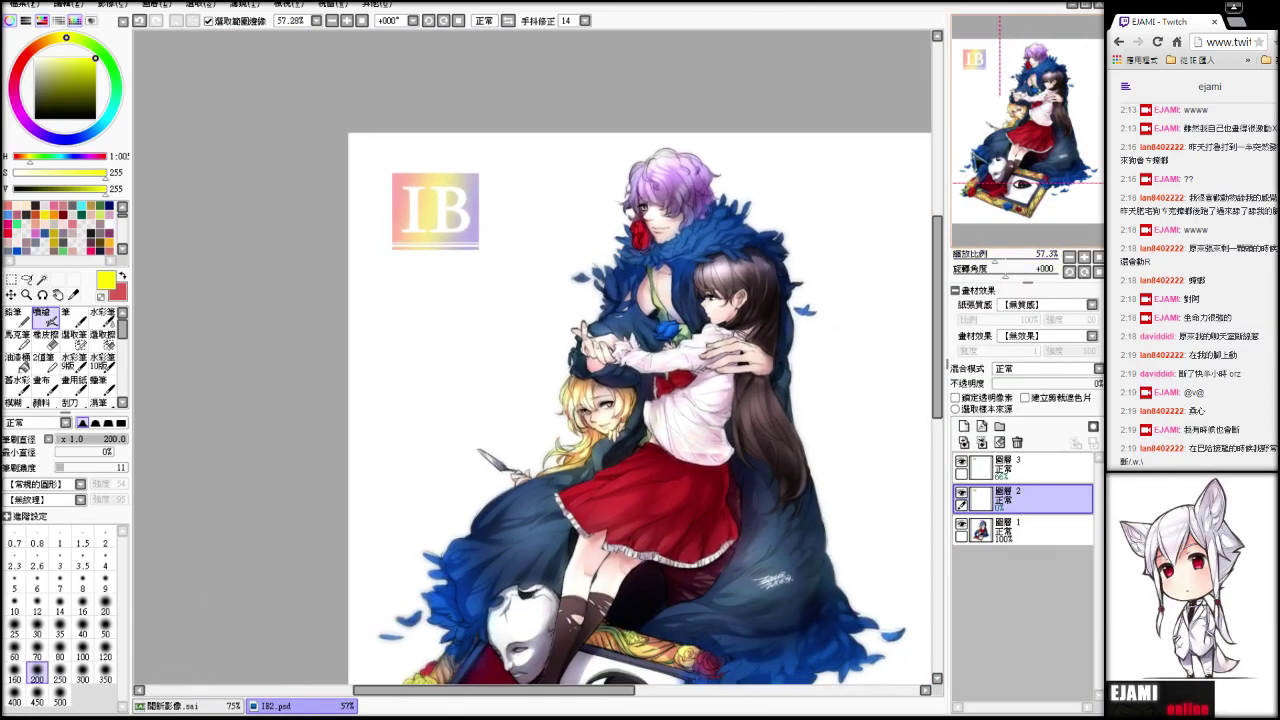
{"action": "left_click", "coordinate": [1006, 464]}
{"action": "left_click", "coordinate": [982, 443]}
{"action": "left_click_drag", "start_coordinate": [390, 231], "coordinate": [415, 294]}
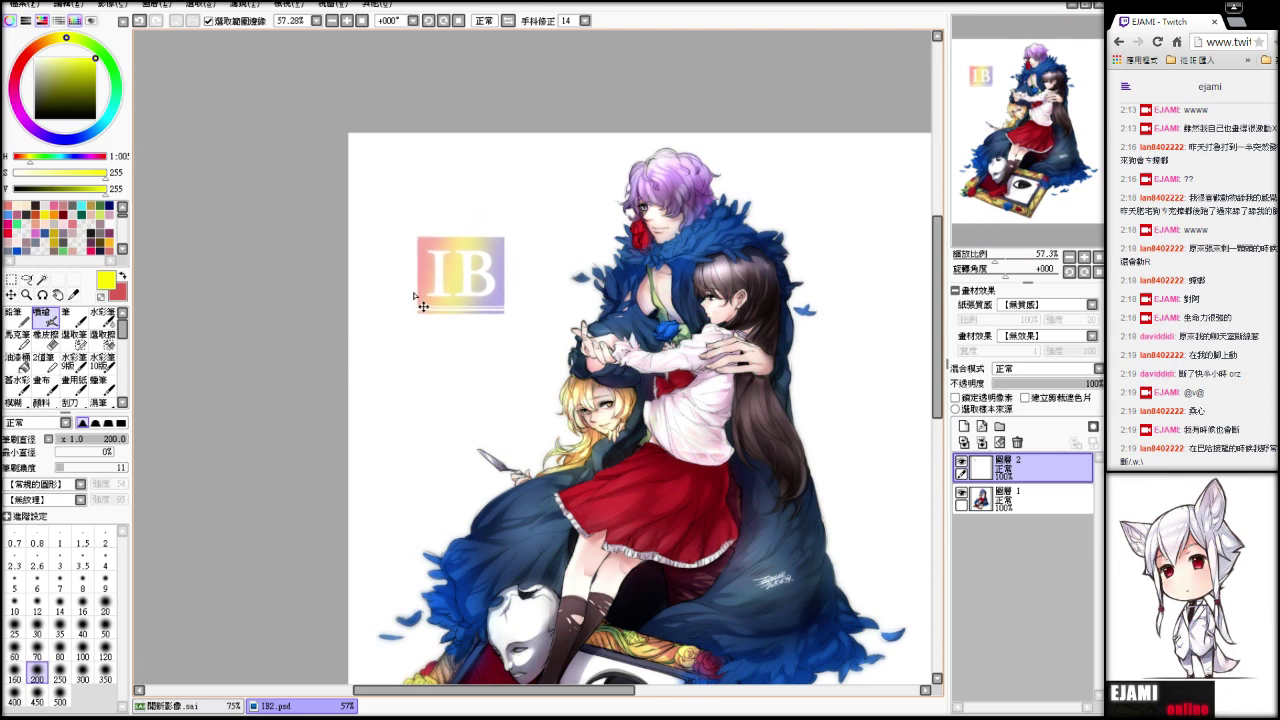
- Reduce the IB banner's colour saturation with a filter and nudge the banner nearer to the figures
{"action": "left_click", "coordinate": [243, 7]}
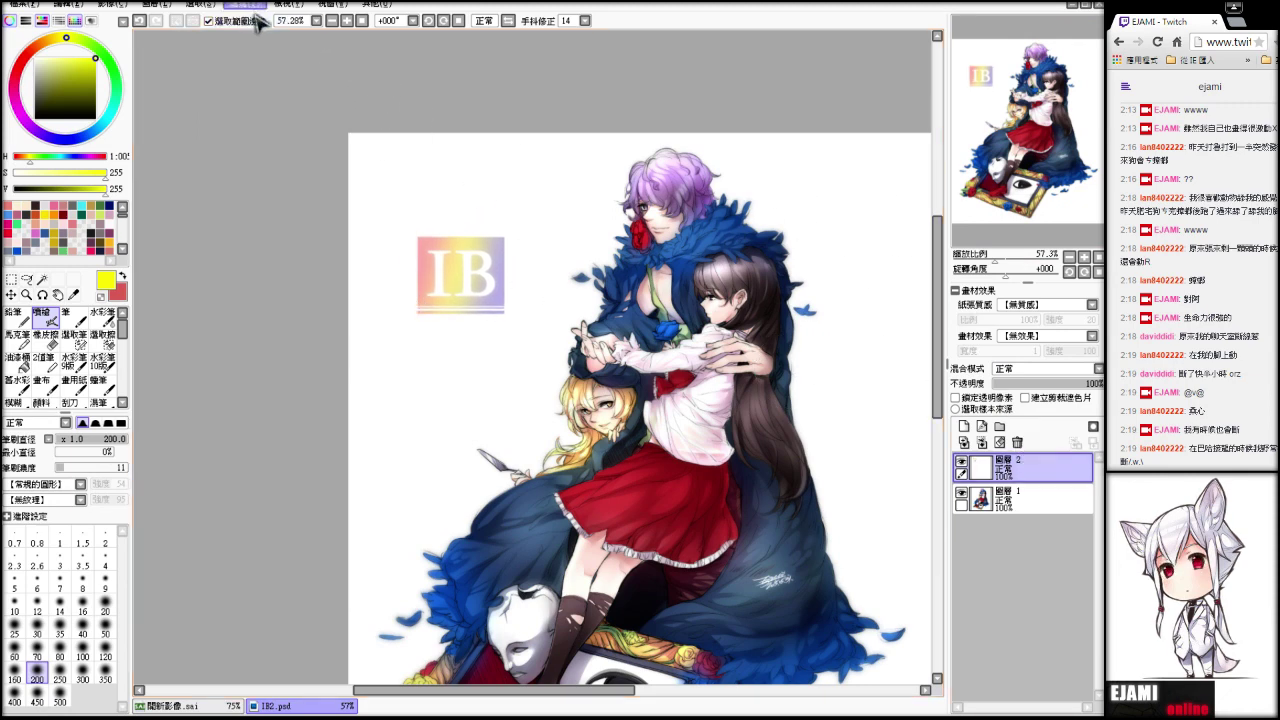
{"action": "left_click", "coordinate": [257, 22]}
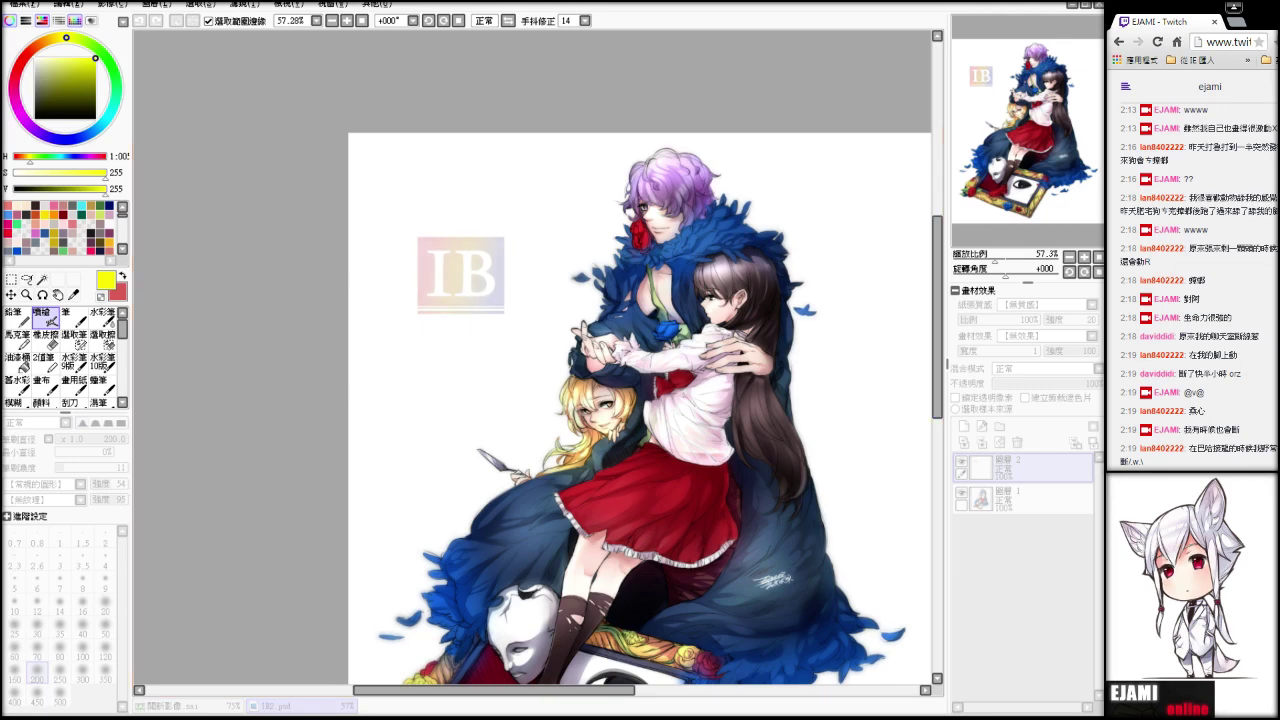
{"action": "scroll", "coordinate": [624, 405], "scroll_direction": "down", "scroll_amount": 1}
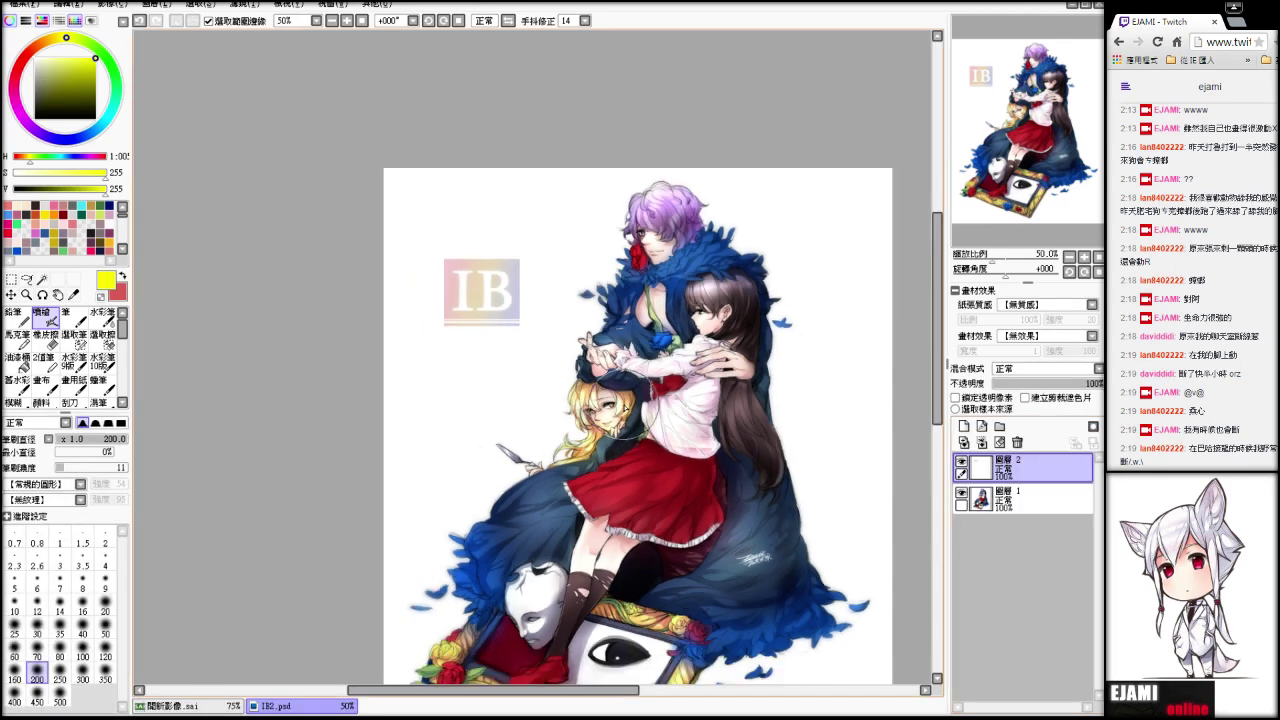
{"action": "left_click_drag", "start_coordinate": [672, 288], "coordinate": [632, 235]}
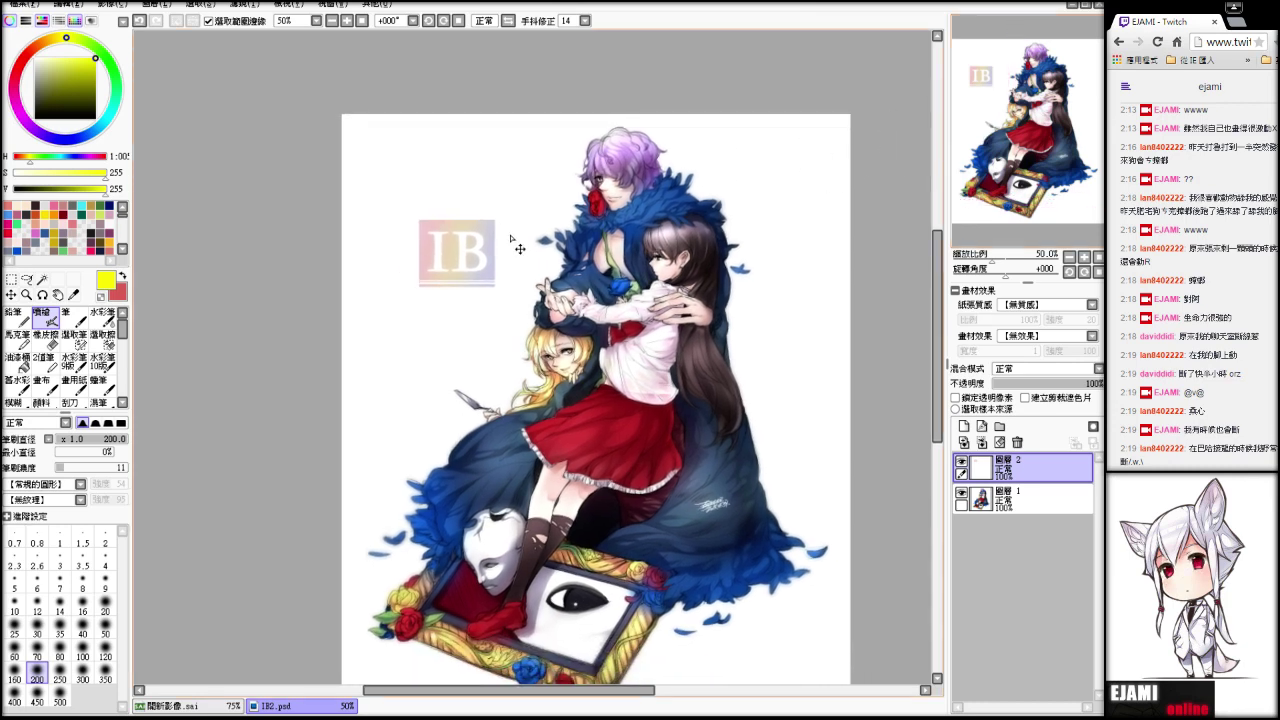
{"action": "scroll", "coordinate": [516, 244], "scroll_direction": "up", "scroll_amount": 2}
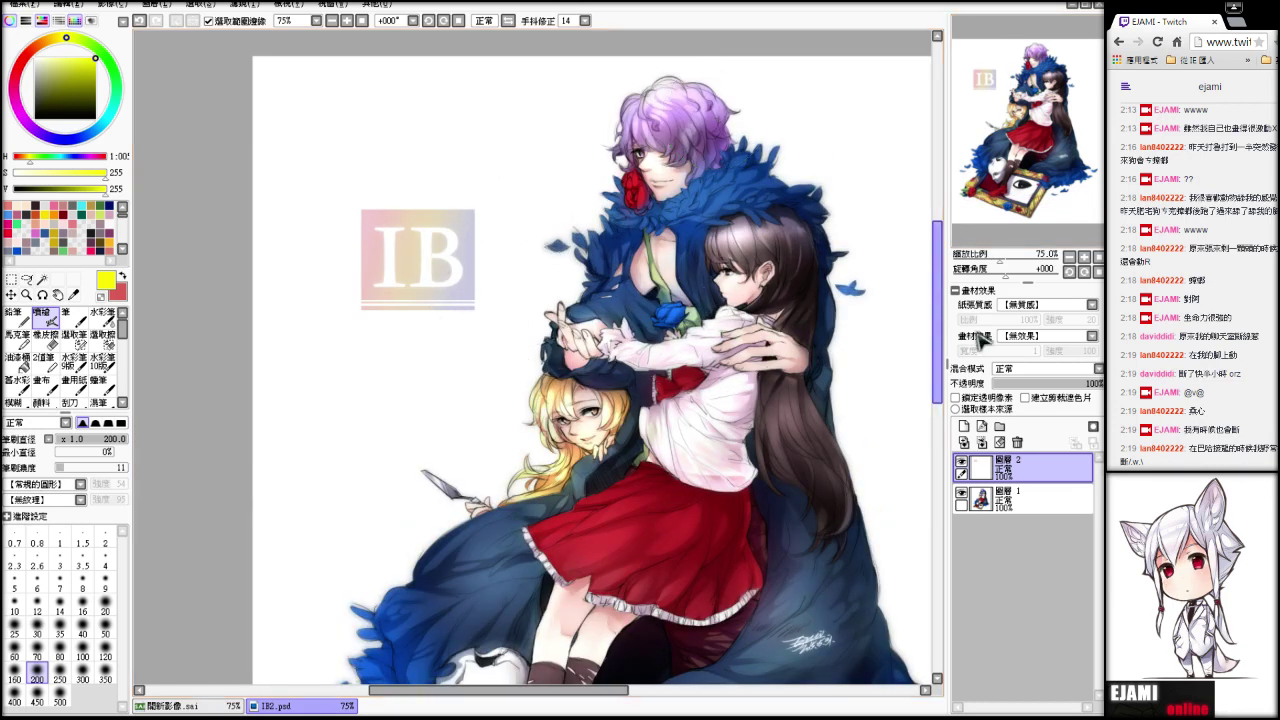
{"action": "left_click_drag", "start_coordinate": [1008, 99], "coordinate": [1022, 104]}
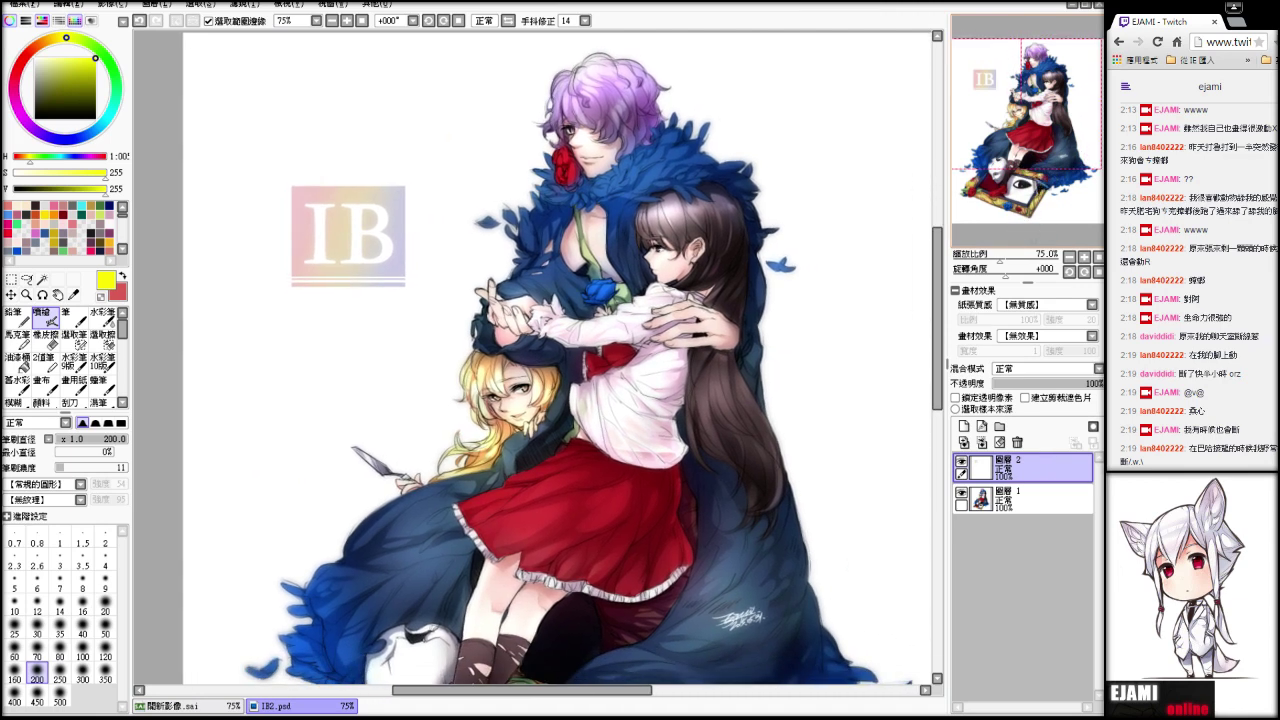
- Set the banner layer's opacity to 46% and compare the illustration with and without the banner
{"action": "left_click", "coordinate": [1021, 384]}
{"action": "scroll", "coordinate": [625, 273], "scroll_direction": "down", "scroll_amount": 1}
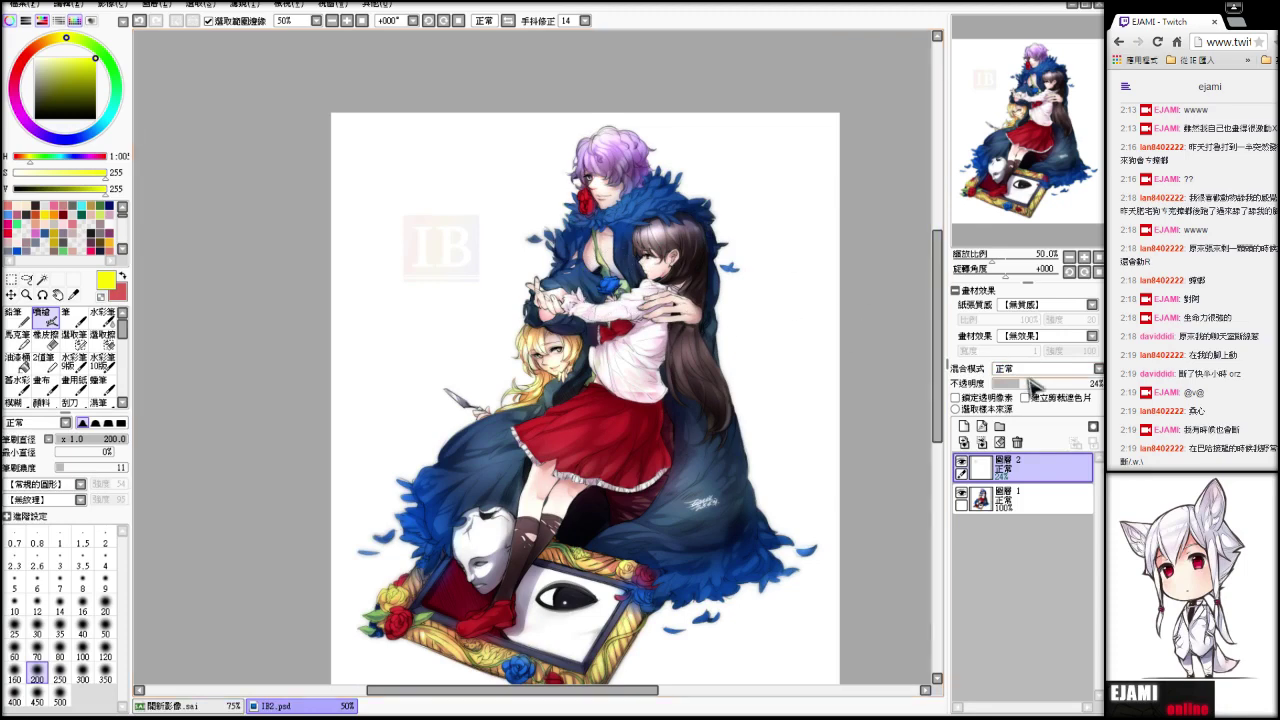
{"action": "mouse_move", "coordinate": [1034, 387]}
{"action": "left_mouse_down"}
{"action": "mouse_move", "coordinate": [1052, 397]}
{"action": "mouse_move", "coordinate": [1005, 394]}
{"action": "mouse_move", "coordinate": [1092, 397]}
{"action": "mouse_move", "coordinate": [1052, 397]}
{"action": "left_mouse_up"}
{"action": "scroll", "coordinate": [732, 243], "scroll_direction": "down", "scroll_amount": 2}
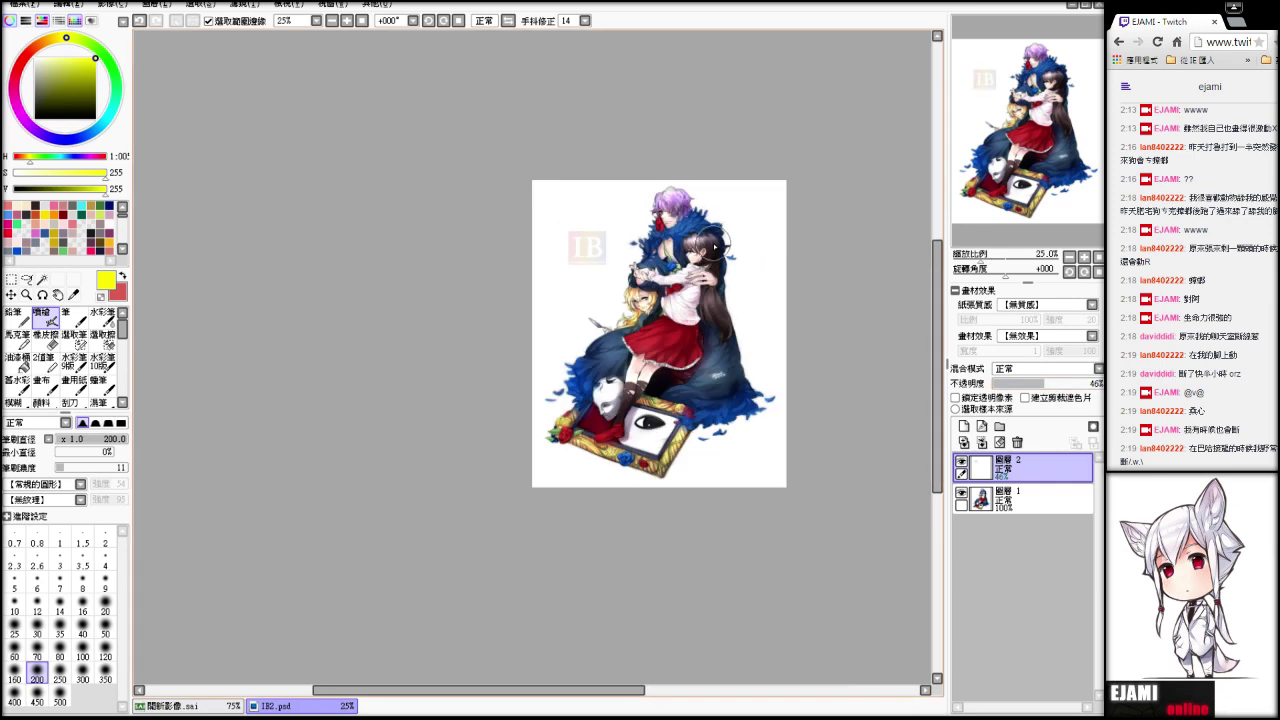
{"action": "scroll", "coordinate": [697, 248], "scroll_direction": "up", "scroll_amount": 1}
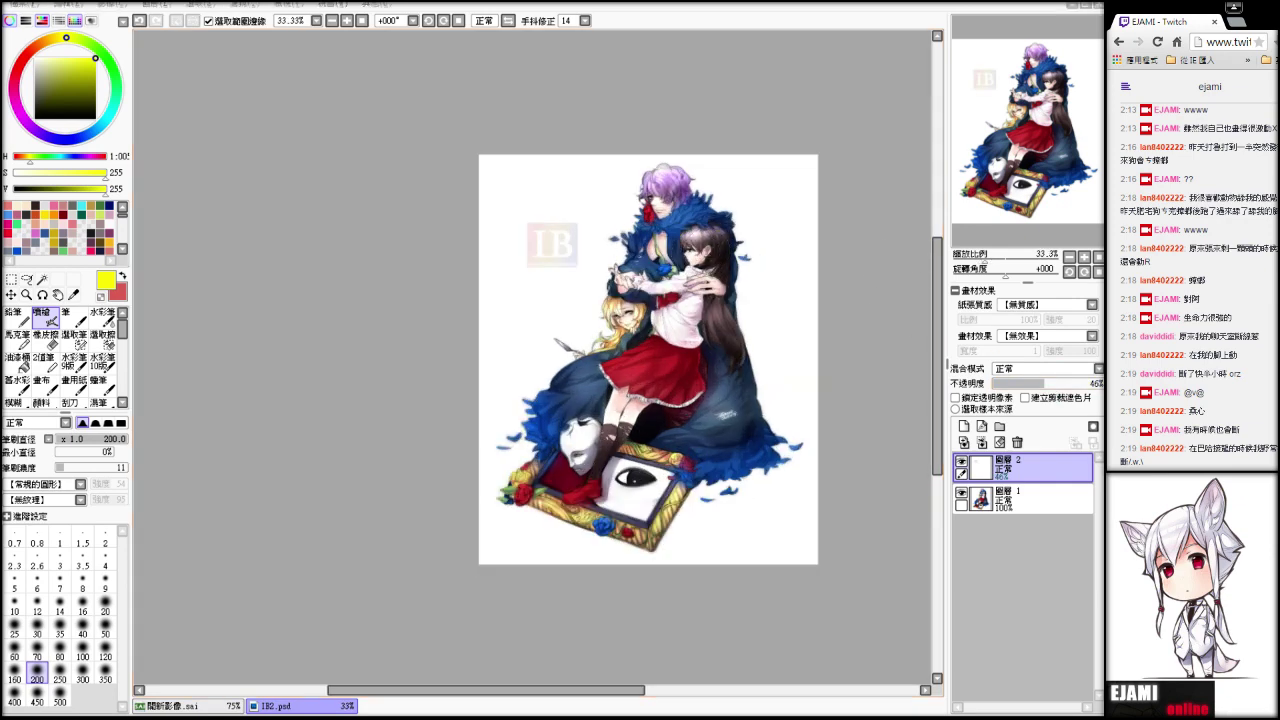
{"action": "left_click", "coordinate": [961, 462]}
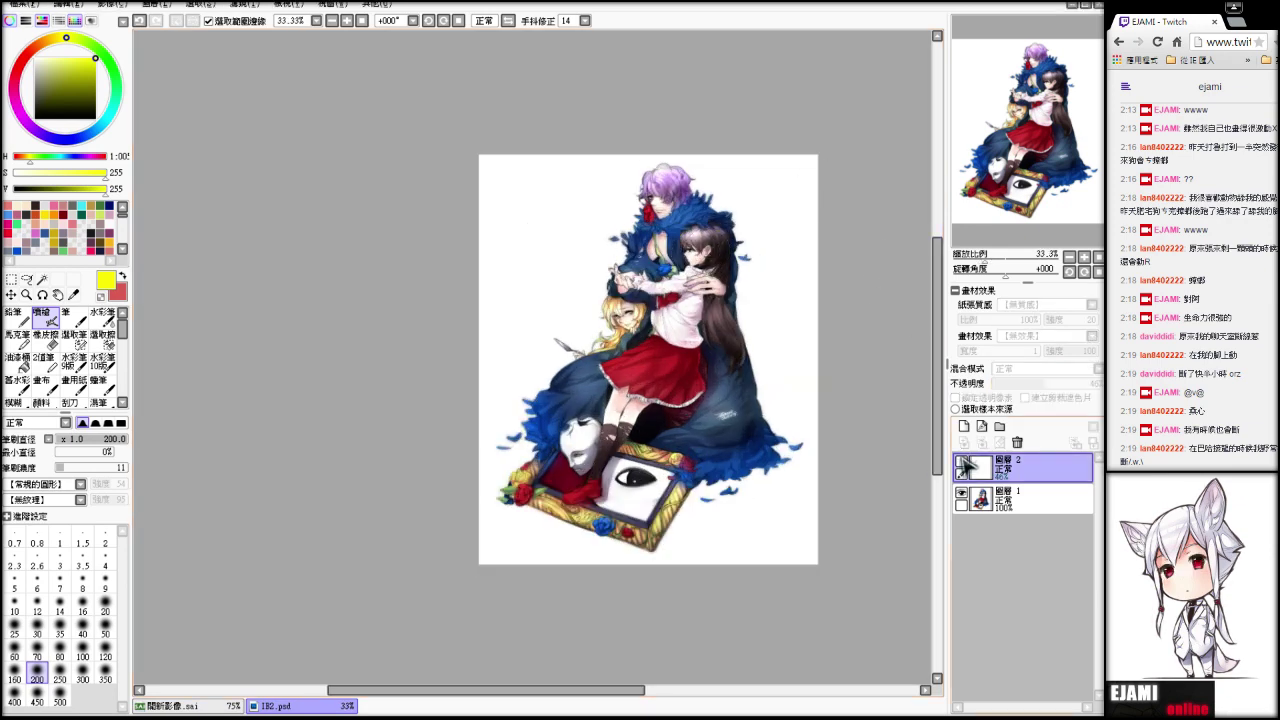
{"action": "left_click", "coordinate": [961, 462]}
{"action": "left_click", "coordinate": [961, 462]}
{"action": "left_click", "coordinate": [961, 462]}
{"action": "left_click", "coordinate": [961, 462]}
{"action": "left_click", "coordinate": [961, 462]}
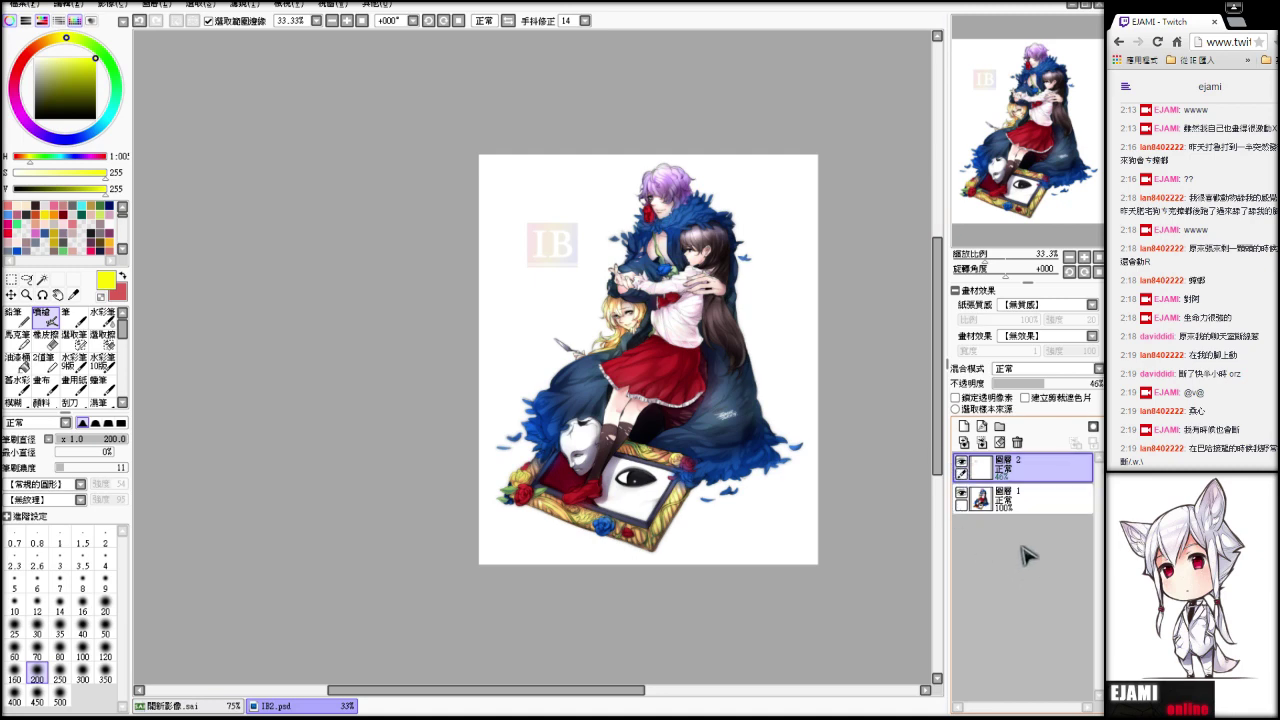
- Apply the watercolour edge effect (水彩邊界) to the banner layer with width 1 and strength 28
{"action": "left_click_drag", "start_coordinate": [986, 260], "coordinate": [1006, 260]}
{"action": "left_click", "coordinate": [981, 116]}
{"action": "left_click_drag", "start_coordinate": [981, 116], "coordinate": [980, 108]}
{"action": "left_click", "coordinate": [1091, 337]}
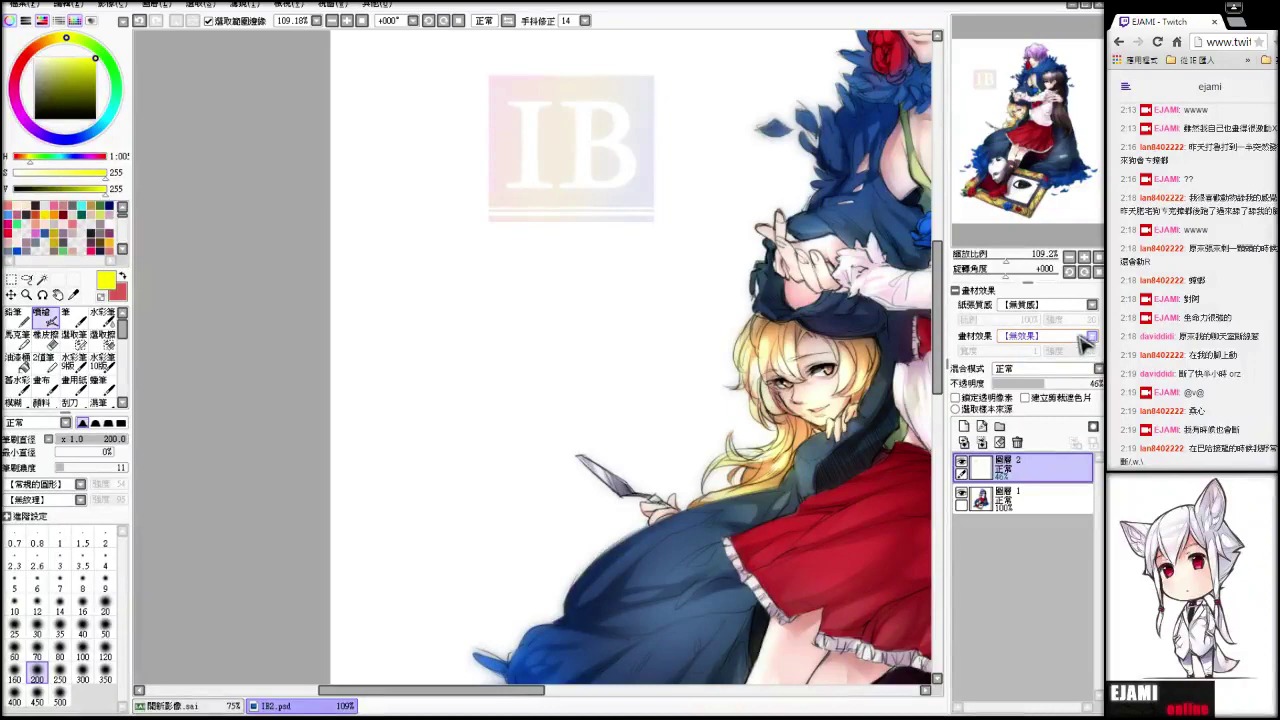
{"action": "left_click", "coordinate": [1066, 364]}
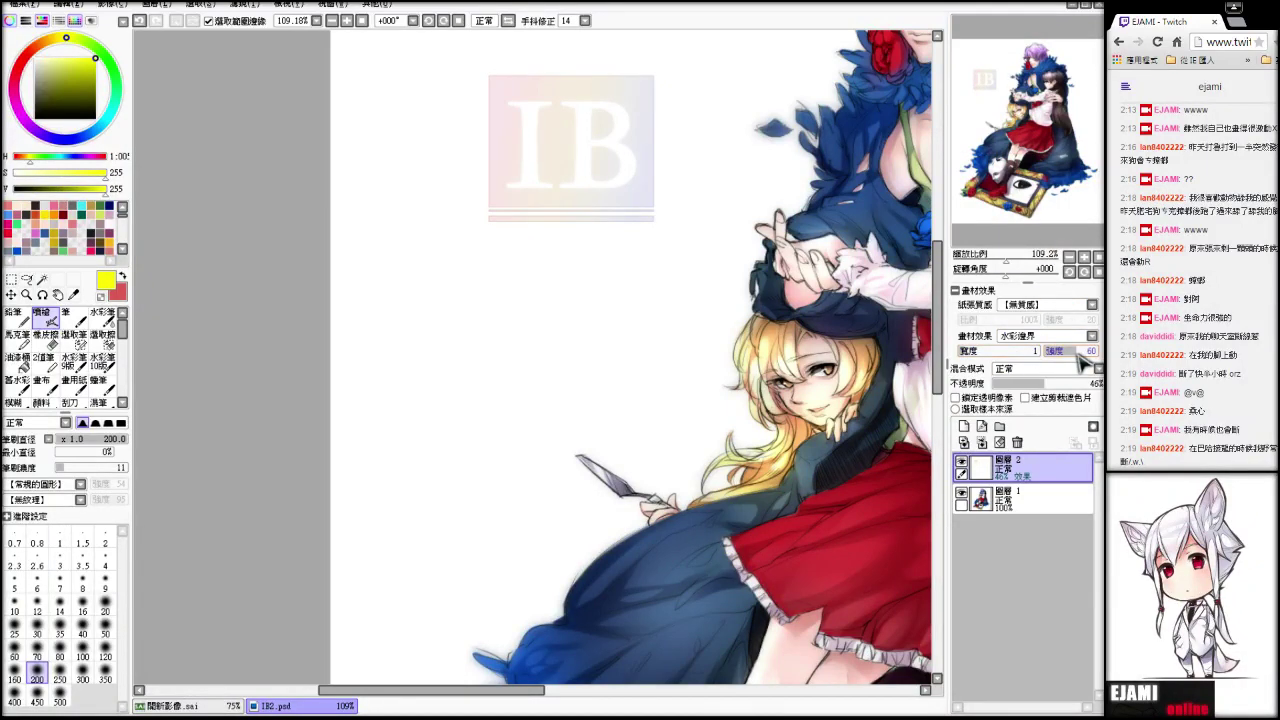
{"action": "left_click_drag", "start_coordinate": [1078, 351], "coordinate": [1059, 351]}
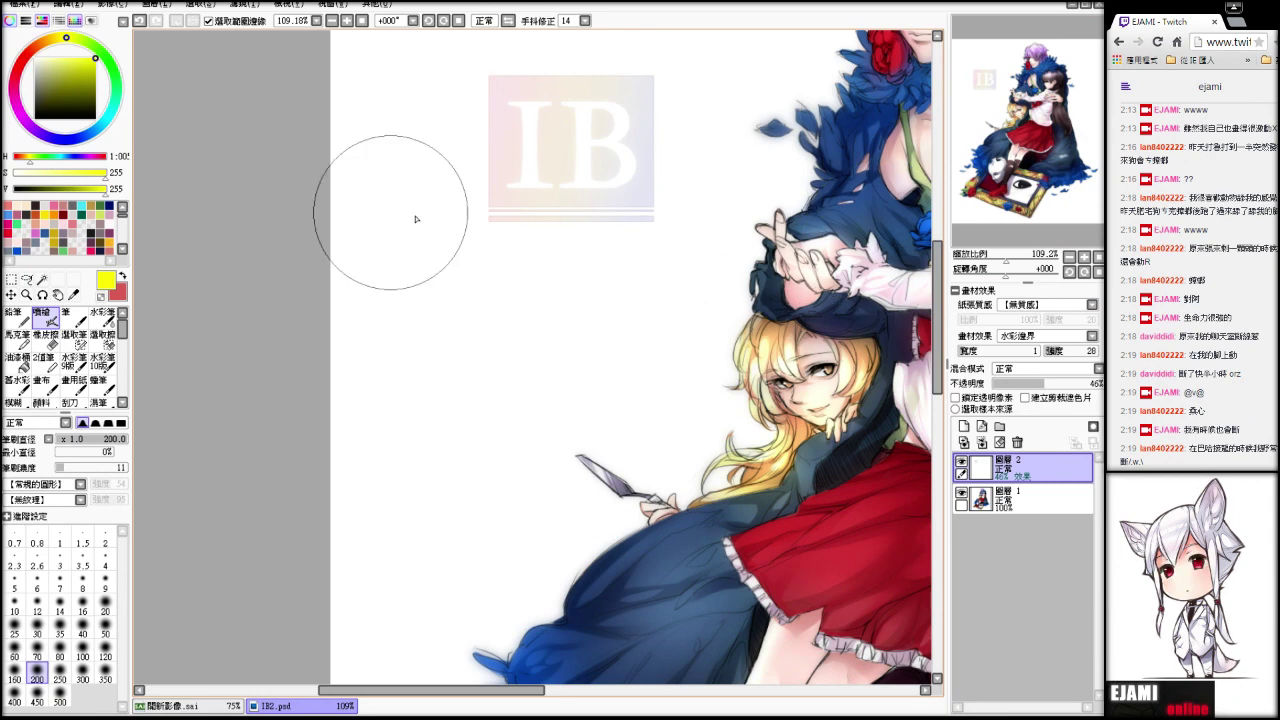
- Save the illustration as IB2.sai and also as the image file IB2.jpg
{"action": "left_click", "coordinate": [30, 6]}
{"action": "left_click", "coordinate": [50, 119]}
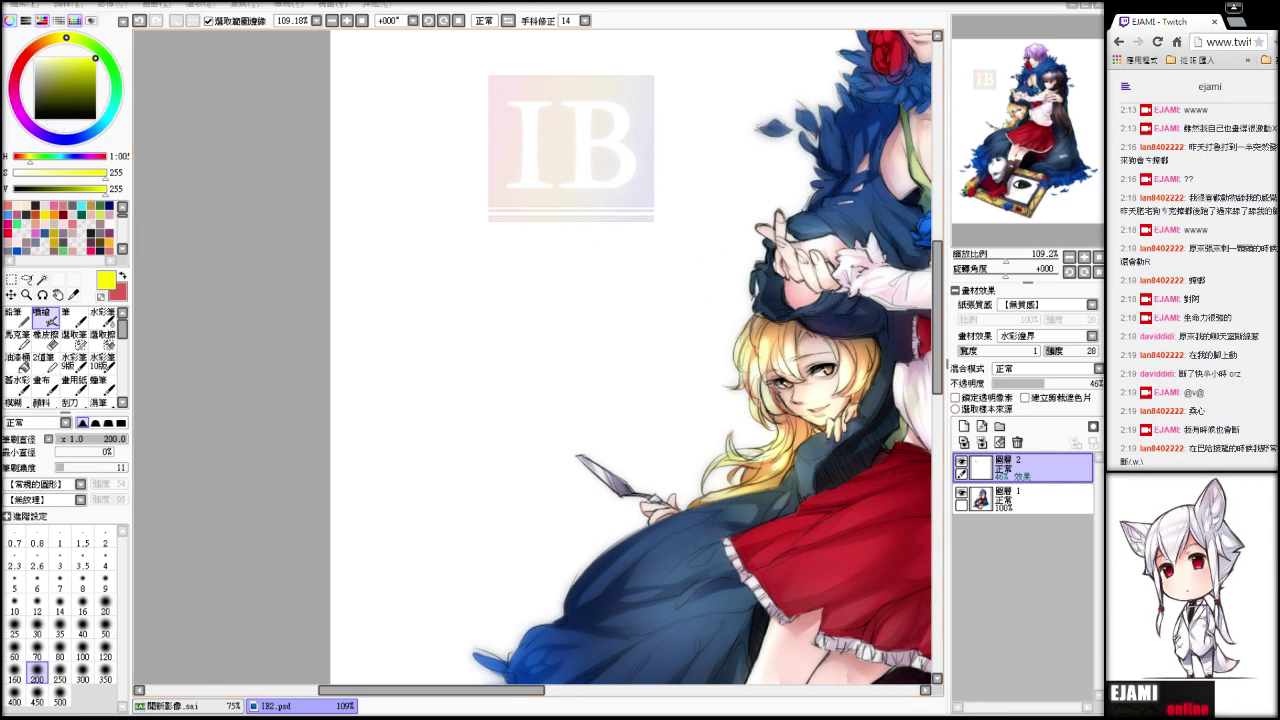
{"action": "left_click", "coordinate": [538, 354]}
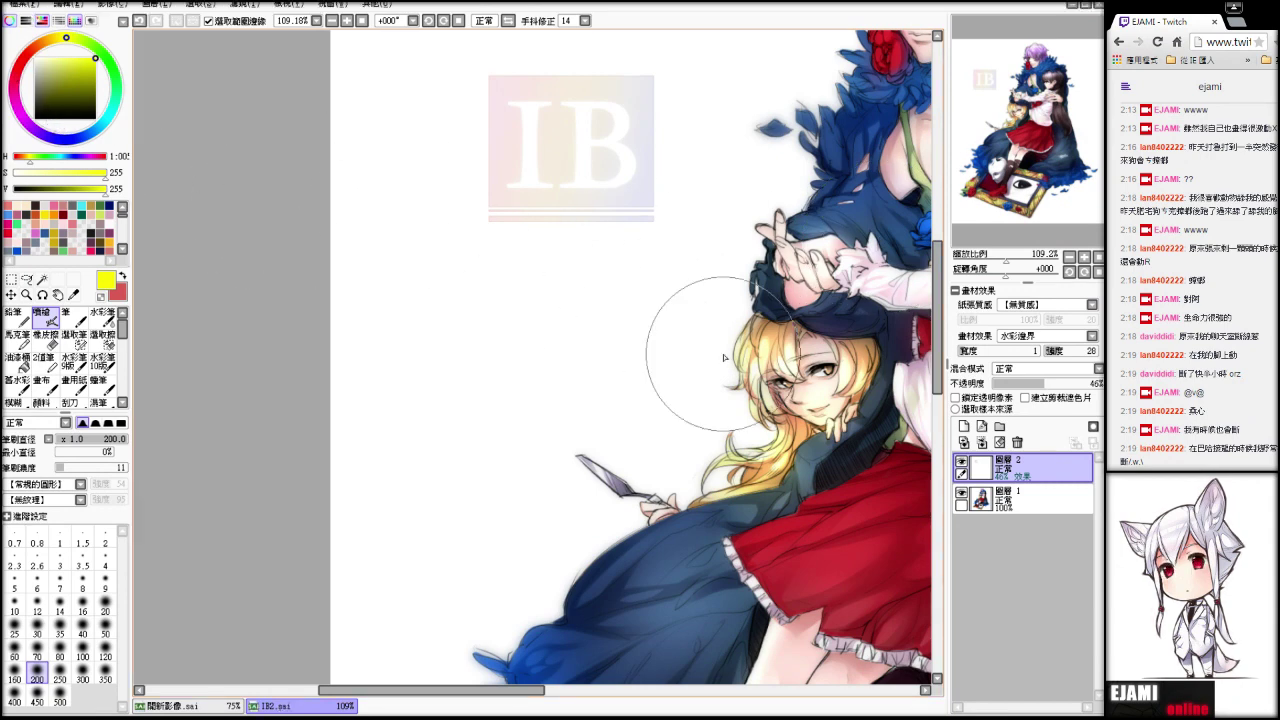
{"action": "left_click", "coordinate": [1098, 258]}
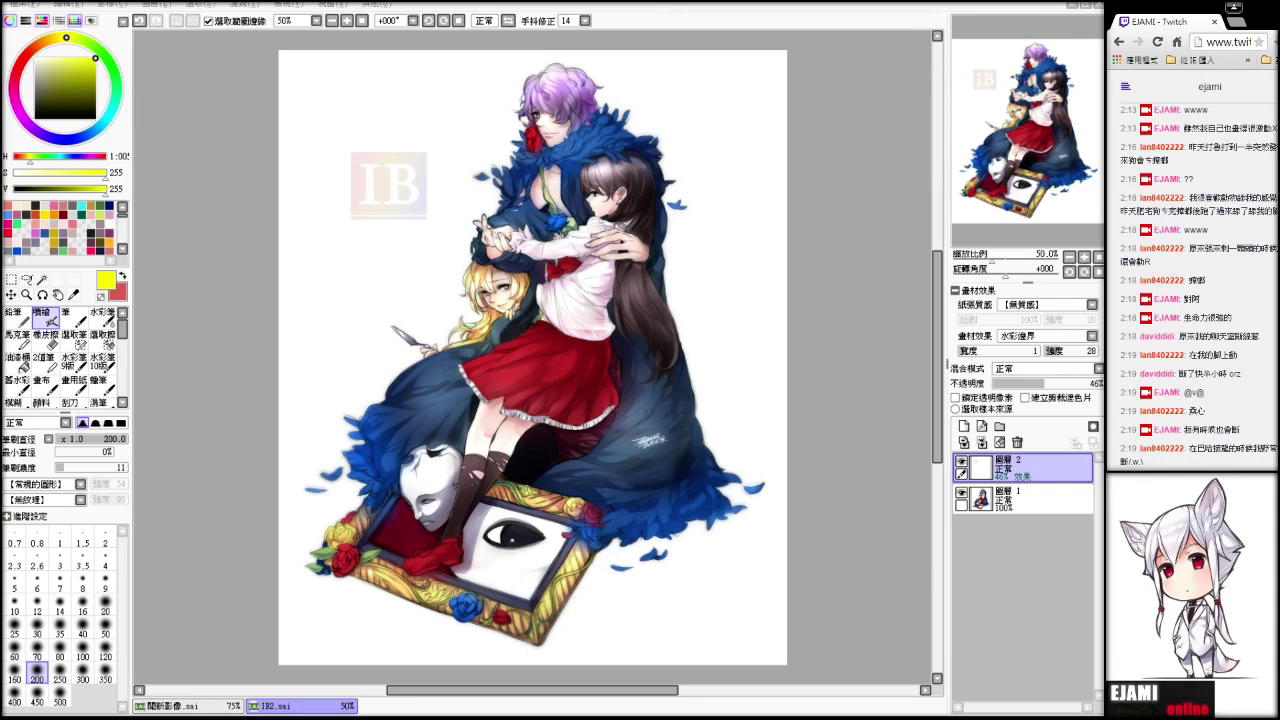
{"action": "left_click", "coordinate": [931, 518]}
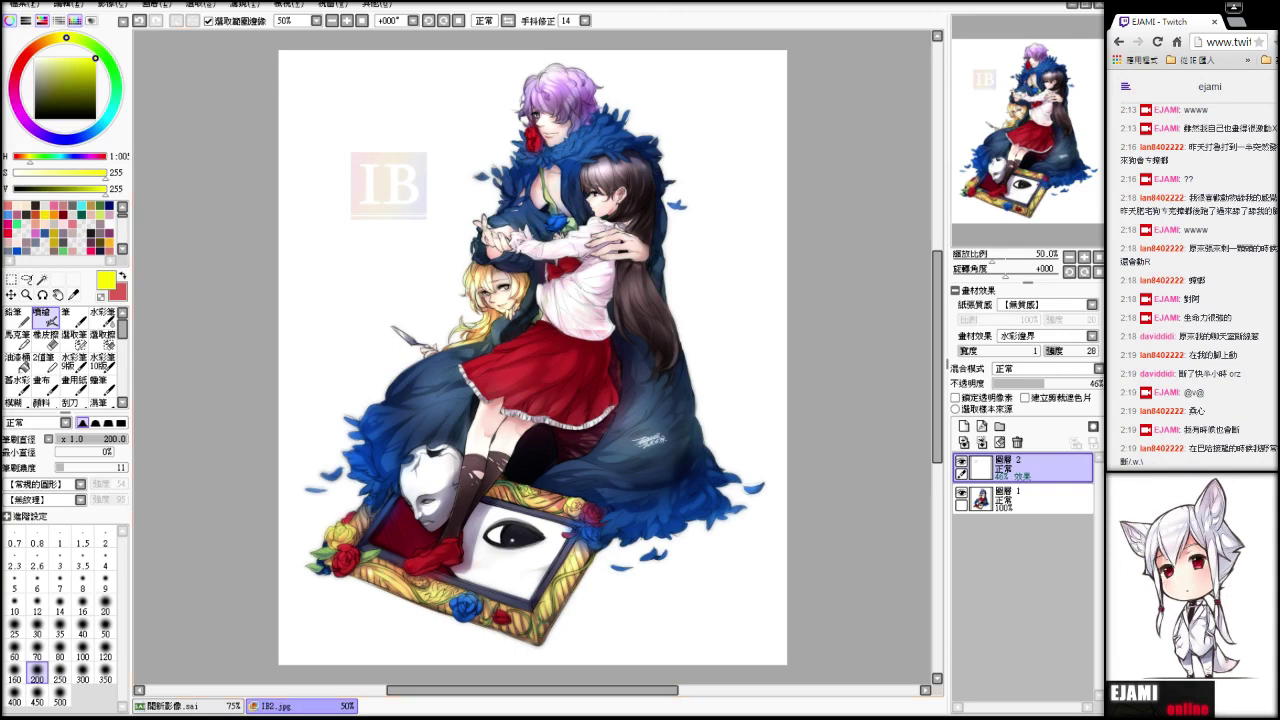